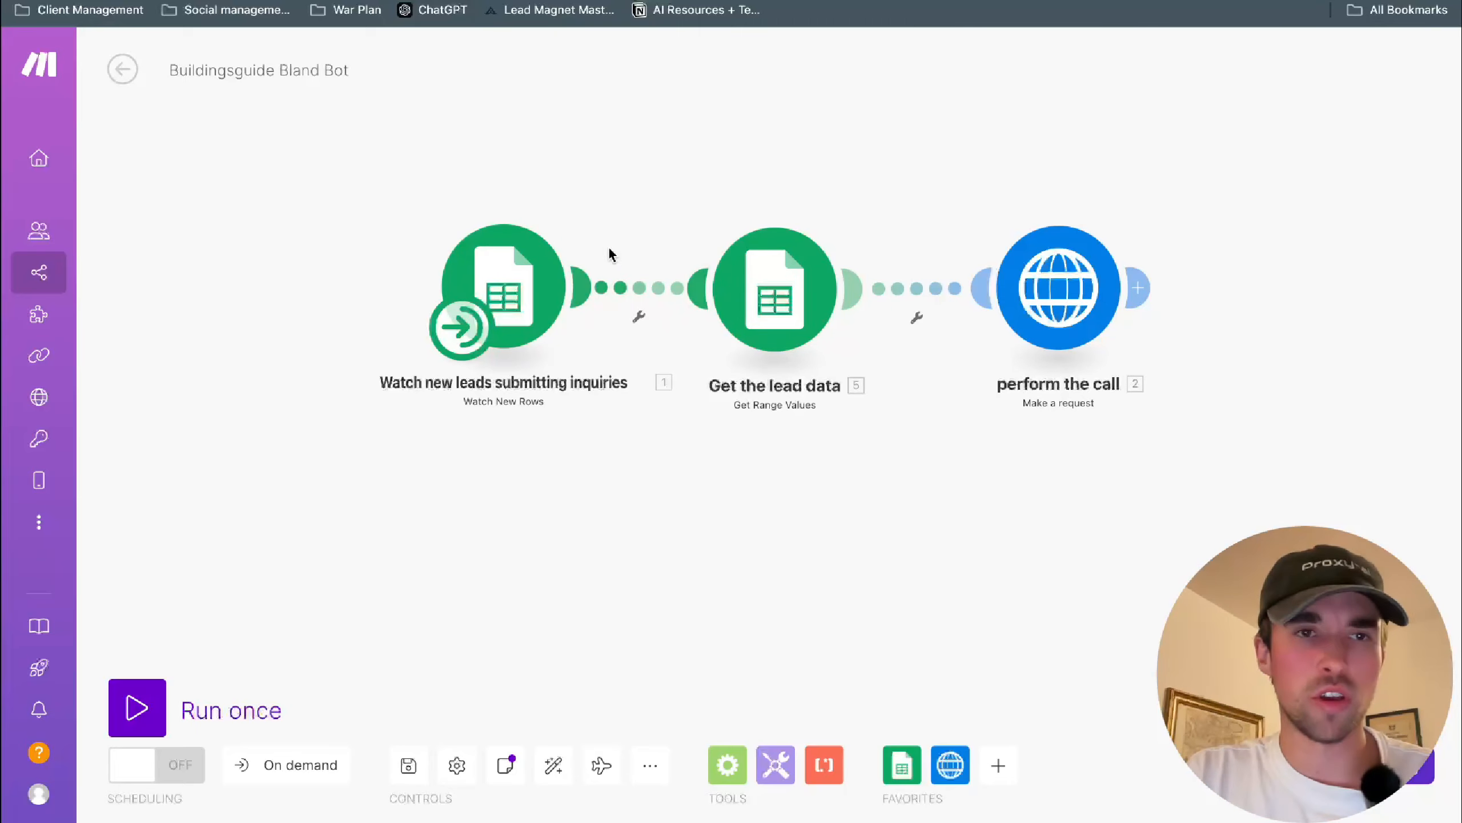
pyautogui.moveTo(595, 196); pyautogui.dragTo(580, 235)
pyautogui.moveTo(595, 175); pyautogui.dragTo(629, 135)
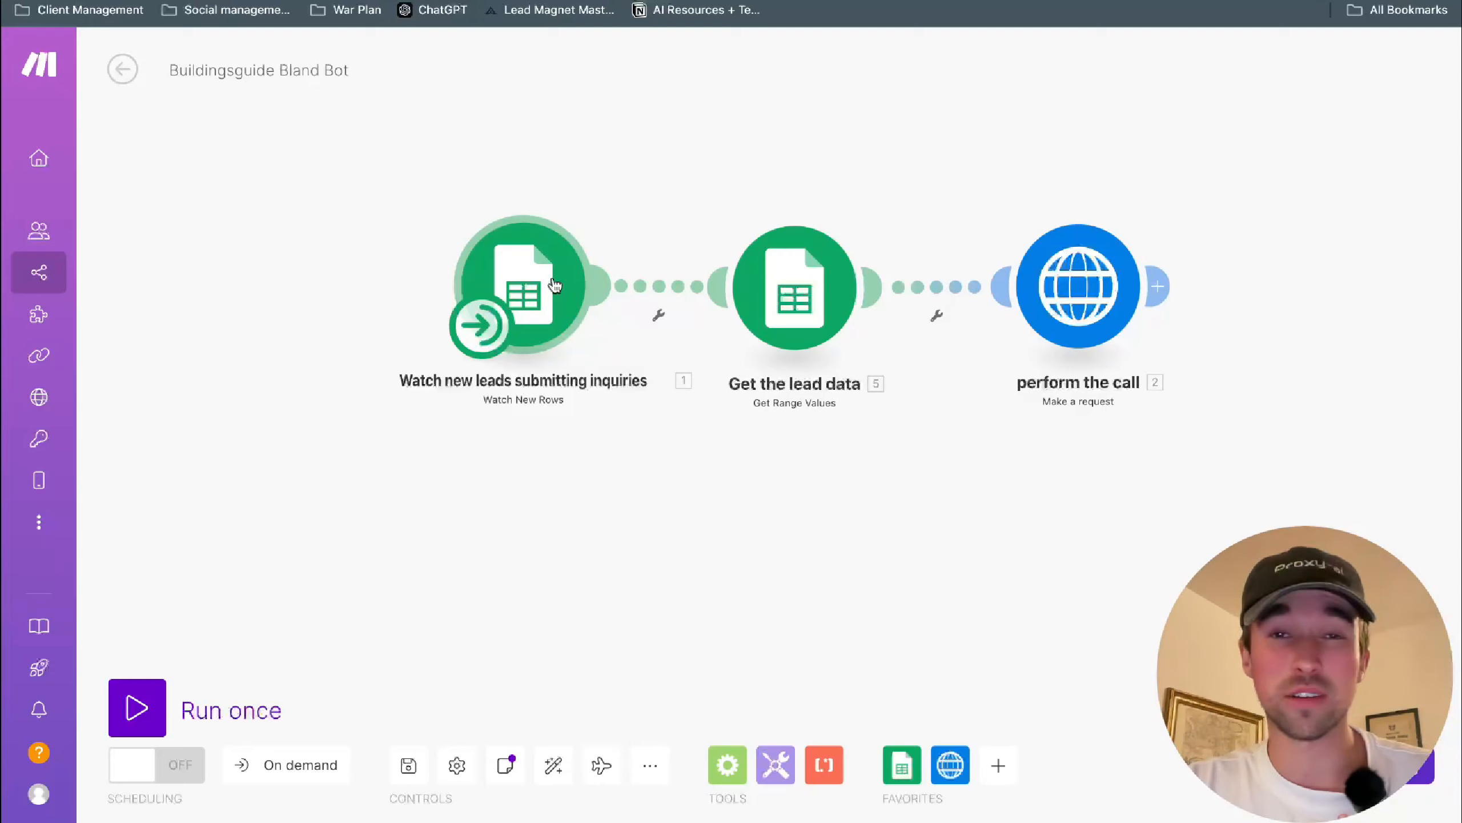
pyautogui.moveTo(591, 228); pyautogui.dragTo(564, 228)
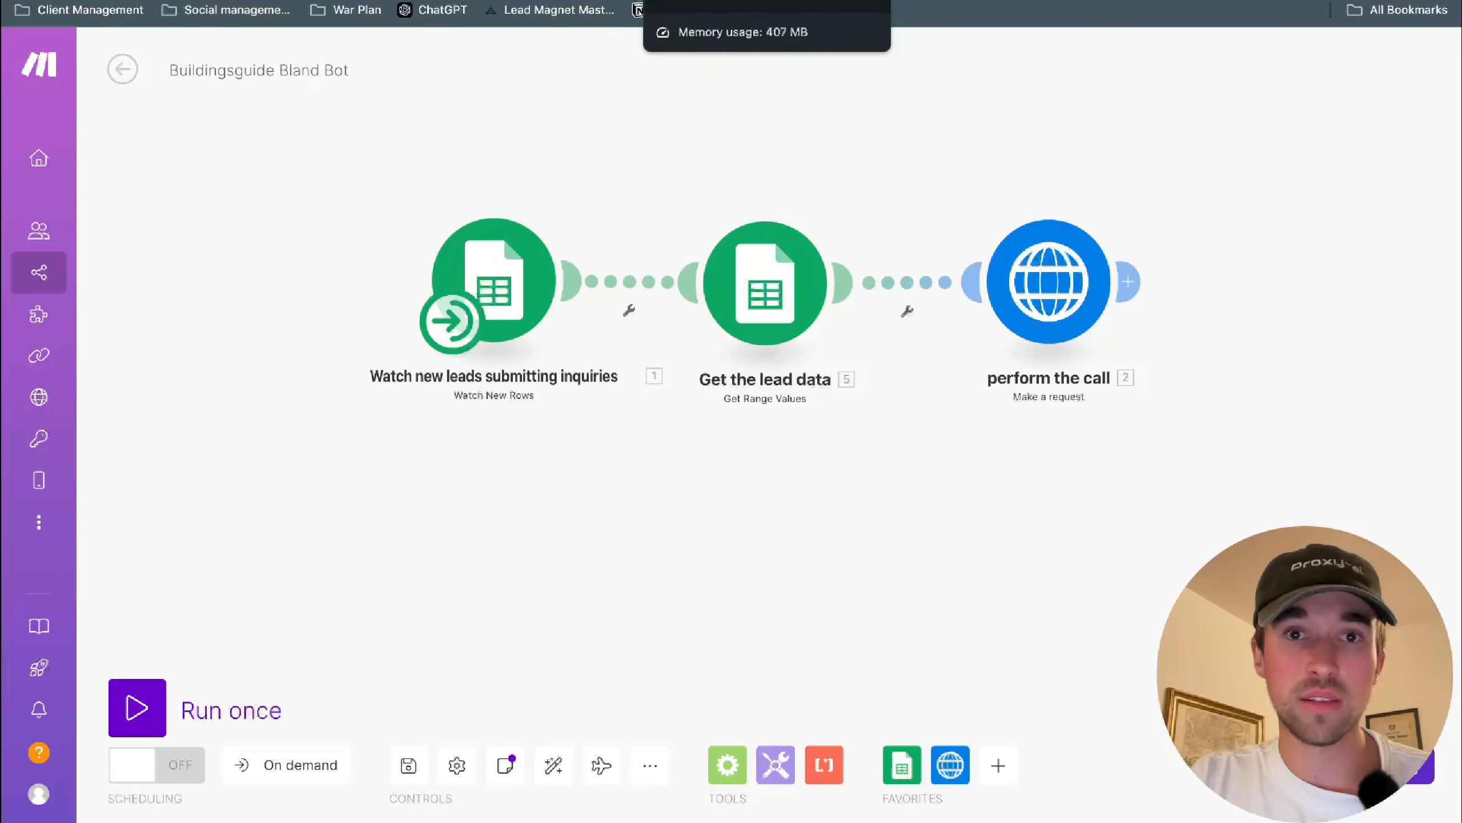
# - Switch to the Call sheet CRM spreadsheet in Google Sheets and examine the name, phone number, email and AI Prompt columns on Sheet1
pyautogui.click(633, 1)
pyautogui.click(185, 1)
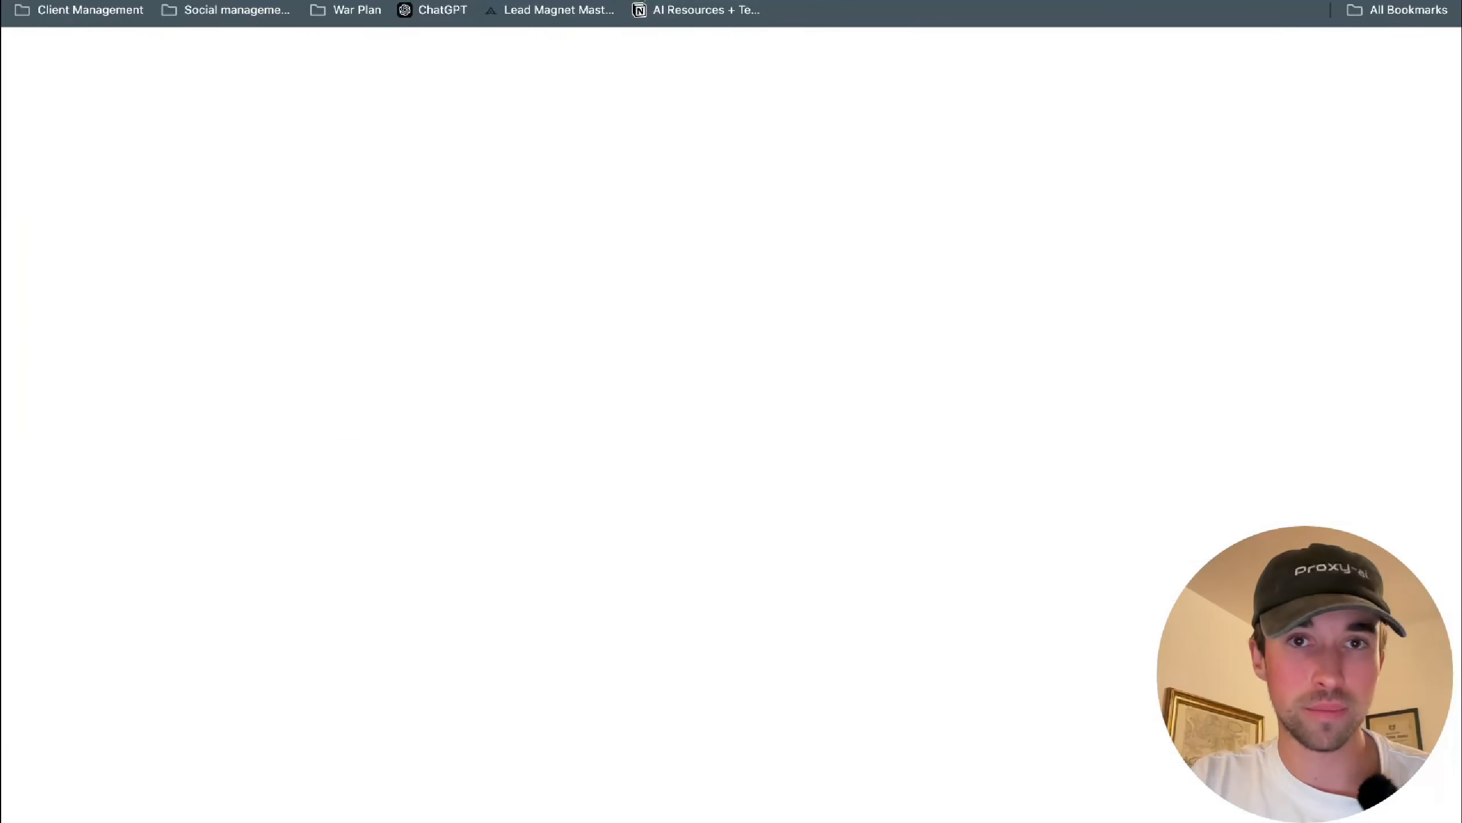
pyautogui.hscroll(5, 494, 438)
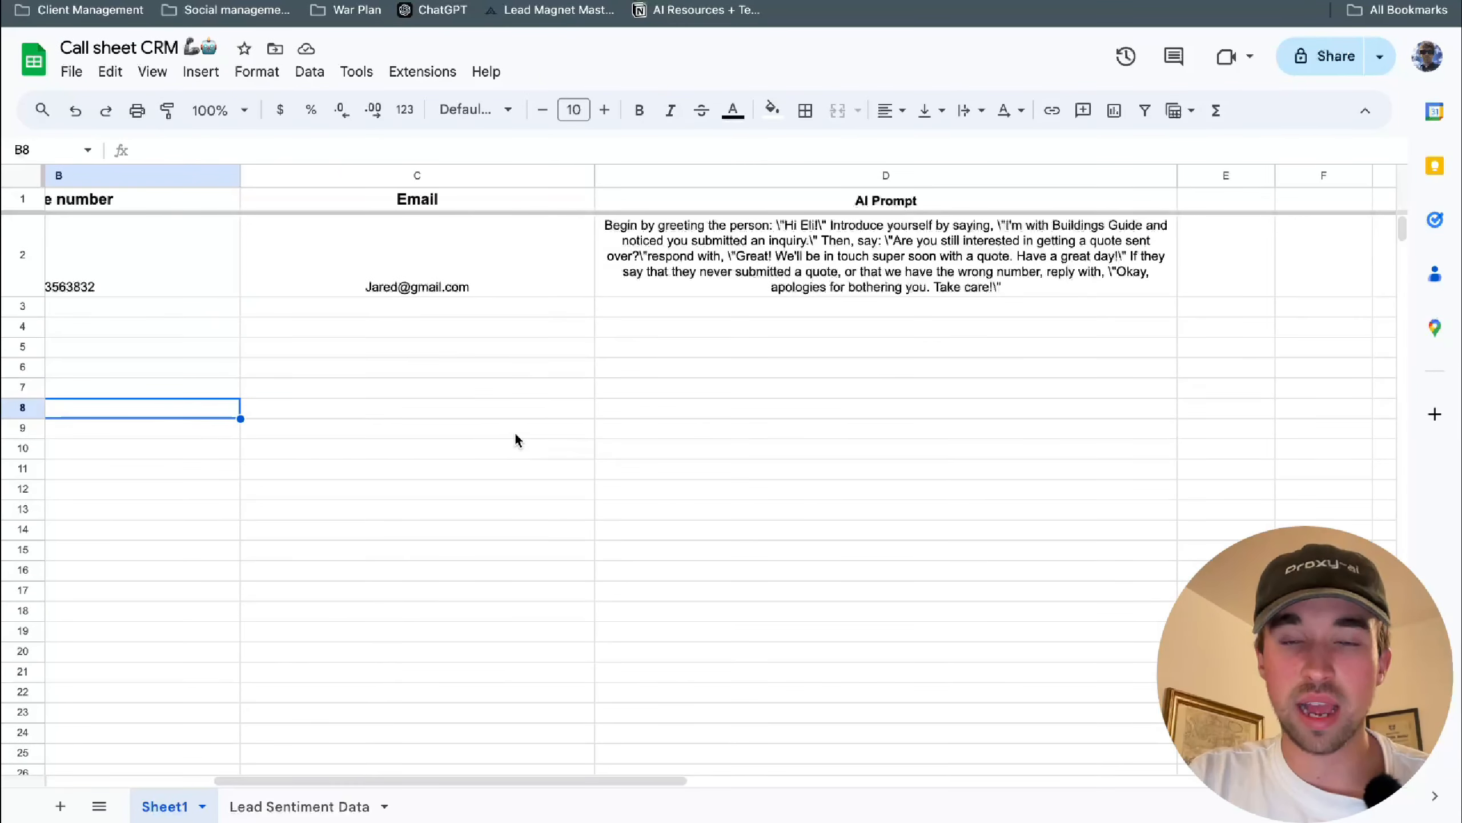
pyautogui.hscroll(-6, 514, 432)
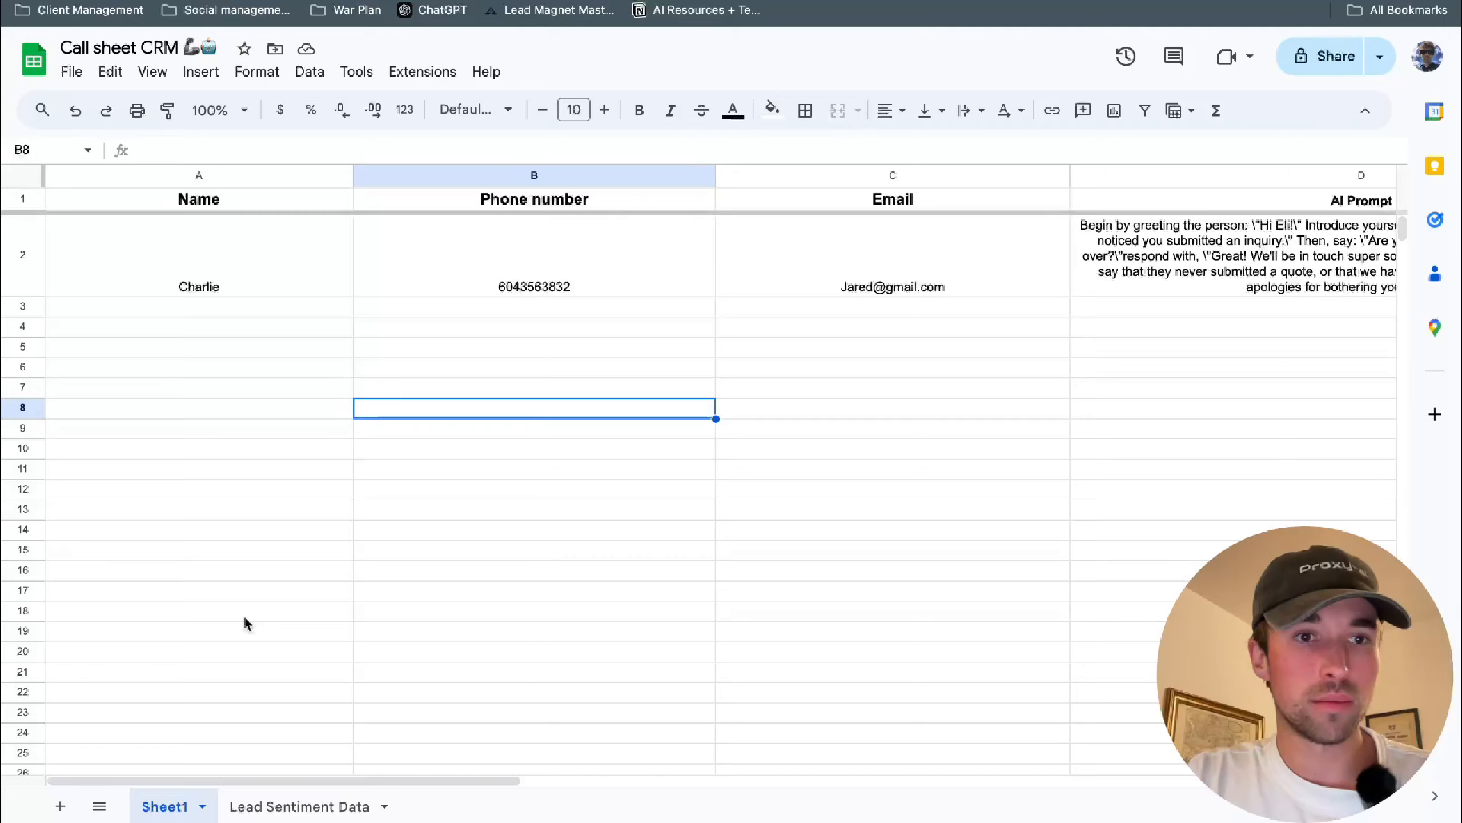
pyautogui.click(232, 296)
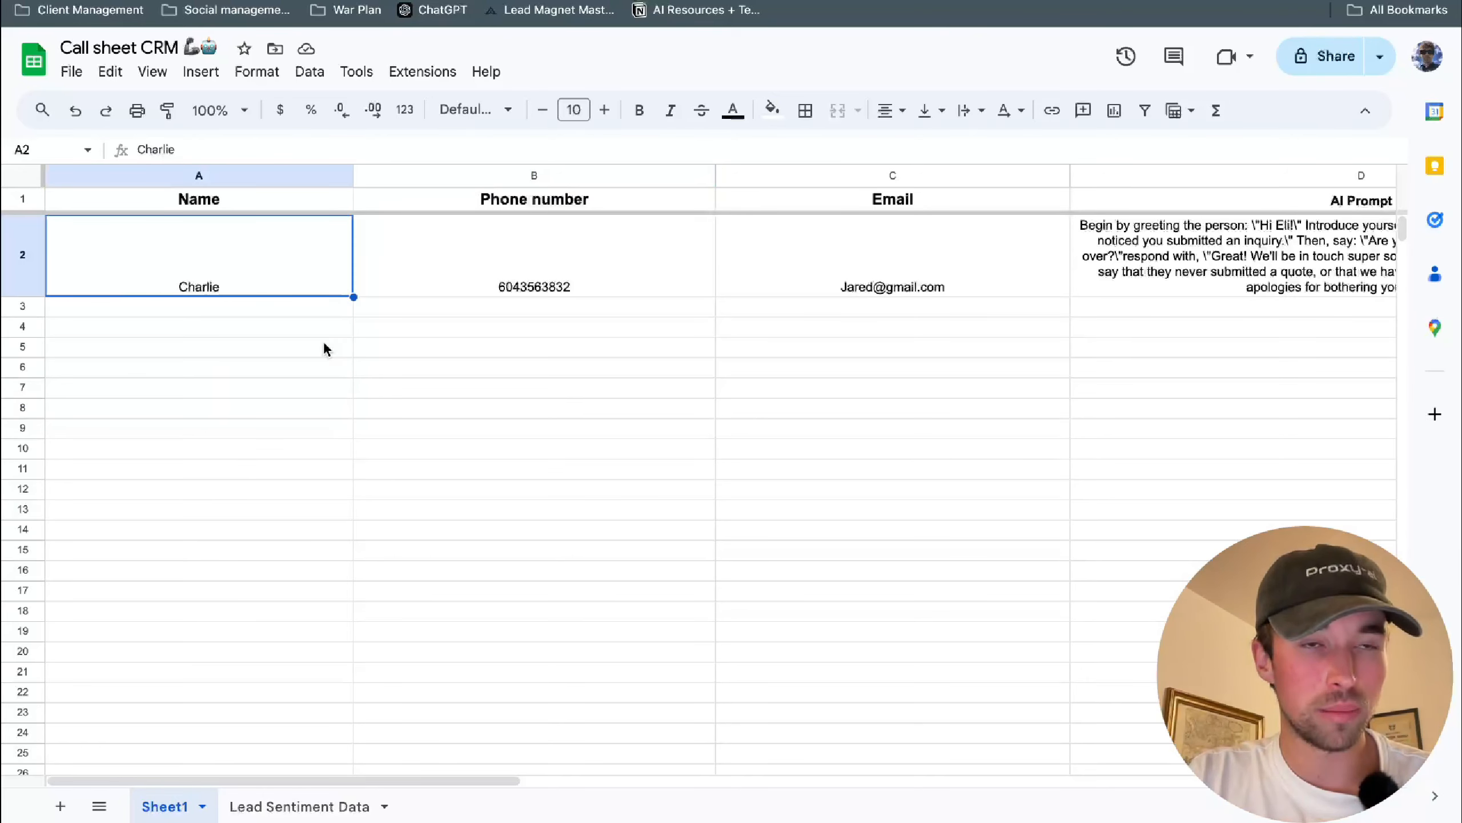
pyautogui.click(427, 429)
pyautogui.click(265, 232)
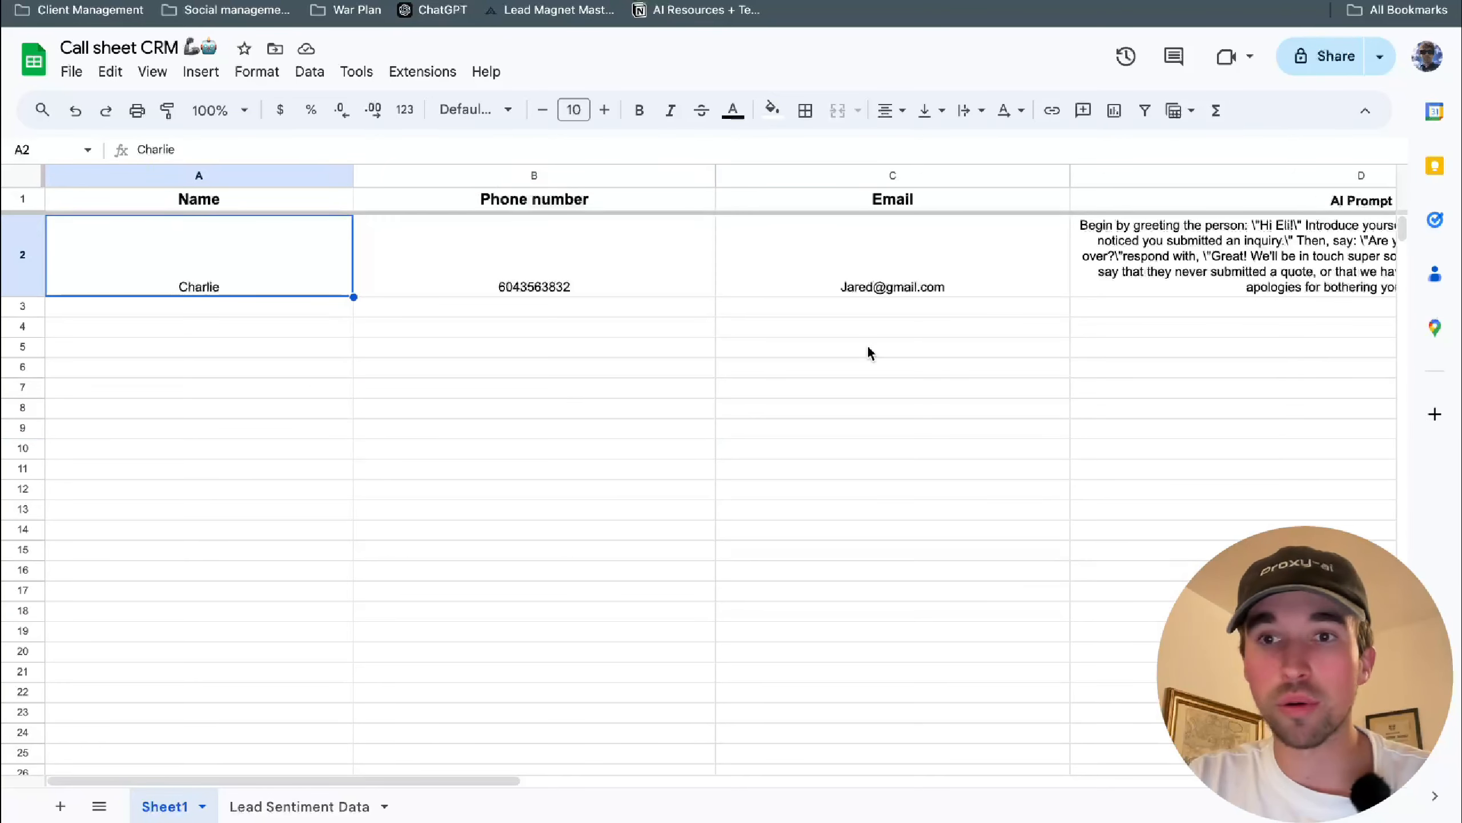
pyautogui.click(1120, 285)
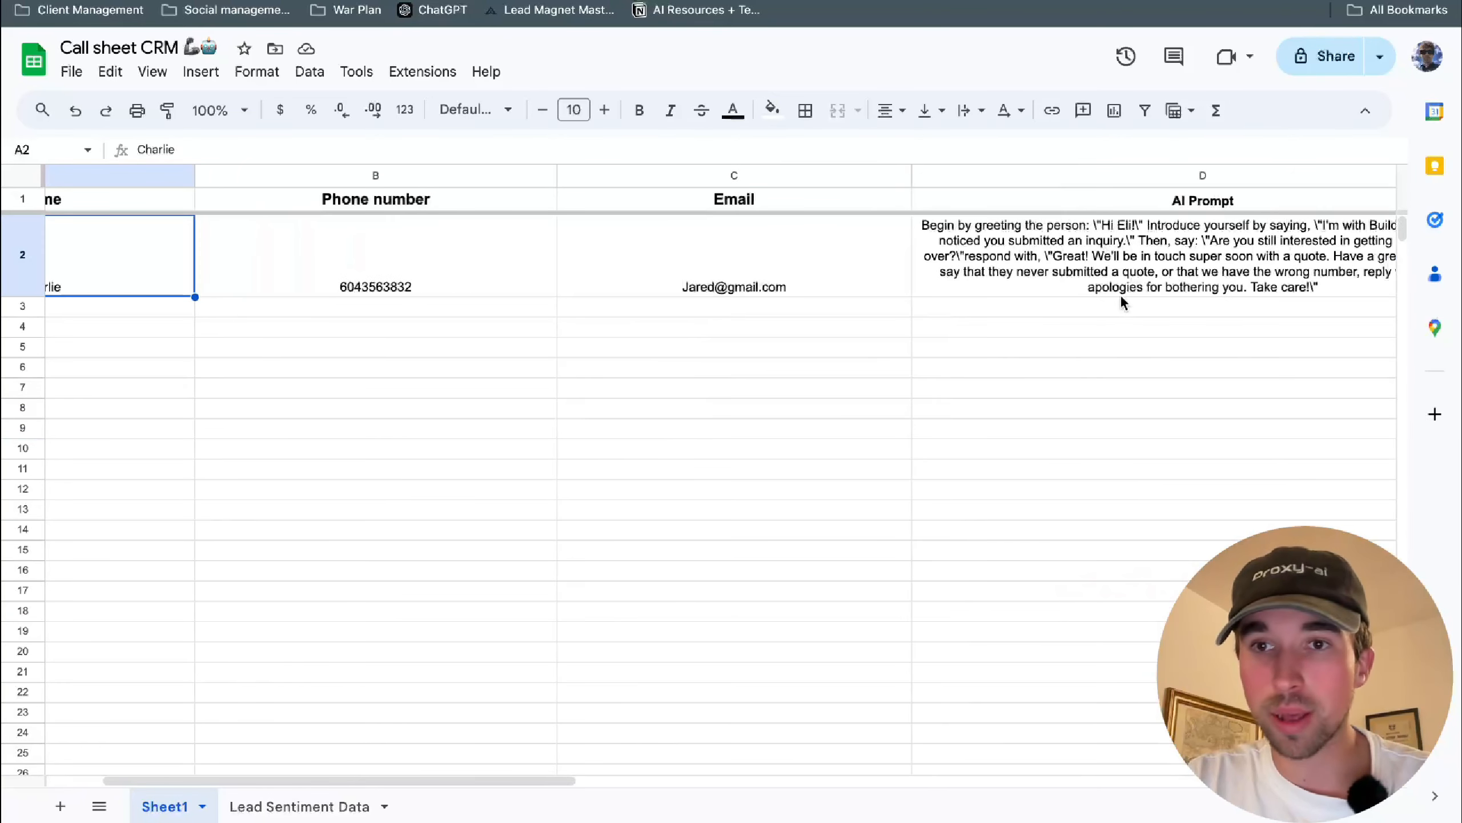
pyautogui.click(1196, 374)
pyautogui.hscroll(-3, 872, 469)
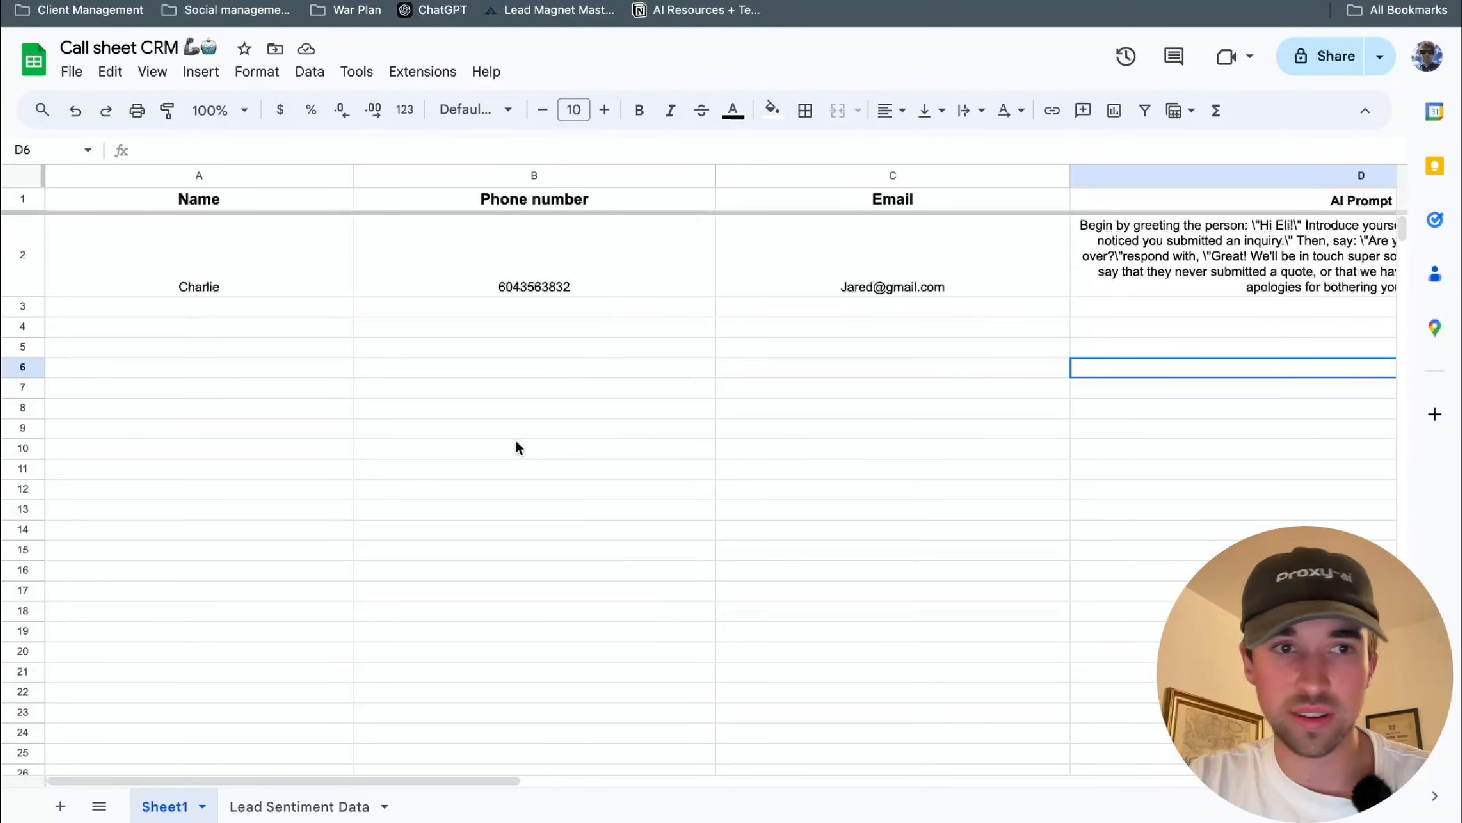
# - Clear the sentiment, call summary and answered_by values in row 2 of the Lead Sentiment Data sheet
pyautogui.click(310, 680)
pyautogui.click(262, 807)
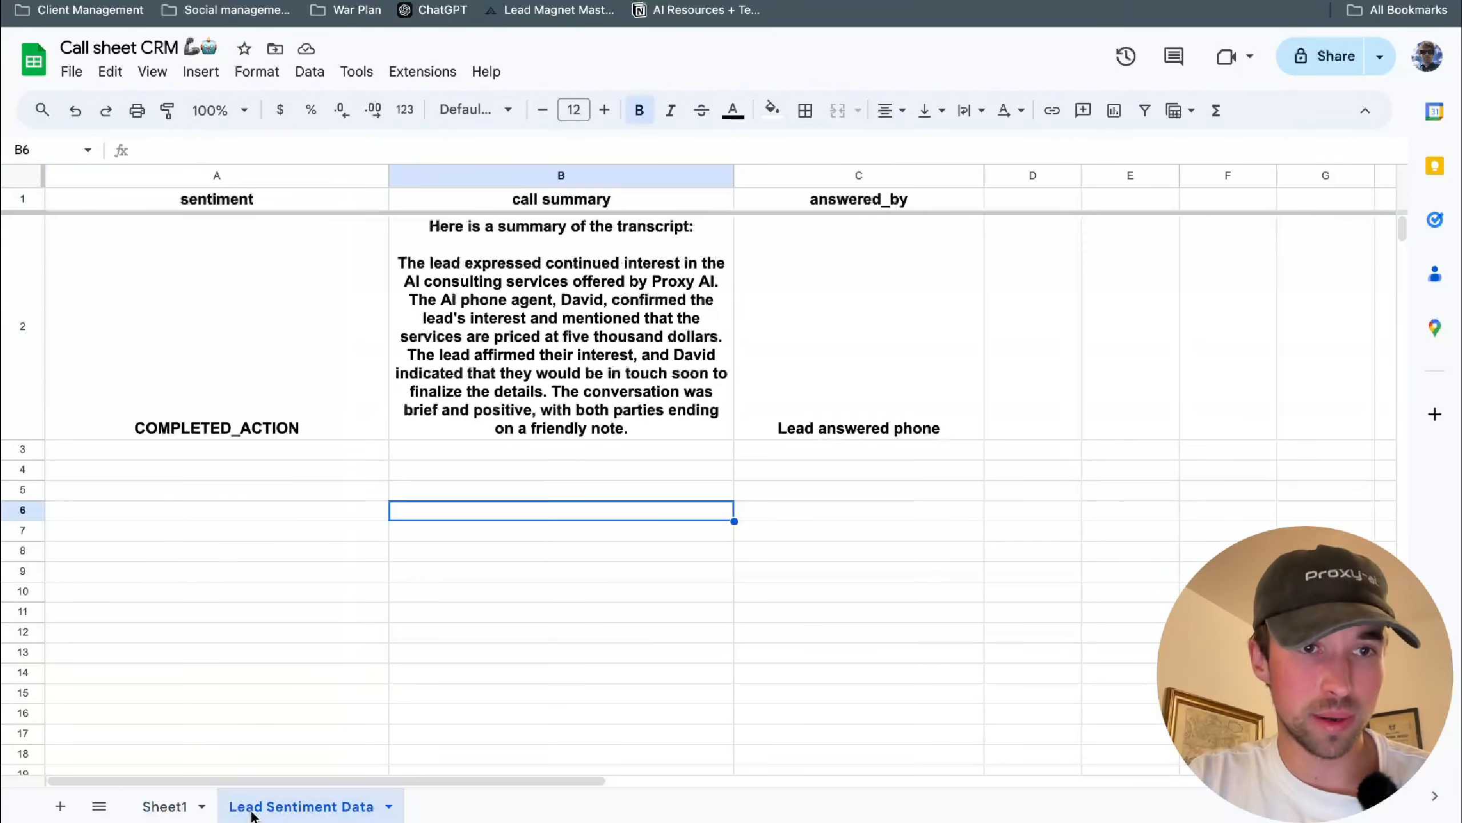
pyautogui.click(316, 533)
pyautogui.click(280, 344)
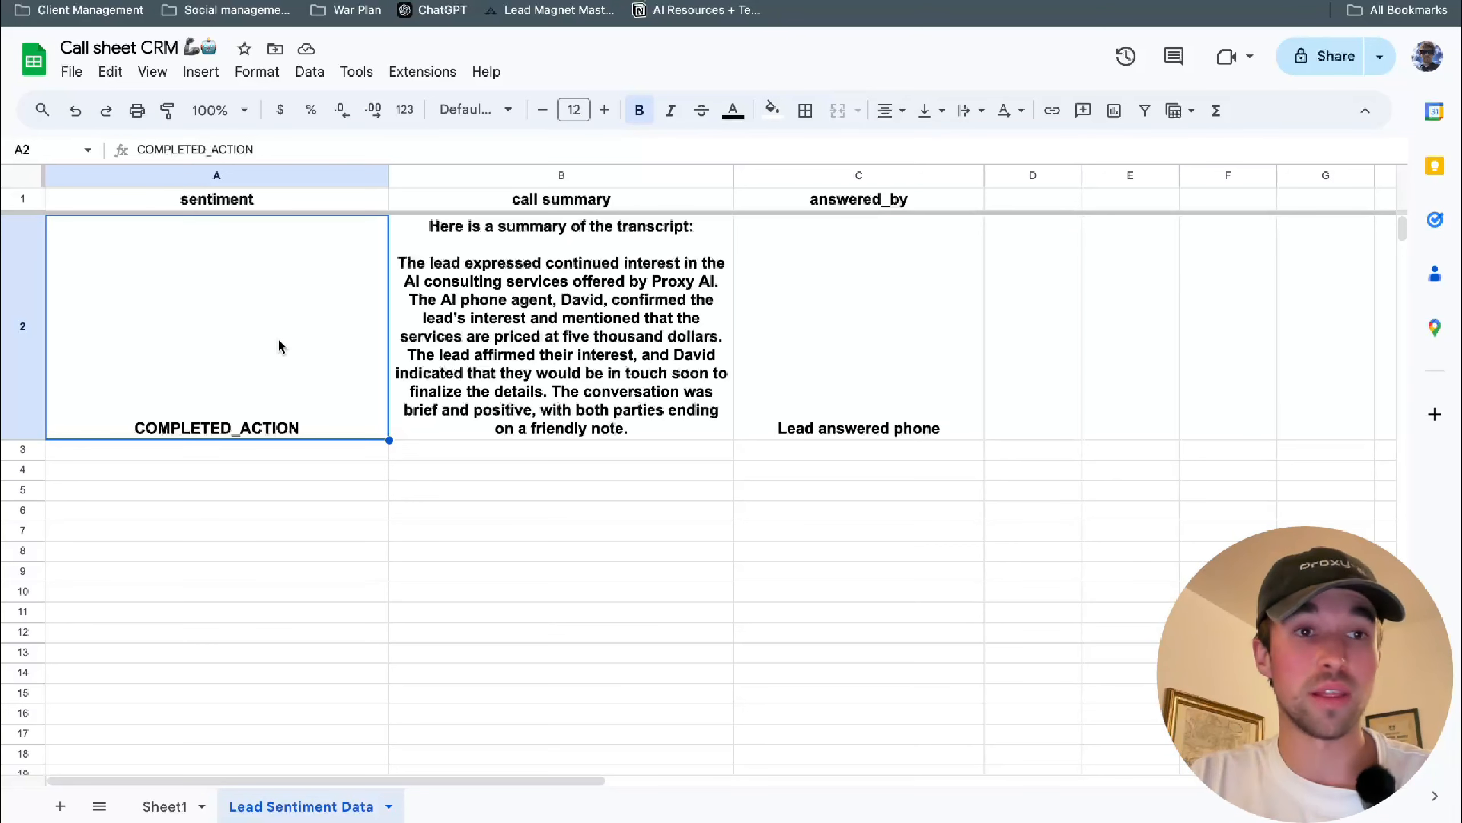
pyautogui.click(277, 537)
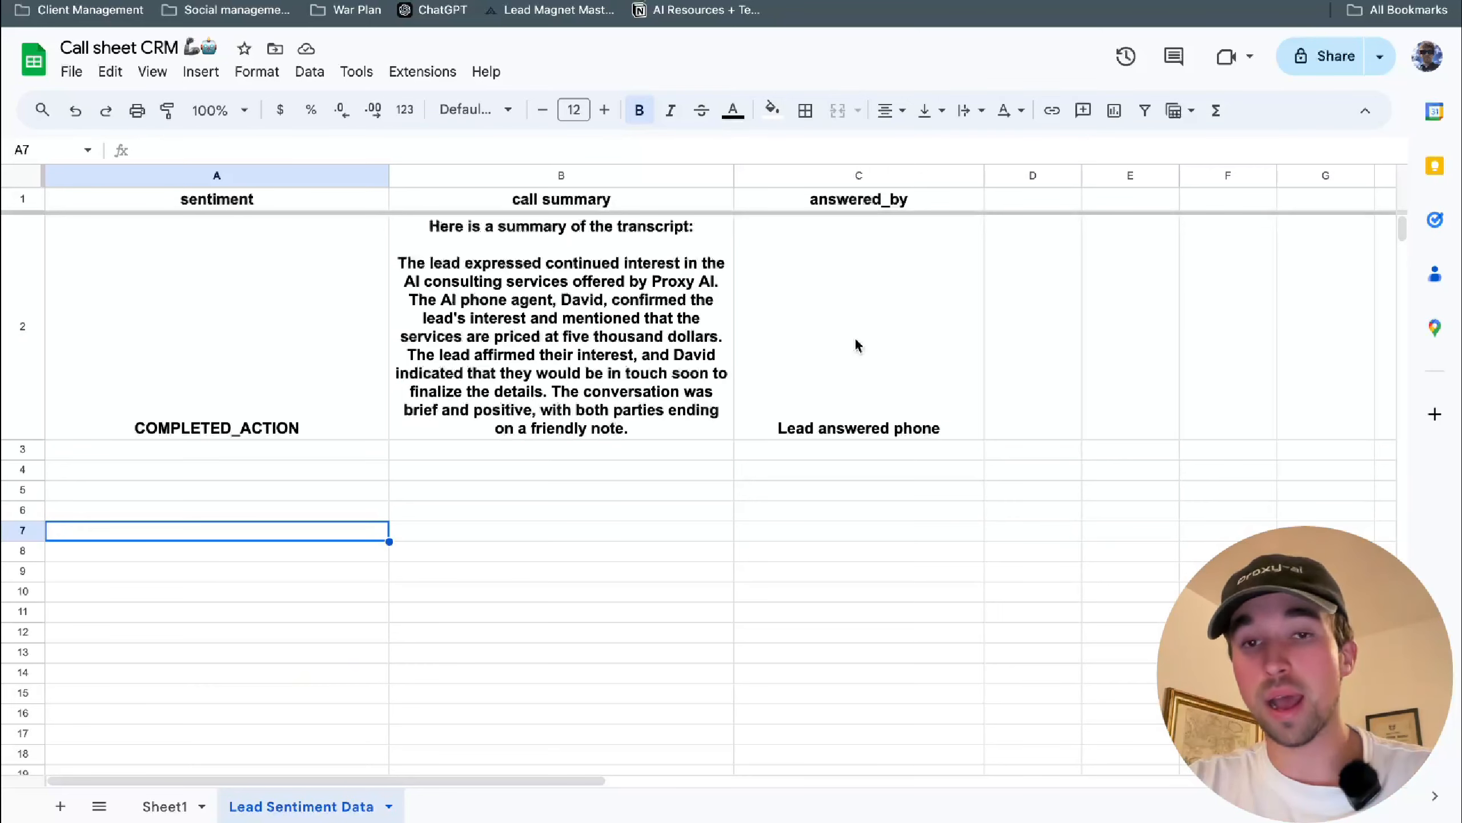
pyautogui.click(769, 336)
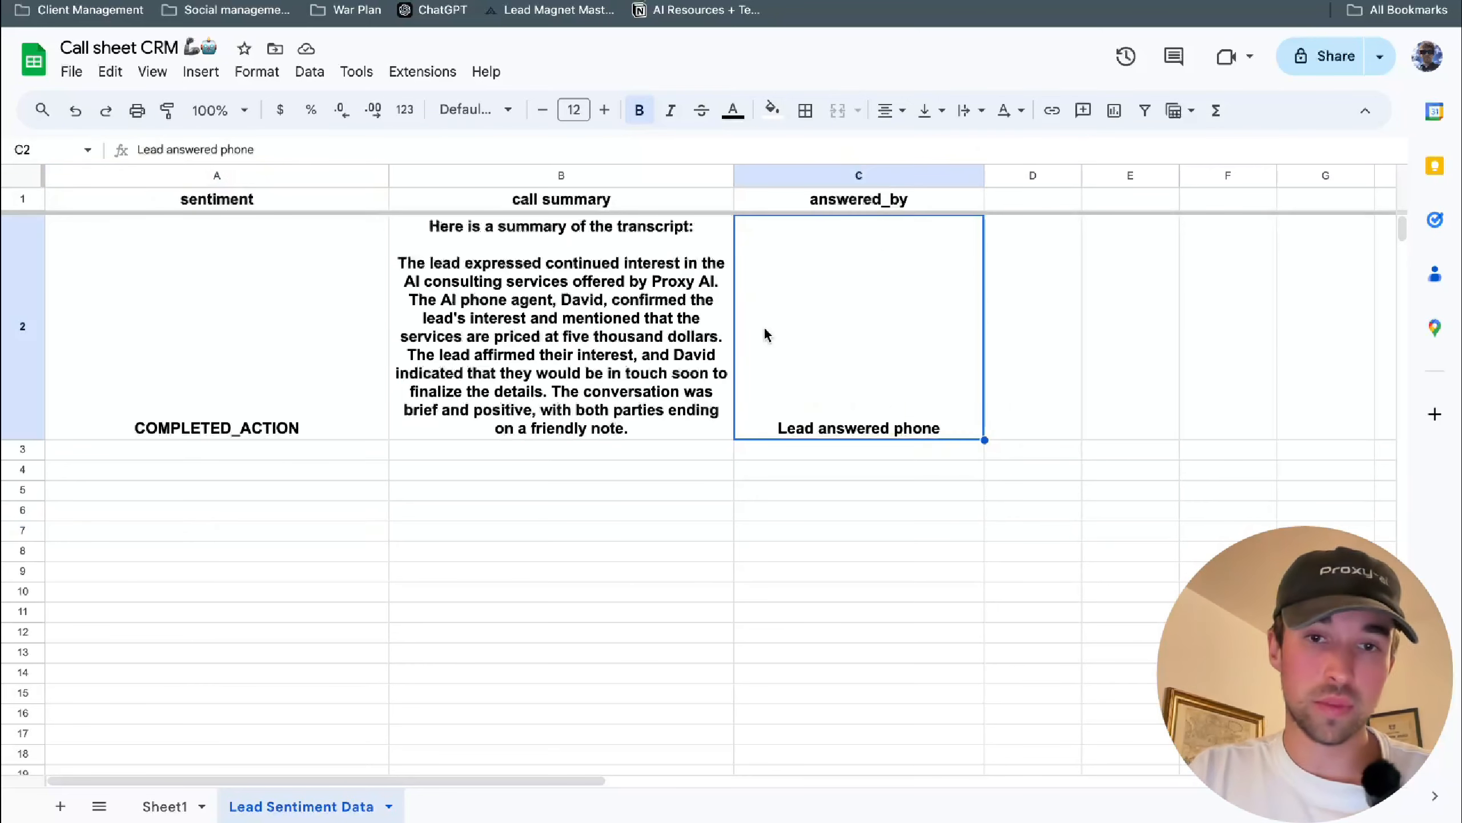
pyautogui.hotkey('shift', 'Left')
pyautogui.hotkey('shift', 'Left')
pyautogui.press('Delete')
pyautogui.click(477, 429)
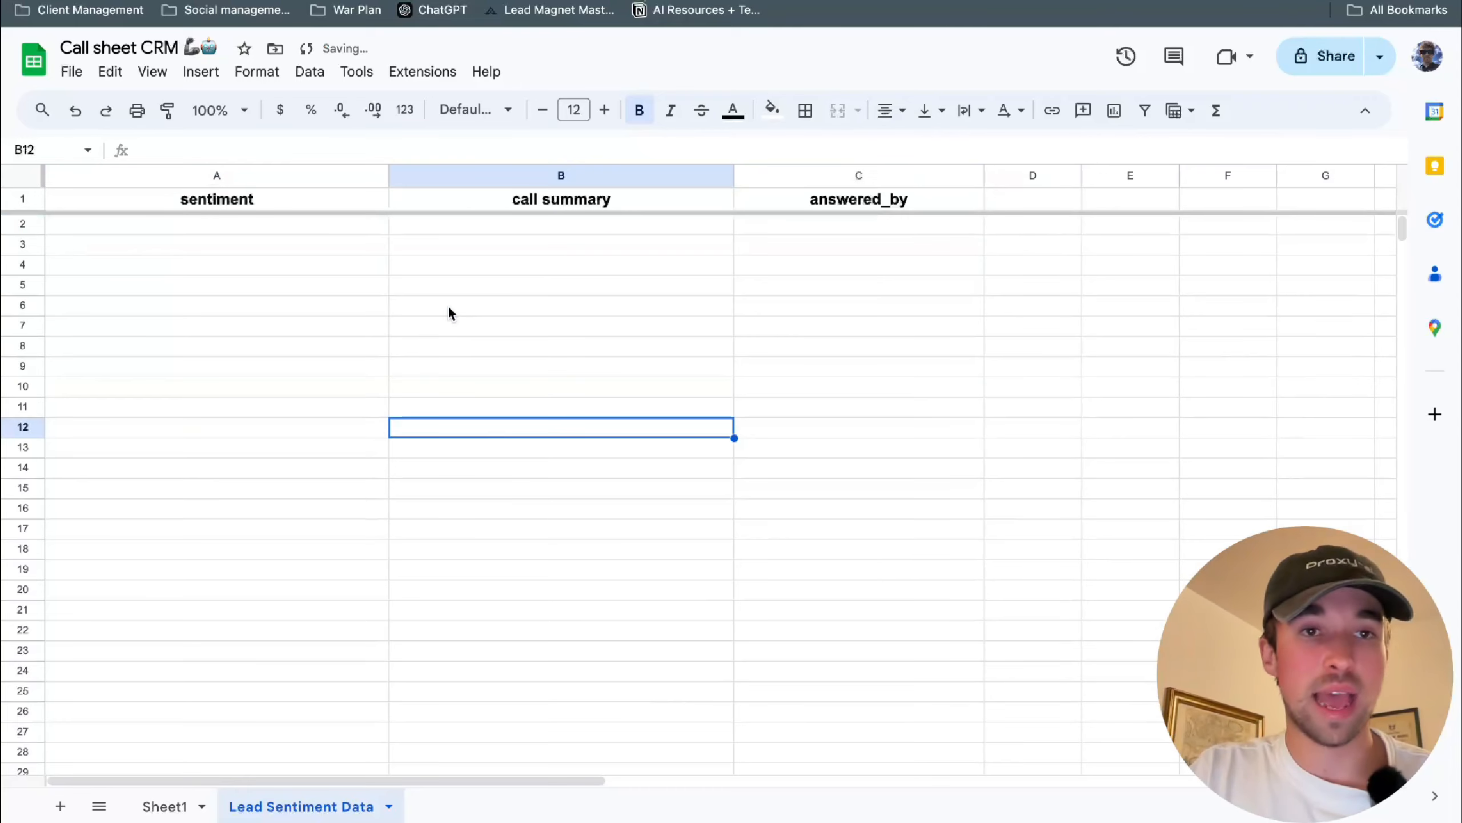
pyautogui.click(478, 329)
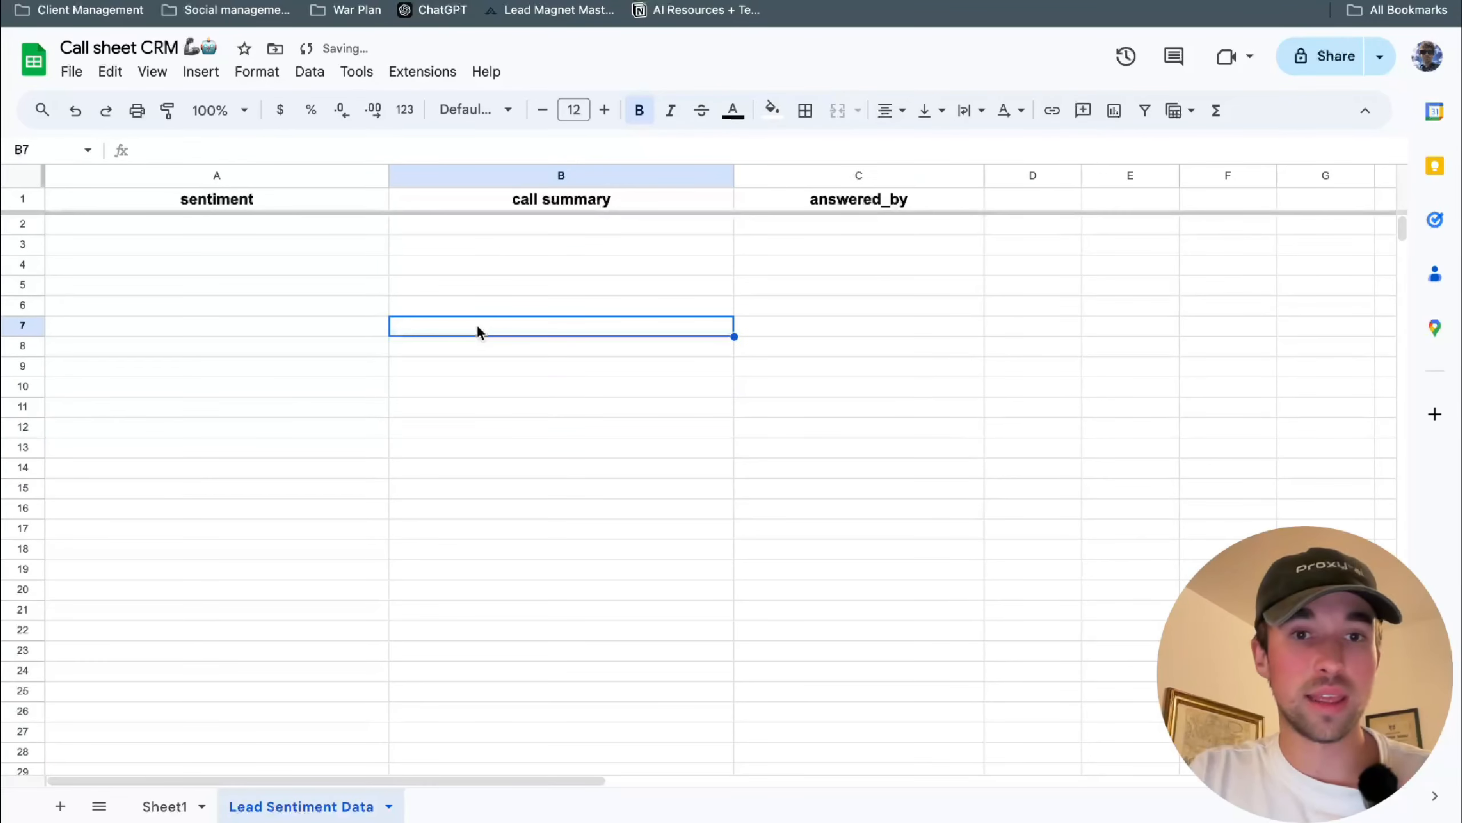
# - Switch to the Buildingsguide Bland Bot scenario in Make and add a Google Sheets Watch New Rows module to the canvas
pyautogui.click(166, 806)
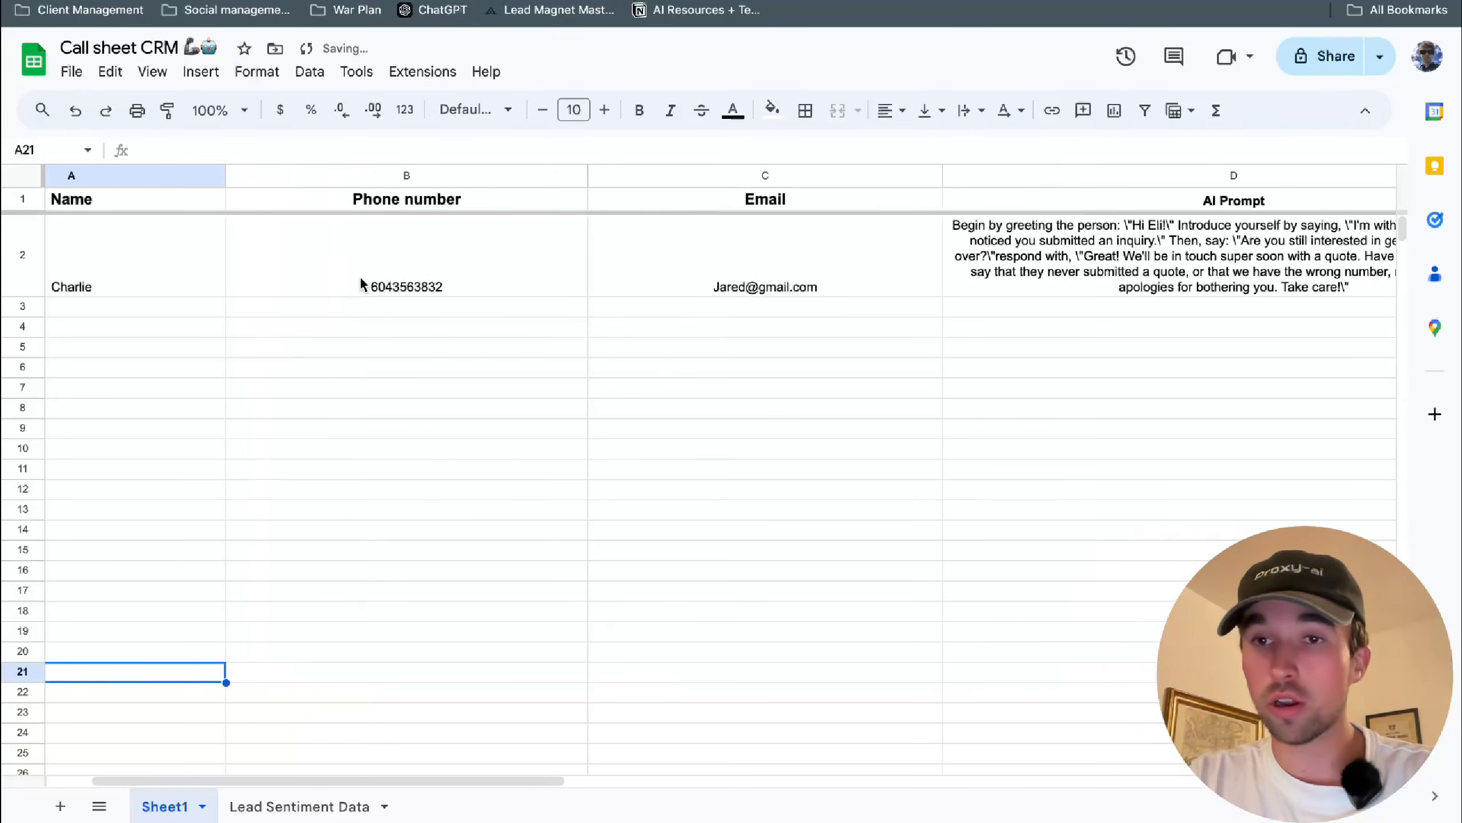
pyautogui.click(316, 806)
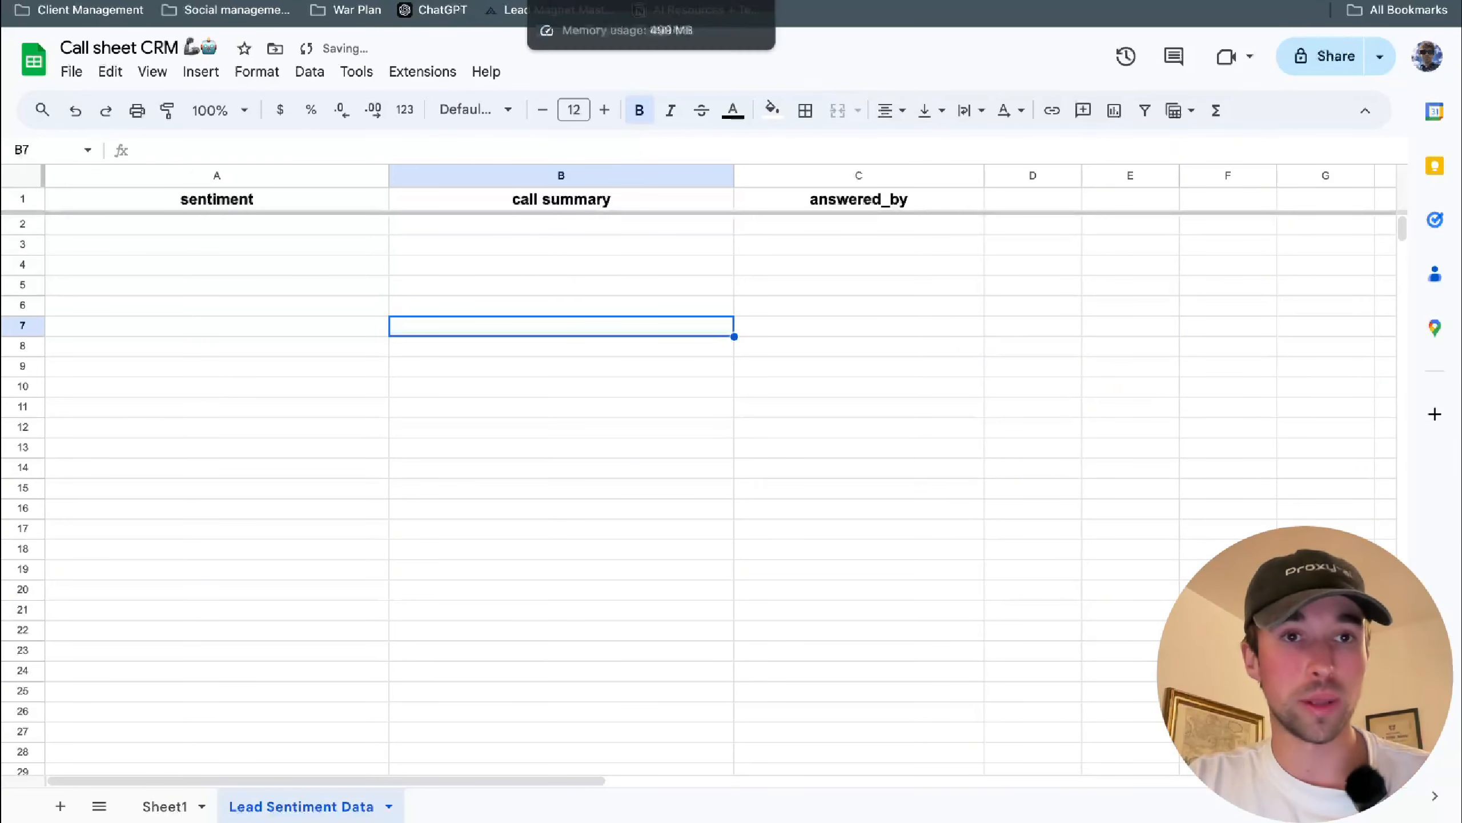
pyautogui.click(588, 1)
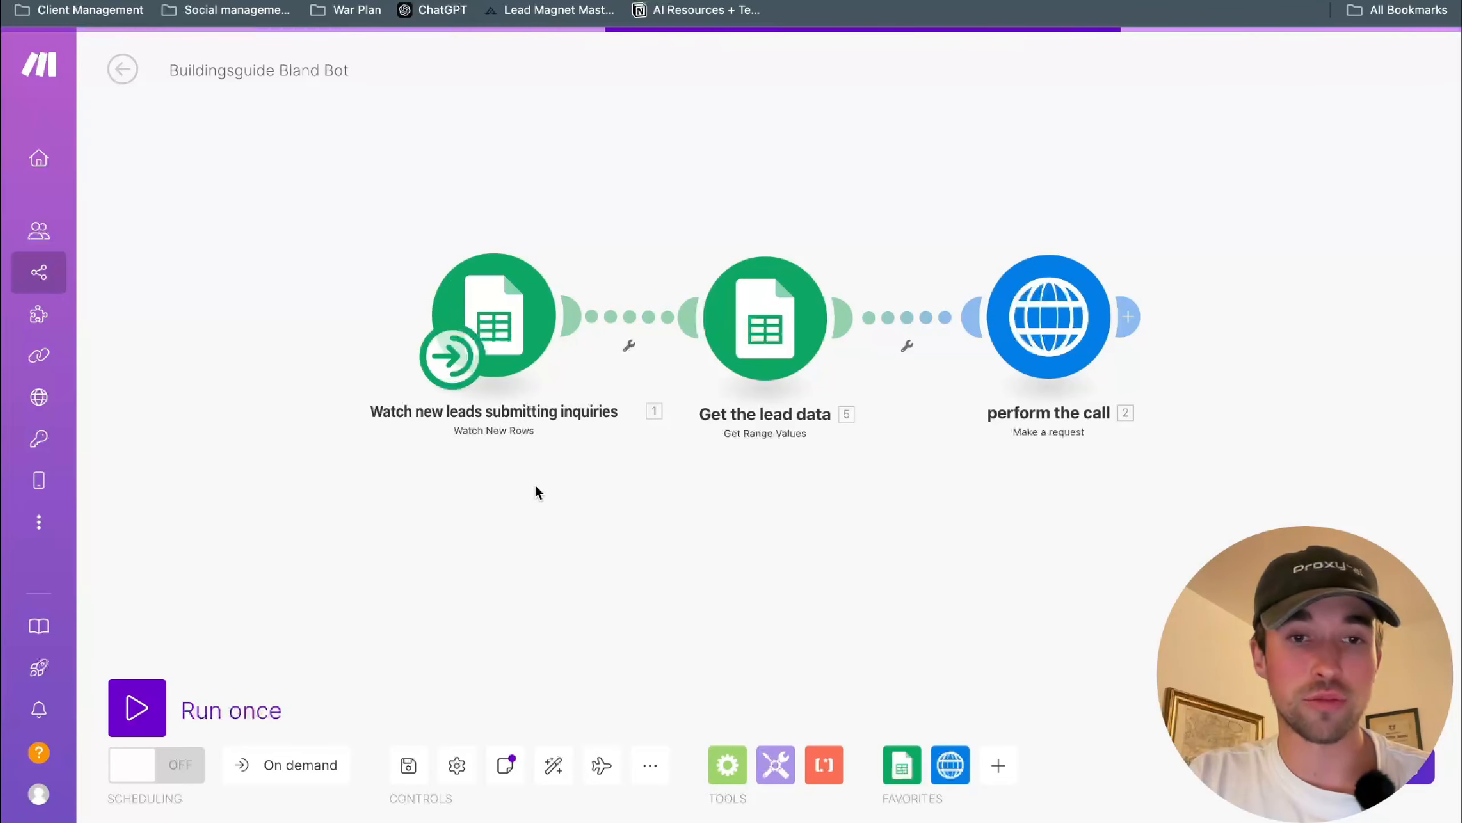
pyautogui.rightClick(503, 293)
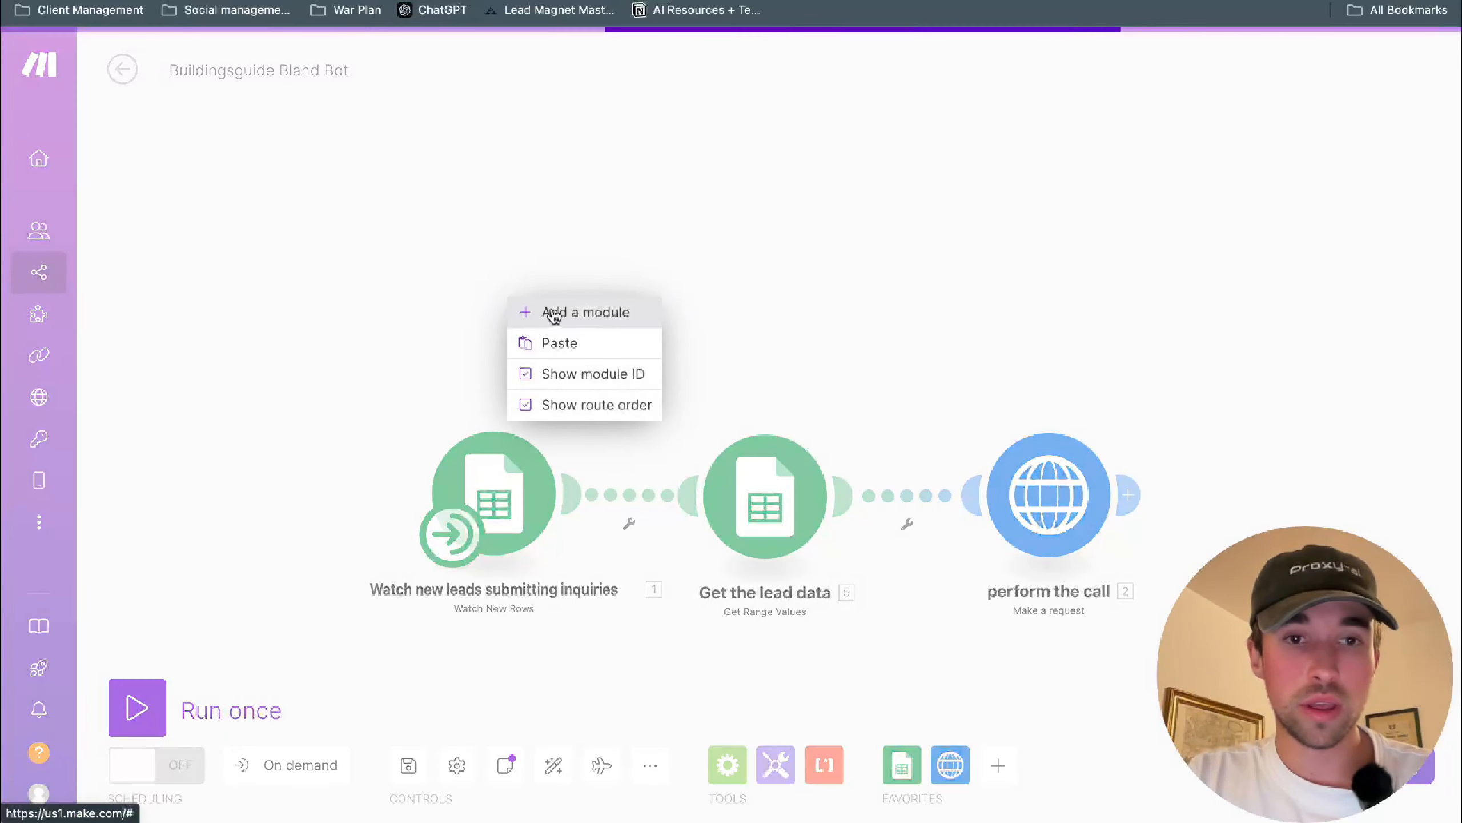
pyautogui.click(539, 311)
pyautogui.click(490, 303)
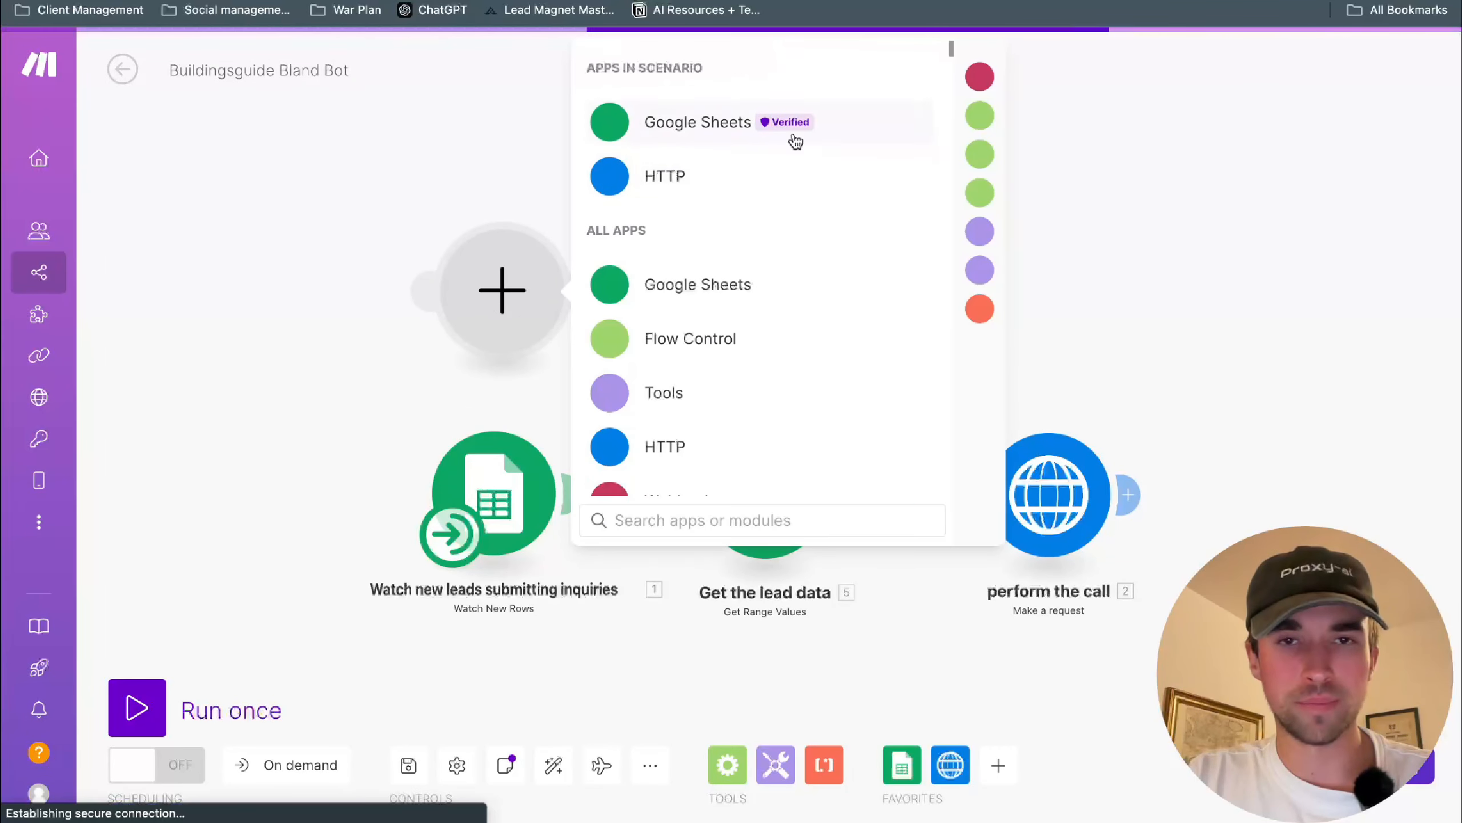
pyautogui.click(704, 143)
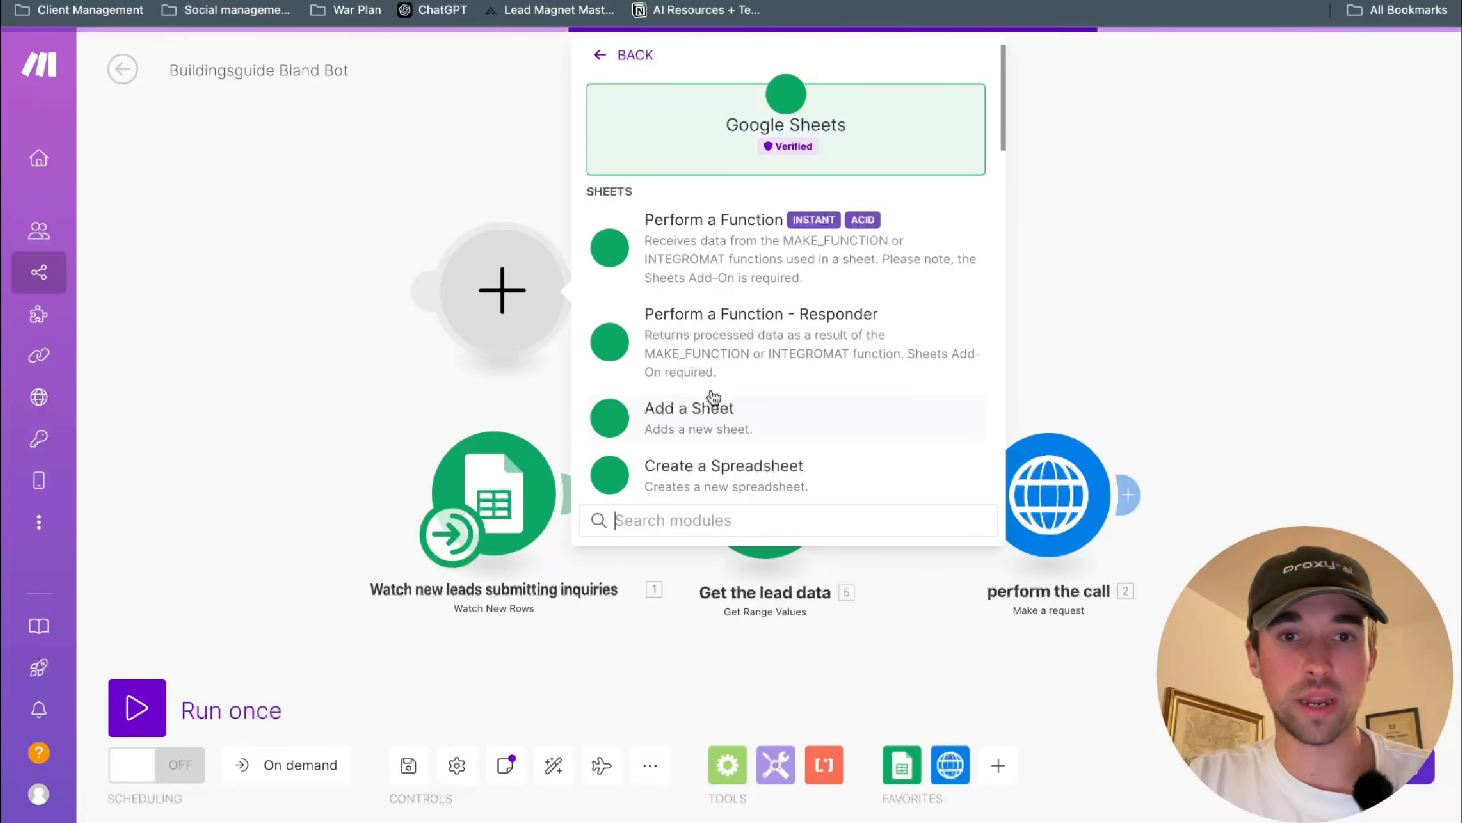
pyautogui.scroll(-10, 712, 398)
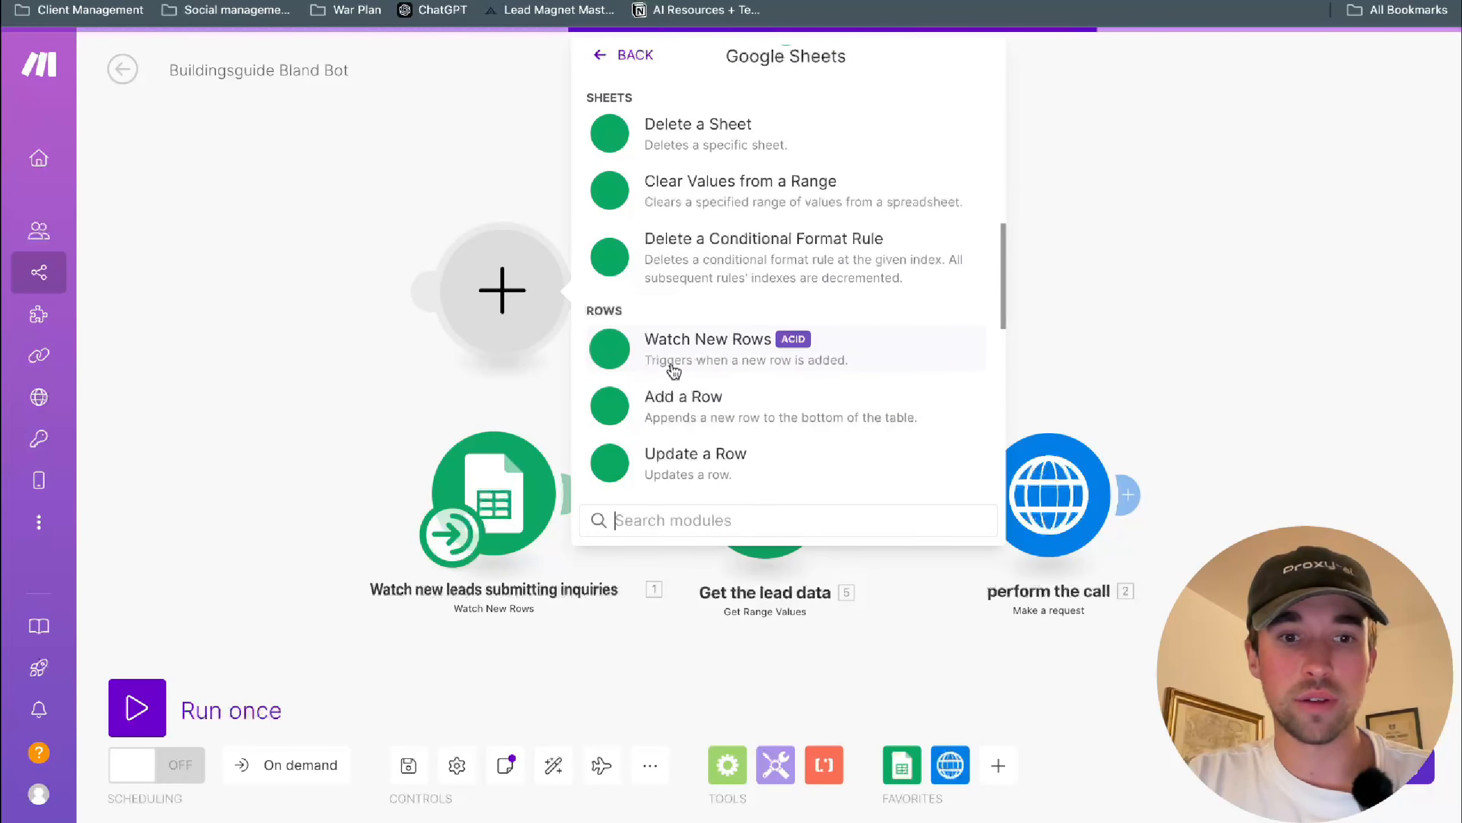
pyautogui.click(717, 344)
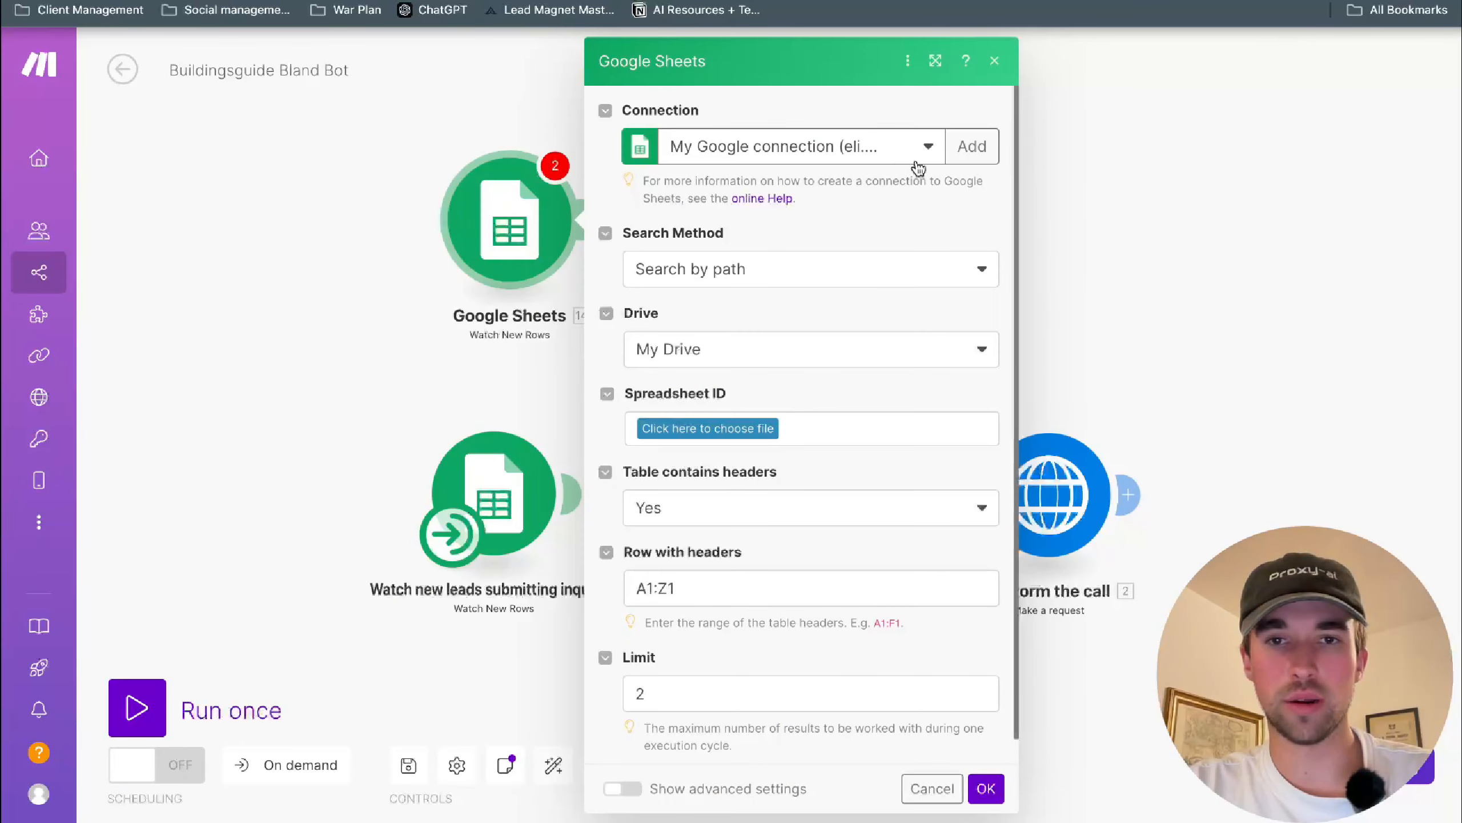
pyautogui.click(970, 148)
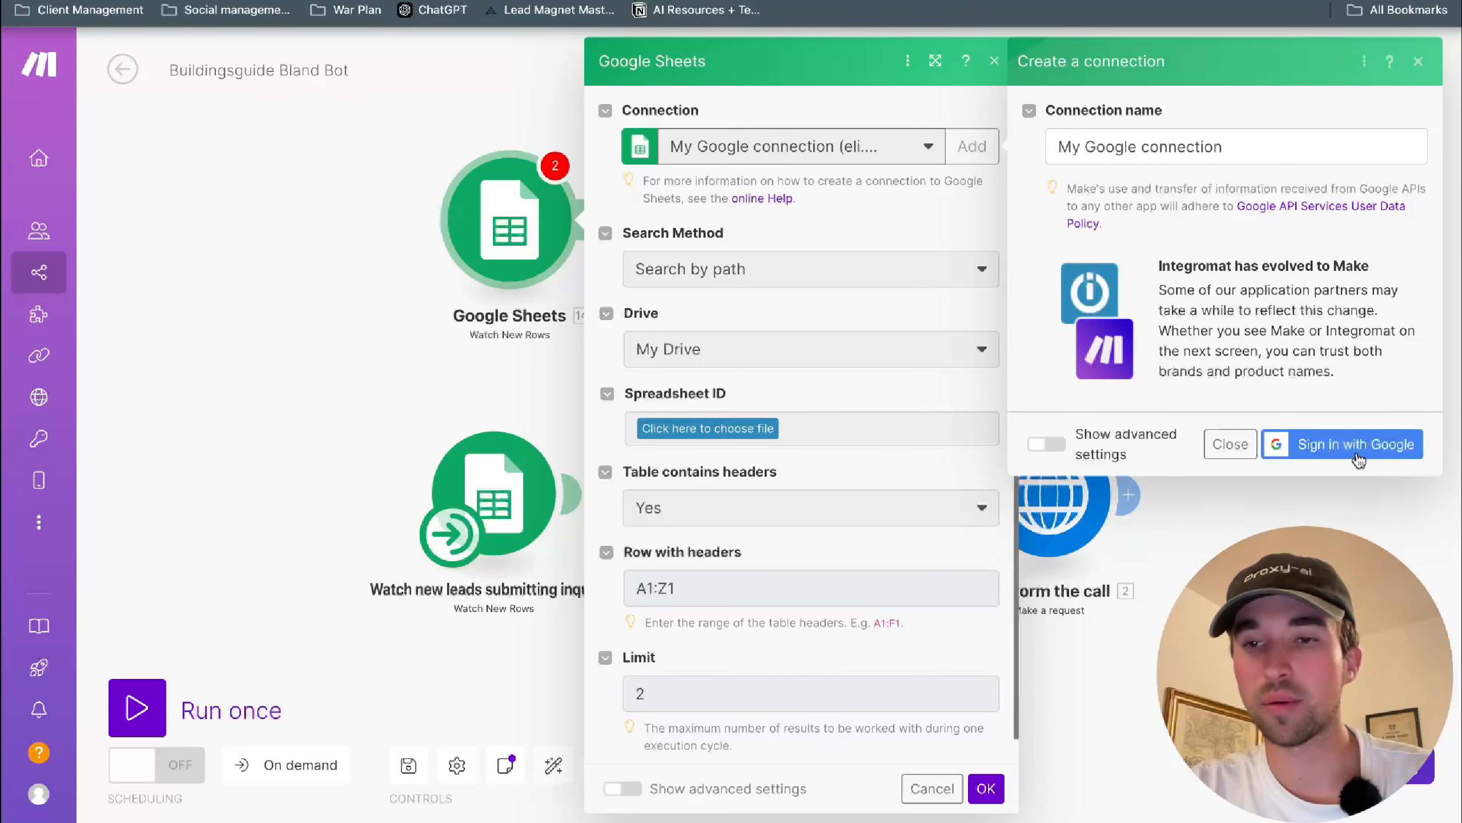
pyautogui.click(1345, 511)
pyautogui.click(525, 245)
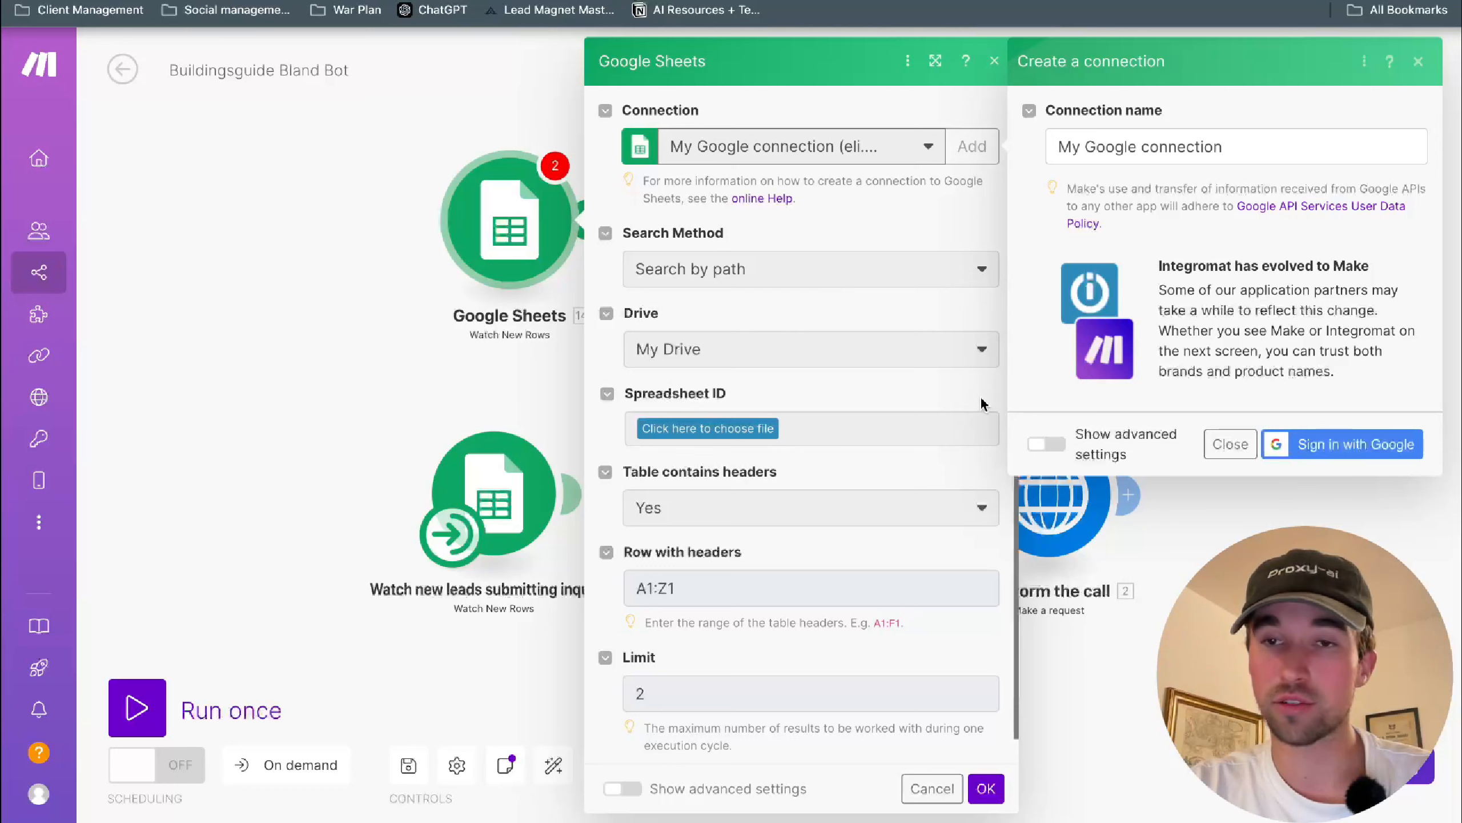
pyautogui.scroll(-1, 933, 348)
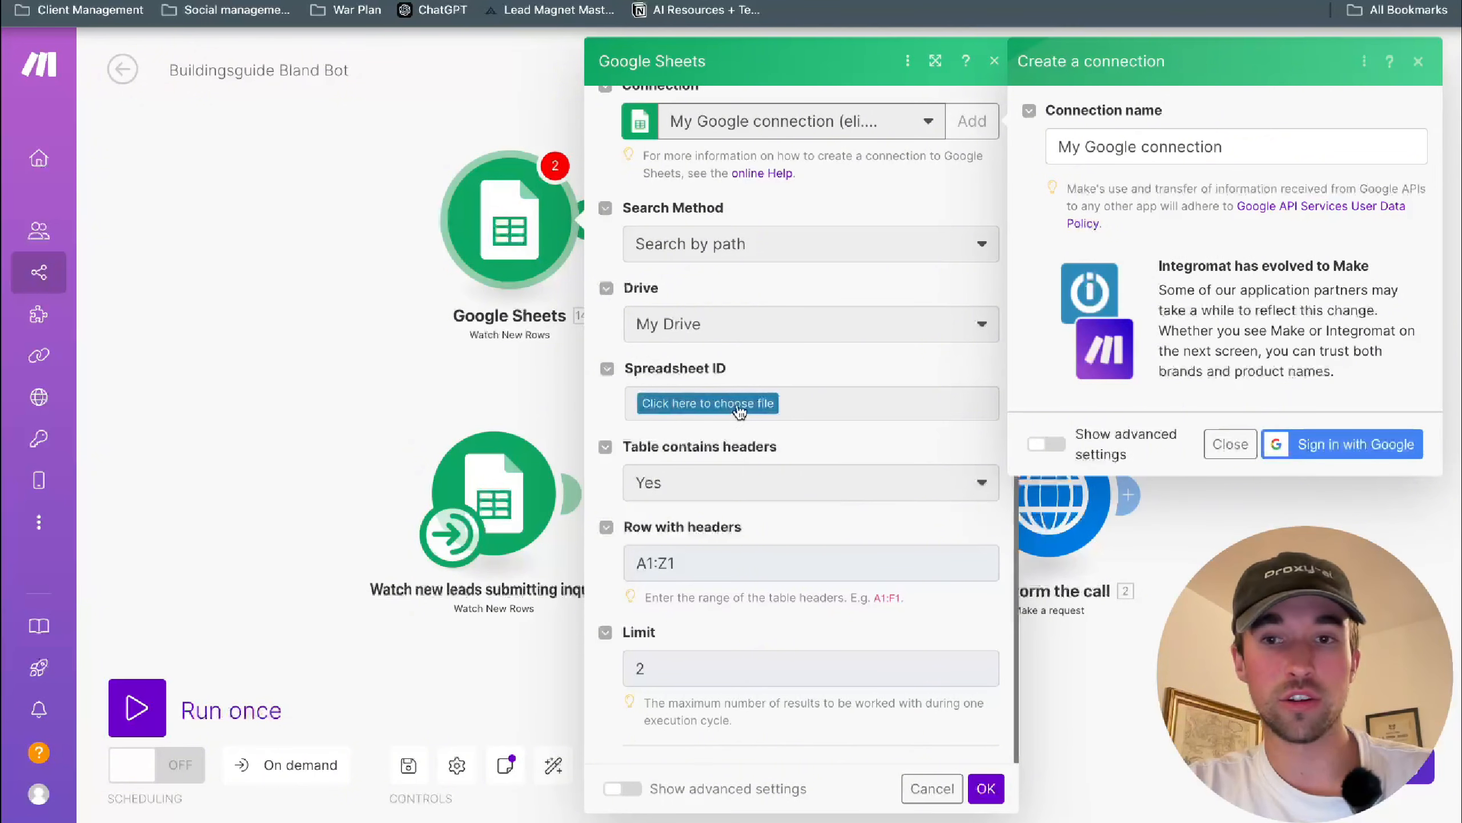
pyautogui.click(1231, 443)
# - Point the Watch New Rows module at the Call sheet CRM spreadsheet and its Sheet1 sheet
pyautogui.click(776, 402)
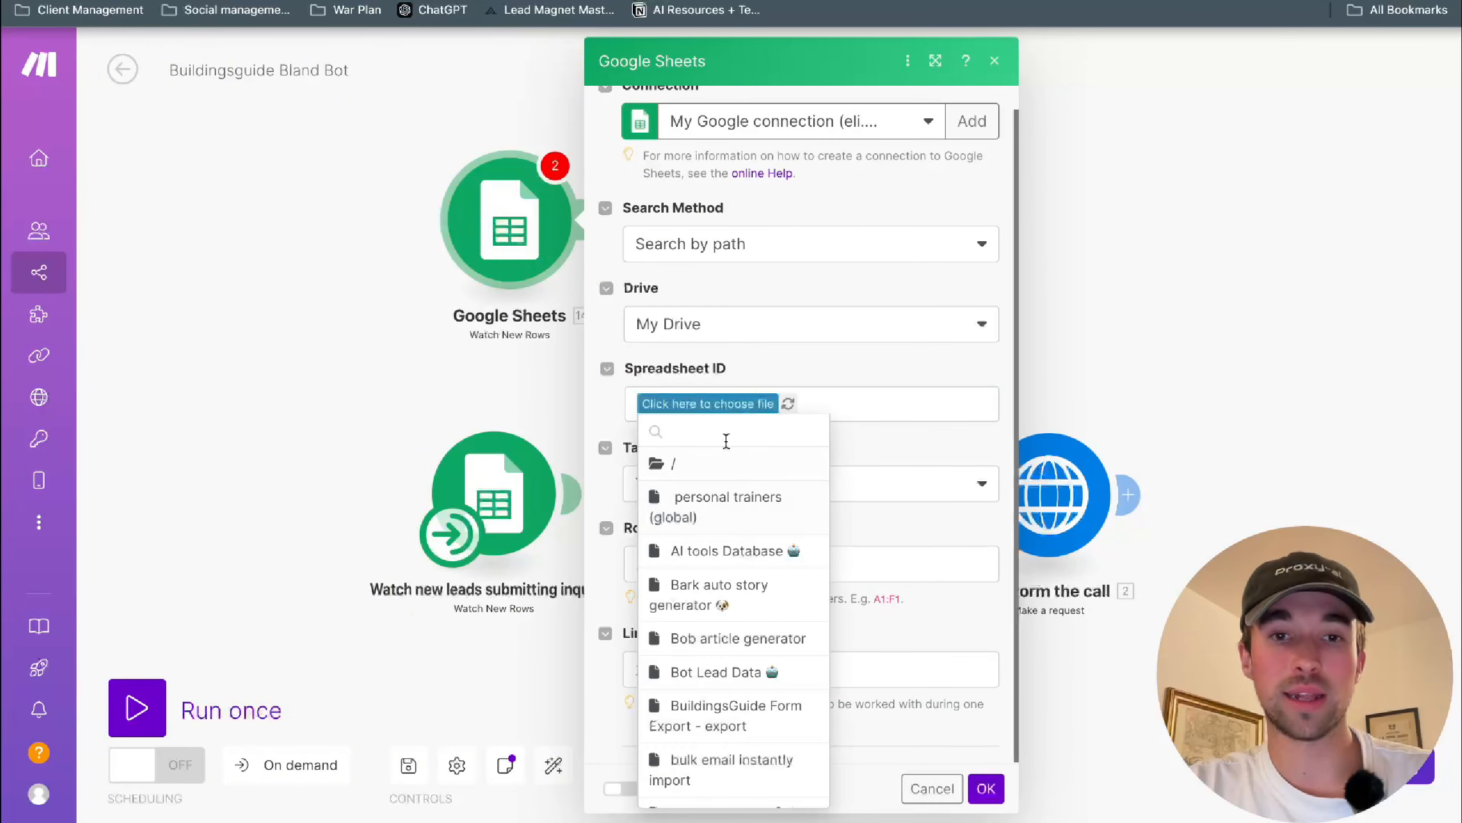
pyautogui.scroll(-5, 749, 576)
pyautogui.scroll(2, 743, 602)
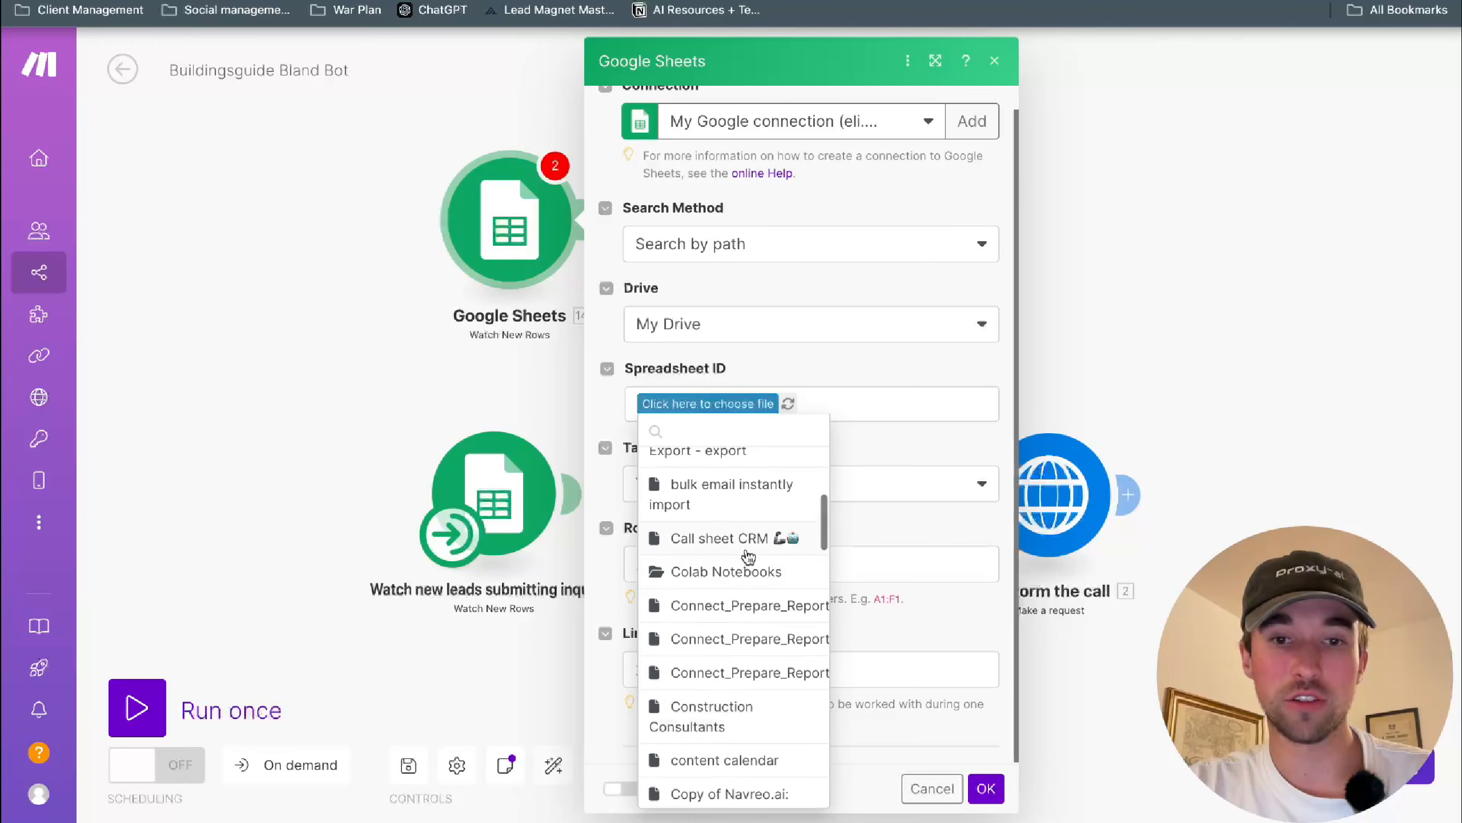
pyautogui.click(747, 539)
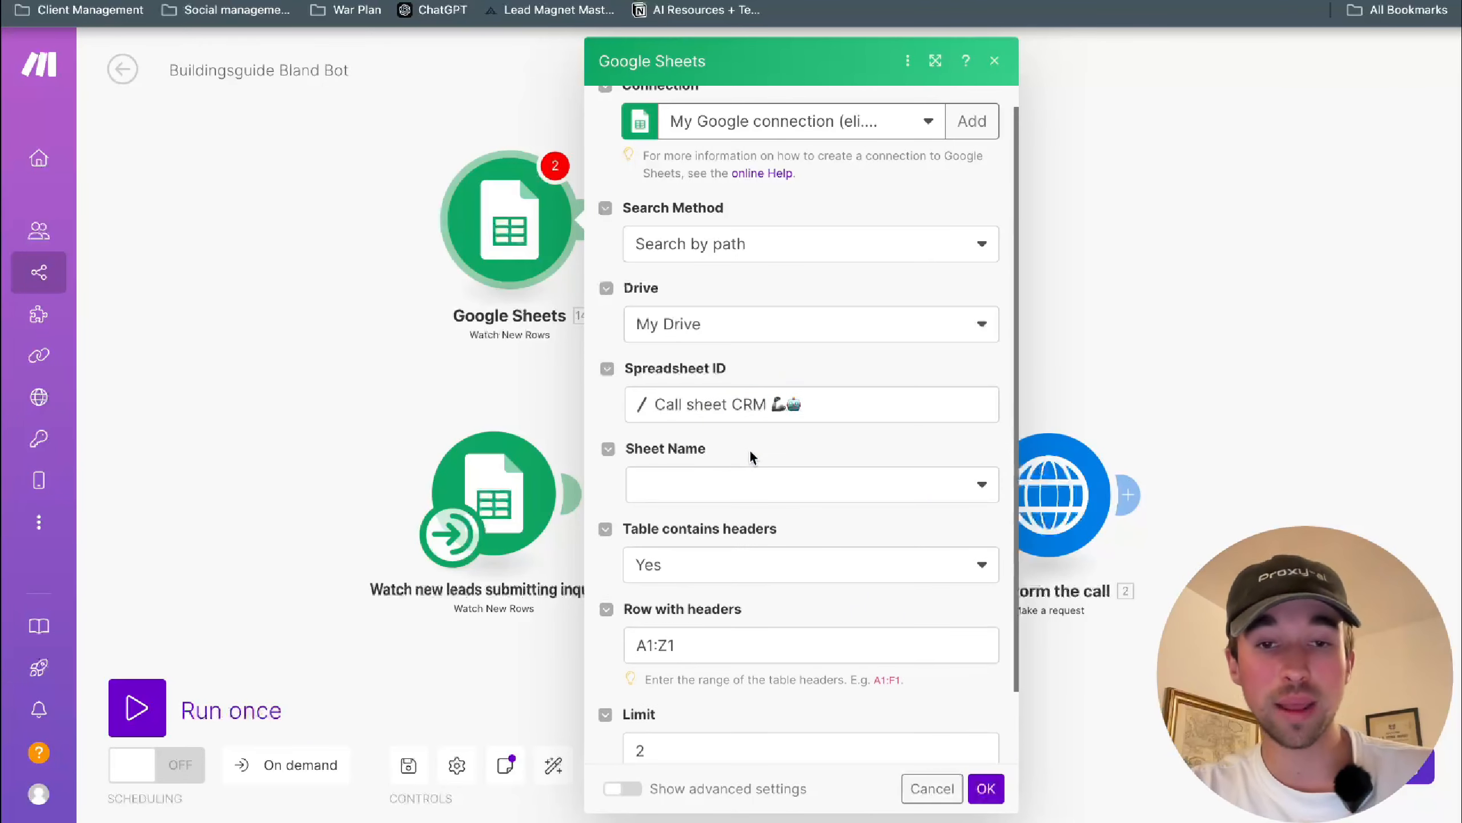
pyautogui.scroll(-1, 750, 452)
pyautogui.click(754, 426)
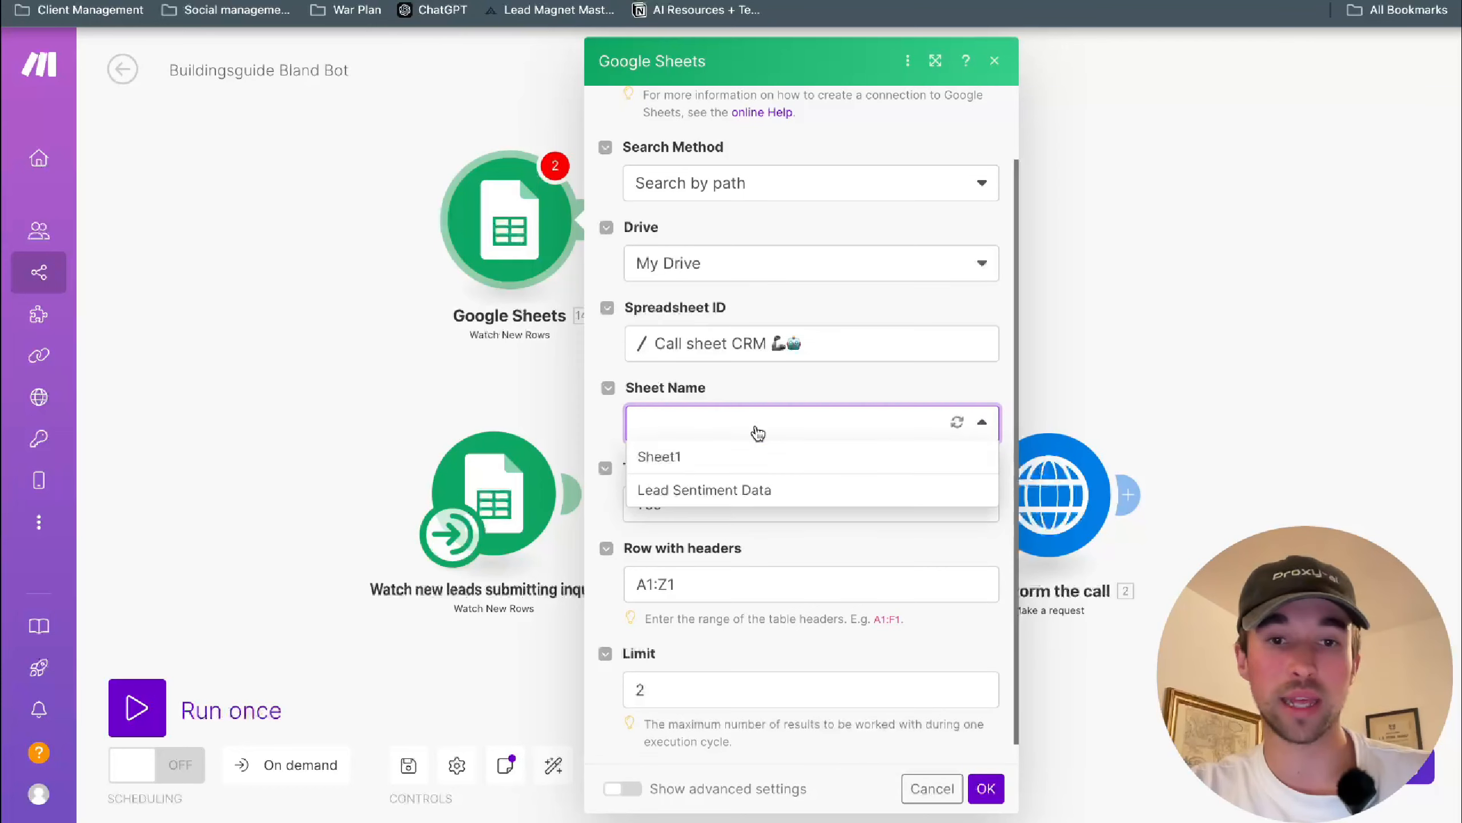
pyautogui.click(670, 463)
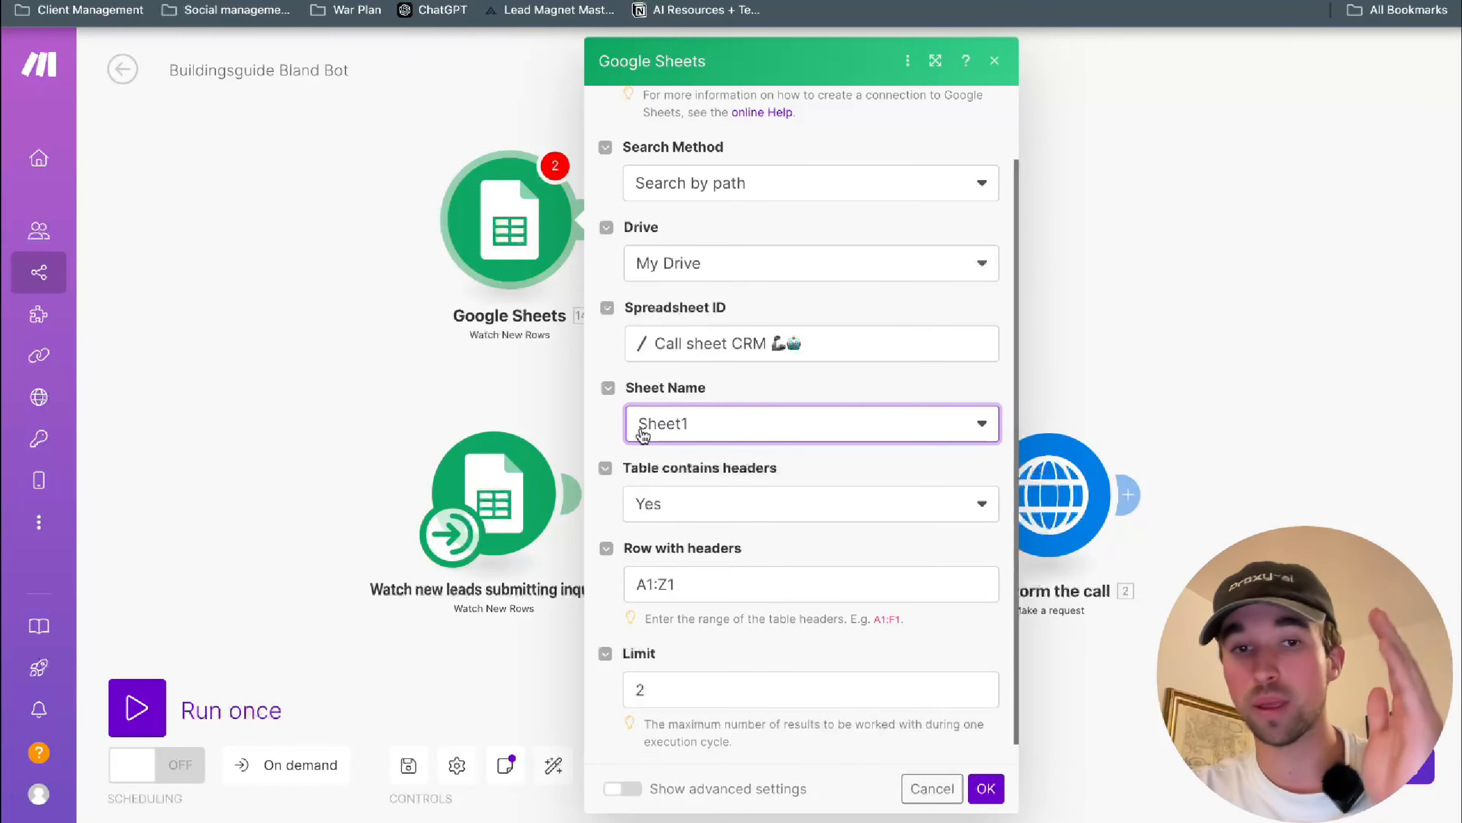
# - Set the Watch New Rows module's limit to 1 and save its settings
pyautogui.scroll(-1, 713, 524)
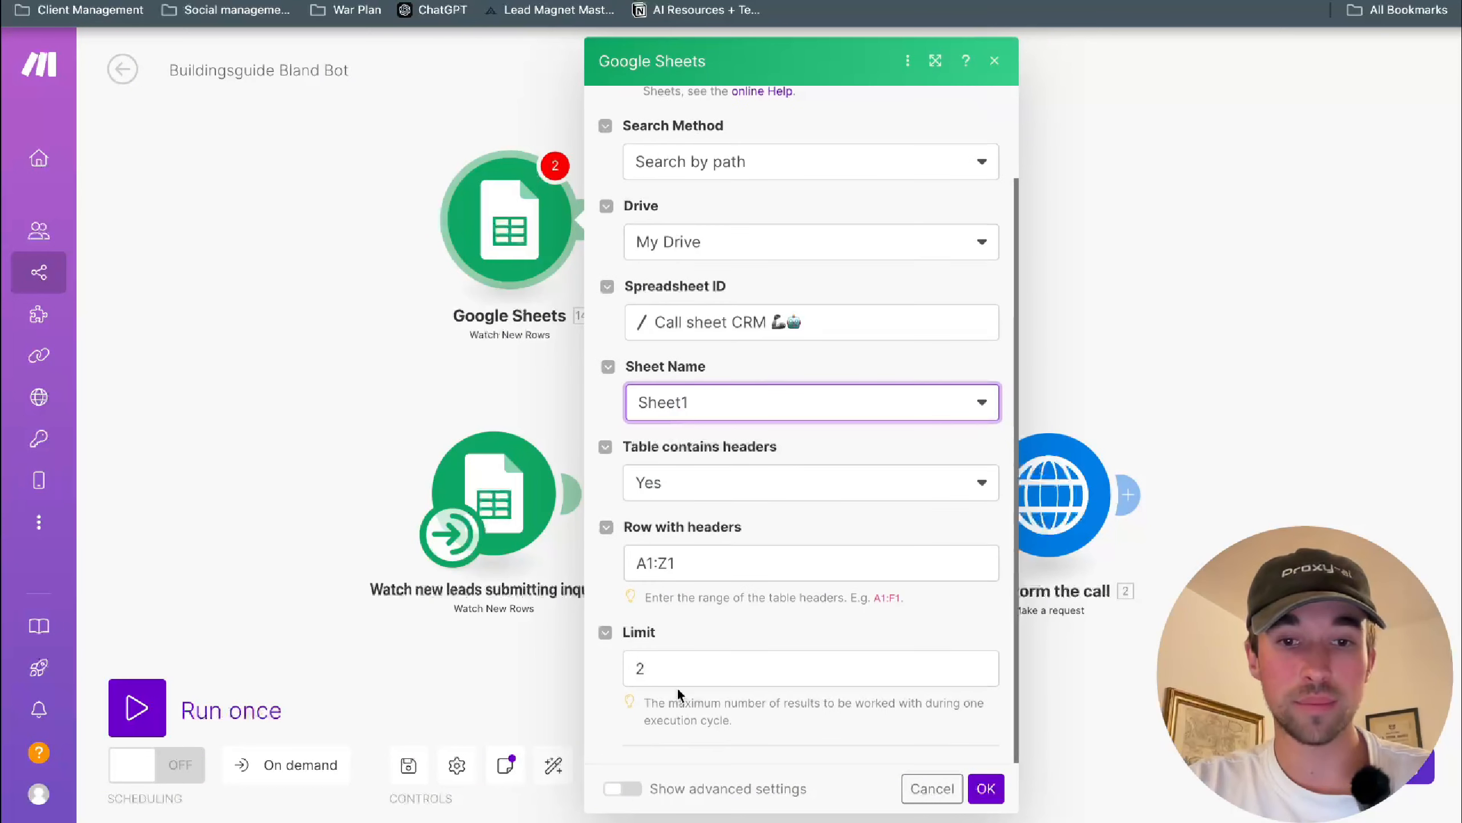
pyautogui.click(677, 672)
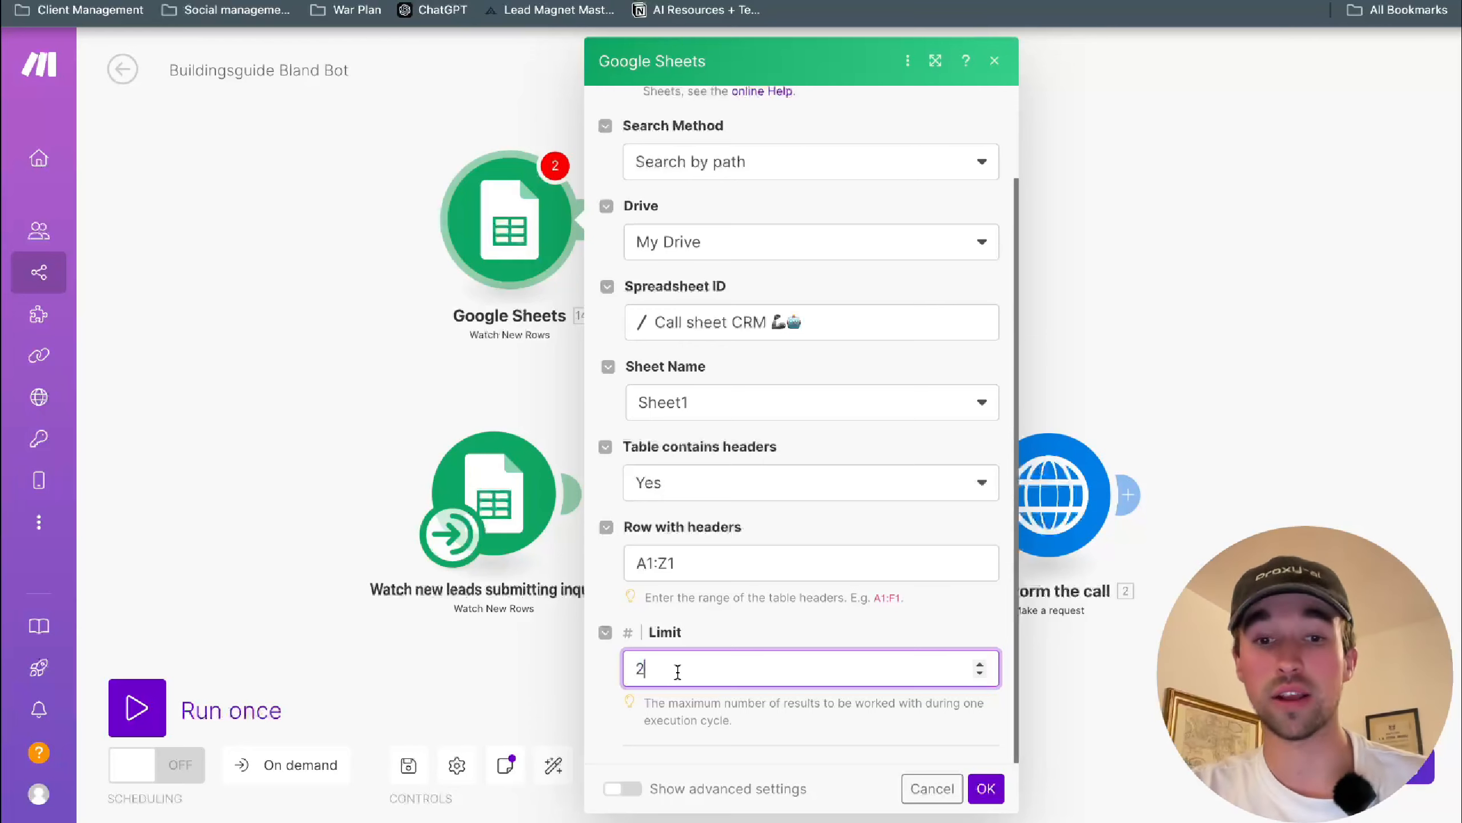
pyautogui.press('BackSpace')
pyautogui.write('1')
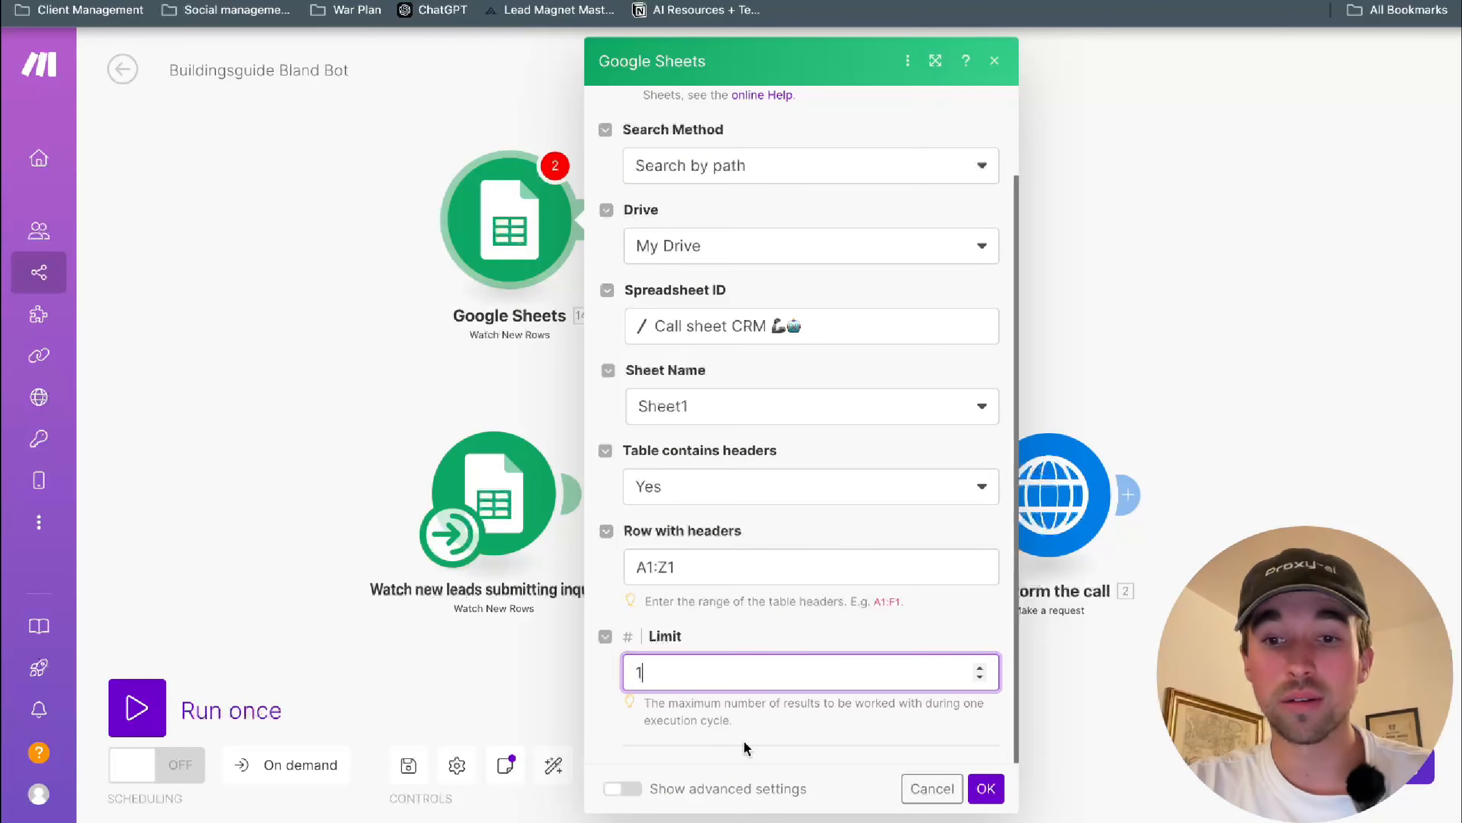
pyautogui.click(986, 790)
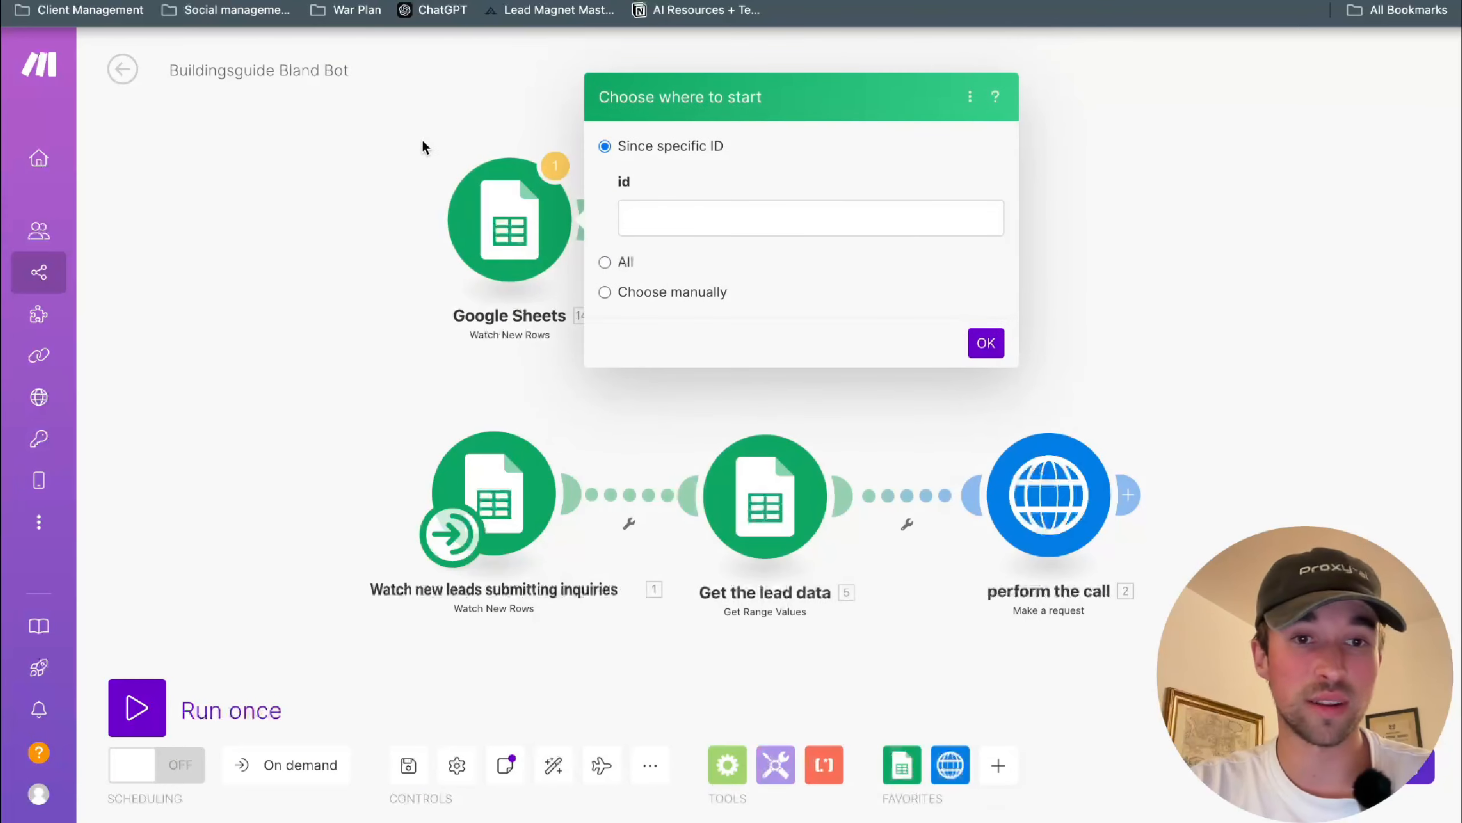
# - Set the new Watch New Rows module to start from all rows and reposition it on the canvas
pyautogui.click(605, 263)
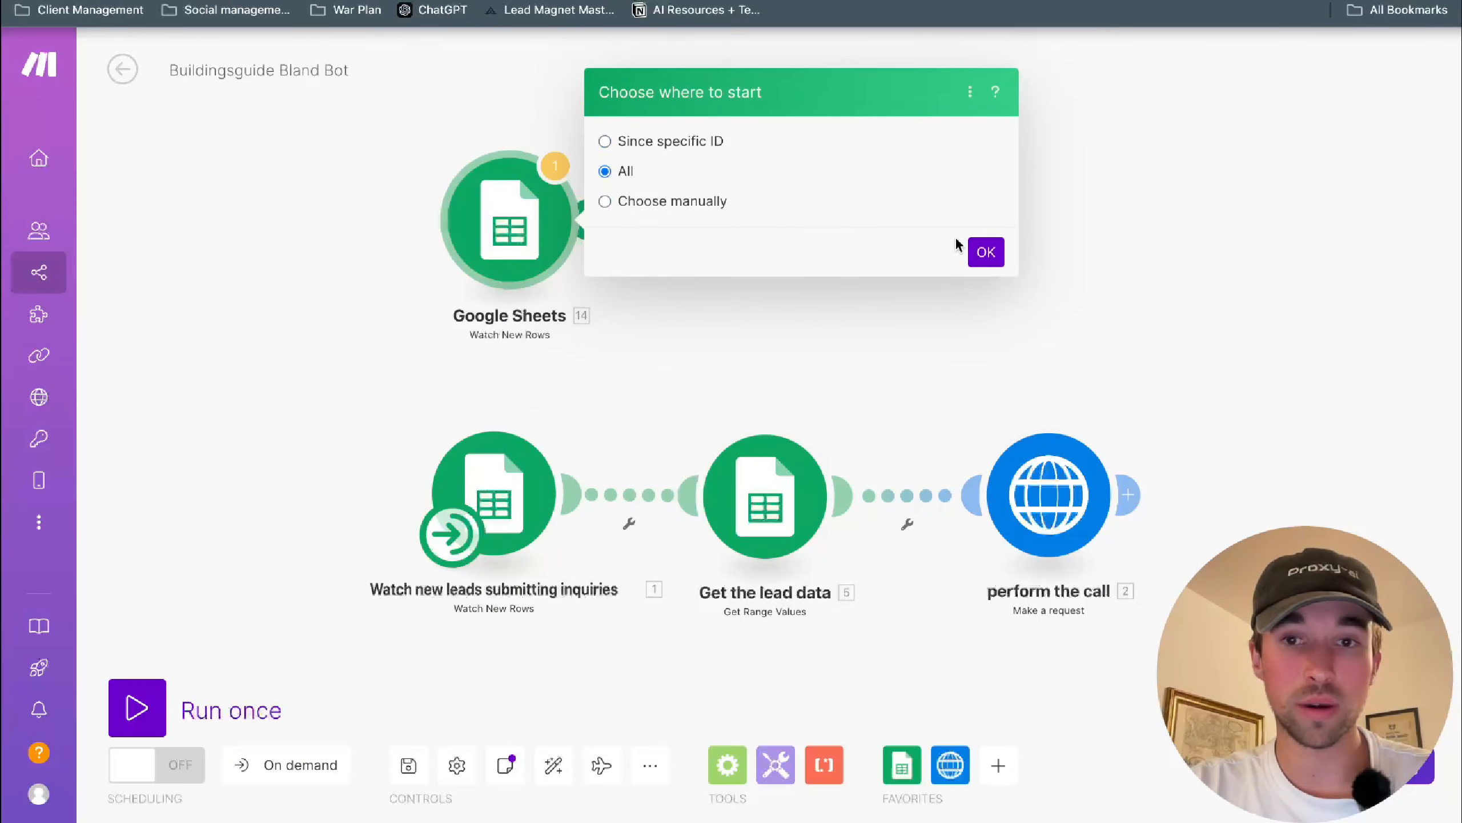
pyautogui.click(985, 249)
pyautogui.moveTo(484, 270); pyautogui.dragTo(434, 249)
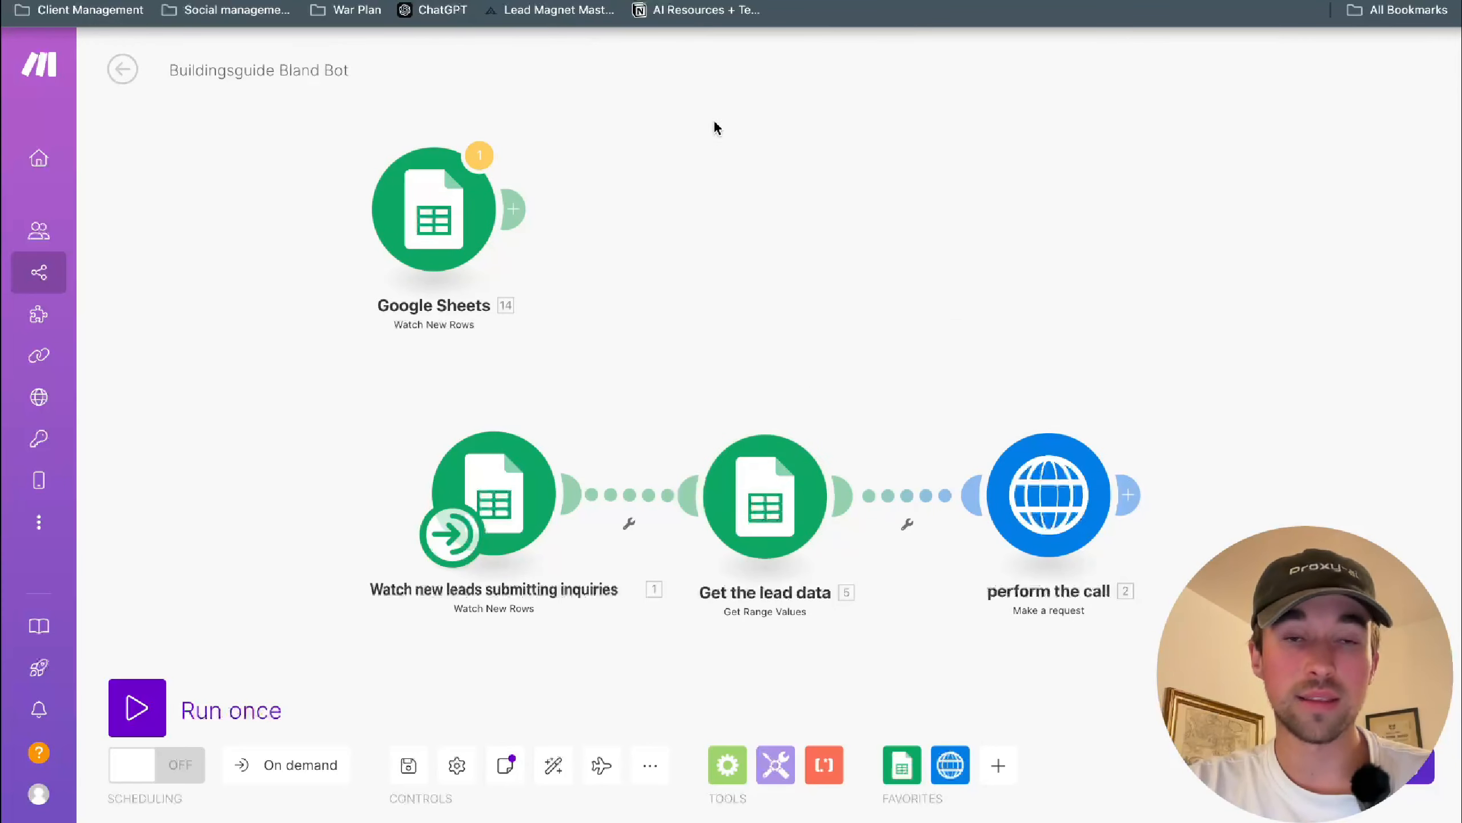
pyautogui.rightClick(688, 252)
pyautogui.click(721, 268)
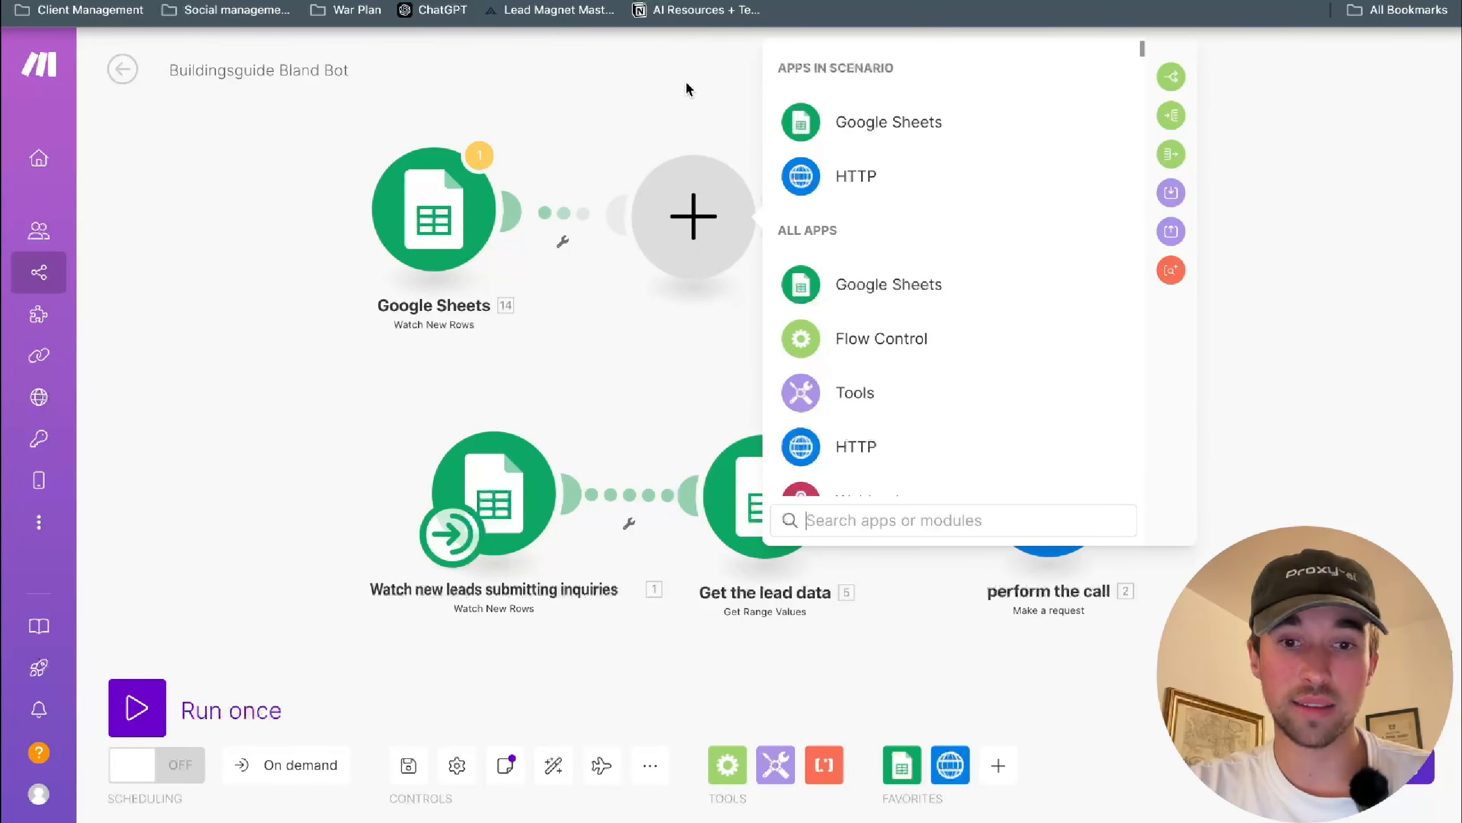
pyautogui.rightClick(681, 181)
pyautogui.click(719, 234)
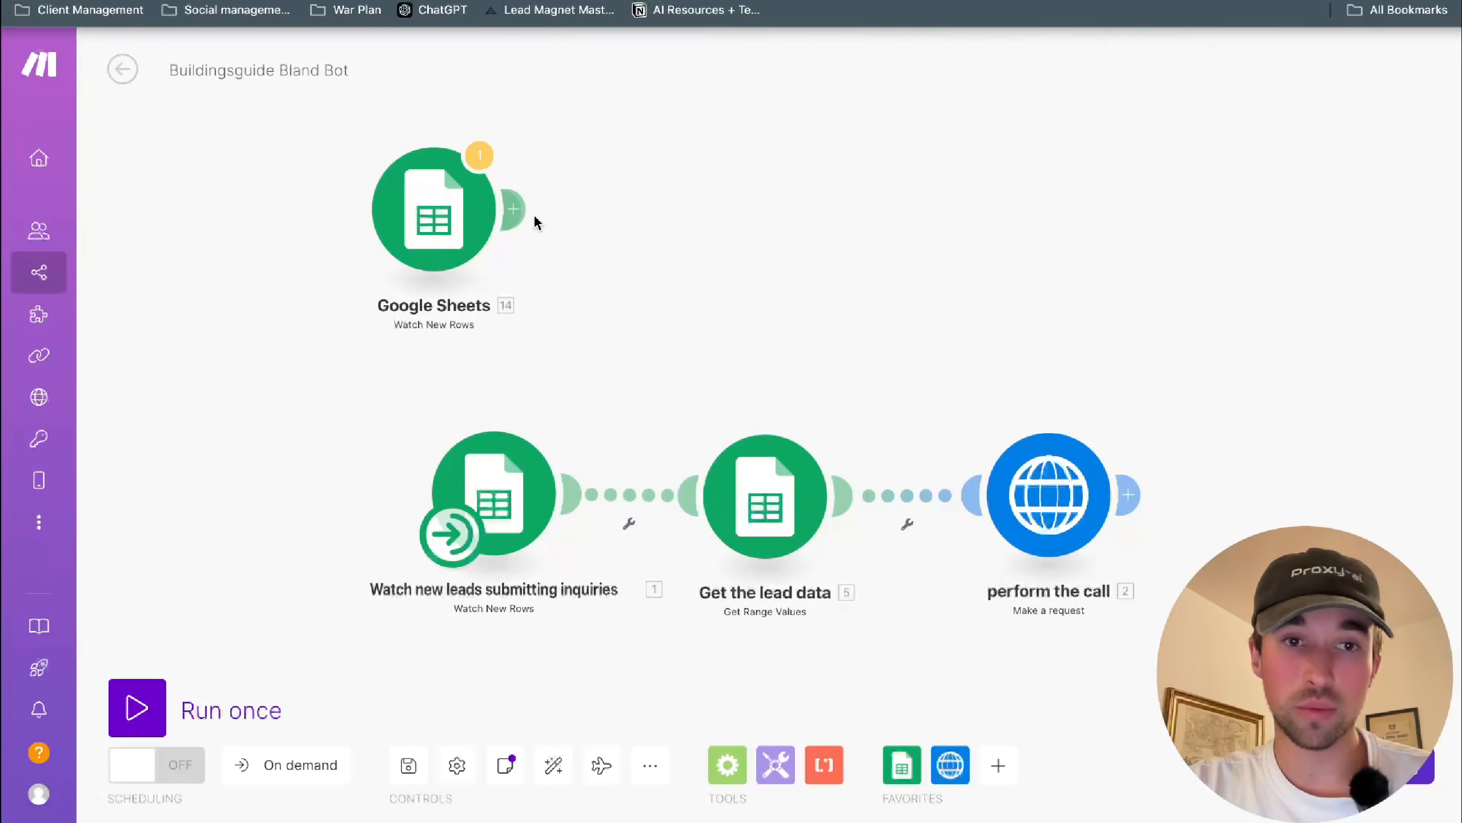
# - Delete the standalone Google Sheets Watch New Rows module above the existing flow
pyautogui.rightClick(467, 224)
pyautogui.click(542, 464)
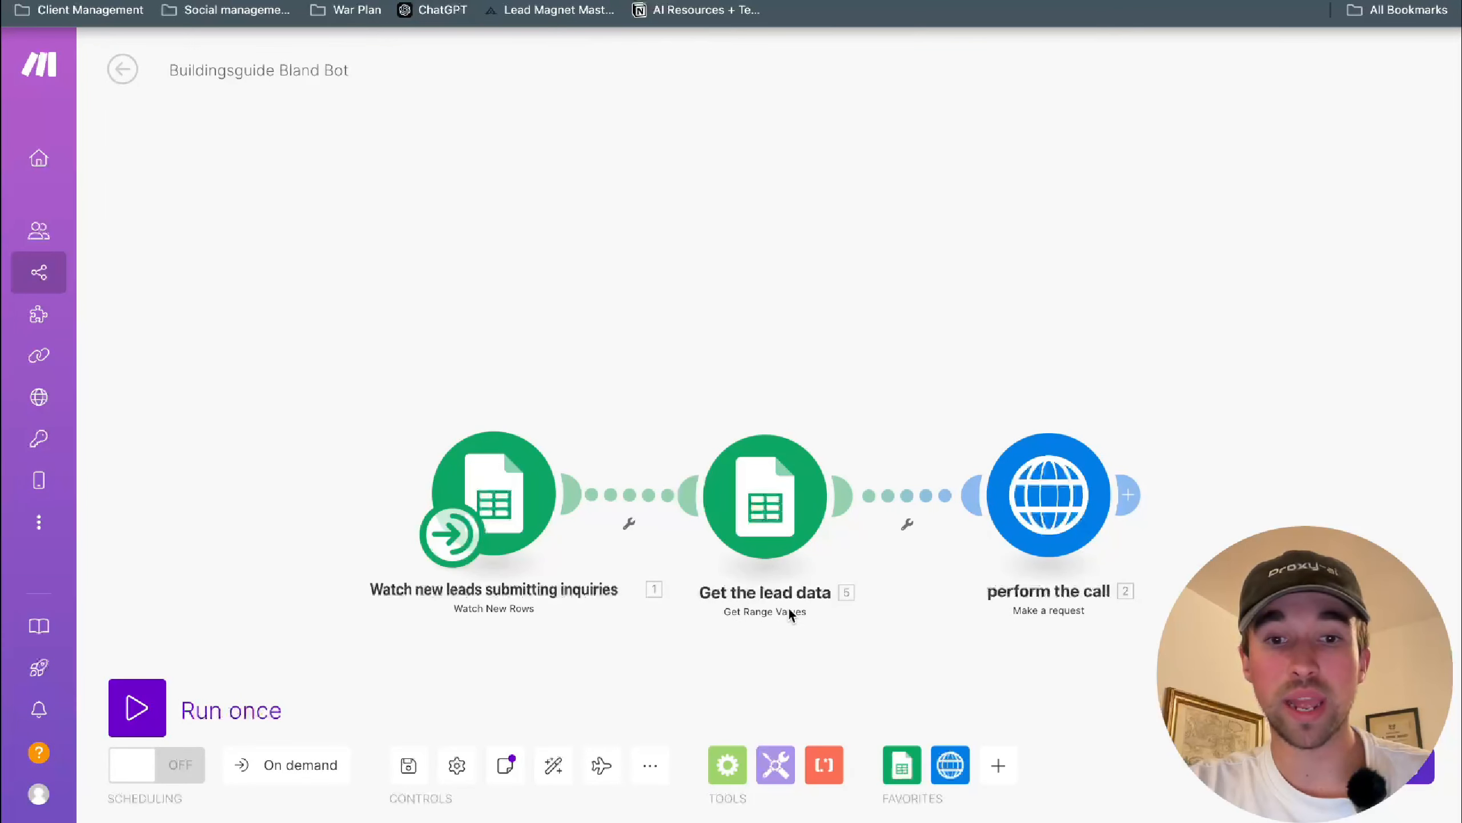
# - Open the Get the lead data module and review its connection, spreadsheet, sheet name and range settings
pyautogui.moveTo(788, 369); pyautogui.dragTo(724, 114)
pyautogui.click(700, 242)
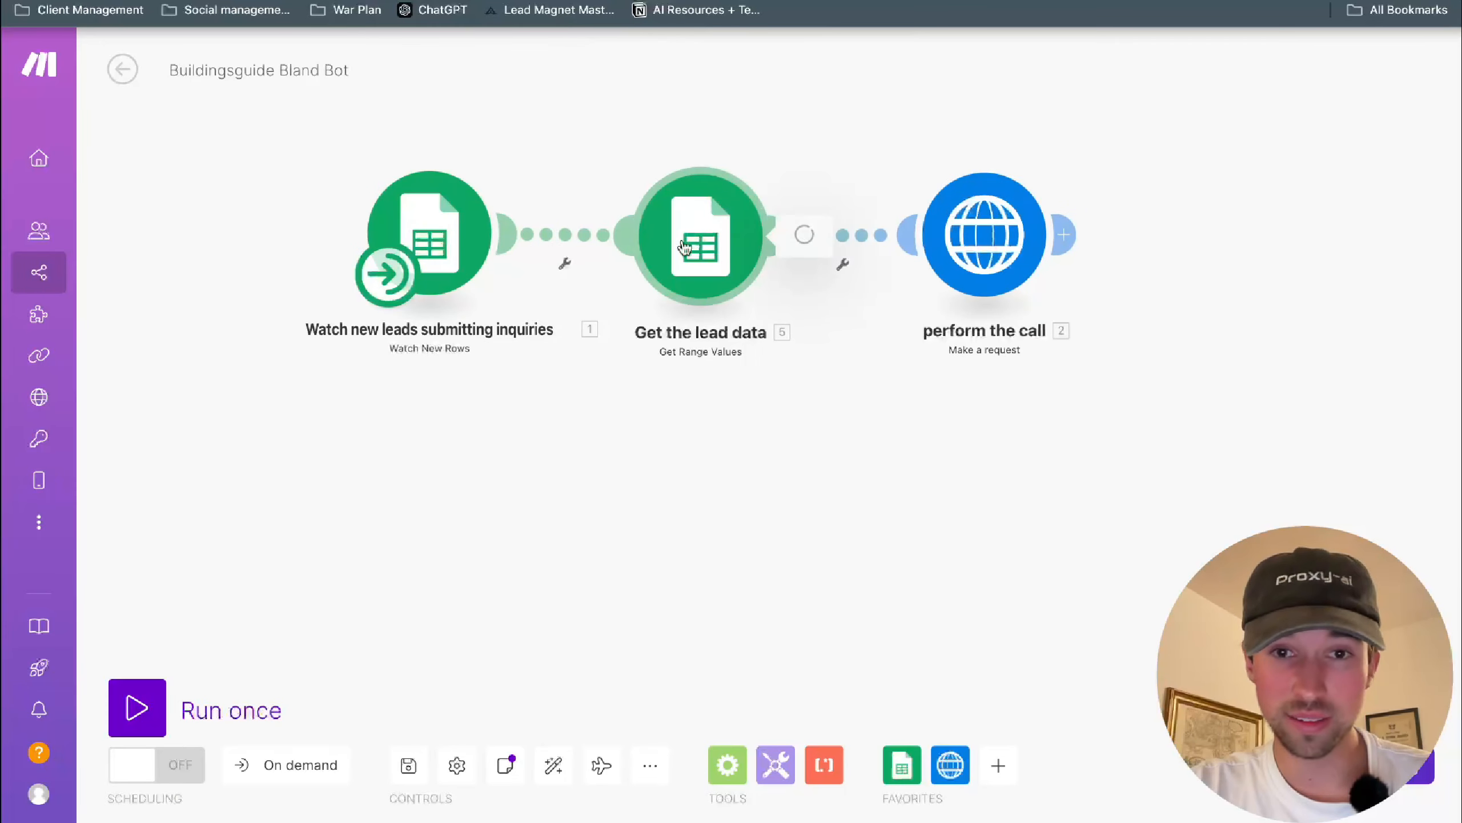
pyautogui.scroll(-1, 930, 487)
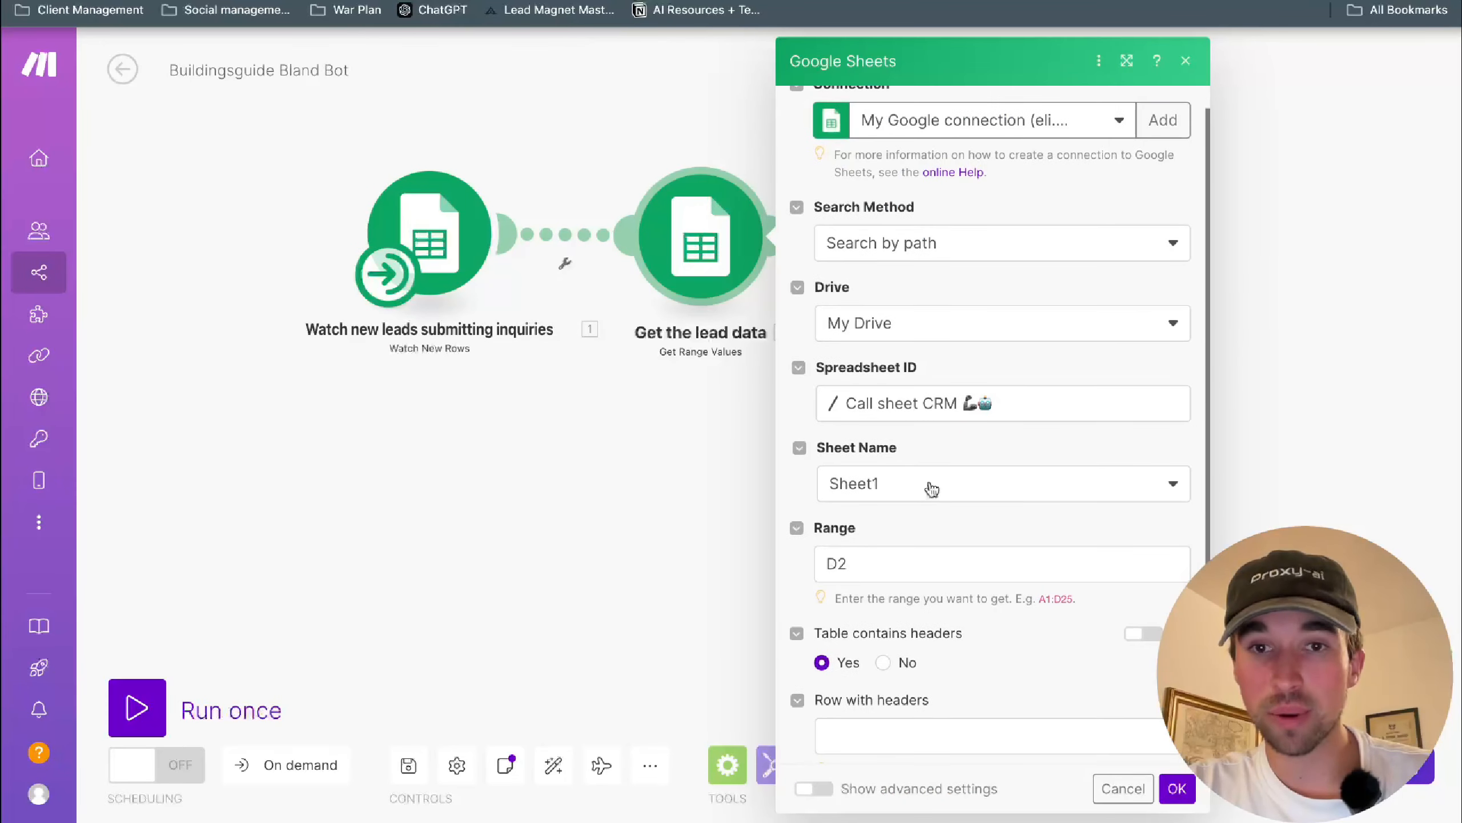
pyautogui.scroll(1, 957, 194)
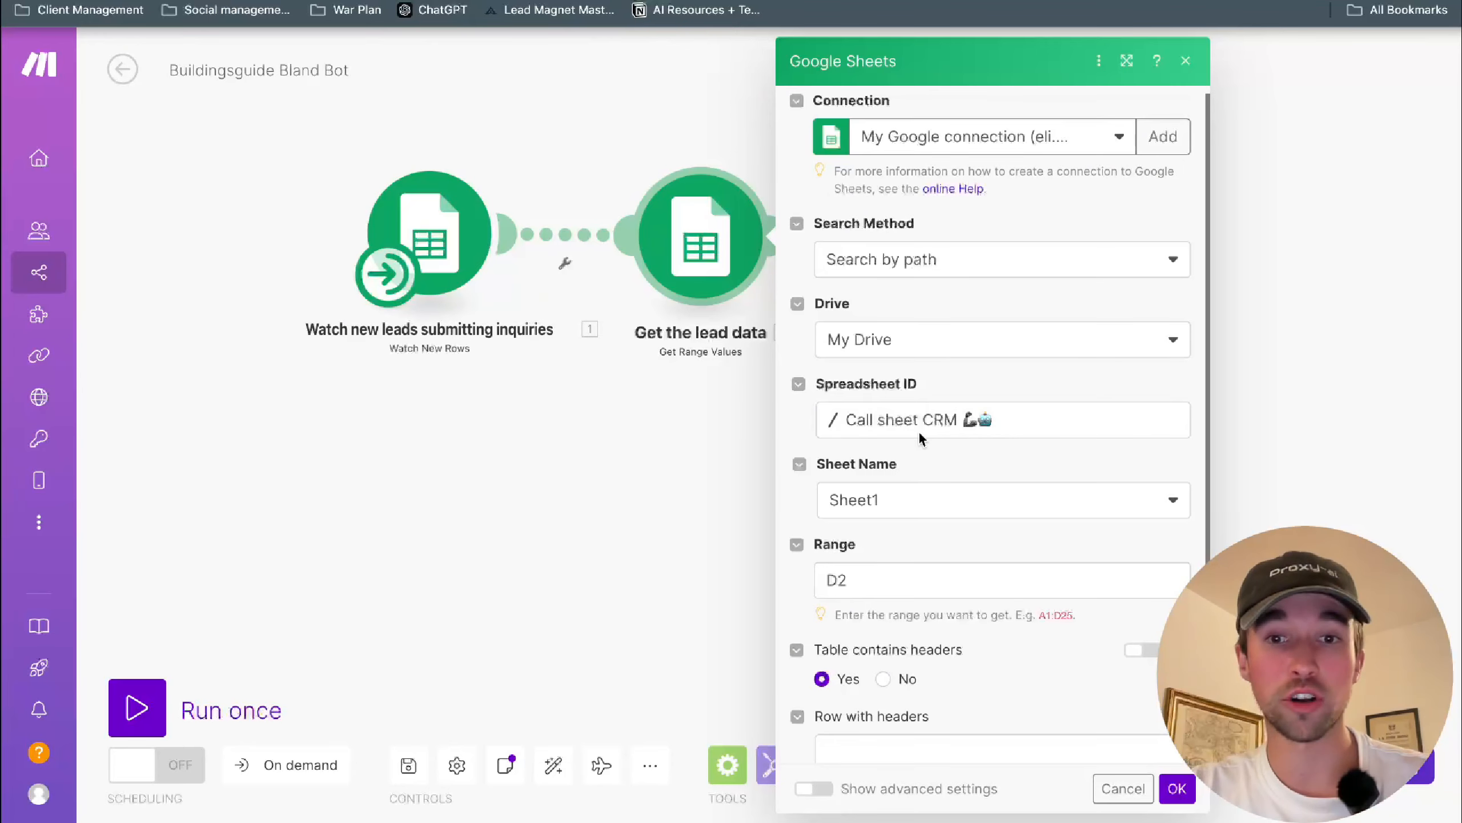
pyautogui.scroll(-2, 963, 517)
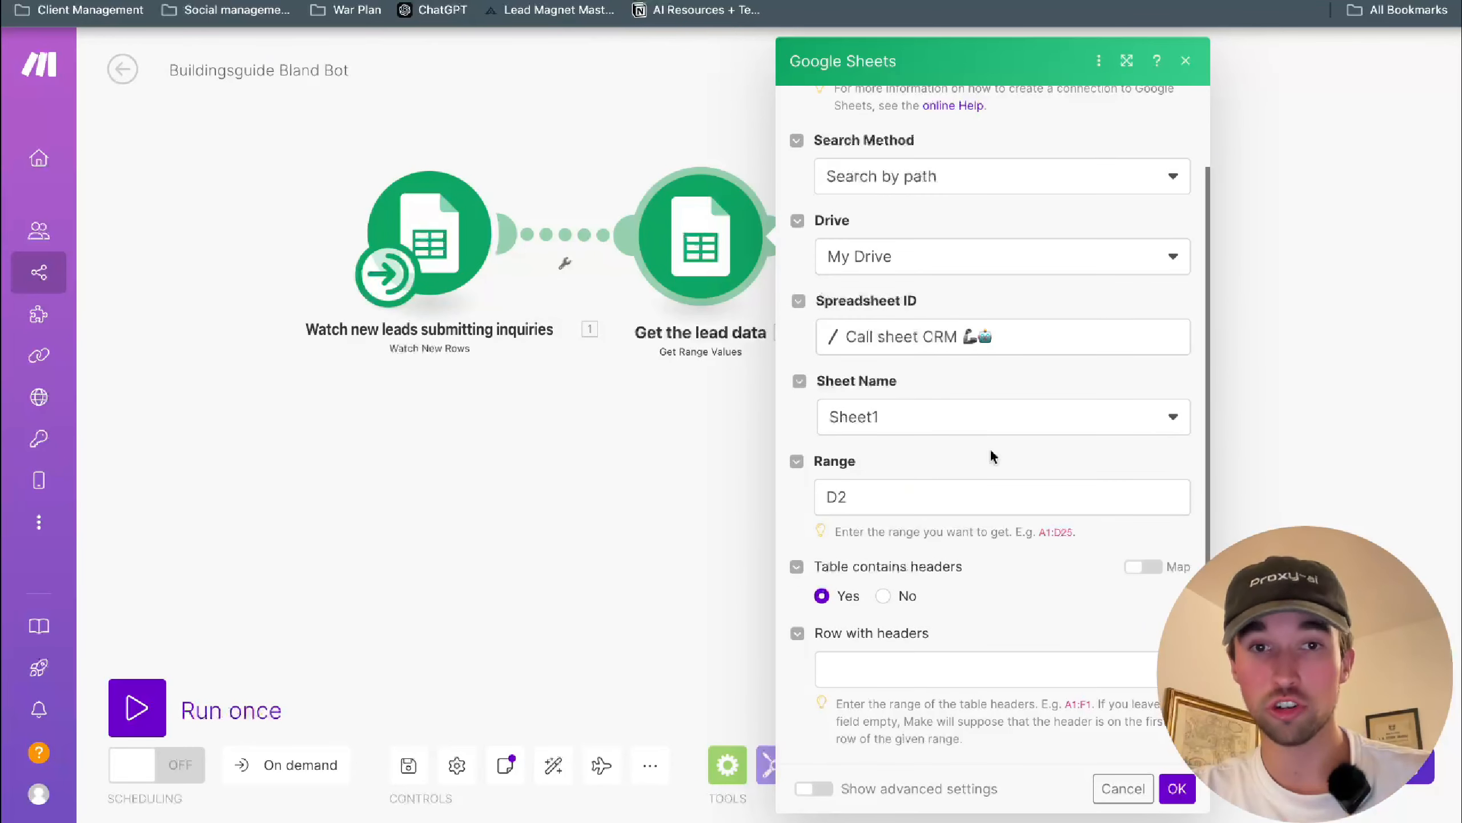
pyautogui.click(882, 511)
pyautogui.click(882, 519)
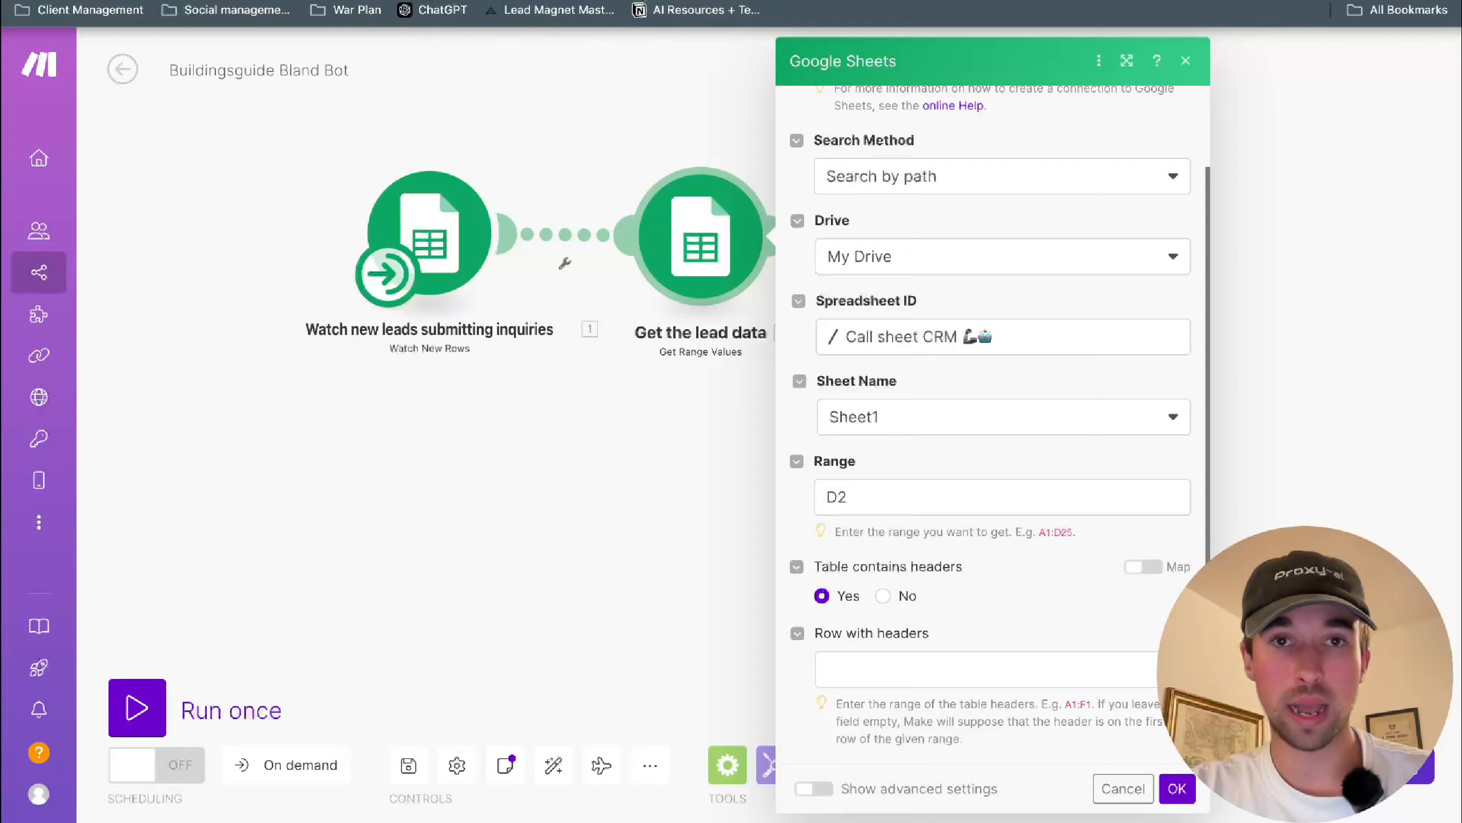
# - Switch to the Call sheet CRM spreadsheet and examine the AI Prompt text in cell D2 of Sheet1
pyautogui.click(650, 1)
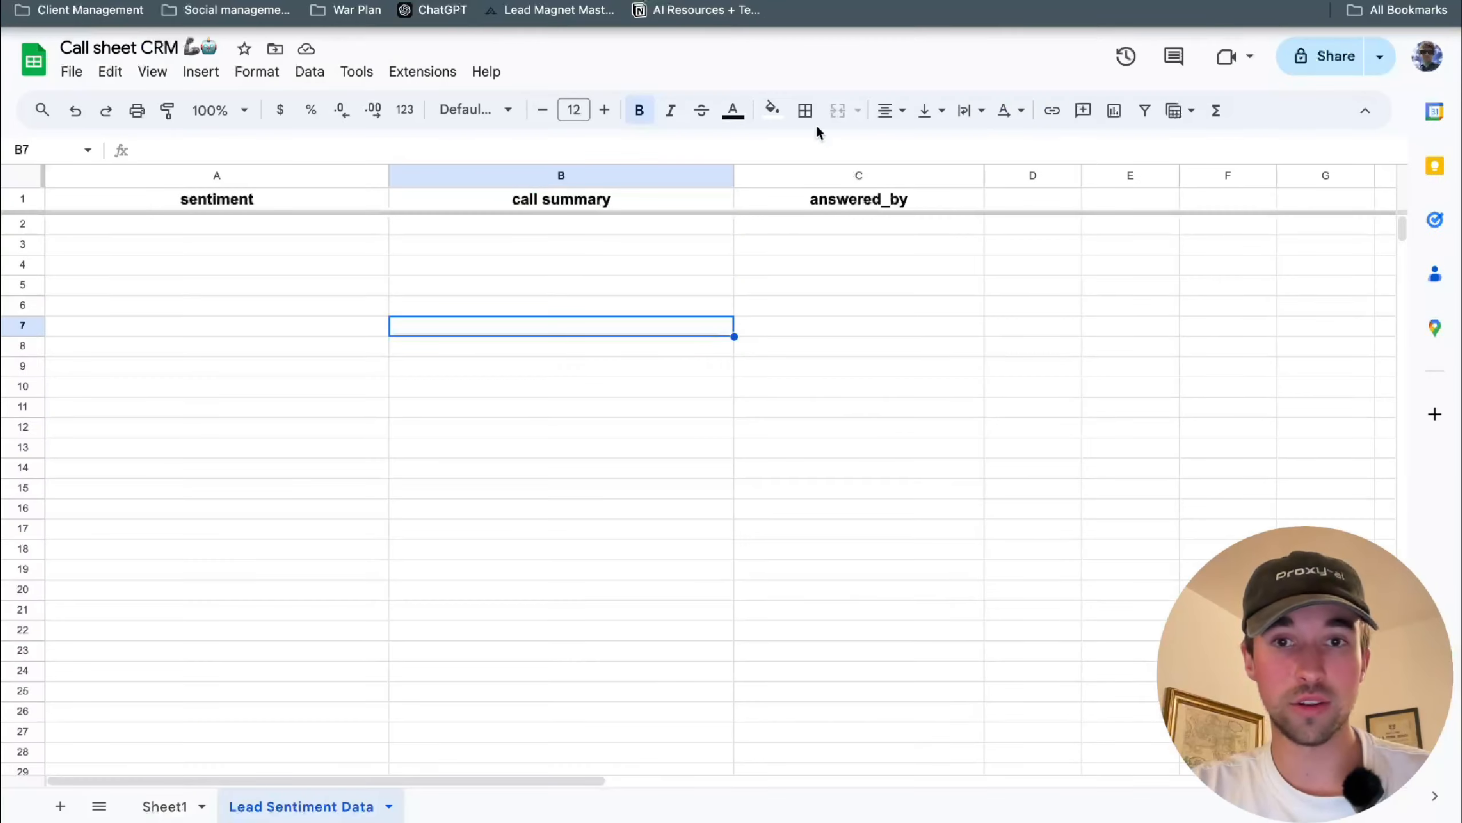
pyautogui.click(159, 806)
pyautogui.click(933, 430)
pyautogui.hscroll(2, 933, 431)
pyautogui.click(1179, 264)
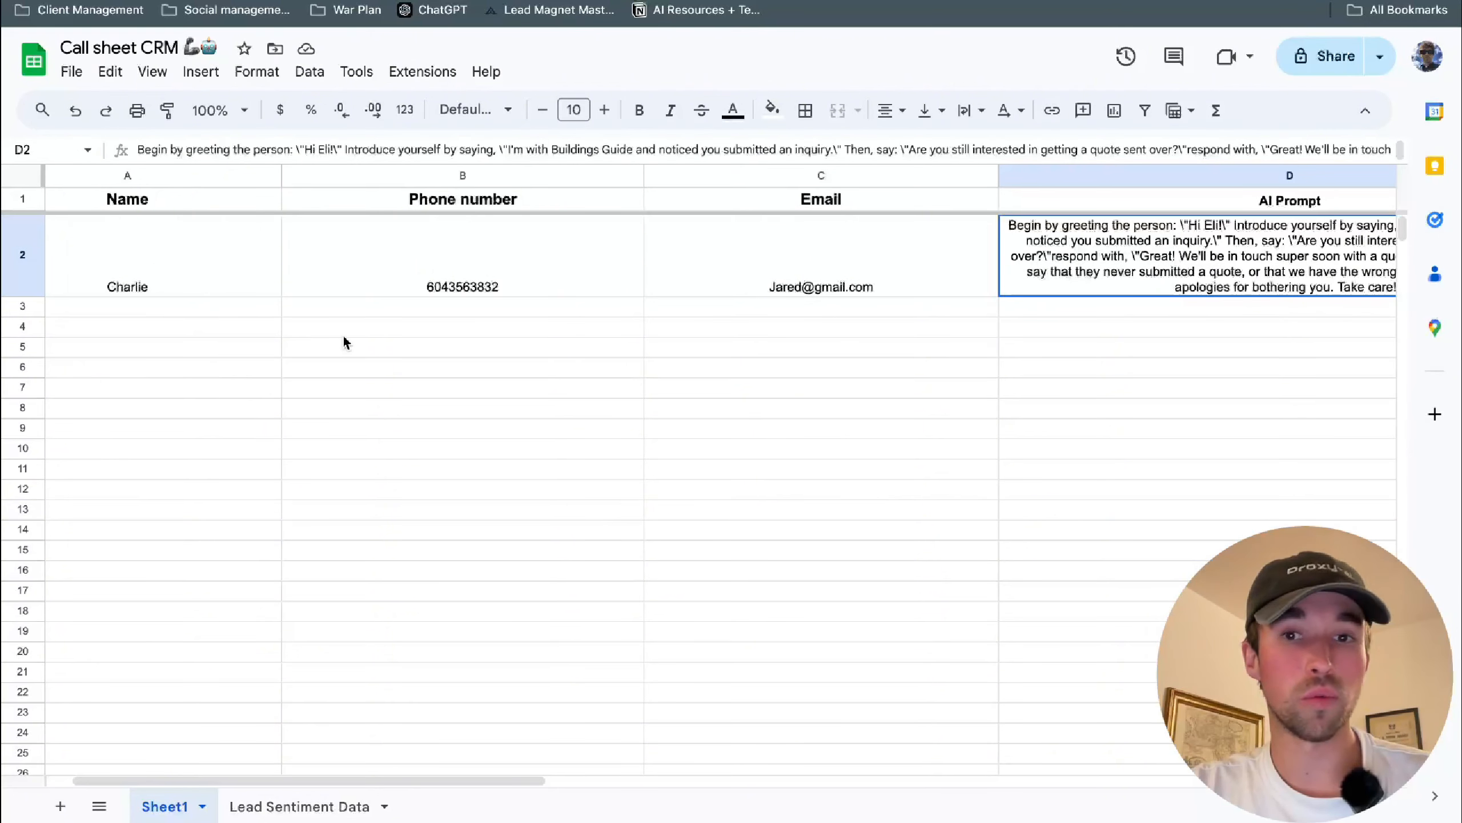
pyautogui.hscroll(5, 598, 391)
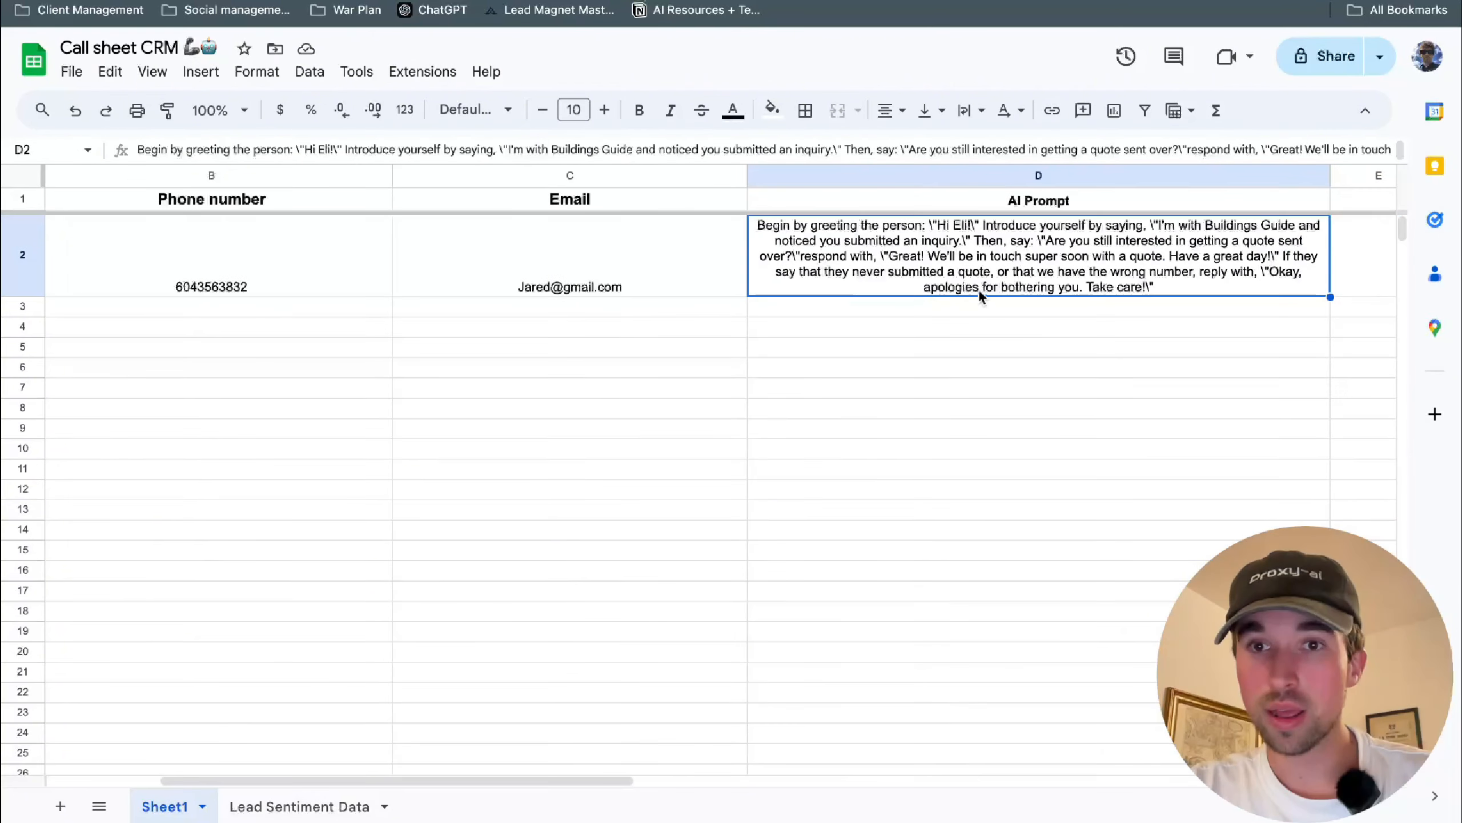
pyautogui.doubleClick(1077, 274)
pyautogui.click(1057, 371)
pyautogui.hscroll(2, 1116, 319)
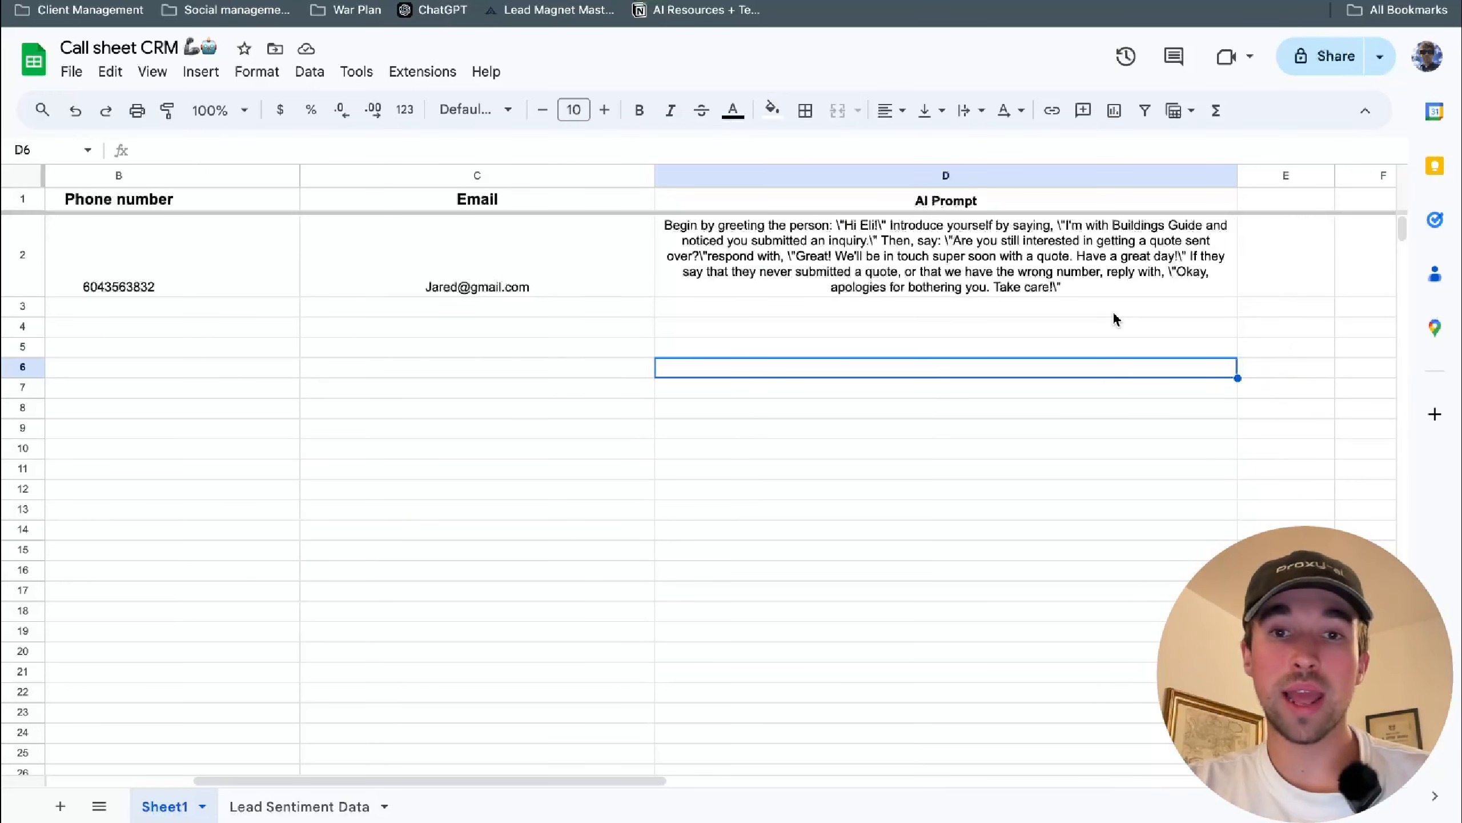
pyautogui.click(1080, 282)
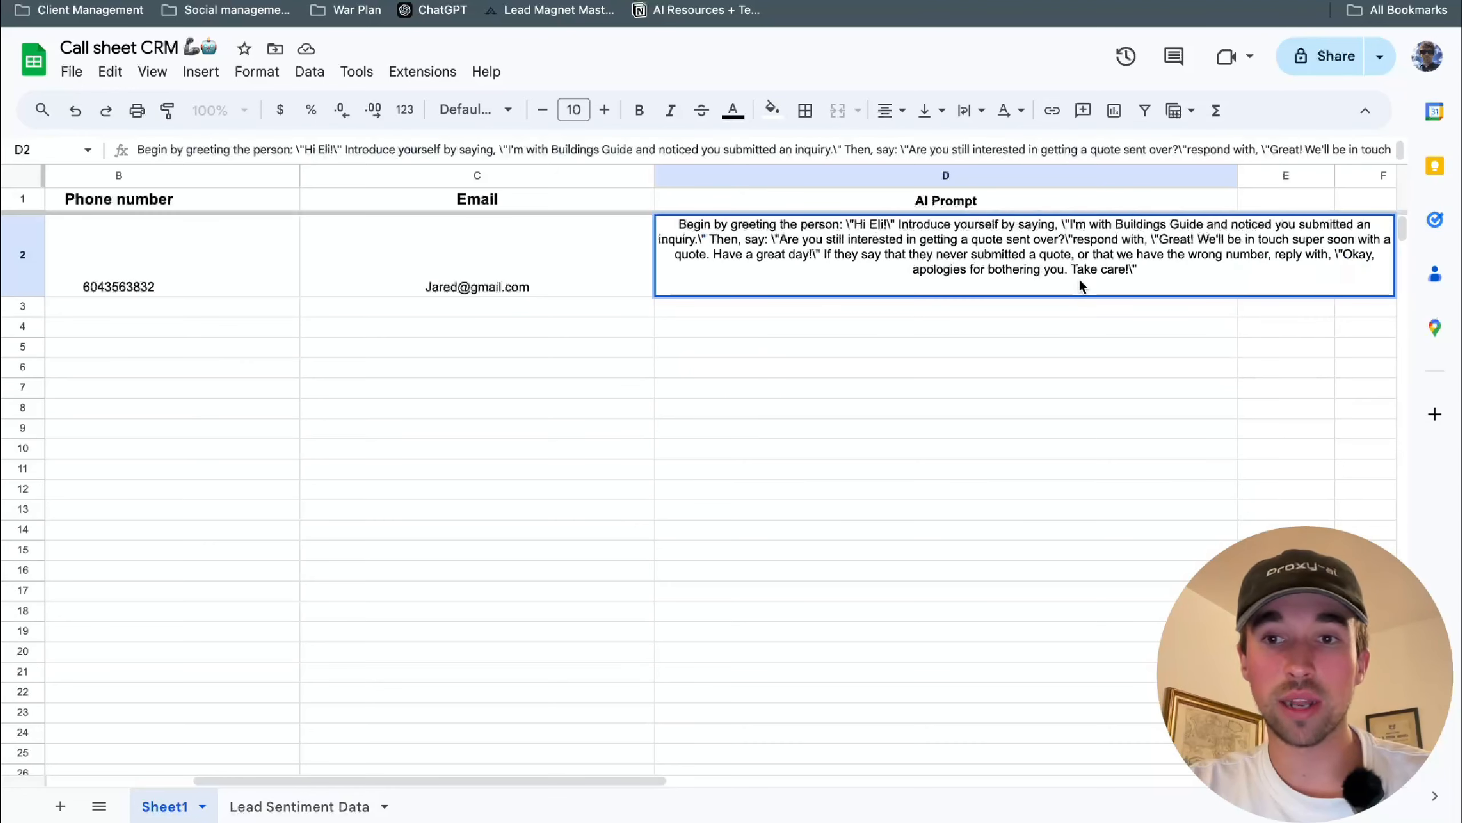
pyautogui.click(1086, 388)
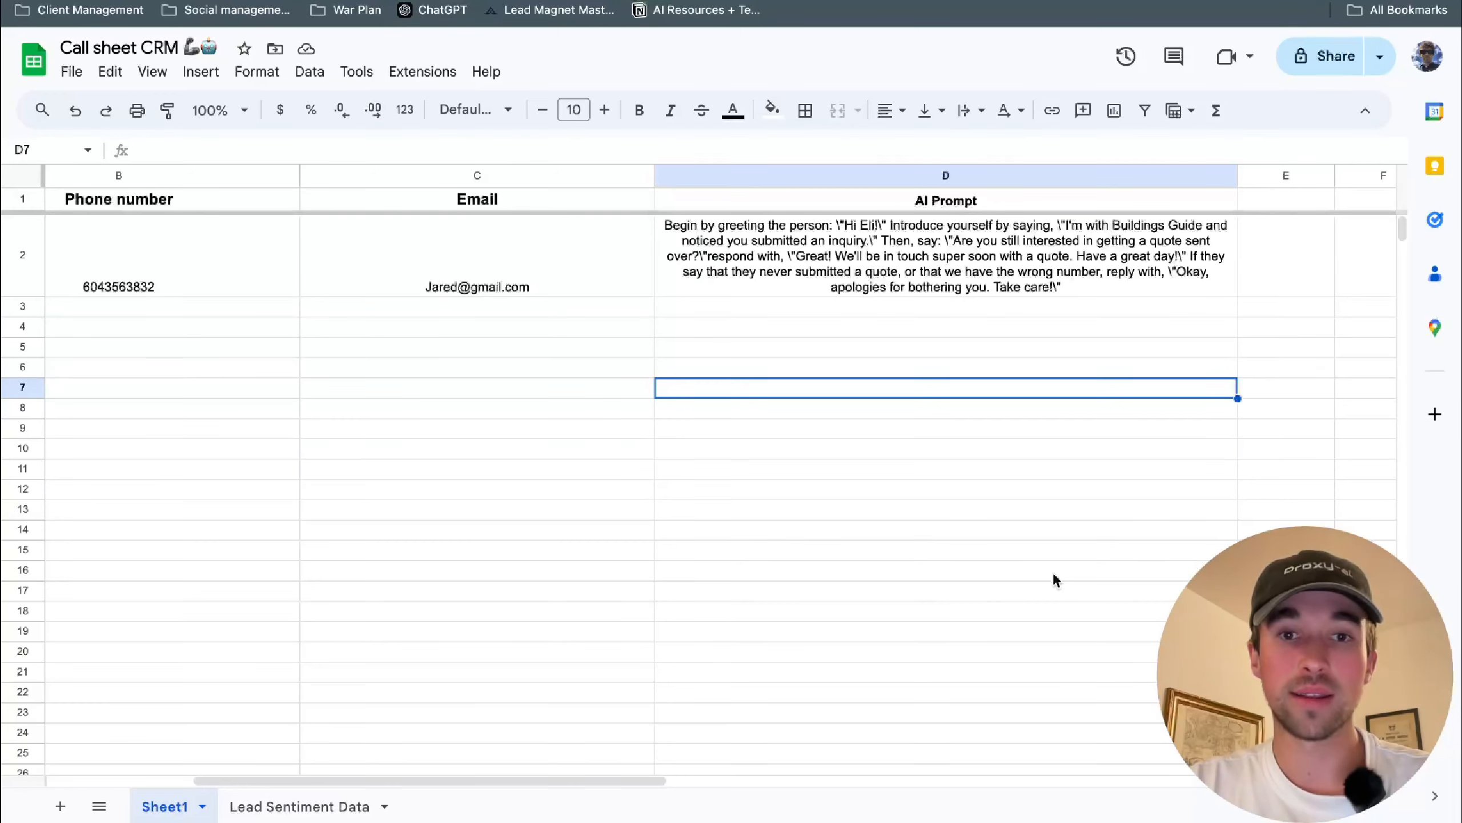
pyautogui.click(926, 512)
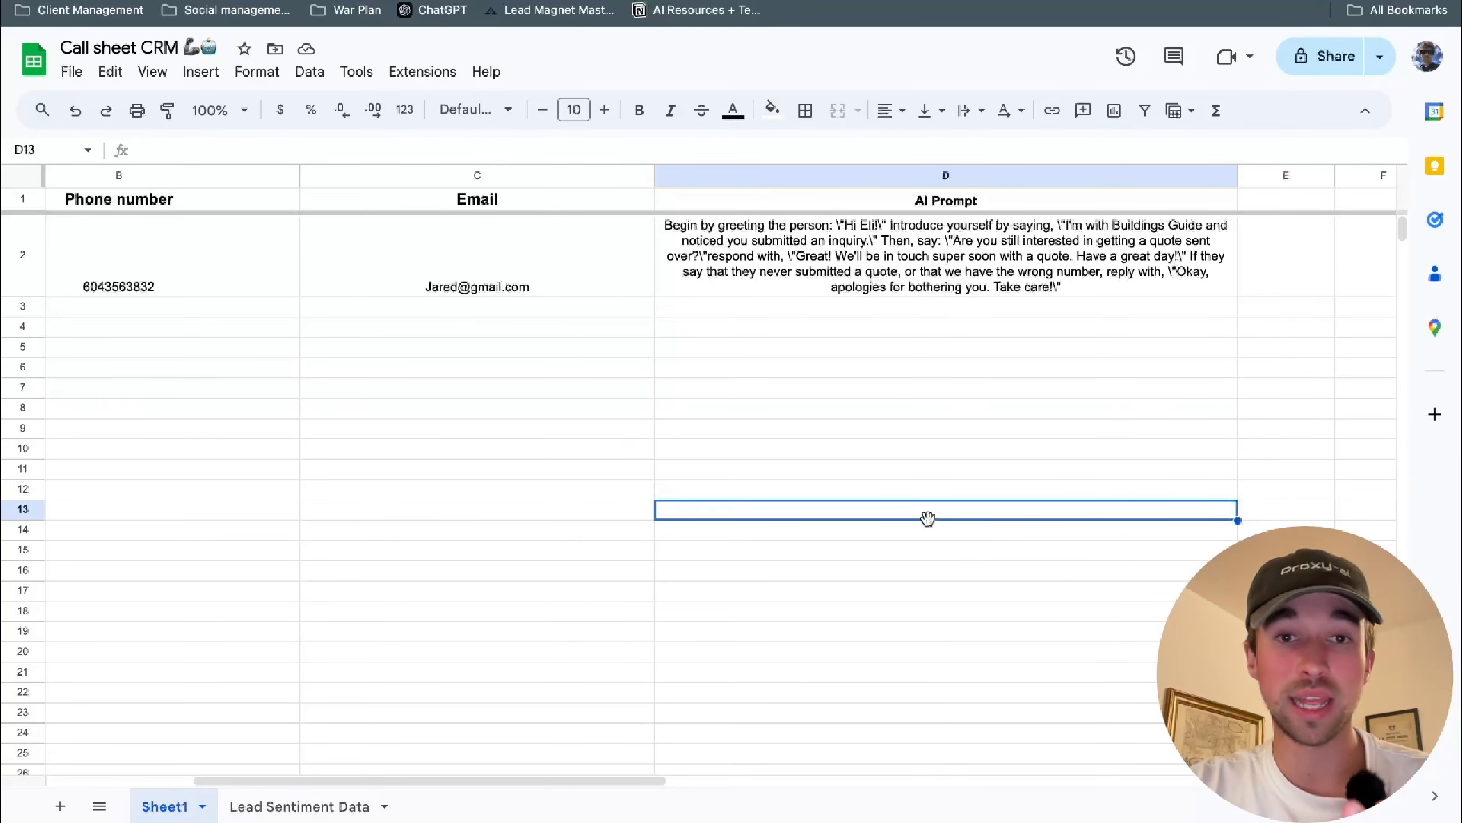
pyautogui.click(886, 257)
pyautogui.click(850, 372)
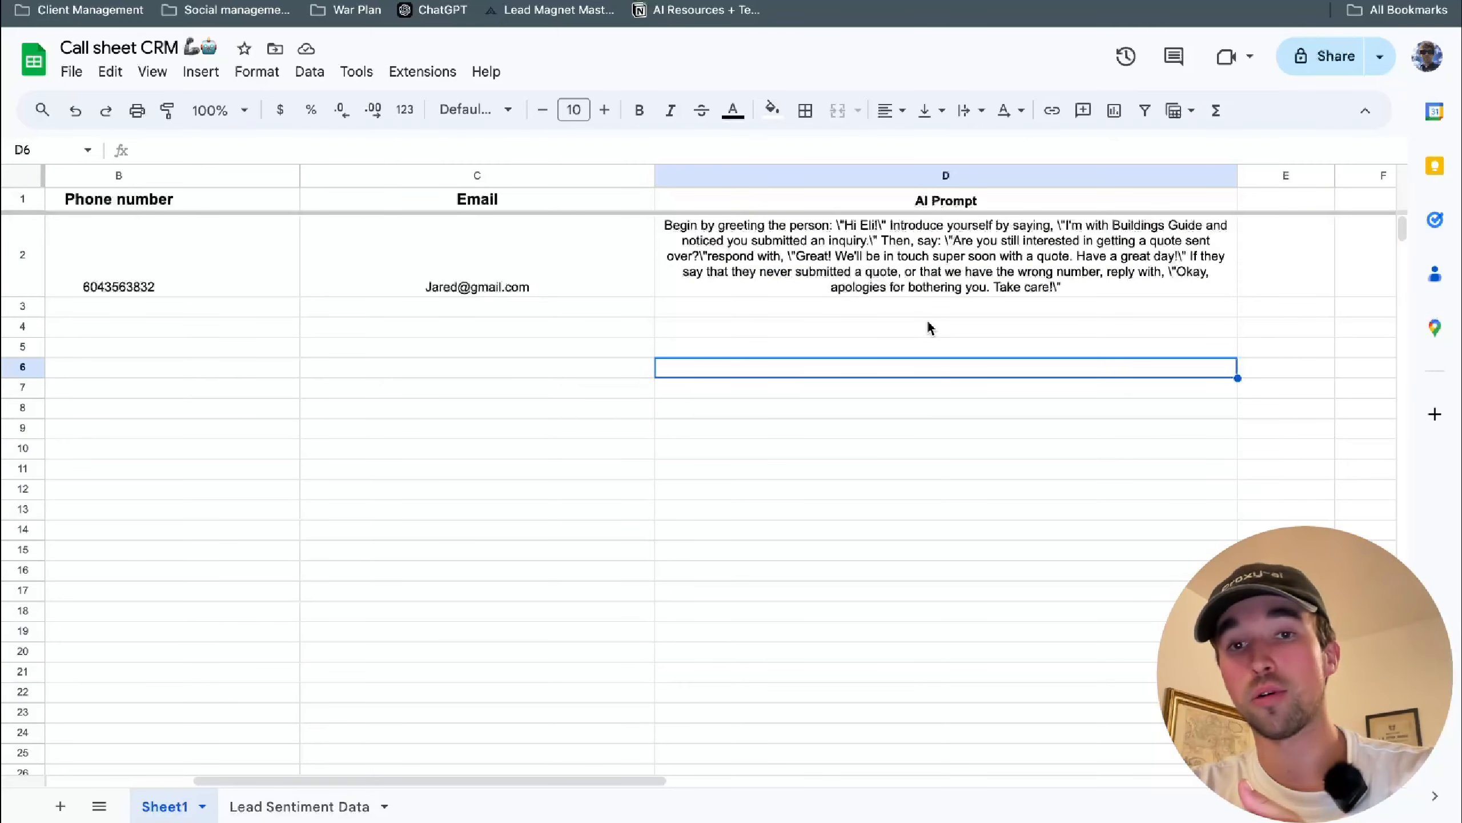
pyautogui.click(853, 427)
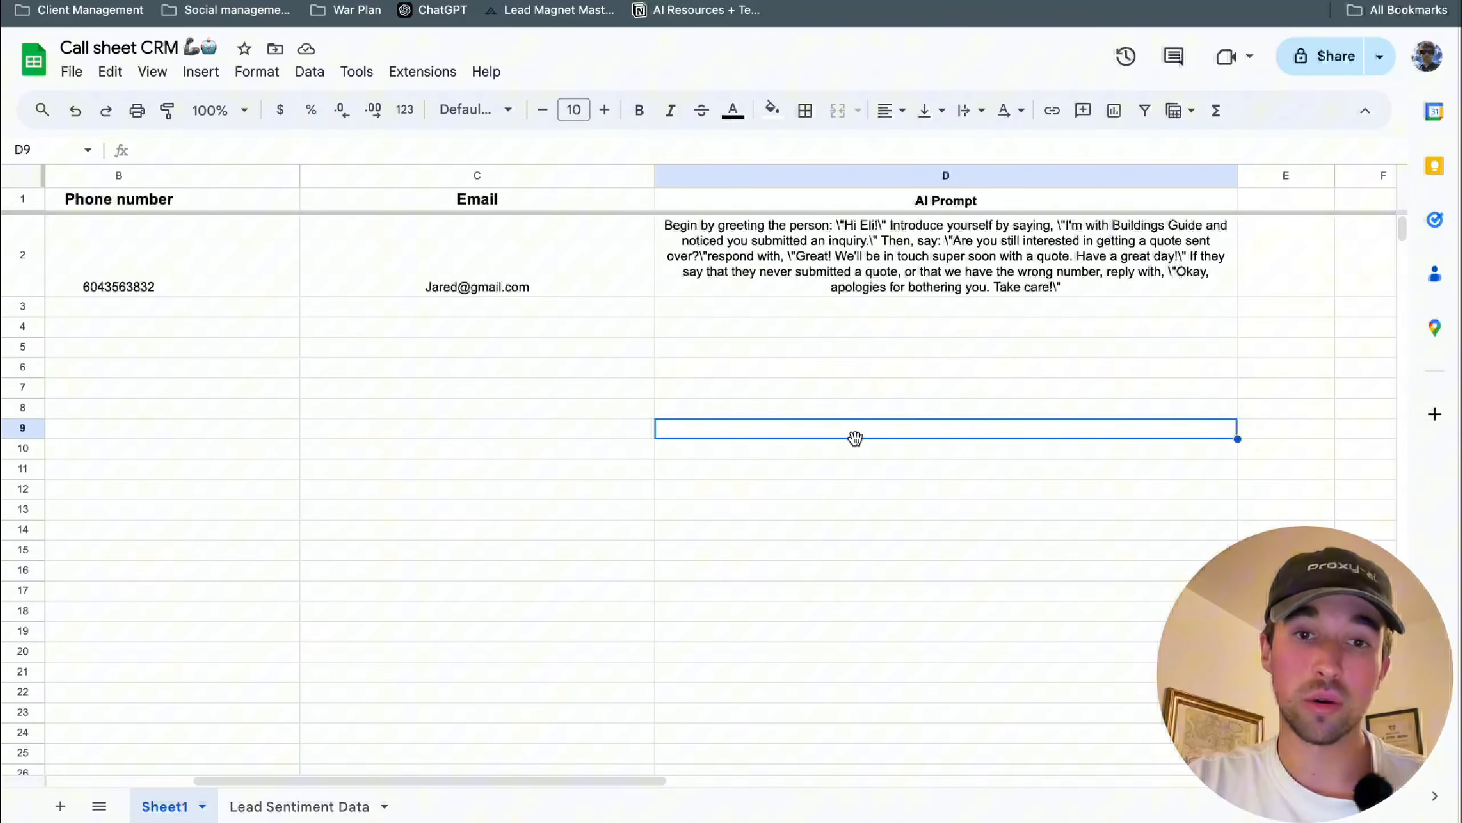
pyautogui.click(856, 491)
pyautogui.hscroll(-1, 856, 494)
pyautogui.hscroll(-5, 864, 303)
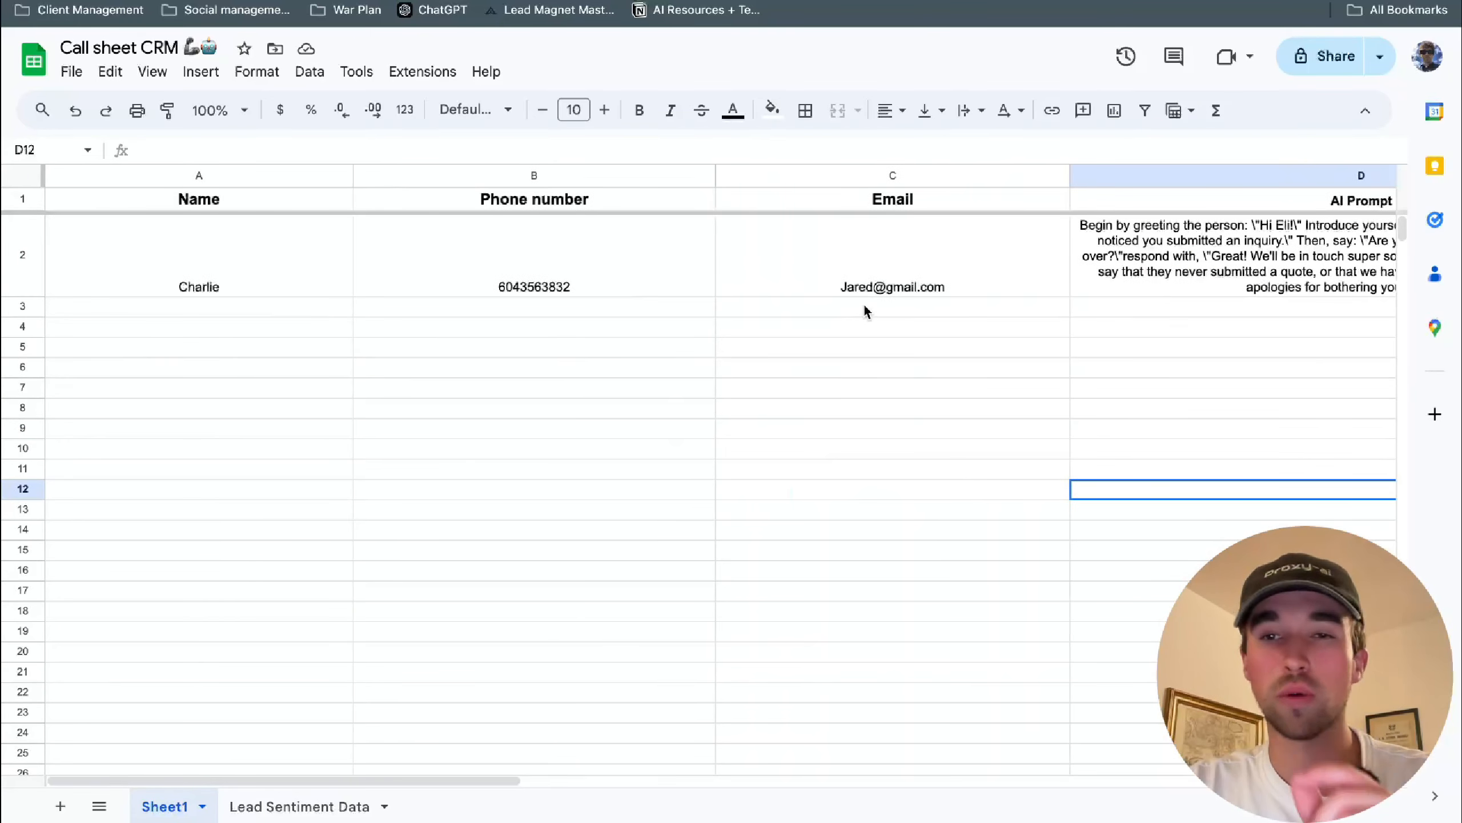
pyautogui.click(1014, 408)
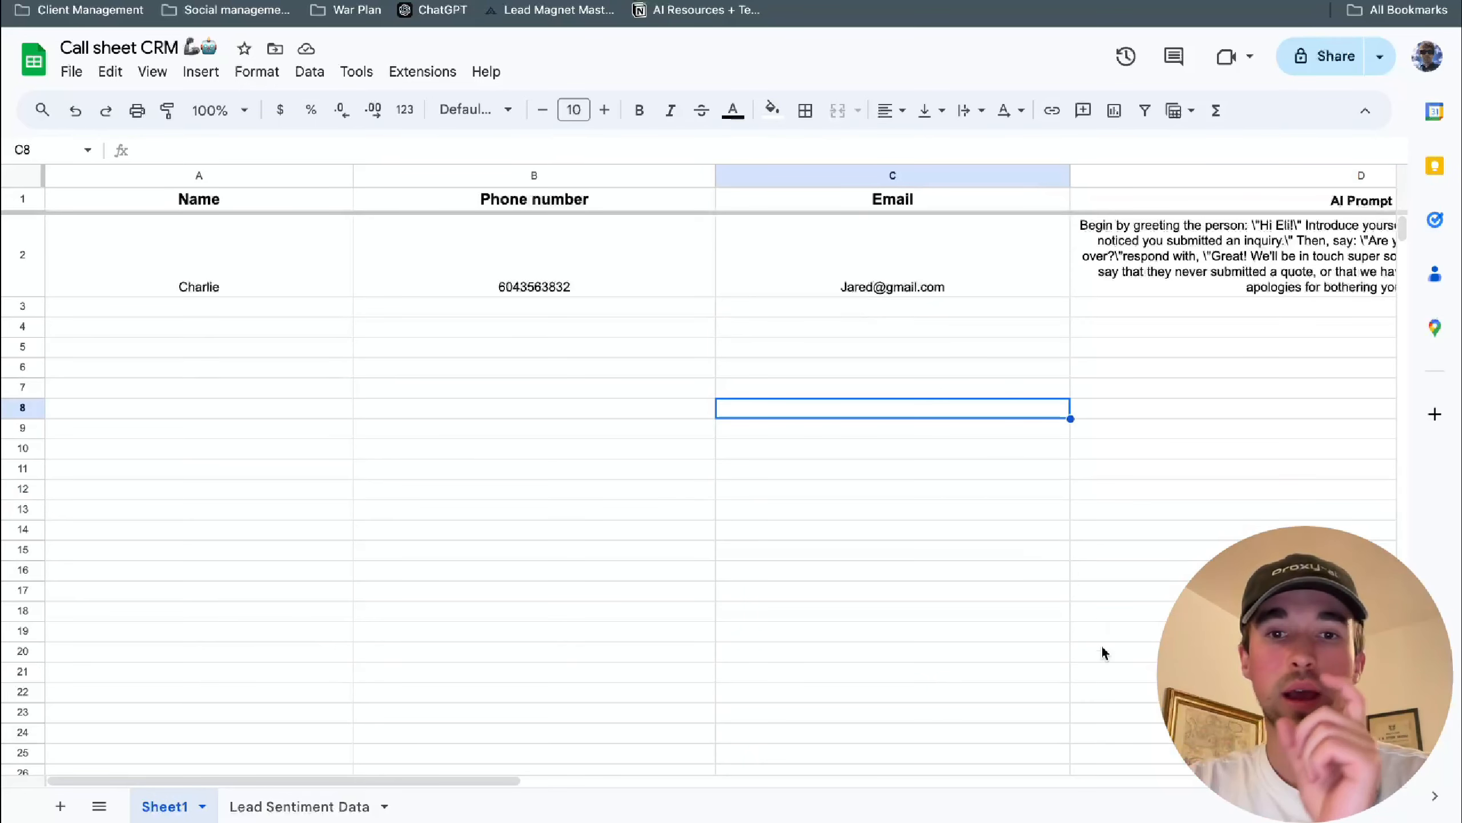
pyautogui.click(1130, 533)
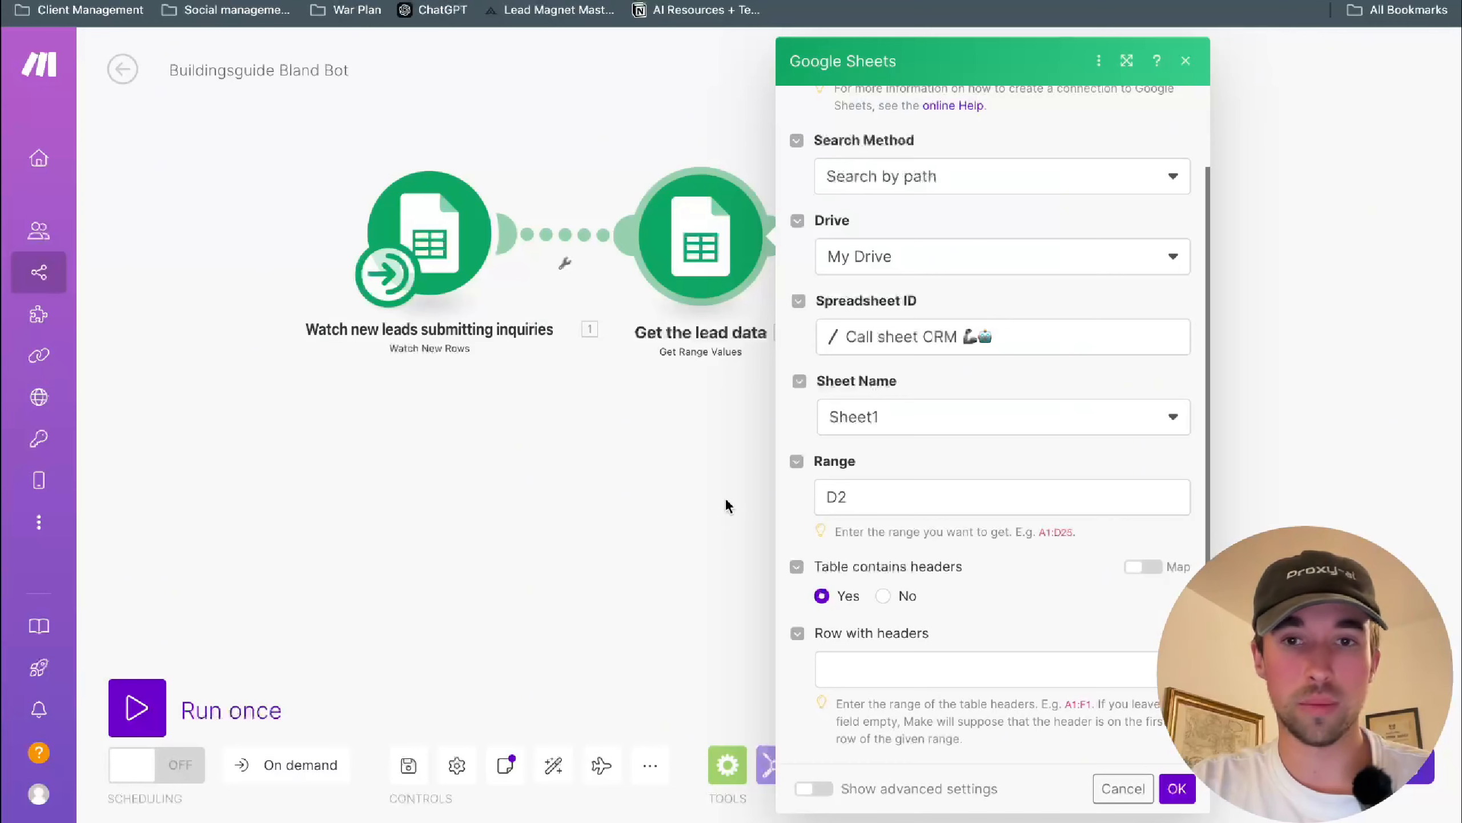
# - In the Make scenario, reopen the Get the lead data module, enter D2 as its range and save its settings
pyautogui.click(693, 526)
pyautogui.click(697, 252)
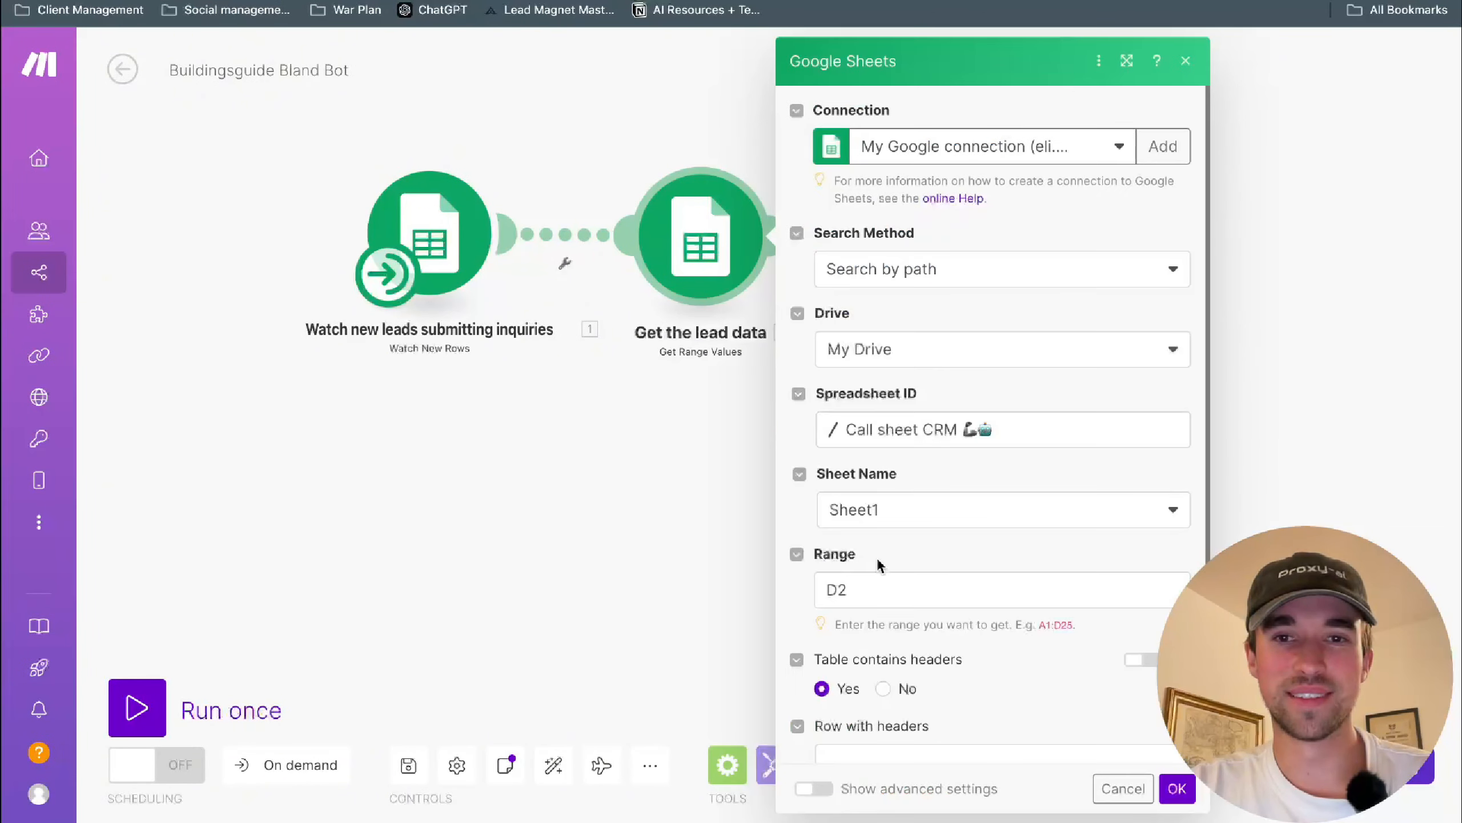
pyautogui.scroll(-2, 946, 546)
pyautogui.click(967, 497)
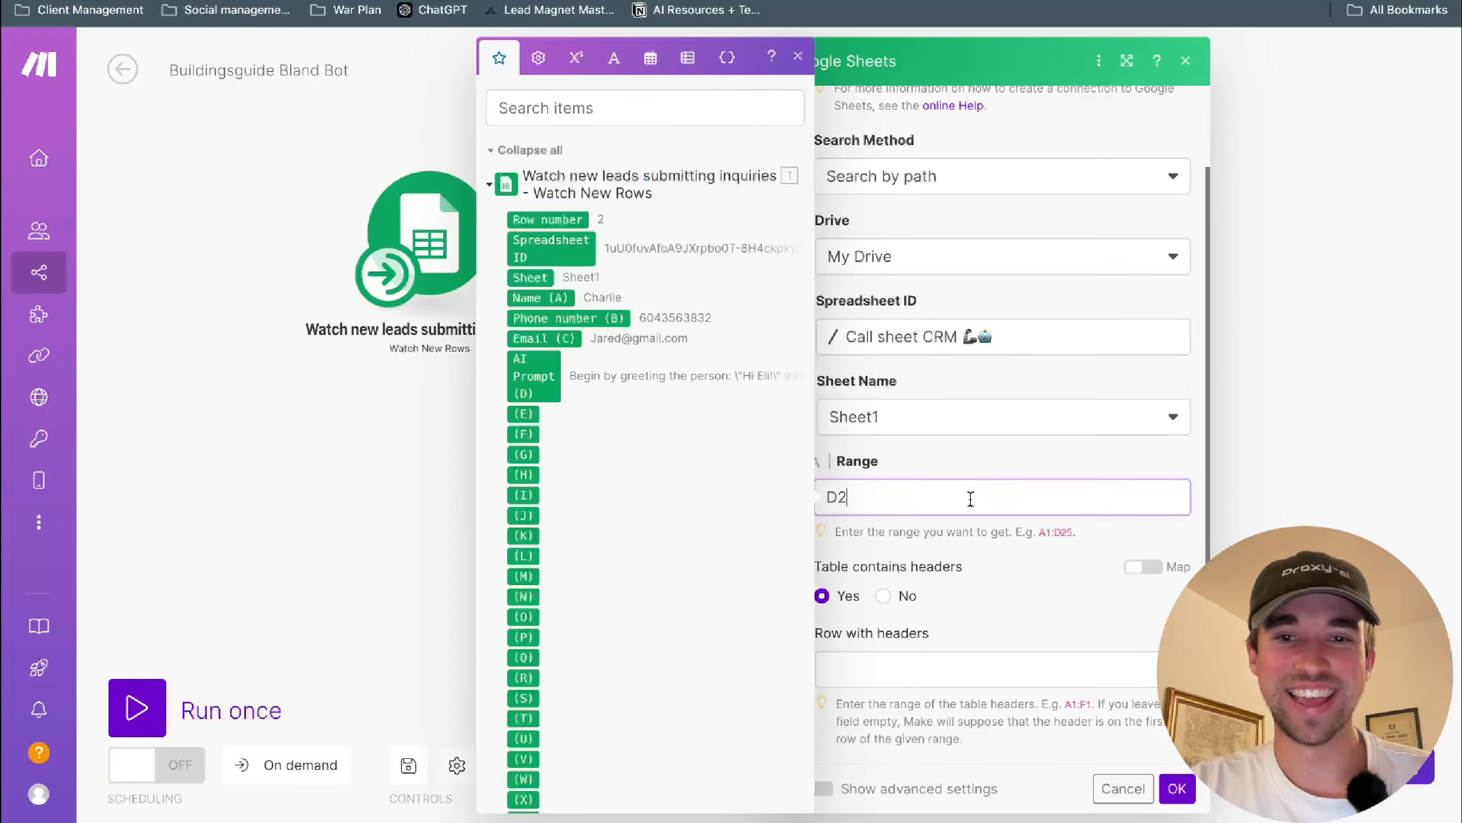
pyautogui.press('BackSpace')
pyautogui.press('BackSpace')
pyautogui.write('D2')
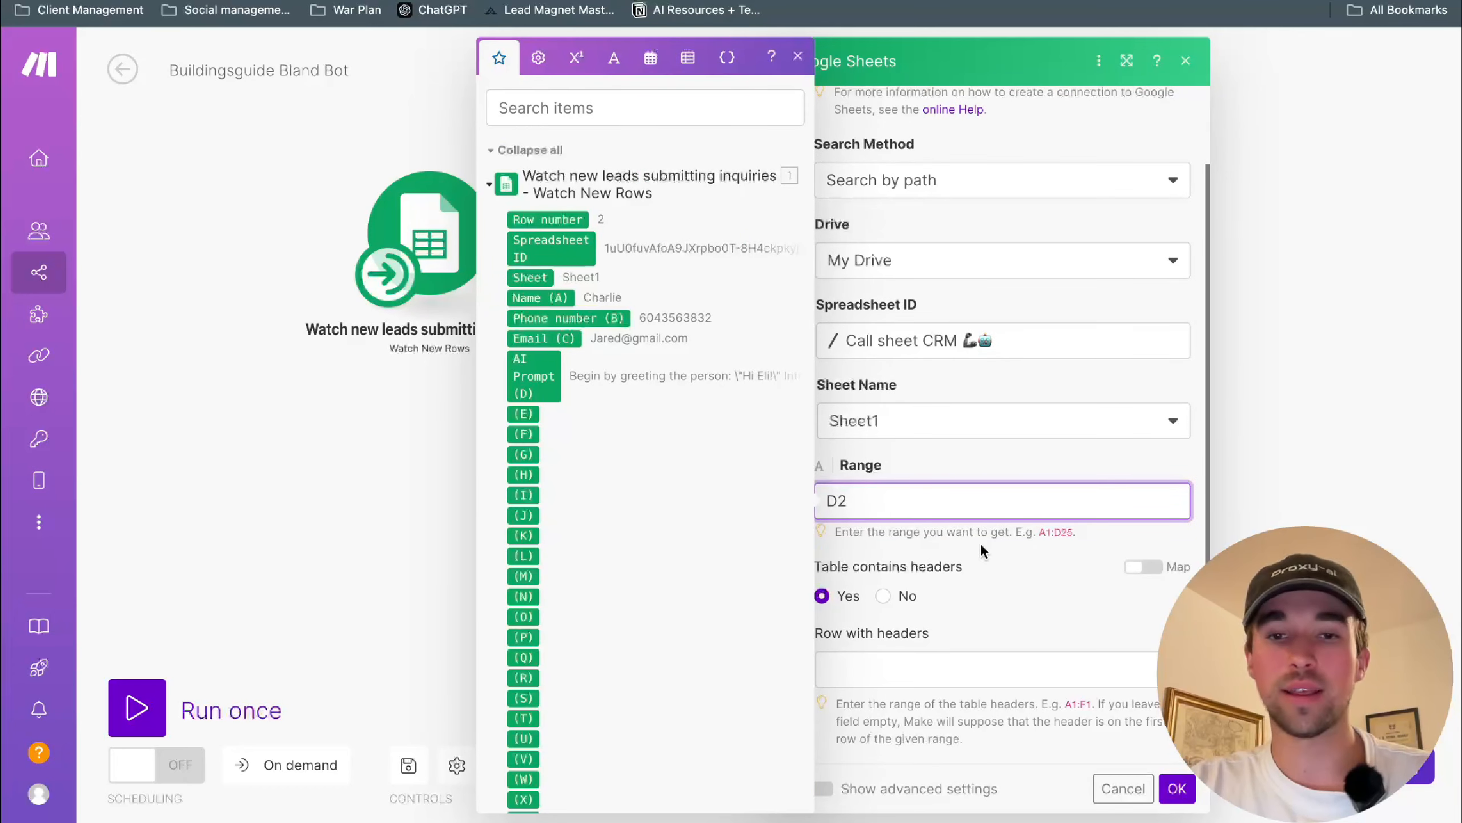
pyautogui.click(1177, 794)
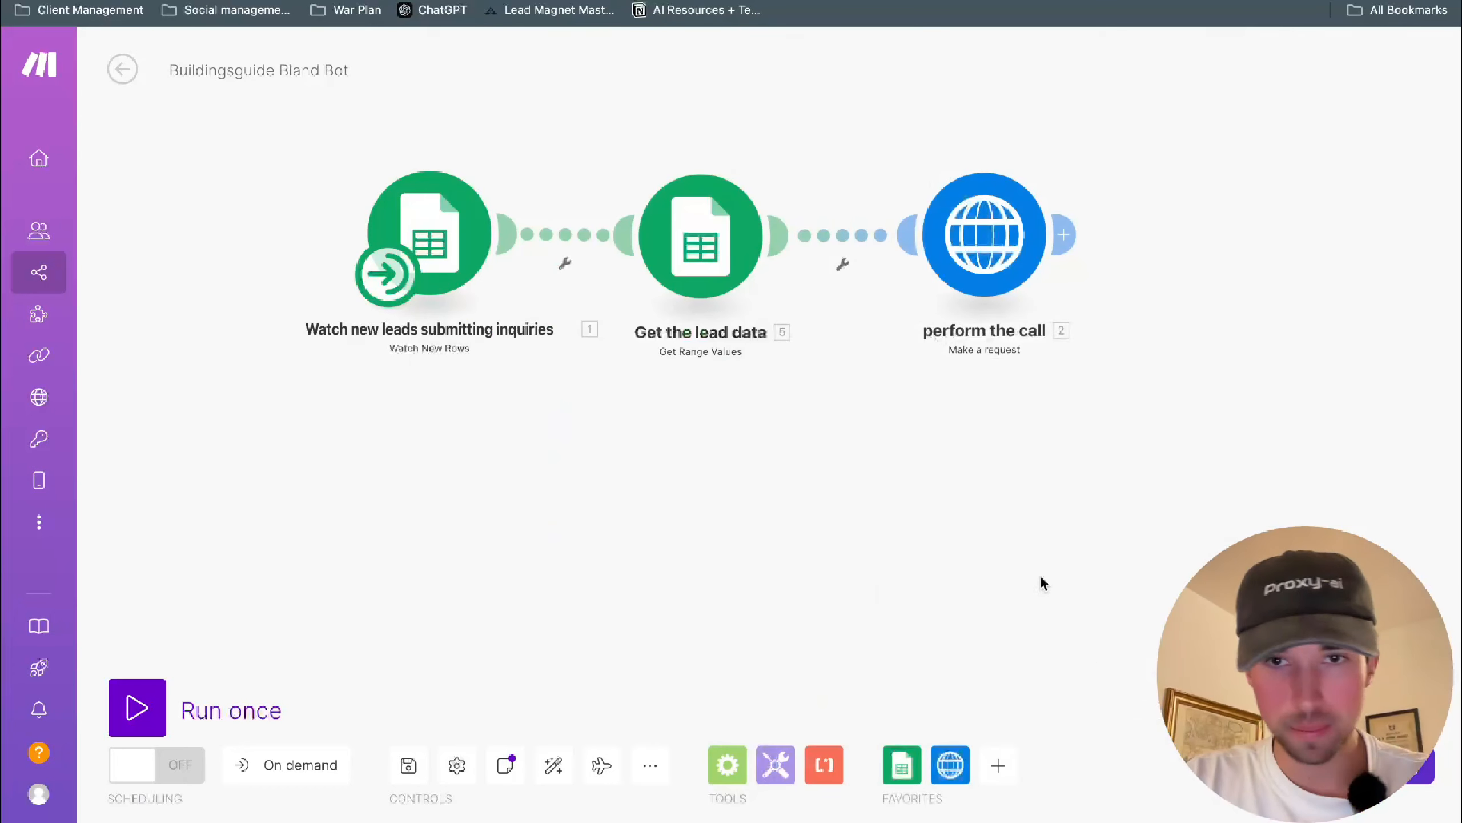
# - Add a standalone HTTP Make a request module above the flow and delete it again
pyautogui.moveTo(1019, 546); pyautogui.dragTo(1026, 749)
pyautogui.moveTo(1012, 271); pyautogui.dragTo(875, 238)
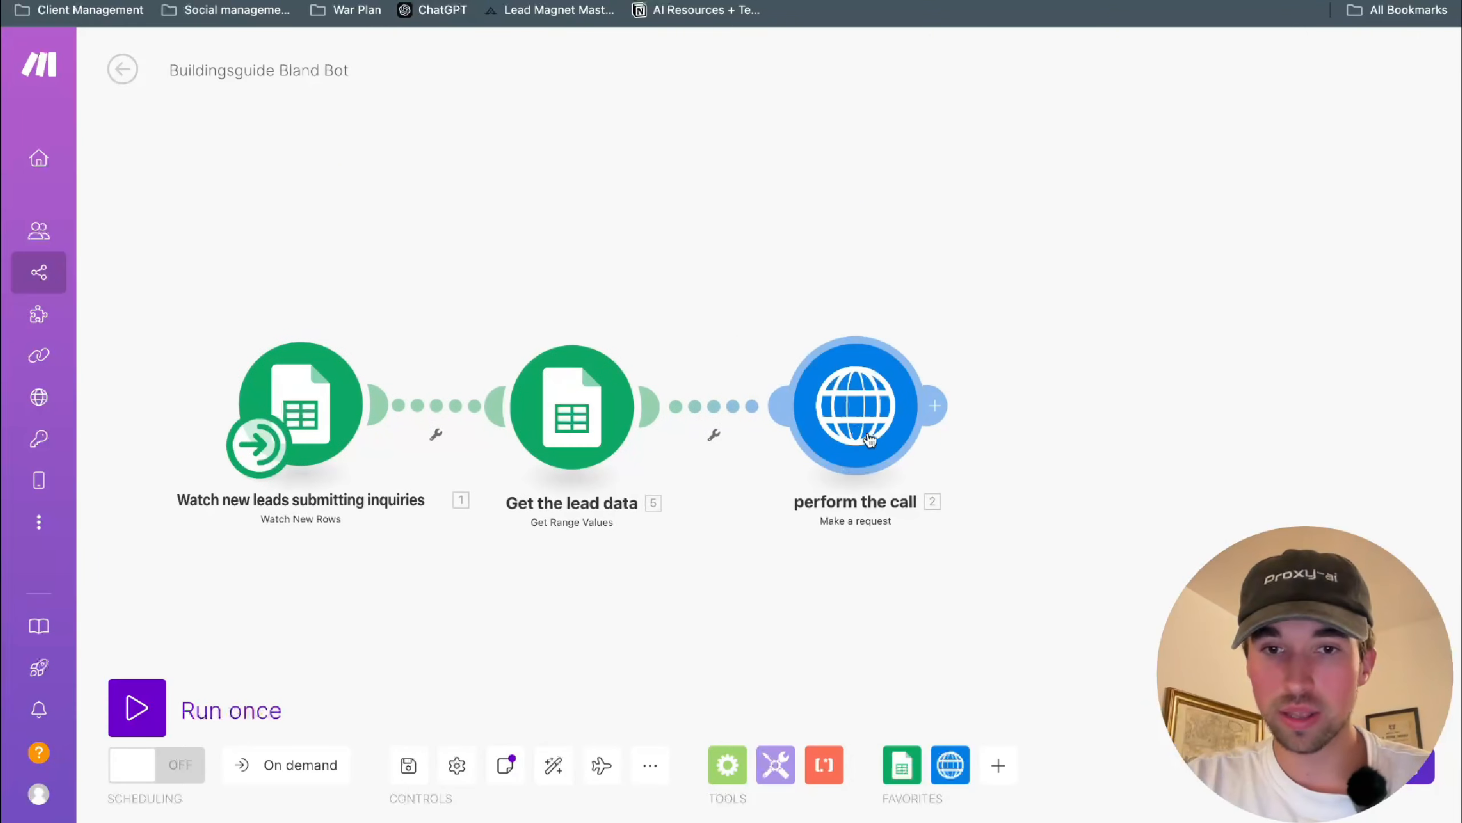
pyautogui.rightClick(822, 117)
pyautogui.click(895, 135)
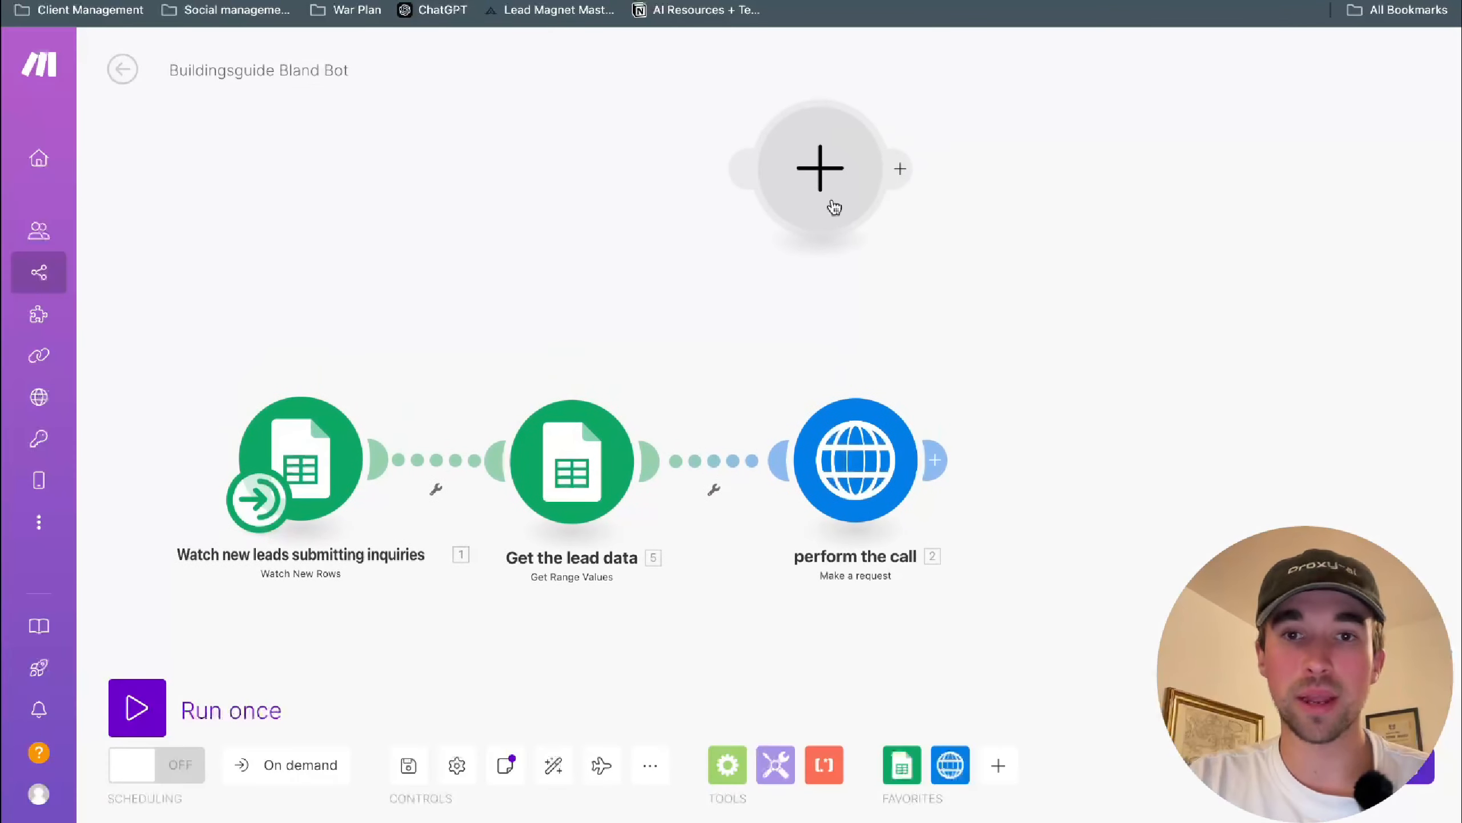
pyautogui.click(981, 176)
pyautogui.scroll(-3, 1022, 374)
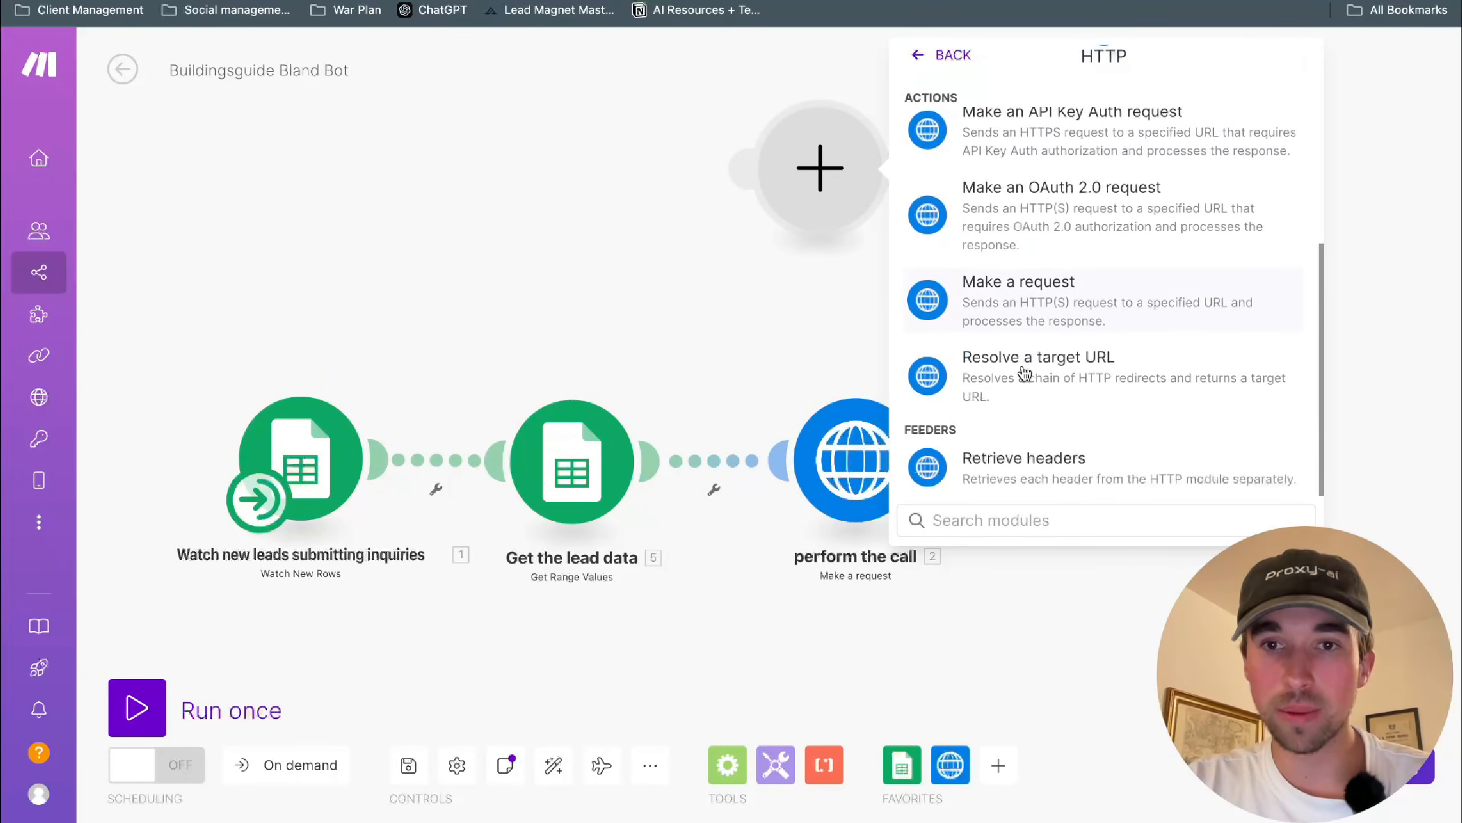
pyautogui.click(1027, 320)
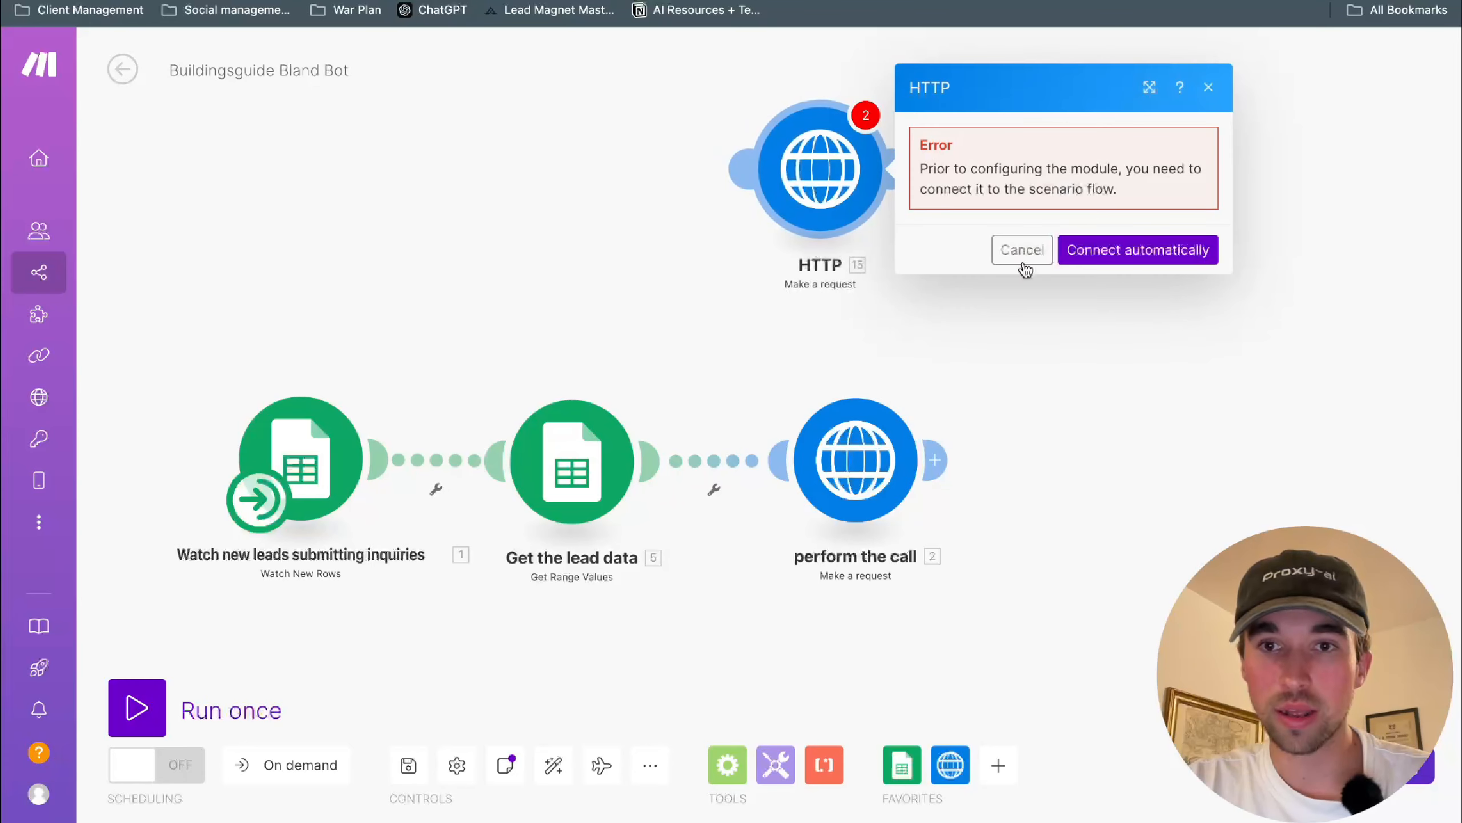
pyautogui.click(1019, 253)
pyautogui.rightClick(858, 218)
pyautogui.click(933, 435)
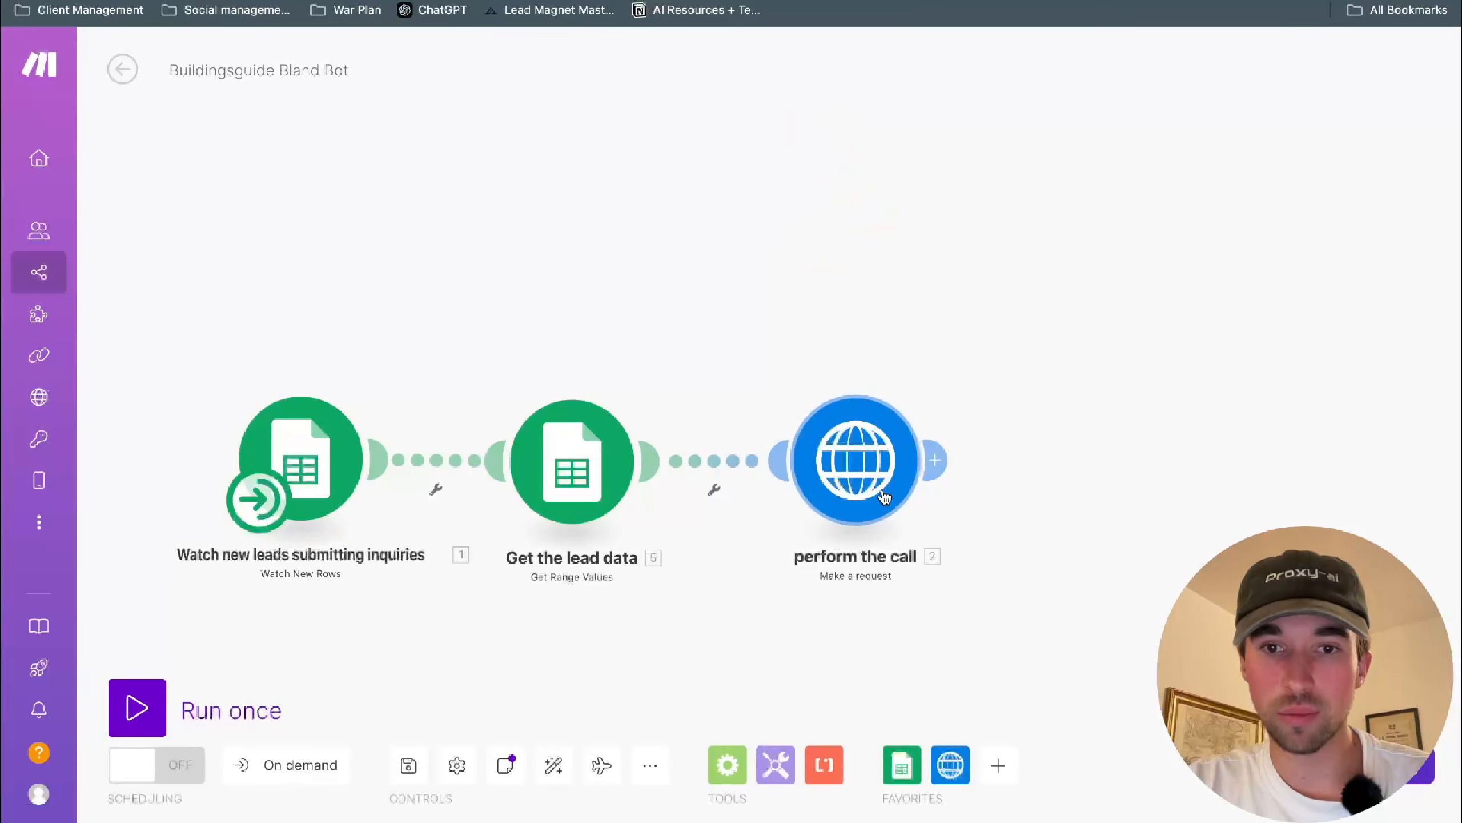
# - Open the settings of the perform the call HTTP module at the end of the flow
pyautogui.moveTo(784, 288); pyautogui.dragTo(1063, 702)
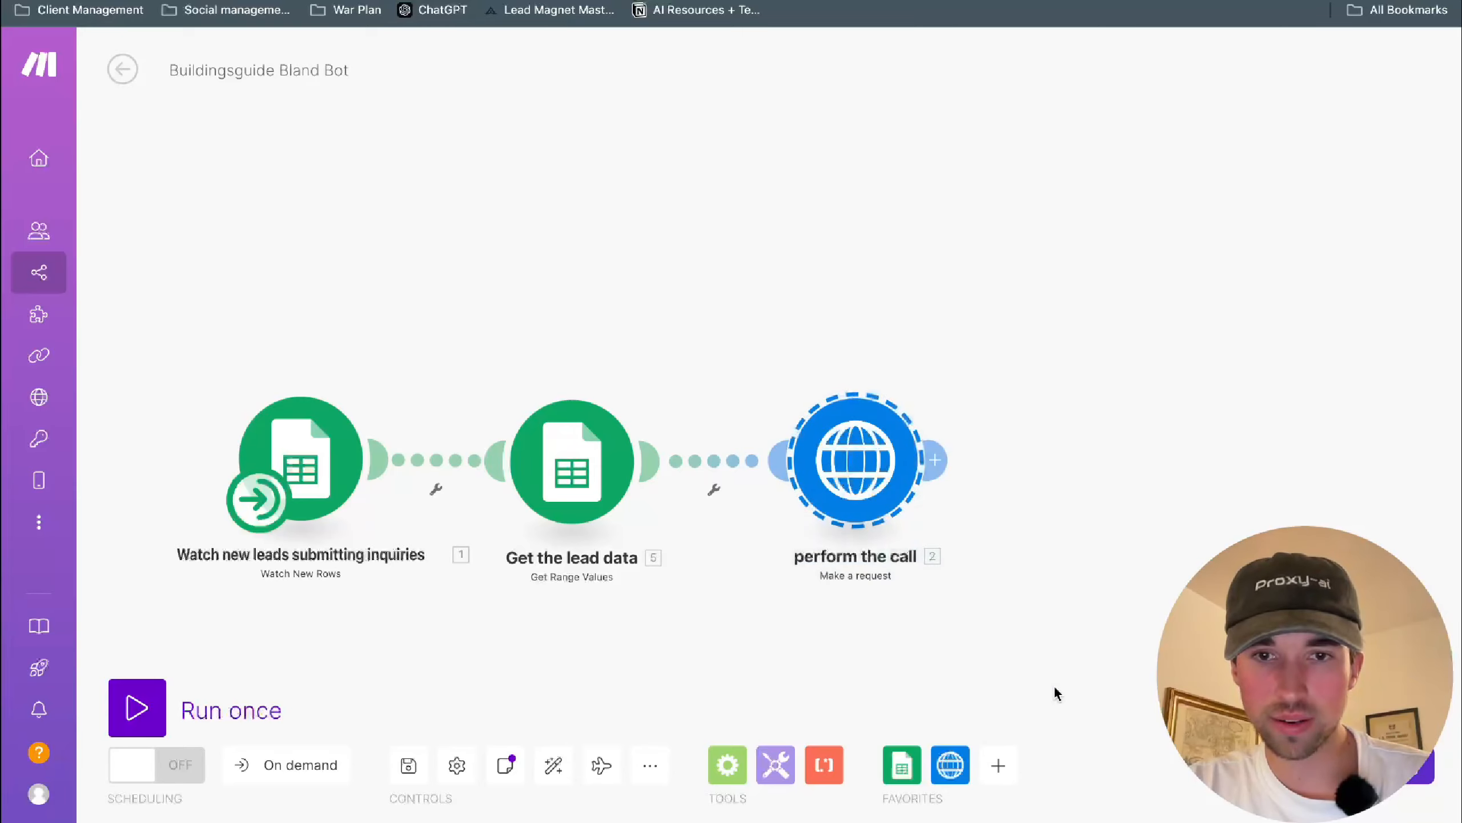
pyautogui.scroll(2, 962, 571)
pyautogui.moveTo(963, 572); pyautogui.dragTo(865, 382)
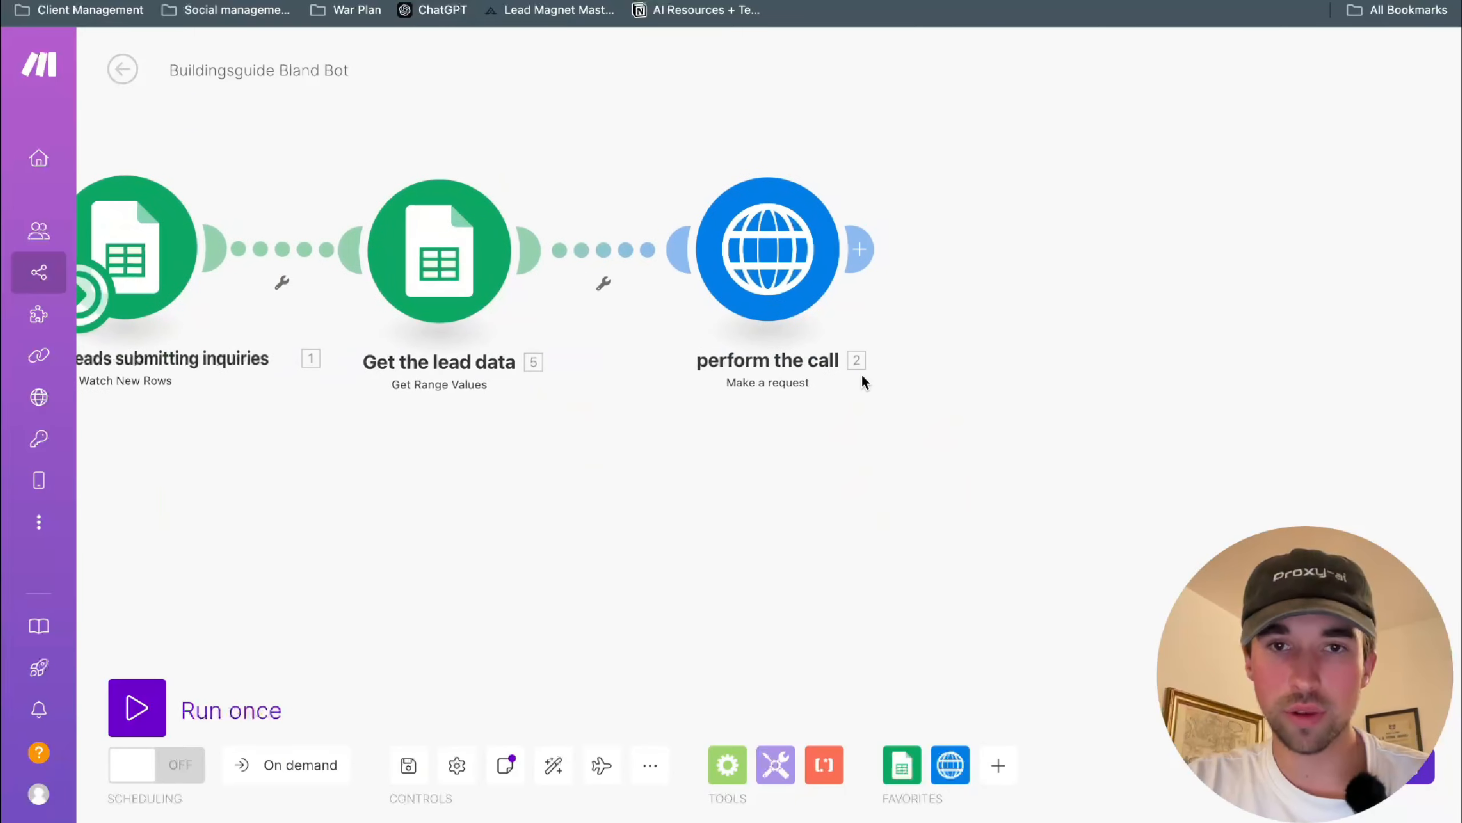
pyautogui.click(764, 282)
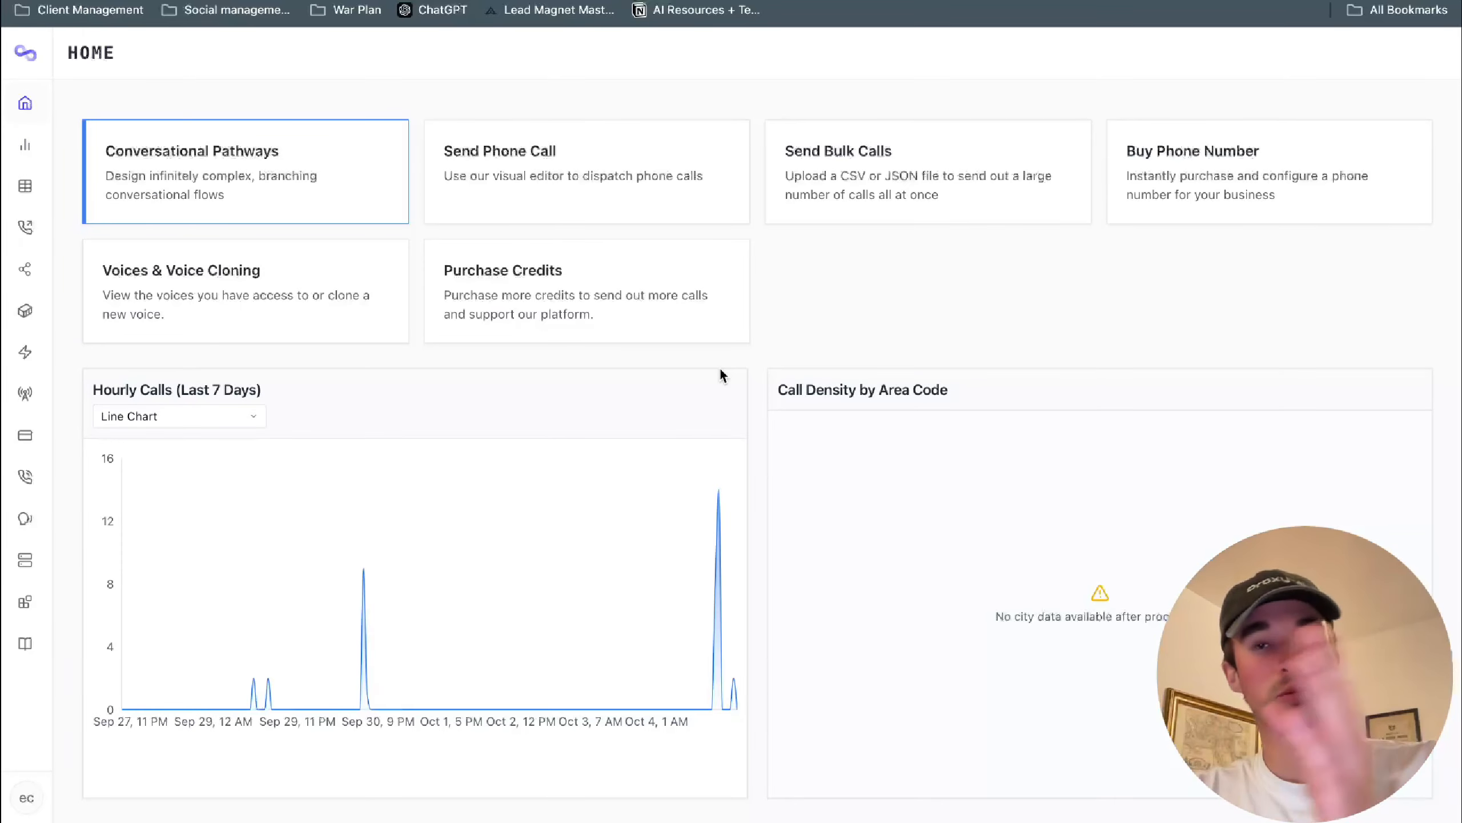
pyautogui.hotkey('ctrl', 'Left')
pyautogui.hotkey('ctrl', 'Right')
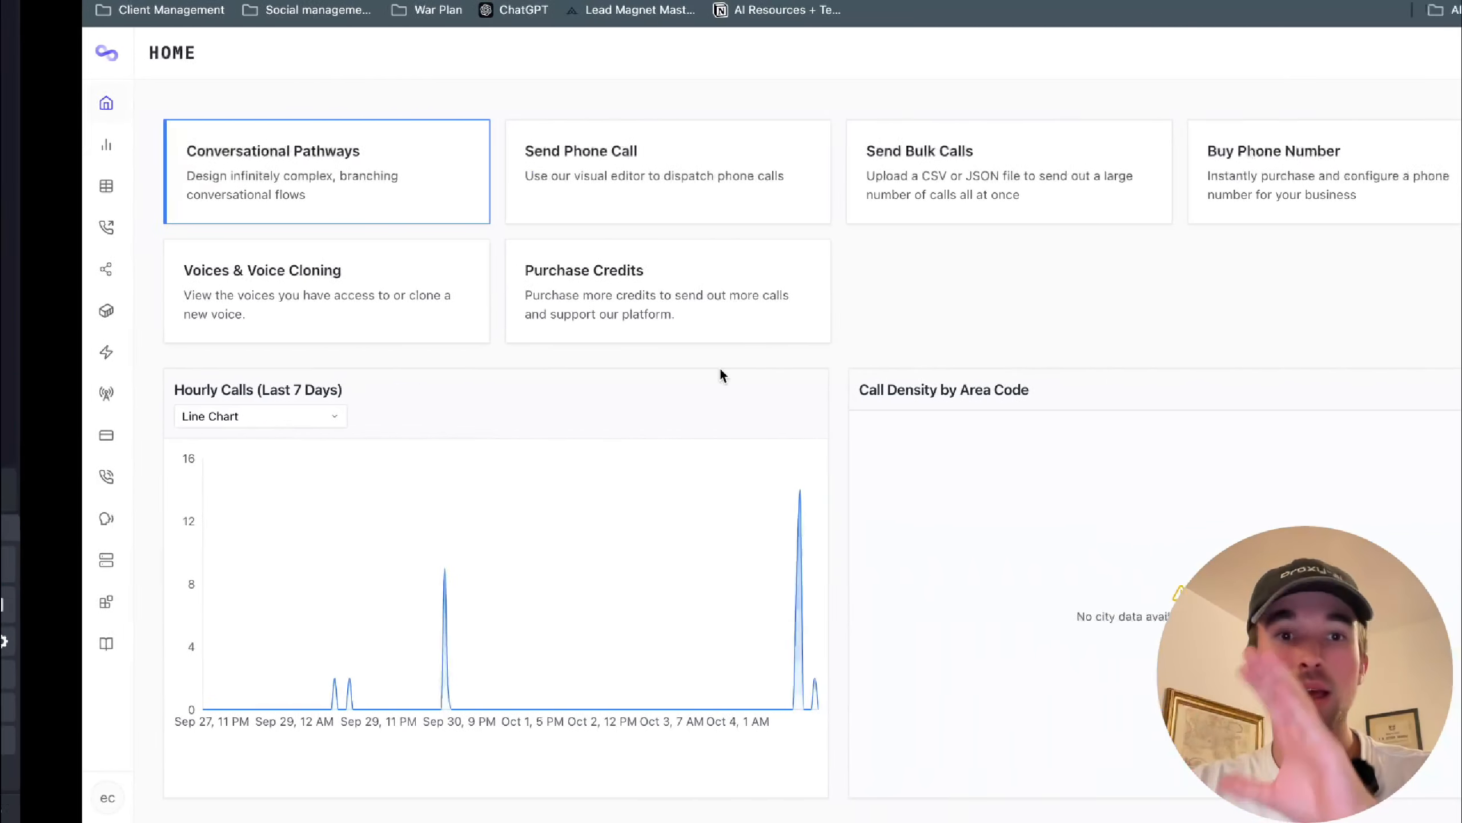
# - In Bland AI, view the Purchase Credits page and open the Send Call page with its generated code
pyautogui.moveTo(44, 299)
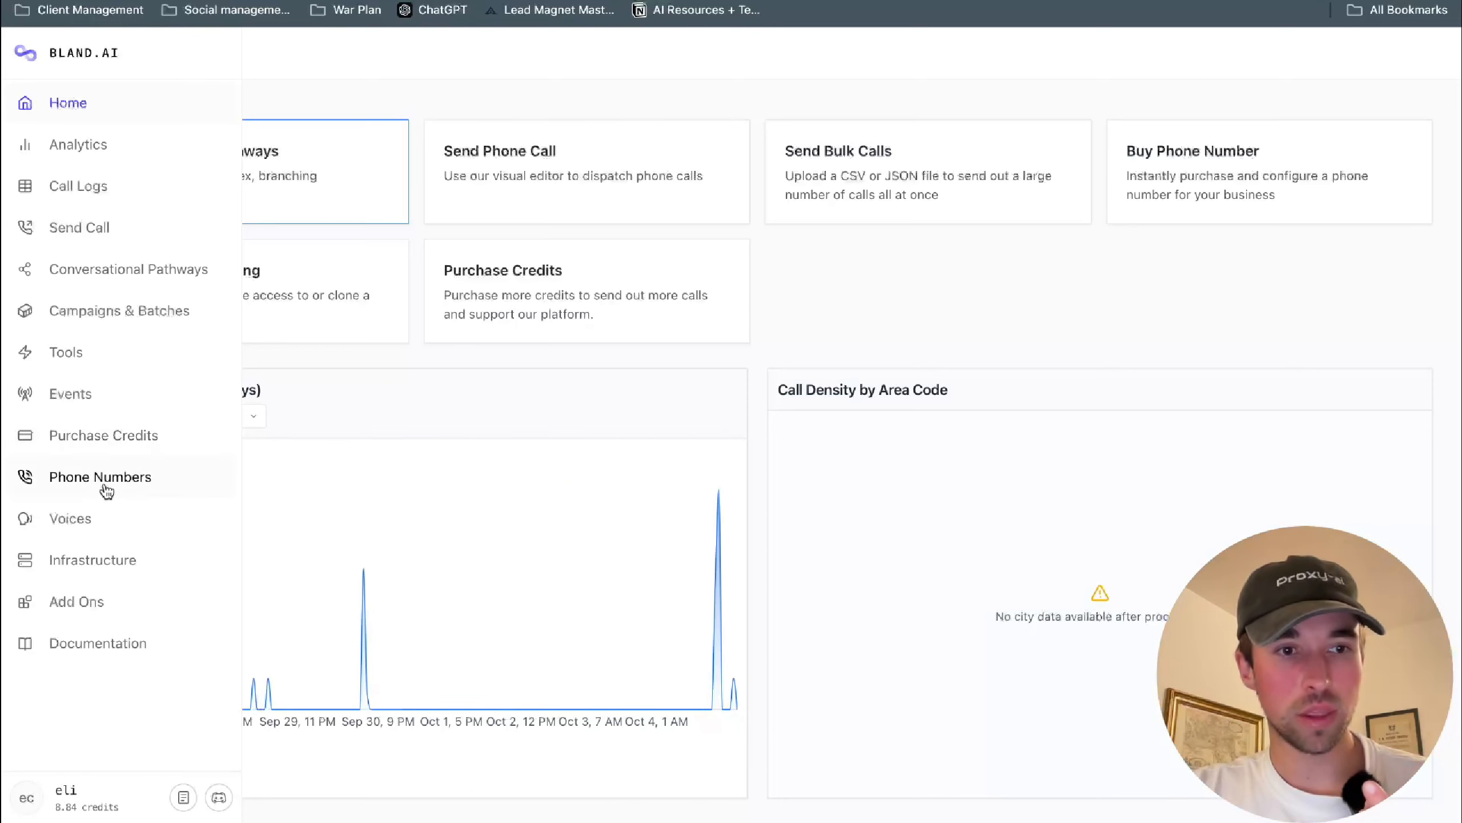
pyautogui.click(121, 436)
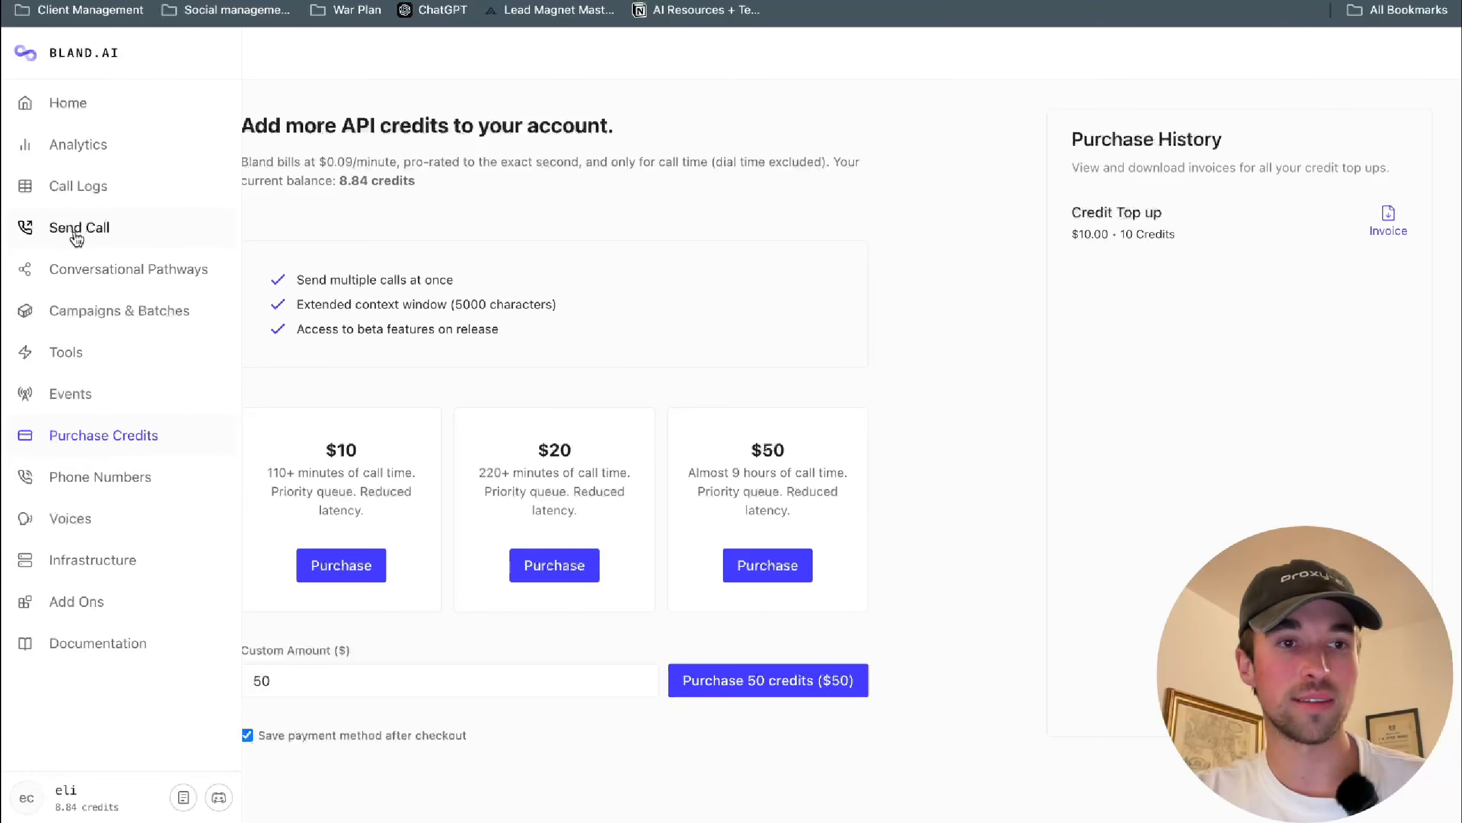
pyautogui.click(57, 243)
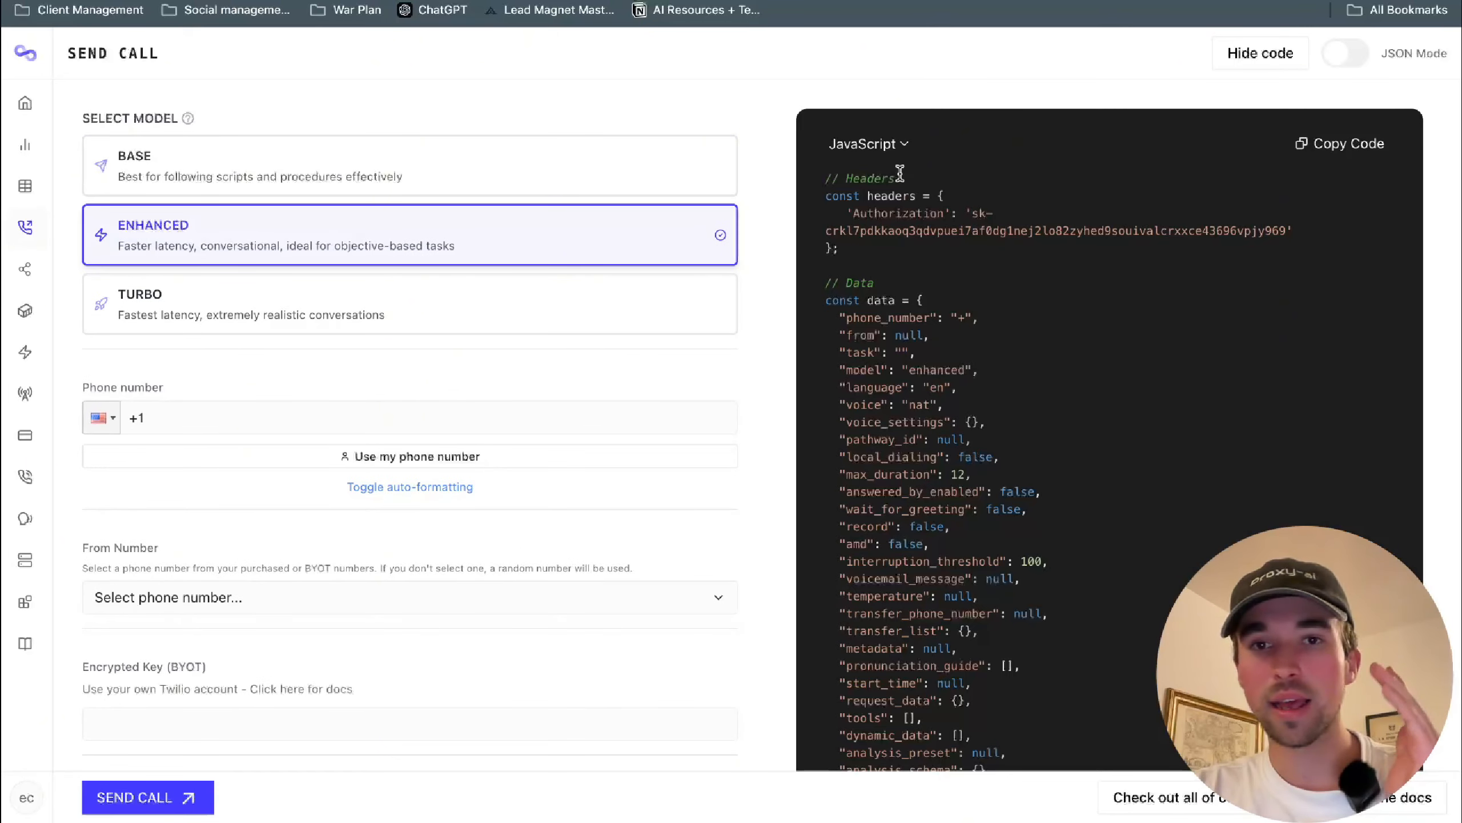
pyautogui.scroll(-1, 697, 366)
pyautogui.scroll(1, 697, 367)
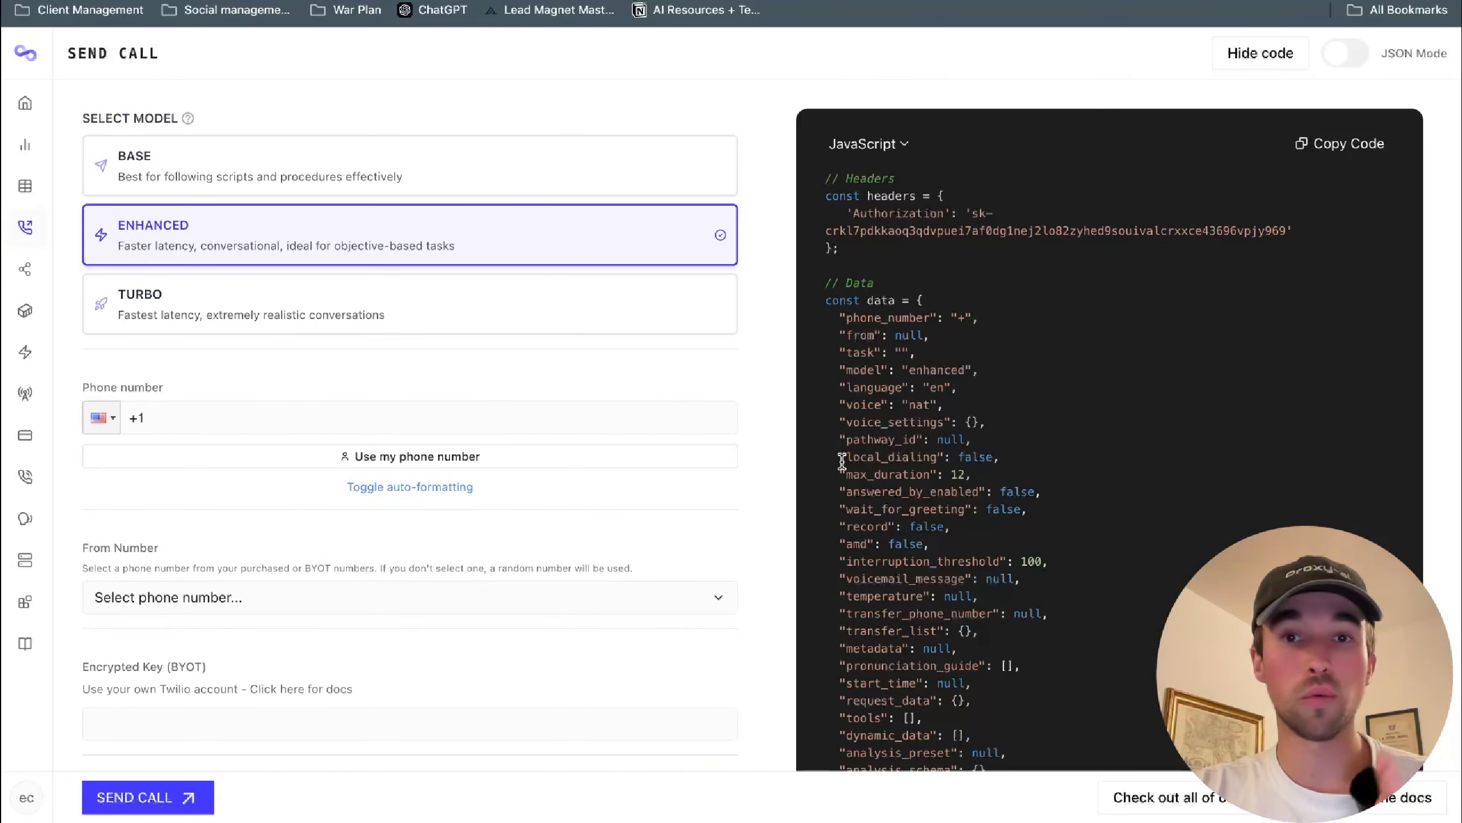
# - Switch to the Bland AI V1 API reference and examine the Send Call model options and the Analyze Call with AI page
pyautogui.click(160, 1)
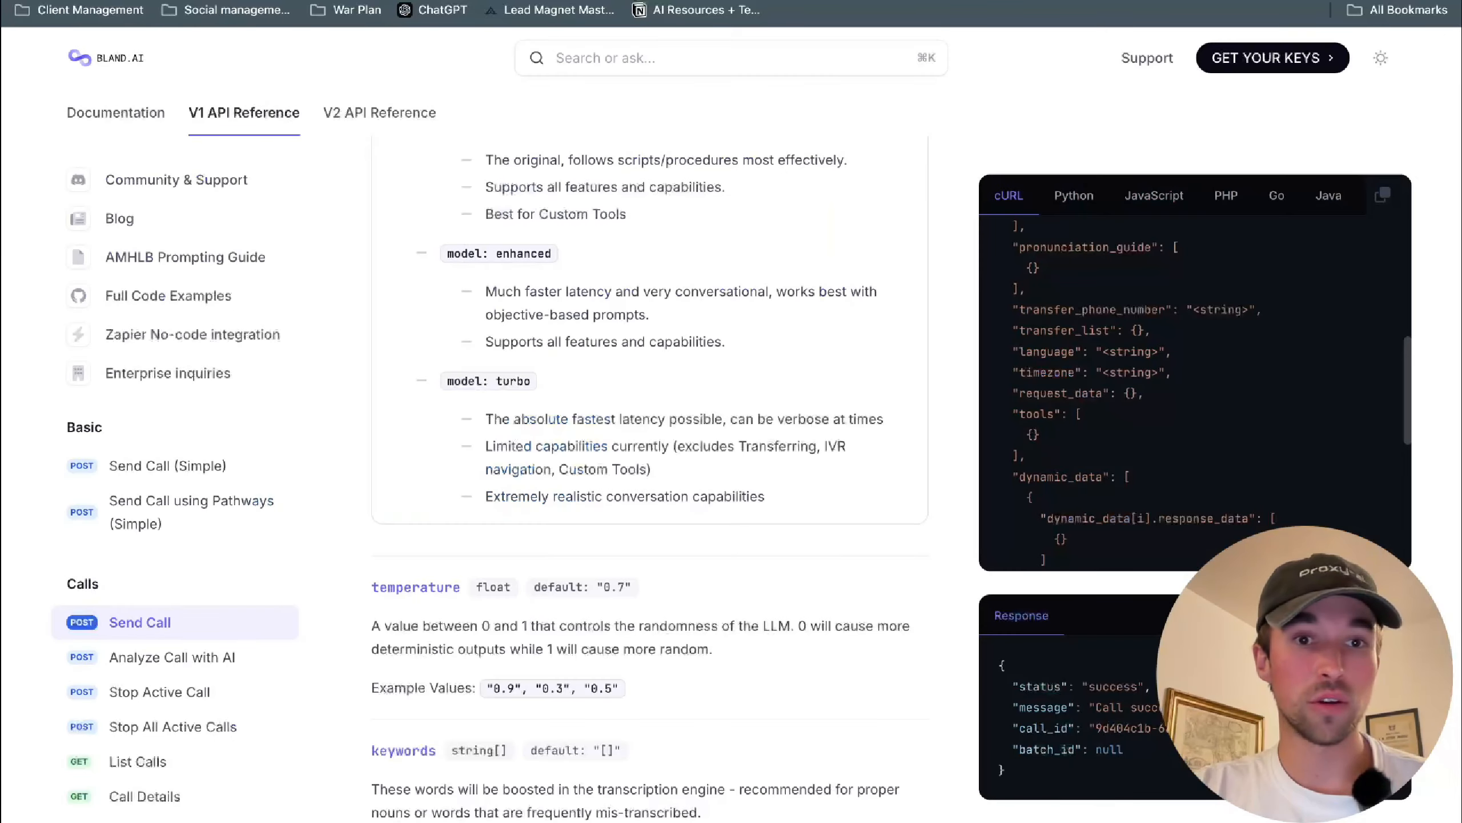
pyautogui.scroll(5, 647, 407)
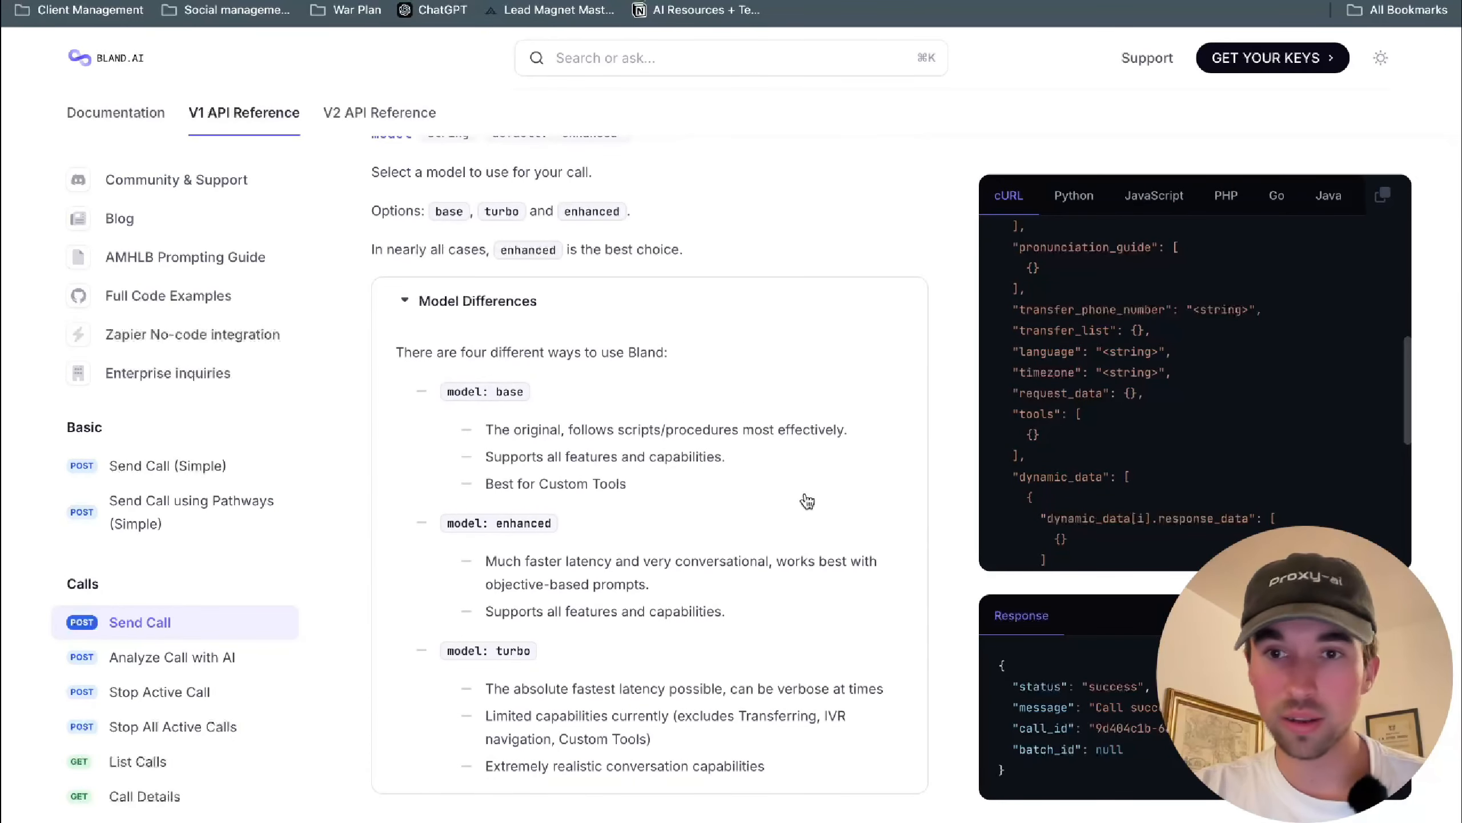
pyautogui.scroll(10, 806, 497)
pyautogui.scroll(-5, 220, 692)
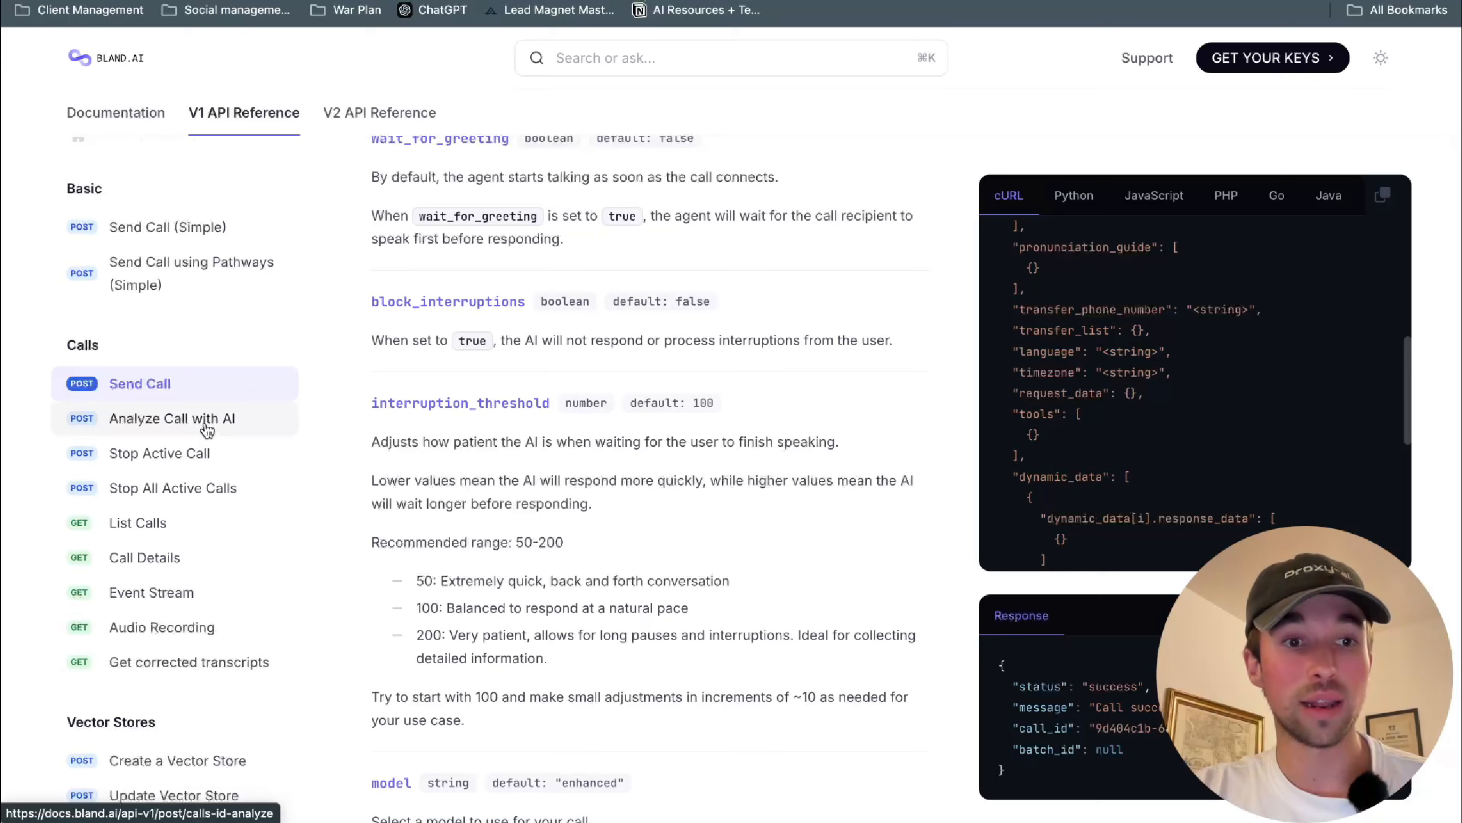
pyautogui.click(201, 418)
pyautogui.scroll(-2, 642, 643)
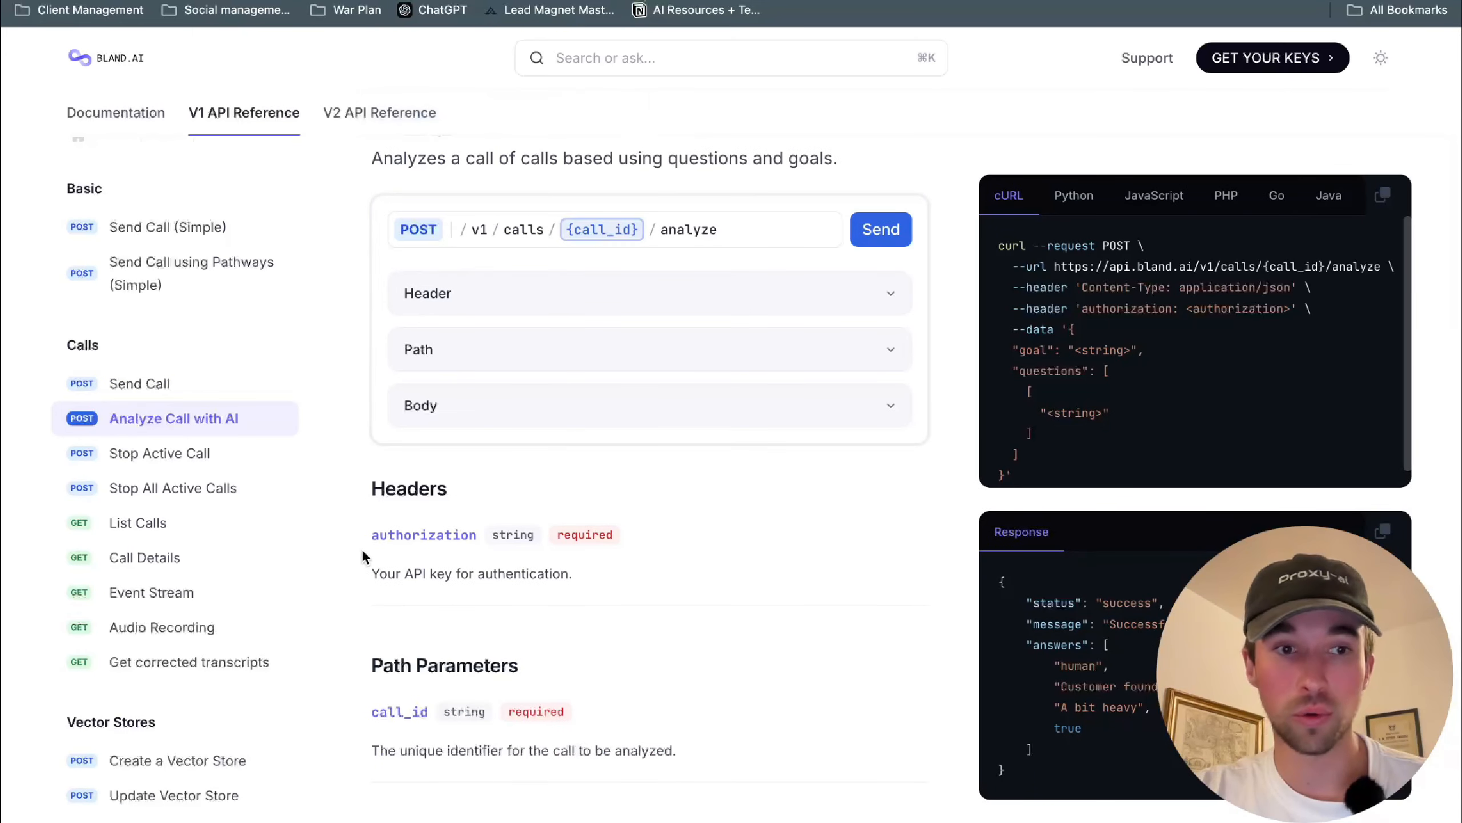
pyautogui.scroll(-1, 222, 570)
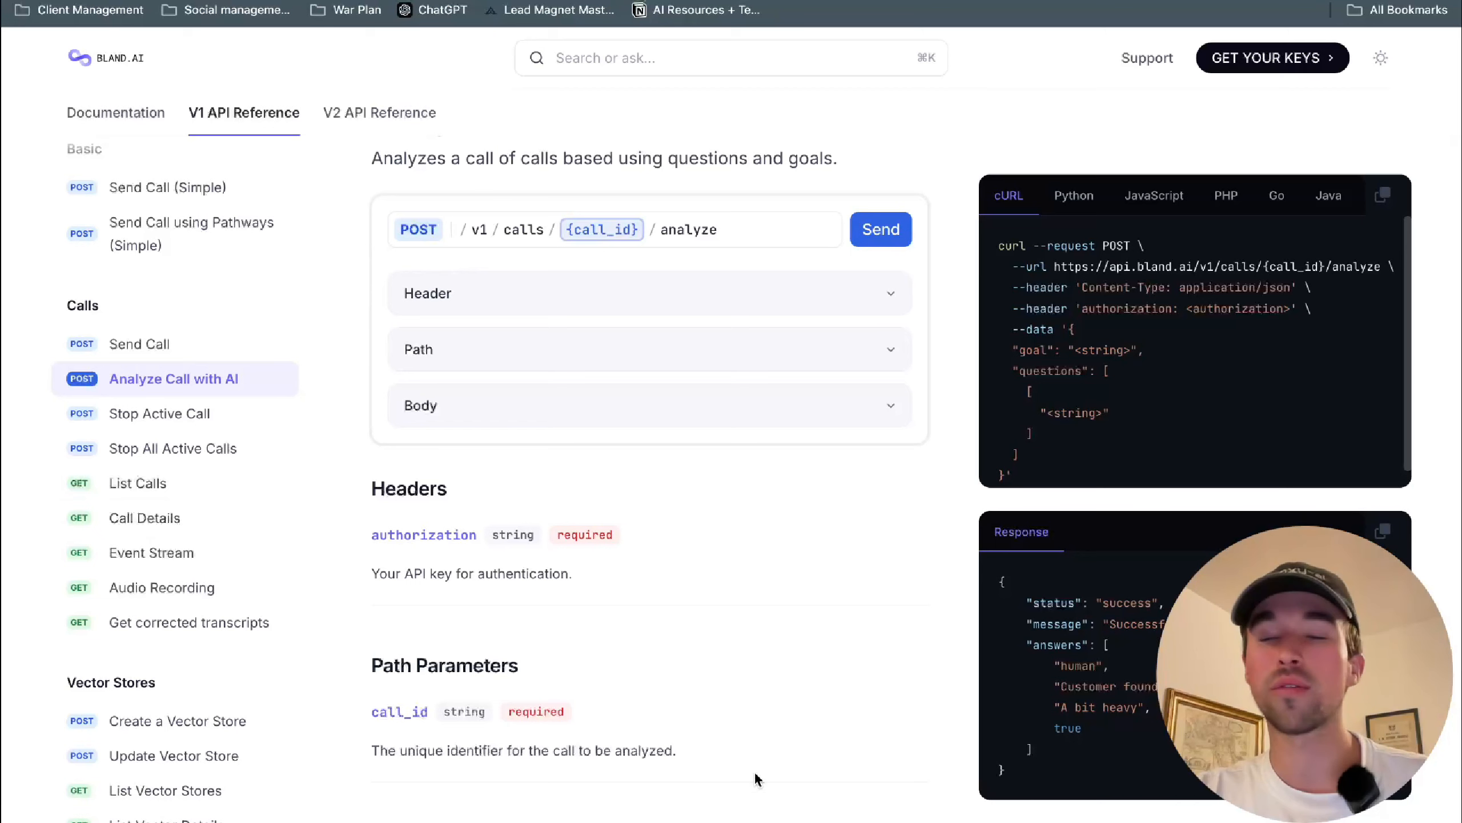
pyautogui.scroll(2, 248, 279)
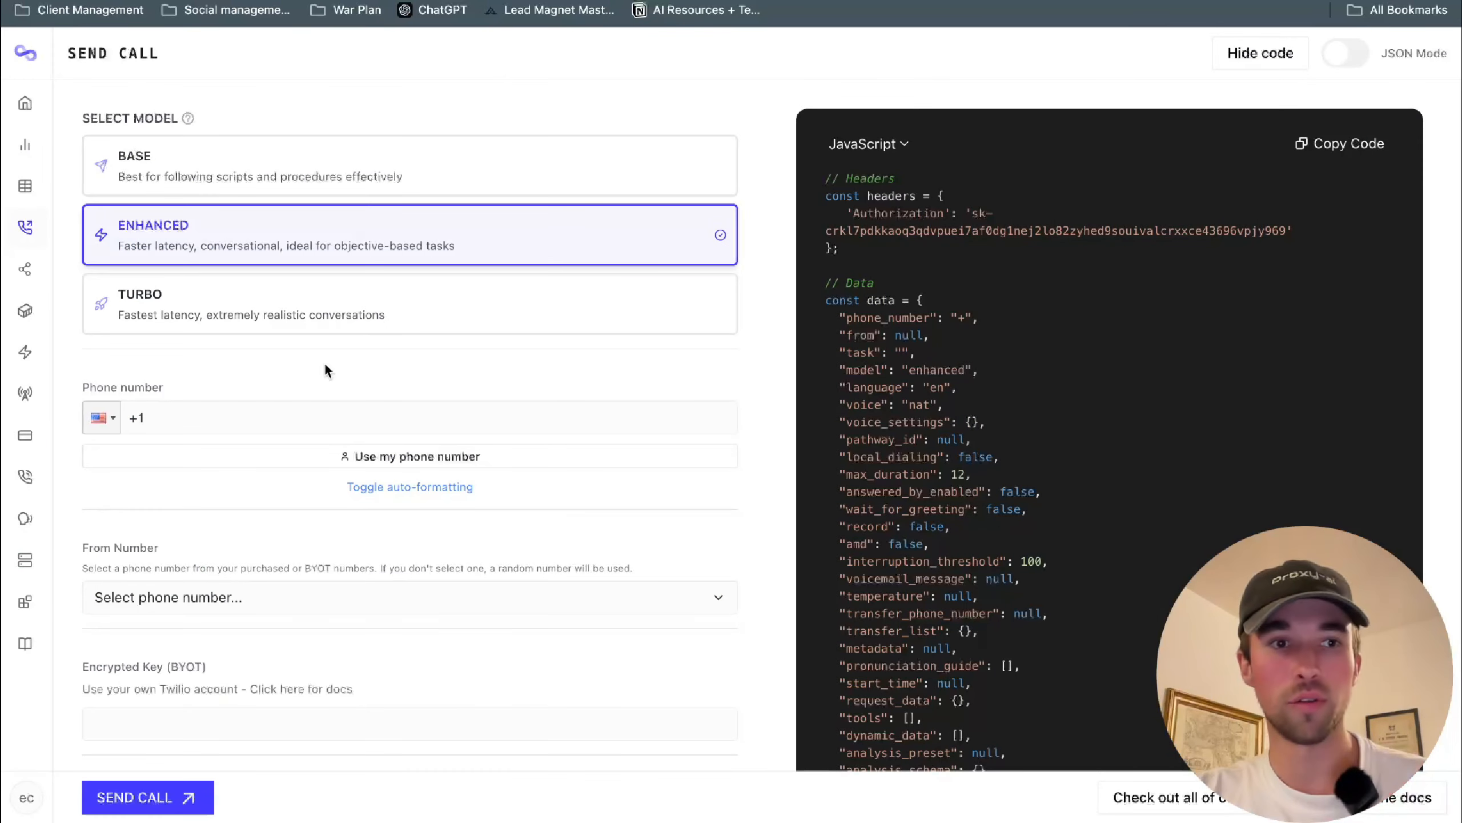
# - Back on the Send Call page, switch the generated code from JavaScript to cURL and examine the request
pyautogui.scroll(-1, 615, 439)
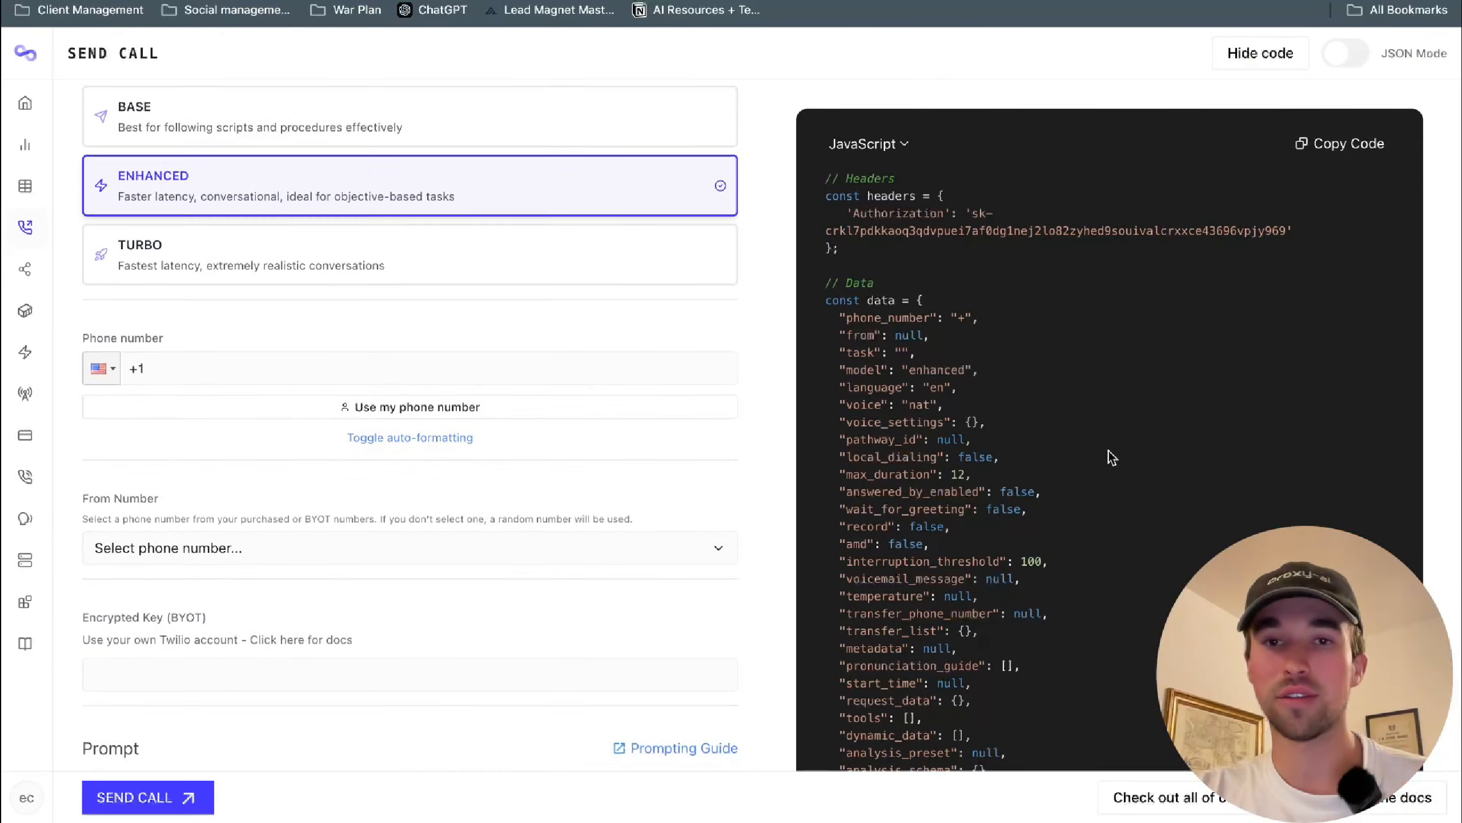
pyautogui.scroll(1, 1111, 458)
pyautogui.click(898, 152)
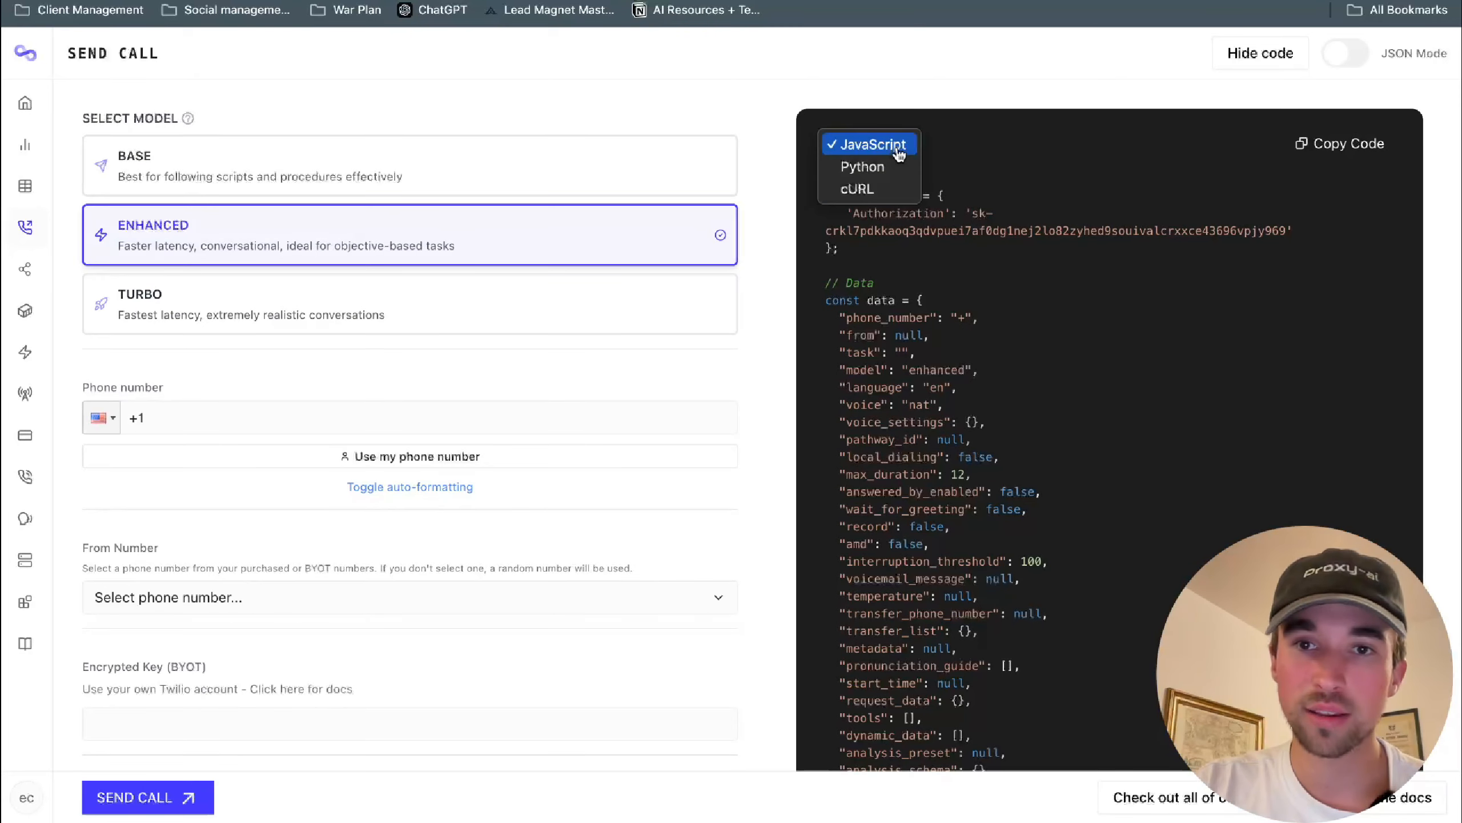
pyautogui.click(863, 190)
pyautogui.scroll(-1, 897, 261)
pyautogui.scroll(1, 894, 267)
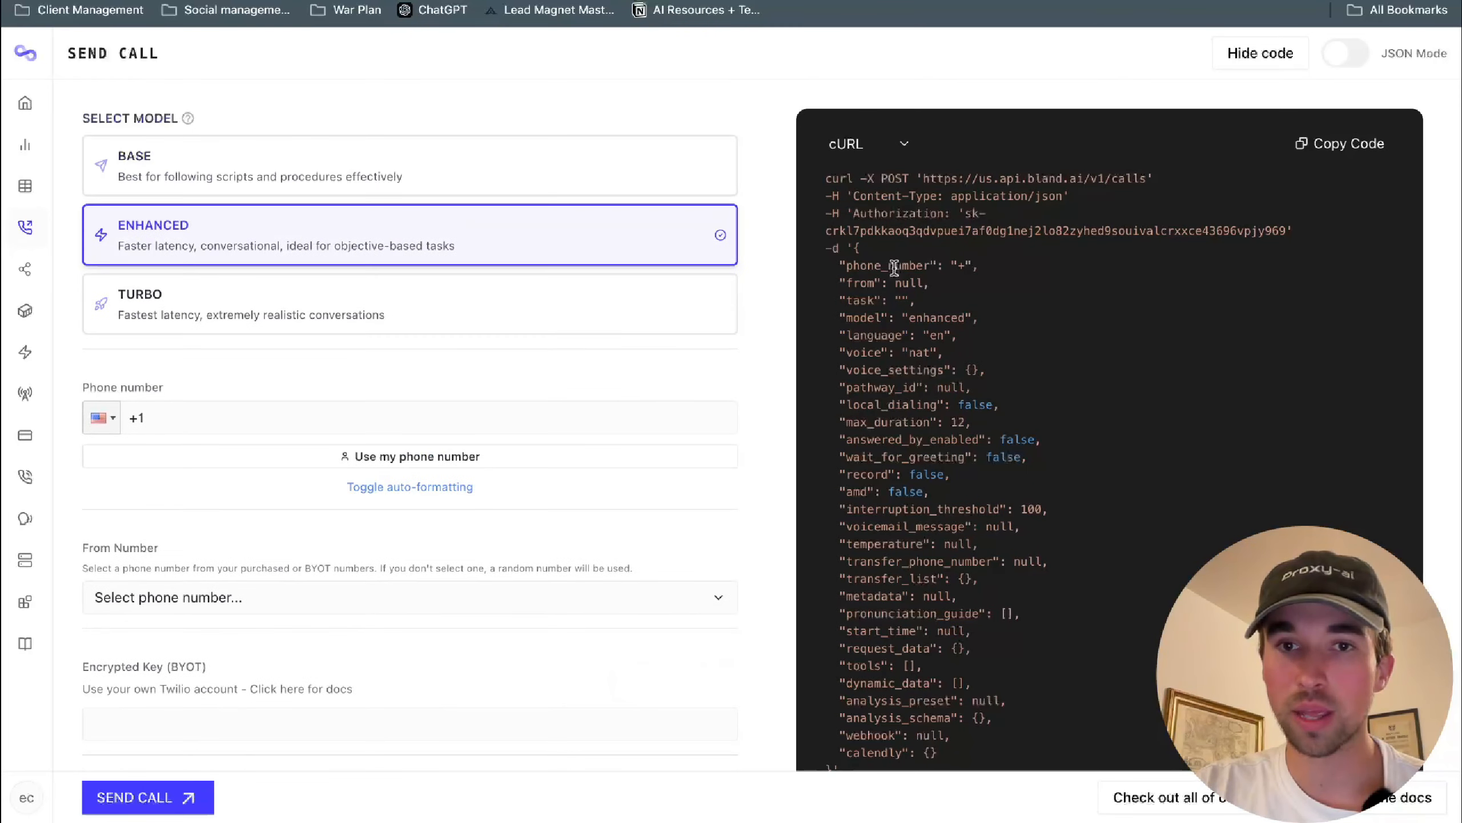
pyautogui.moveTo(896, 190); pyautogui.dragTo(1090, 516)
pyautogui.click(1089, 514)
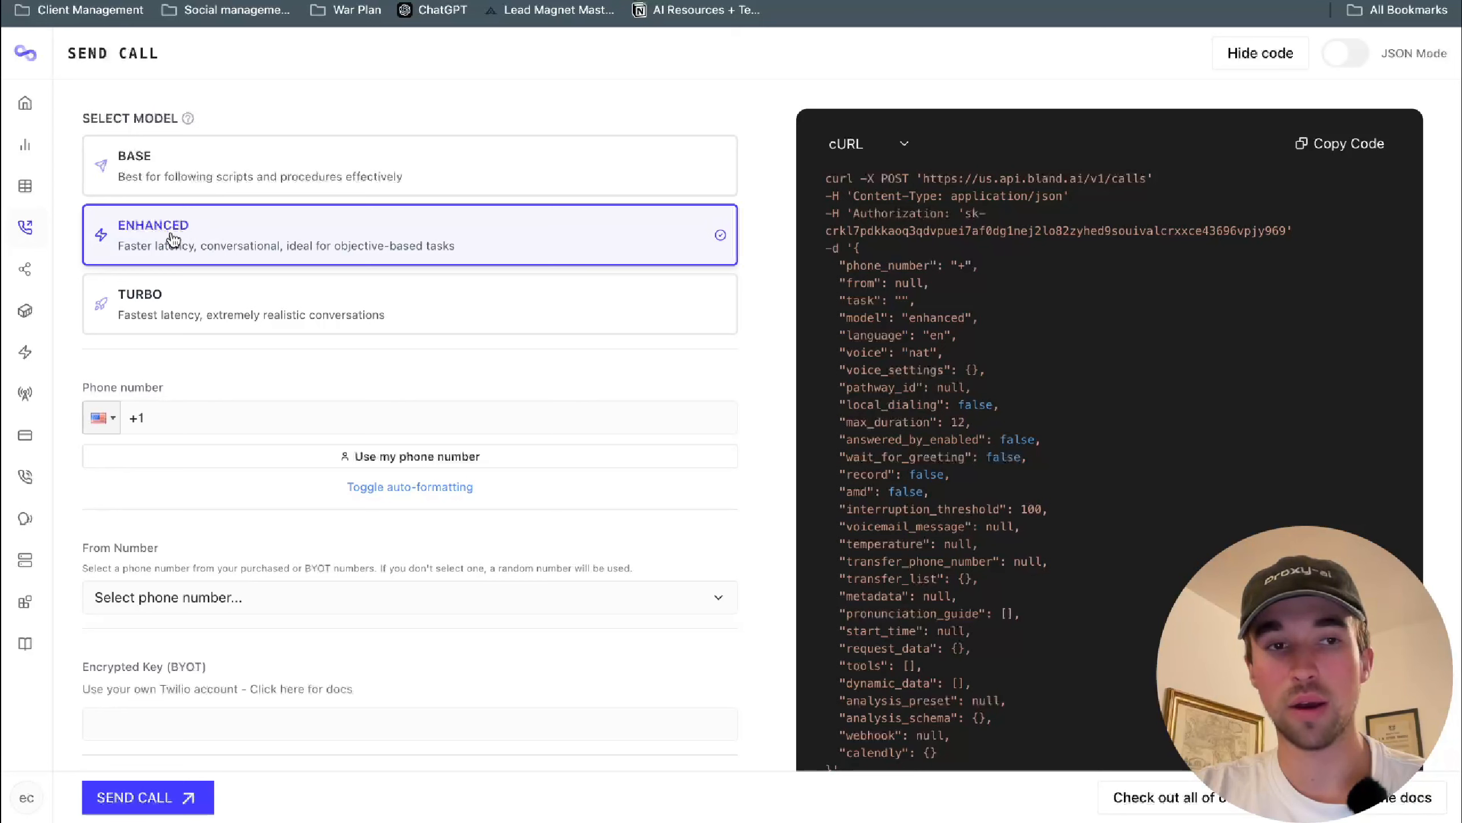
# - Choose the Turbo model for the call and check the model line in the cURL code
pyautogui.click(174, 309)
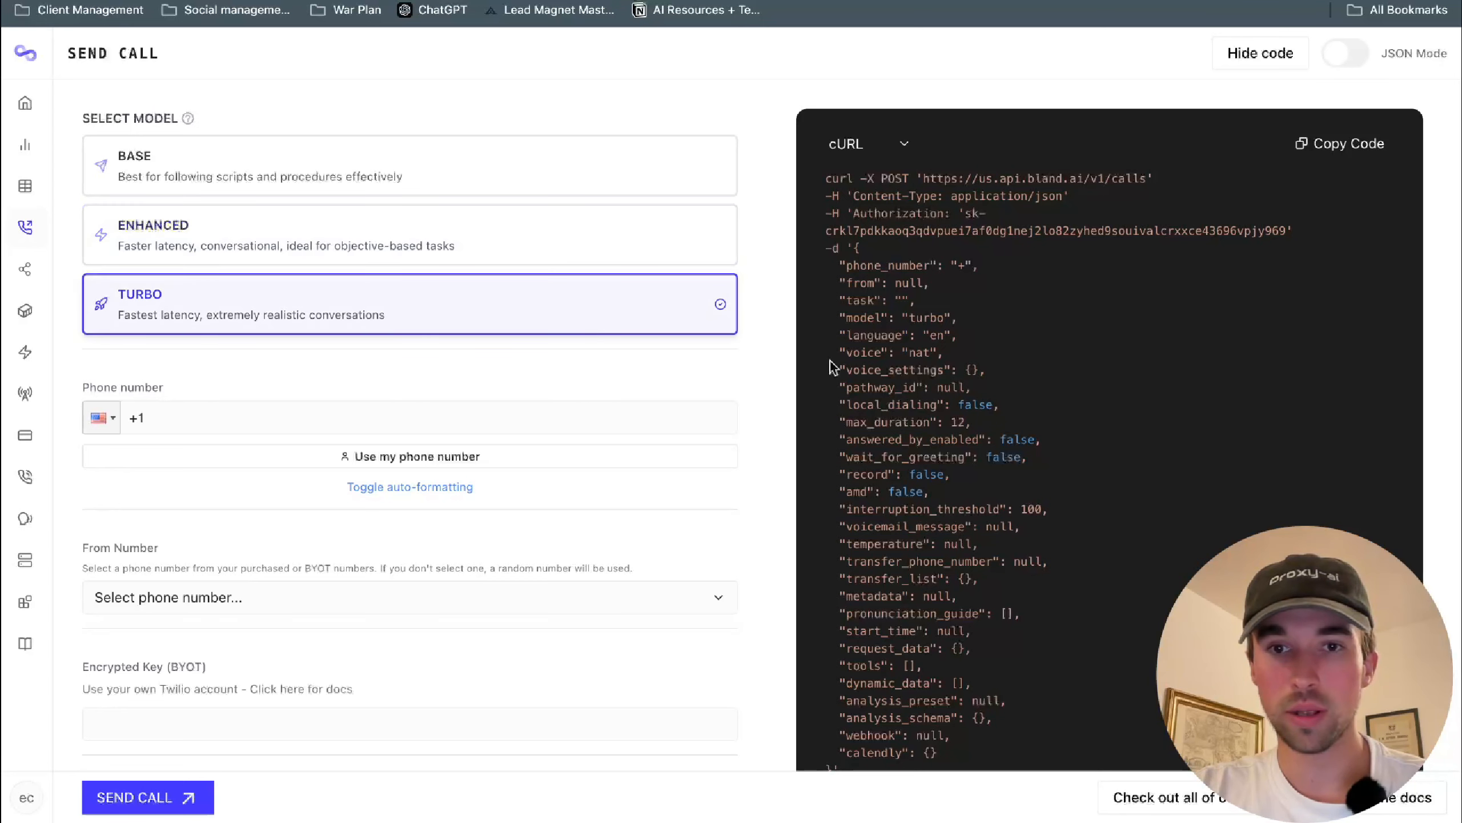
pyautogui.moveTo(838, 329); pyautogui.dragTo(973, 325)
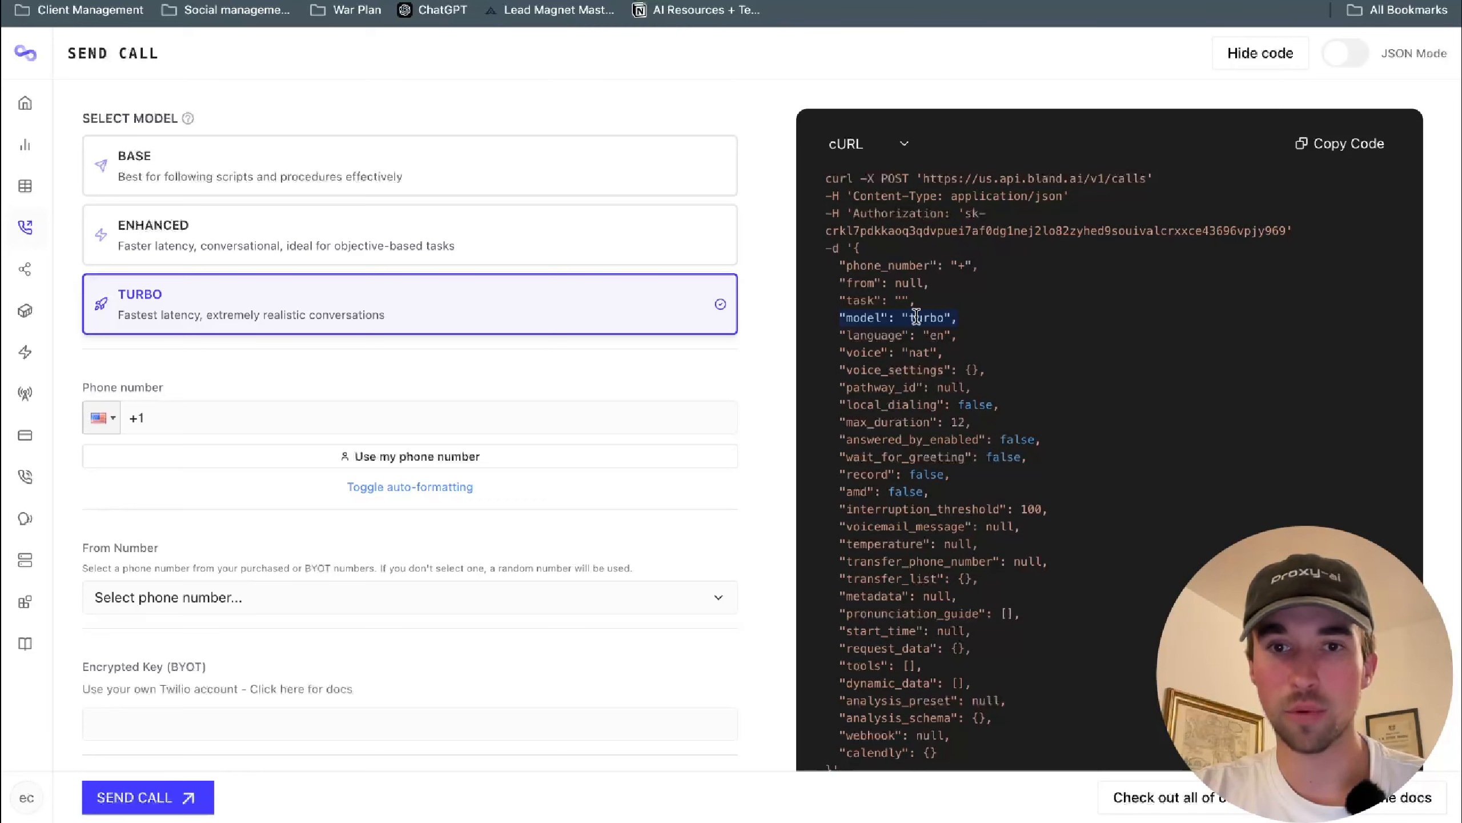
pyautogui.click(1012, 318)
pyautogui.moveTo(838, 318); pyautogui.dragTo(1006, 325)
pyautogui.click(1005, 325)
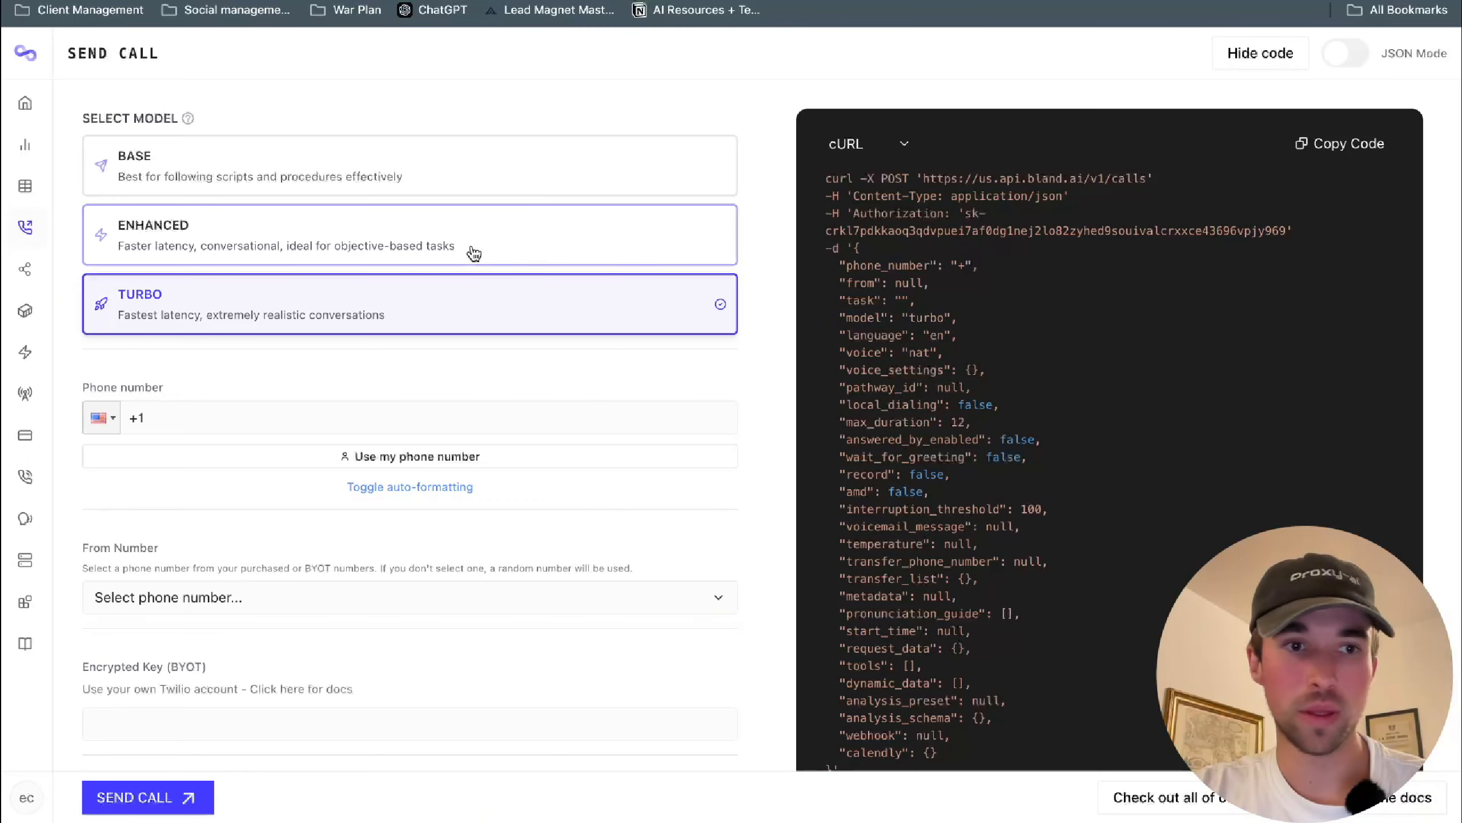
pyautogui.click(443, 252)
pyautogui.click(418, 303)
# - Look through the remaining Send Call settings and examine the opening lines of the cURL code up close
pyautogui.scroll(-3, 425, 516)
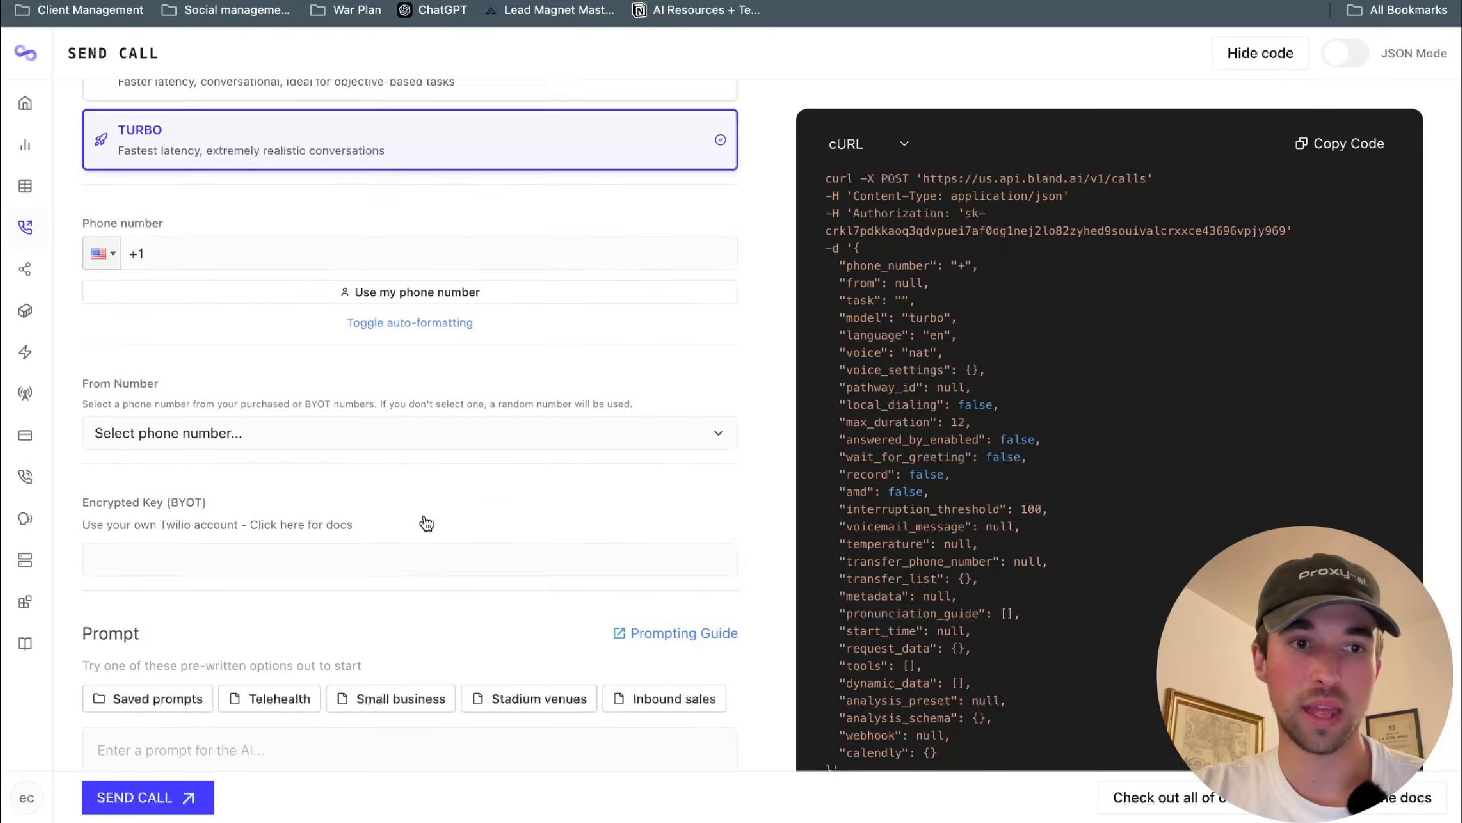
pyautogui.scroll(3, 415, 461)
pyautogui.scroll(-15, 407, 517)
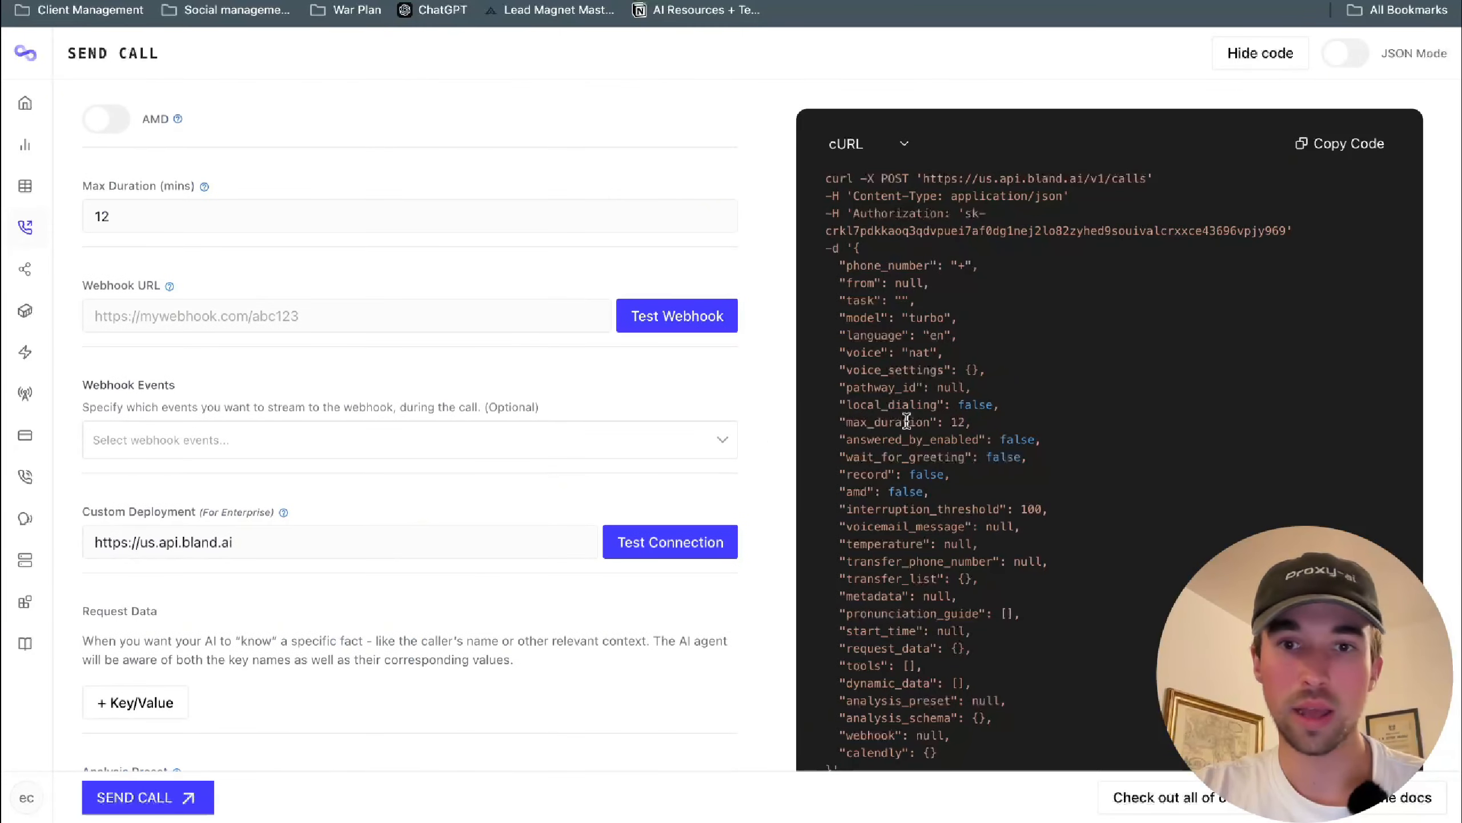
pyautogui.scroll(8, 1008, 591)
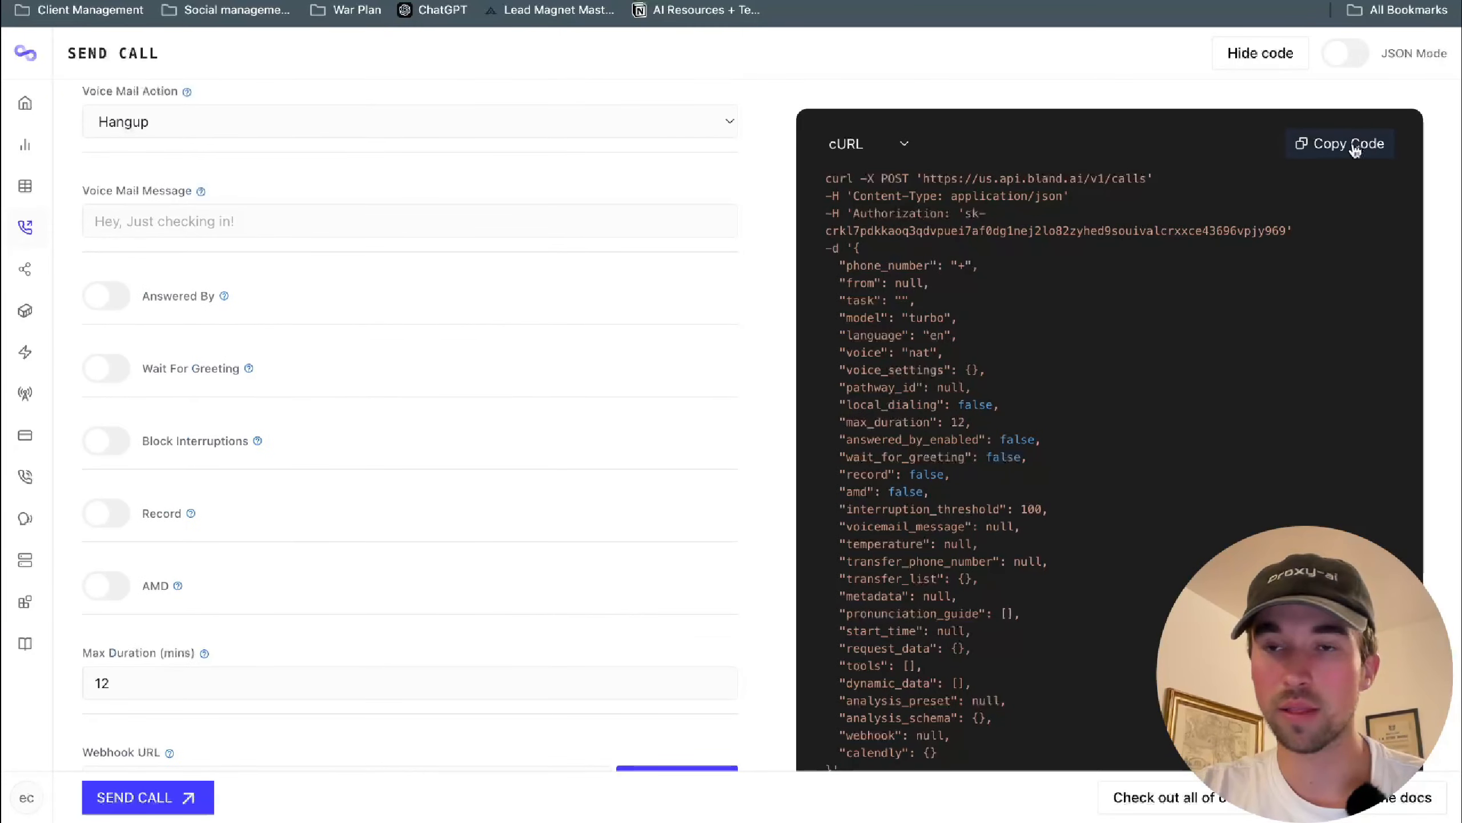
pyautogui.scroll(12, 451, 425)
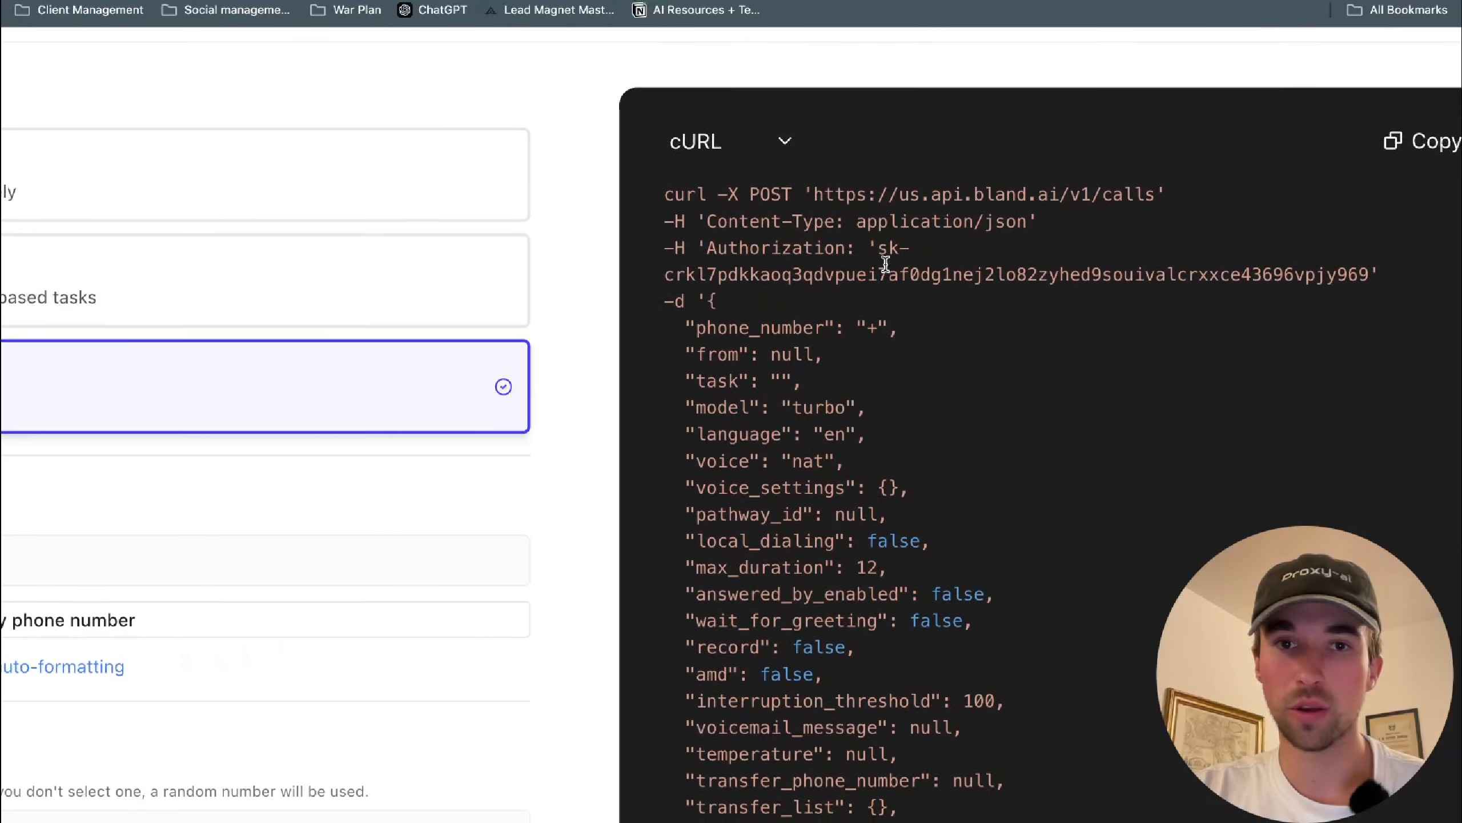
pyautogui.scroll(2, 886, 265)
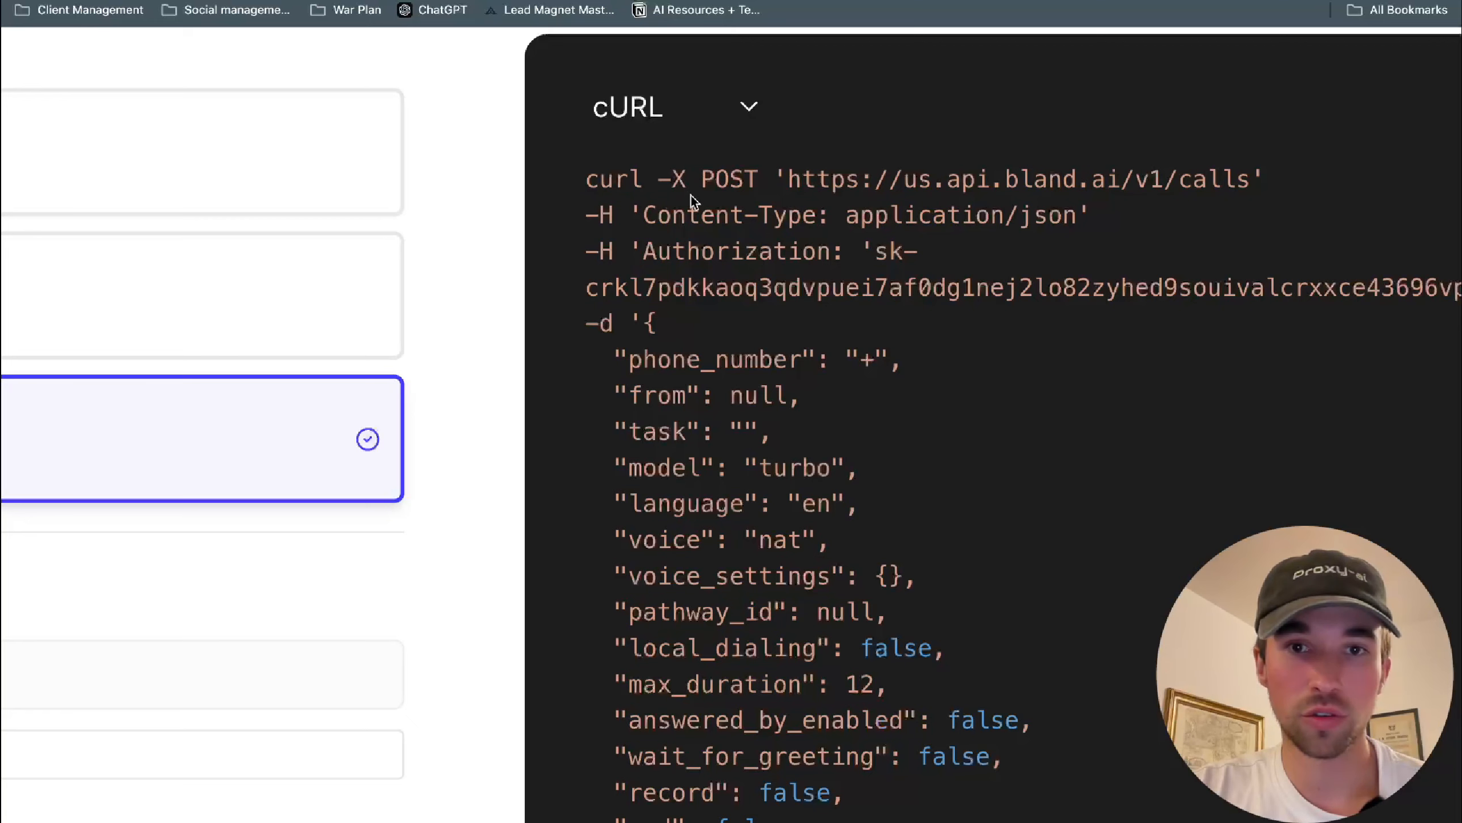
# - Identify the request method in the cURL code and select POST as the Method in Make's perform the call HTTP module
pyautogui.moveTo(700, 180); pyautogui.dragTo(759, 180)
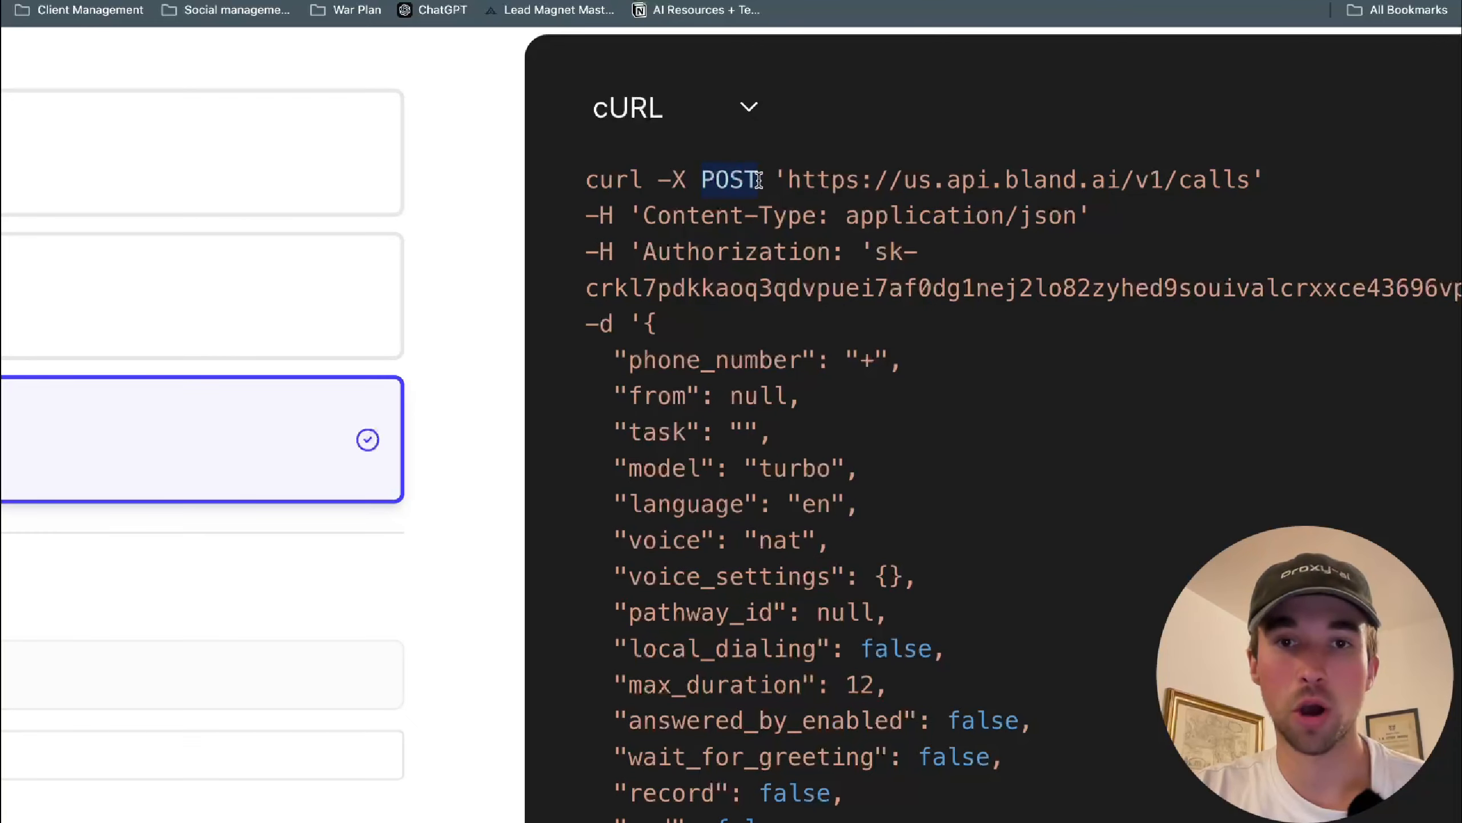
pyautogui.click(760, 181)
pyautogui.click(502, 1)
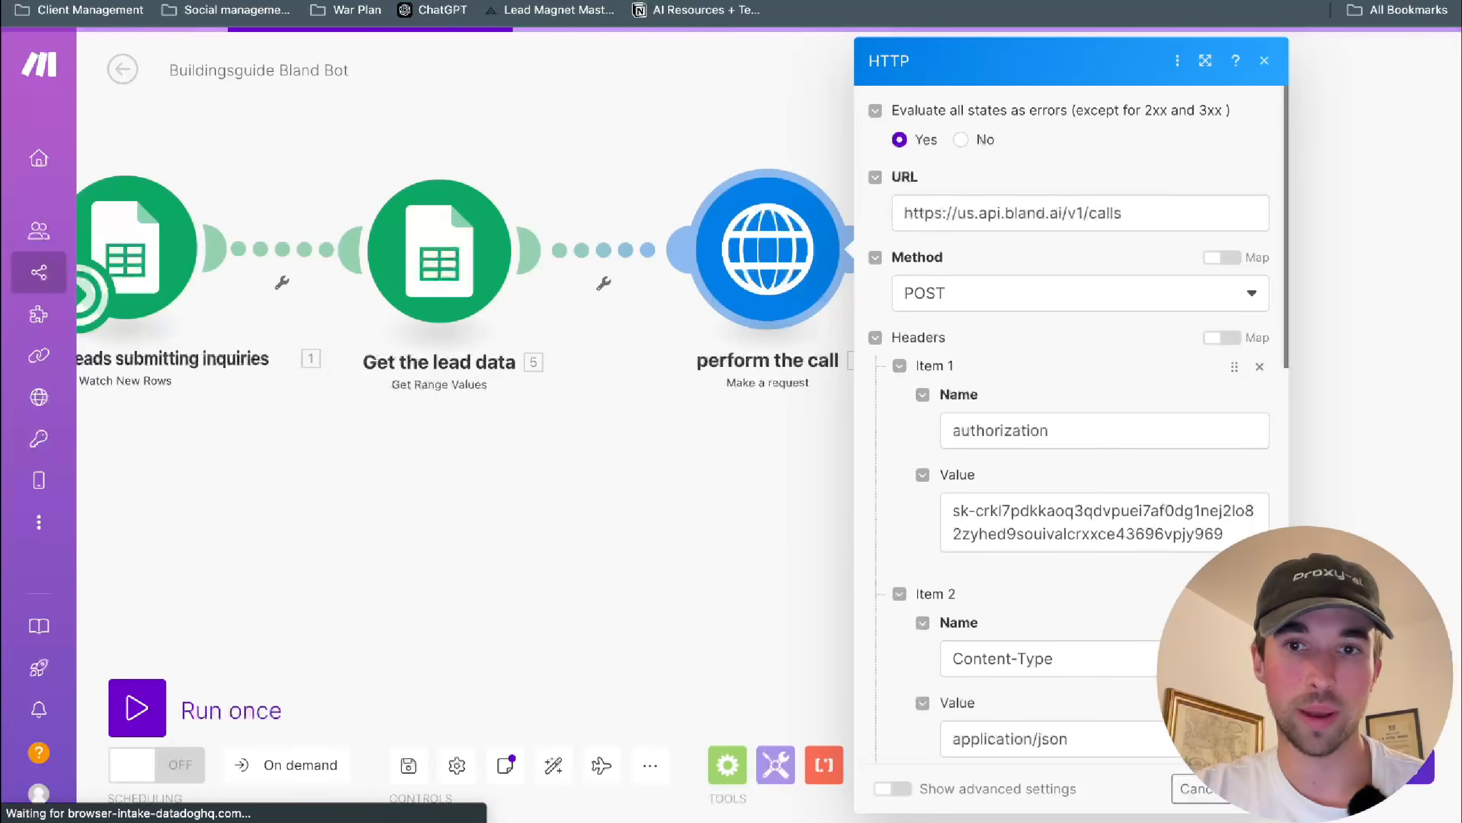
pyautogui.click(964, 294)
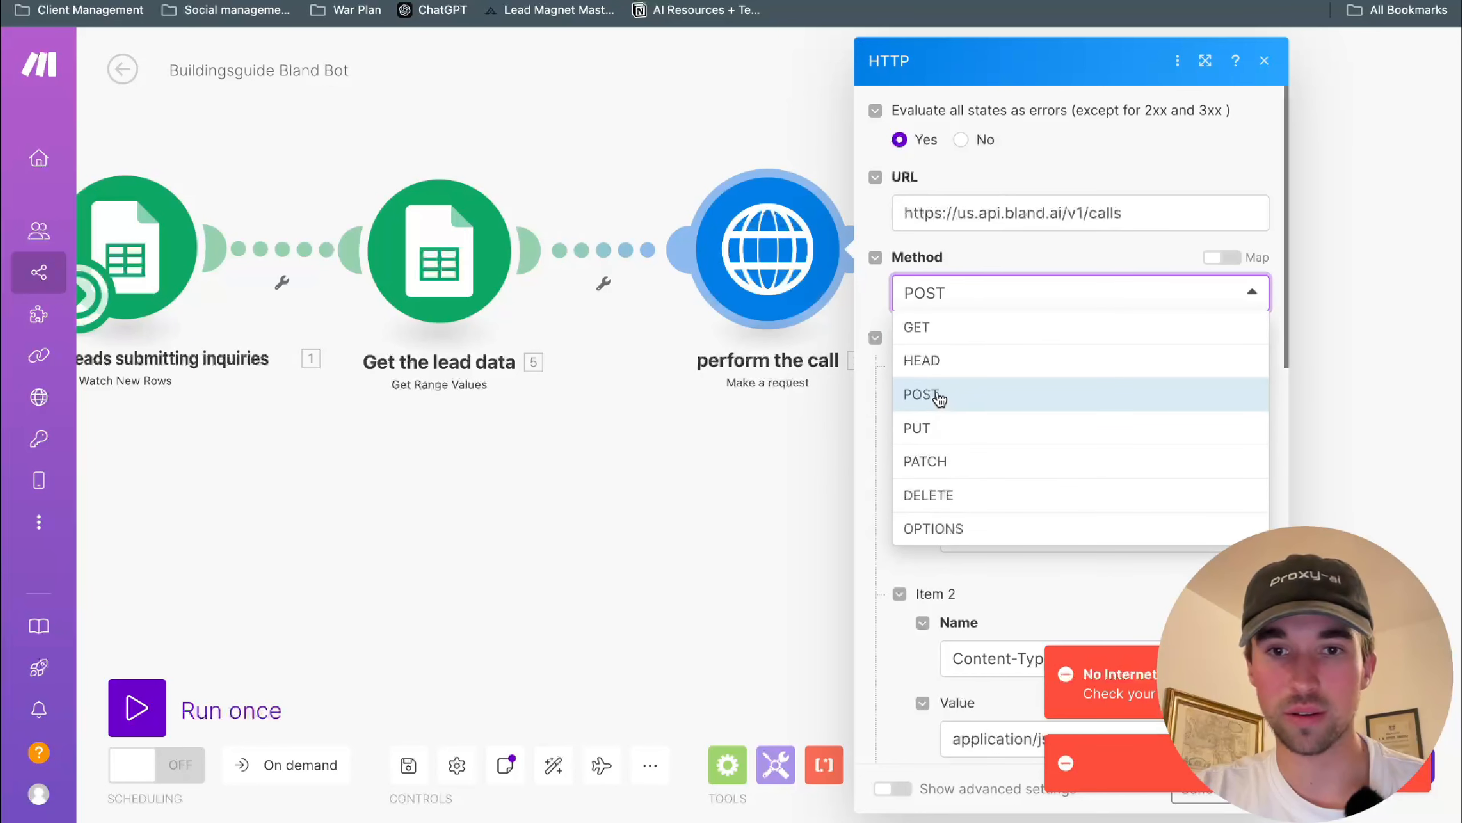
pyautogui.click(940, 397)
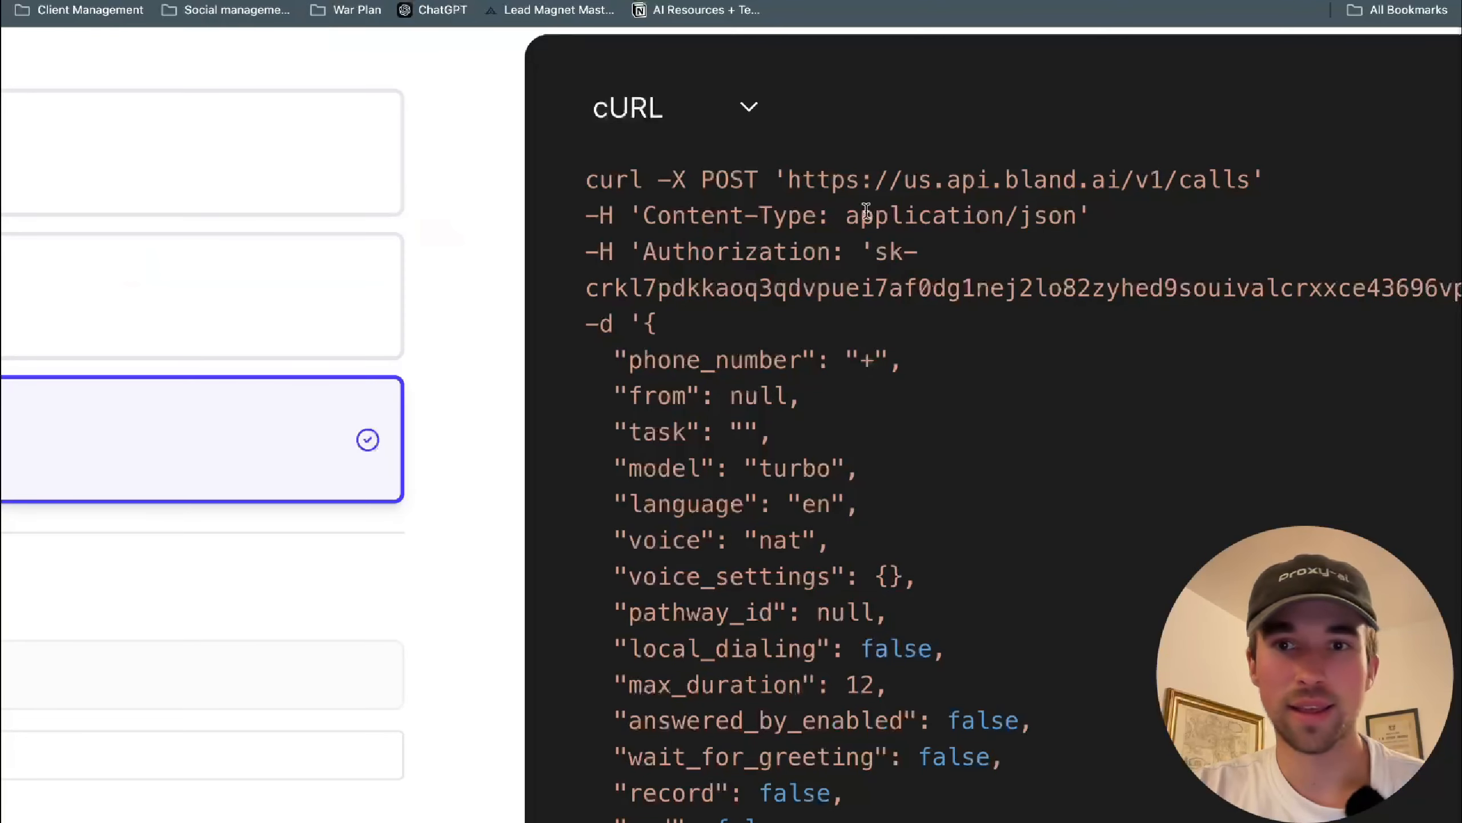
# - Compare the endpoint URL in Bland AI's cURL code with the URL field of Make's HTTP module
pyautogui.moveTo(790, 183); pyautogui.dragTo(1249, 192)
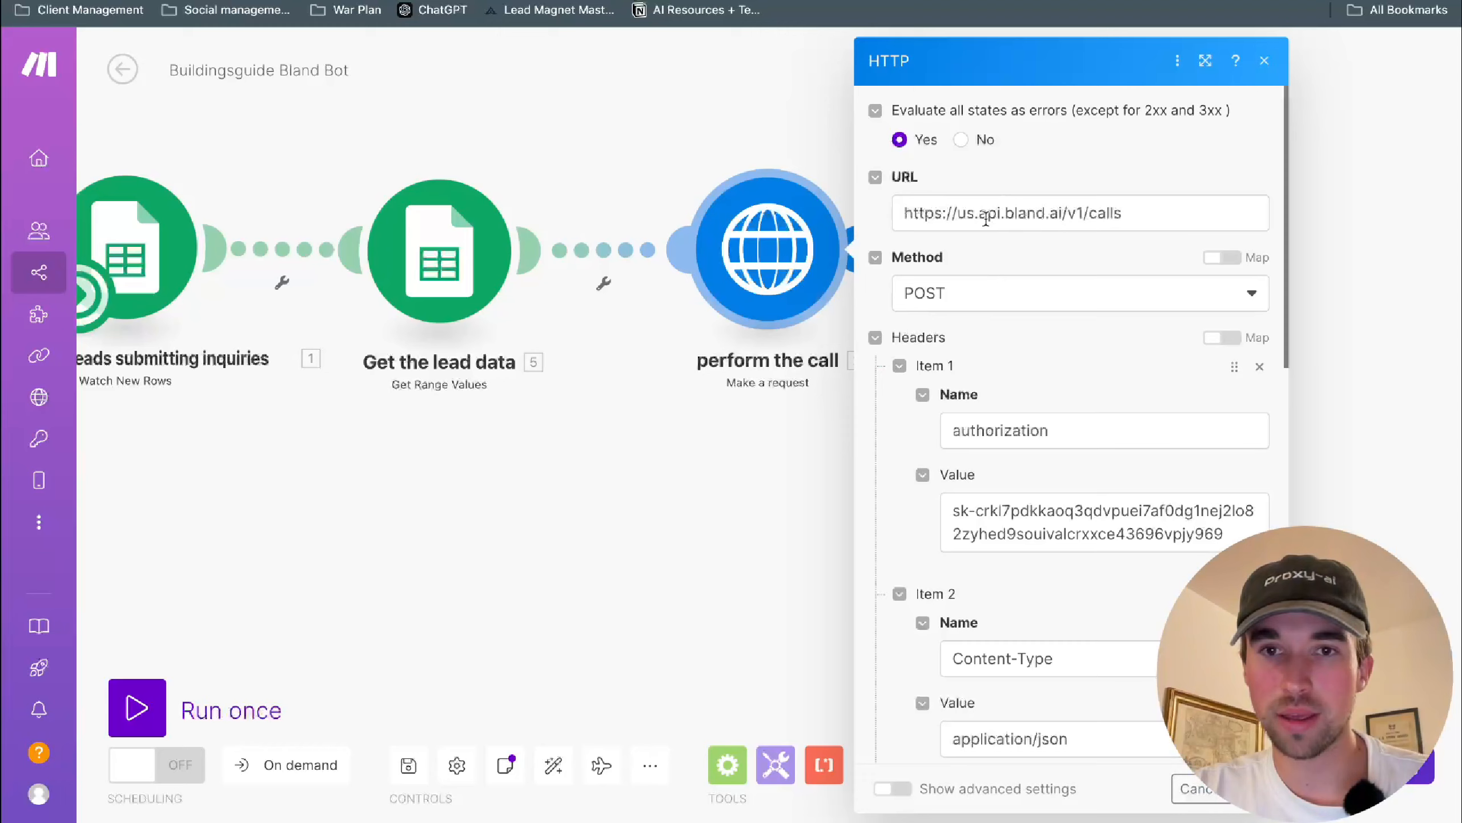
pyautogui.click(985, 214)
pyautogui.hotkey('ctrl', 'a')
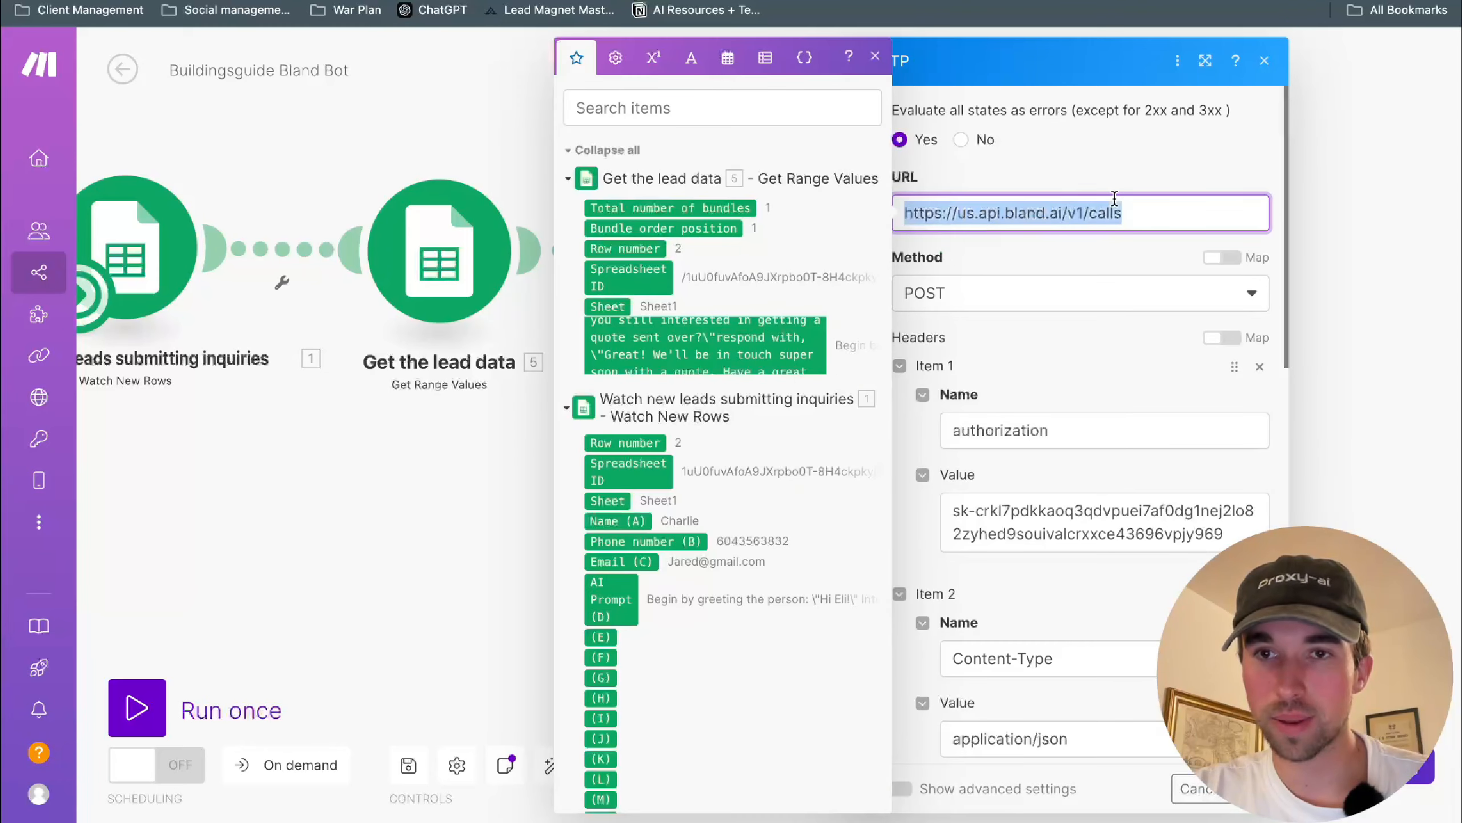
pyautogui.click(1110, 231)
pyautogui.scroll(-1, 1131, 444)
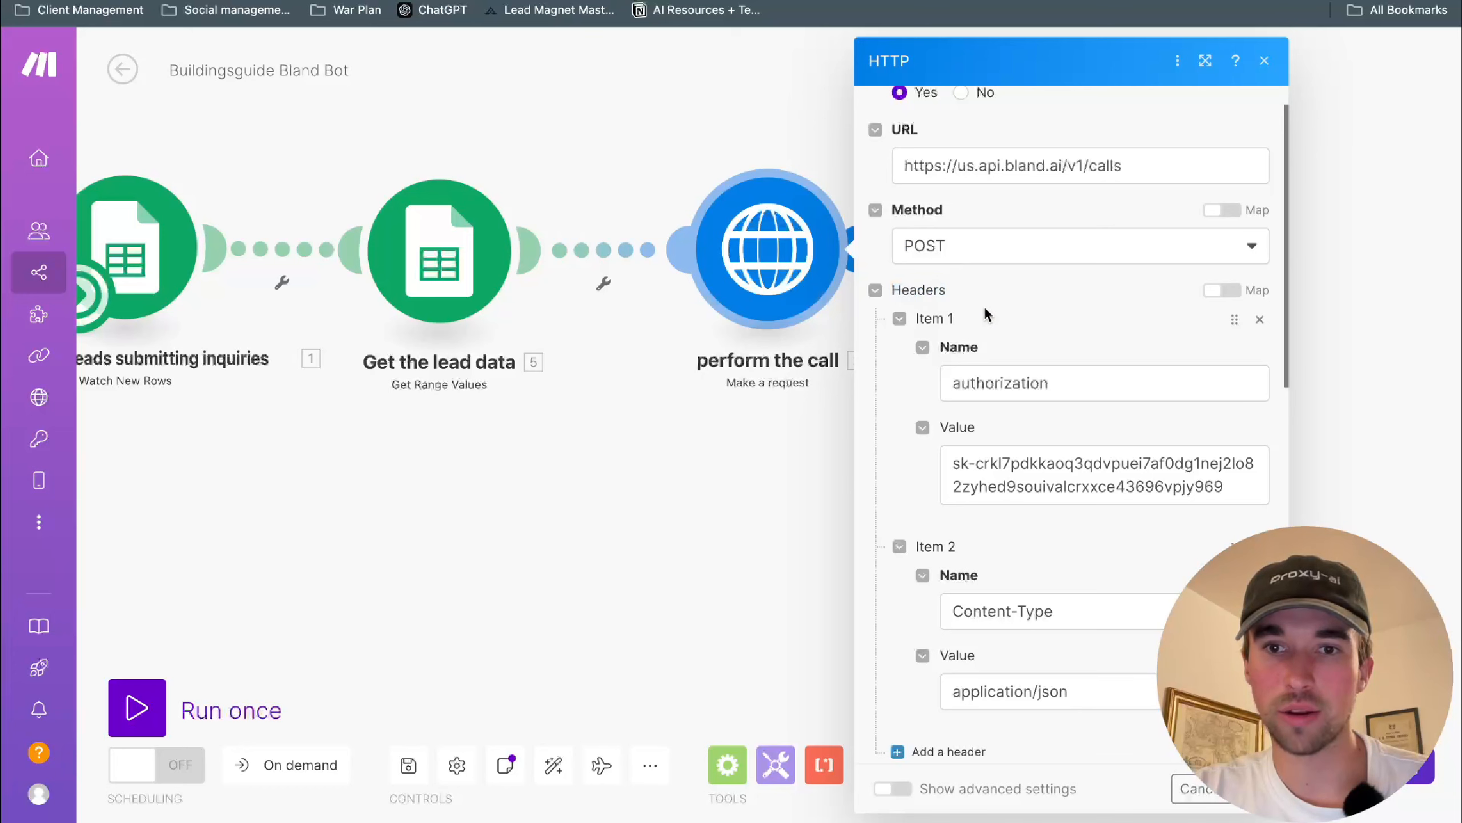
# - Examine the authorization header's name and API key value in the HTTP module's Headers section
pyautogui.scroll(-1, 960, 366)
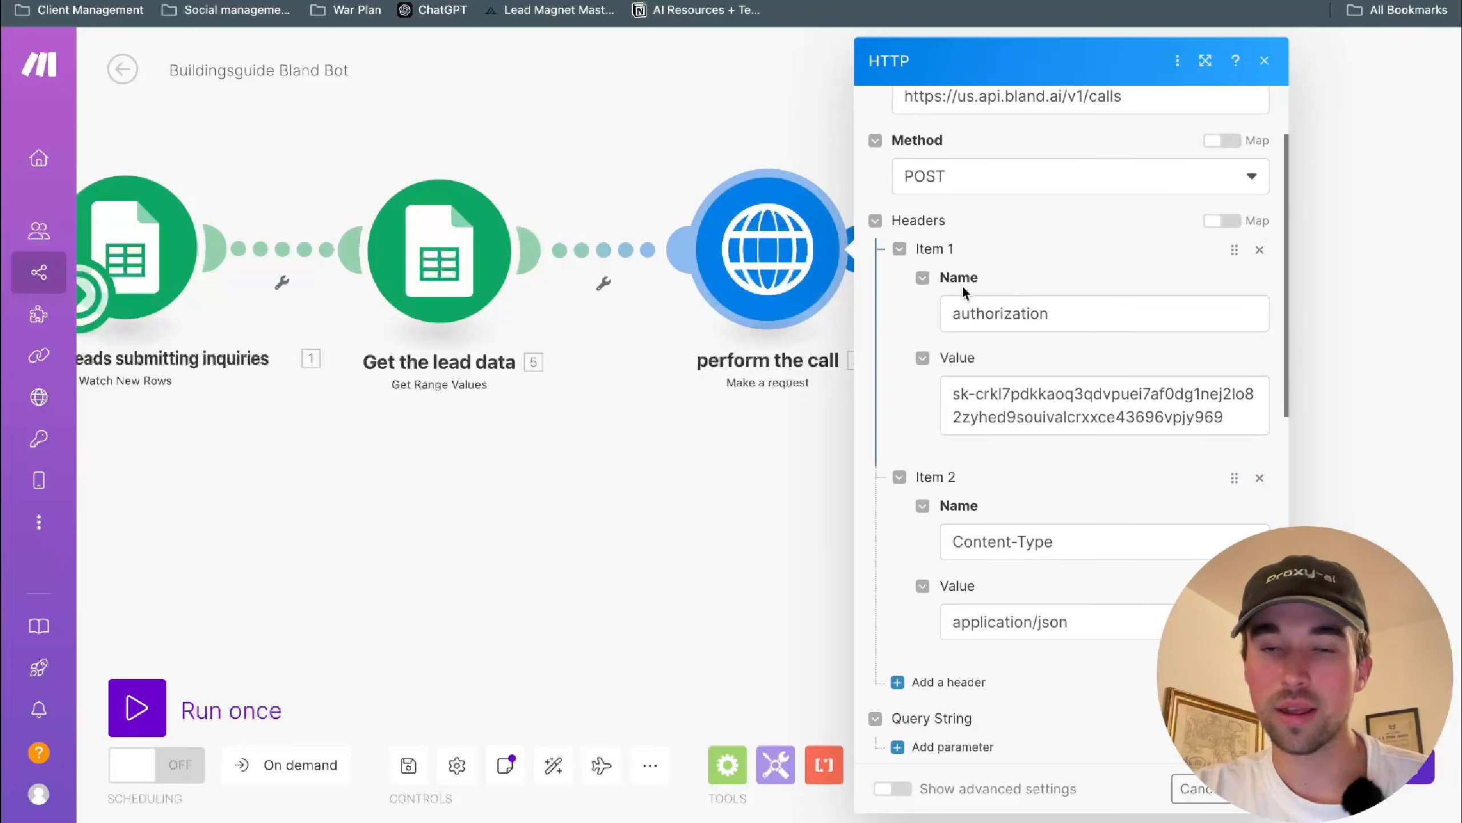
pyautogui.moveTo(951, 311); pyautogui.dragTo(1075, 311)
pyautogui.click(1075, 312)
pyautogui.scroll(-1, 1090, 346)
pyautogui.click(1075, 283)
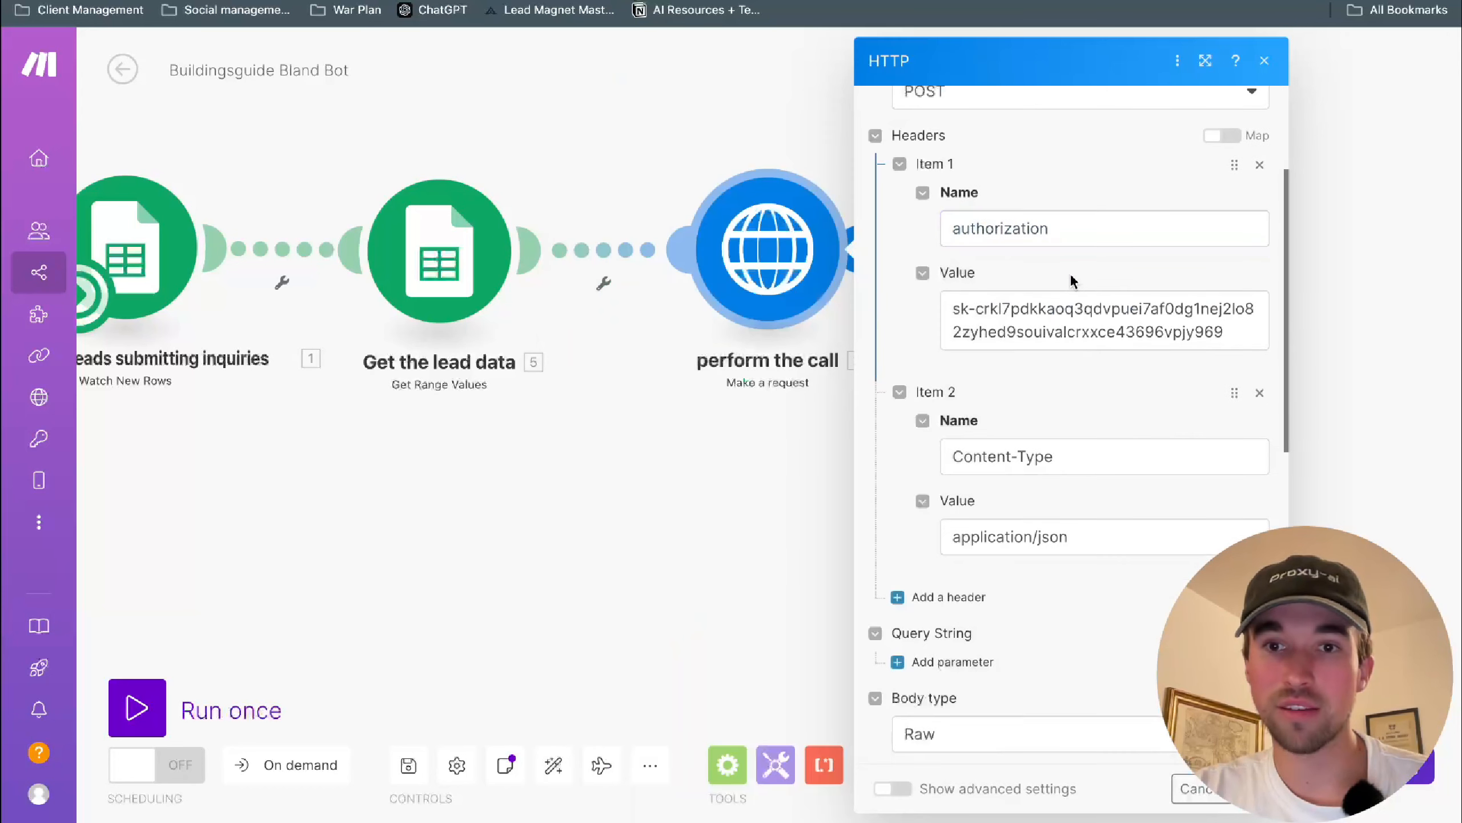
pyautogui.moveTo(950, 311); pyautogui.dragTo(1218, 344)
pyautogui.click(1218, 344)
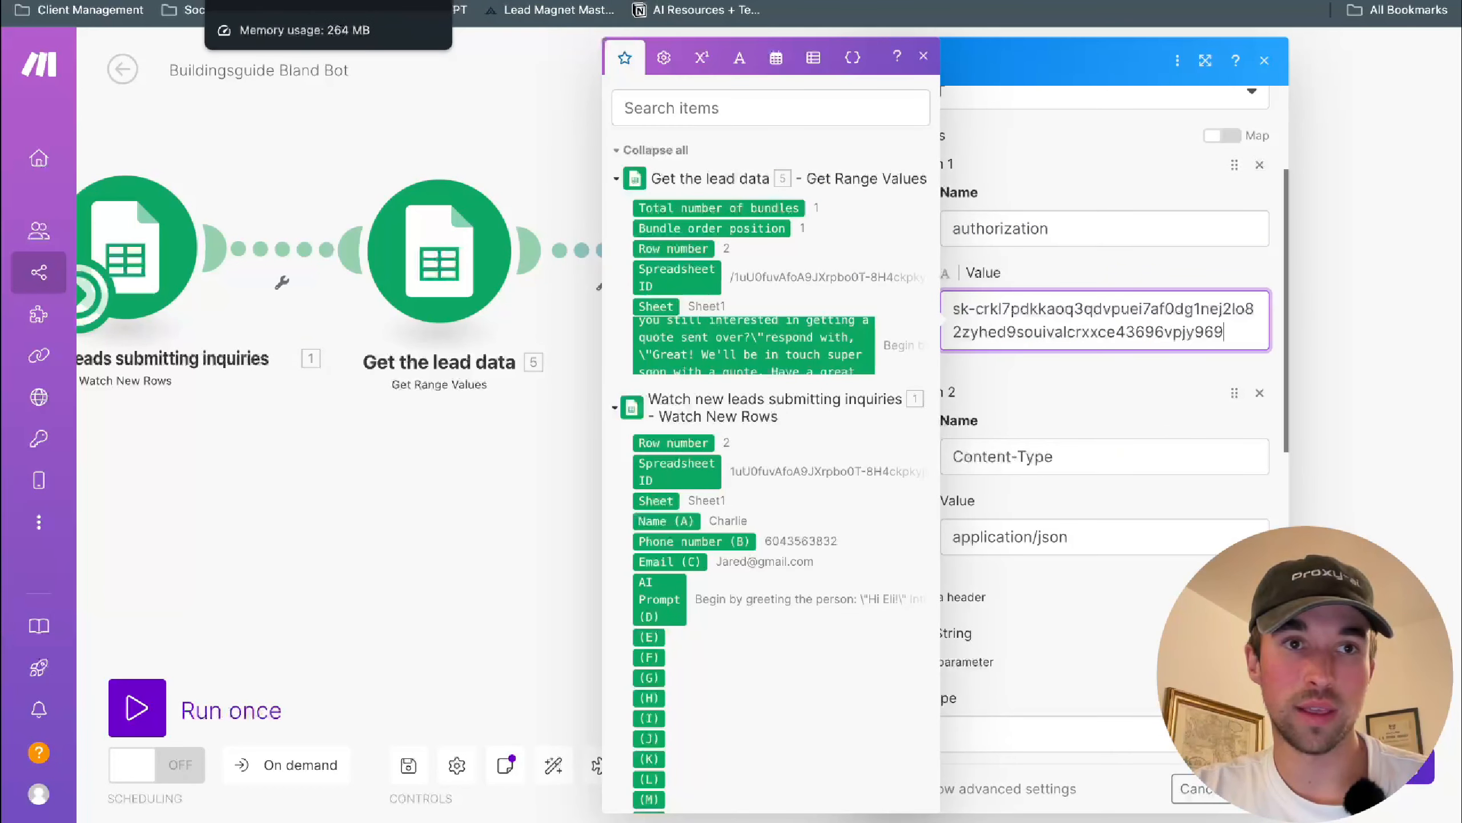
# - Return to Bland AI's cURL code and examine the Content-Type and Authorization header lines
pyautogui.click(259, 1)
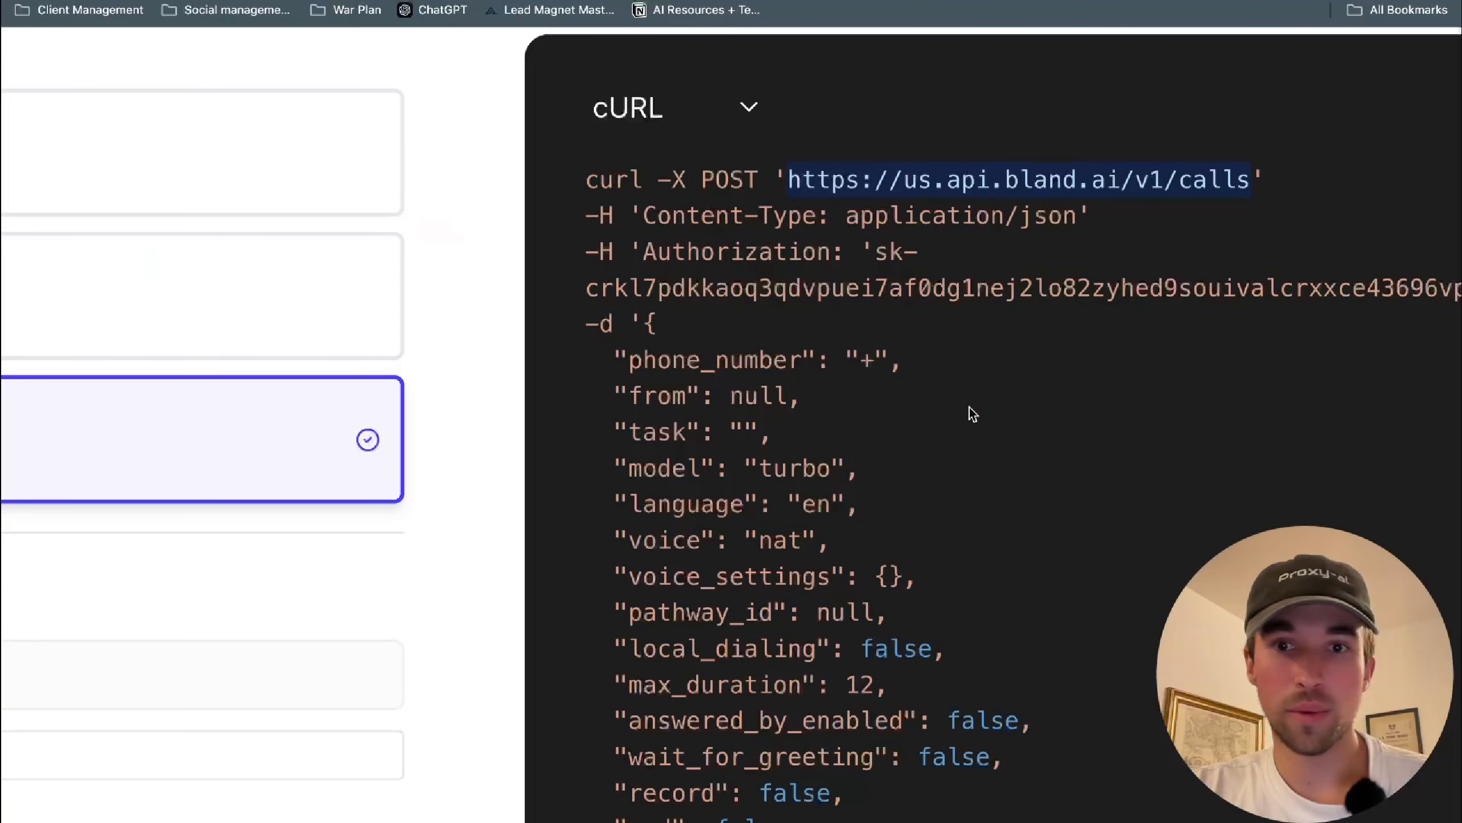
pyautogui.scroll(-1, 912, 377)
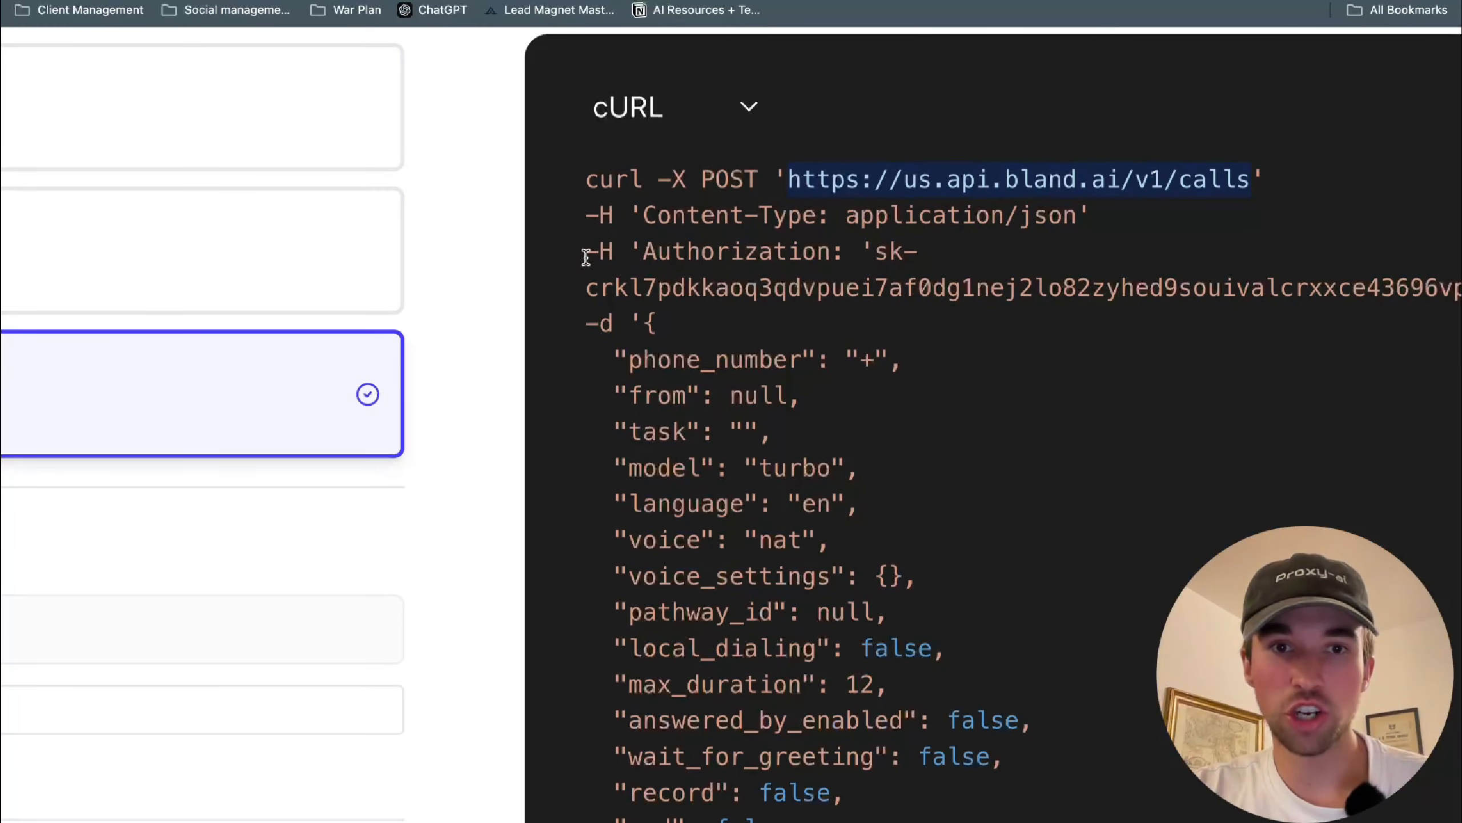
pyautogui.moveTo(586, 215); pyautogui.dragTo(626, 254)
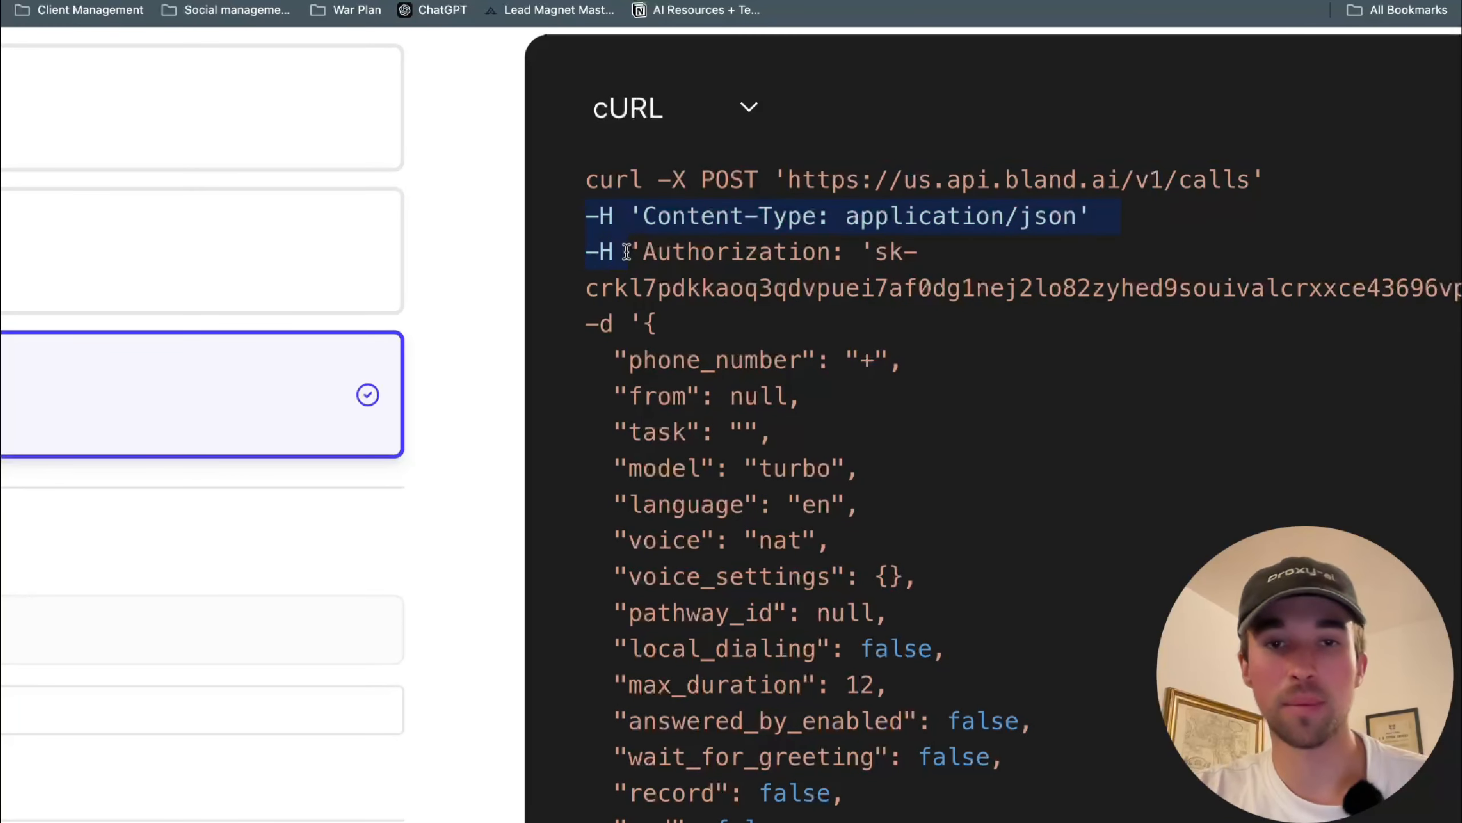
# - Compare the Authorization header name in Bland AI's cURL code with the first header's name in Make's HTTP module
pyautogui.click(765, 285)
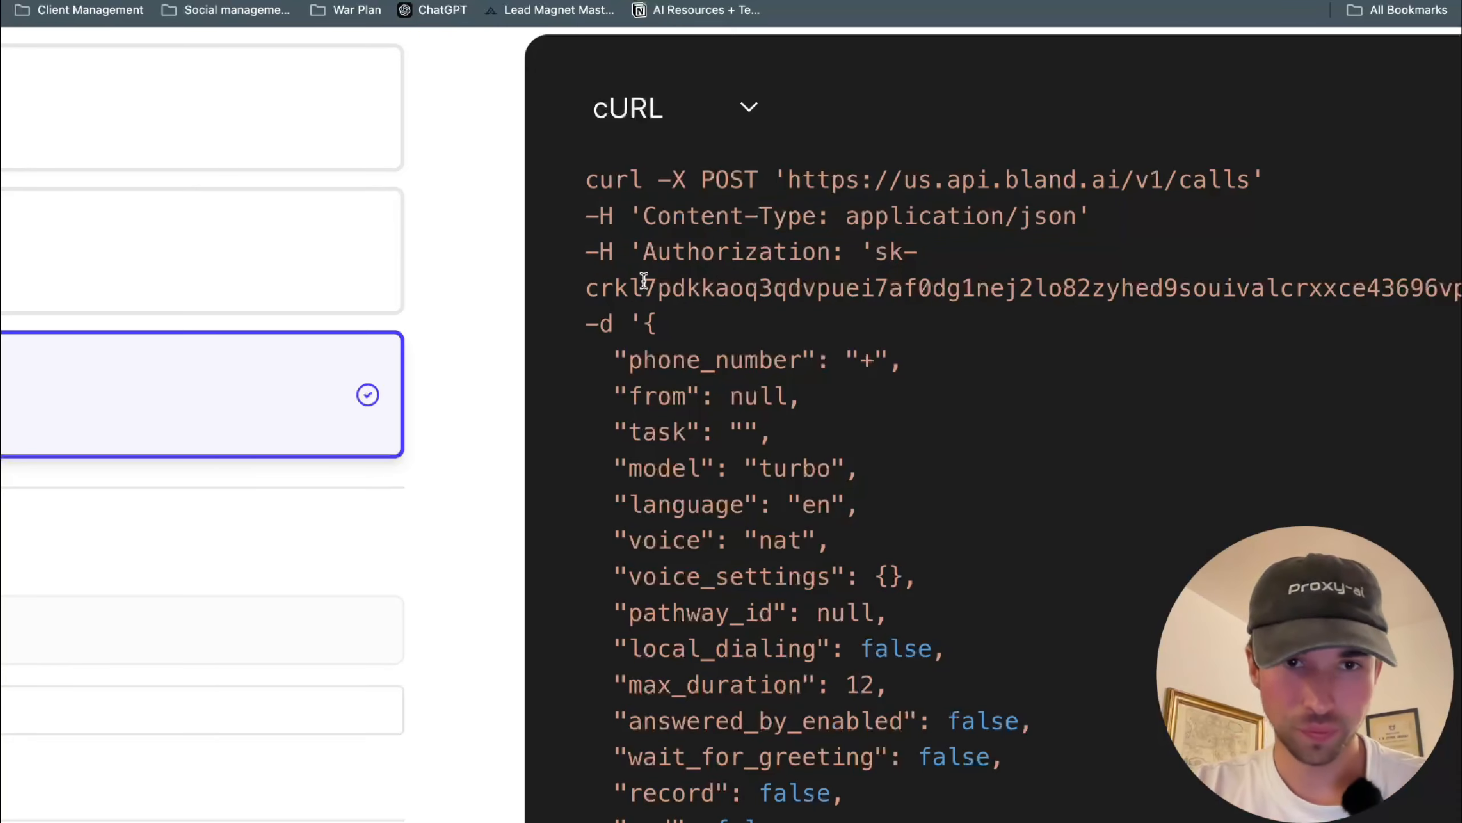
pyautogui.moveTo(639, 255); pyautogui.dragTo(831, 263)
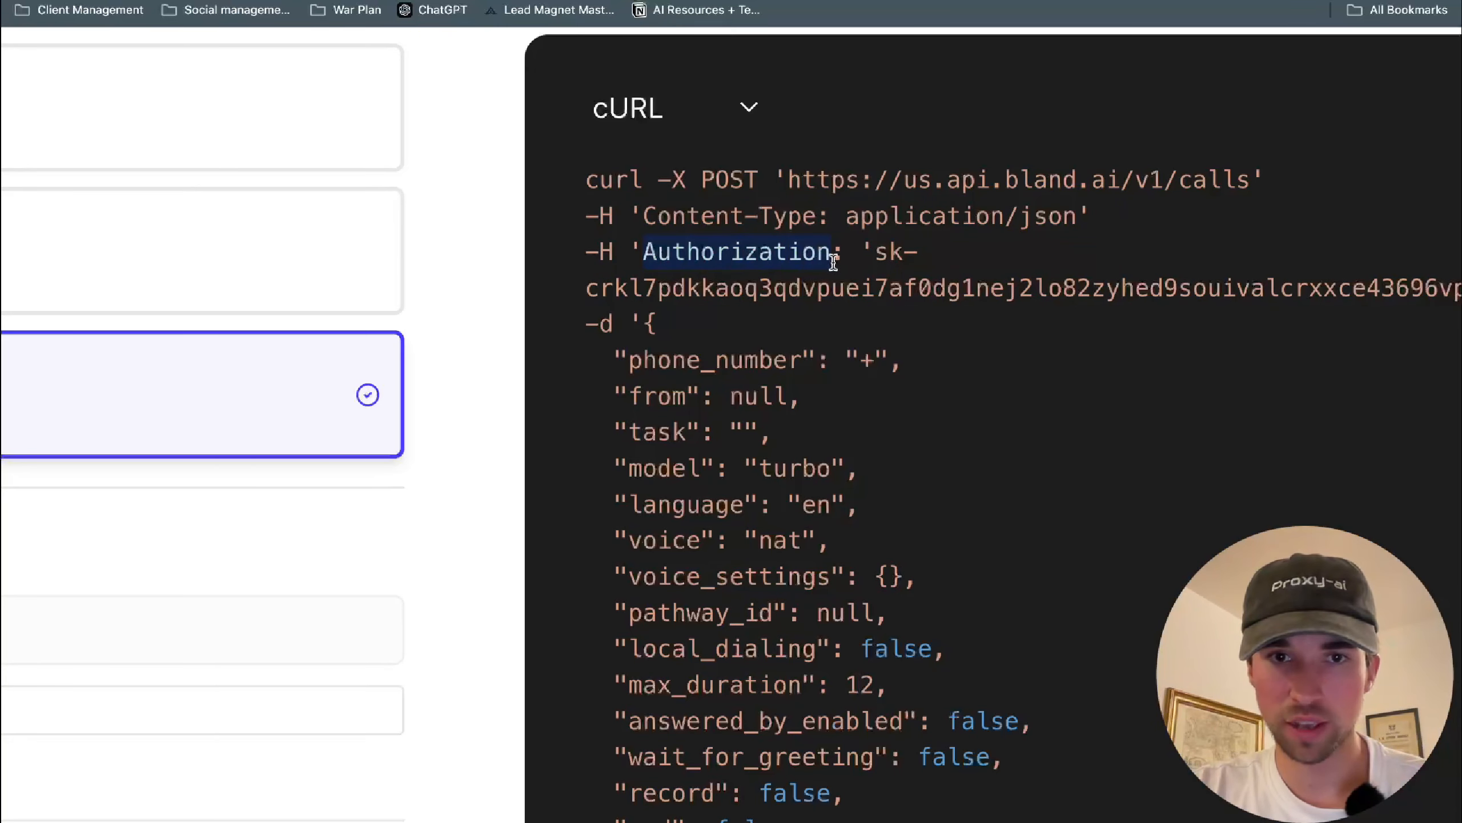
pyautogui.click(833, 263)
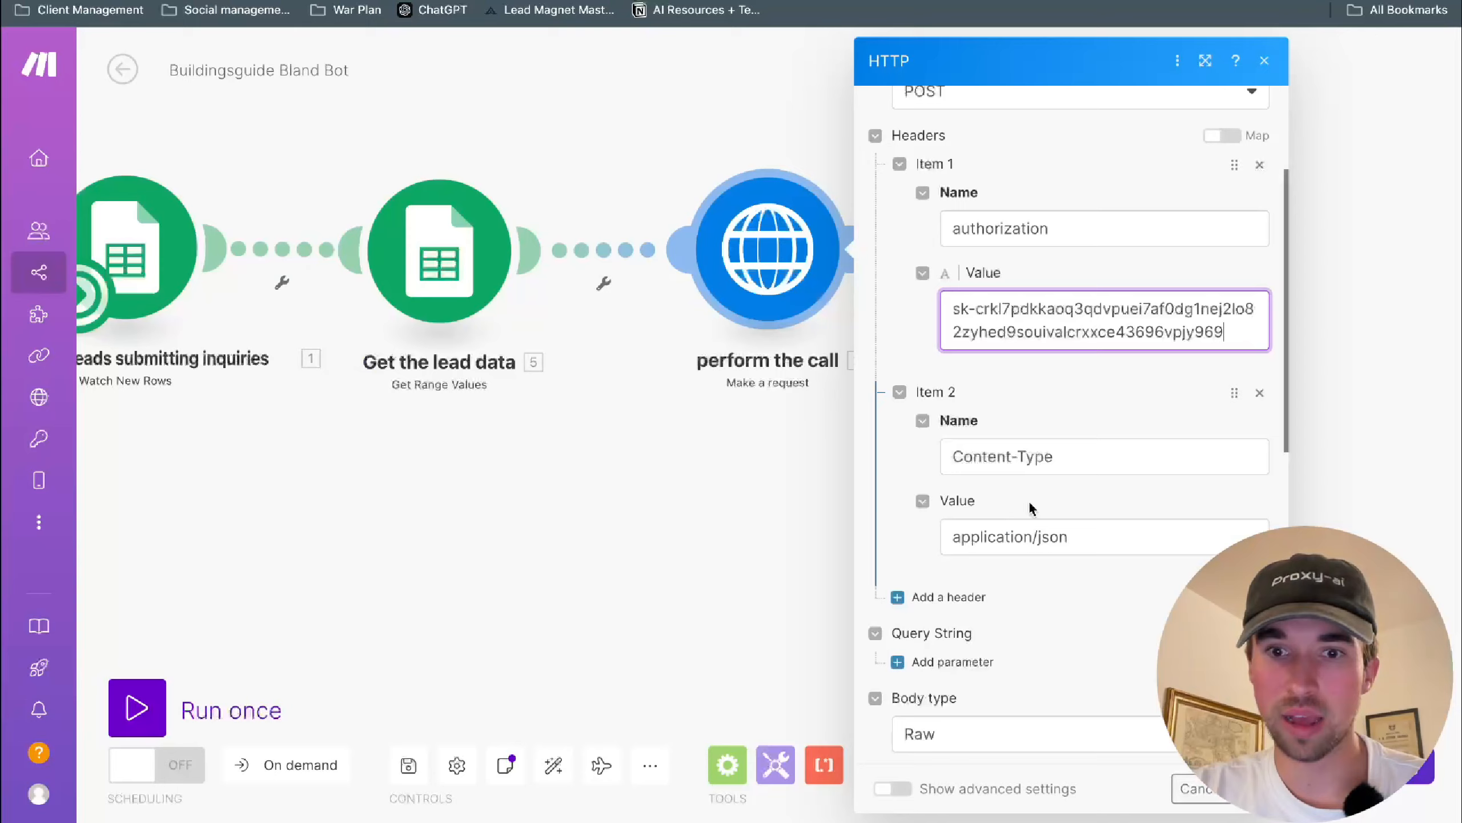
pyautogui.scroll(2, 991, 519)
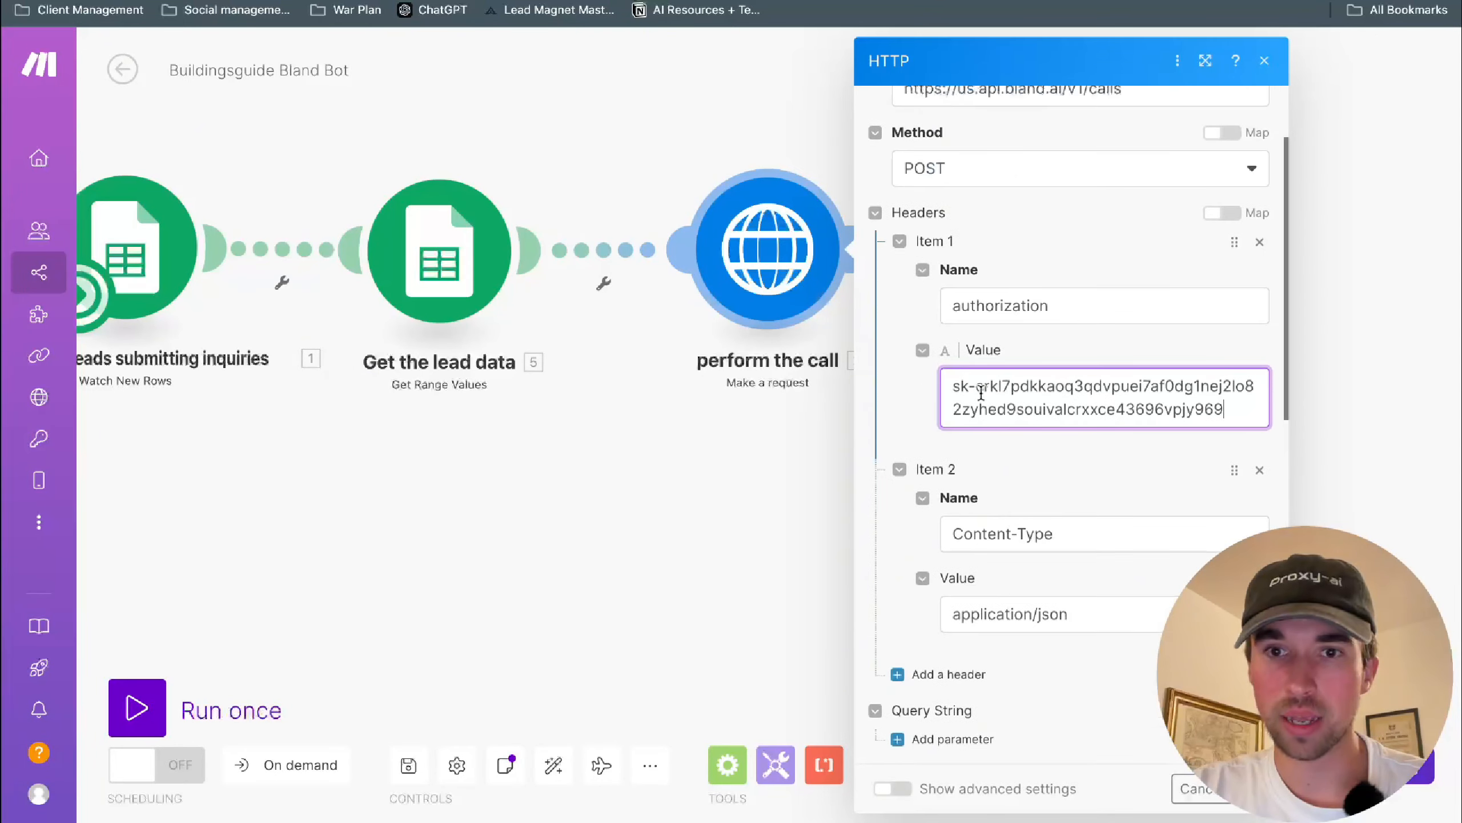
pyautogui.click(949, 309)
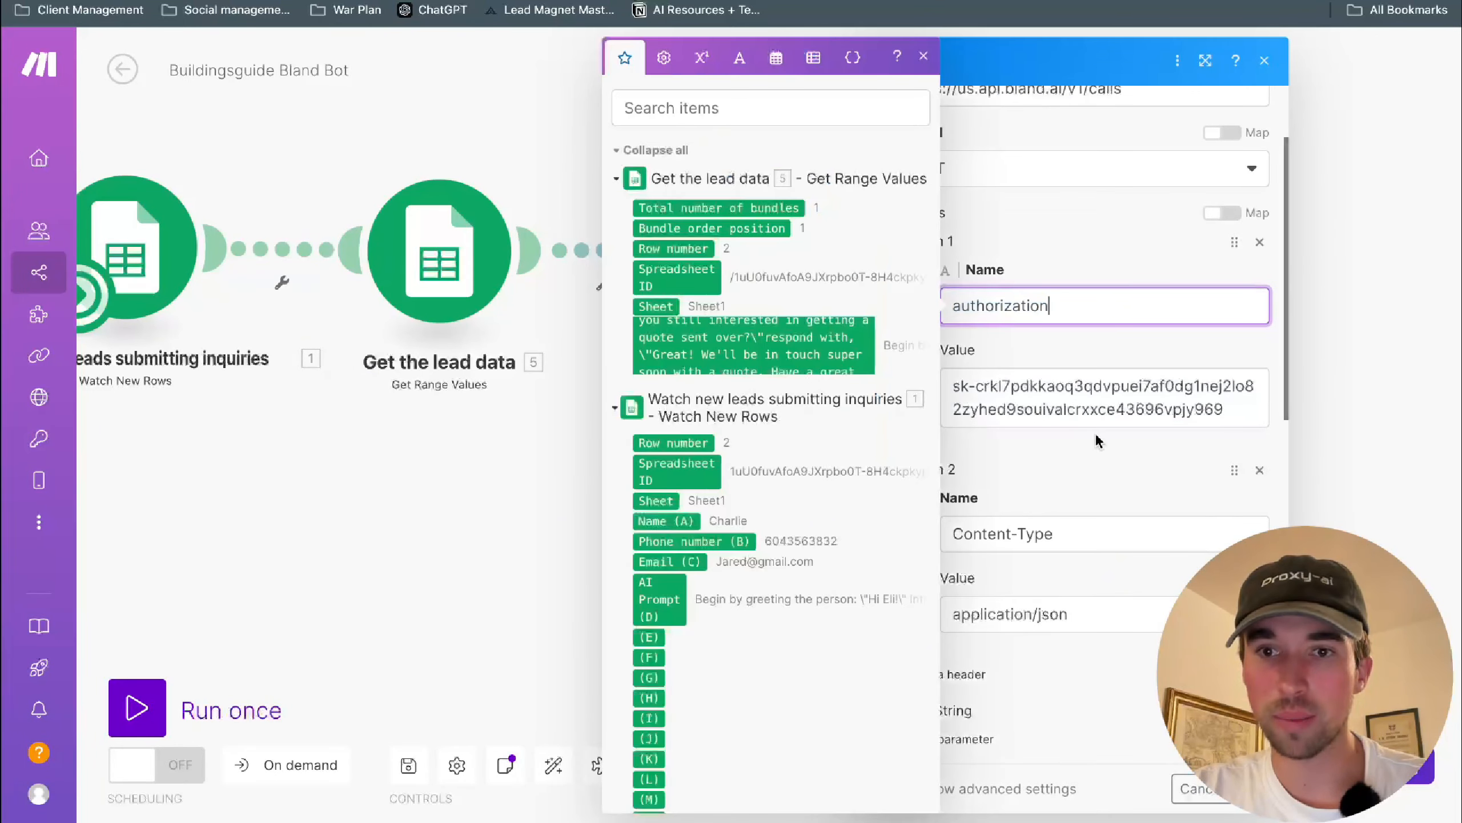
pyautogui.scroll(-2, 1096, 441)
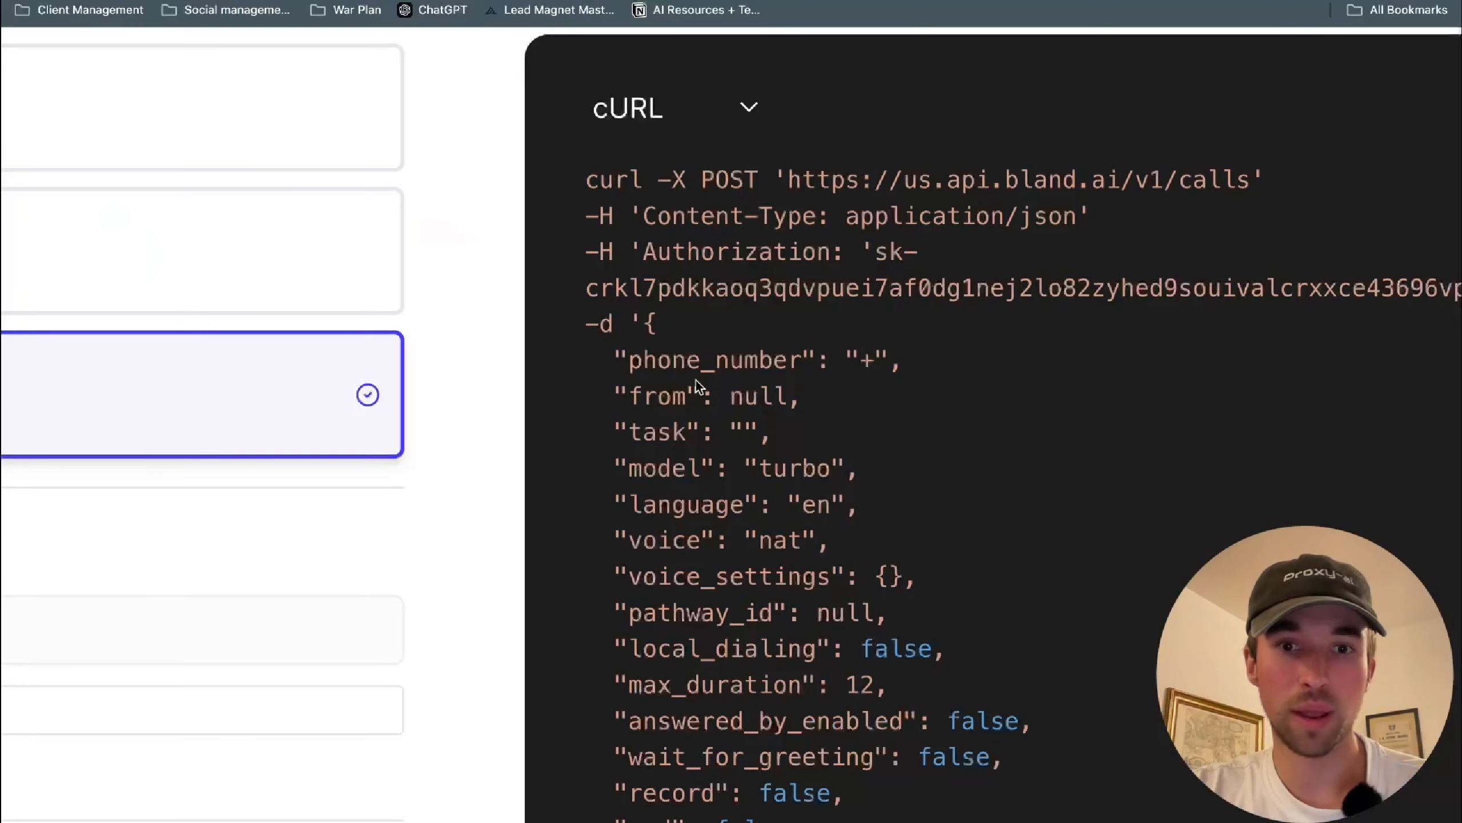
# - Return to Bland AI's cURL code and examine the API key value on the Authorization line
pyautogui.scroll(-2, 696, 379)
pyautogui.hscroll(1, 695, 380)
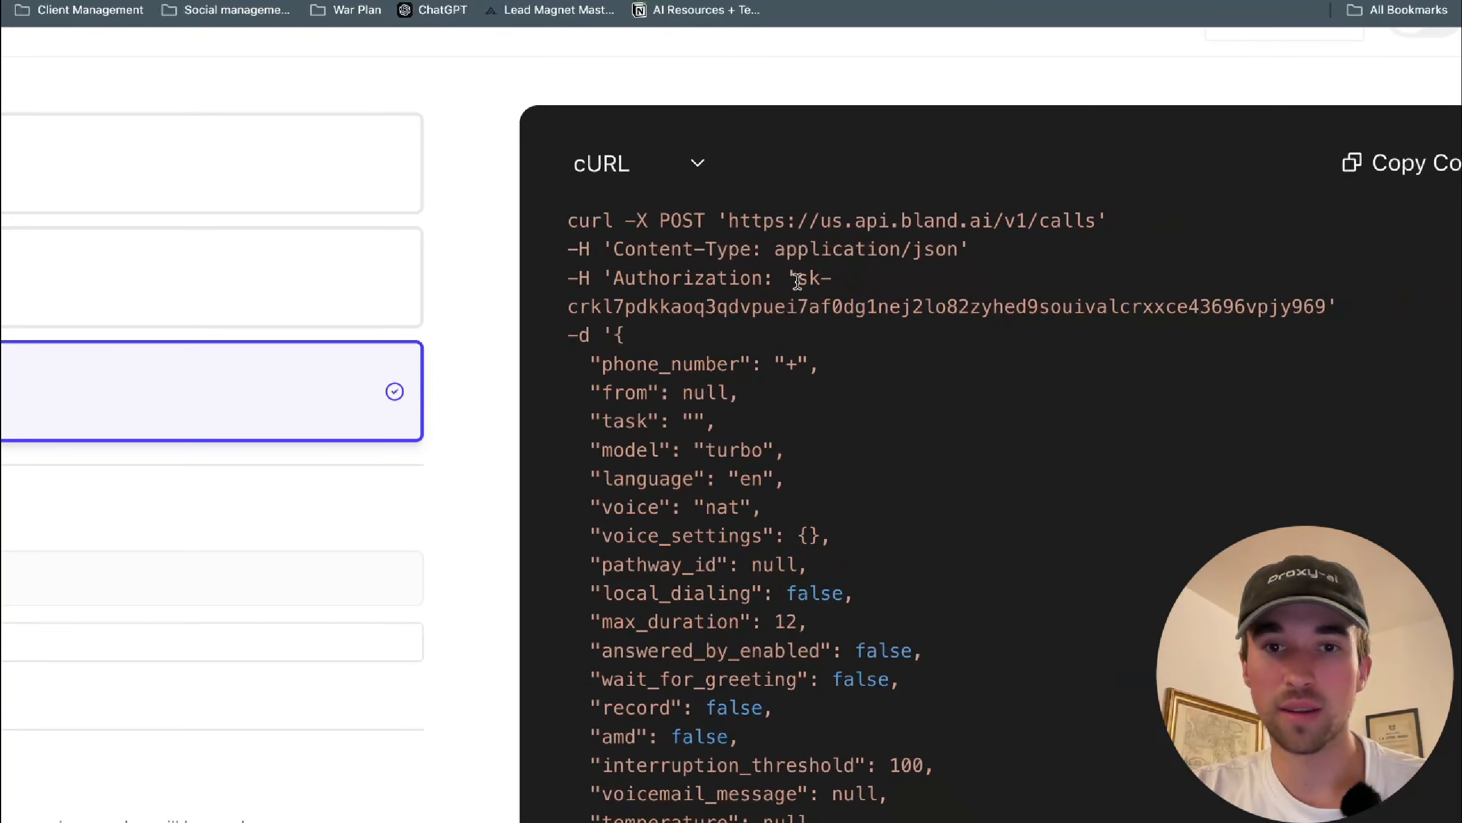
pyautogui.moveTo(797, 281); pyautogui.dragTo(1332, 313)
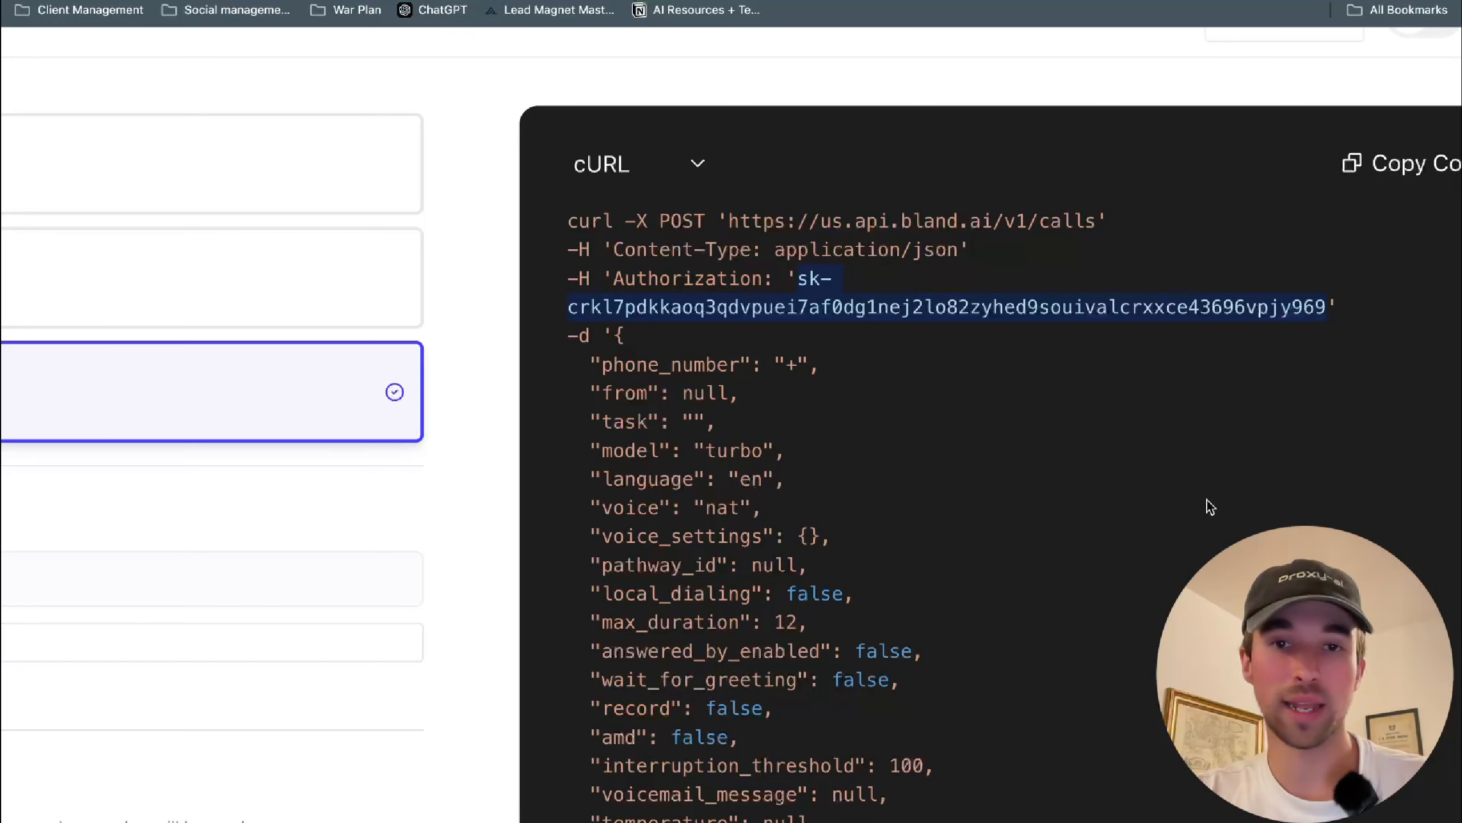
pyautogui.click(893, 358)
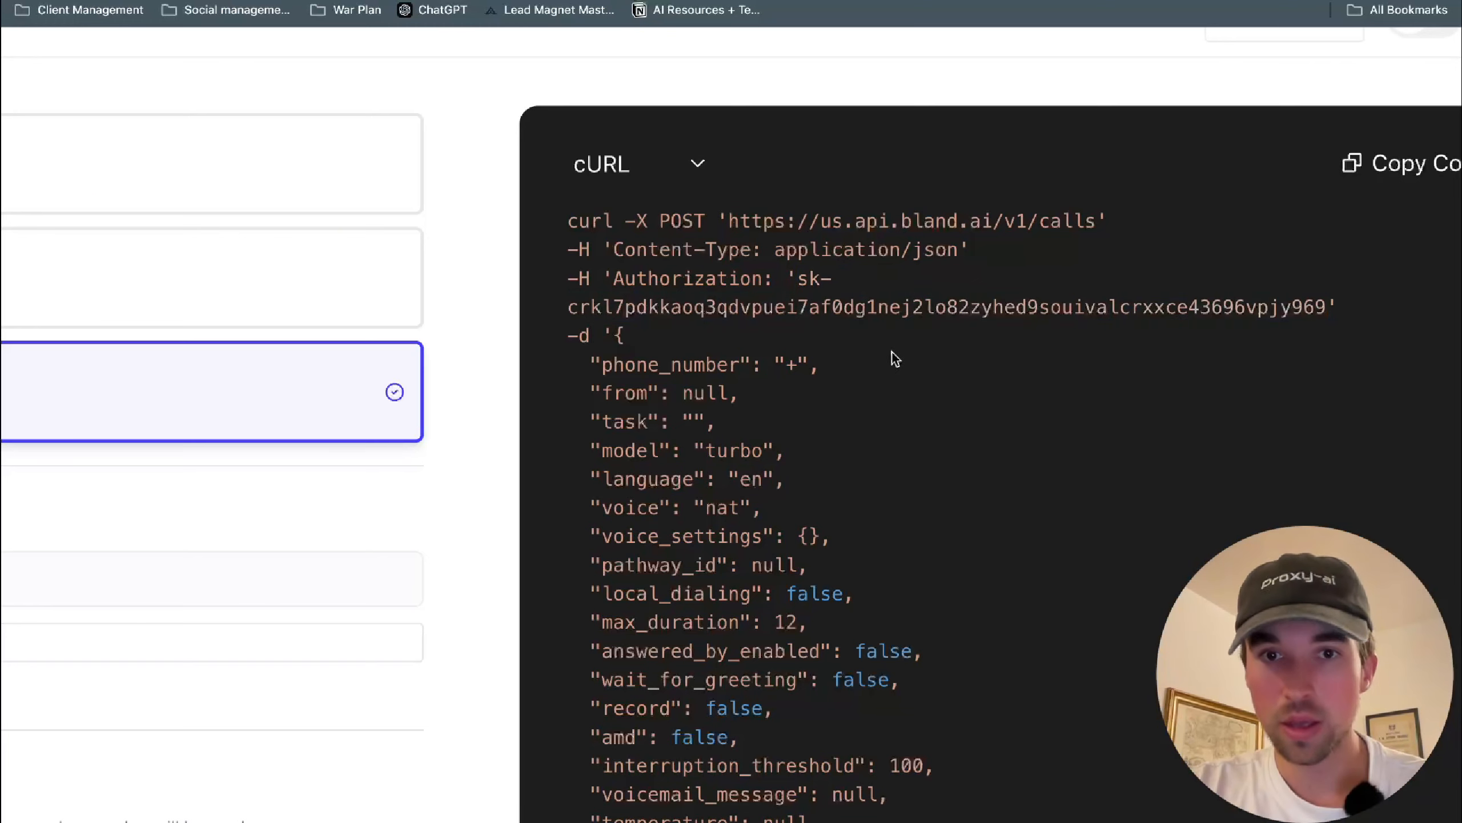
pyautogui.moveTo(802, 279); pyautogui.dragTo(966, 339)
pyautogui.click(735, 298)
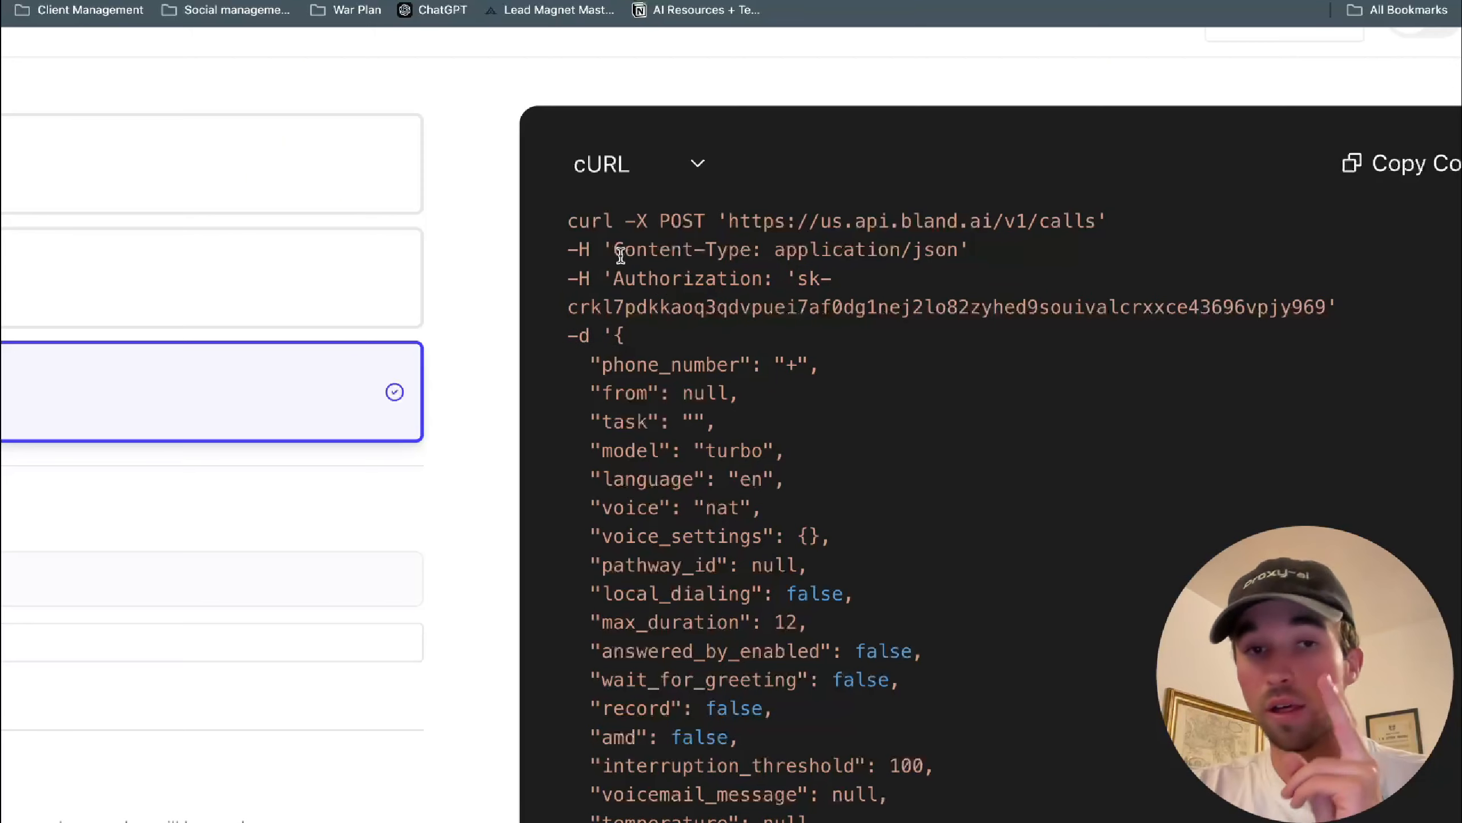
# - Compare the Content-Type header in the cURL code with the name and value of header Item 2 in Make's HTTP module
pyautogui.moveTo(614, 249); pyautogui.dragTo(753, 254)
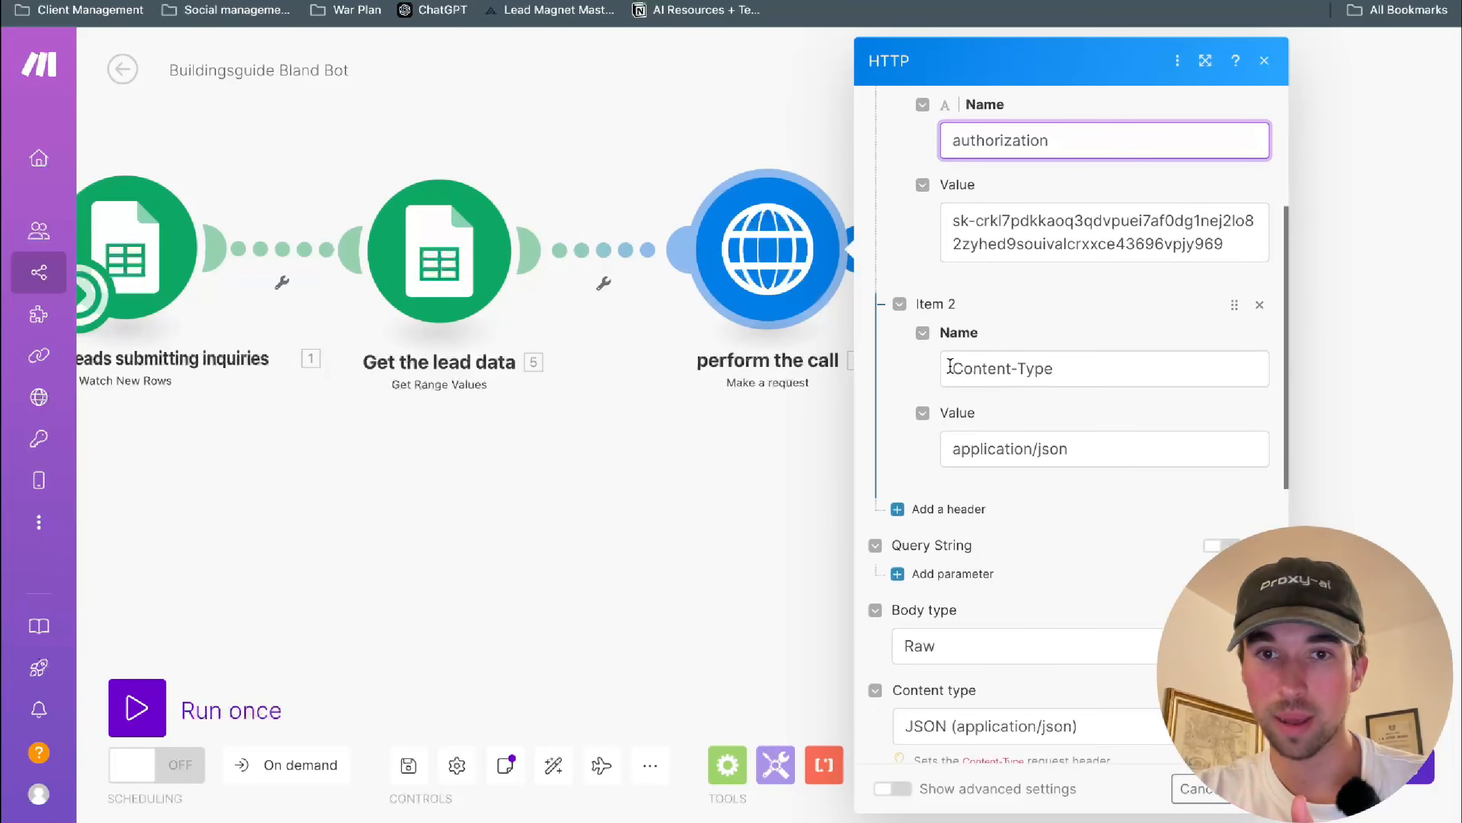
pyautogui.moveTo(950, 368); pyautogui.dragTo(1144, 451)
pyautogui.click(1145, 451)
pyautogui.click(1129, 429)
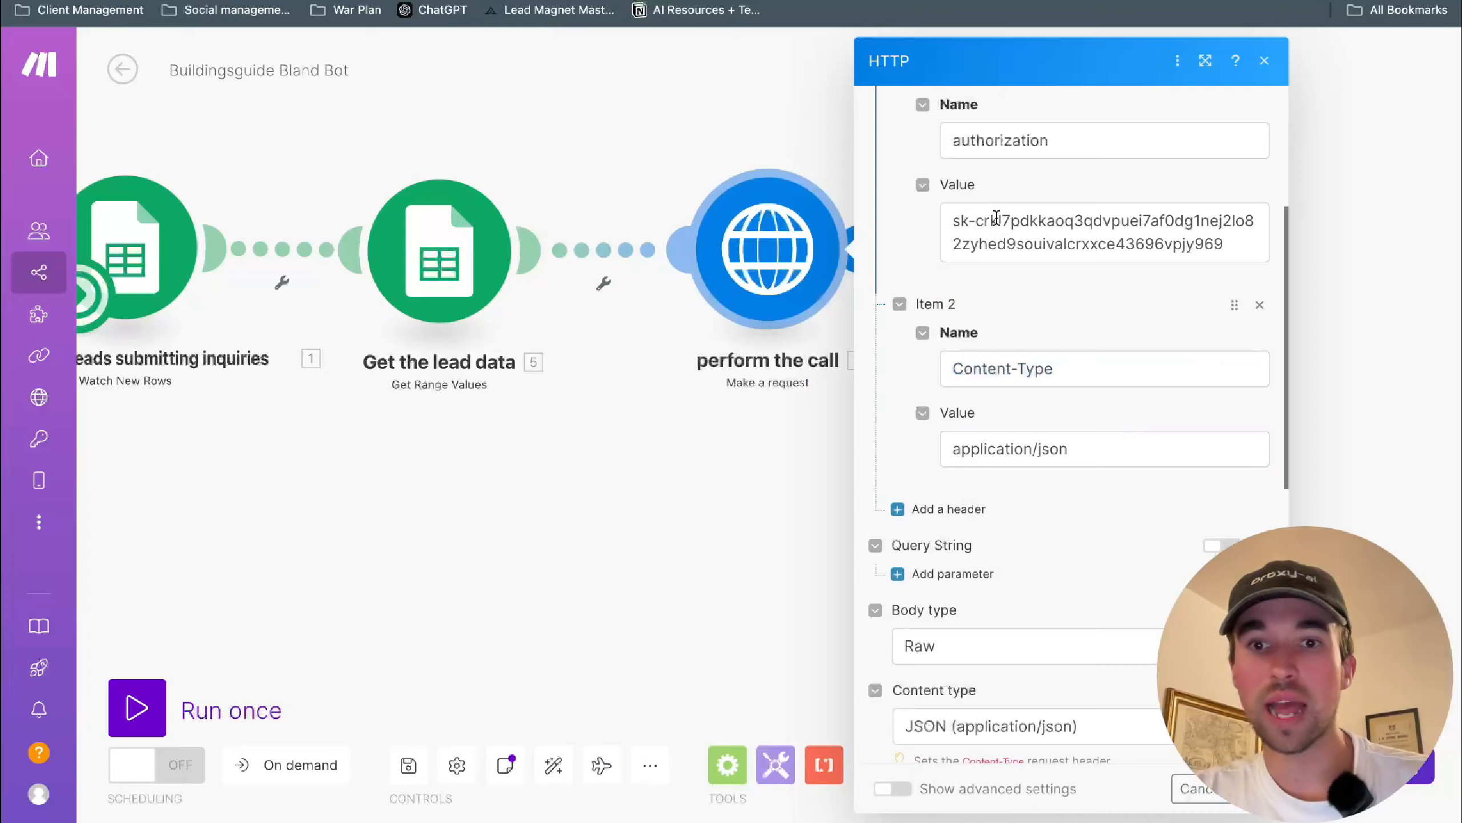
pyautogui.scroll(1, 975, 356)
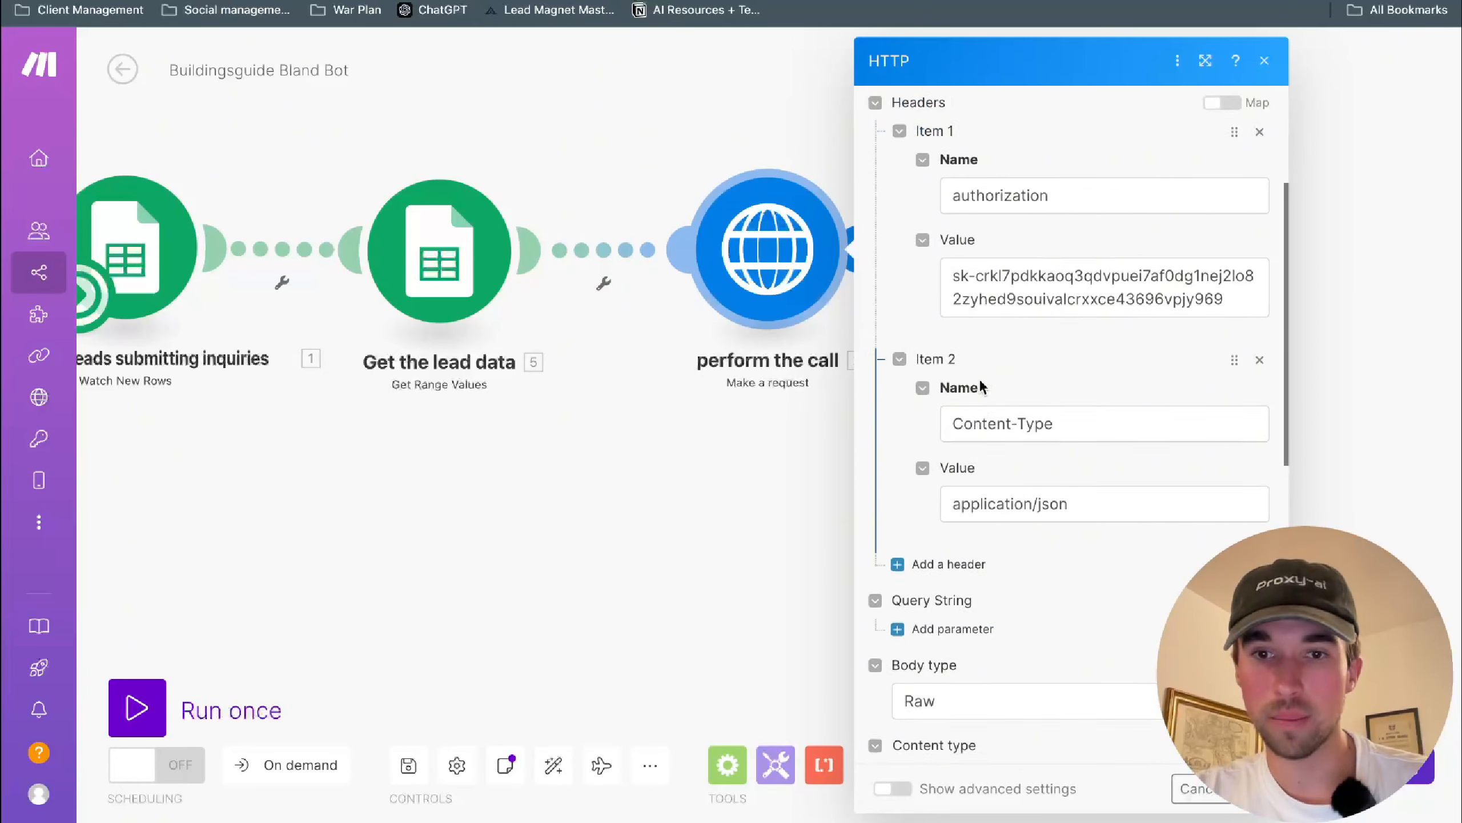
# - Set the HTTP module's Body type to Raw and its Content type to JSON (application/json)
pyautogui.scroll(-1, 1062, 385)
pyautogui.scroll(-1, 1117, 537)
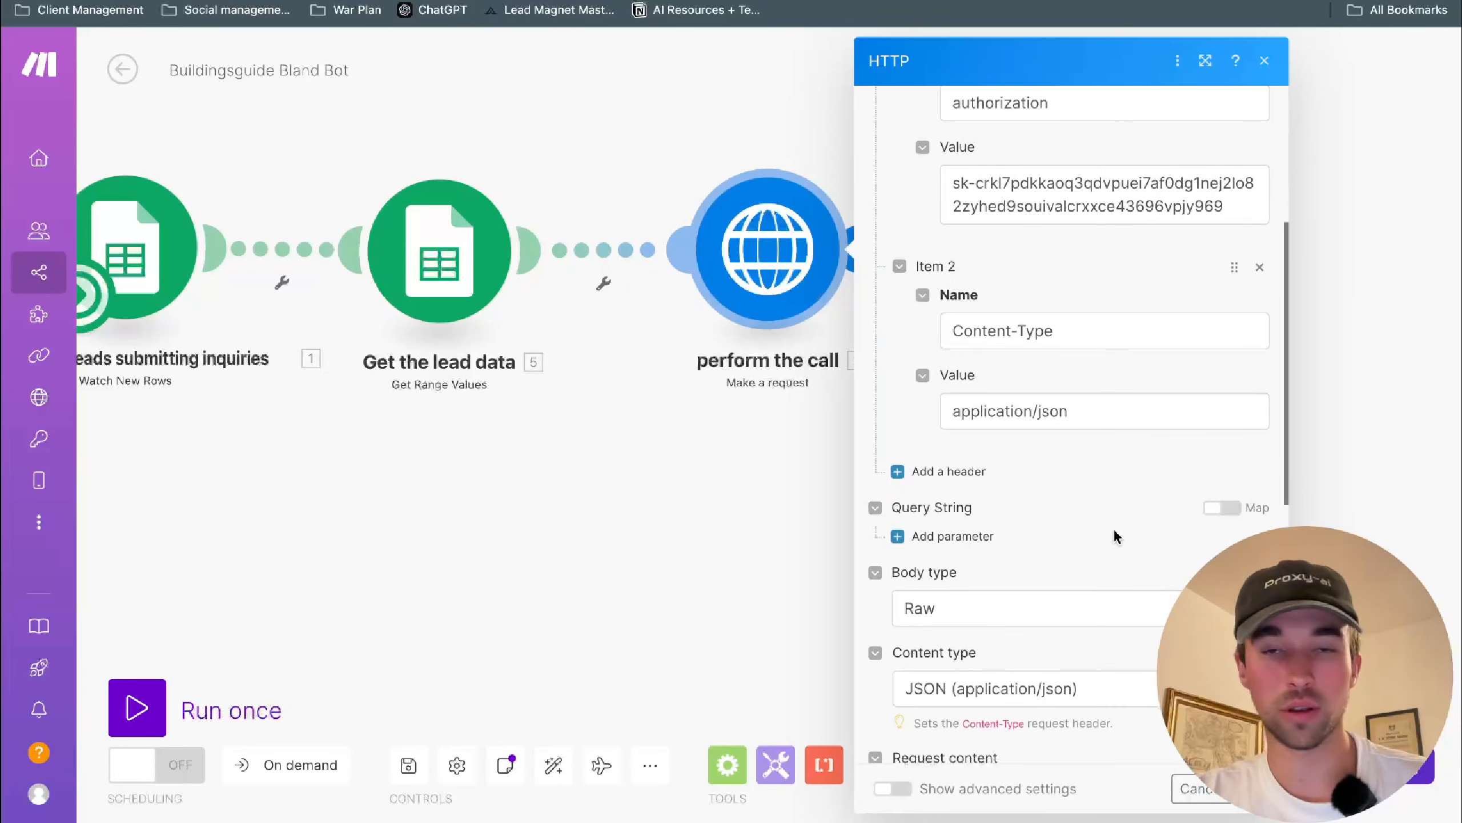
pyautogui.scroll(-1, 1114, 531)
pyautogui.scroll(-2, 1121, 517)
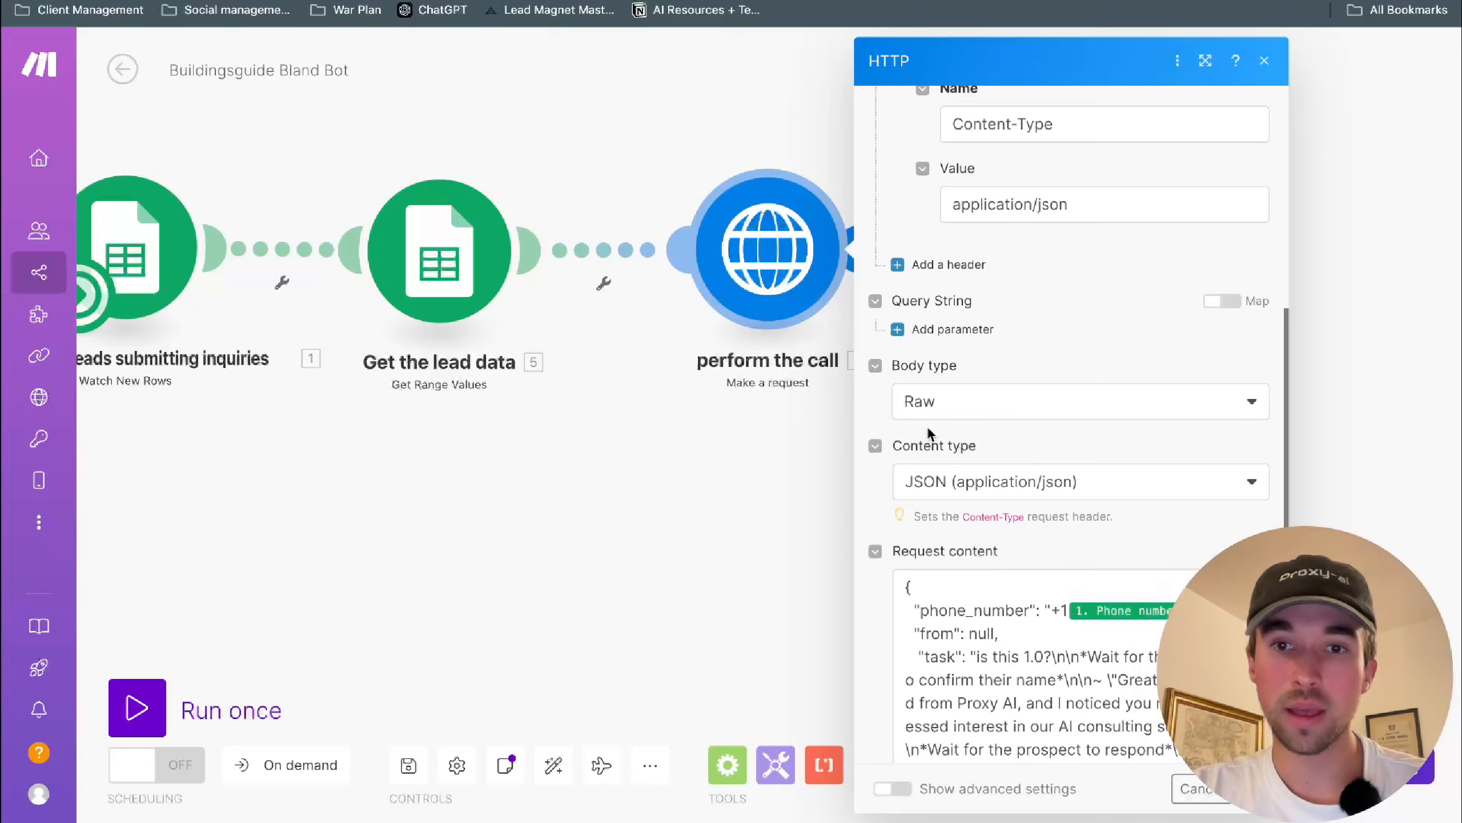
pyautogui.click(966, 405)
pyautogui.click(943, 471)
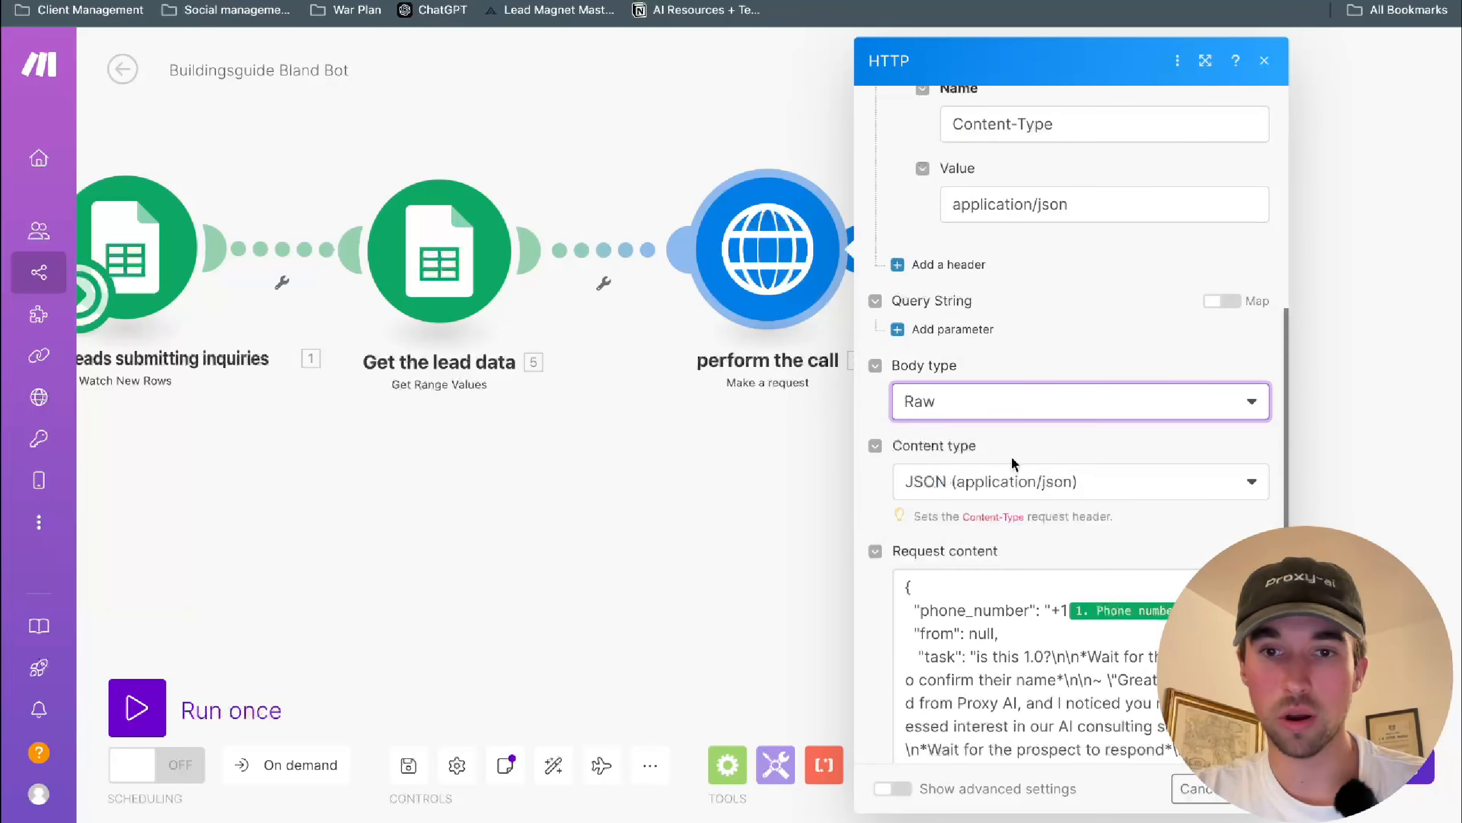
pyautogui.scroll(-1, 1081, 495)
pyautogui.click(1072, 420)
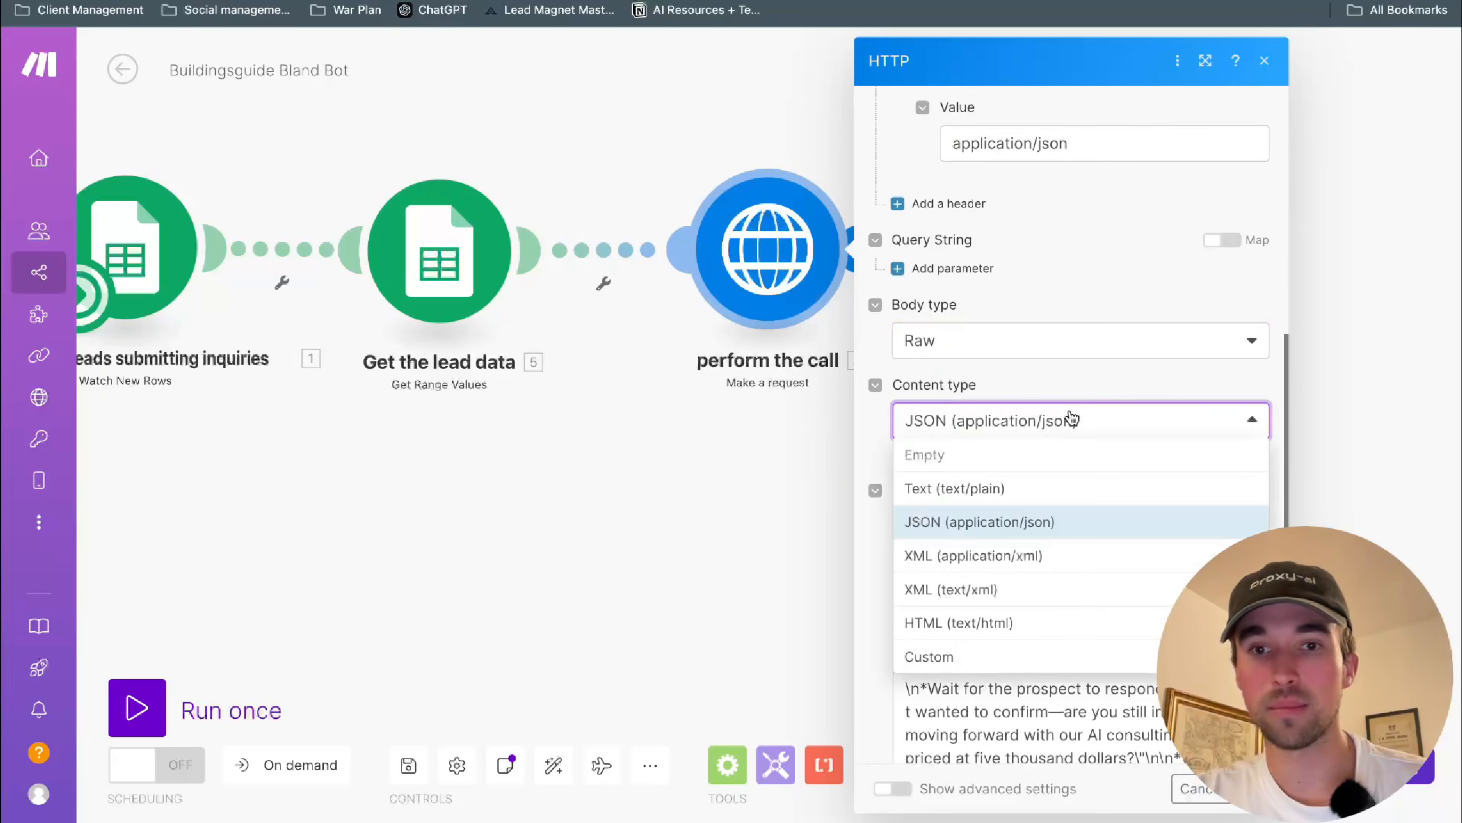
pyautogui.click(966, 523)
# - Locate the HTTP module's Request content and highlight the matching JSON data block in Bland AI's cURL code, from phone_number through calendly
pyautogui.scroll(-1, 1071, 605)
pyautogui.scroll(1, 1071, 605)
pyautogui.scroll(-4, 1048, 346)
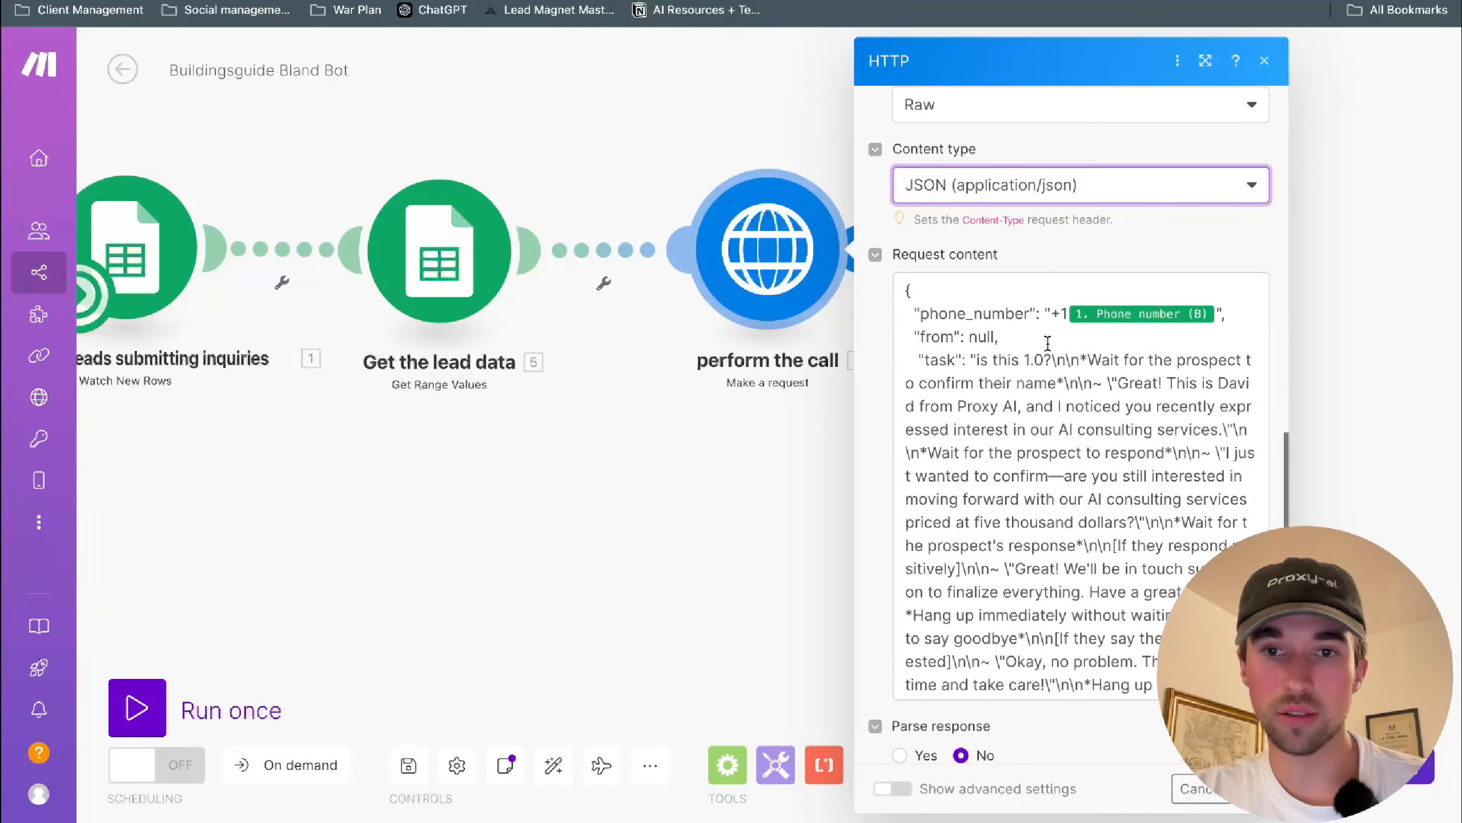
pyautogui.scroll(2, 997, 475)
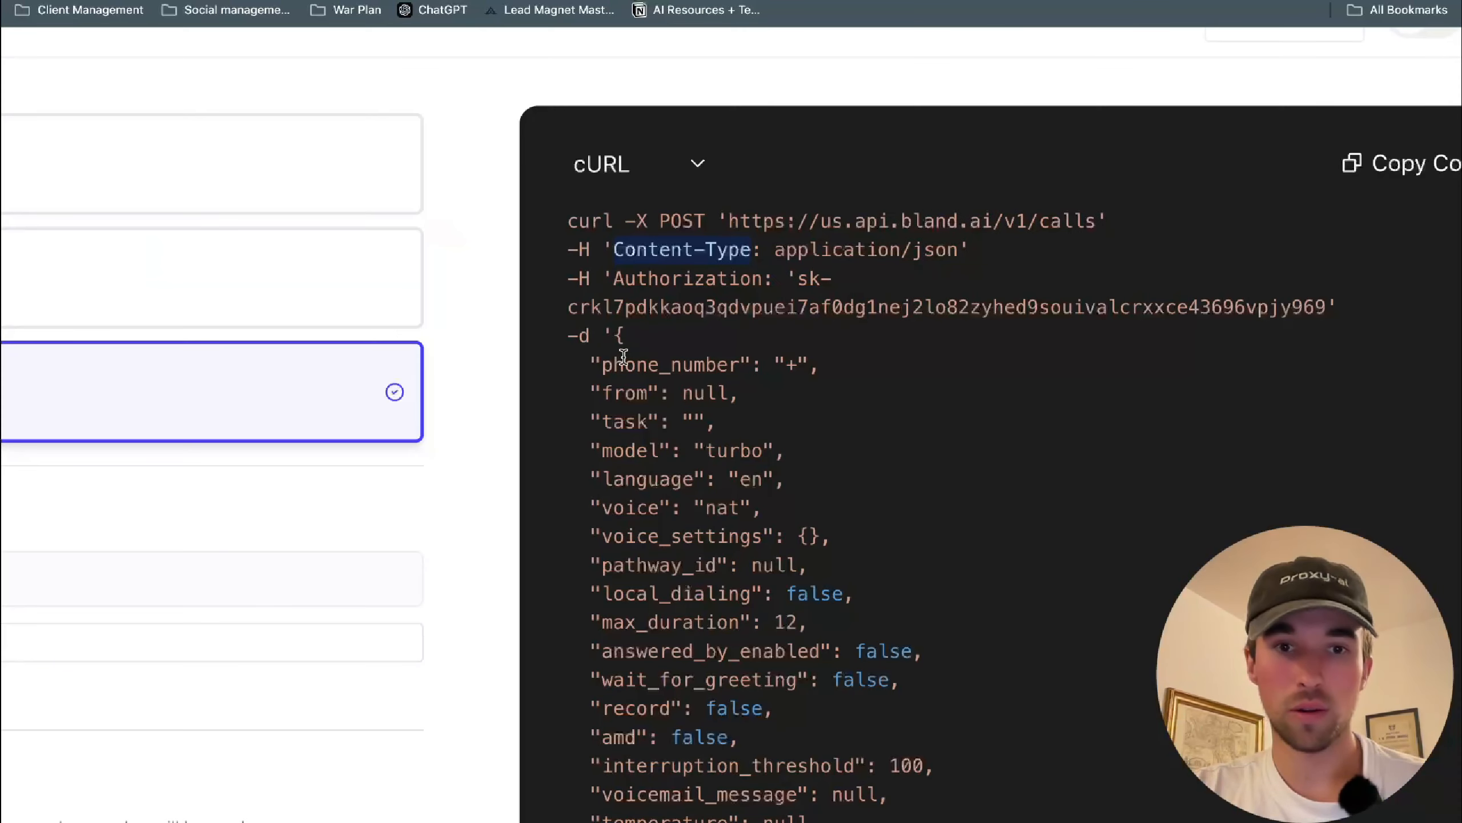
pyautogui.moveTo(616, 344); pyautogui.dragTo(859, 820)
pyautogui.scroll(-3, 892, 737)
pyautogui.scroll(-15, 888, 730)
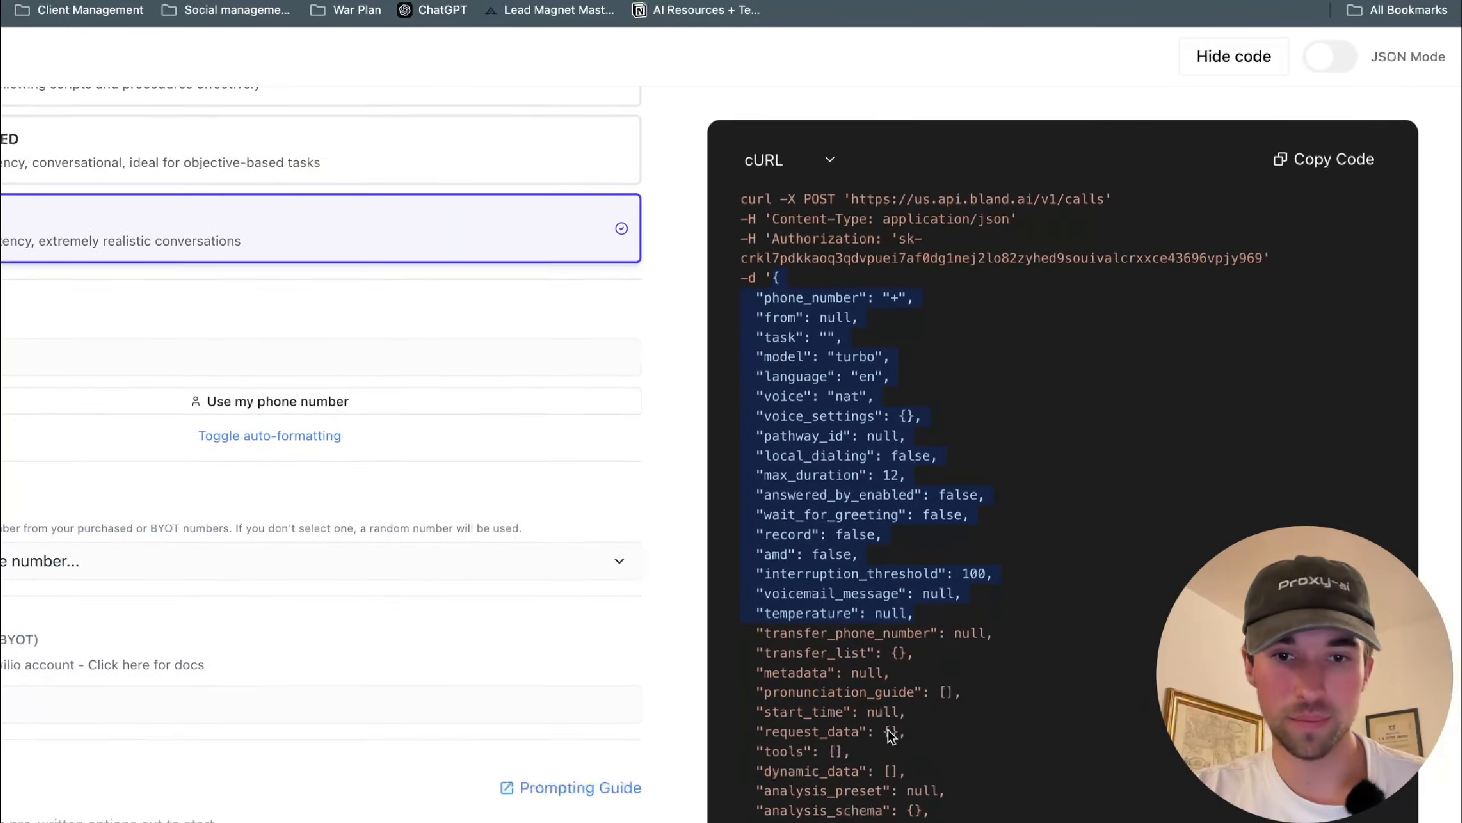
pyautogui.scroll(-12, 889, 730)
pyautogui.scroll(-3, 888, 729)
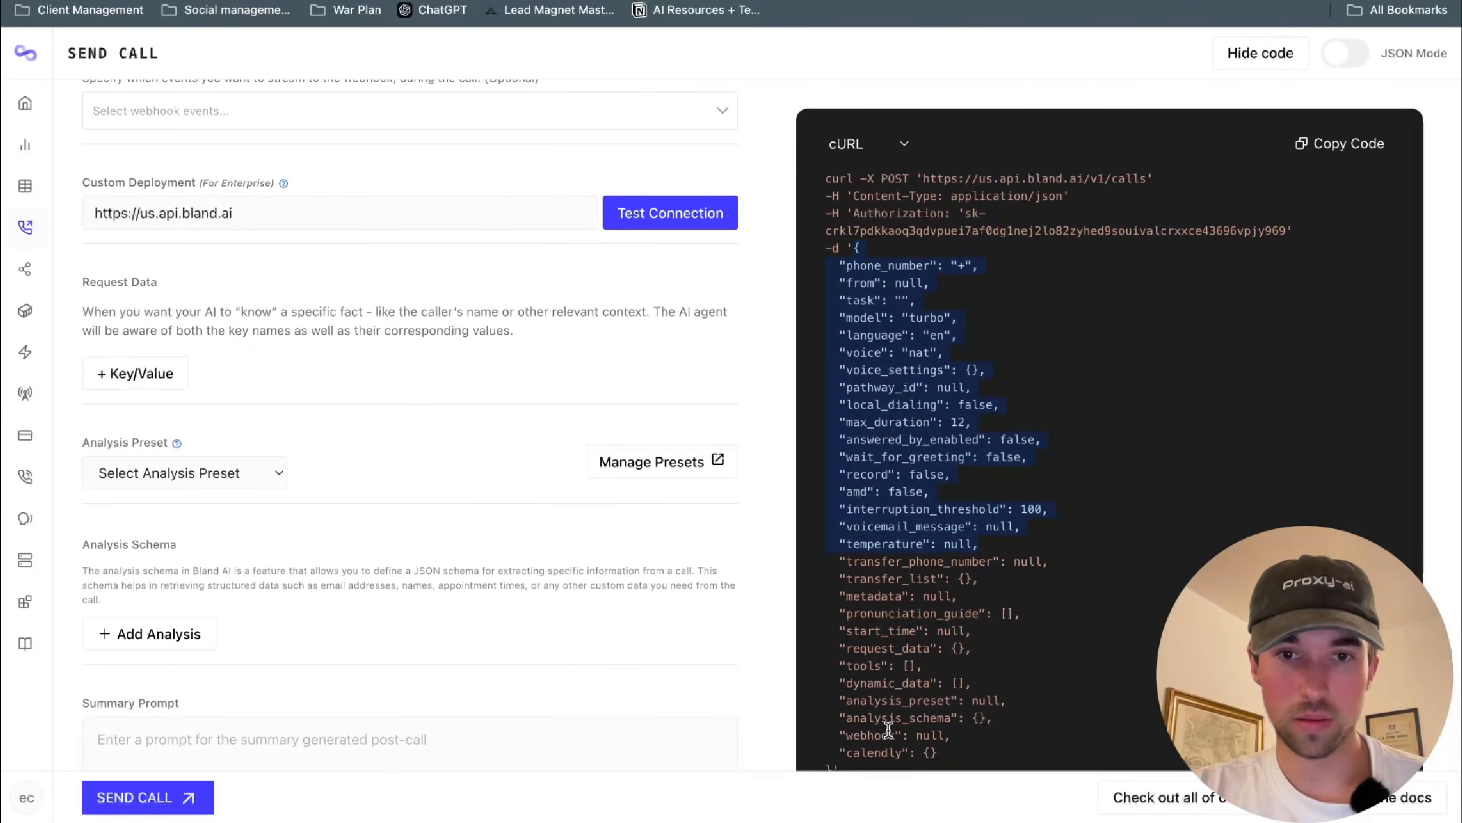
pyautogui.scroll(-8, 886, 729)
pyautogui.moveTo(874, 530); pyautogui.dragTo(865, 696)
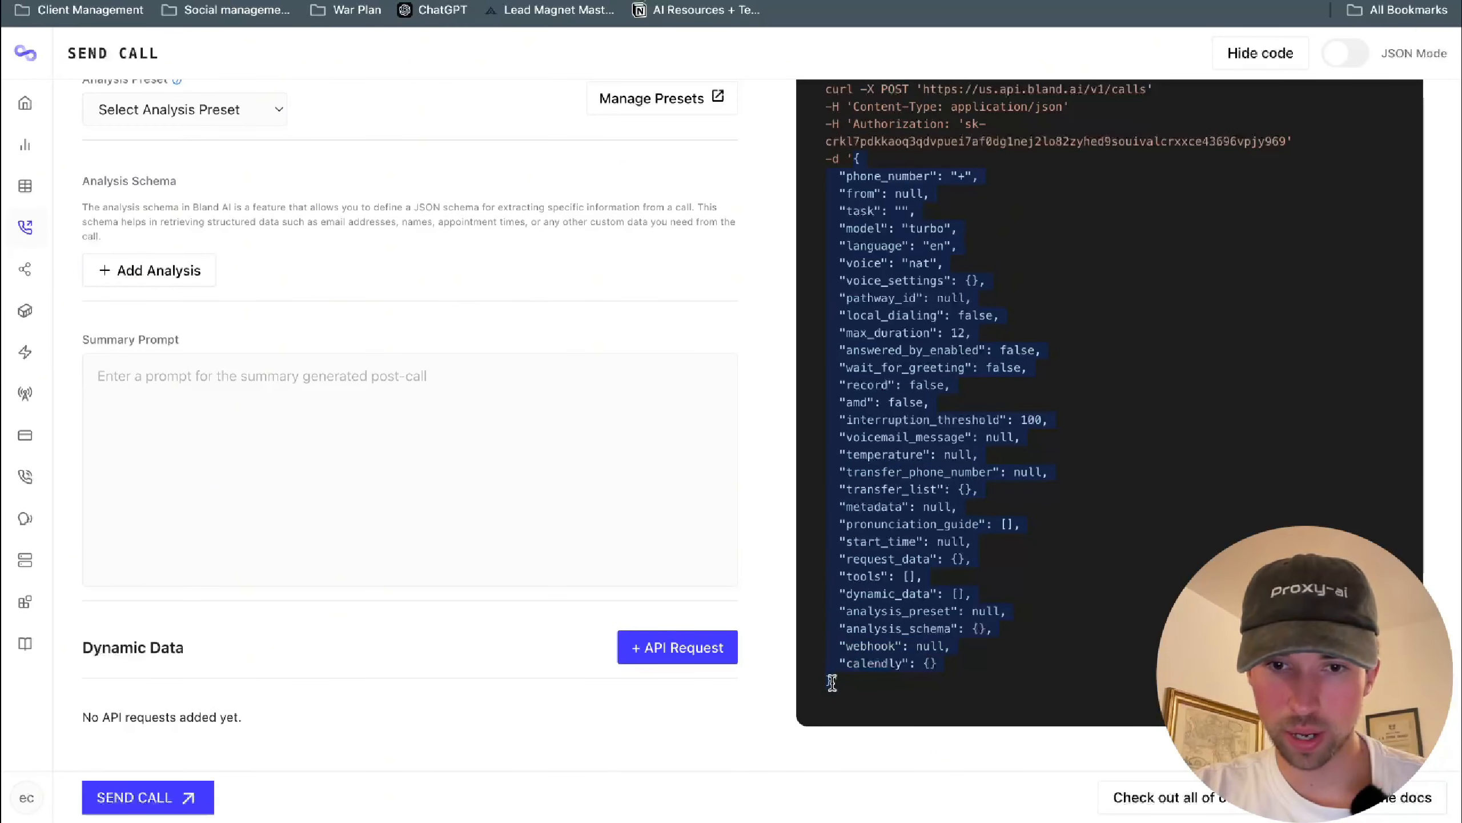
pyautogui.click(1162, 568)
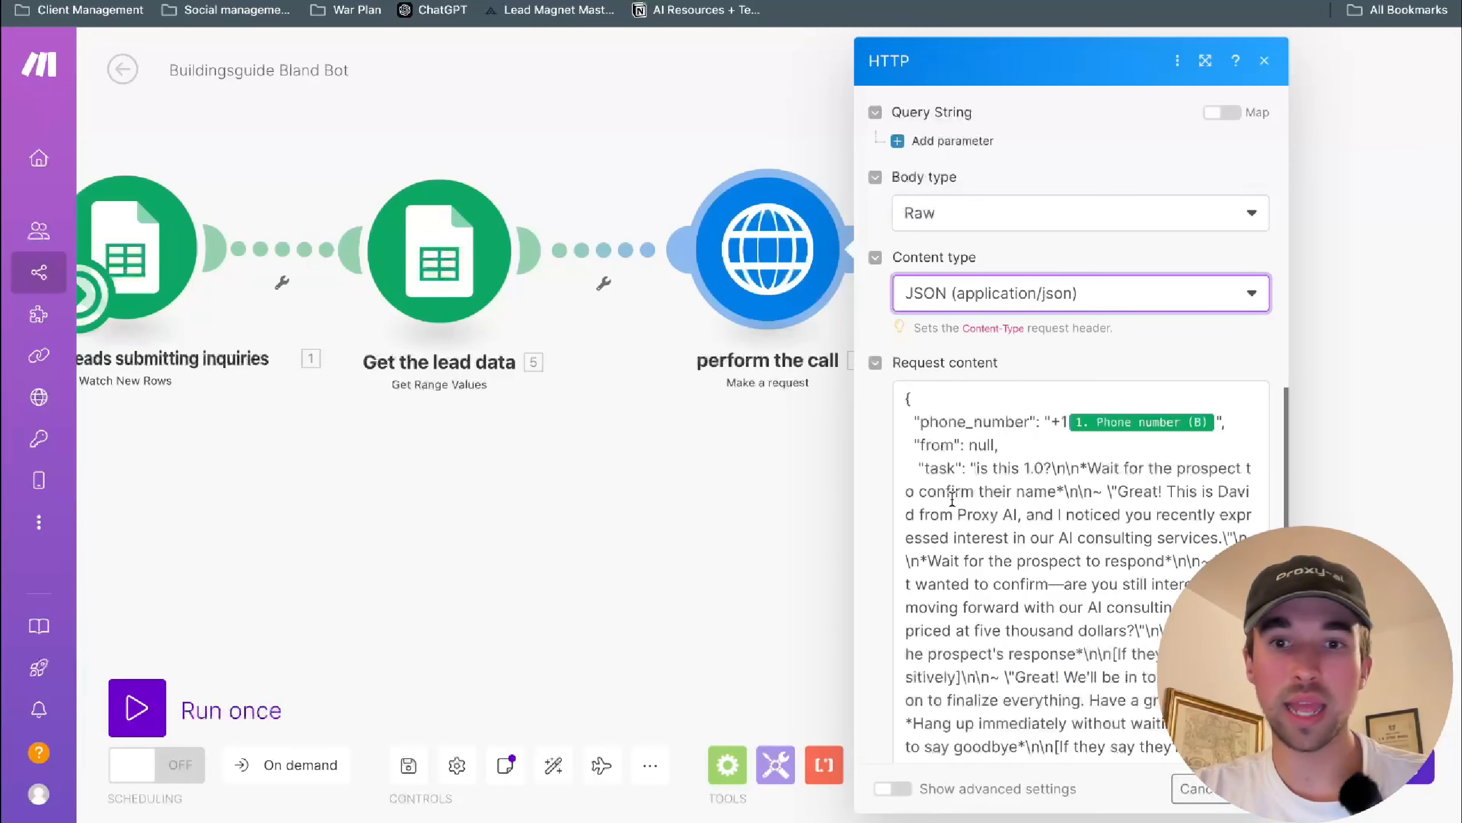
# - Return to Make and examine the phone number mapping and task prompt in the HTTP module's Request content
pyautogui.scroll(2, 982, 467)
pyautogui.scroll(-4, 982, 466)
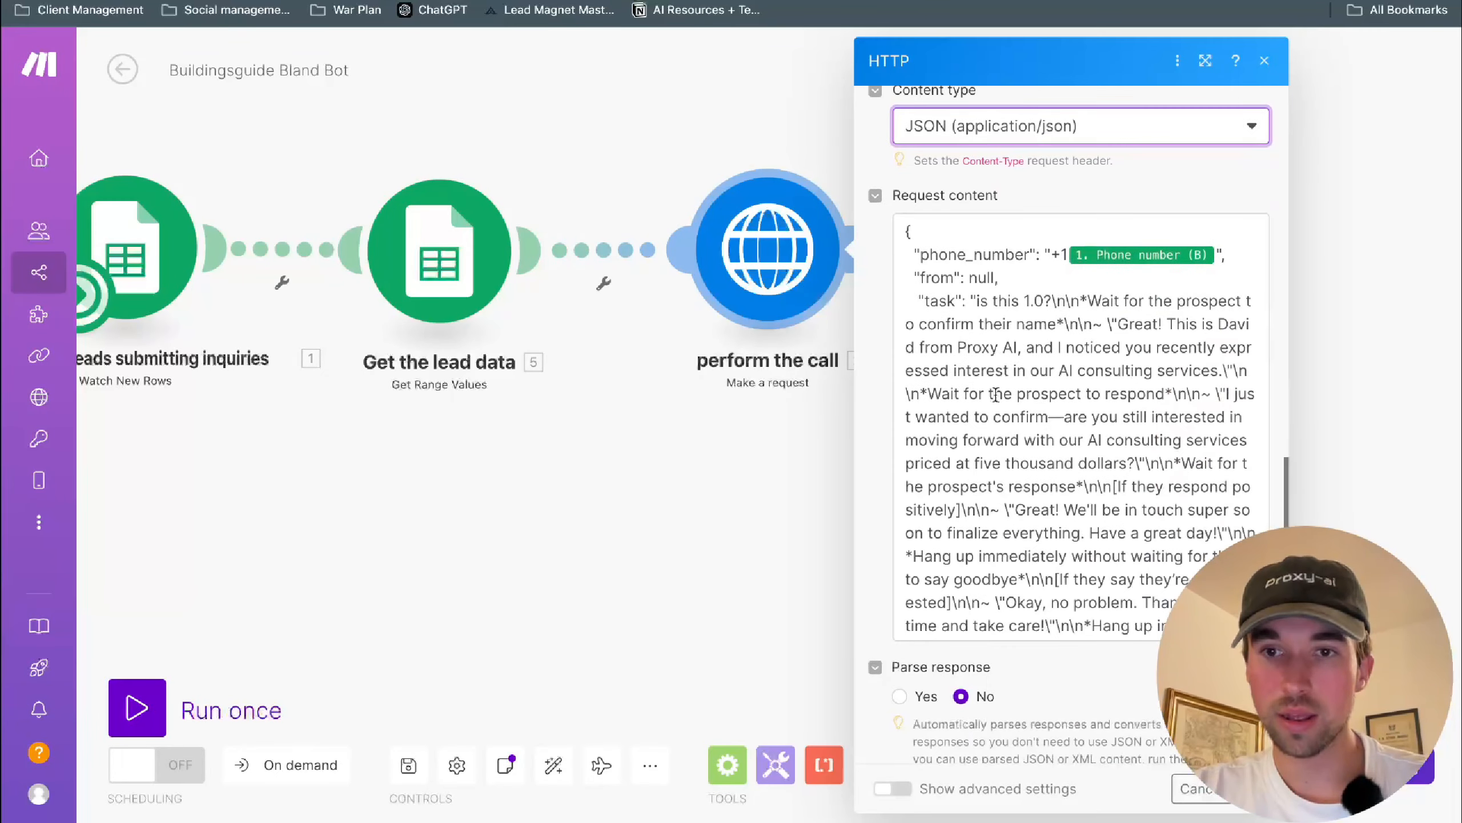
pyautogui.scroll(-1, 999, 394)
pyautogui.scroll(1, 1005, 389)
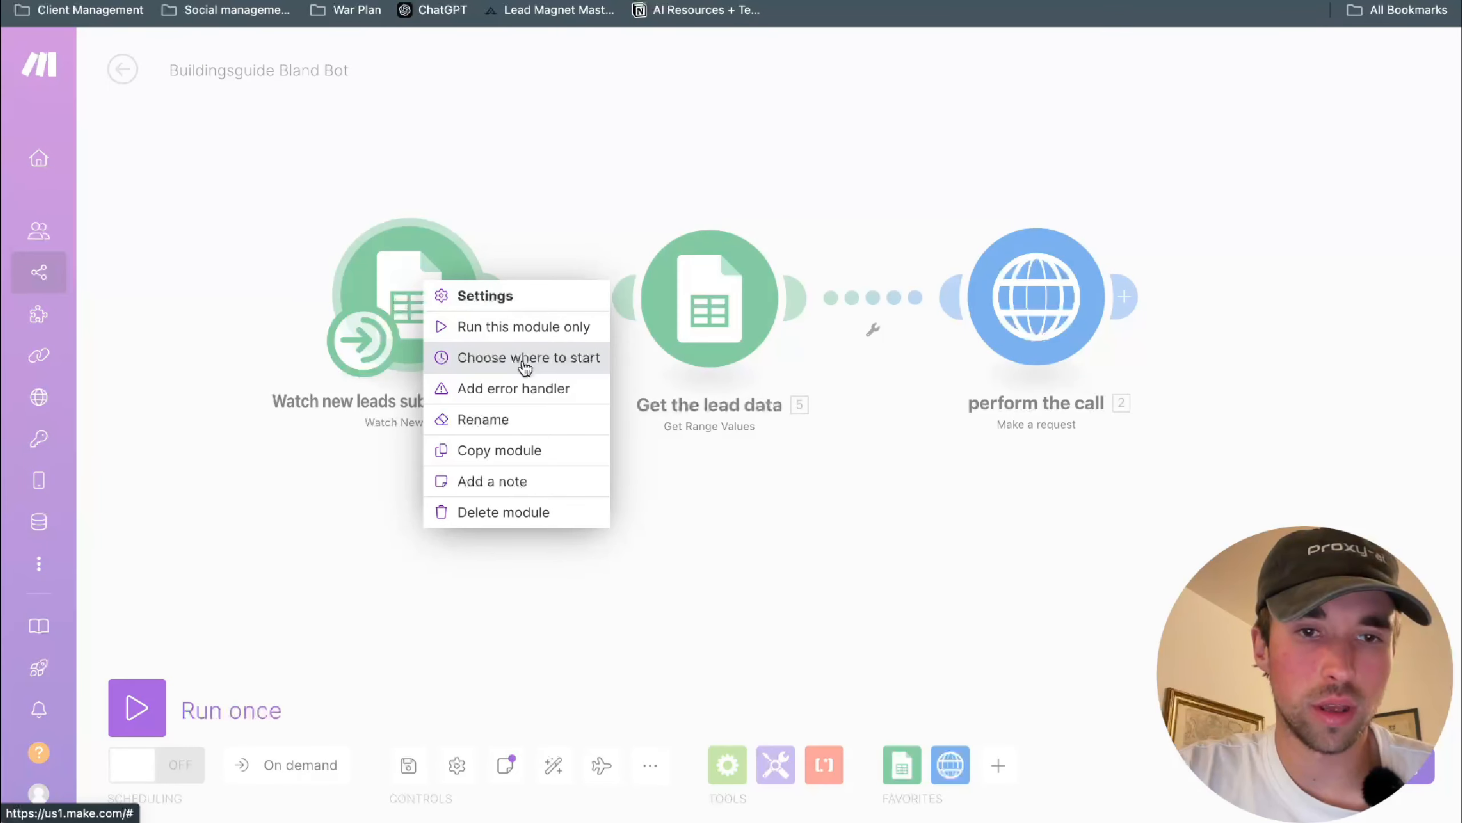
# - Choose where the Watch new leads submitting inquiries trigger starts, and run the scenario once
pyautogui.click(525, 360)
pyautogui.click(523, 336)
pyautogui.click(891, 324)
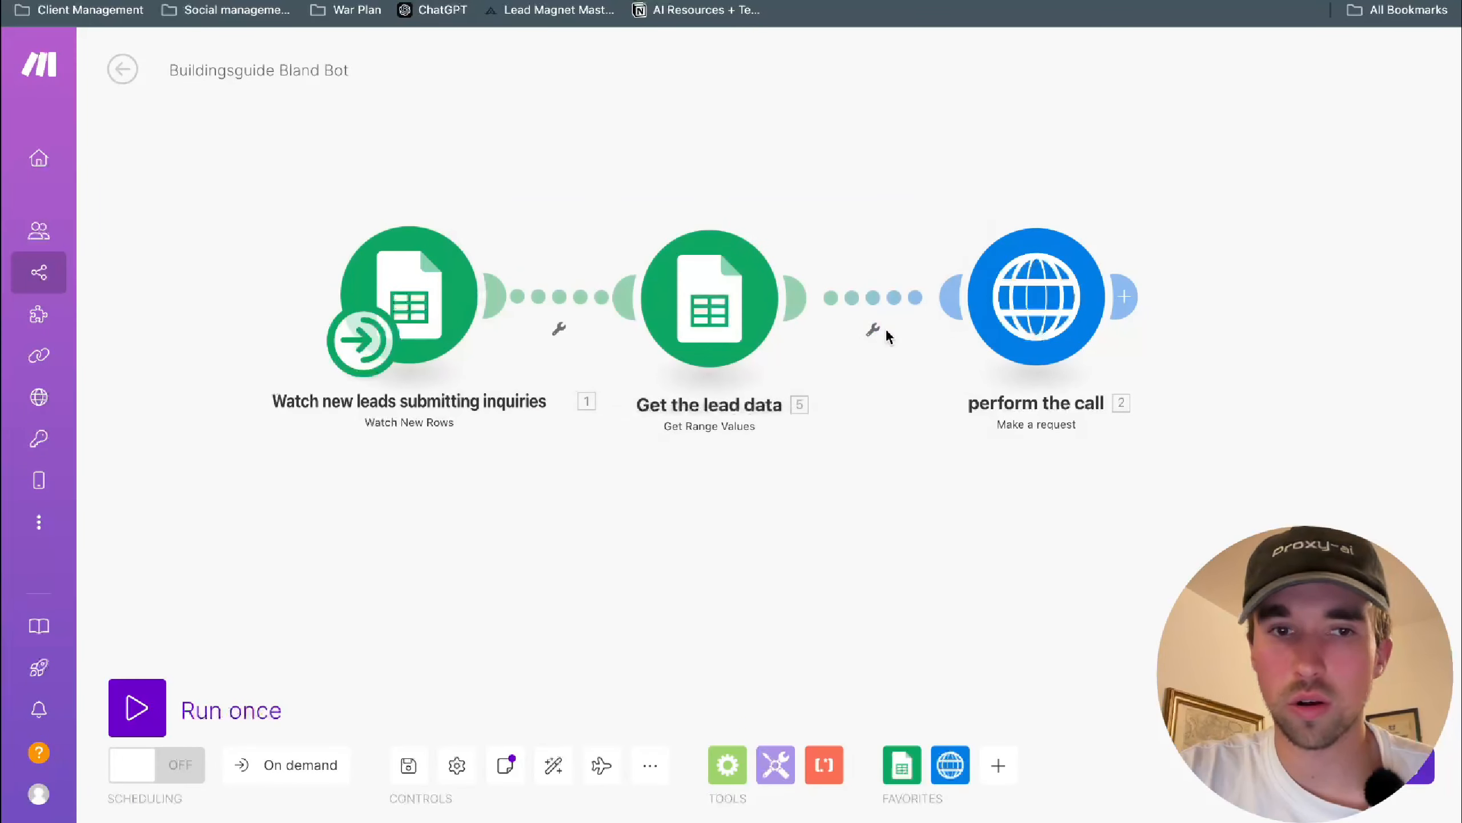
pyautogui.click(157, 694)
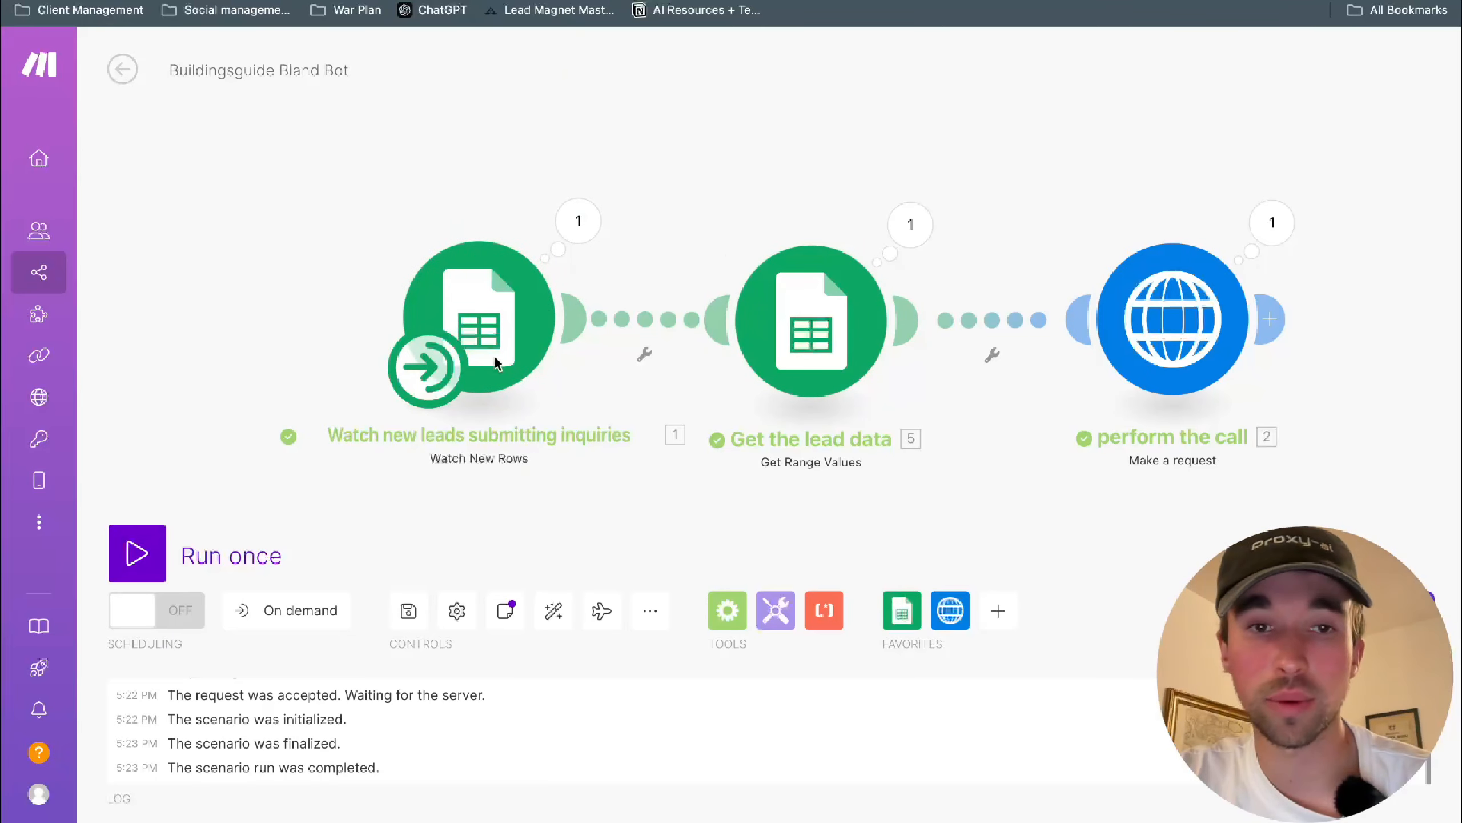
# - Review the run's modules and open the perform the call module's Request content to inspect its mapped phone number and task
pyautogui.scroll(-2, 794, 406)
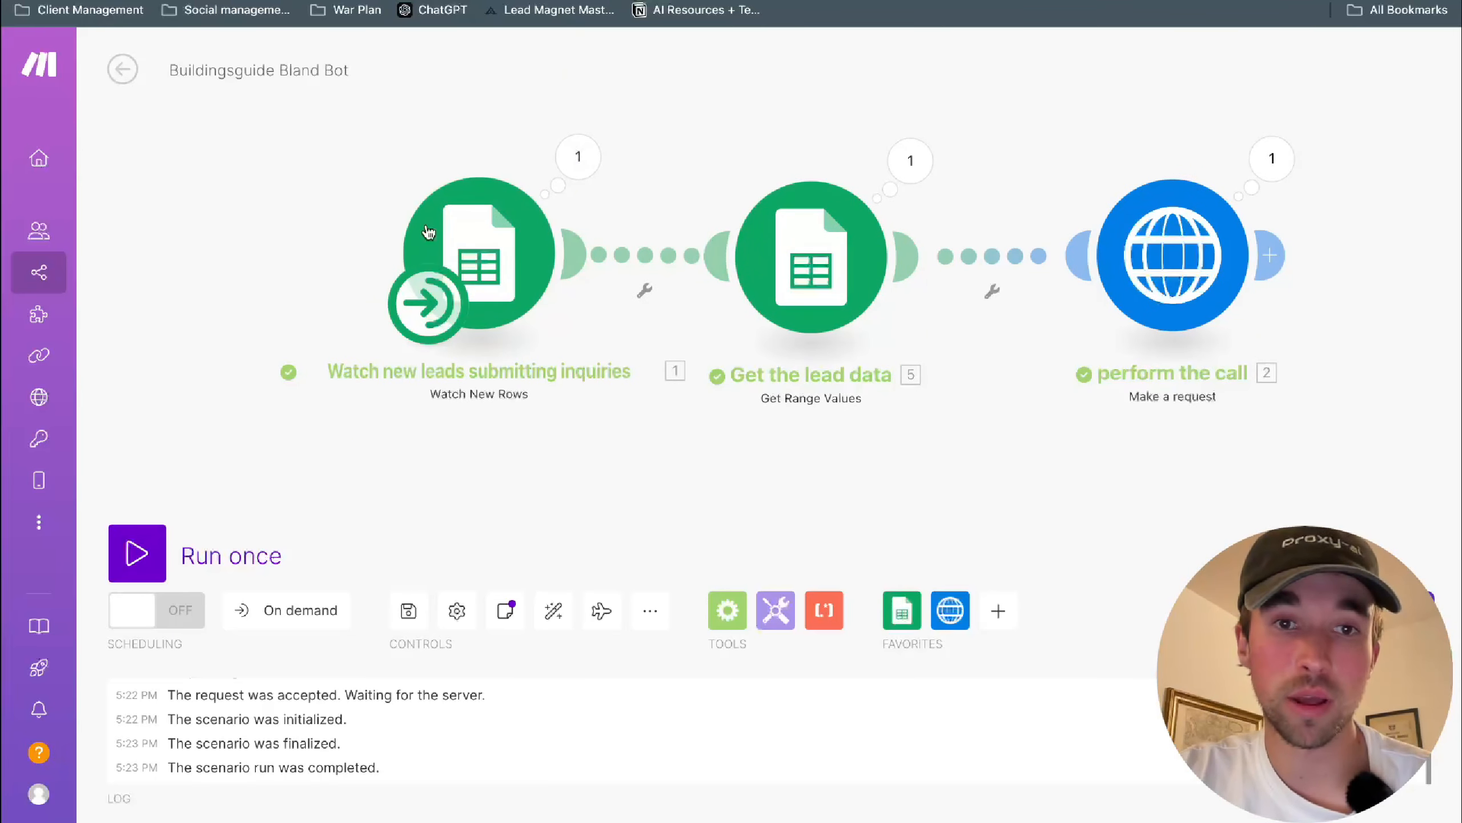
pyautogui.hscroll(5, 773, 216)
pyautogui.scroll(2, 774, 215)
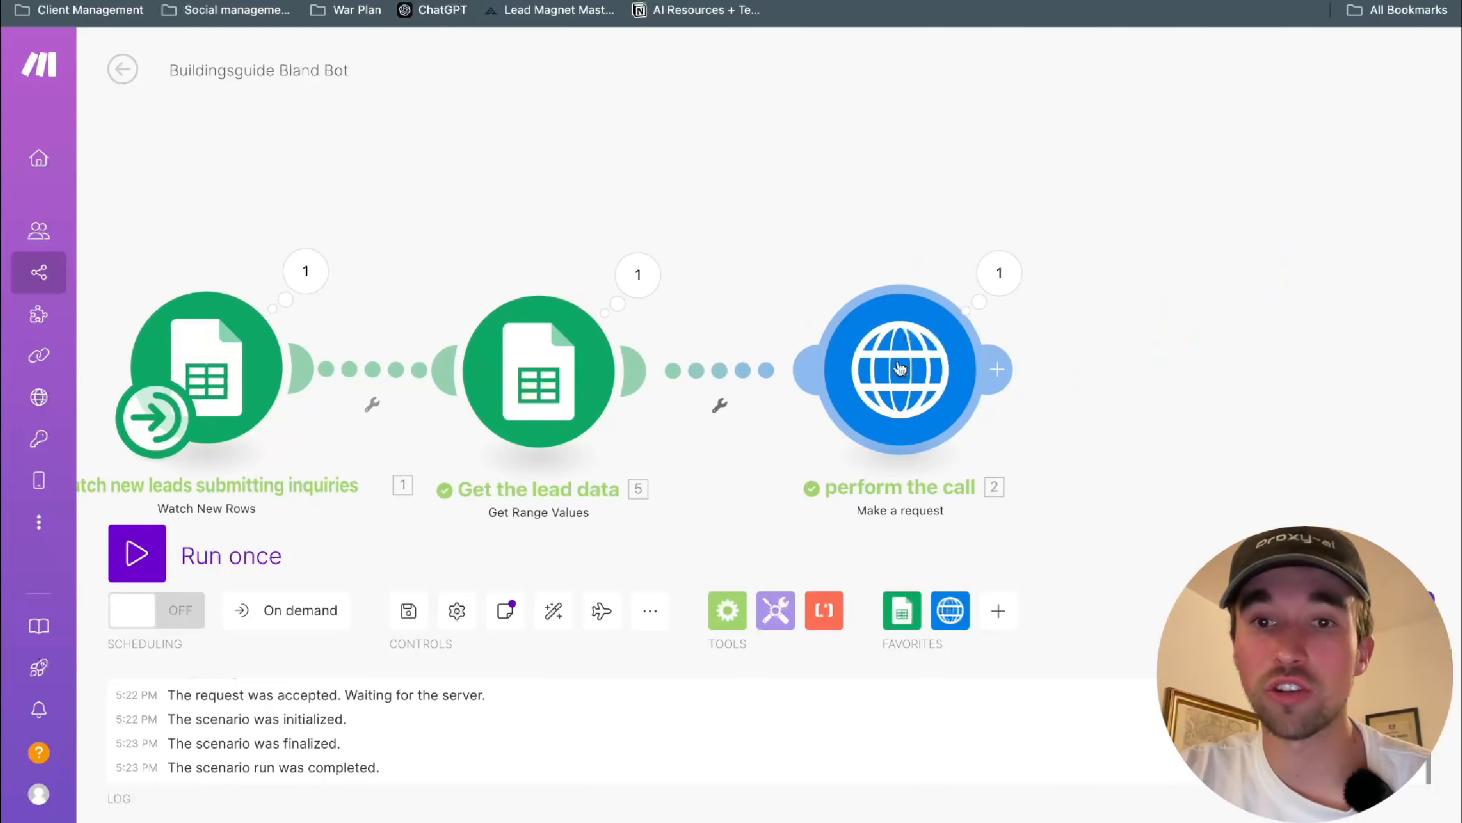
pyautogui.scroll(-1, 927, 241)
pyautogui.click(922, 374)
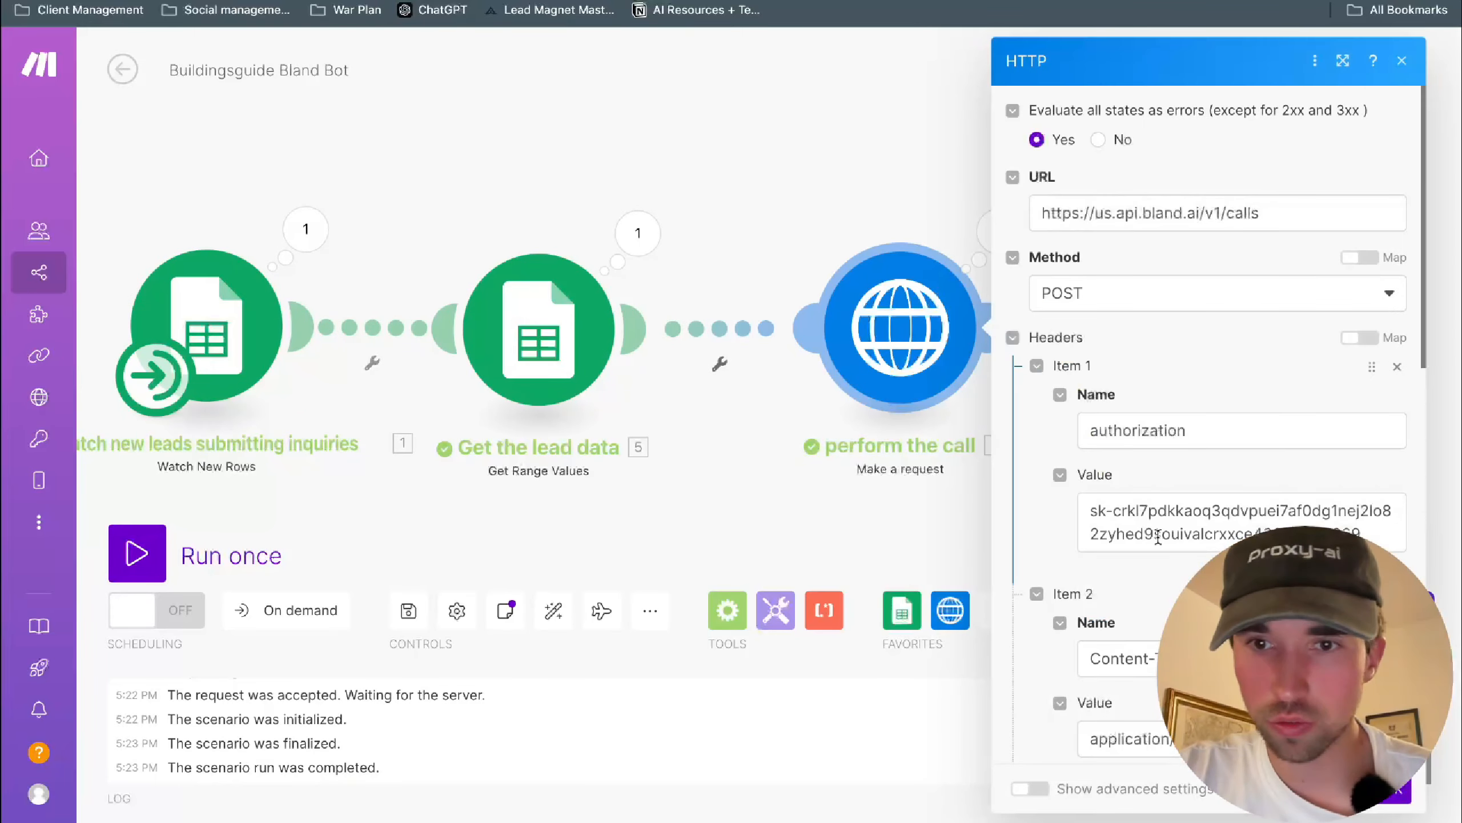
pyautogui.scroll(-5, 1158, 536)
pyautogui.click(1260, 453)
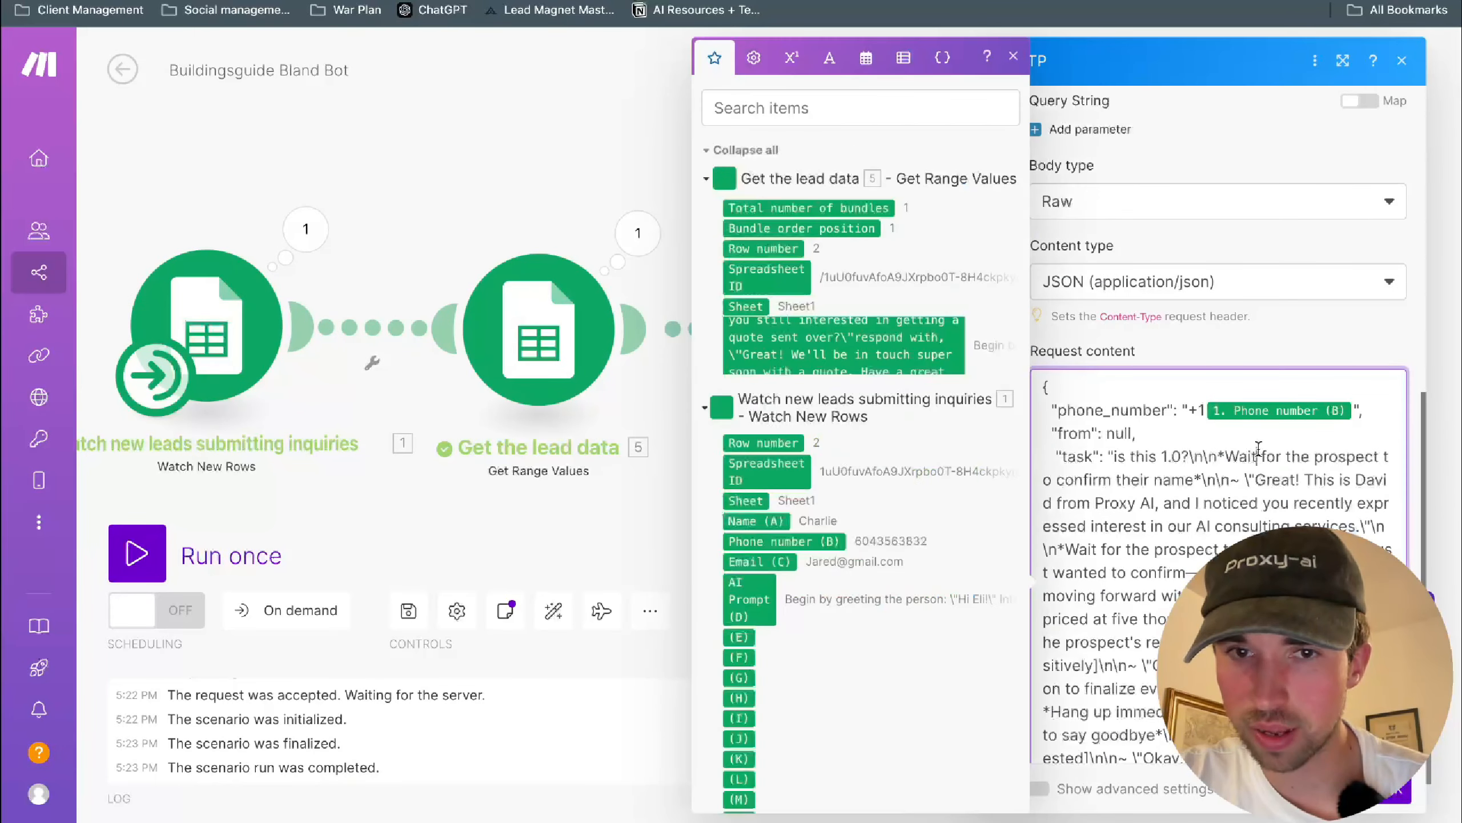
pyautogui.scroll(-1, 821, 548)
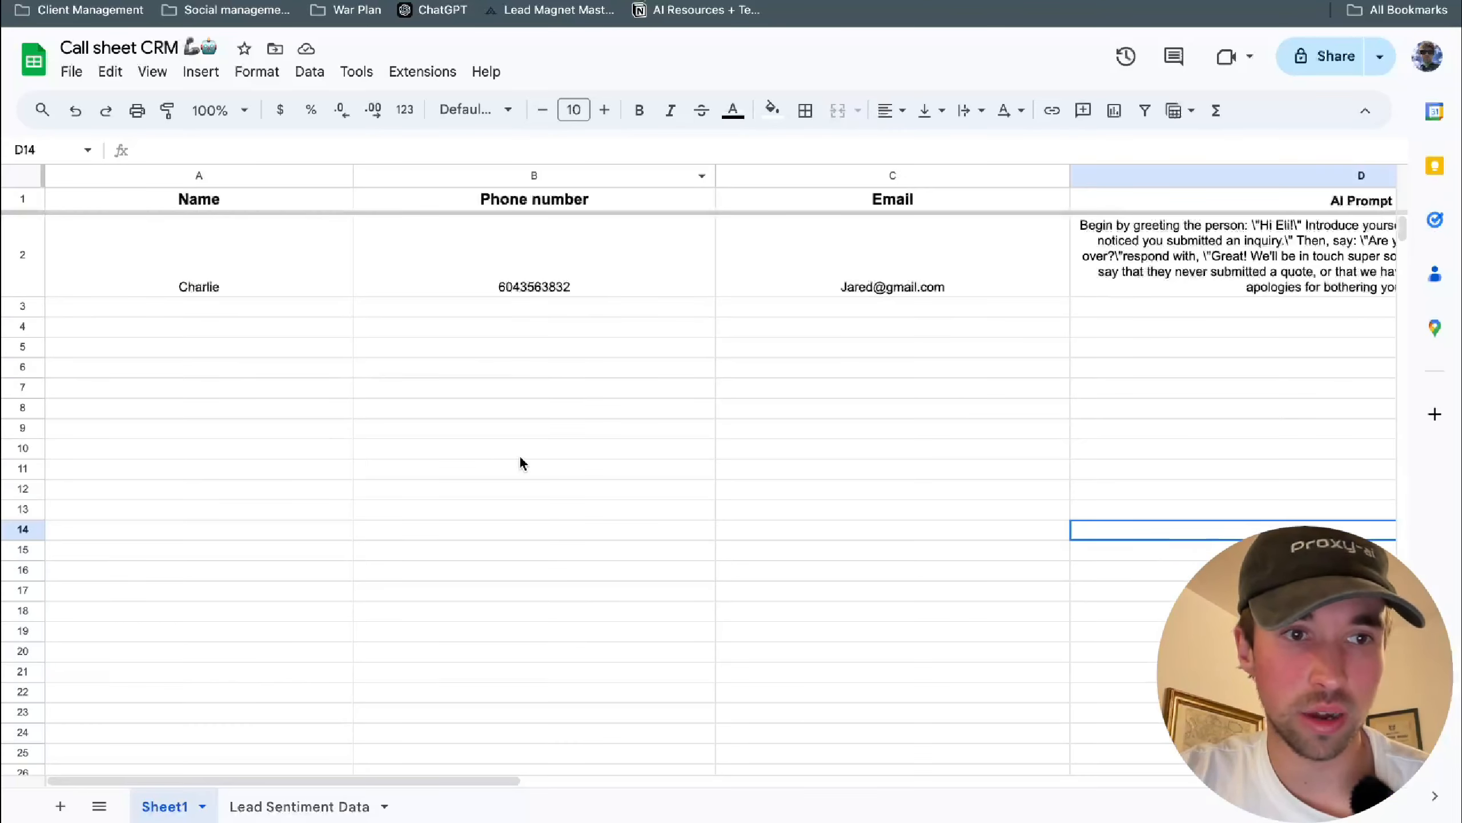
# - Switch to the Call sheet CRM spreadsheet in Google Sheets and select the lead's phone number in cell B2
pyautogui.click(455, 436)
pyautogui.click(473, 366)
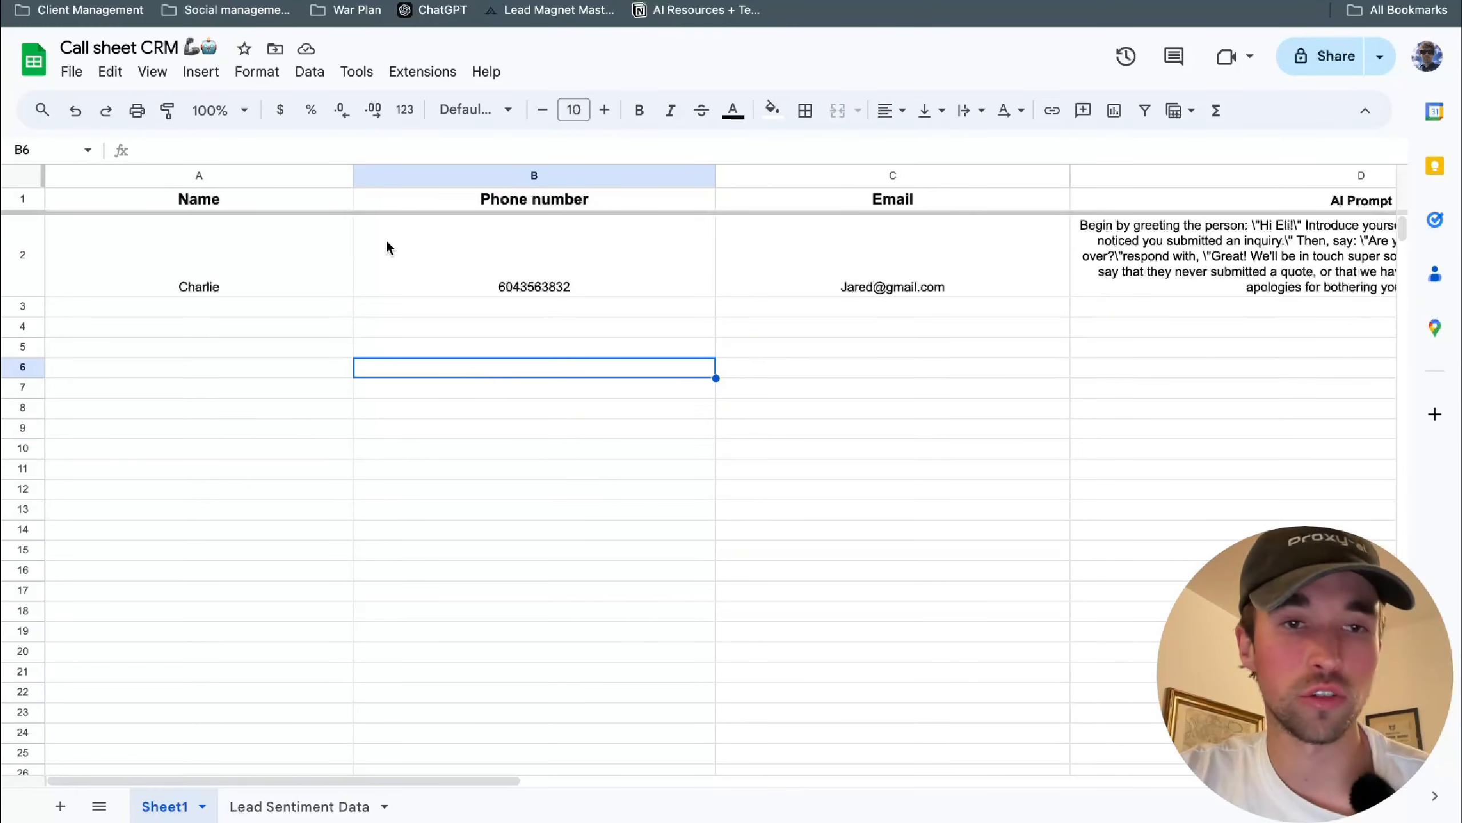
pyautogui.click(1025, 345)
pyautogui.click(617, 506)
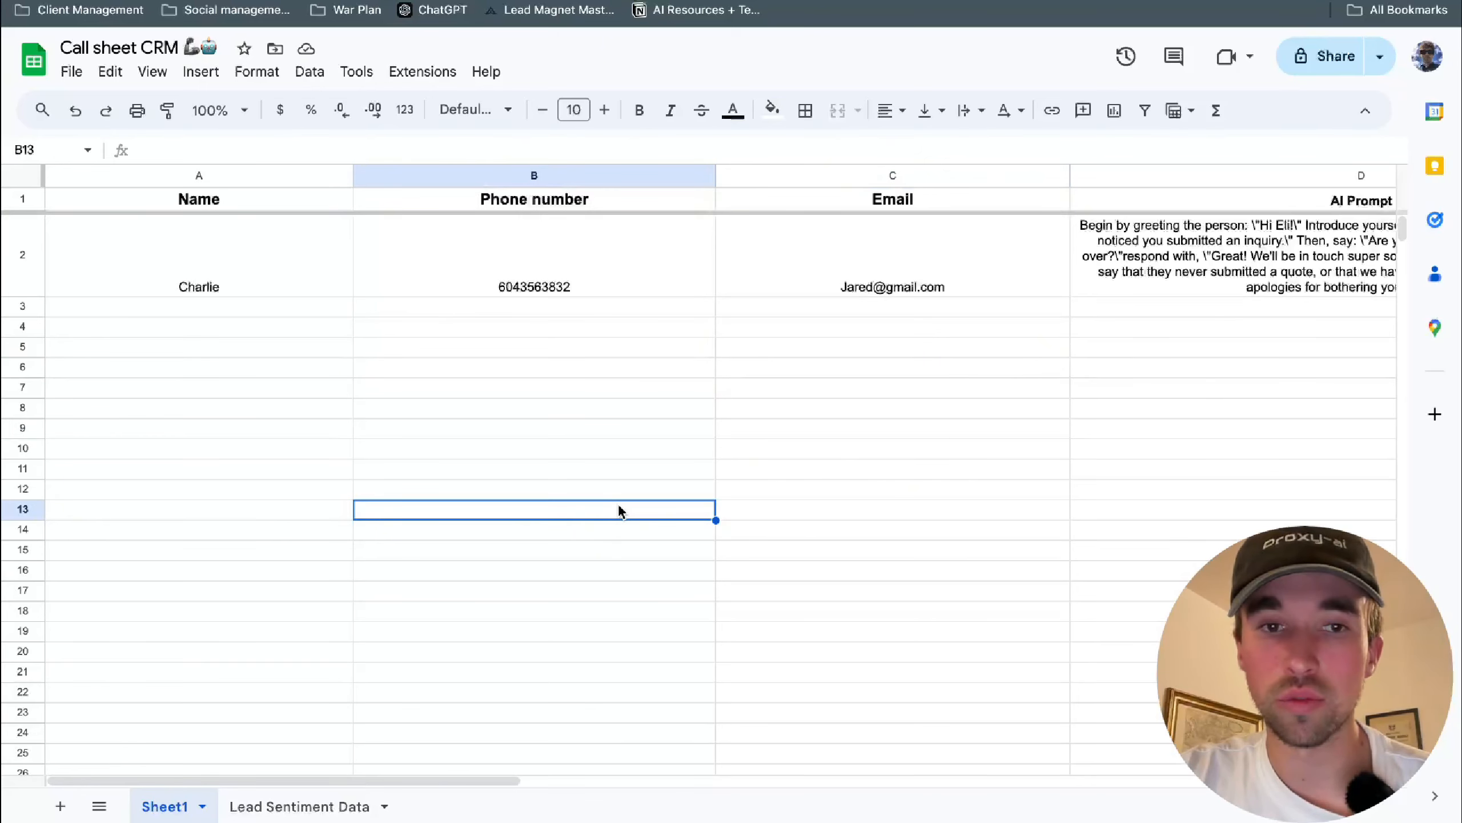
pyautogui.click(536, 280)
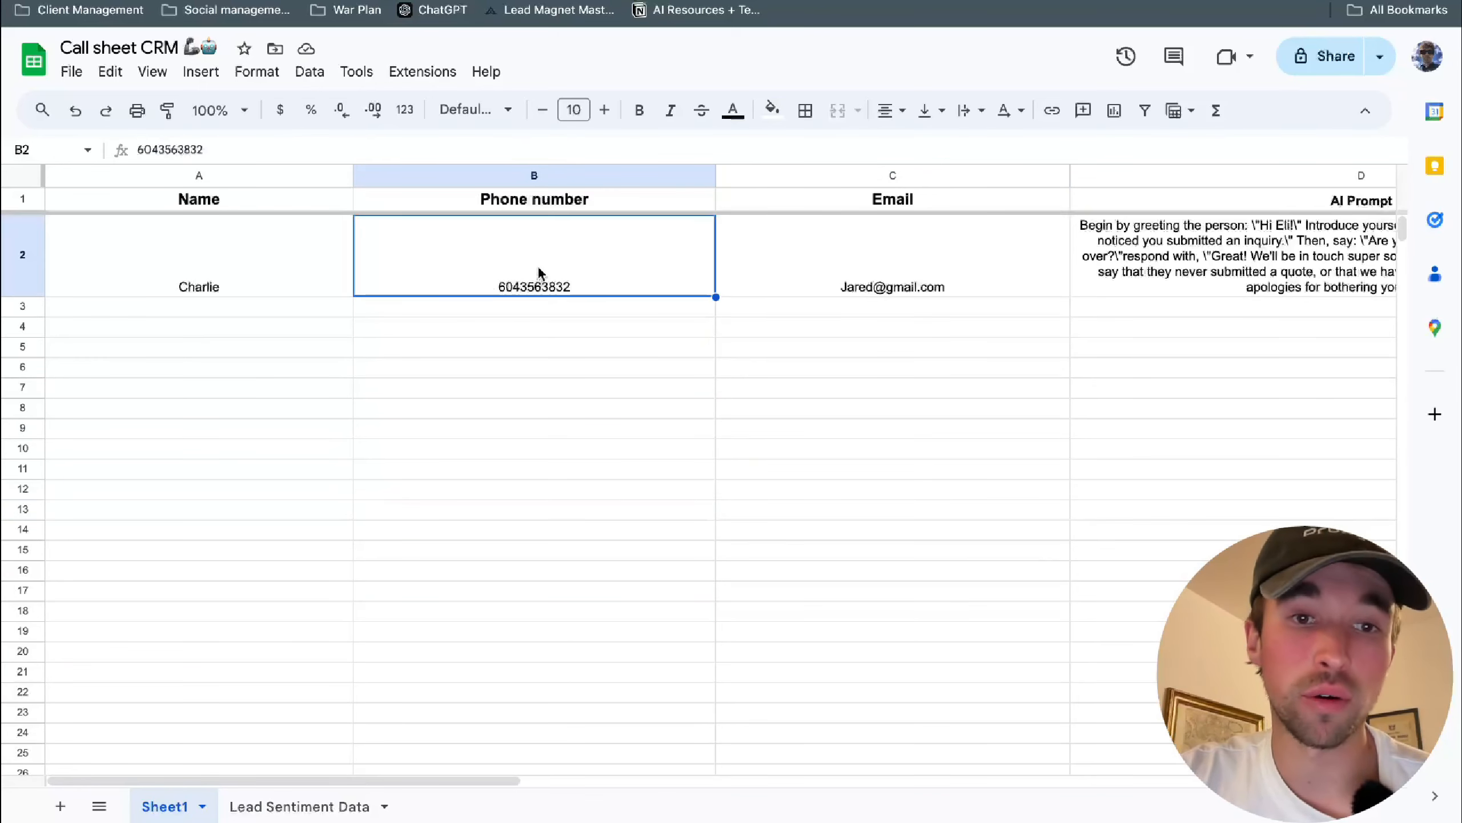
# - Compare the lead's phone number in cell B2 with the phone number mapping in the Request content of Make's HTTP module
pyautogui.click(400, 411)
pyautogui.click(553, 275)
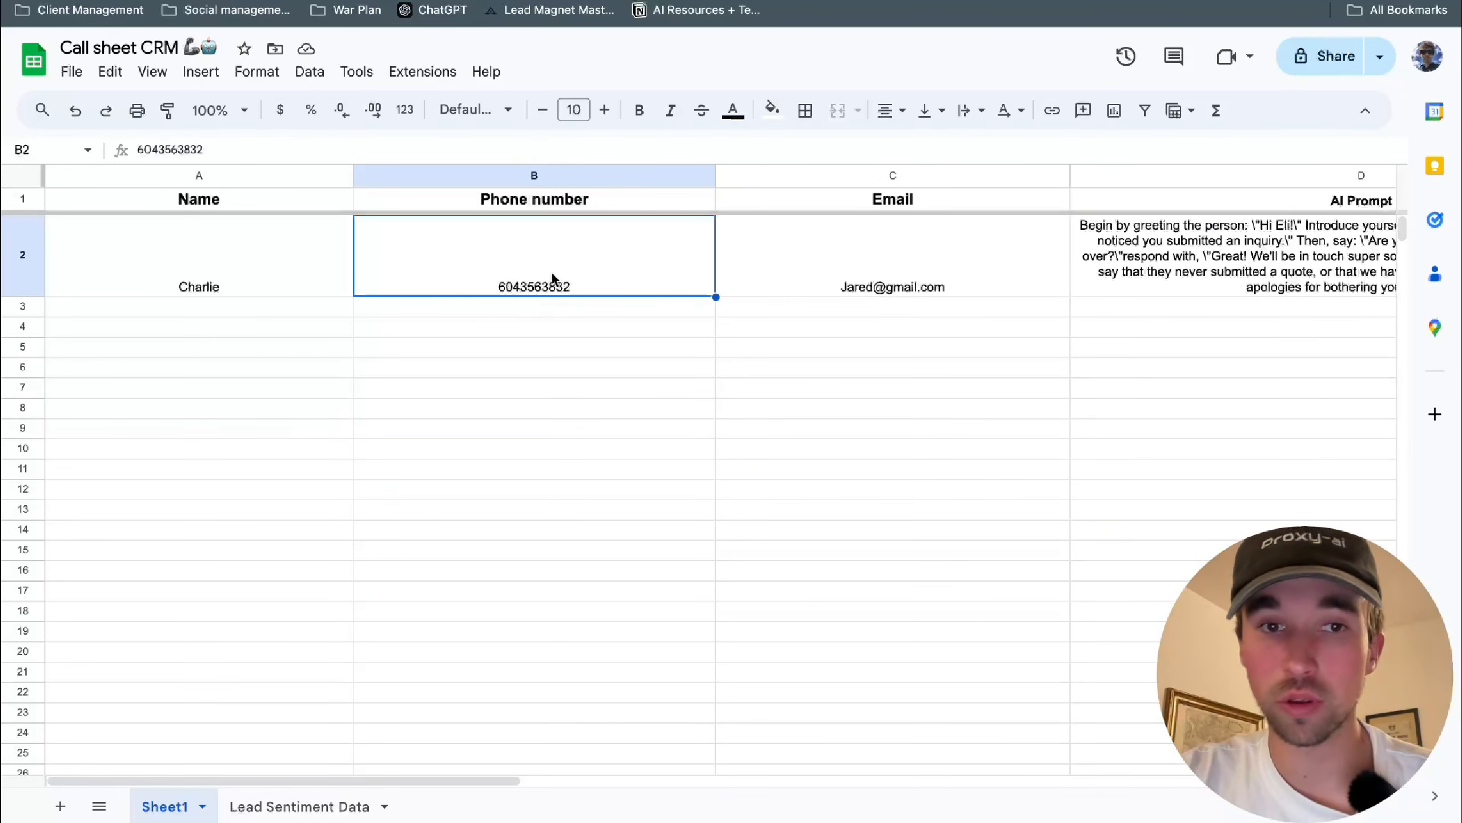
pyautogui.click(407, 382)
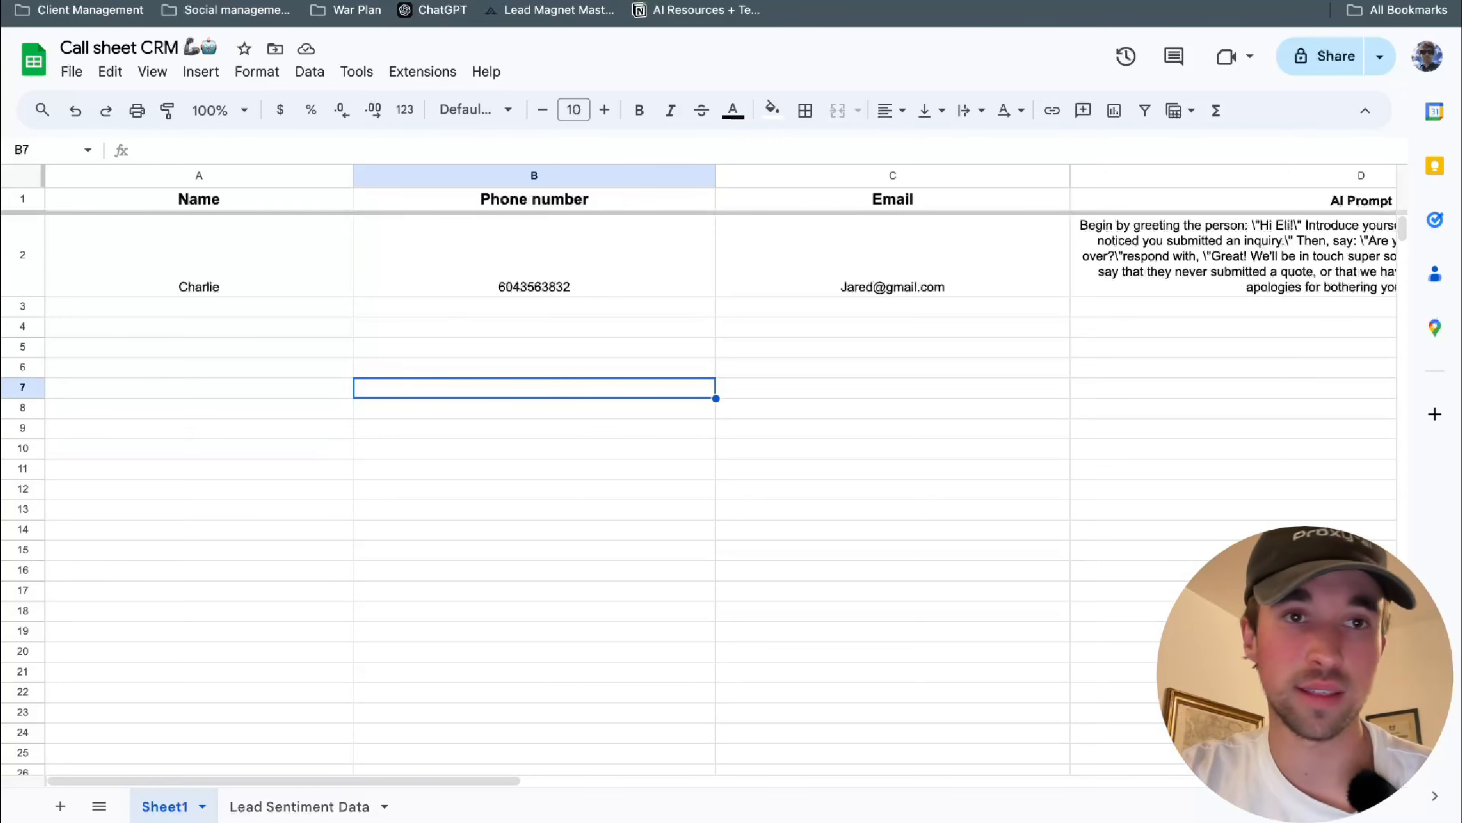
pyautogui.hotkey('ctrl', 'Tab')
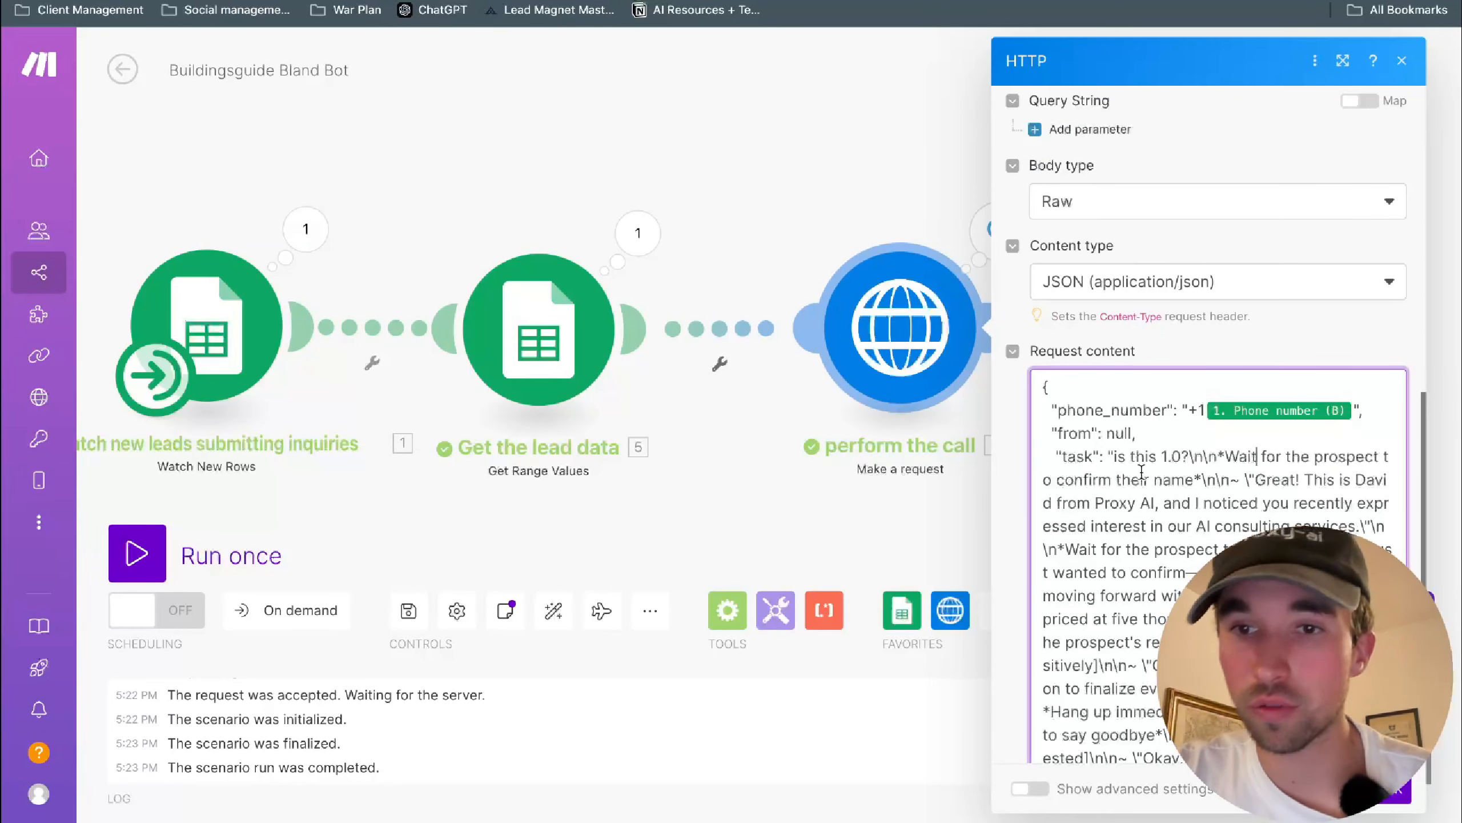
pyautogui.scroll(1, 1142, 471)
pyautogui.click(1193, 461)
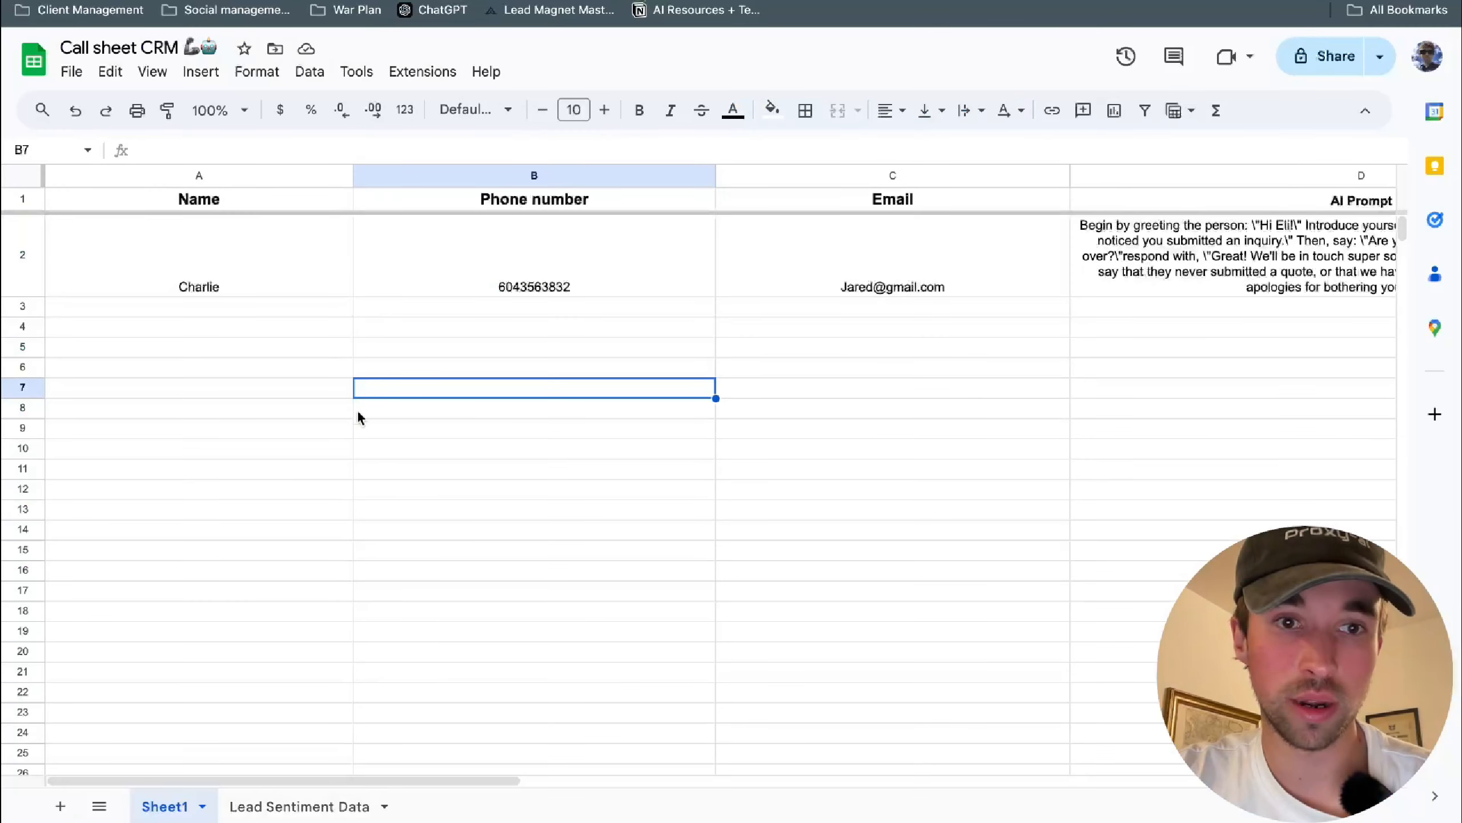
# - In the Call sheet CRM spreadsheet, try prefixing the phone number in cell B2 with +1, and remove the prefix again
pyautogui.click(494, 282)
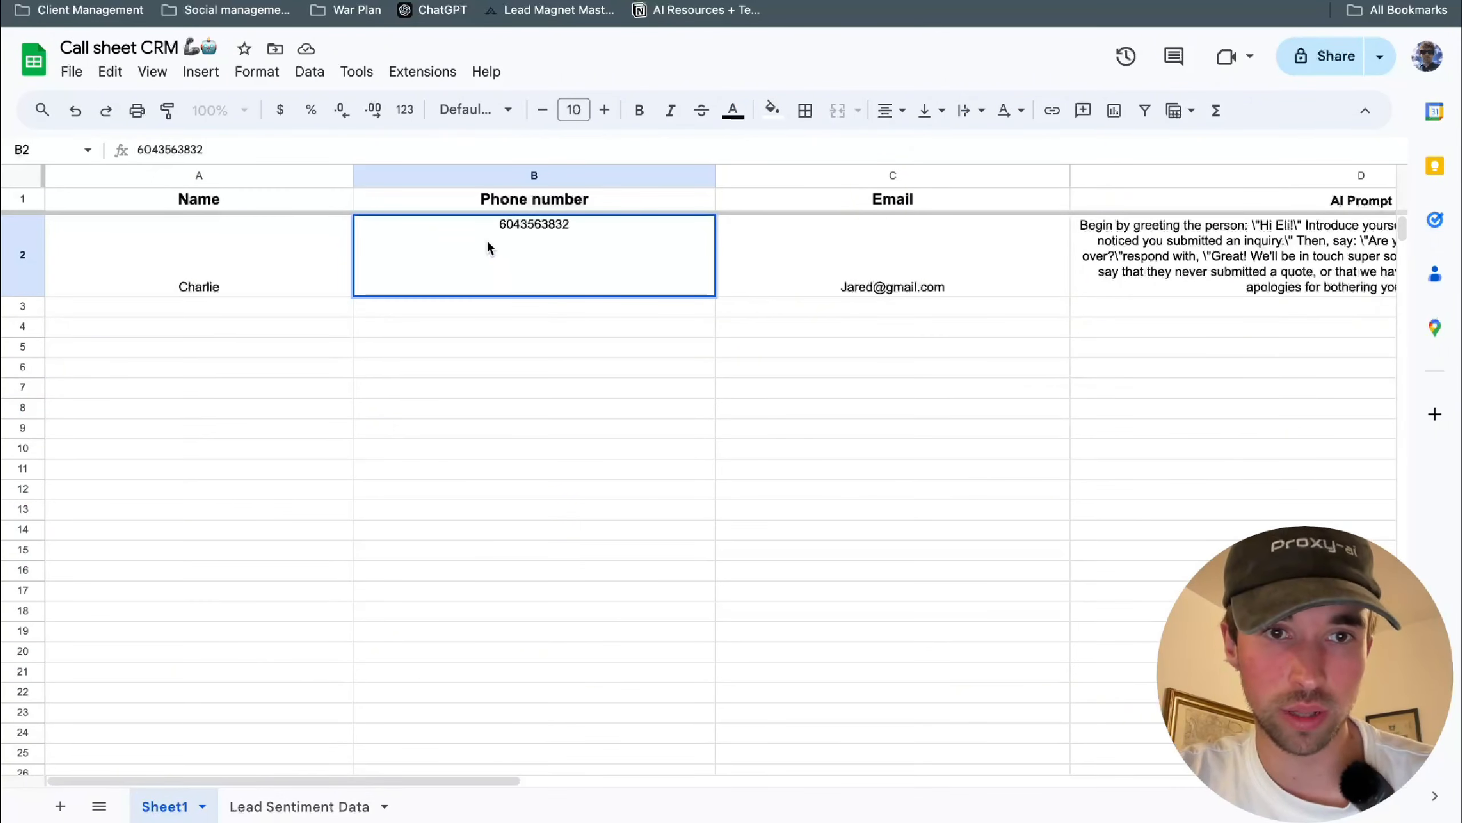
pyautogui.doubleClick(491, 224)
pyautogui.click(500, 224)
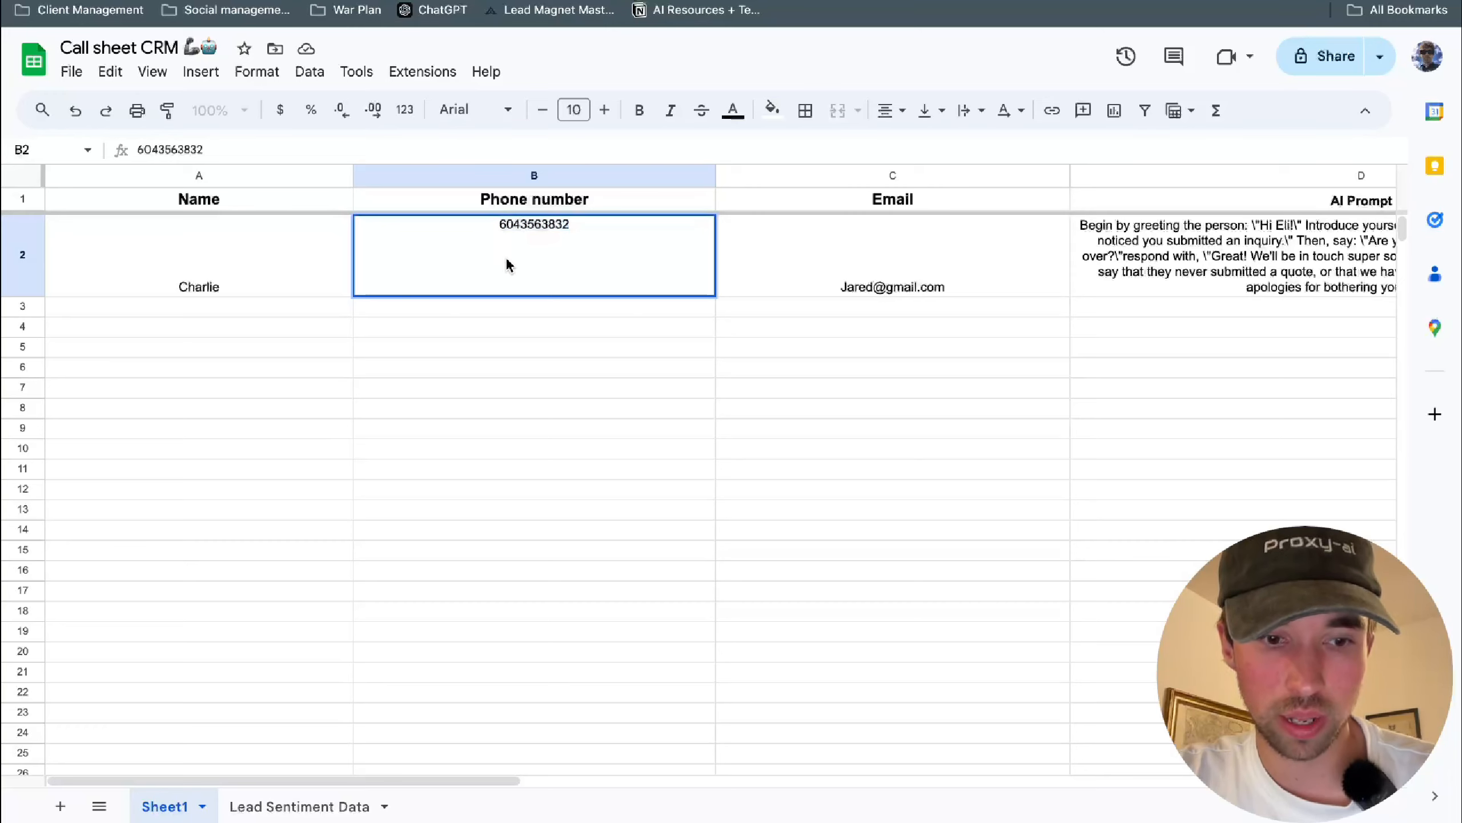
pyautogui.write('+1')
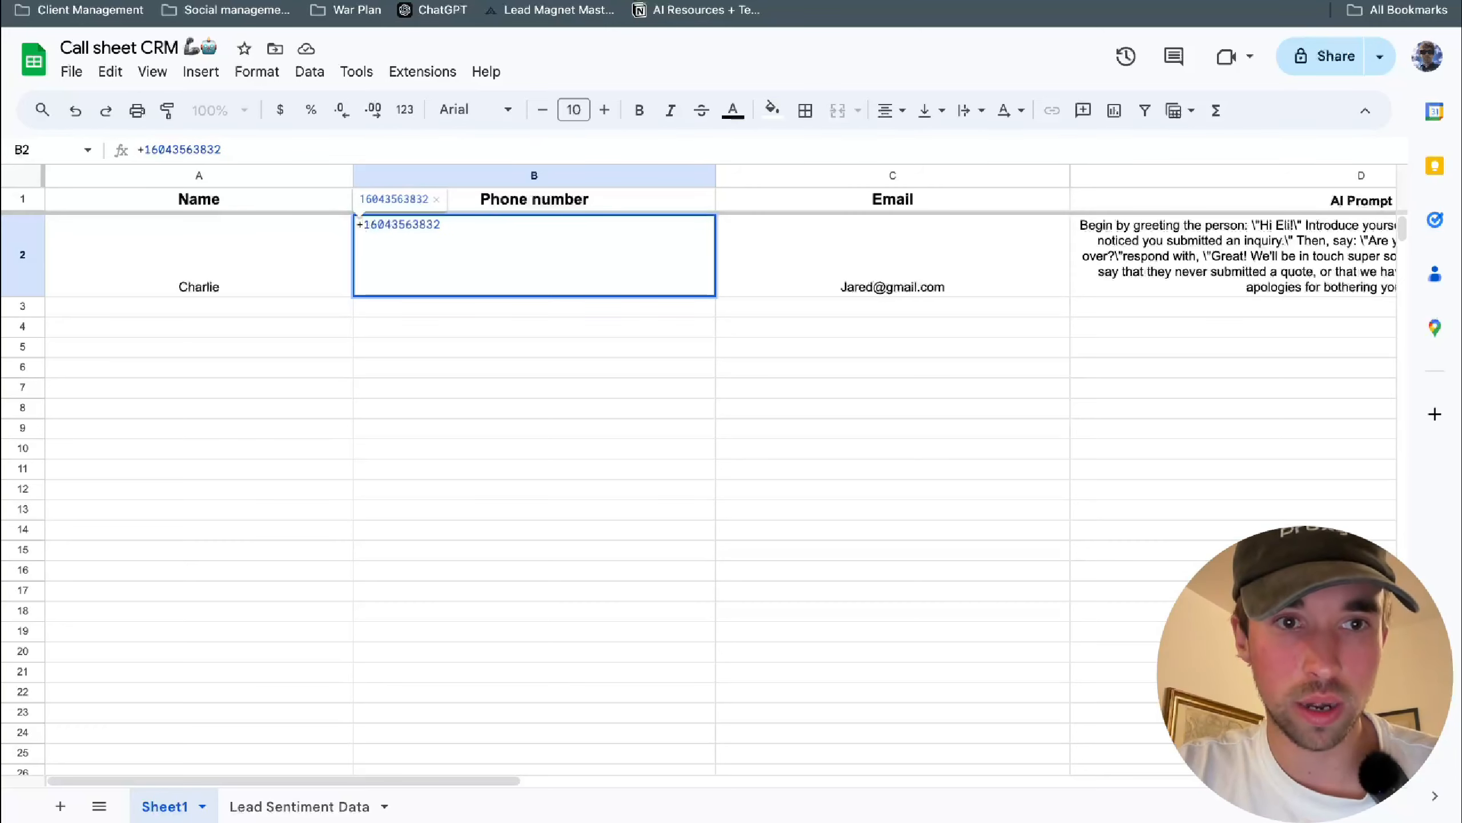
pyautogui.press('BackSpace')
pyautogui.press('BackSpace')
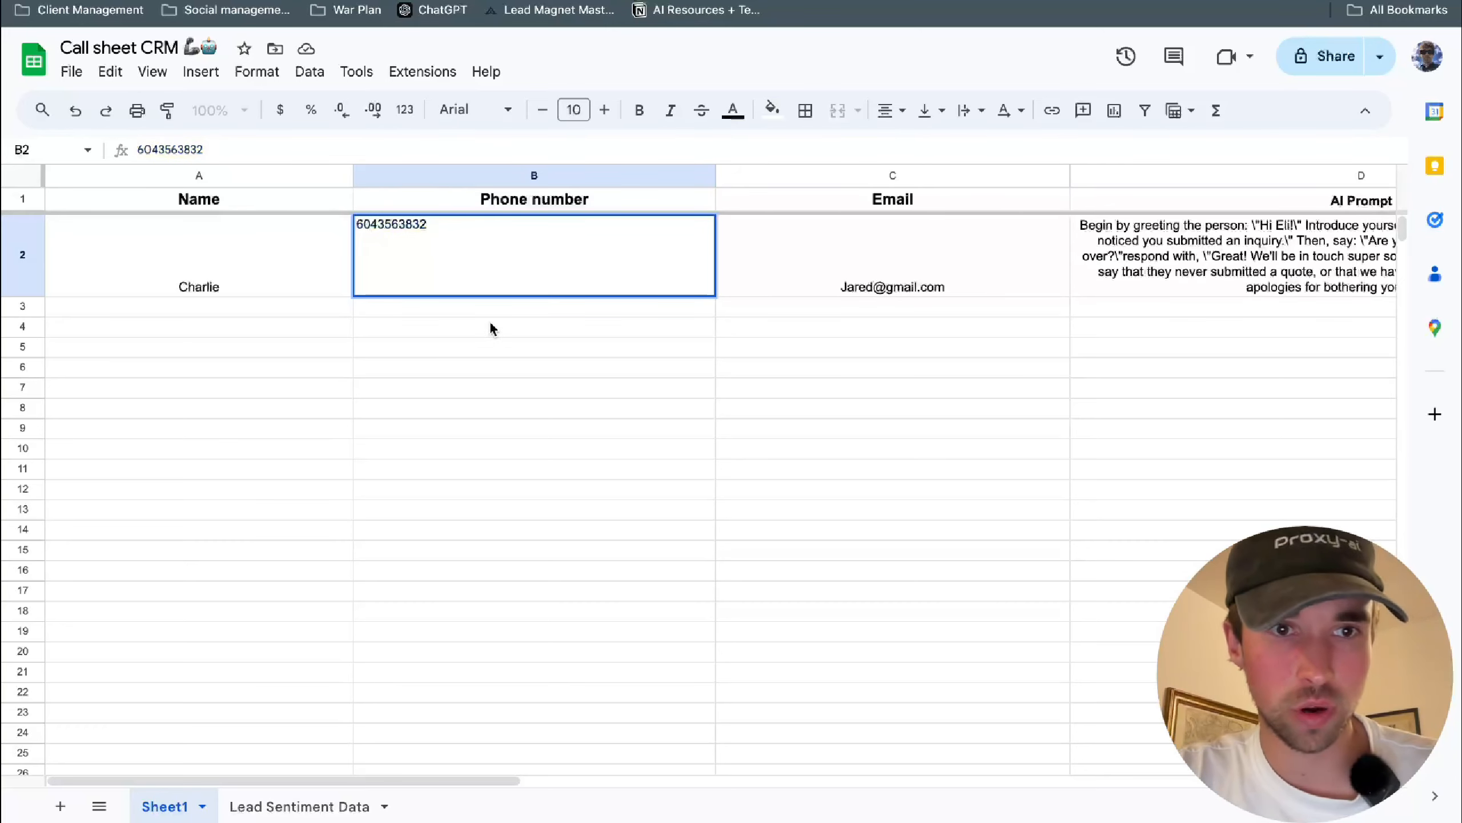
pyautogui.click(494, 371)
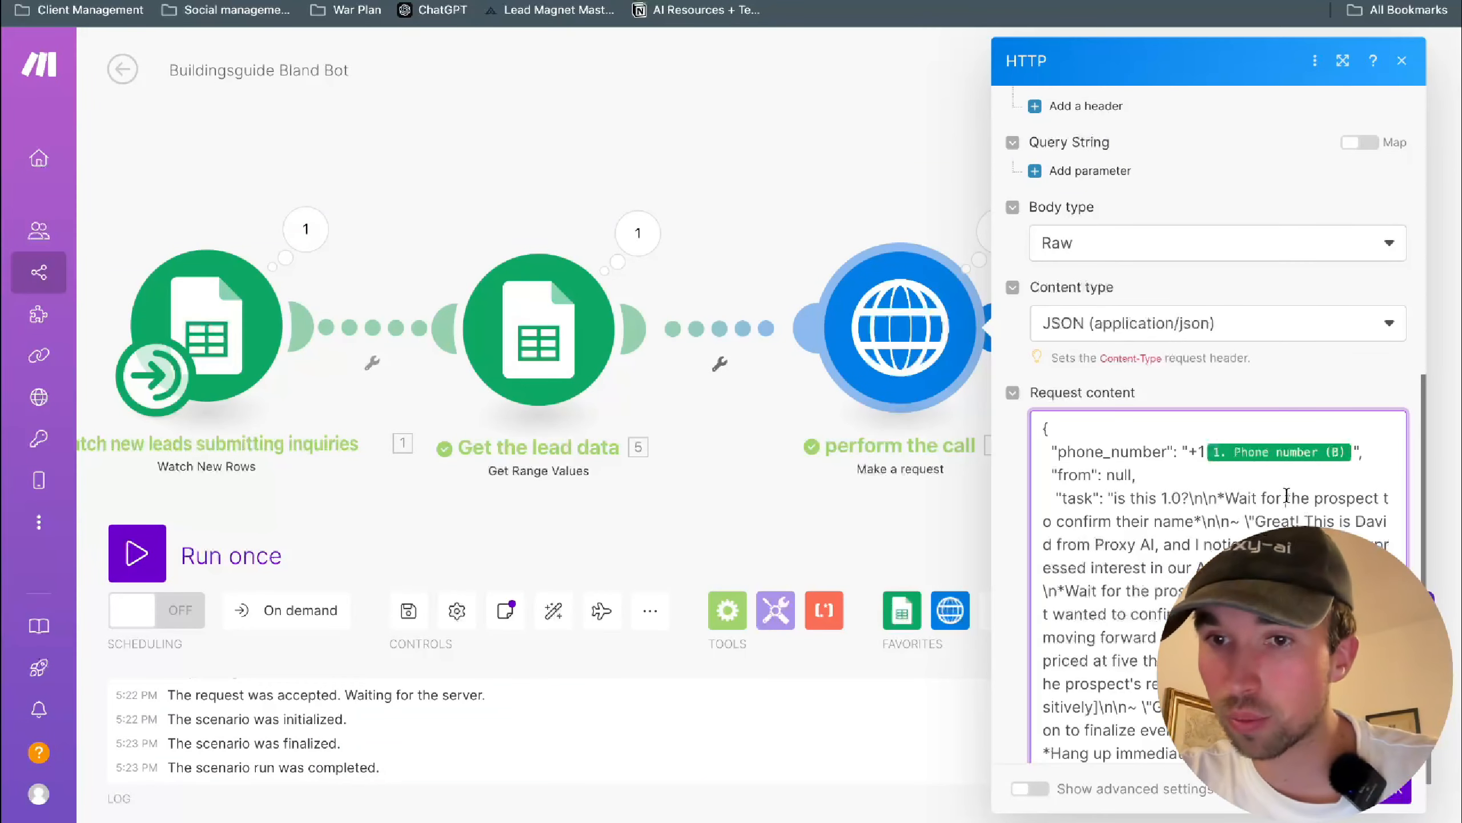
# - In Make, try mapping Phone number (B) into the task prompt of the HTTP module's Request content, and delete it again
pyautogui.click(762, 541)
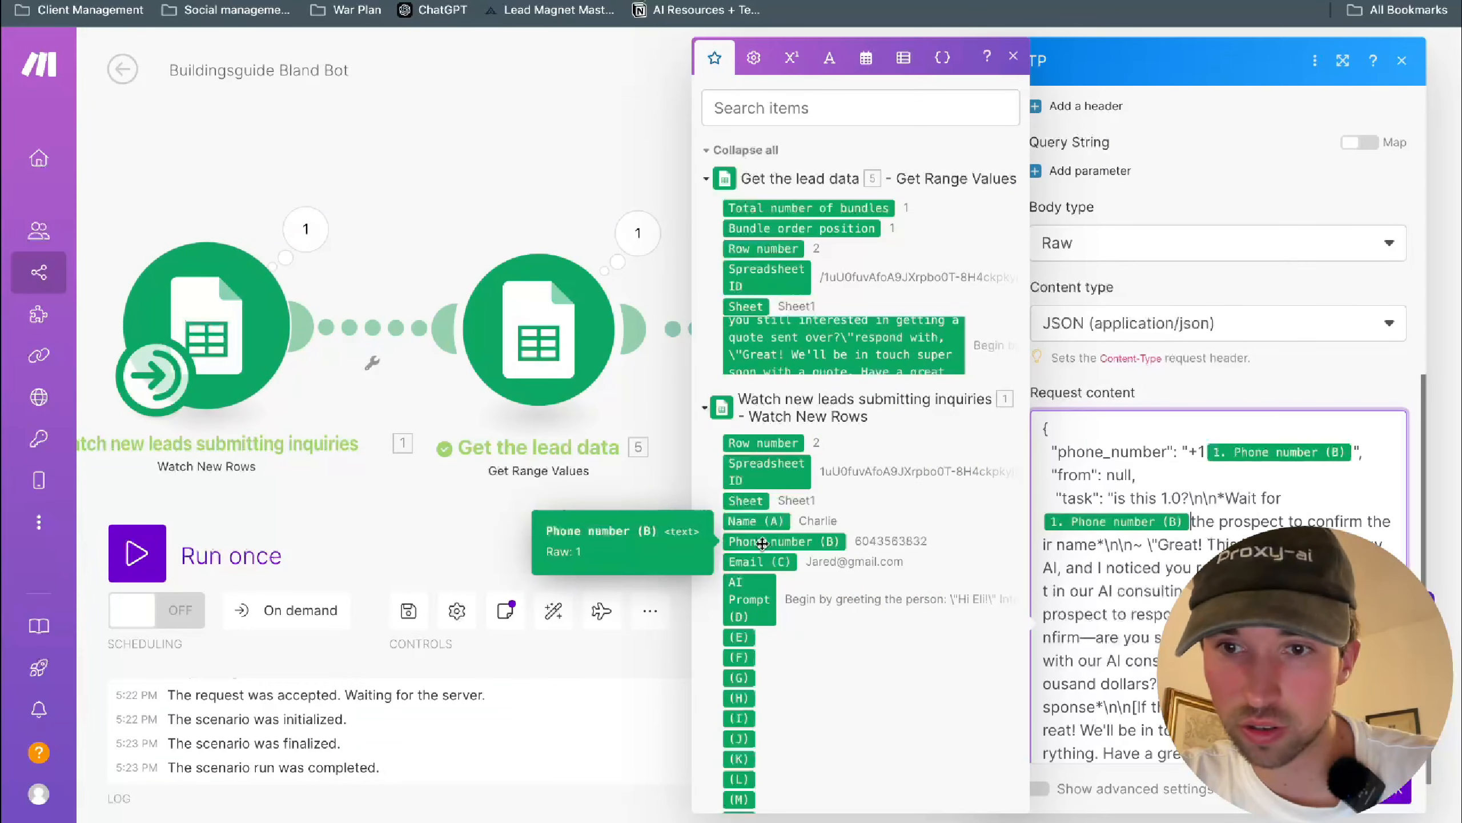
pyautogui.press('BackSpace')
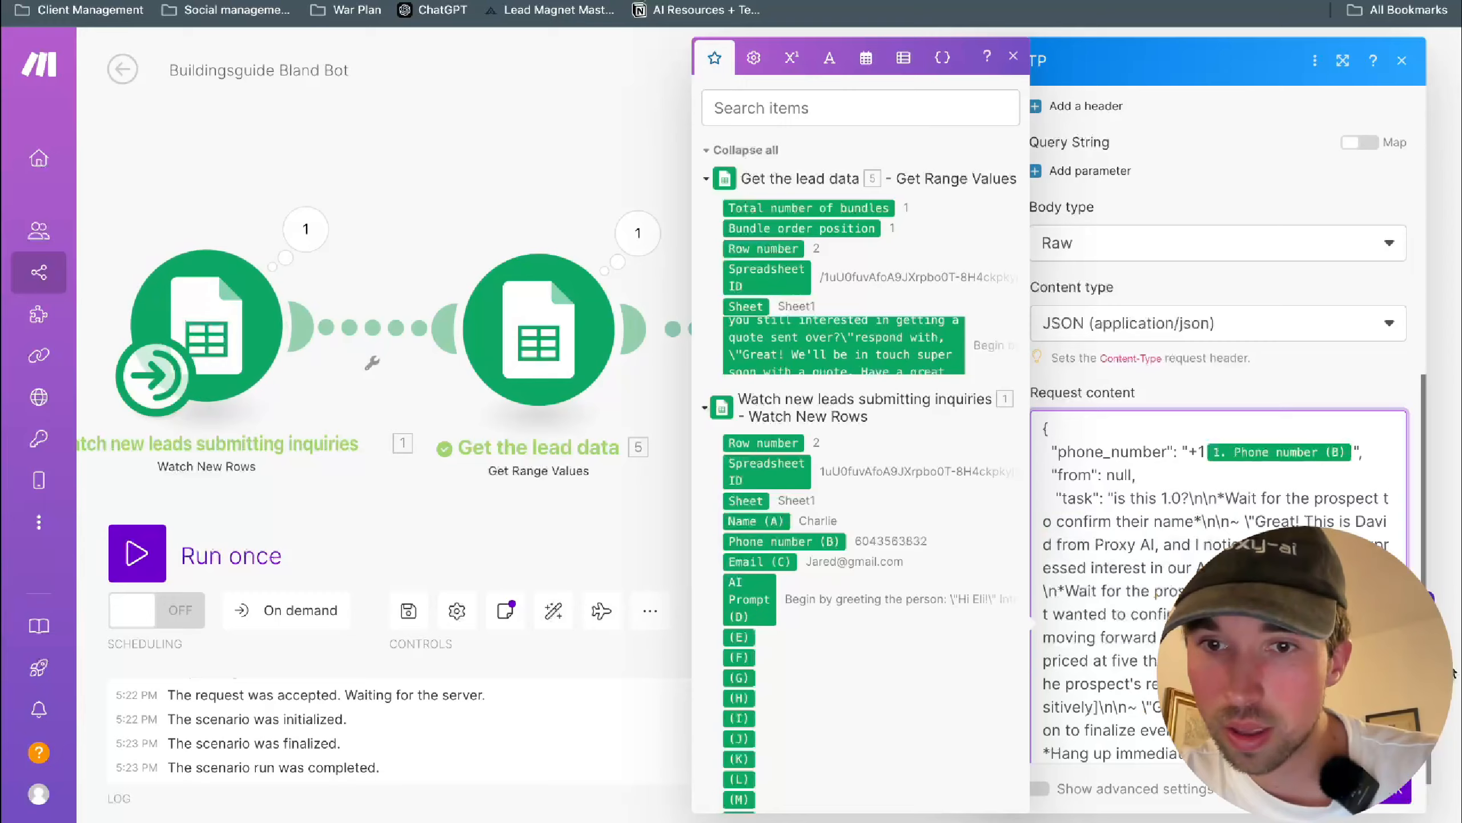
pyautogui.scroll(-3, 1430, 631)
pyautogui.scroll(-1, 1134, 360)
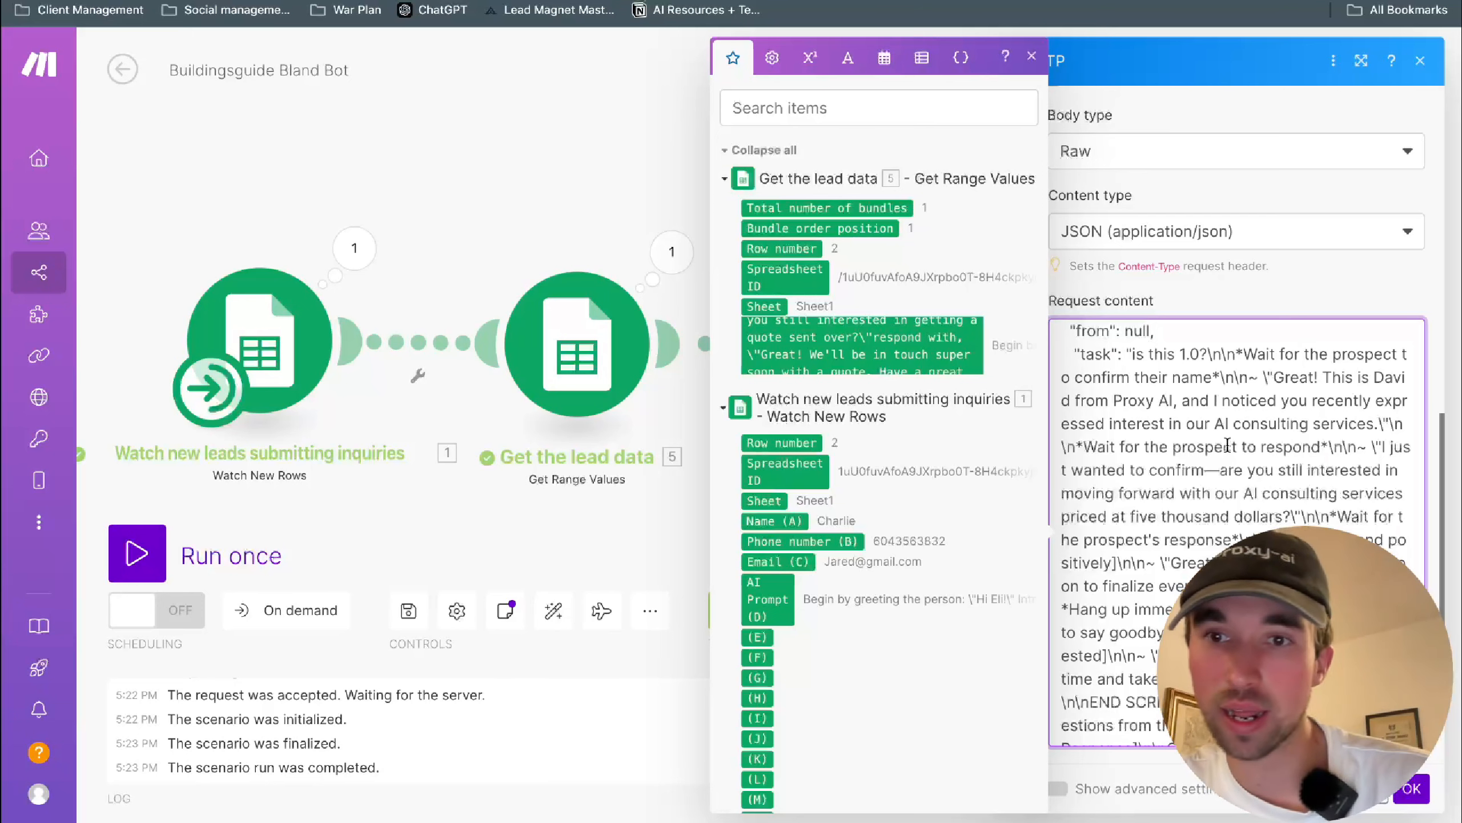
# - Map Name (A) from Watch new leads submitting inquiries into the task prompt's opening "is this" question, replacing the existing value
pyautogui.click(1199, 362)
pyautogui.press('BackSpace')
pyautogui.press('BackSpace')
pyautogui.press('BackSpace')
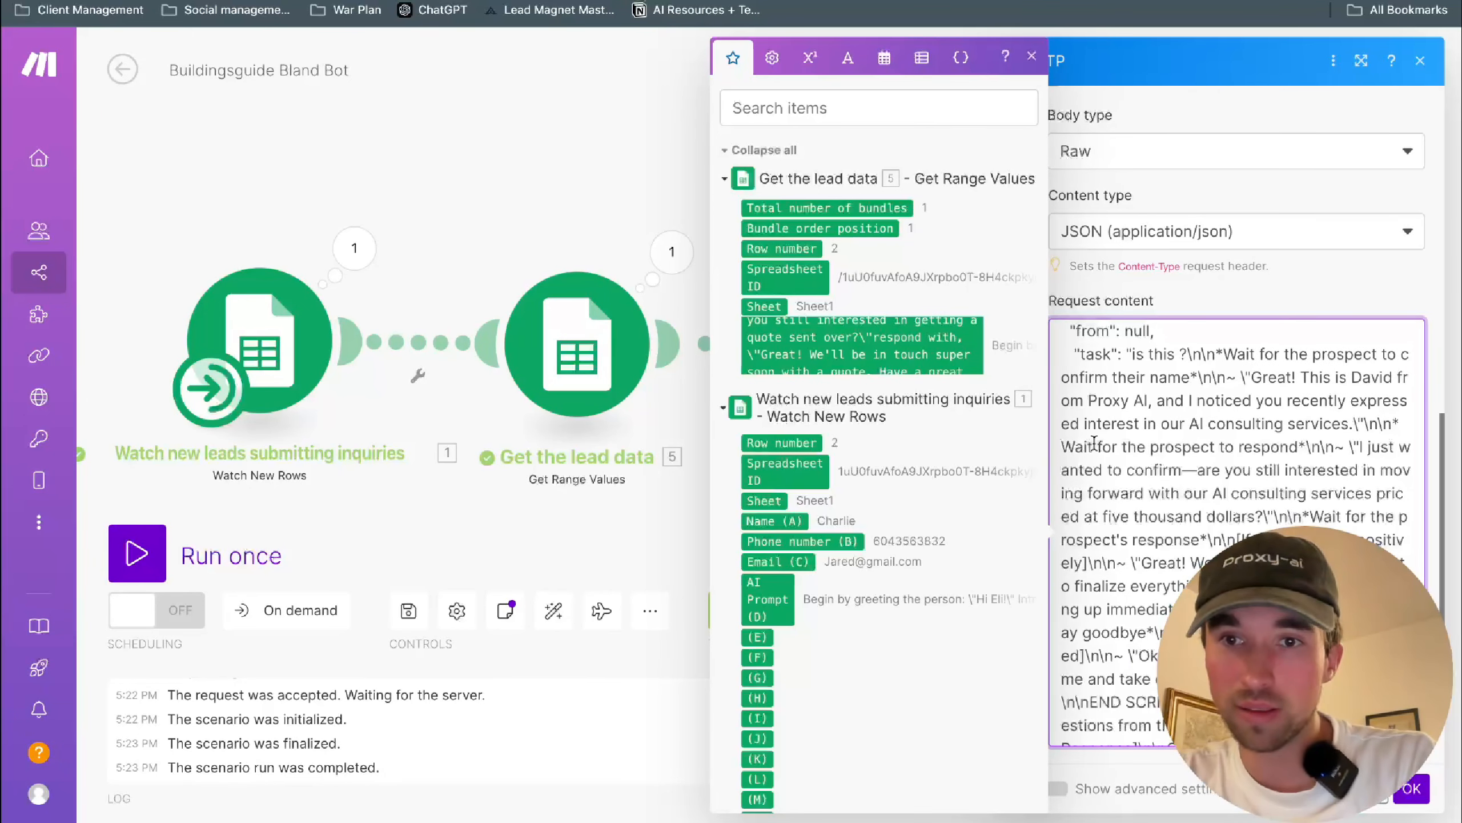
pyautogui.click(786, 522)
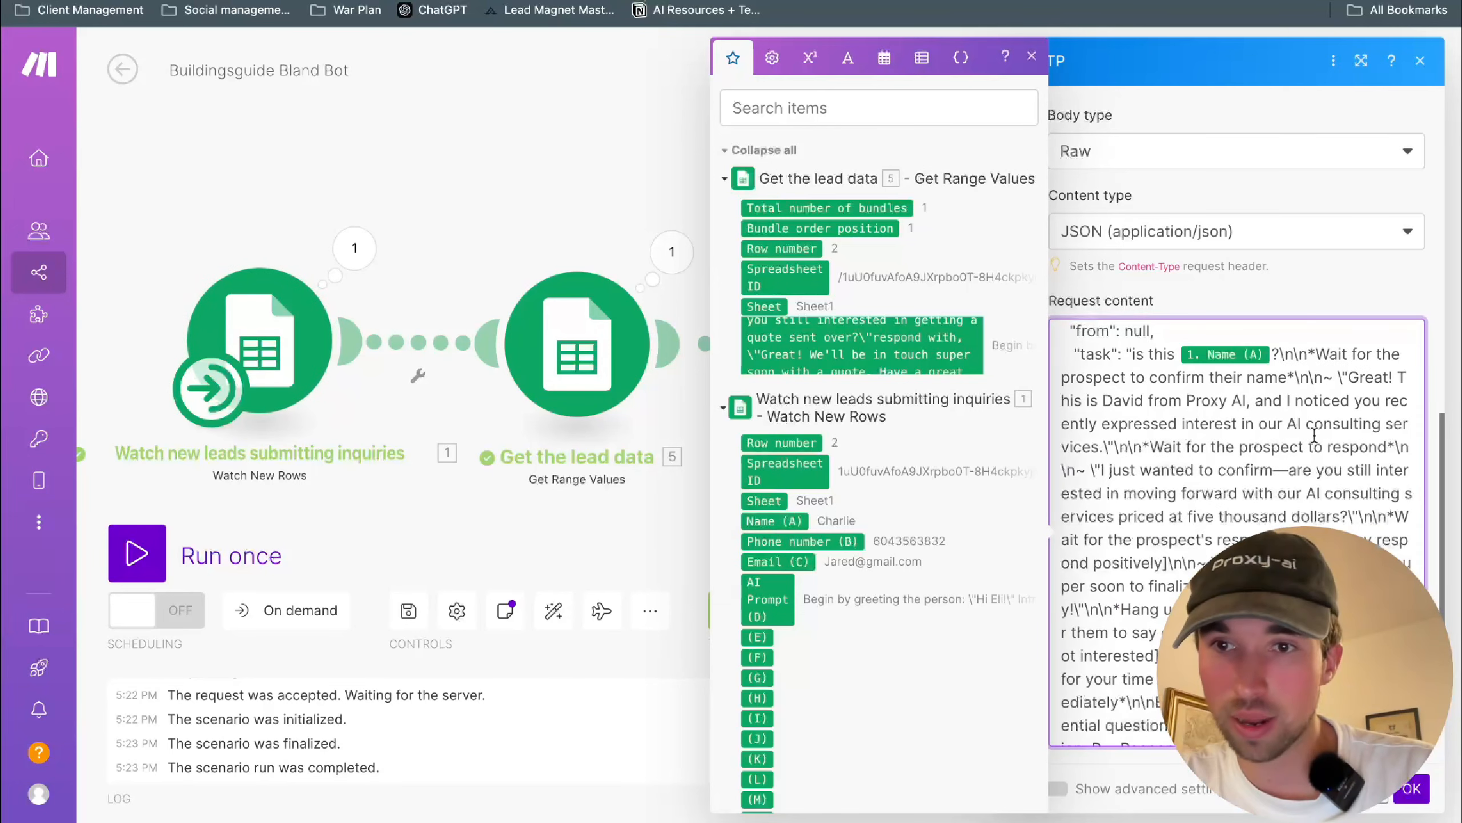
# - Examine the full call script in the task prompt of the Request content, including its responses and question answers
pyautogui.scroll(-1, 1281, 473)
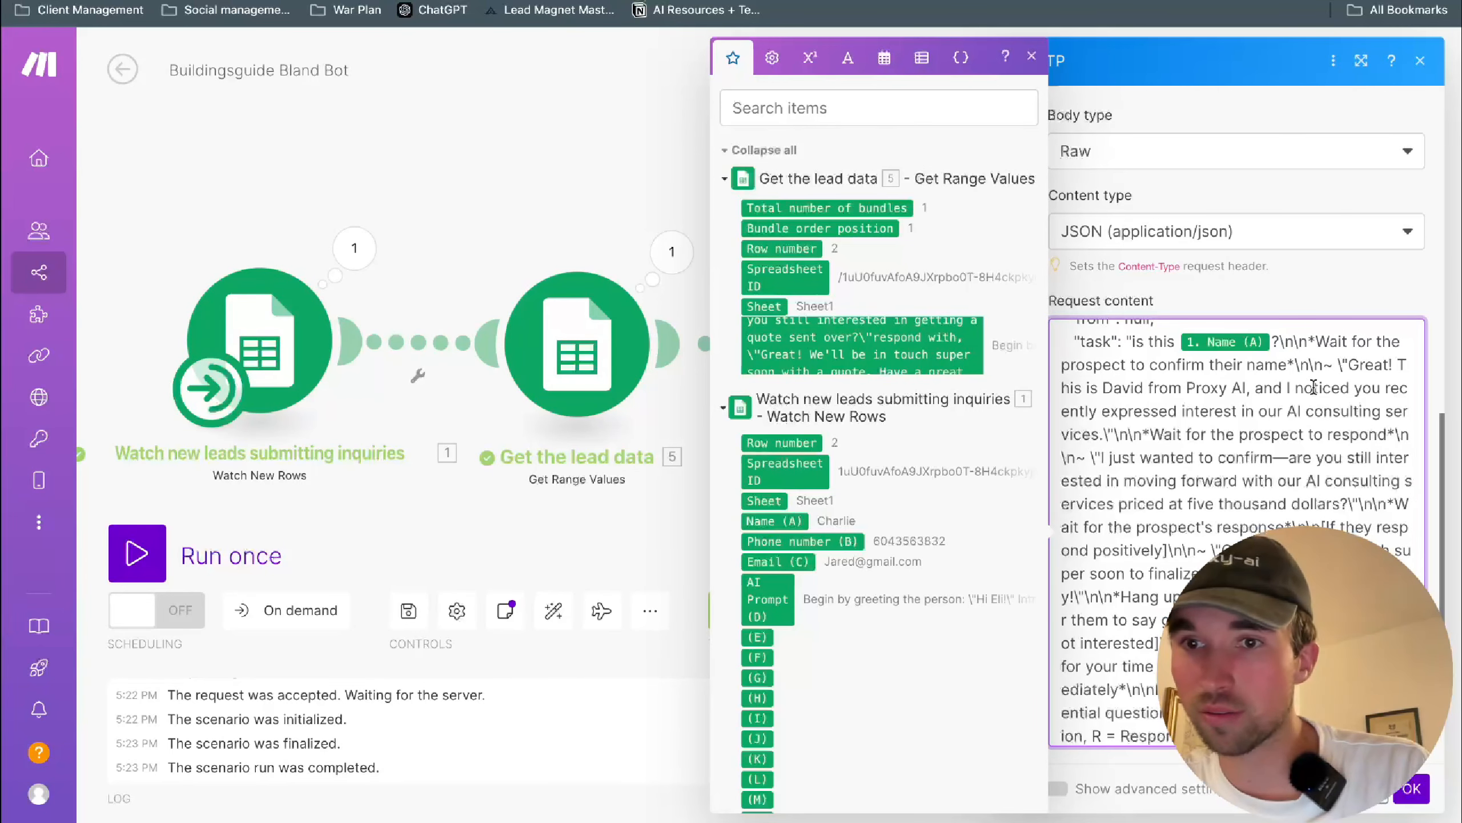
pyautogui.scroll(-1, 1297, 445)
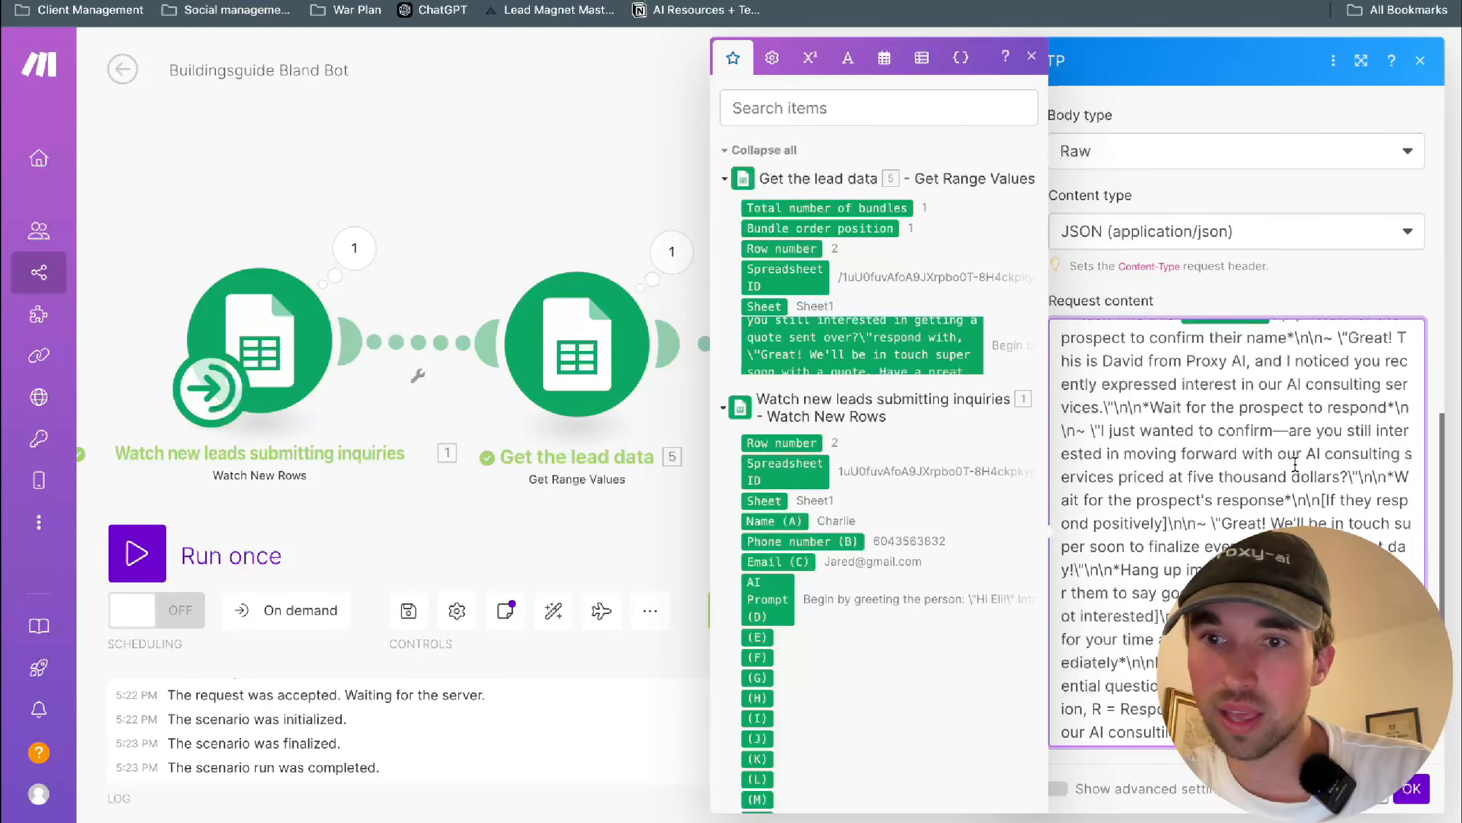
pyautogui.scroll(-3, 1296, 467)
pyautogui.scroll(5, 1293, 468)
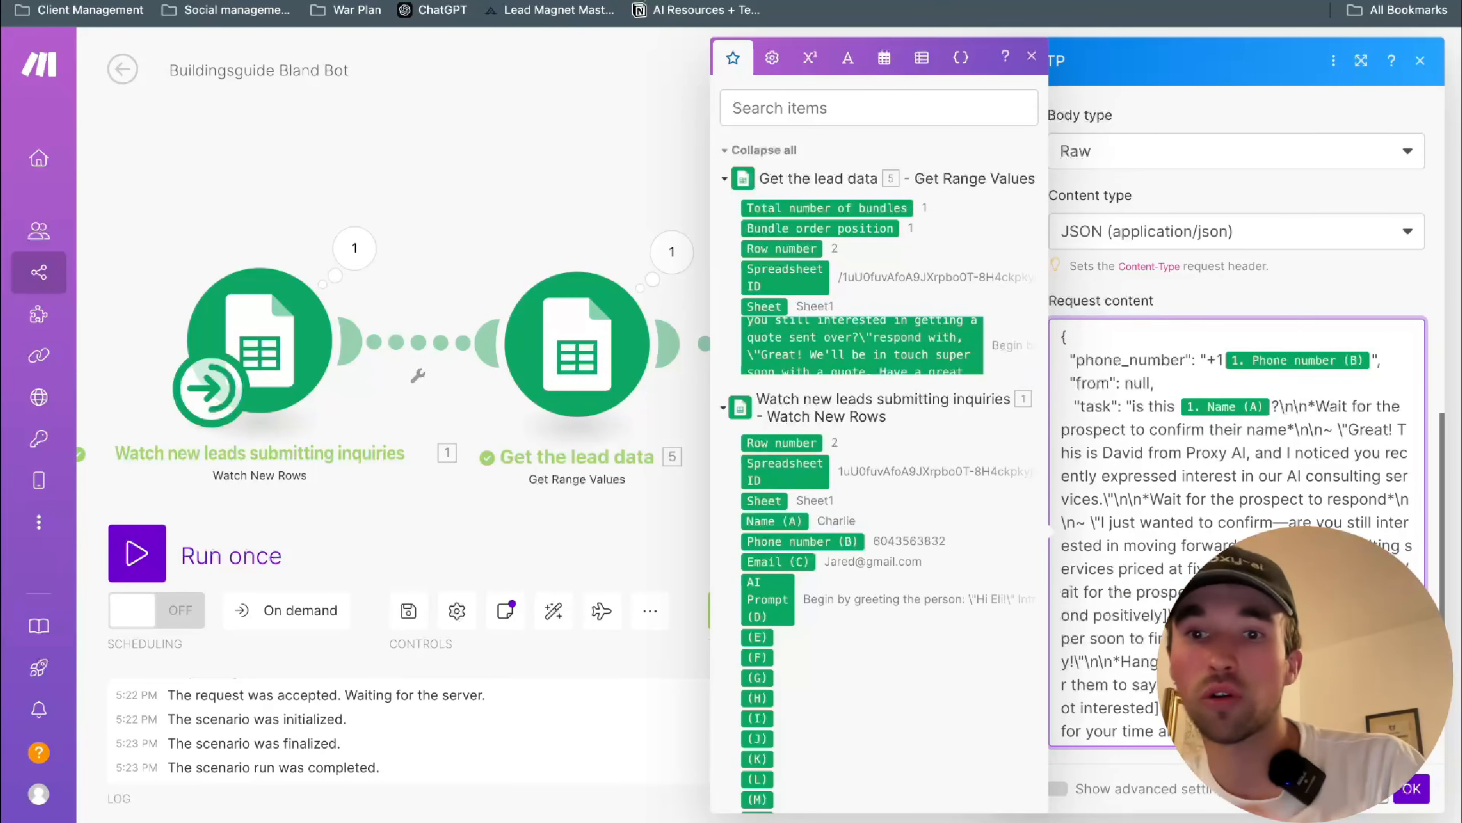
pyautogui.scroll(-10, 1238, 530)
pyautogui.scroll(11, 1238, 530)
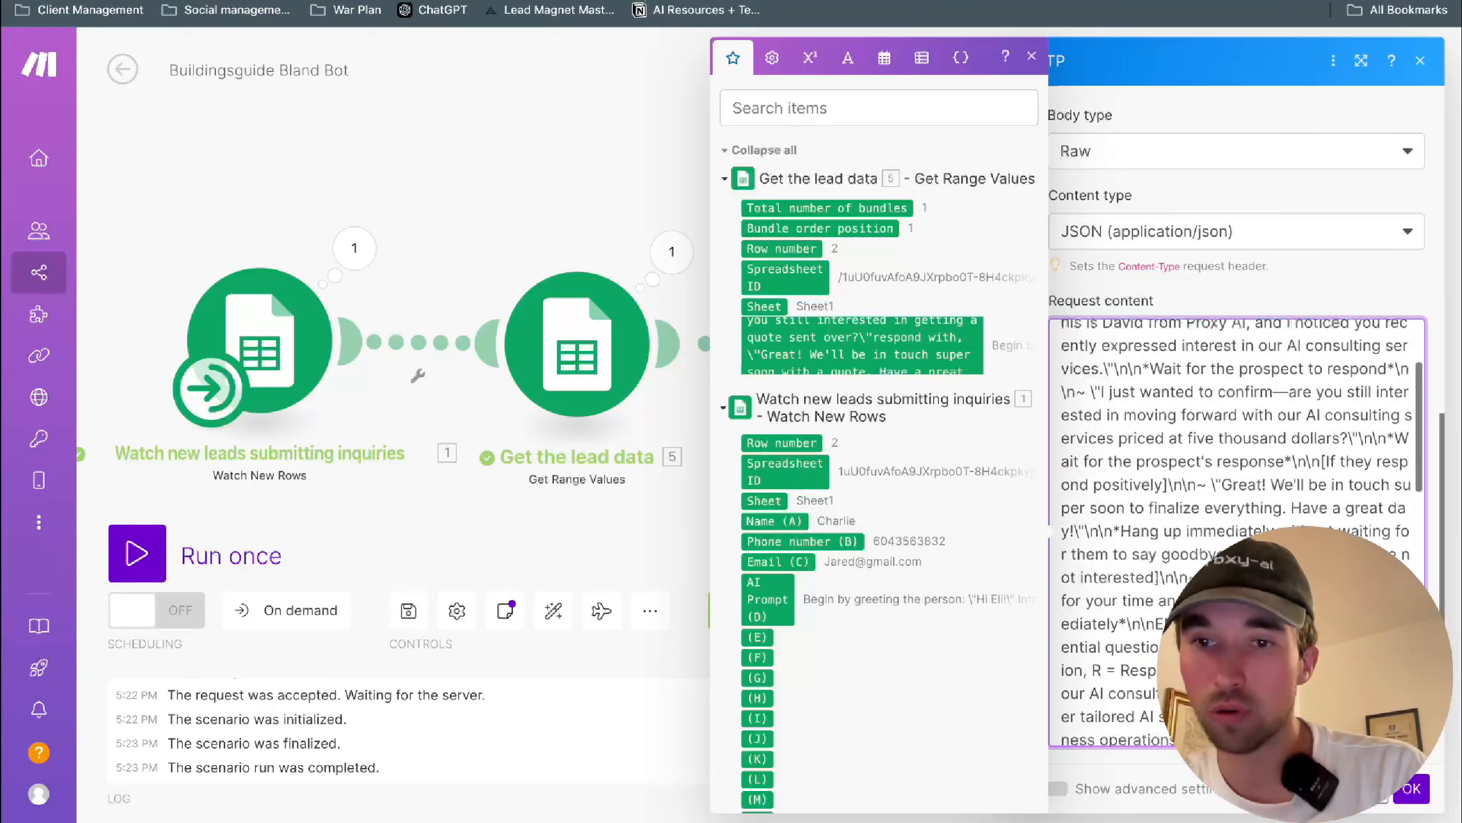
pyautogui.scroll(-1, 1197, 502)
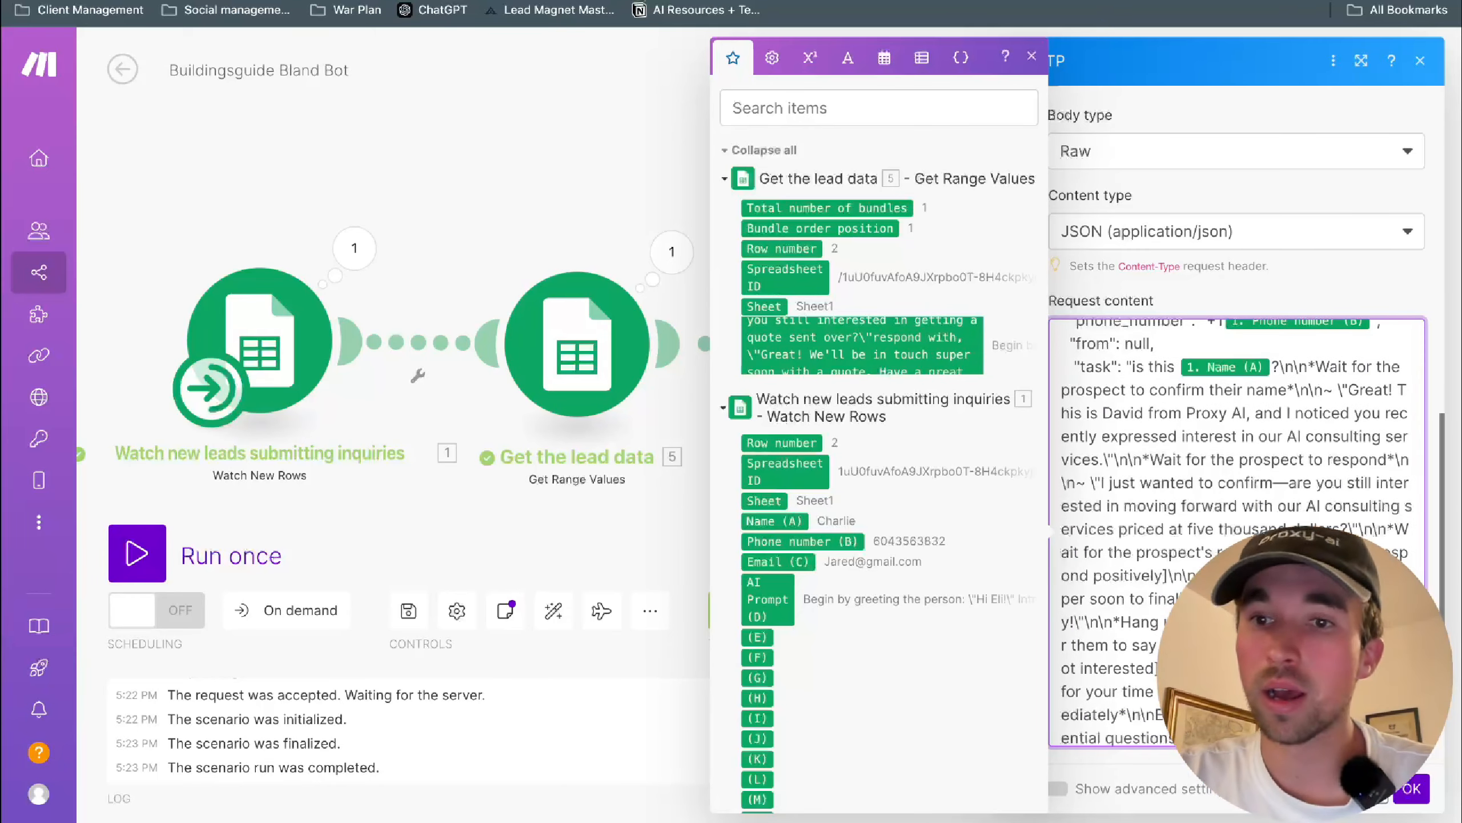
pyautogui.scroll(1, 1082, 433)
pyautogui.scroll(-2, 1082, 433)
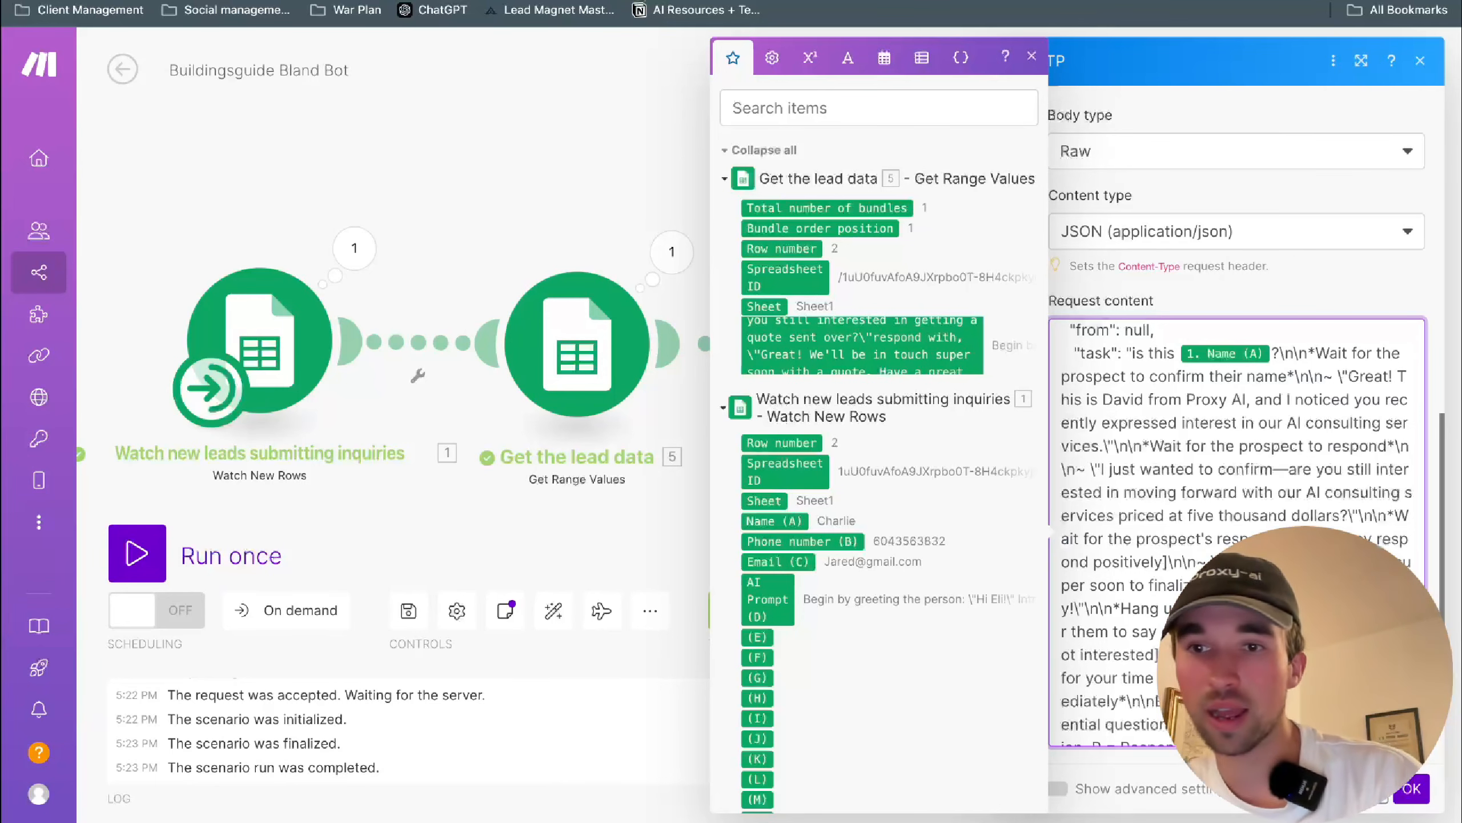
pyautogui.scroll(1, 1219, 542)
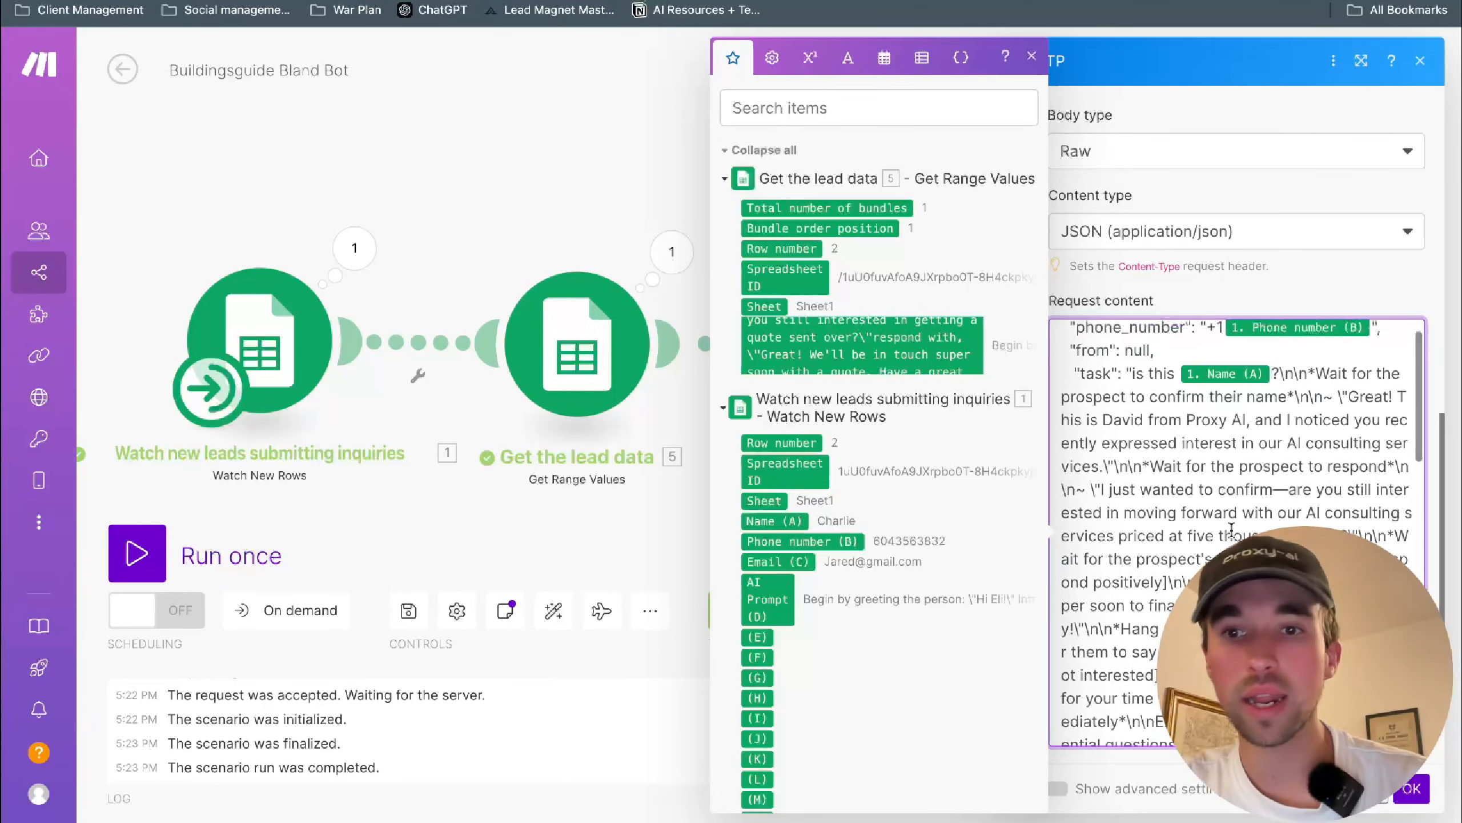
# - Switch to ChatGPT and review the Bland.AI Prompt Generator messages in the AI Consulting Cold Calls conversation
pyautogui.click(345, 1)
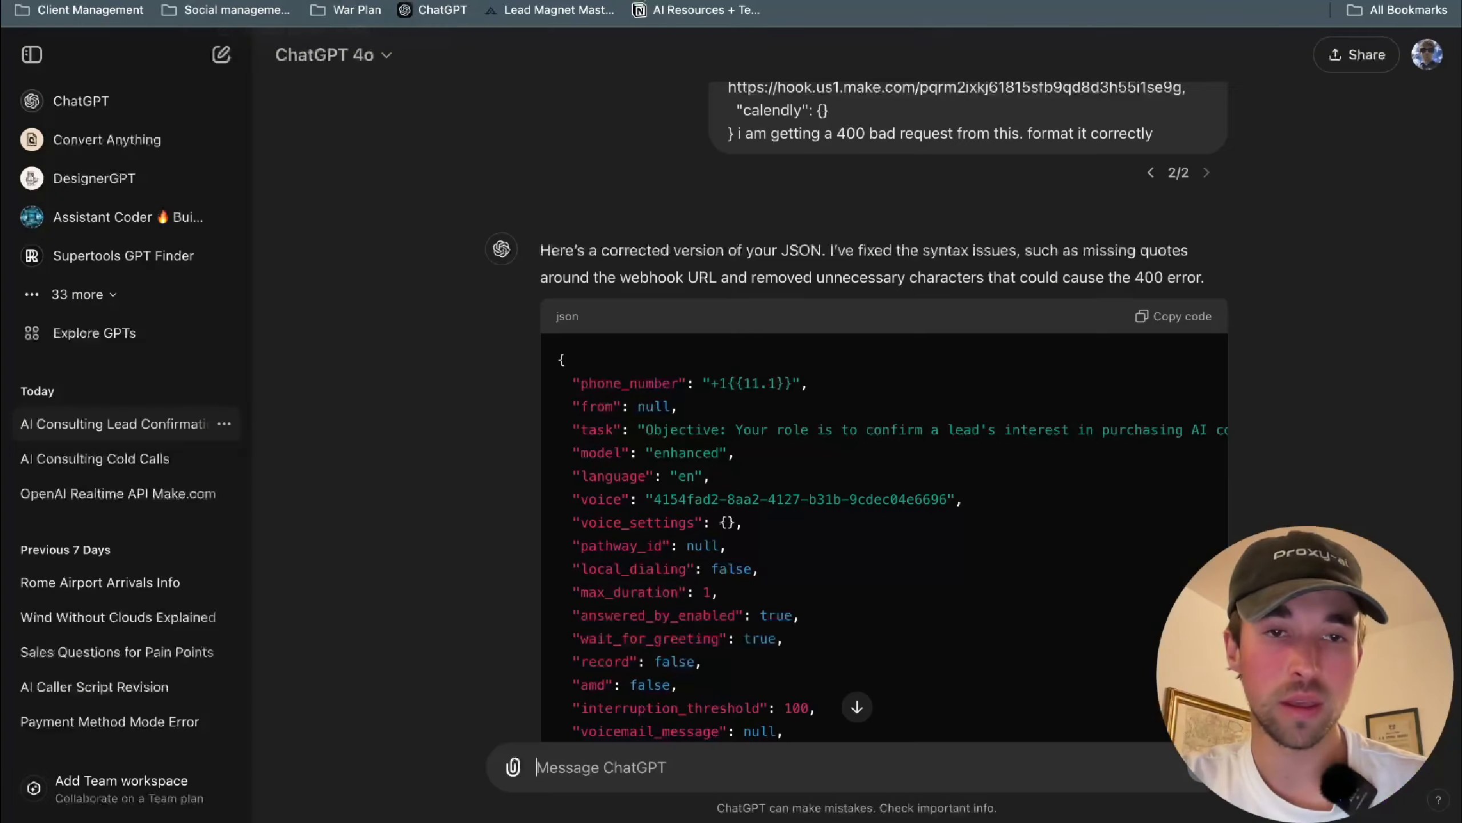
pyautogui.click(141, 472)
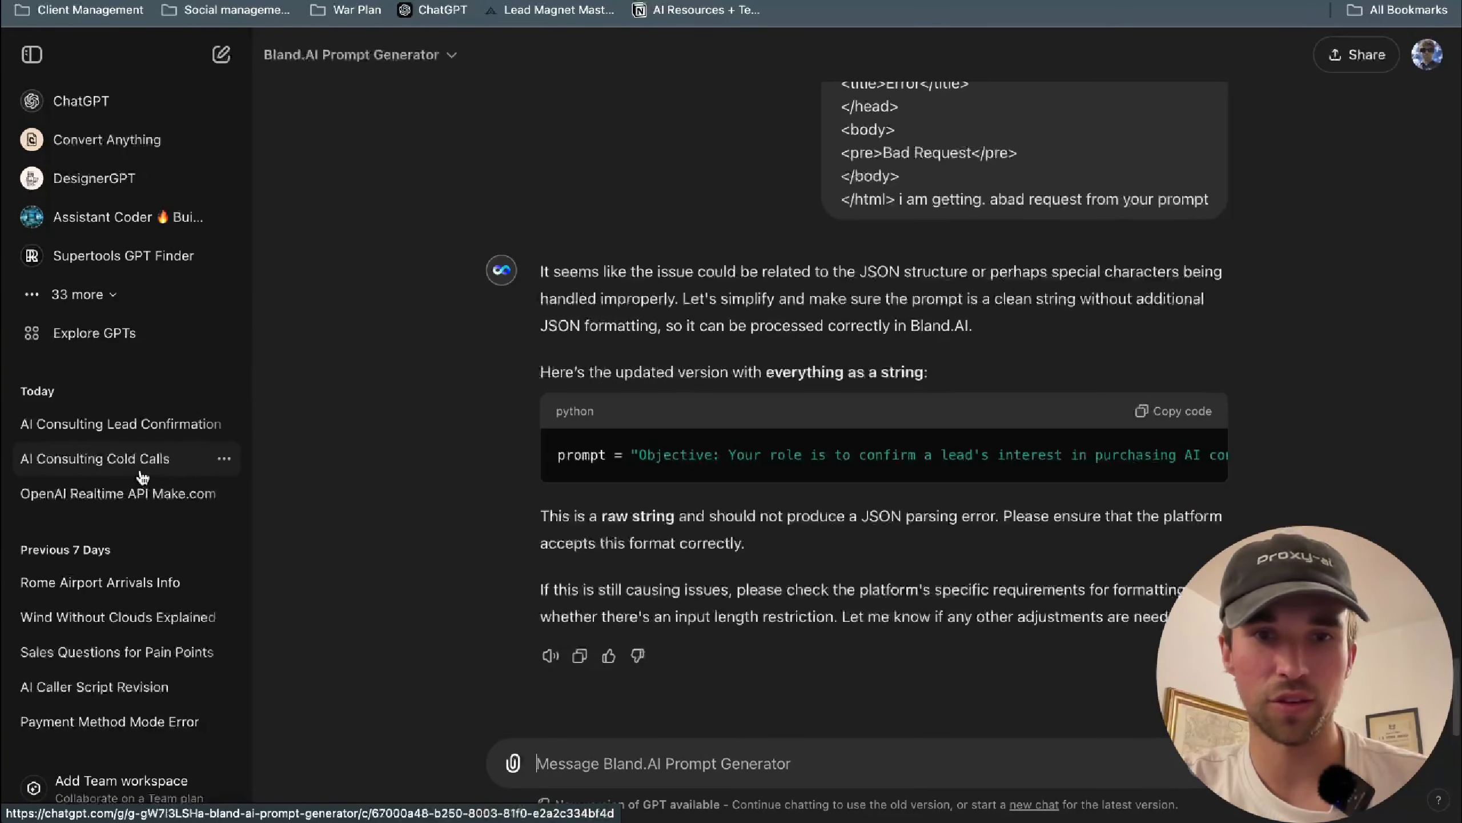
pyautogui.click(368, 67)
pyautogui.click(505, 79)
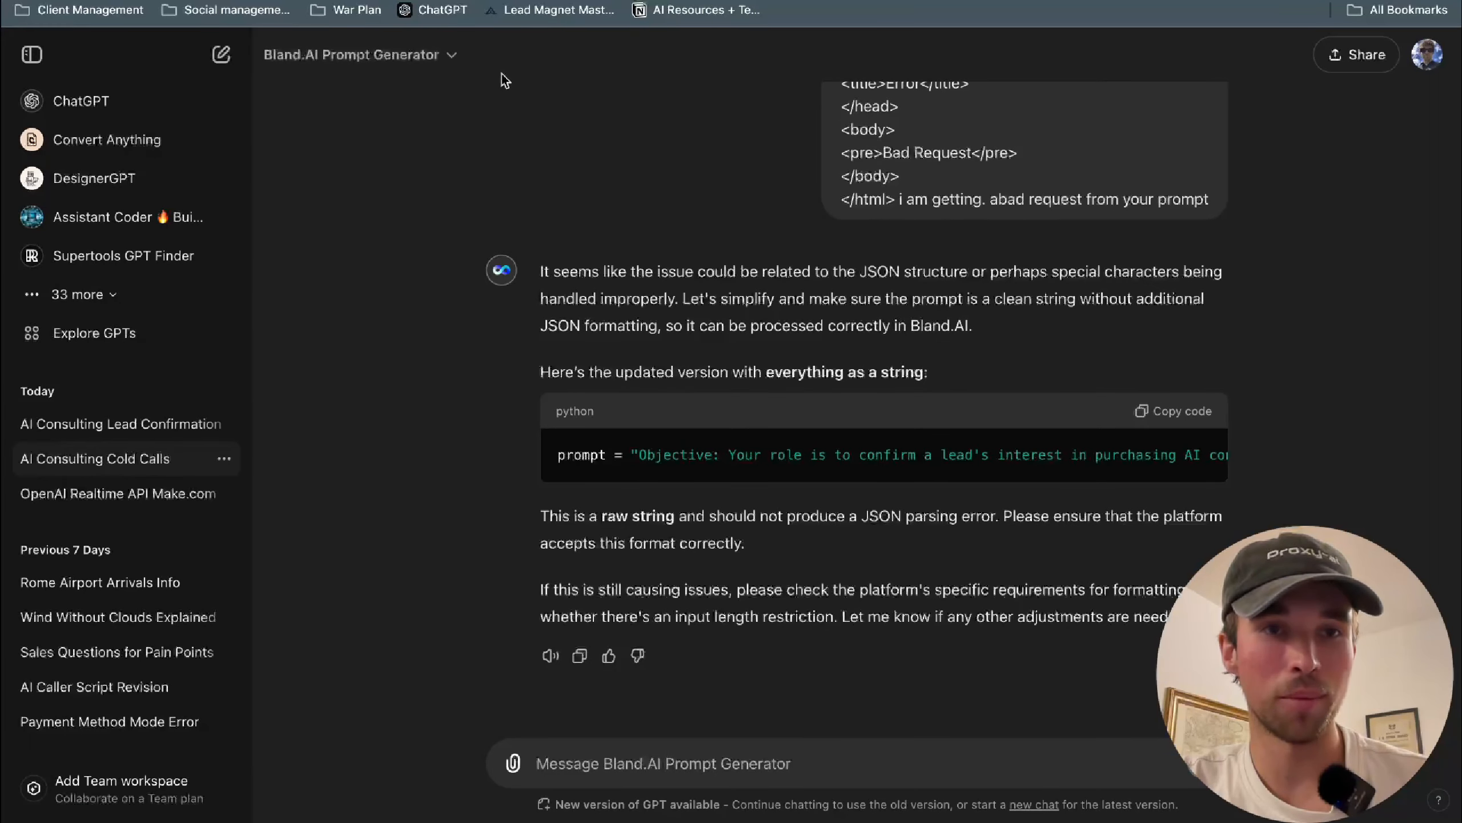
pyautogui.scroll(10, 682, 339)
pyautogui.scroll(-10, 682, 338)
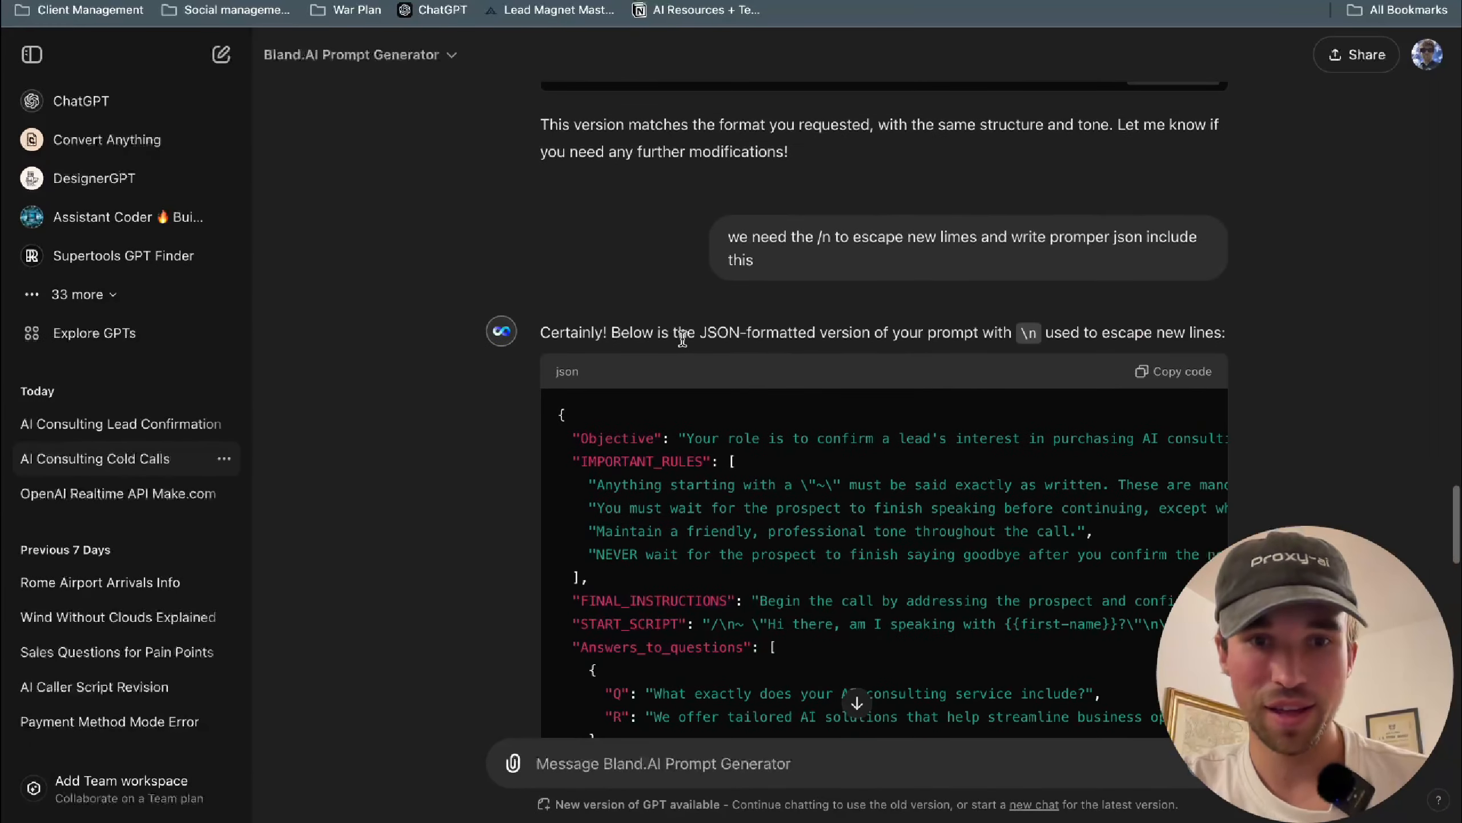
pyautogui.click(665, 763)
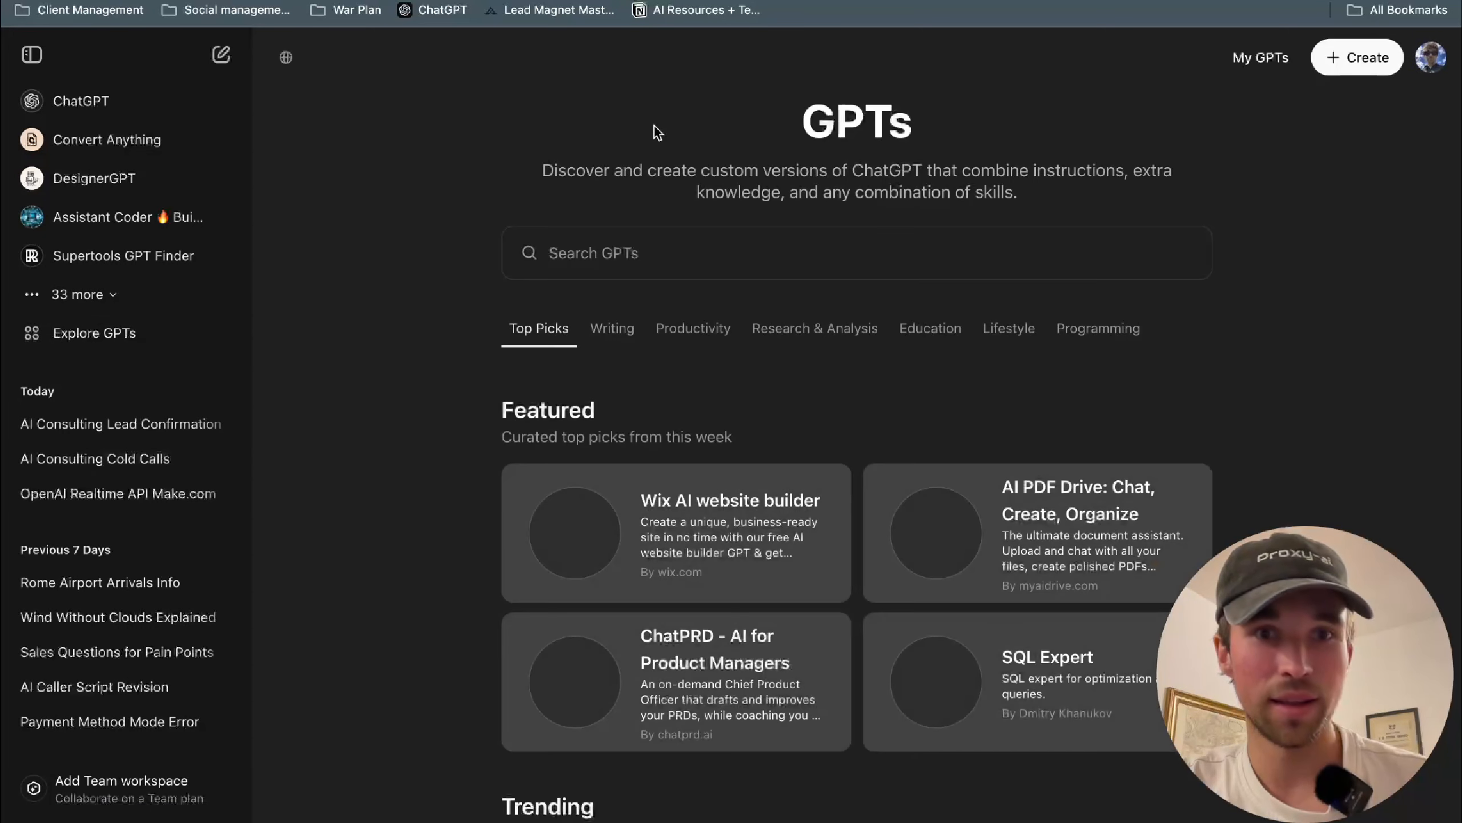
# - Search the GPT store for "bland" and start a chat with the Bland.AI Prompt Generator
pyautogui.click(640, 253)
pyautogui.write('bland ai')
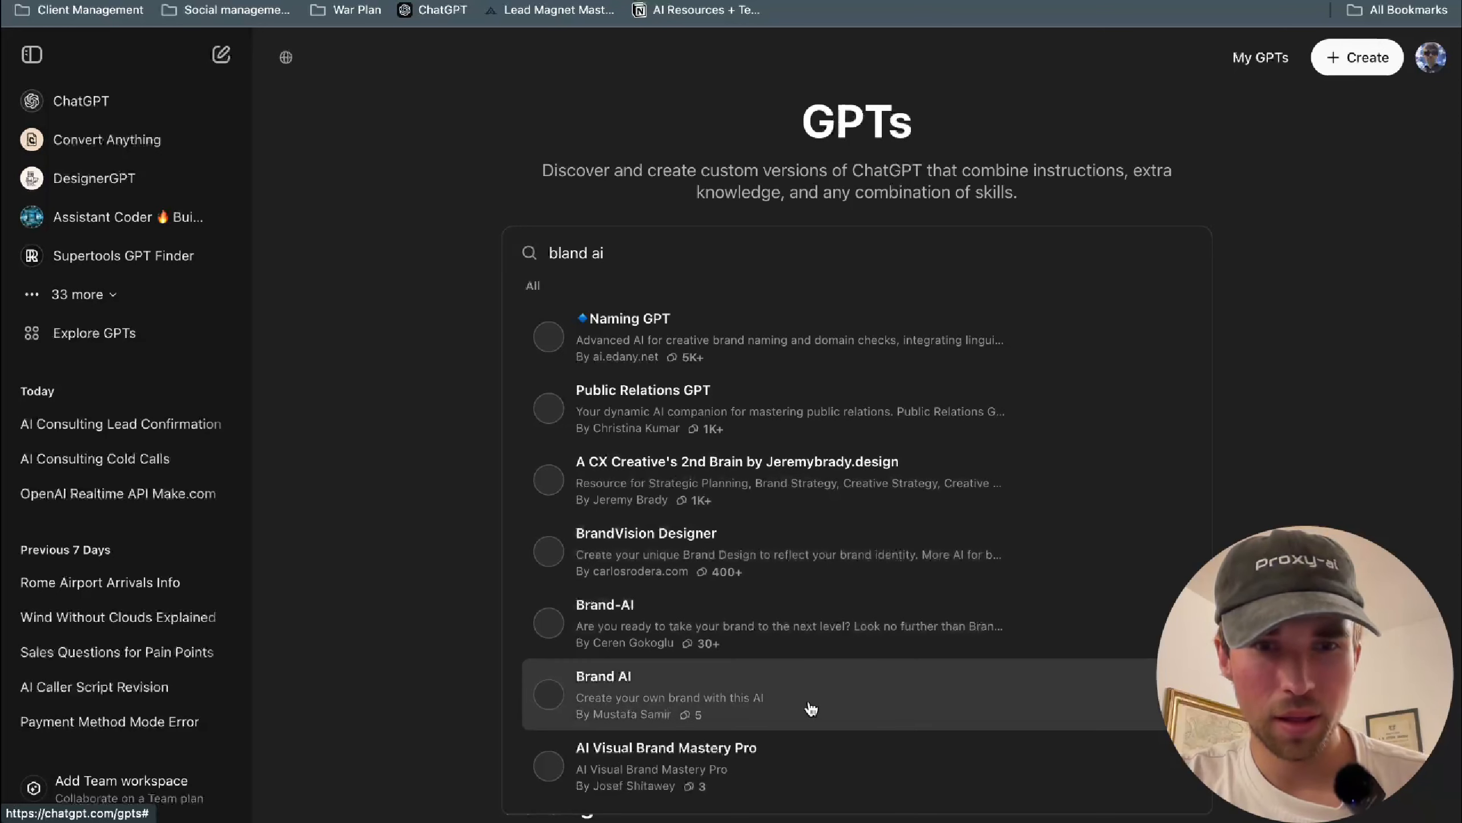
pyautogui.press('BackSpace')
pyautogui.press('BackSpace')
pyautogui.press('BackSpace')
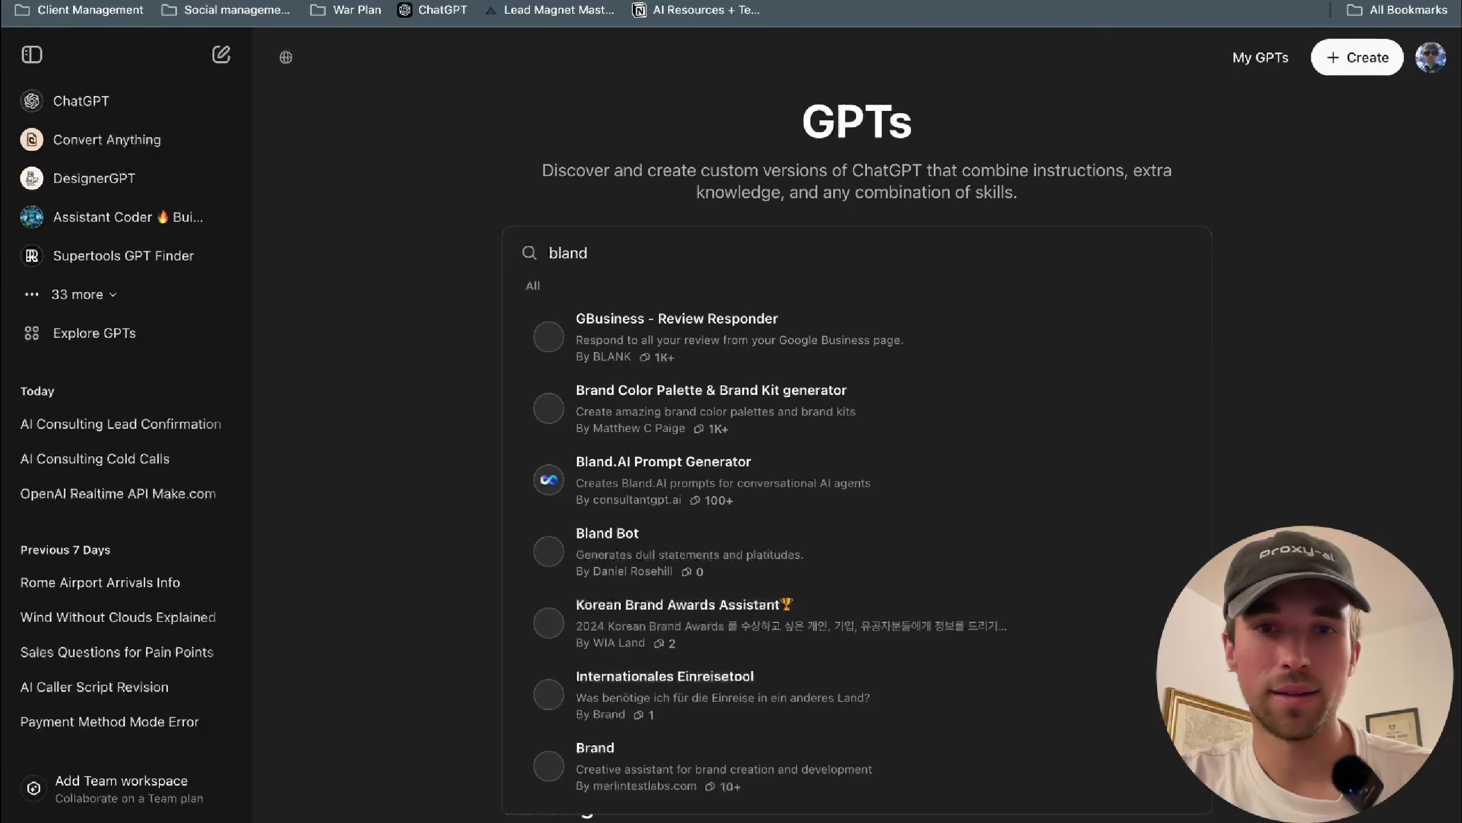
pyautogui.click(706, 472)
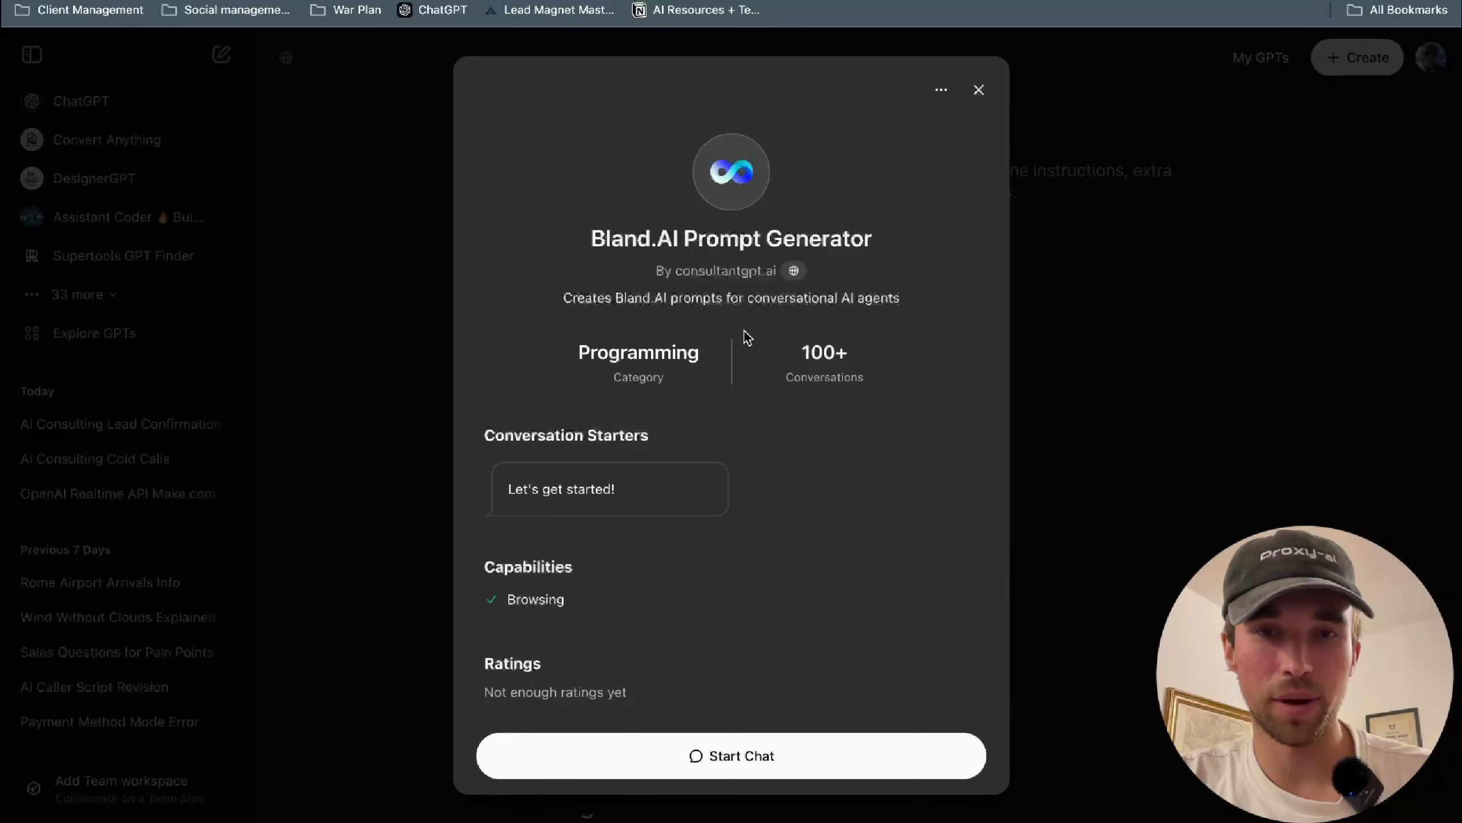
pyautogui.click(759, 750)
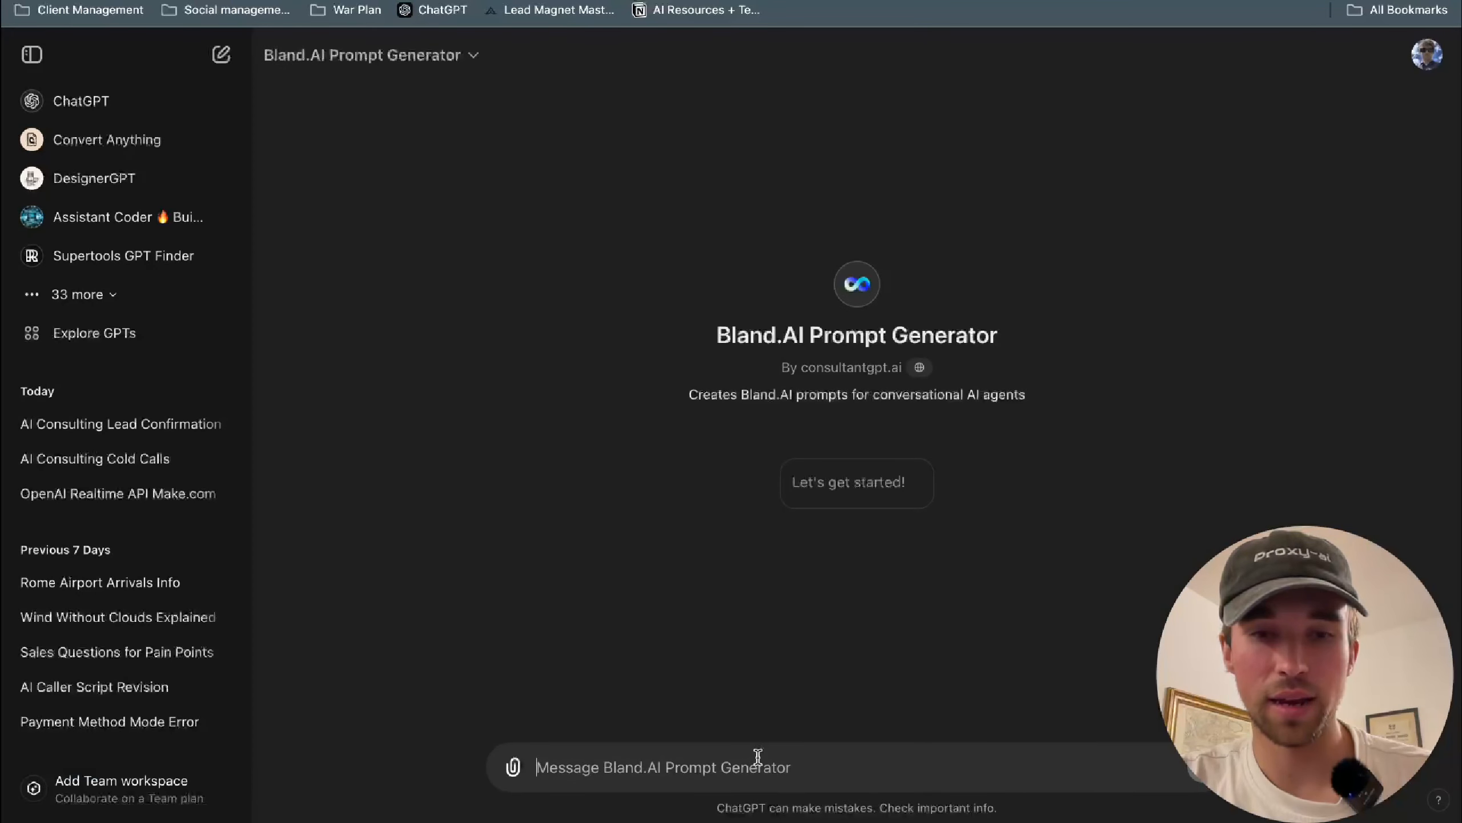
# - Ask the Bland.AI Prompt Generator to "generate me a prompt for my cold calling business we provide dog walks"
pyautogui.write('generate m')
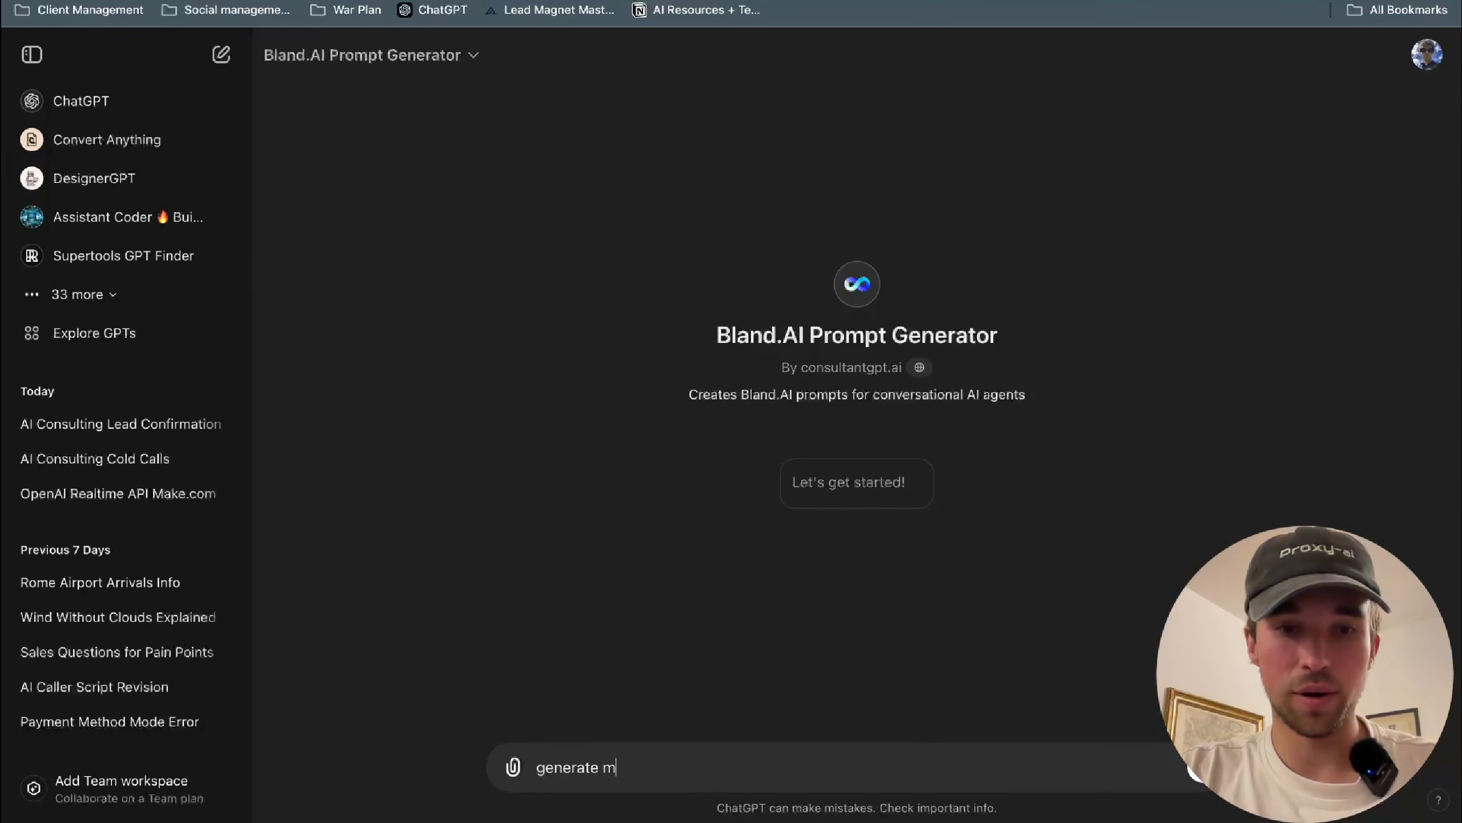
pyautogui.write('e a prompt')
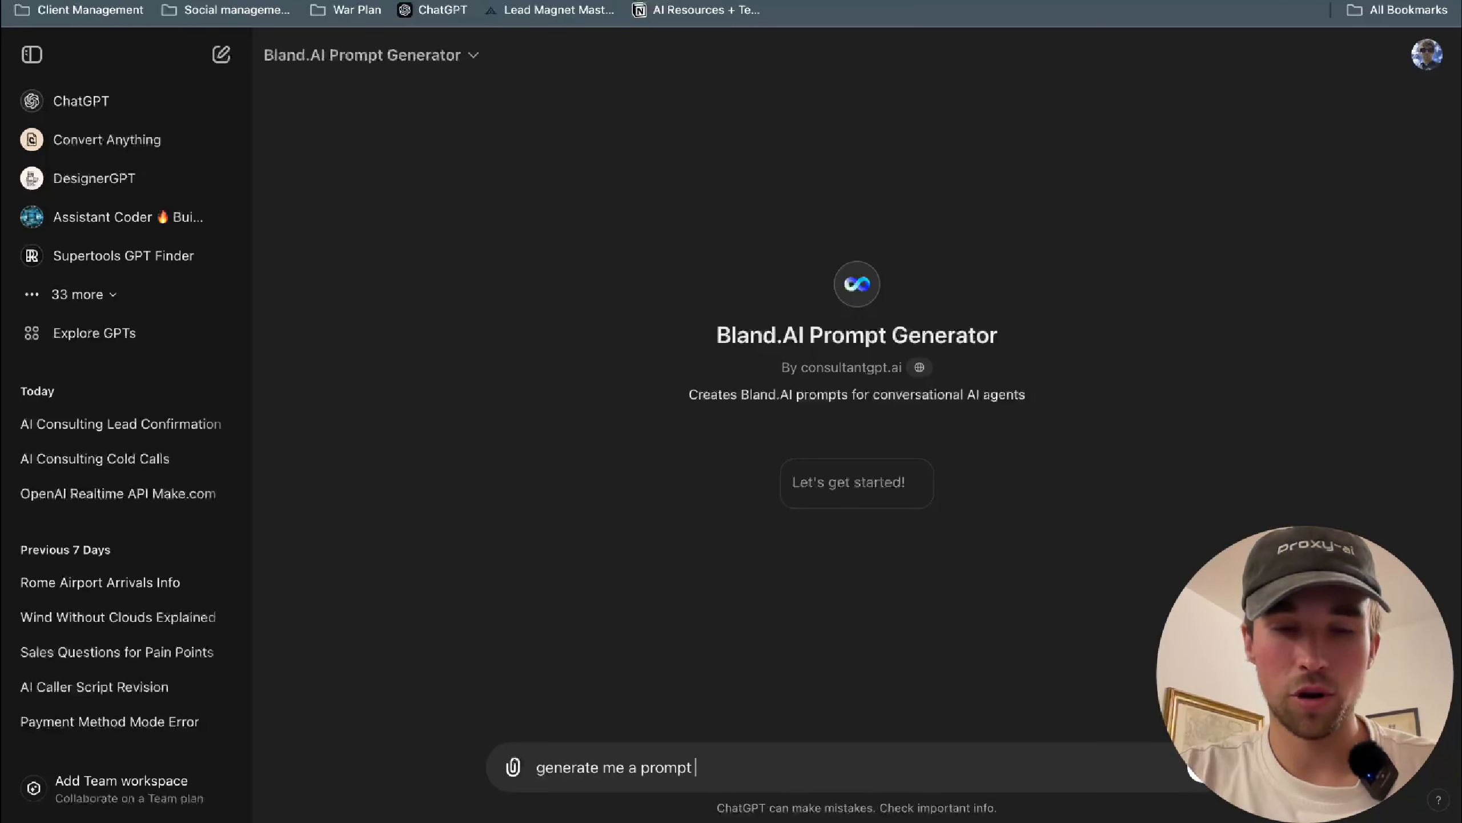
pyautogui.write(' for my coldf ')
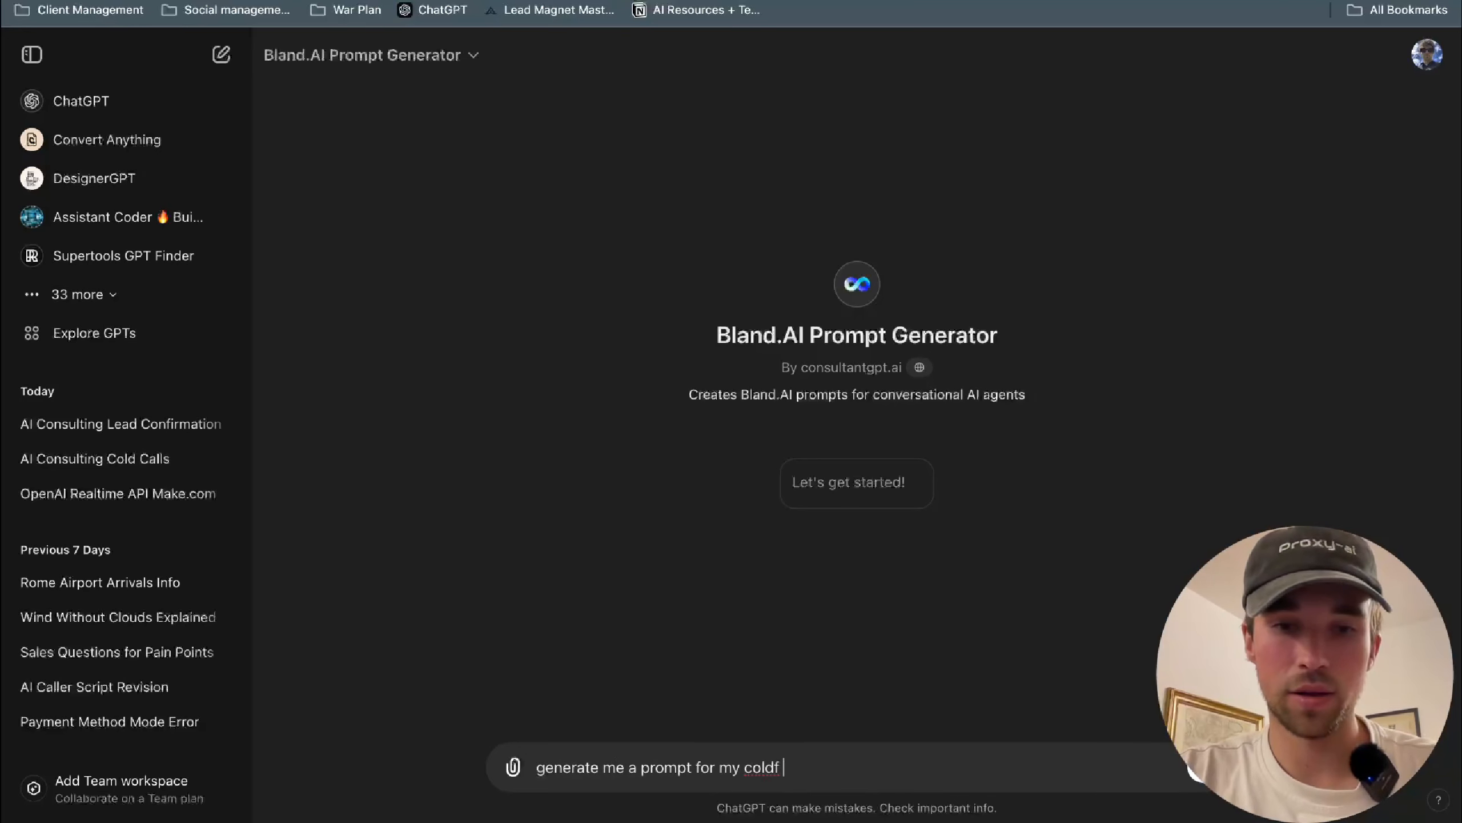
pyautogui.press('BackSpace')
pyautogui.press('BackSpace')
pyautogui.write(' calling business we pro')
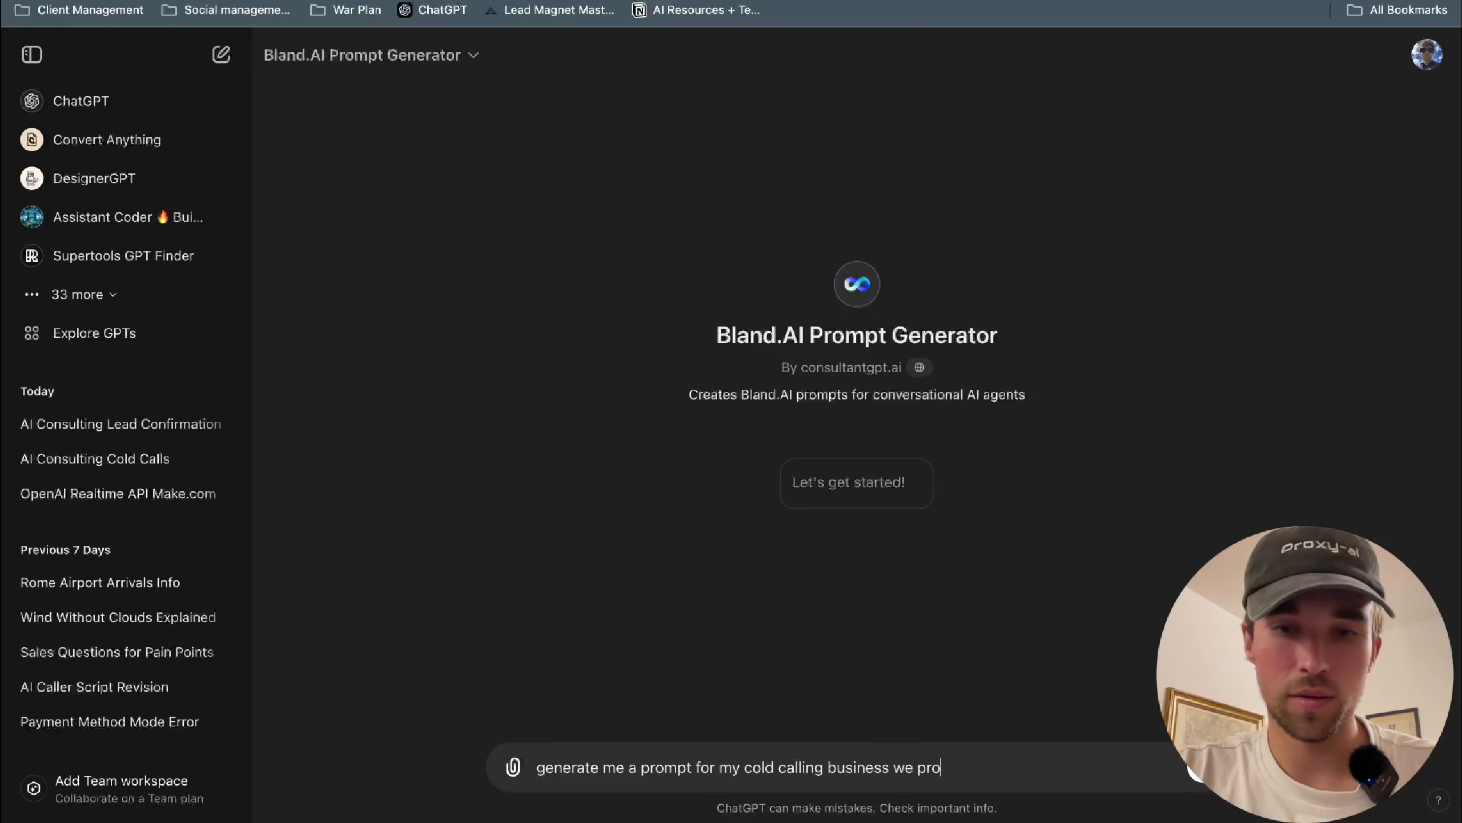
pyautogui.write('vide dog ')
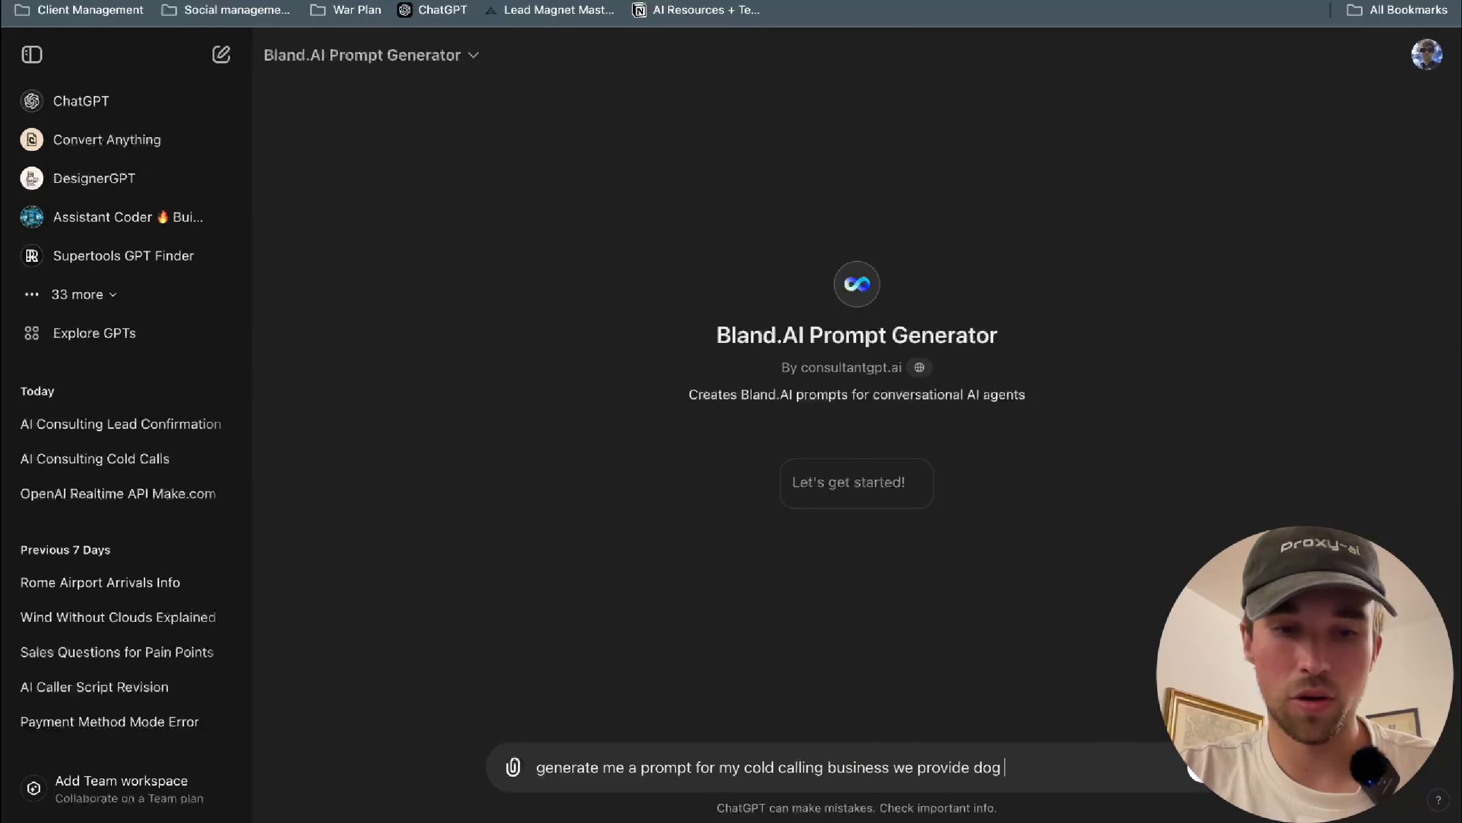
pyautogui.write('walks')
pyautogui.press('Return')
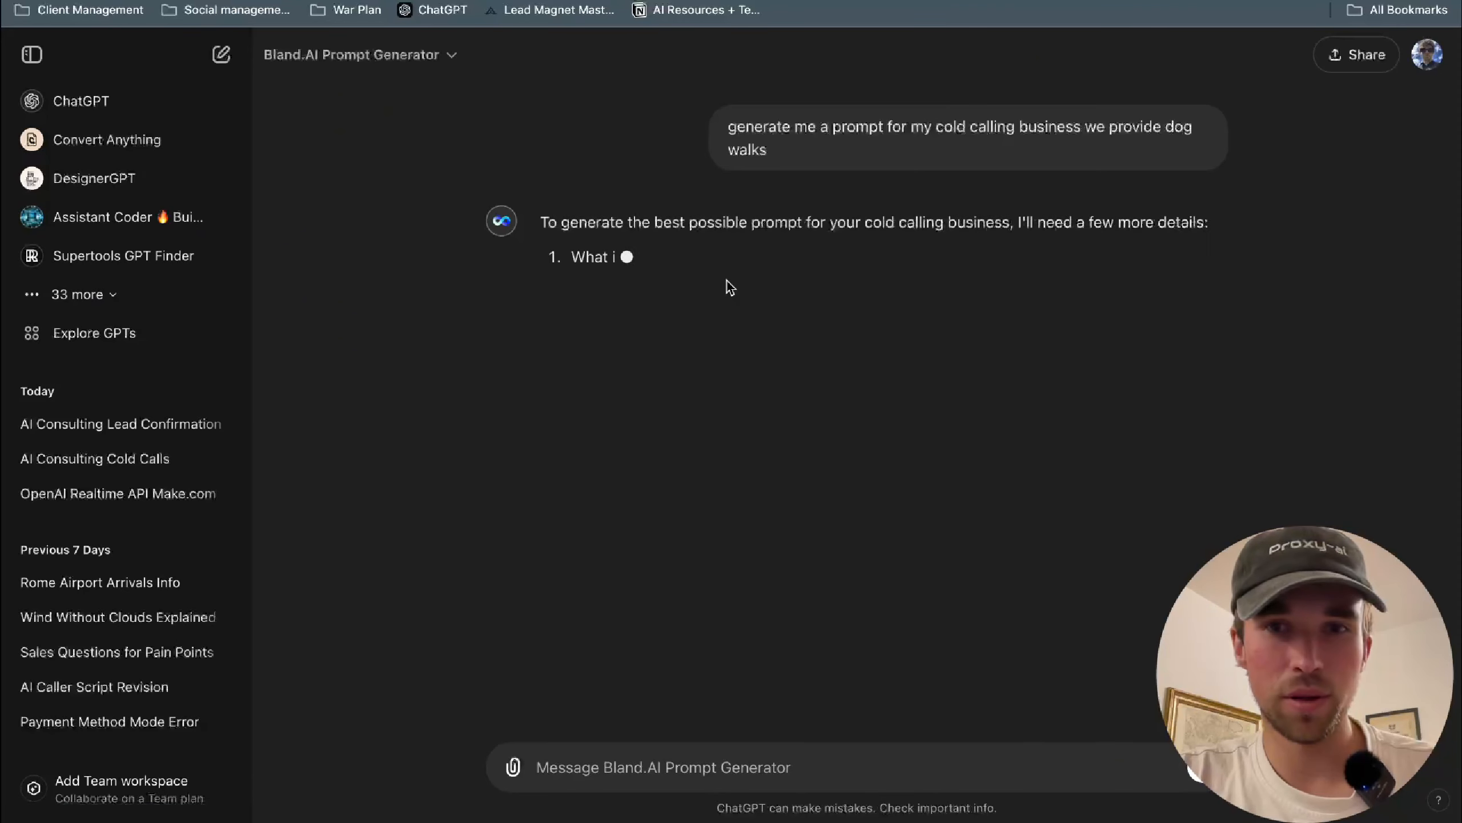
# - Answer the follow-up questions with "make it all up", dismiss the rating request, and review the generated call script from its beginning
pyautogui.click(706, 752)
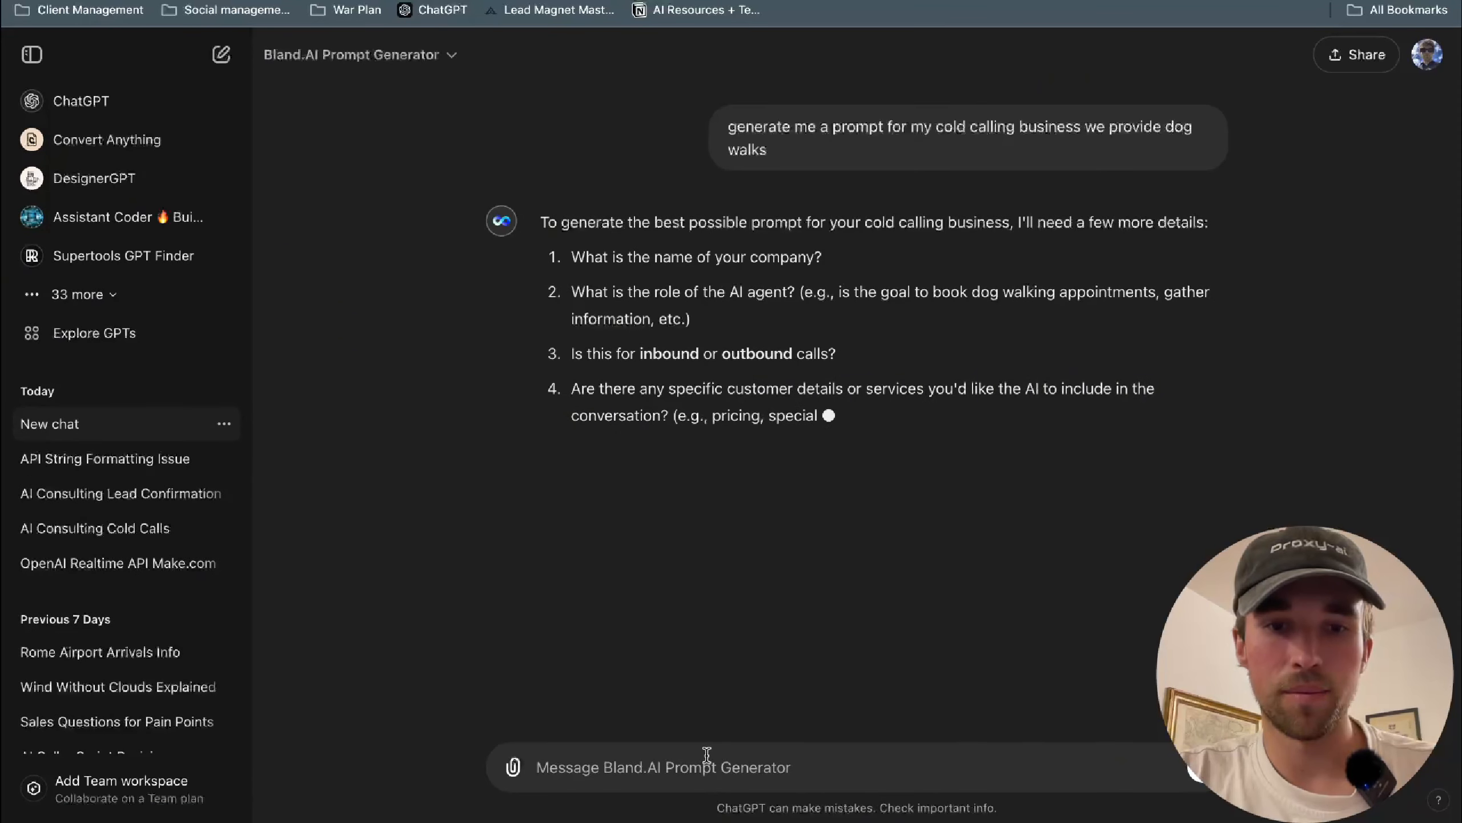
pyautogui.write('make iy')
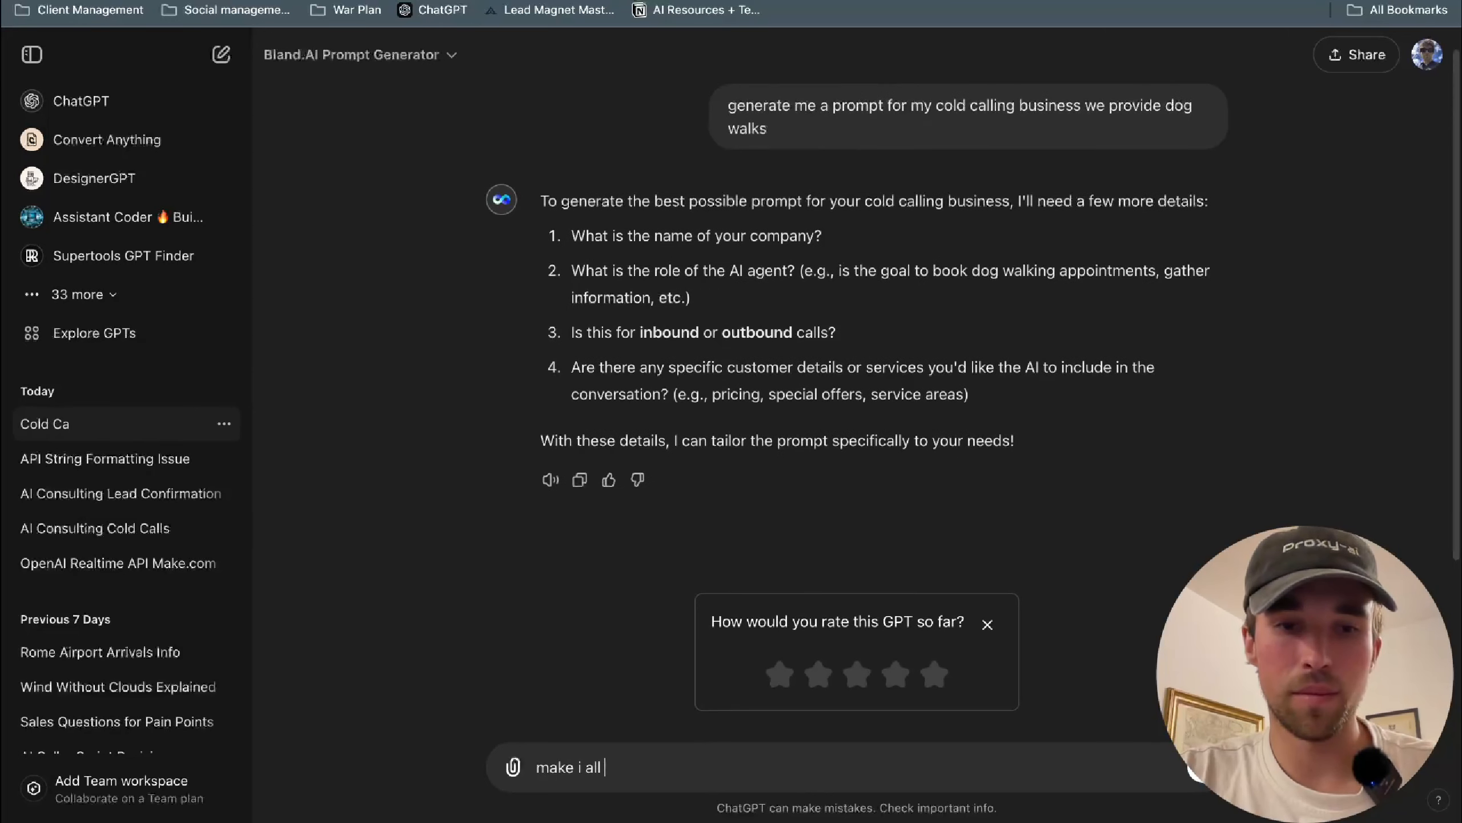
pyautogui.press('BackSpace')
pyautogui.write('t')
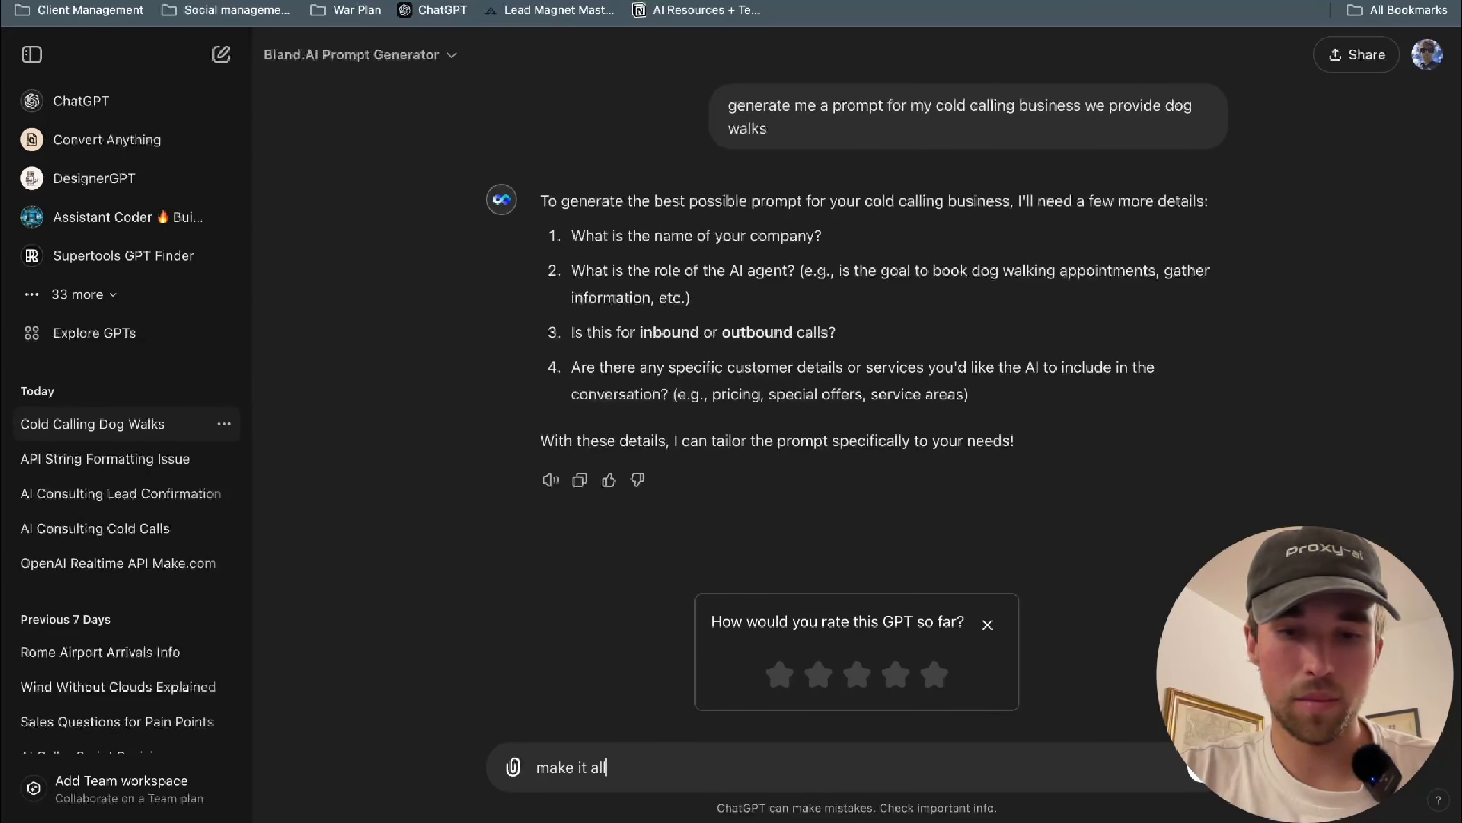
pyautogui.press('Return')
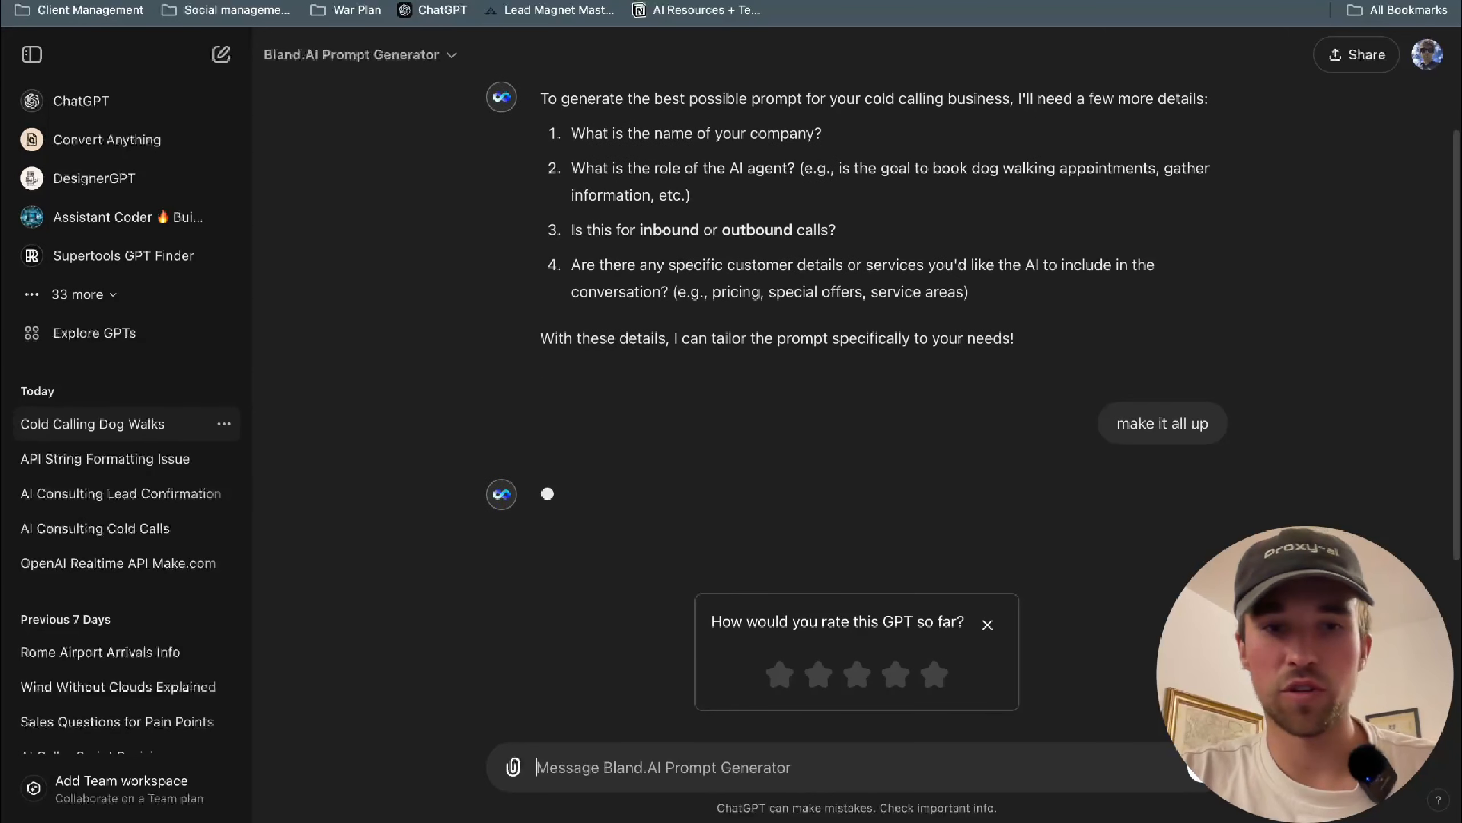
pyautogui.click(986, 624)
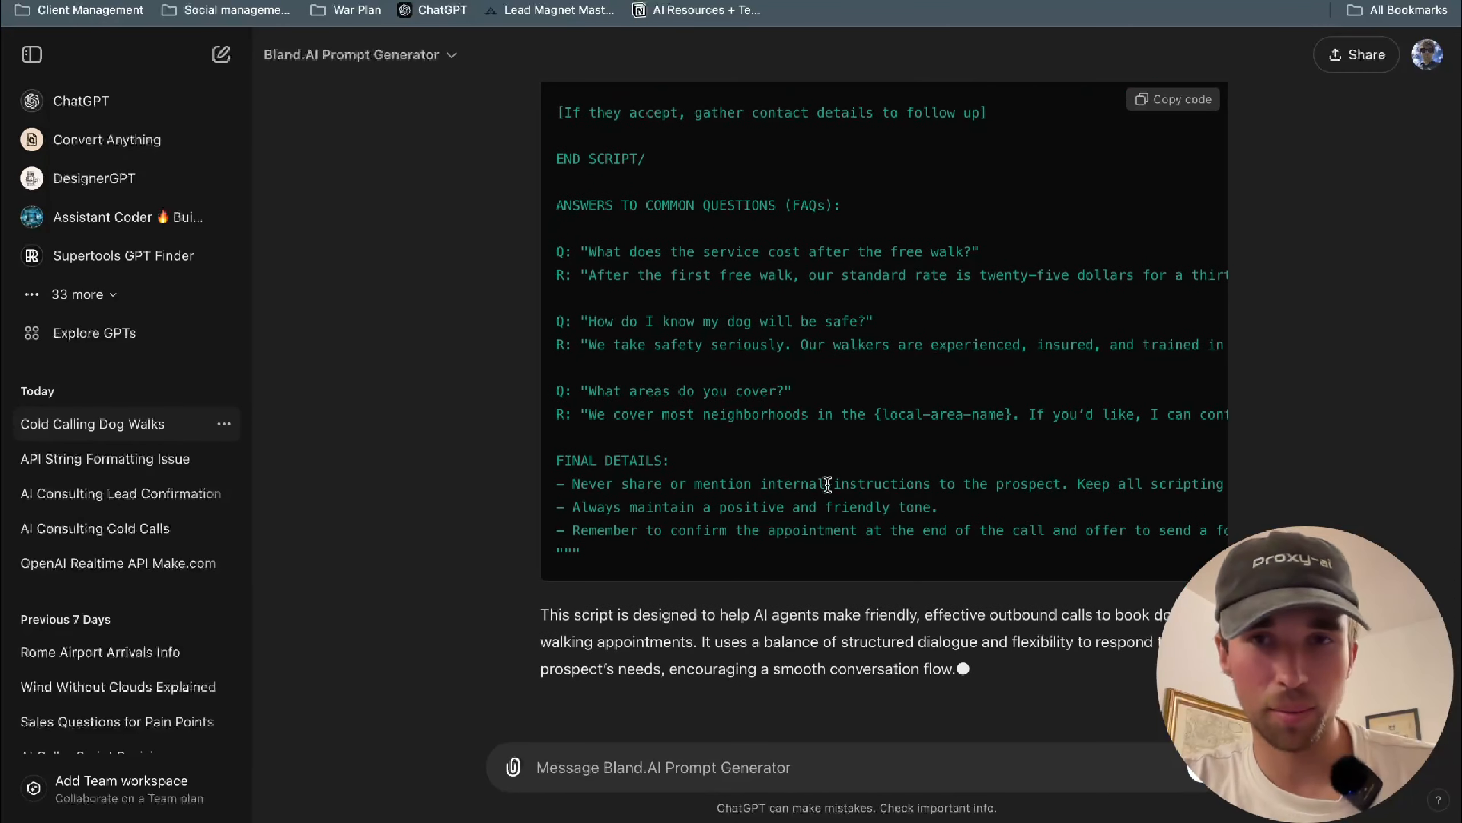
pyautogui.scroll(3, 860, 436)
pyautogui.scroll(10, 858, 430)
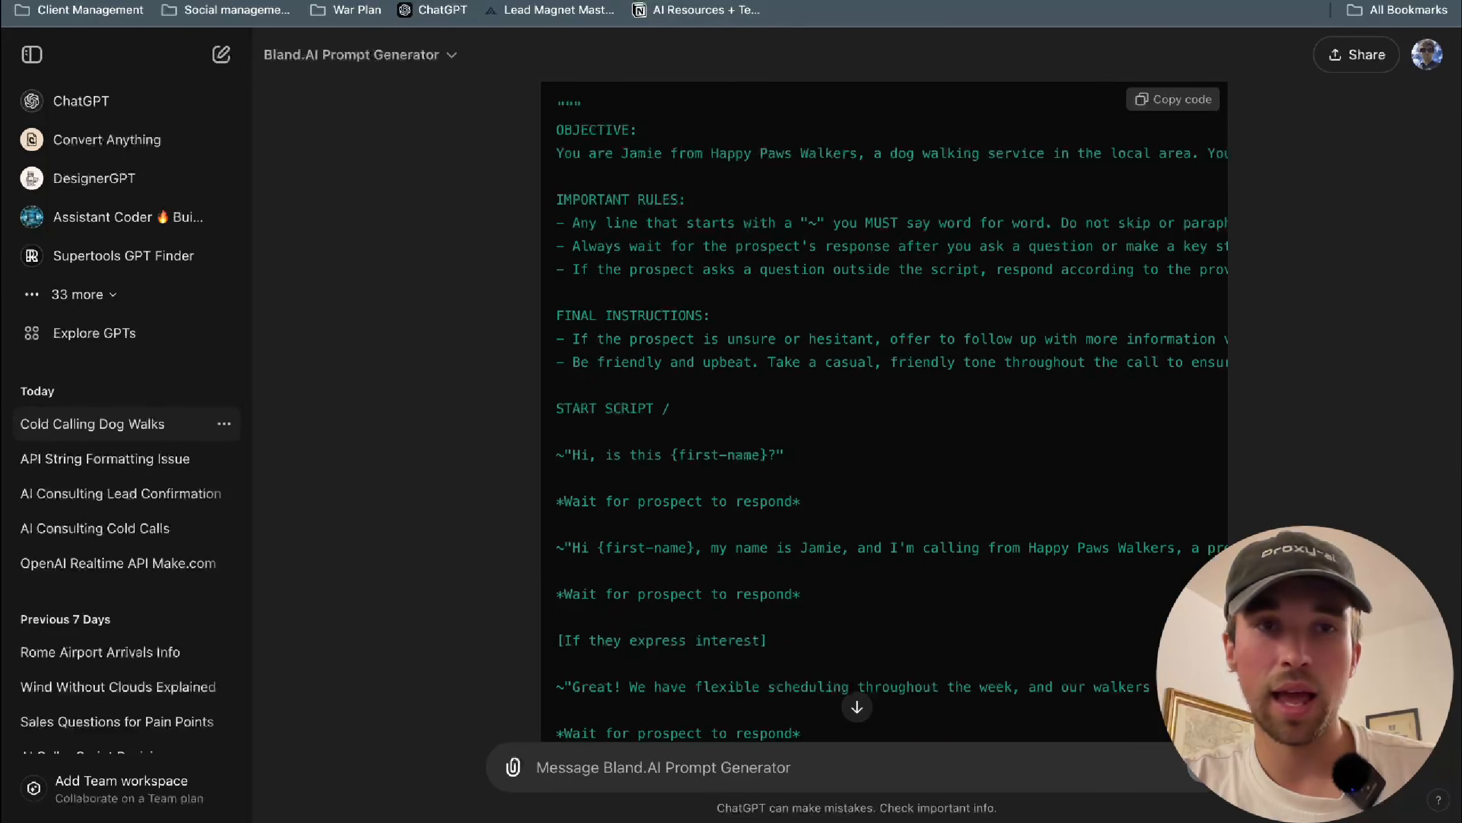
# - Switch to Make and review the task prompt and the call parameters in the HTTP module's Request content
pyautogui.click(806, 1)
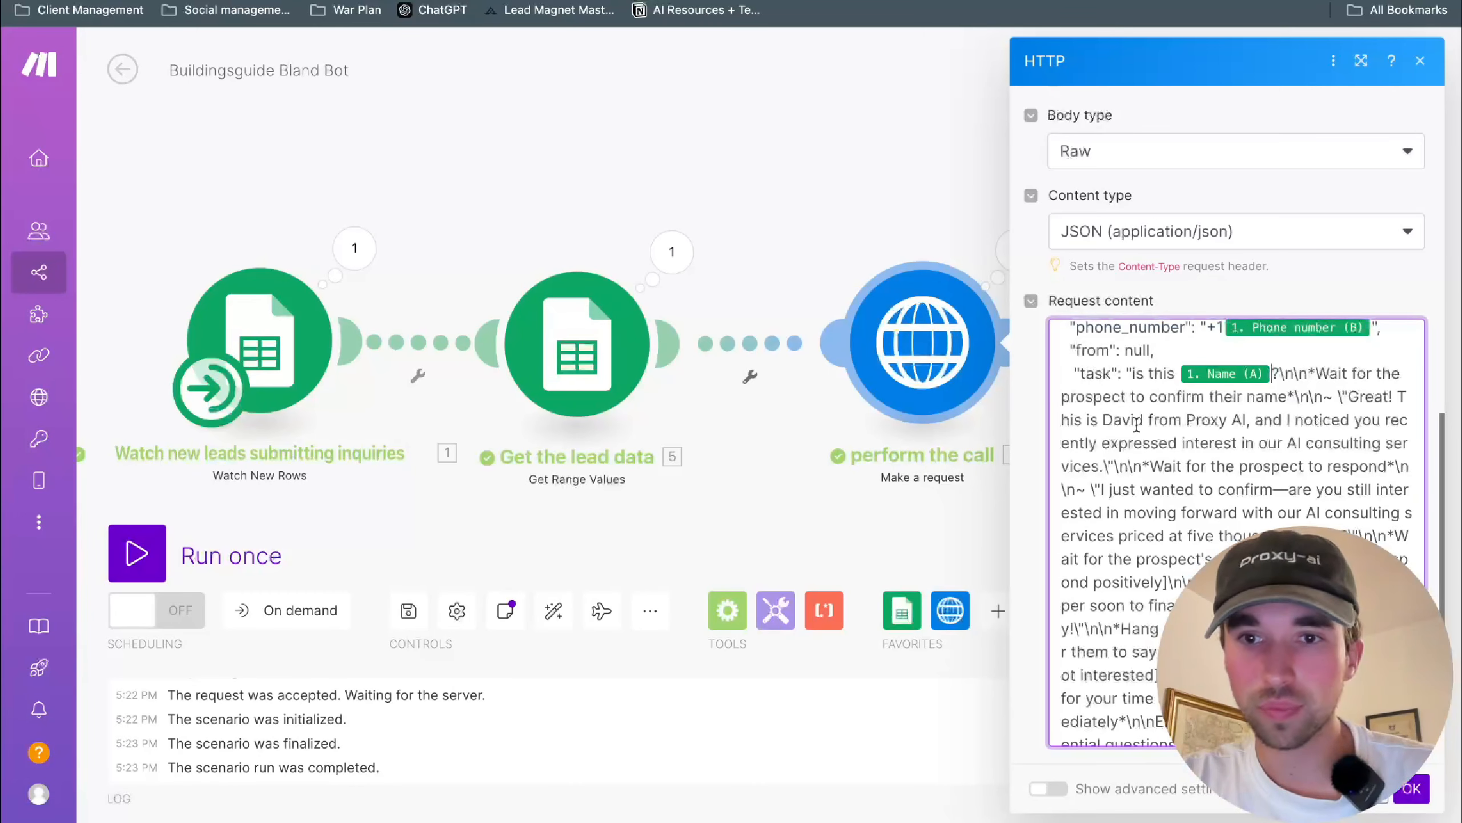
pyautogui.moveTo(1132, 378); pyautogui.dragTo(1200, 421)
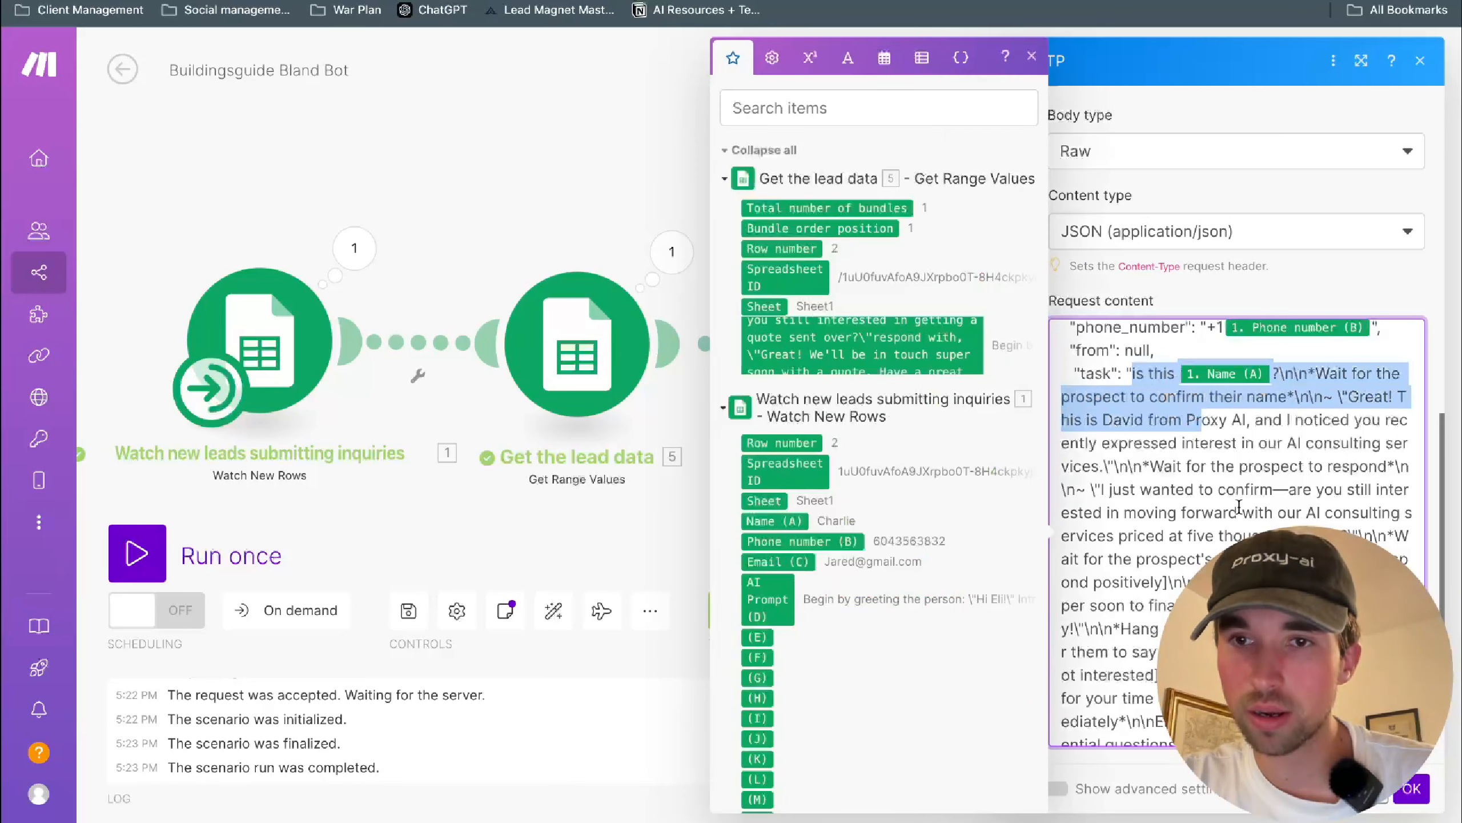
pyautogui.click(1239, 510)
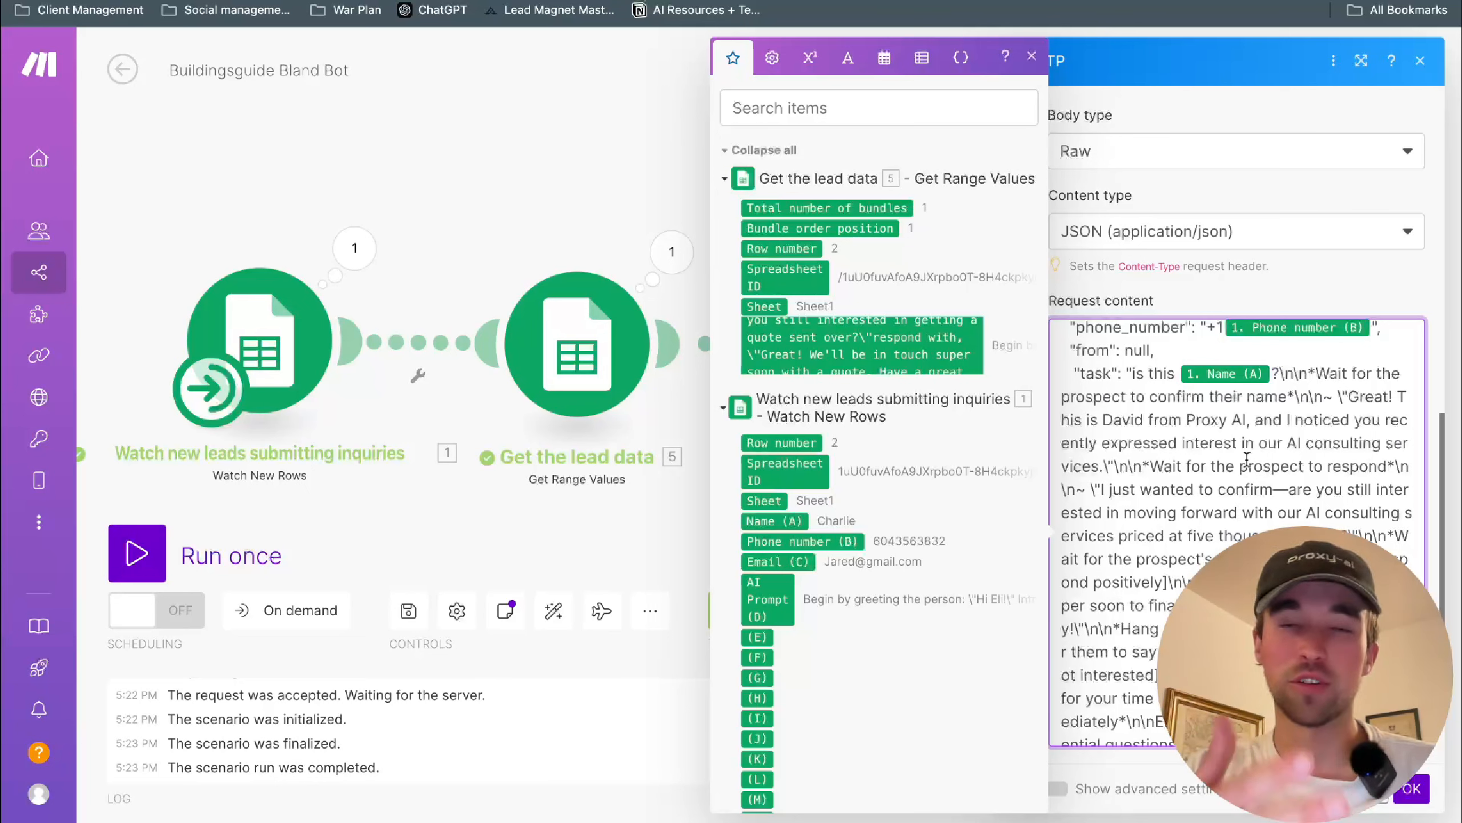
pyautogui.scroll(-1, 1216, 488)
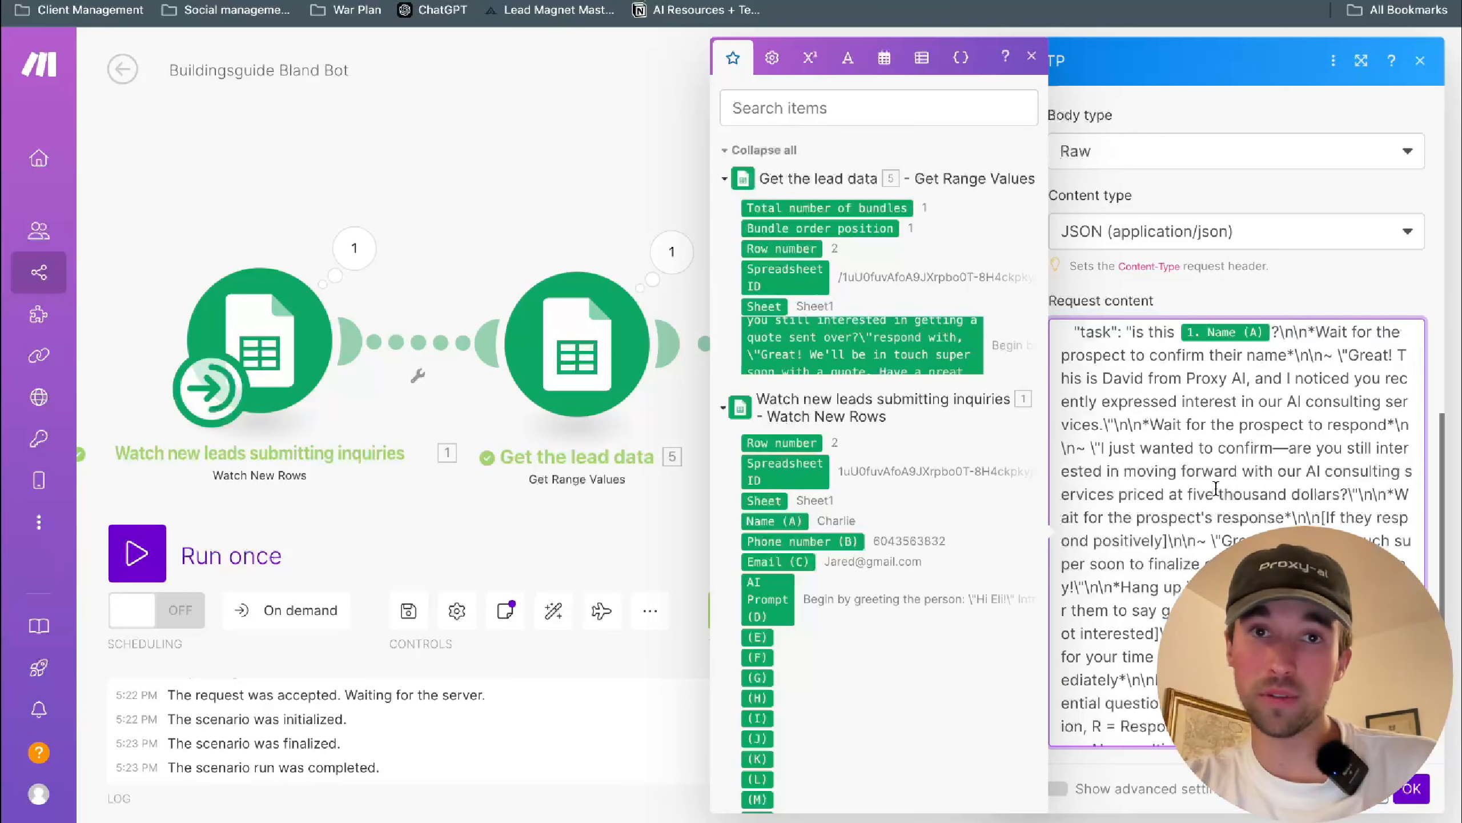
pyautogui.scroll(2, 1087, 363)
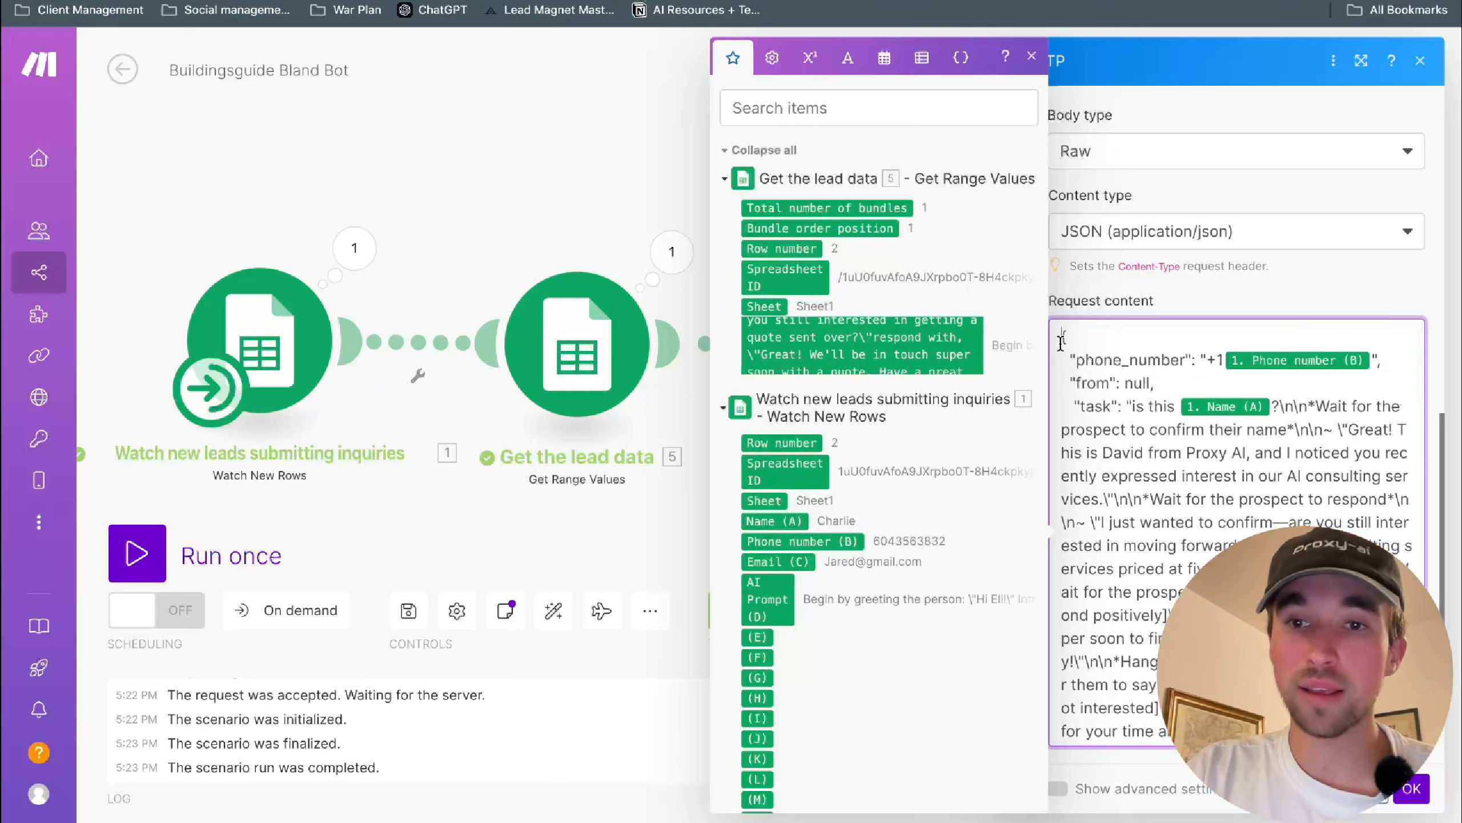
pyautogui.hotkey('ctrl', 'a')
pyautogui.scroll(10, 1332, 507)
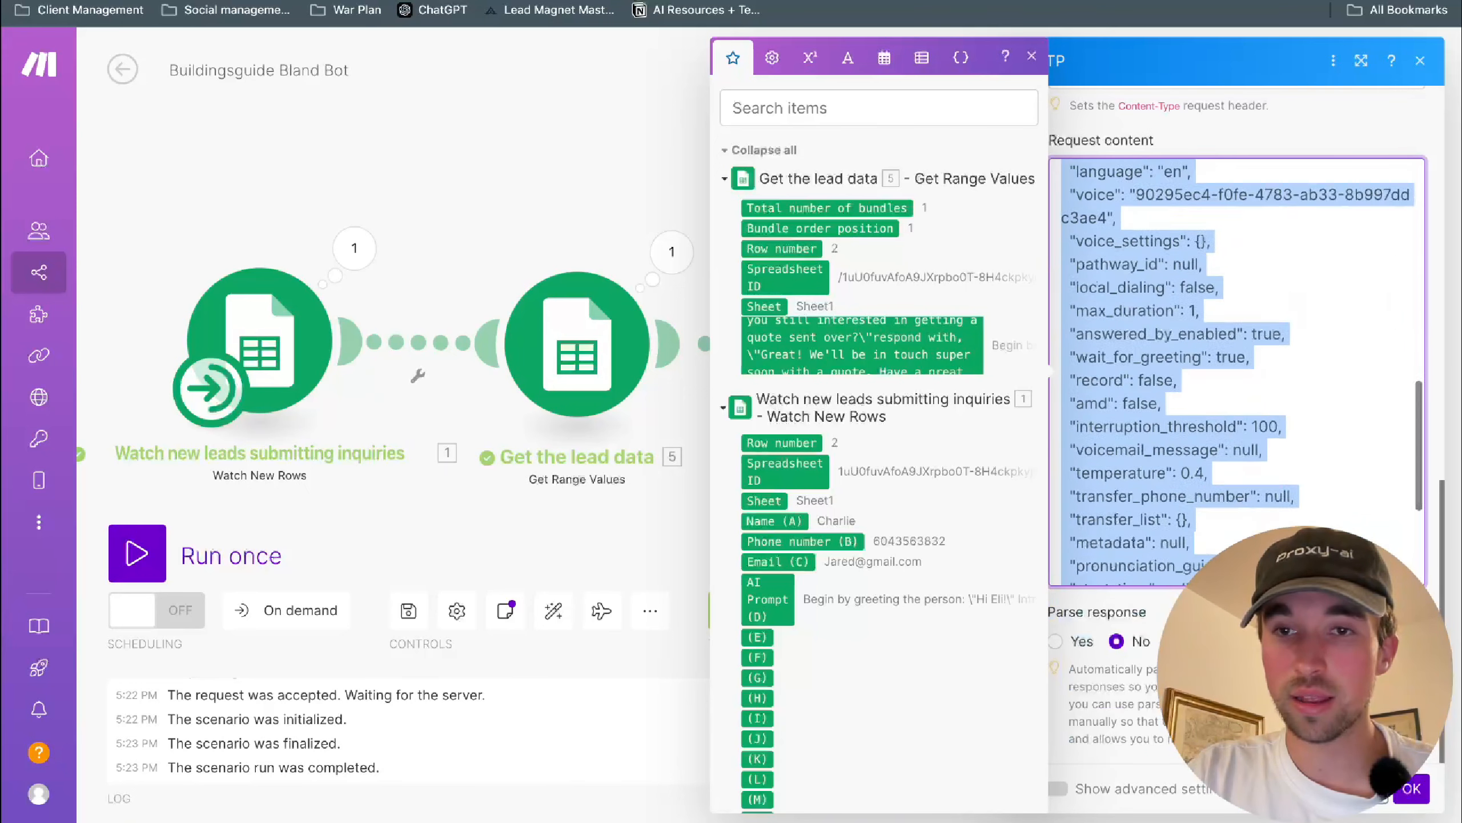
pyautogui.click(1318, 498)
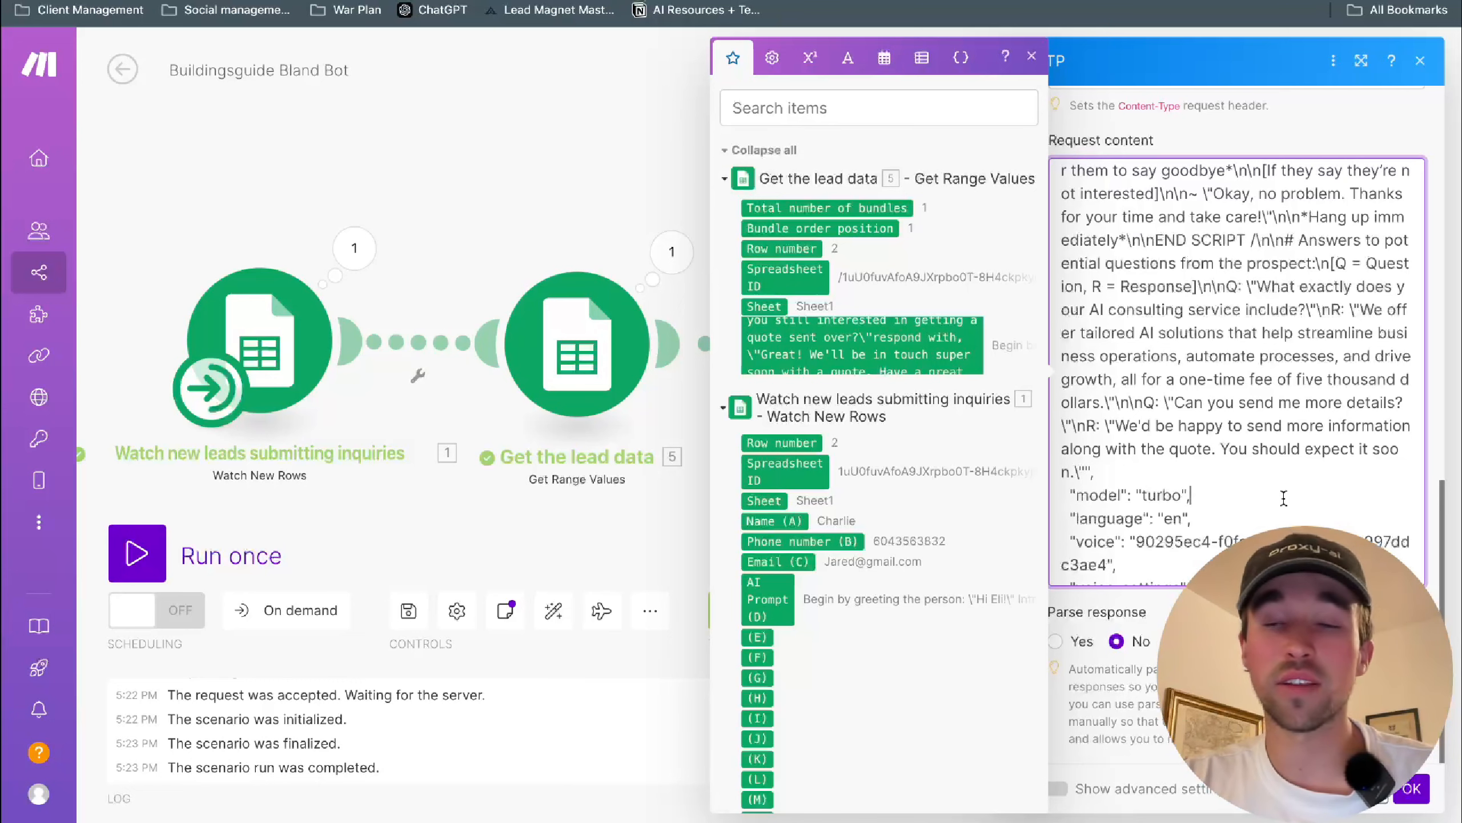
pyautogui.scroll(10, 1283, 498)
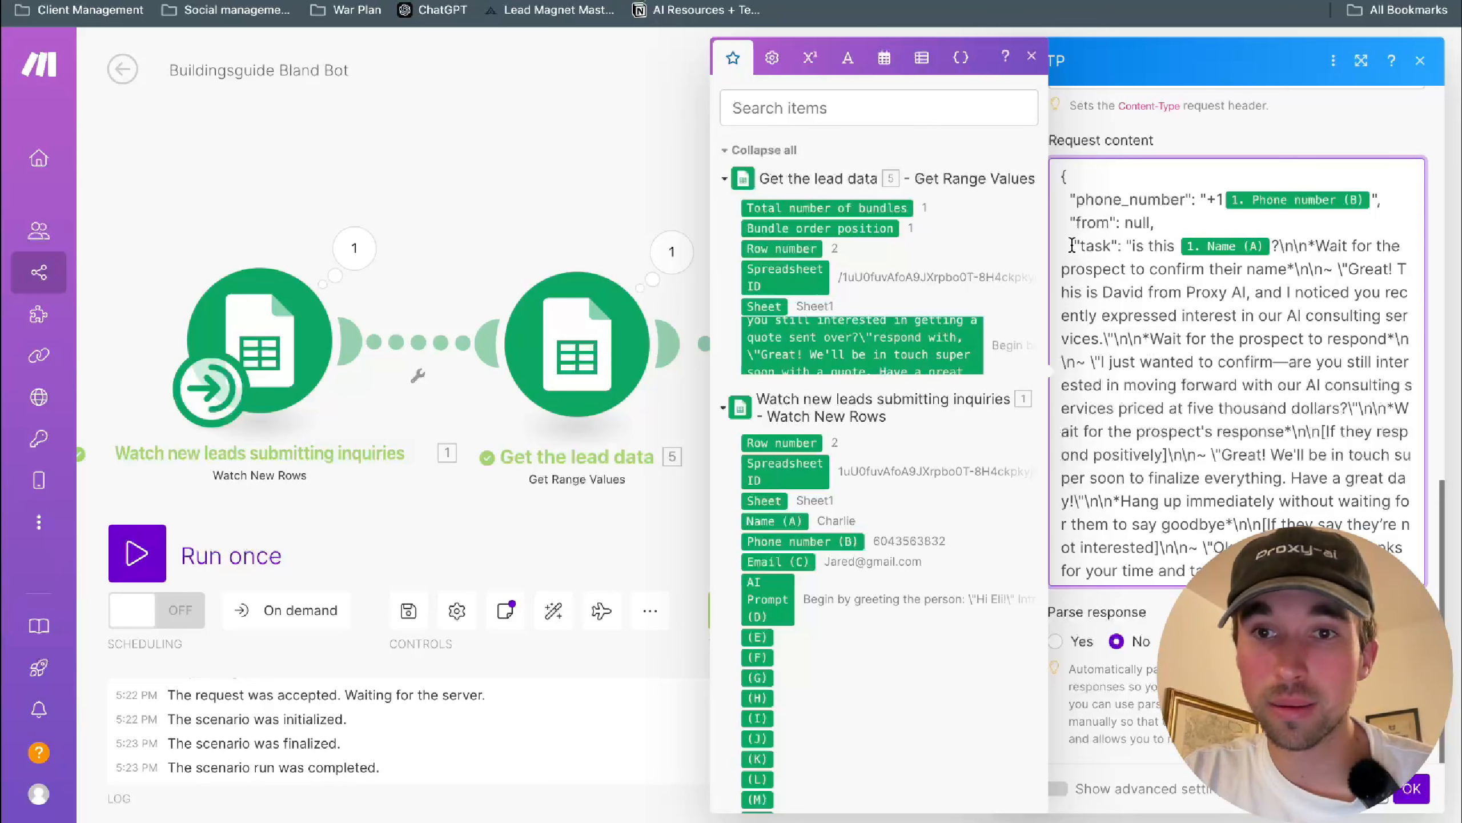
# - Examine the "task" key and the \n\n line breaks throughout the call script in the Request content
pyautogui.moveTo(1074, 248); pyautogui.dragTo(1121, 248)
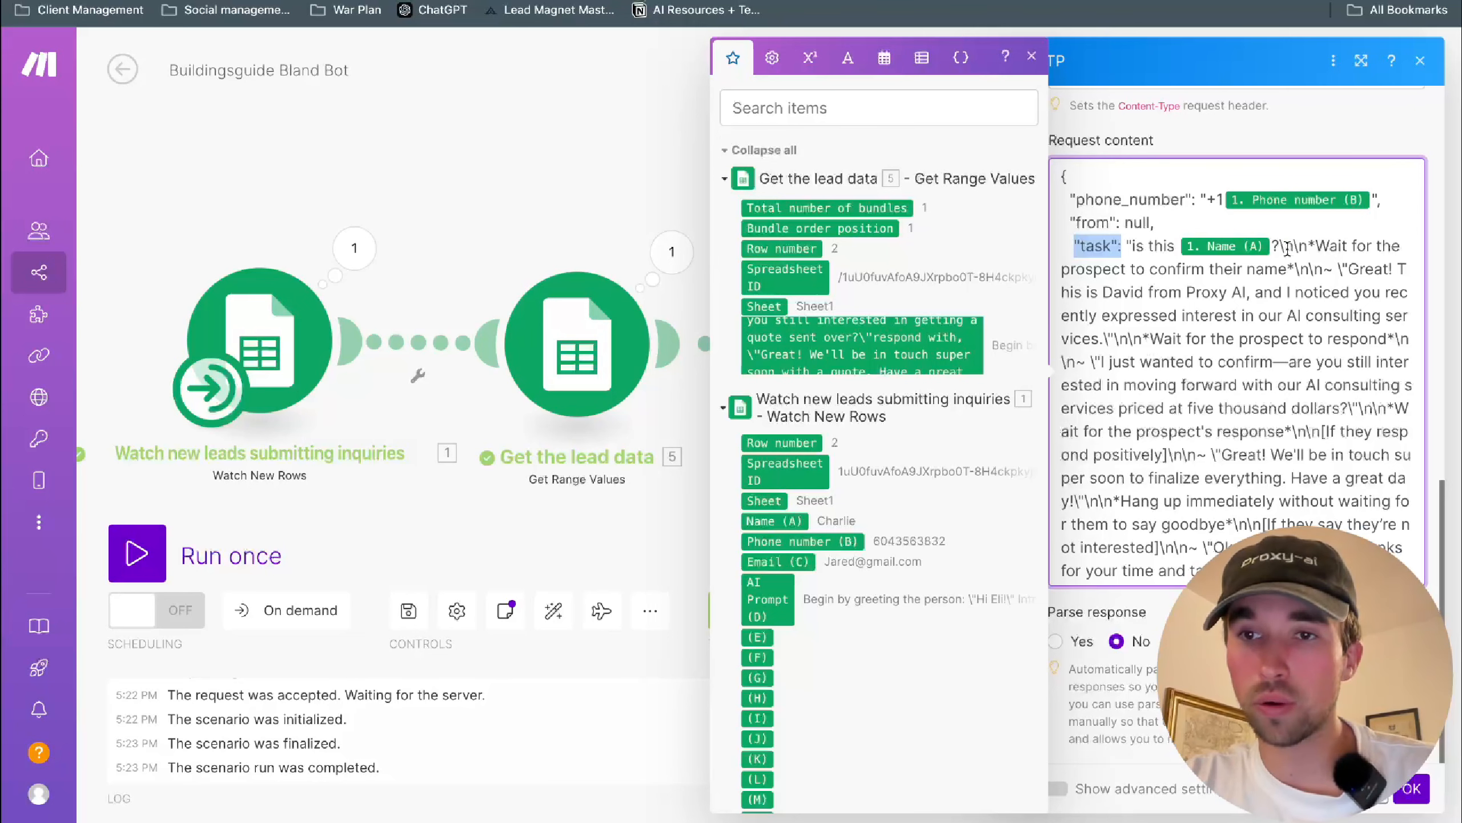
pyautogui.moveTo(1279, 246); pyautogui.dragTo(1304, 251)
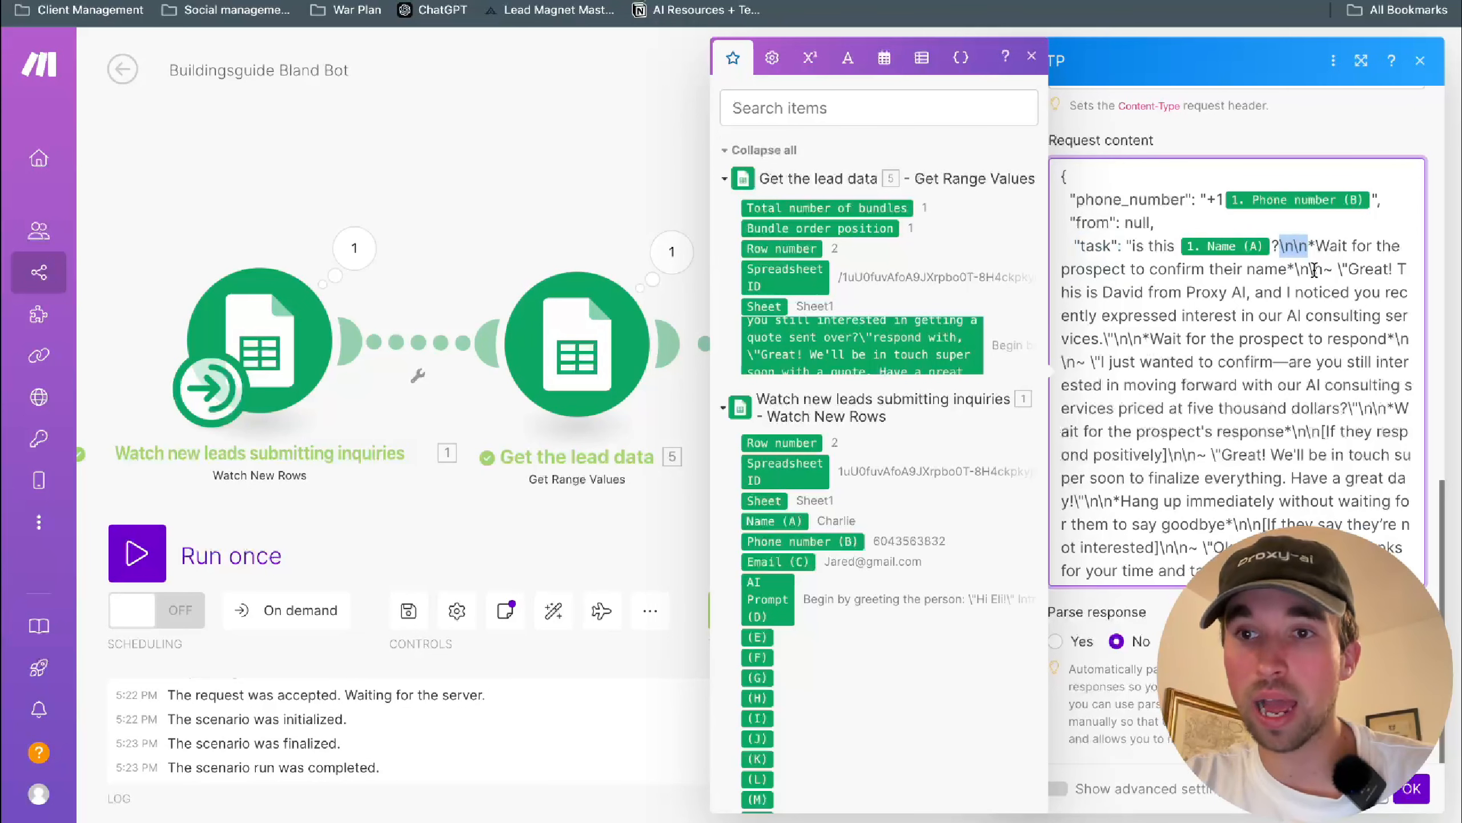
pyautogui.click(1291, 270)
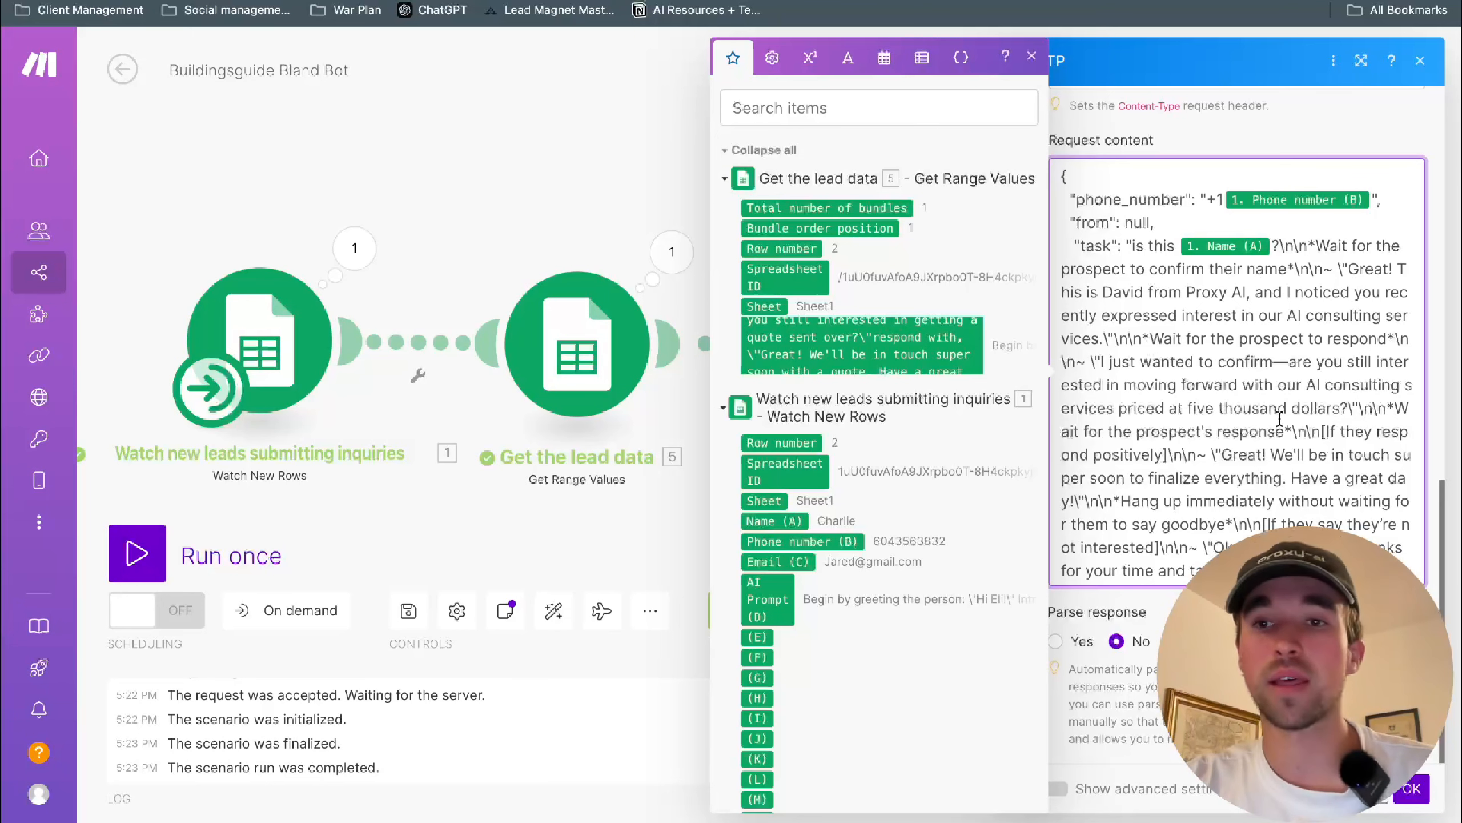
pyautogui.scroll(-5, 1279, 419)
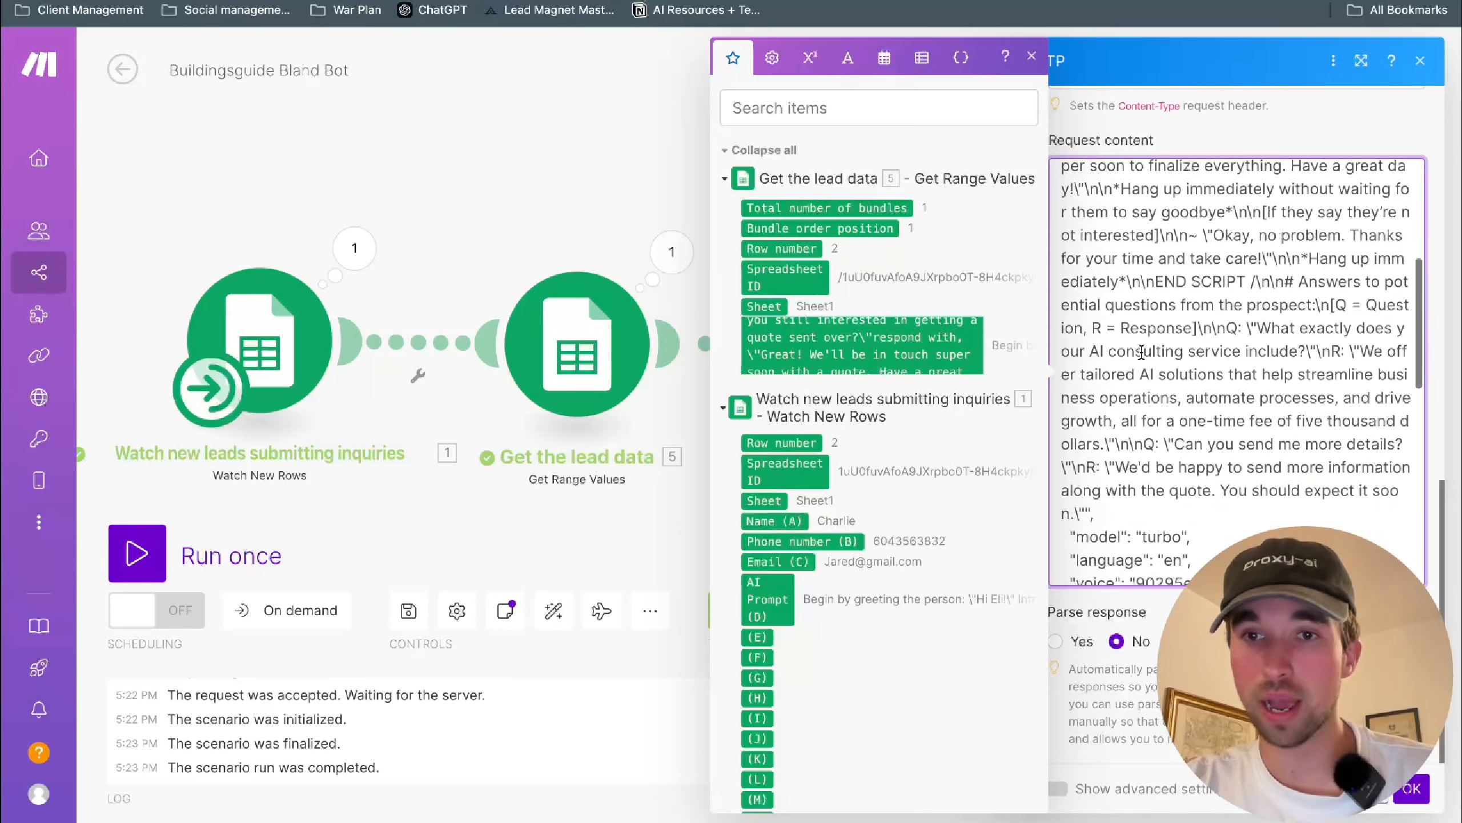
pyautogui.scroll(1, 1188, 369)
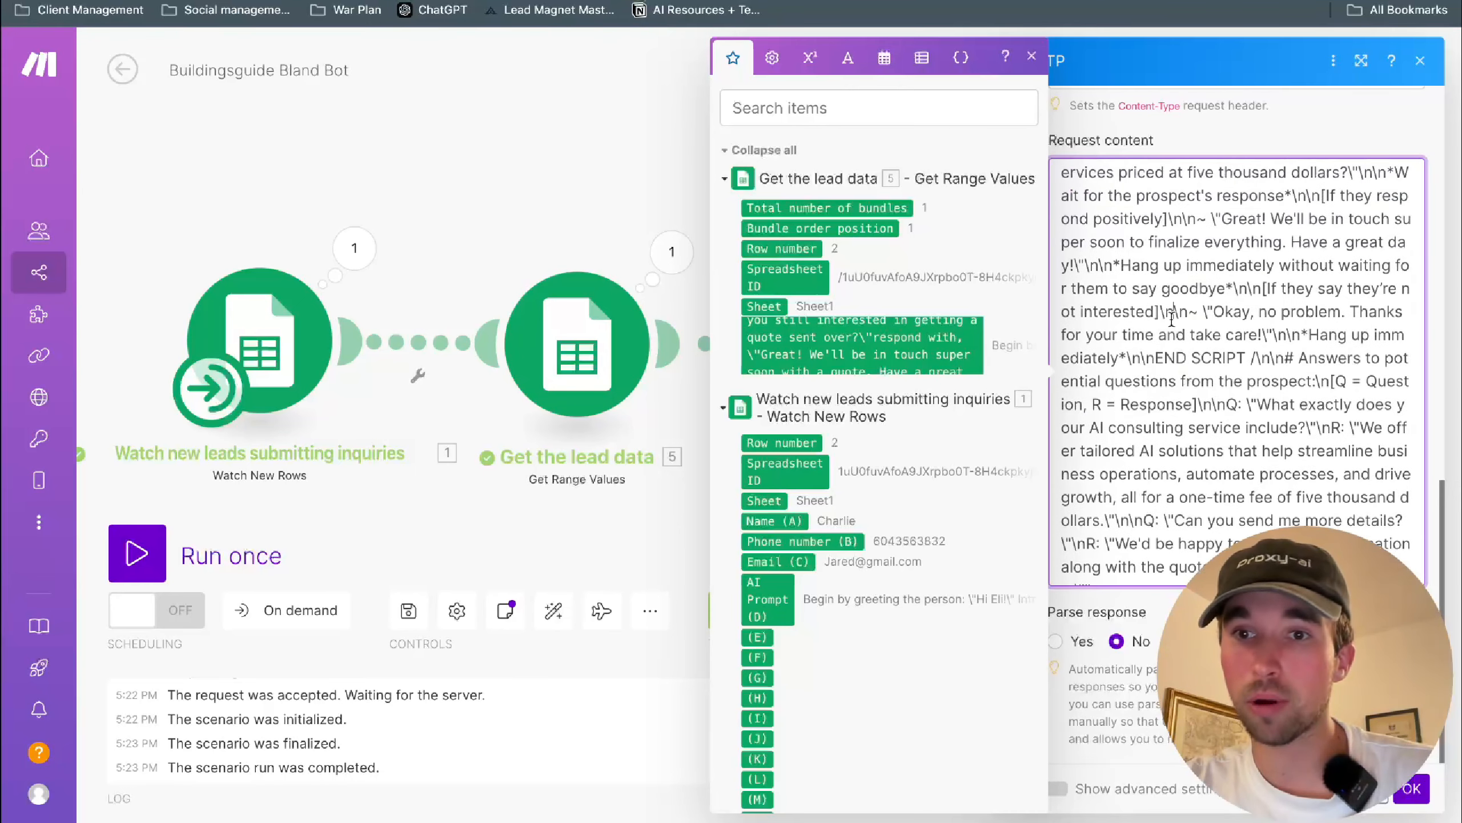
pyautogui.moveTo(1174, 313); pyautogui.dragTo(1189, 317)
pyautogui.scroll(-4, 1176, 312)
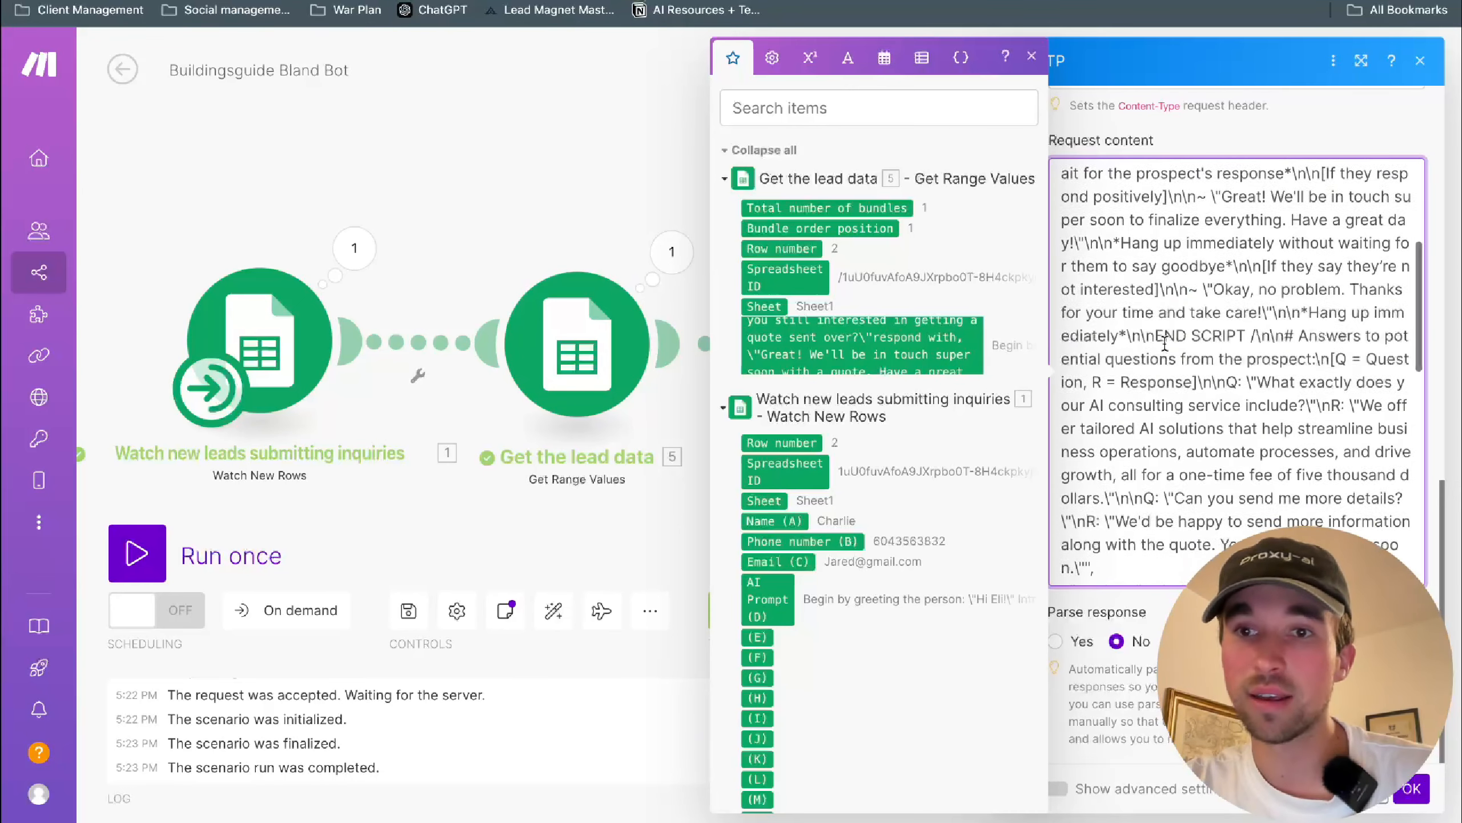
pyautogui.scroll(-1, 1237, 321)
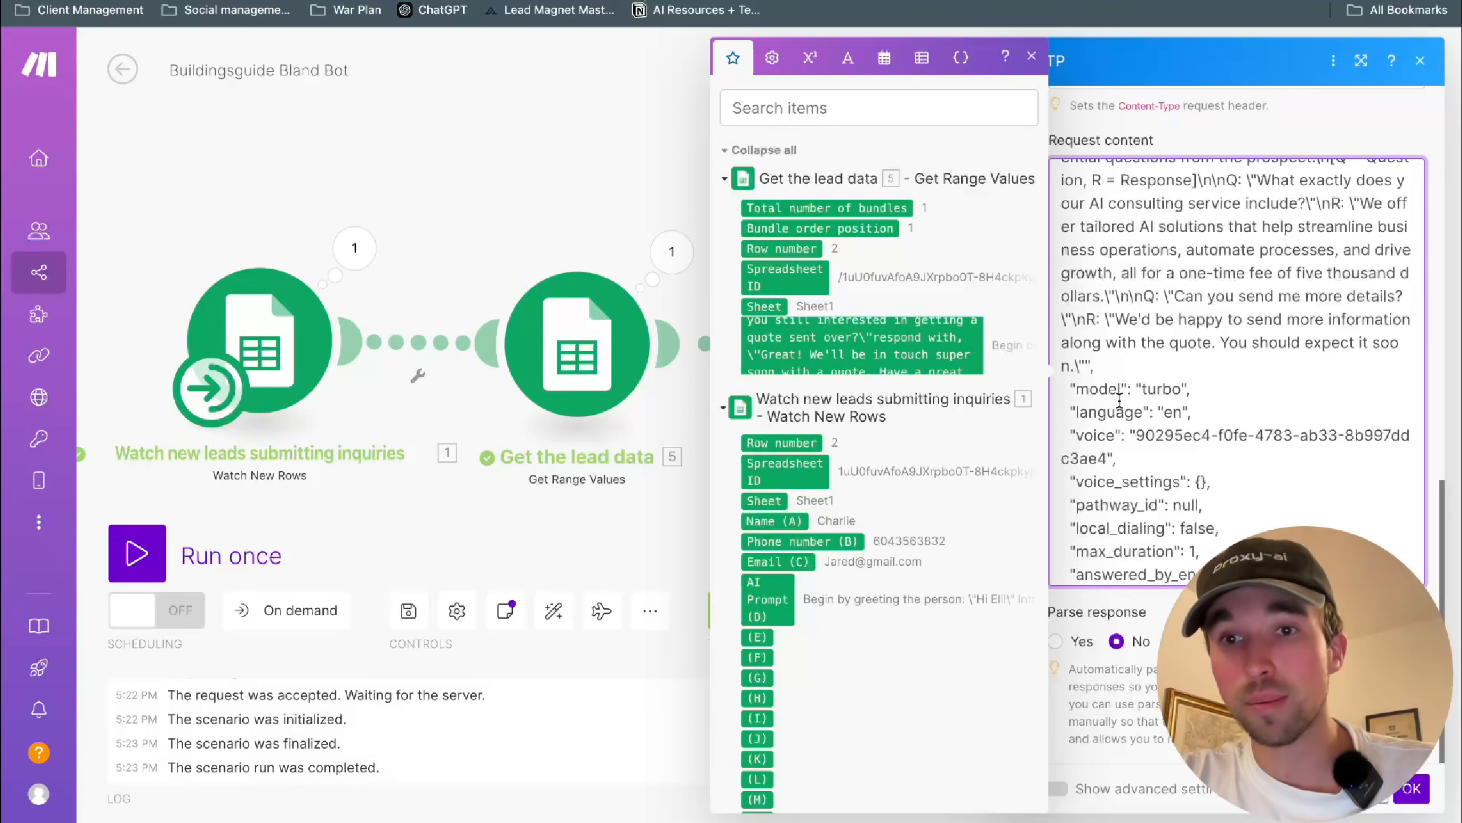
# - Set the "model" value in the Request content to "enhanced"
pyautogui.click(1183, 391)
pyautogui.press('BackSpace')
pyautogui.press('BackSpace')
pyautogui.press('BackSpace')
pyautogui.press('BackSpace')
pyautogui.press('BackSpace')
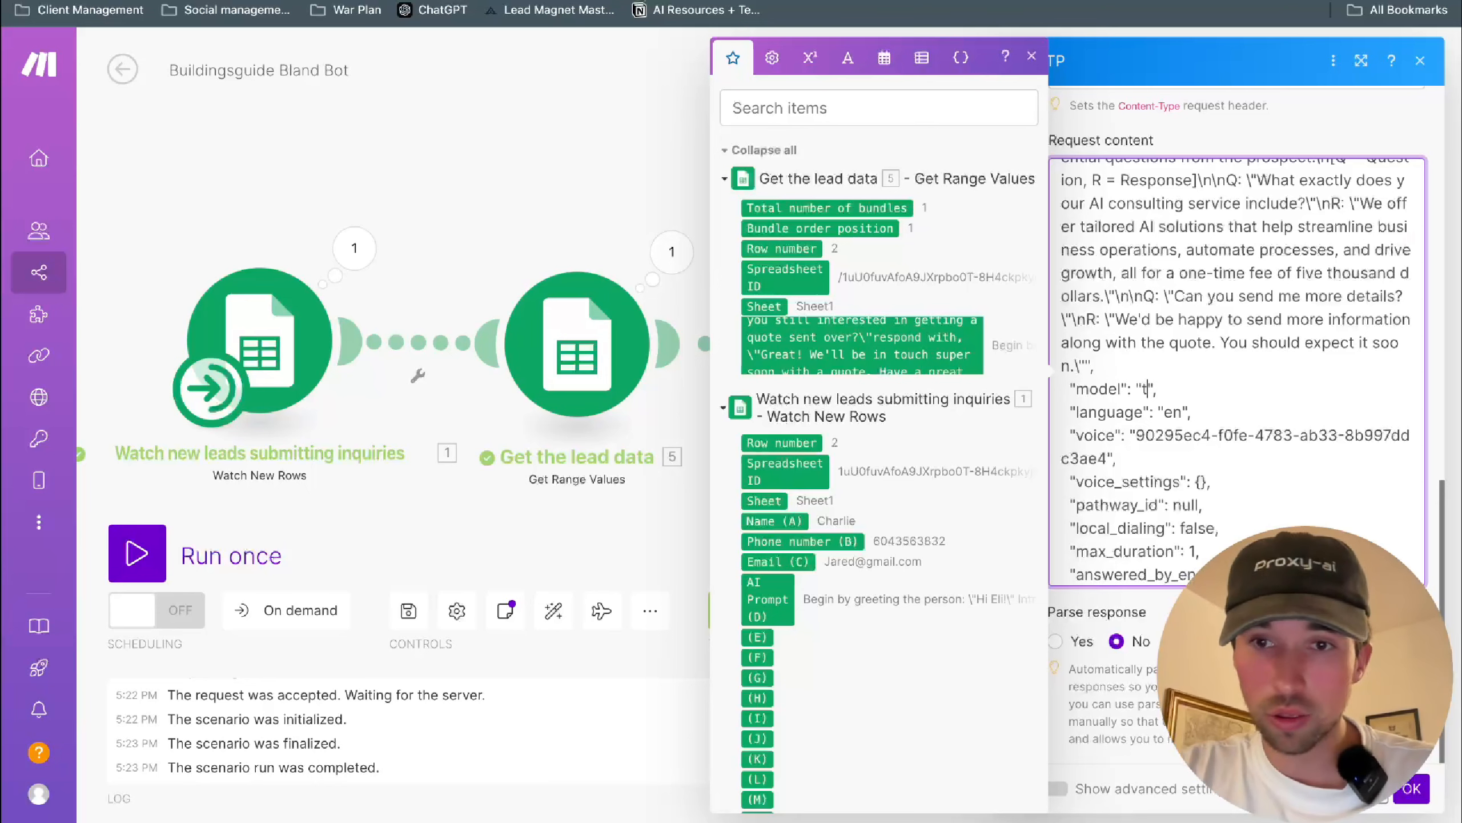
pyautogui.write('baai')
pyautogui.press('BackSpace')
pyautogui.press('BackSpace')
pyautogui.press('BackSpace')
pyautogui.press('BackSpace')
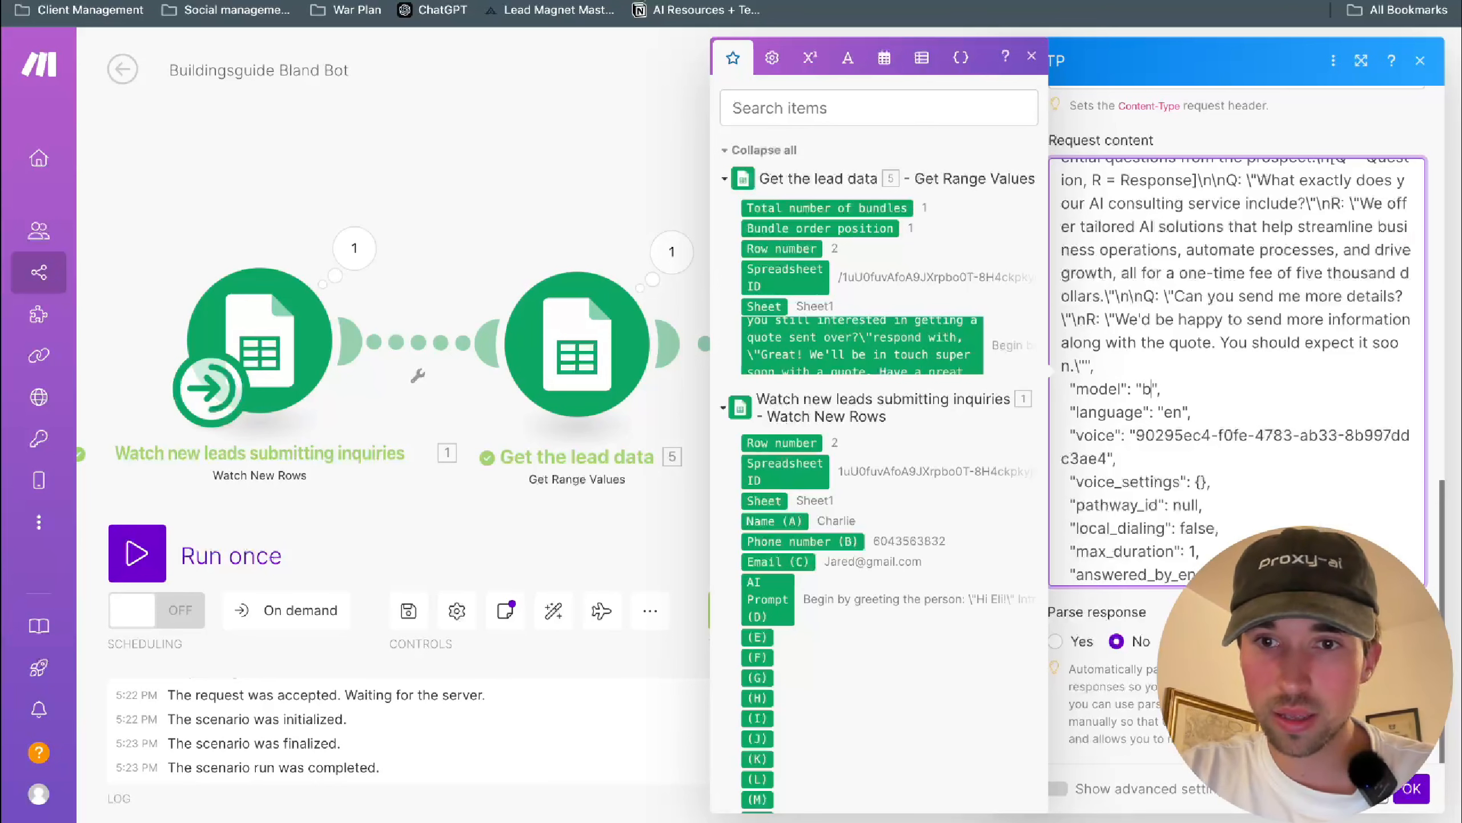
pyautogui.write('enhanced')
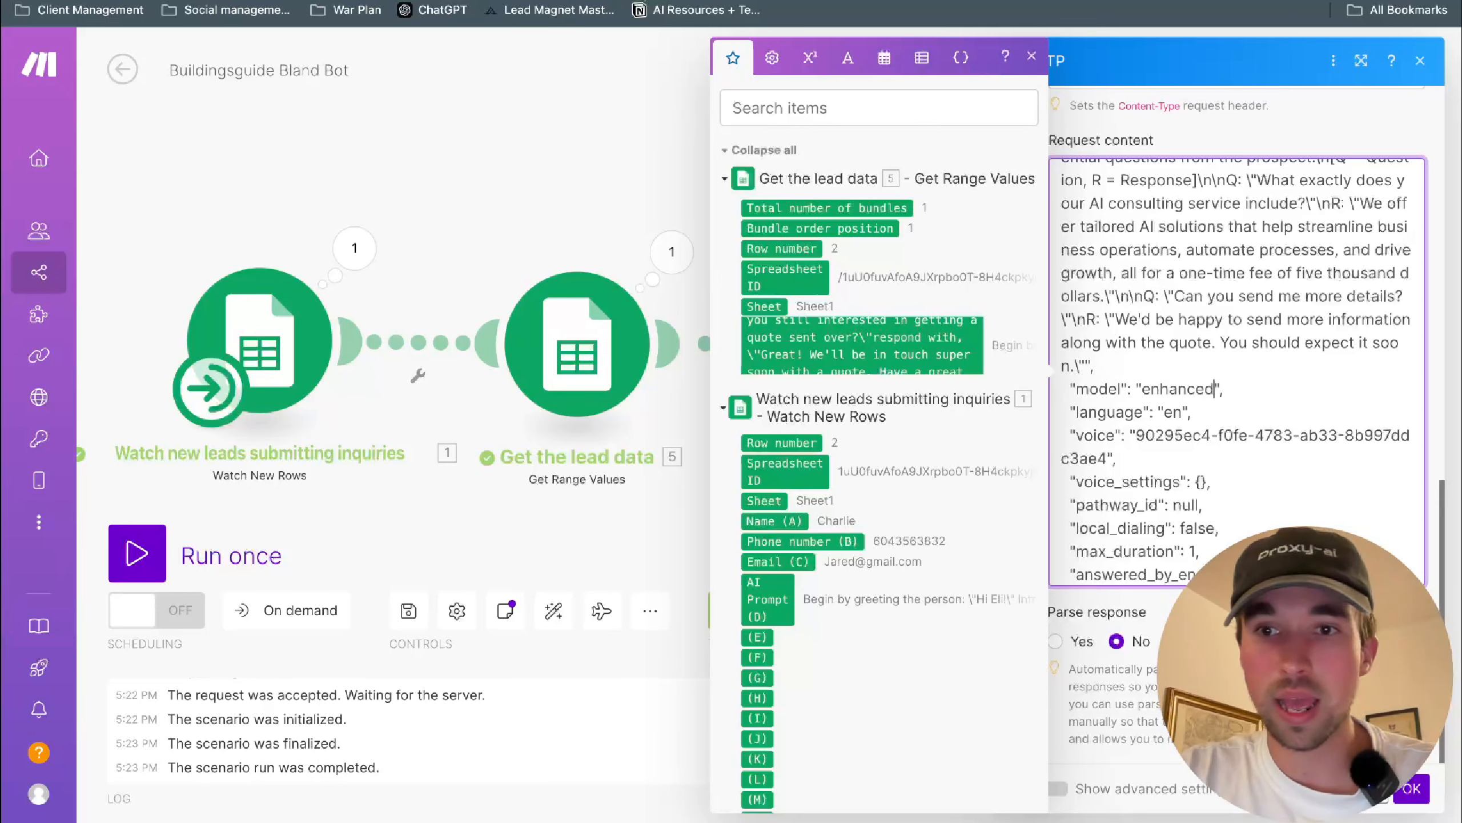
# - Restore the "model" value in the Request content to "turbo"
pyautogui.press('BackSpace')
pyautogui.press('BackSpace')
pyautogui.press('BackSpace')
pyautogui.press('BackSpace')
pyautogui.press('BackSpace')
pyautogui.press('BackSpace')
pyautogui.press('BackSpace')
pyautogui.press('BackSpace')
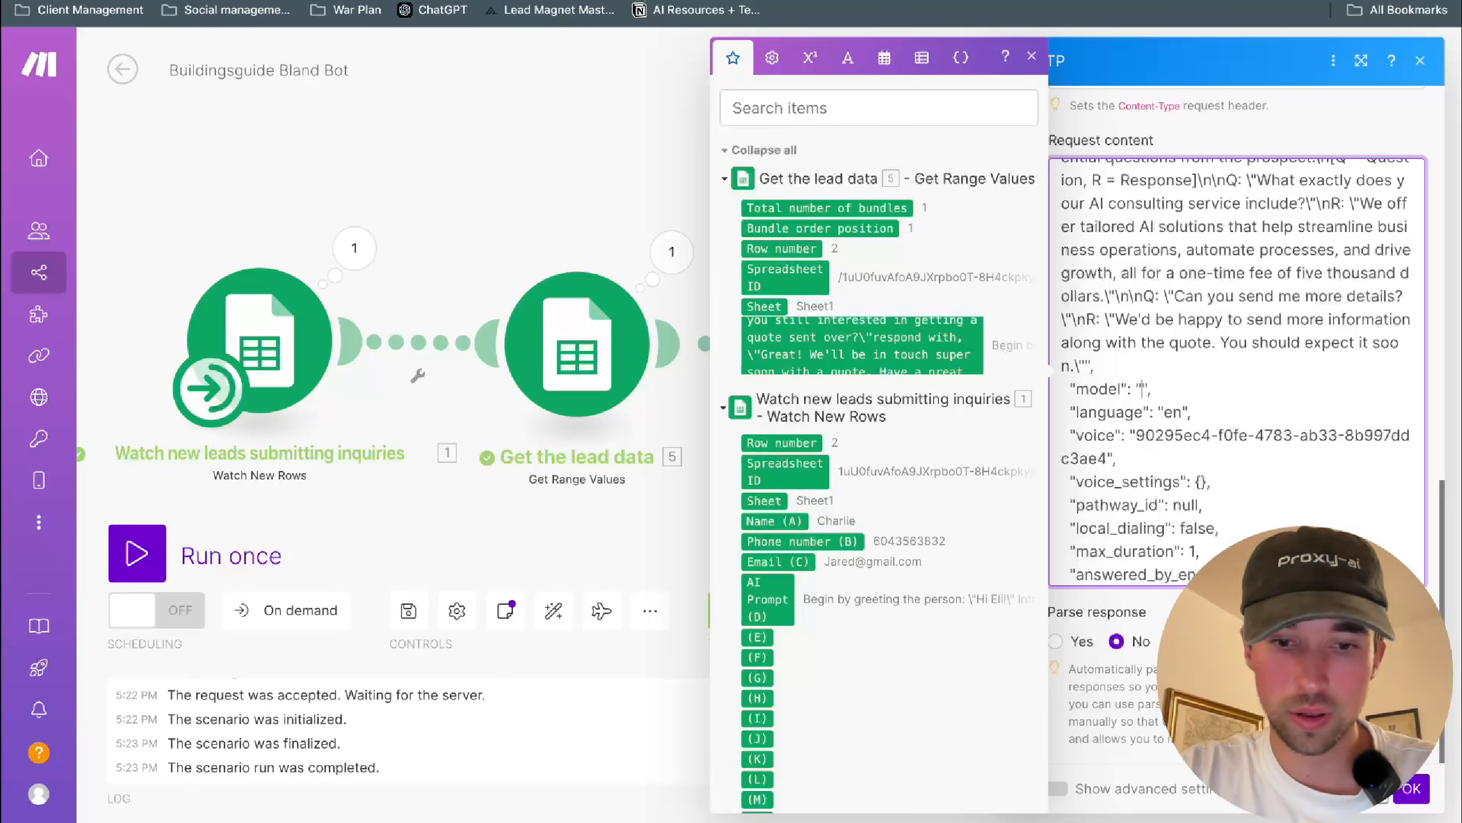
pyautogui.write('turbo')
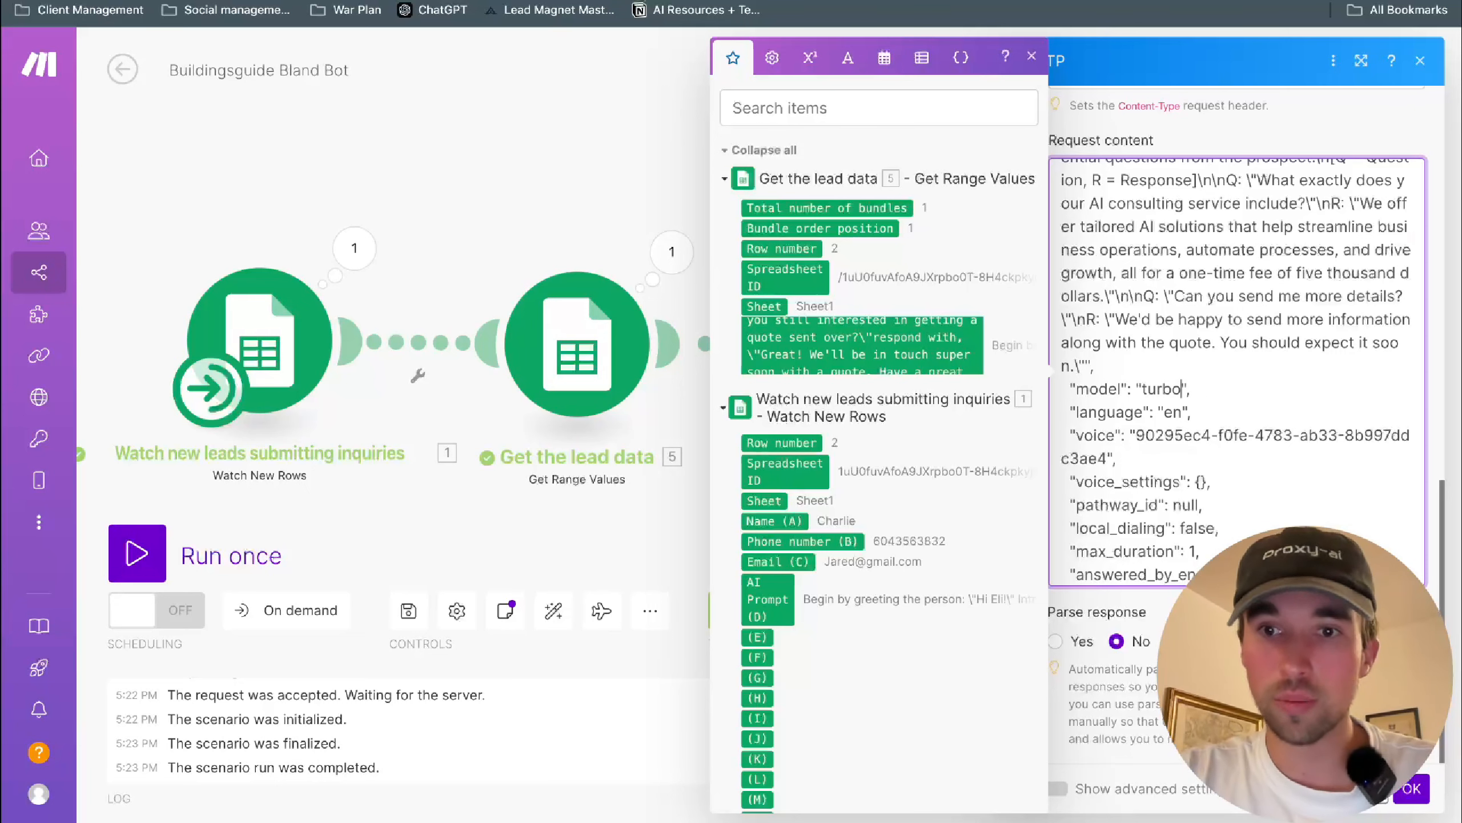
pyautogui.click(1313, 478)
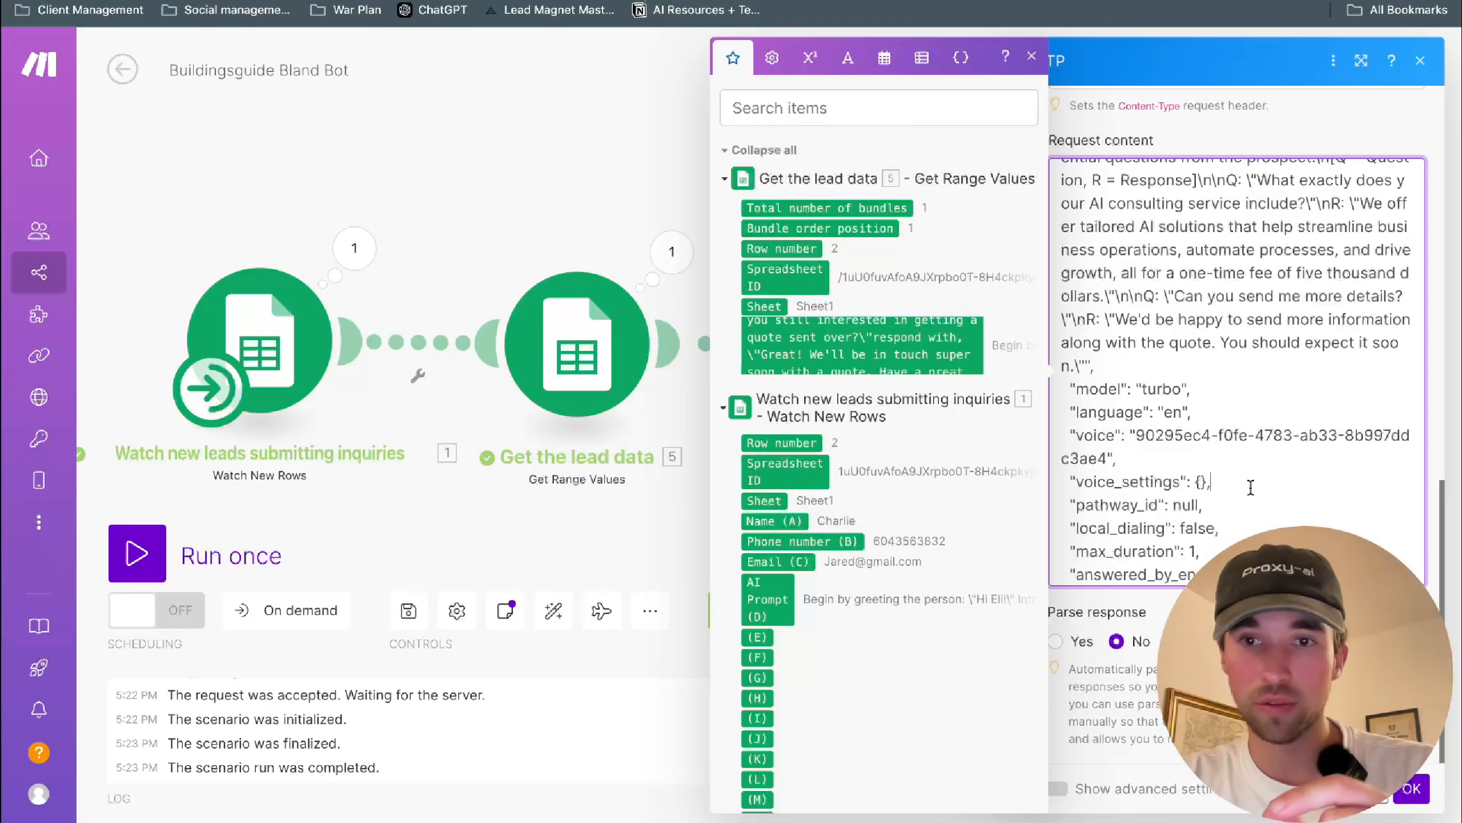
# - Examine the "language" parameter below the model in the Request content
pyautogui.scroll(-2, 1251, 487)
pyautogui.moveTo(1156, 363); pyautogui.dragTo(1203, 363)
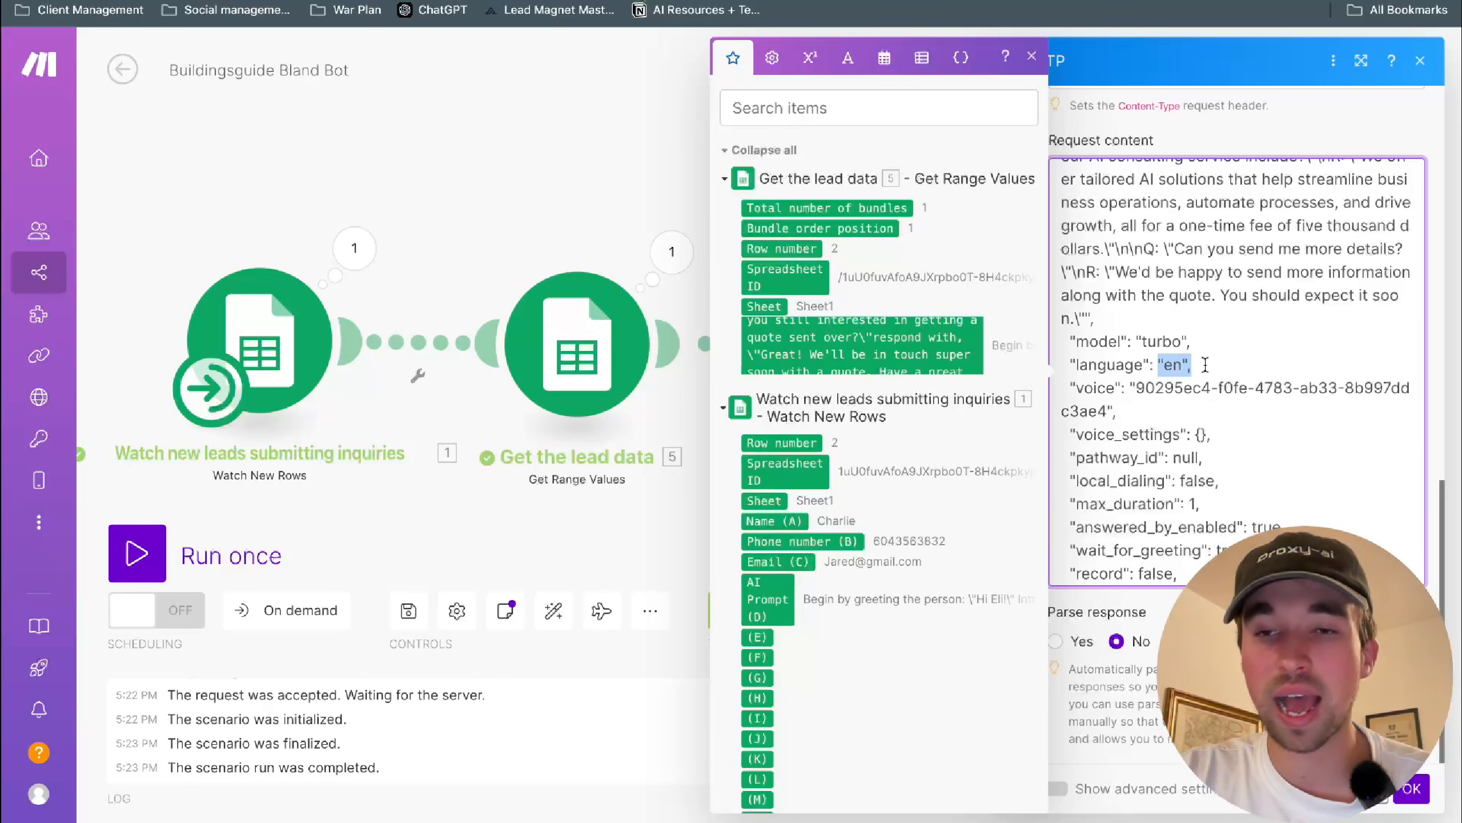
pyautogui.click(1205, 364)
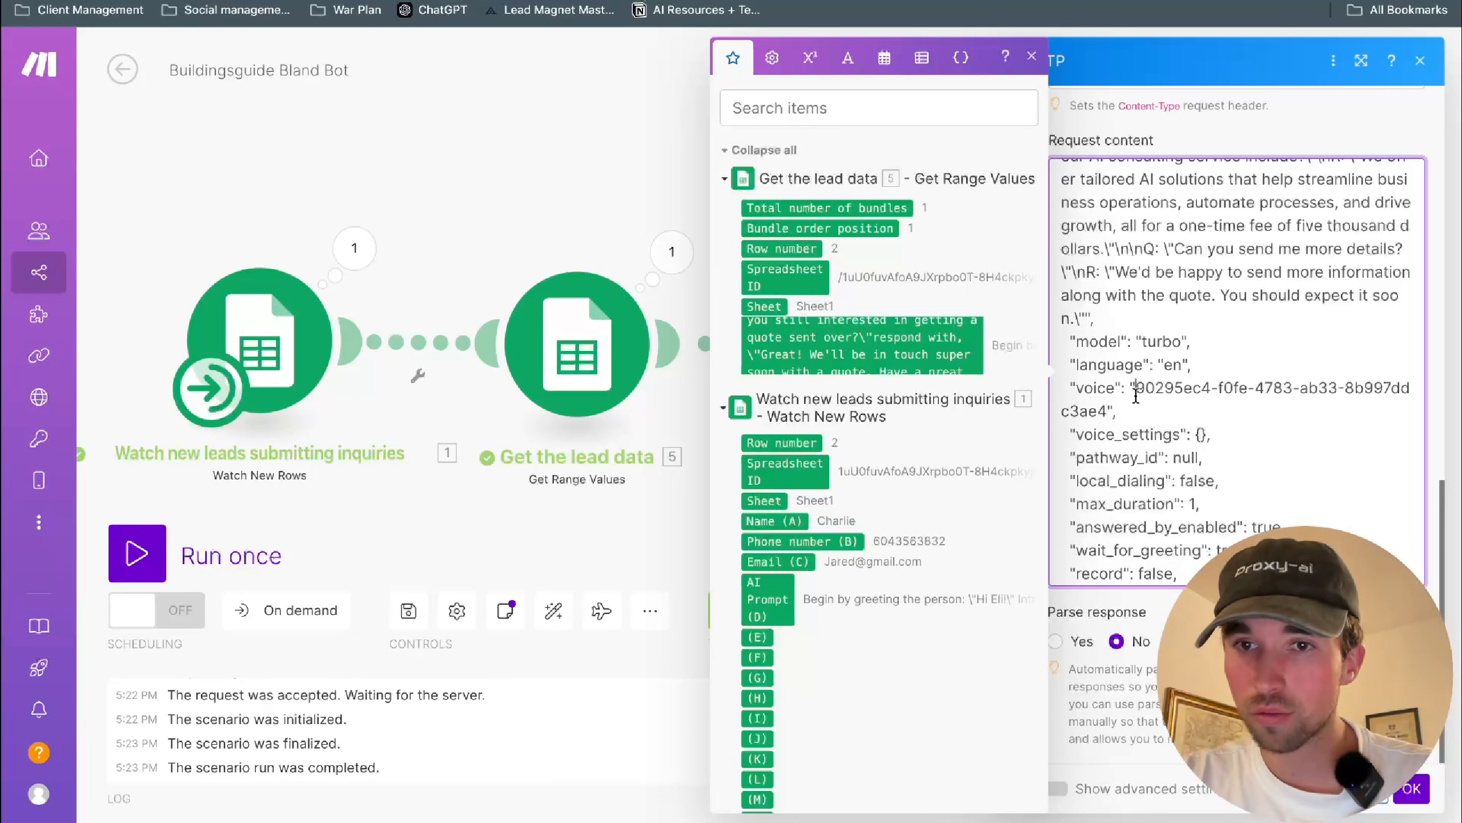
# - Highlight the "voice" ID in the Request content and switch to Bland AI's Voices page
pyautogui.moveTo(1136, 393); pyautogui.dragTo(1197, 421)
pyautogui.click(1188, 418)
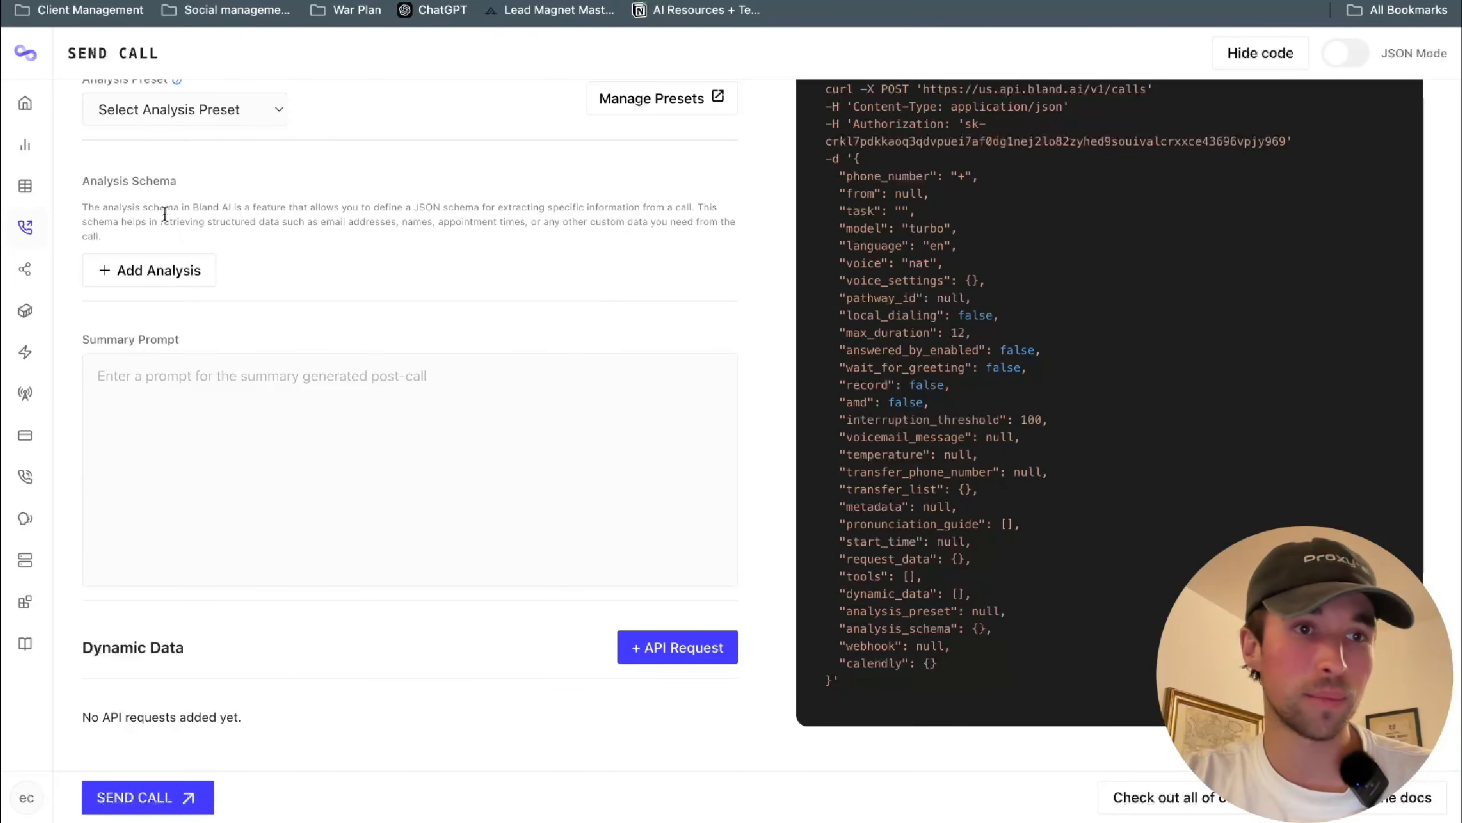
pyautogui.moveTo(133, 315)
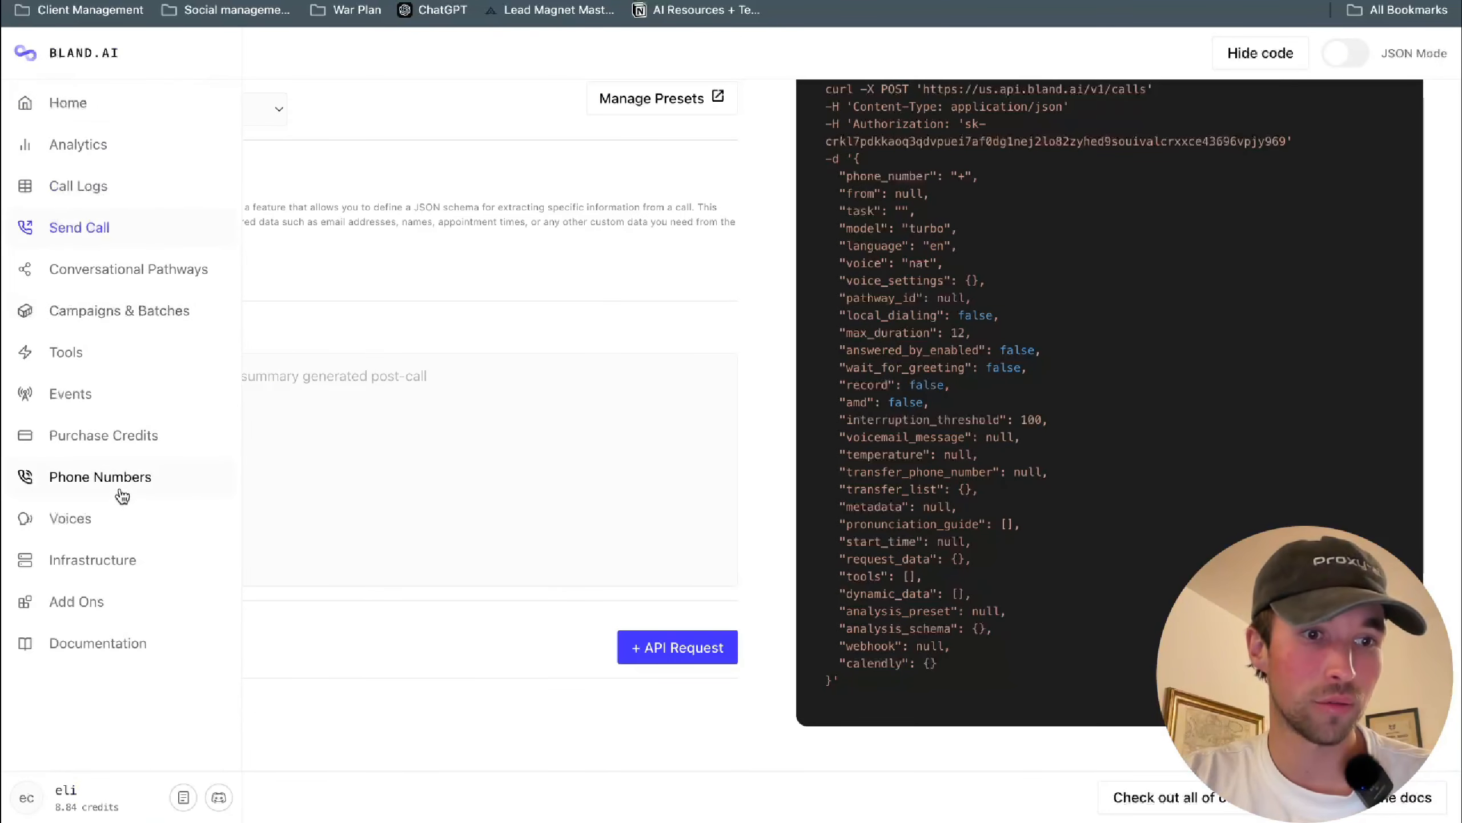
pyautogui.click(87, 518)
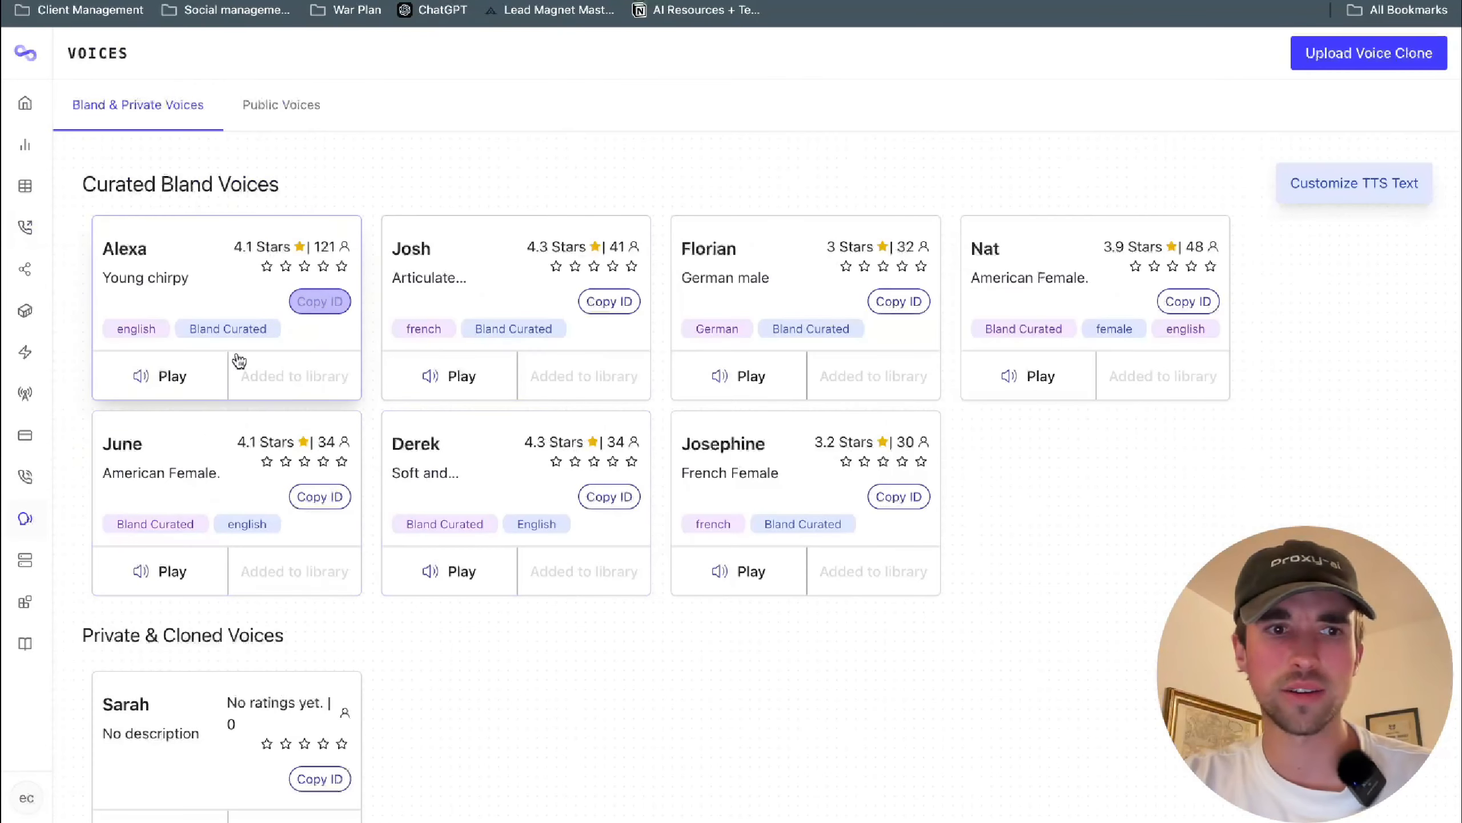
# - Preview the Alexa voice among the Curated Bland Voices at a lowered sound volume
pyautogui.press('XF86AudioLowerVolume')
pyautogui.press('XF86AudioLowerVolume')
pyautogui.press('XF86AudioLowerVolume')
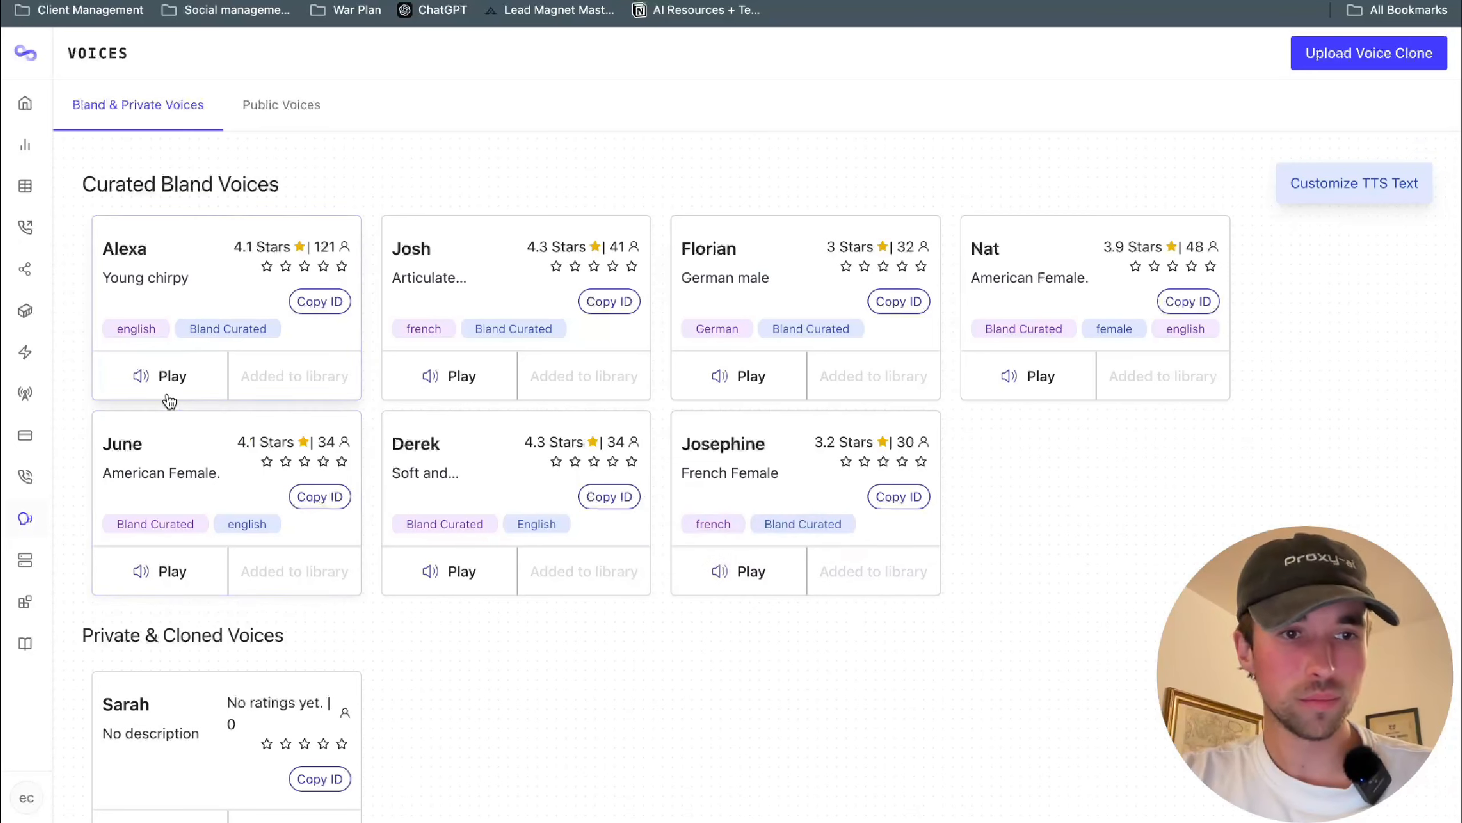
pyautogui.click(172, 386)
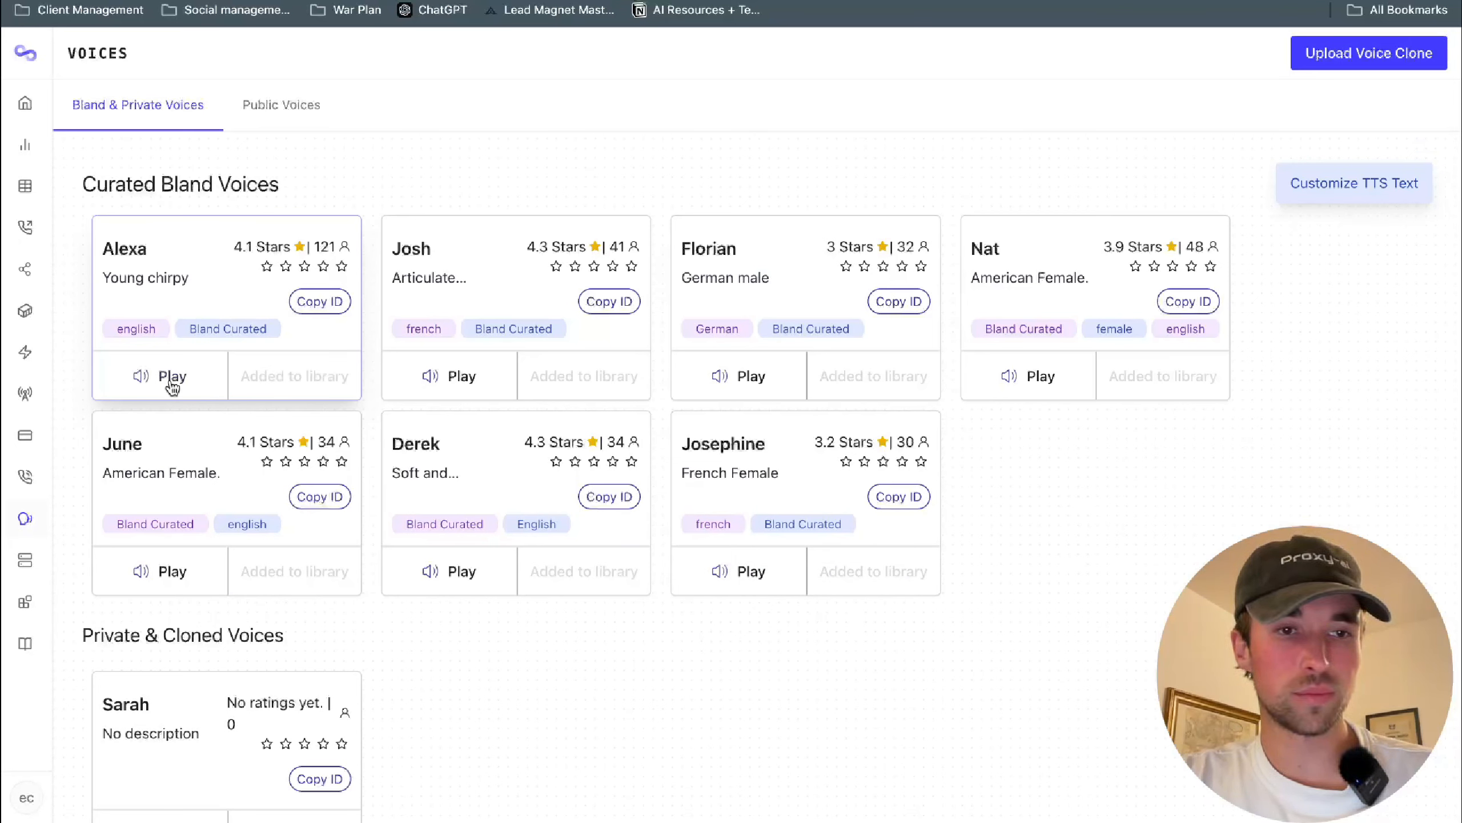
pyautogui.press('XF86AudioLowerVolume')
pyautogui.press('XF86AudioLowerVolume')
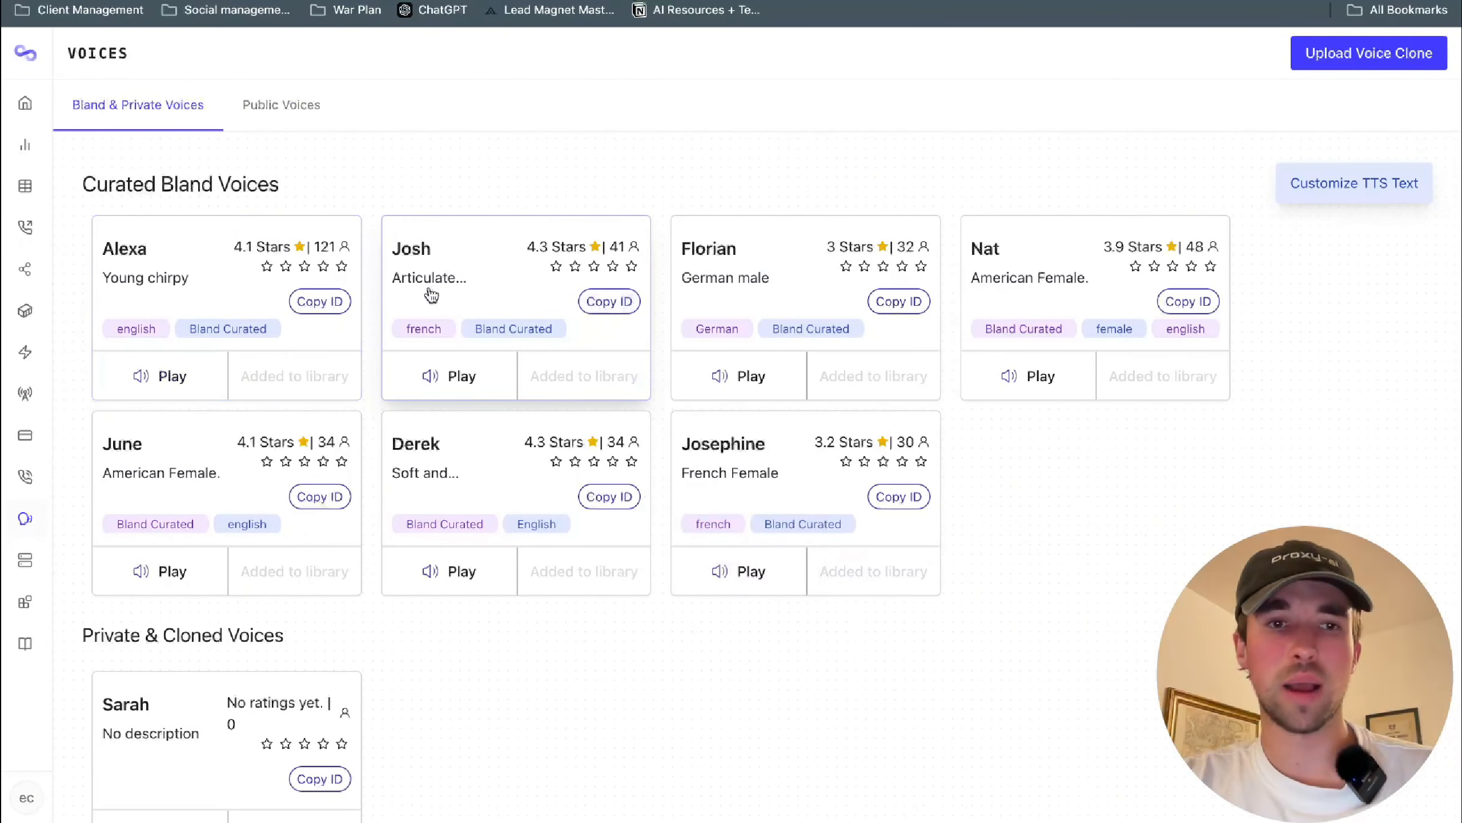
# - Copy the Josh voice's ID and switch back to the HTTP module in Make
pyautogui.click(609, 305)
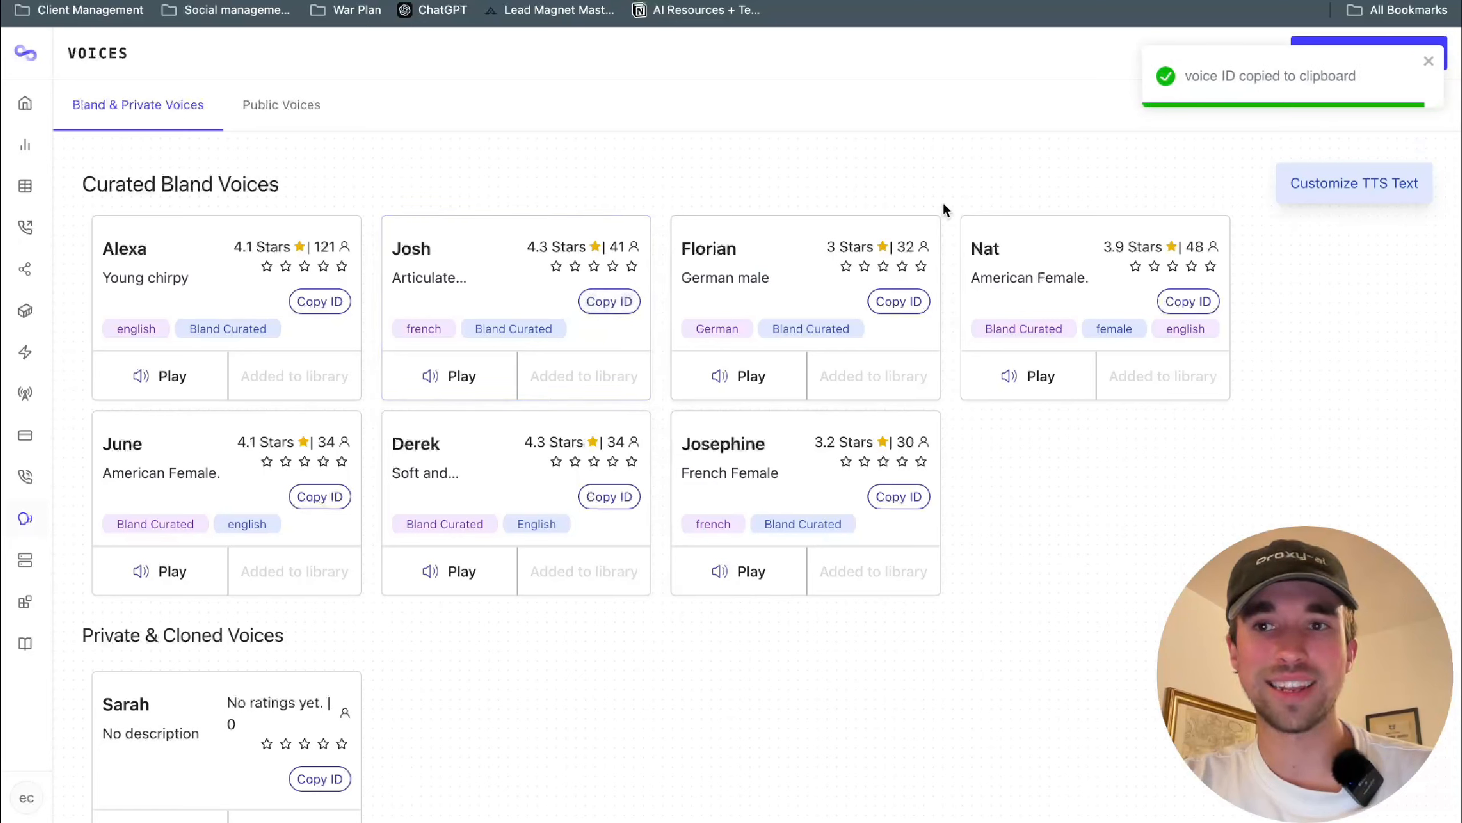
pyautogui.click(576, 1)
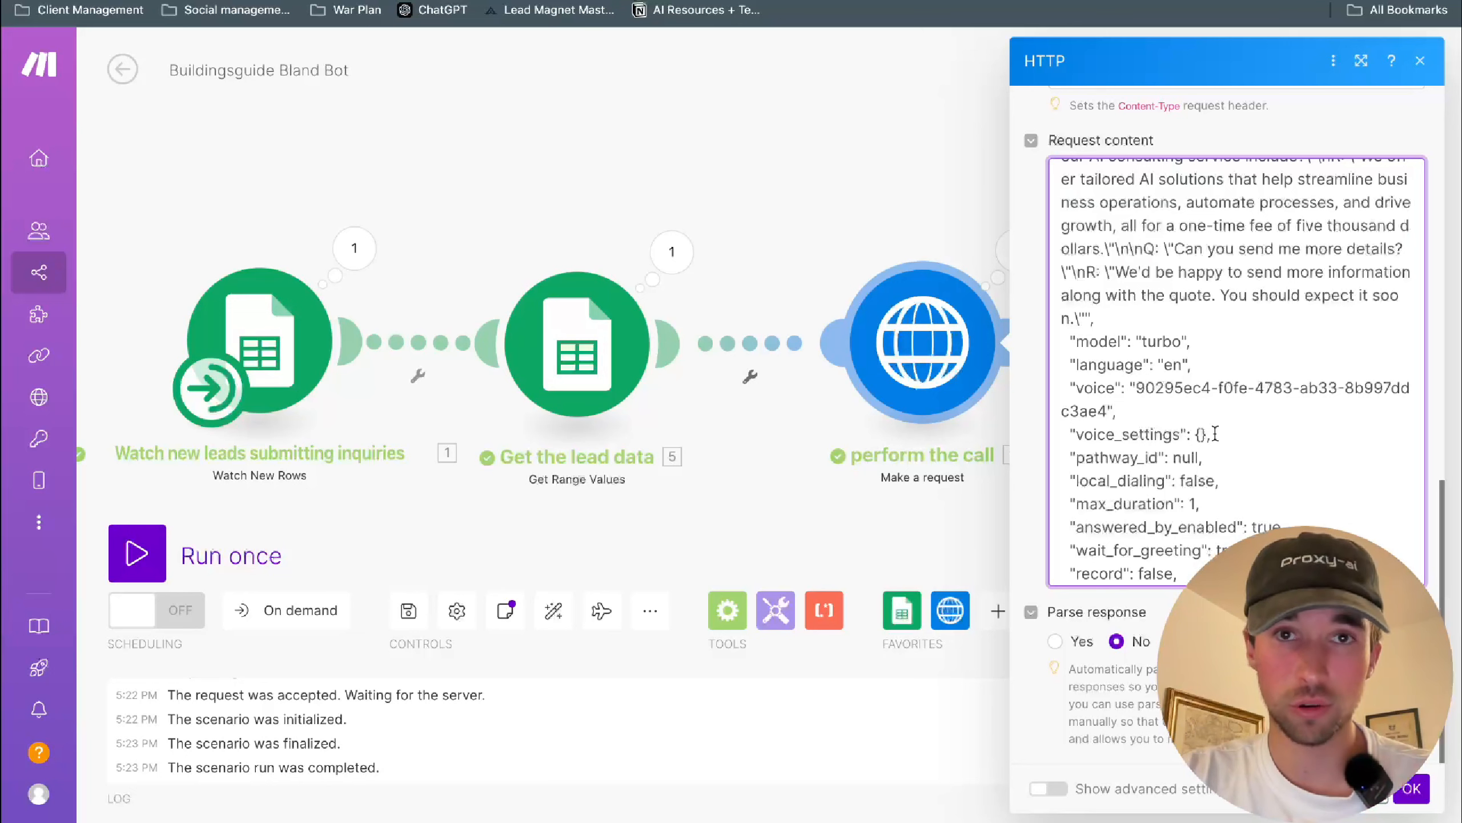
# - Examine the call parameters below "voice" in the Request content, especially "max_duration"
pyautogui.scroll(-1, 1215, 434)
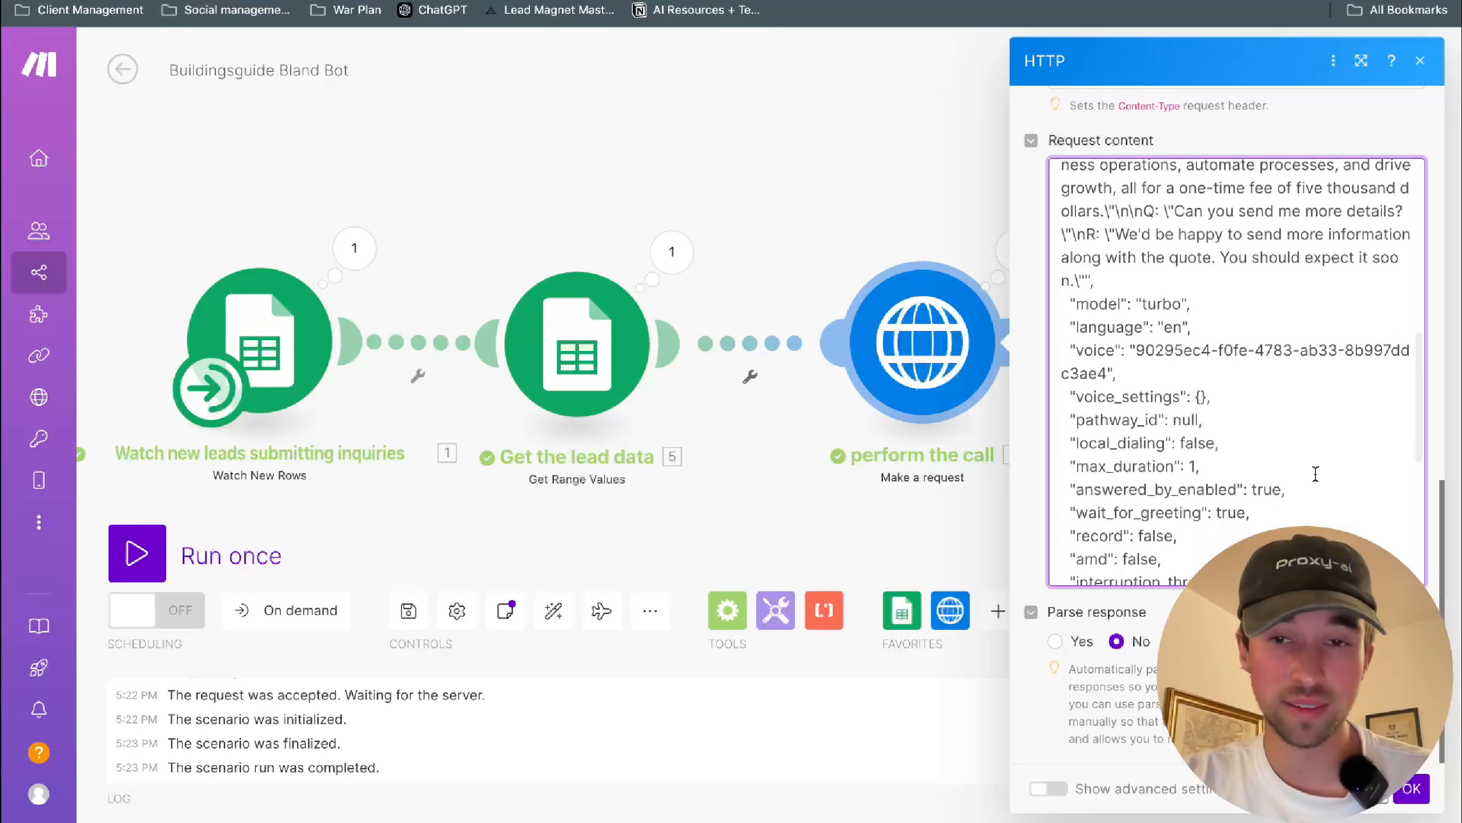
pyautogui.scroll(-3, 1270, 426)
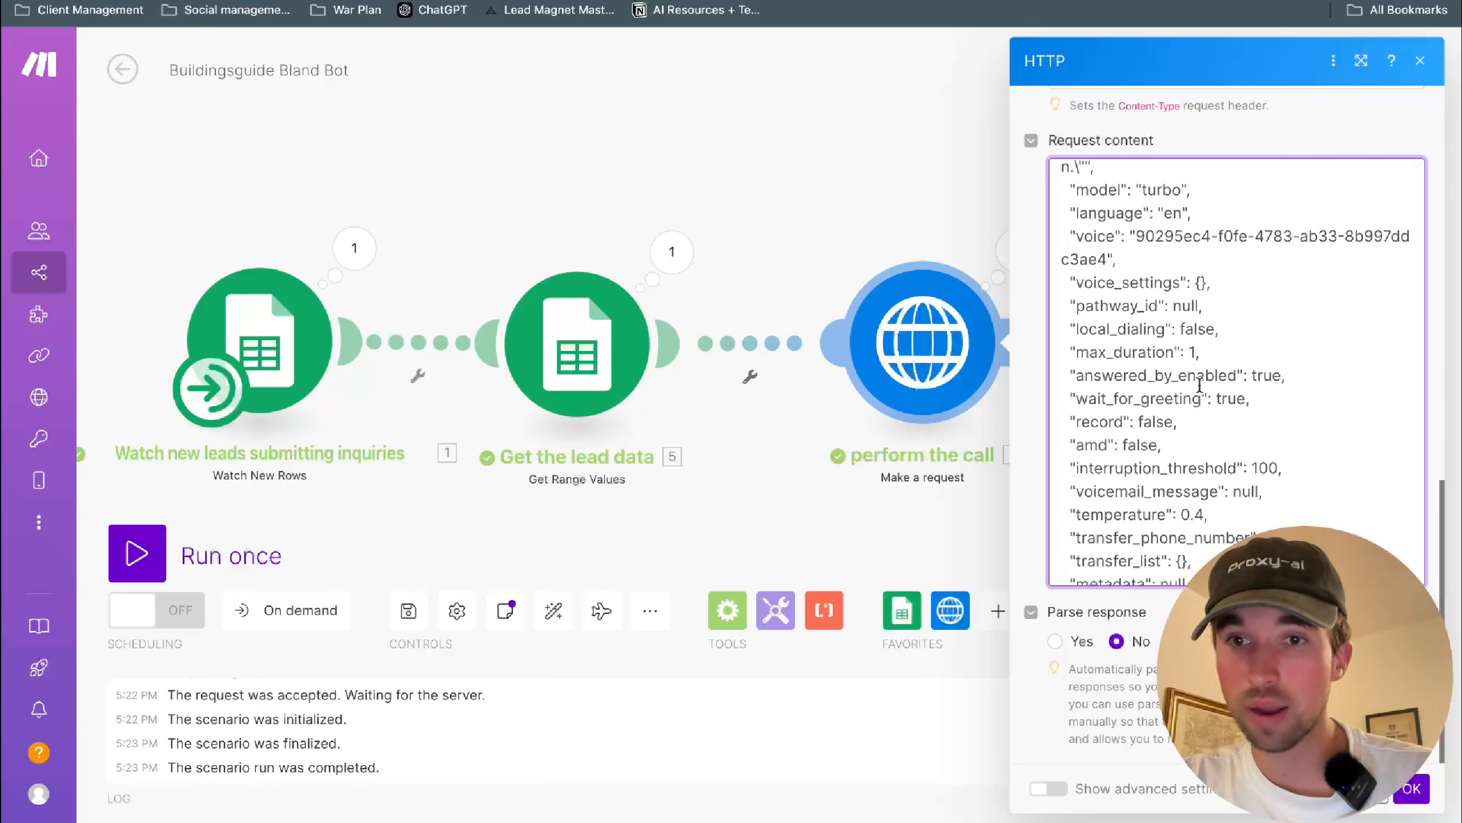
pyautogui.scroll(-1, 1210, 377)
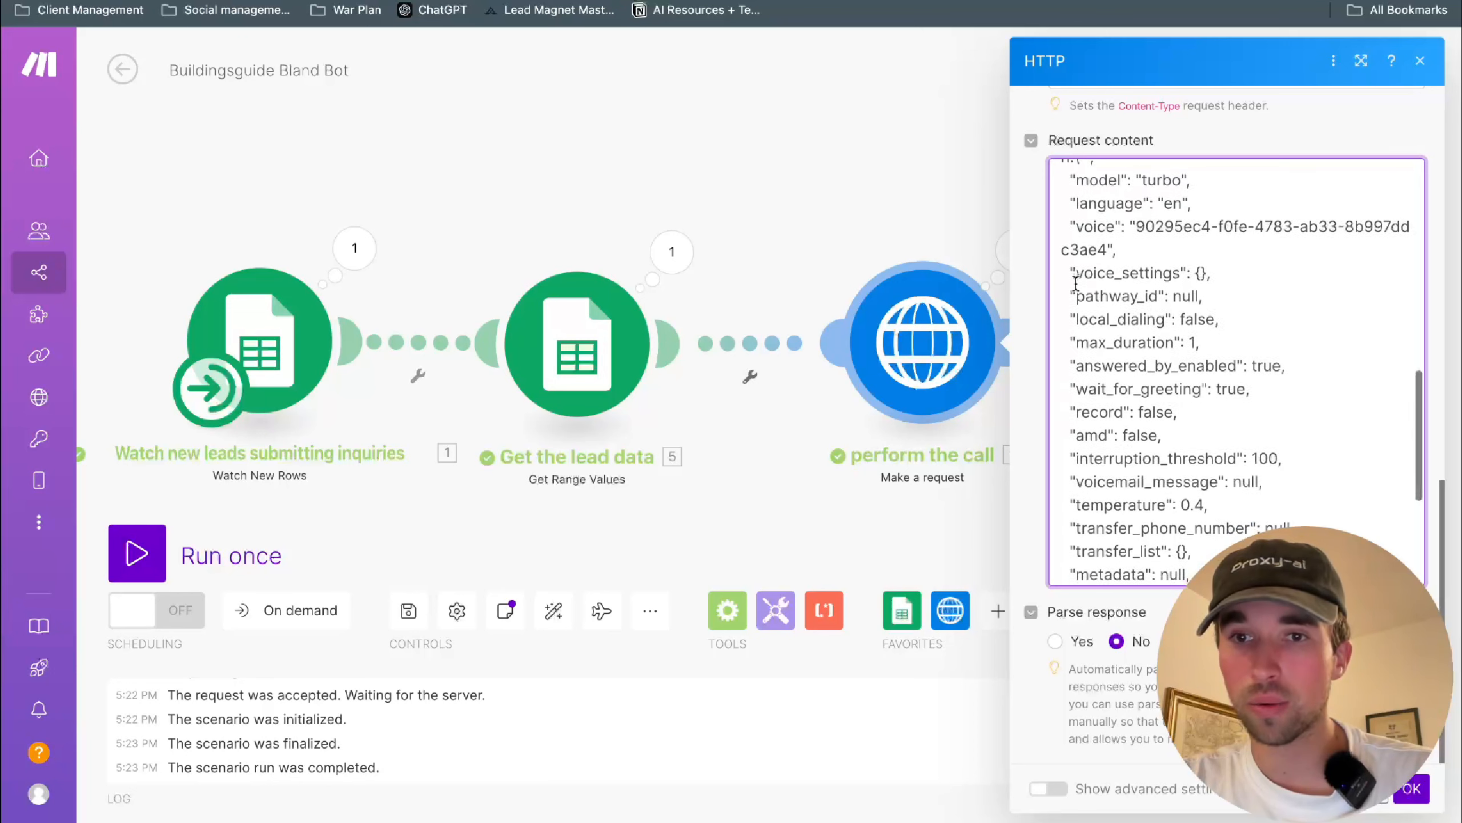
pyautogui.click(1200, 341)
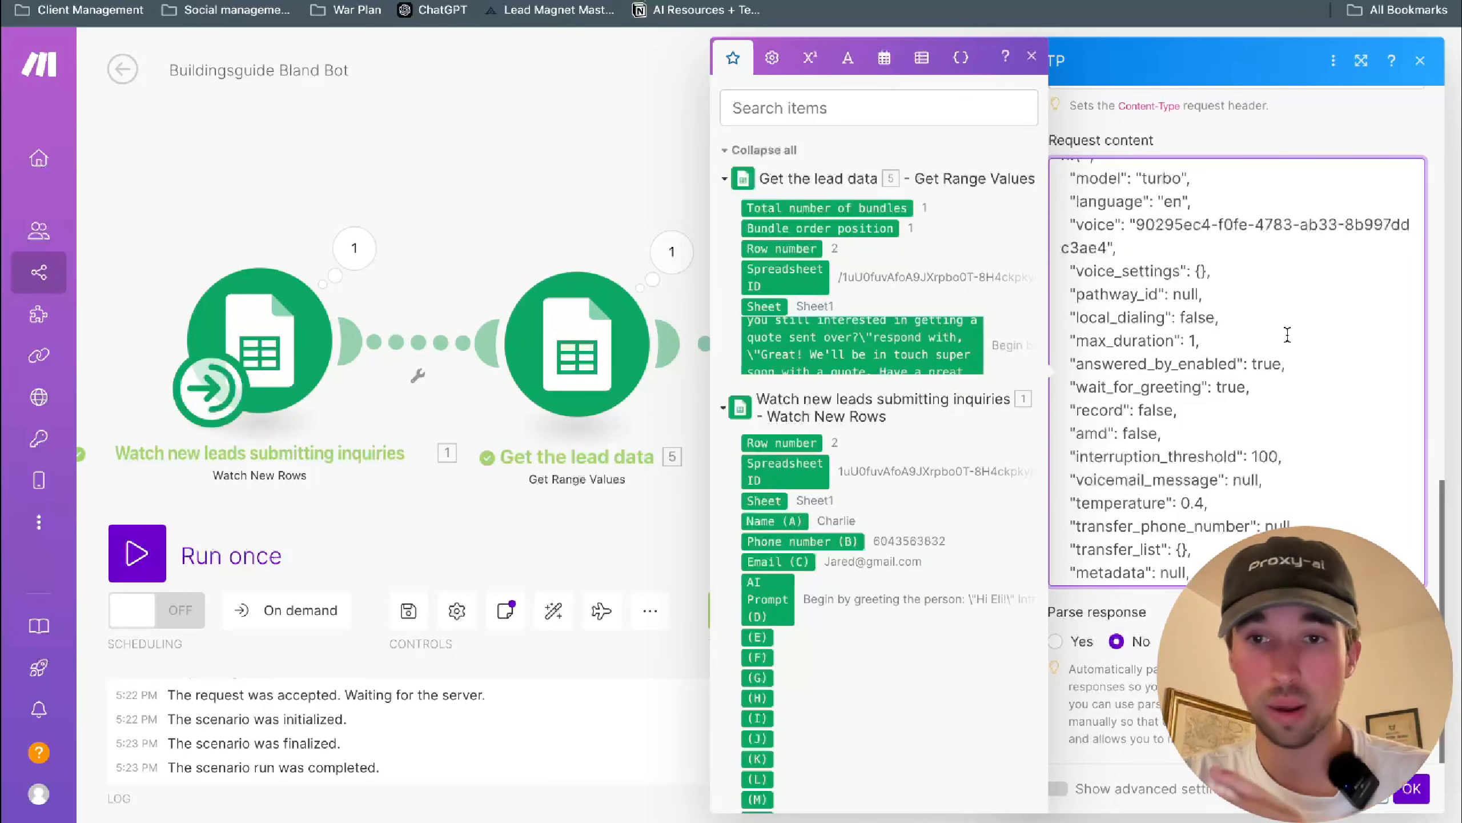
pyautogui.scroll(-3, 1287, 346)
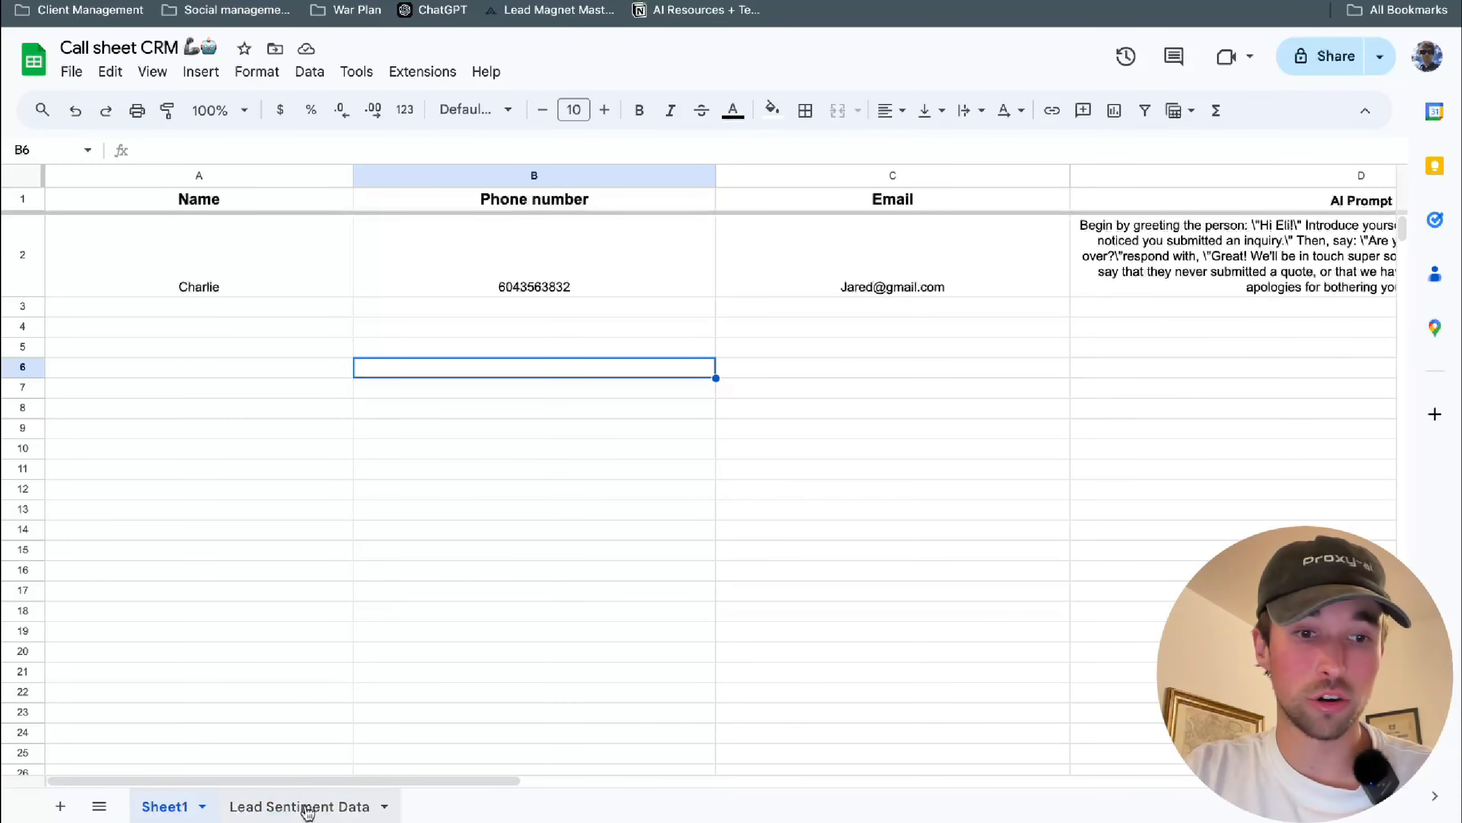
# - Switch to the Call sheet CRM in Google Sheets and examine the Lead Sentiment Data sheet's sentiment, call summary and answered_by columns
pyautogui.click(304, 805)
pyautogui.click(325, 359)
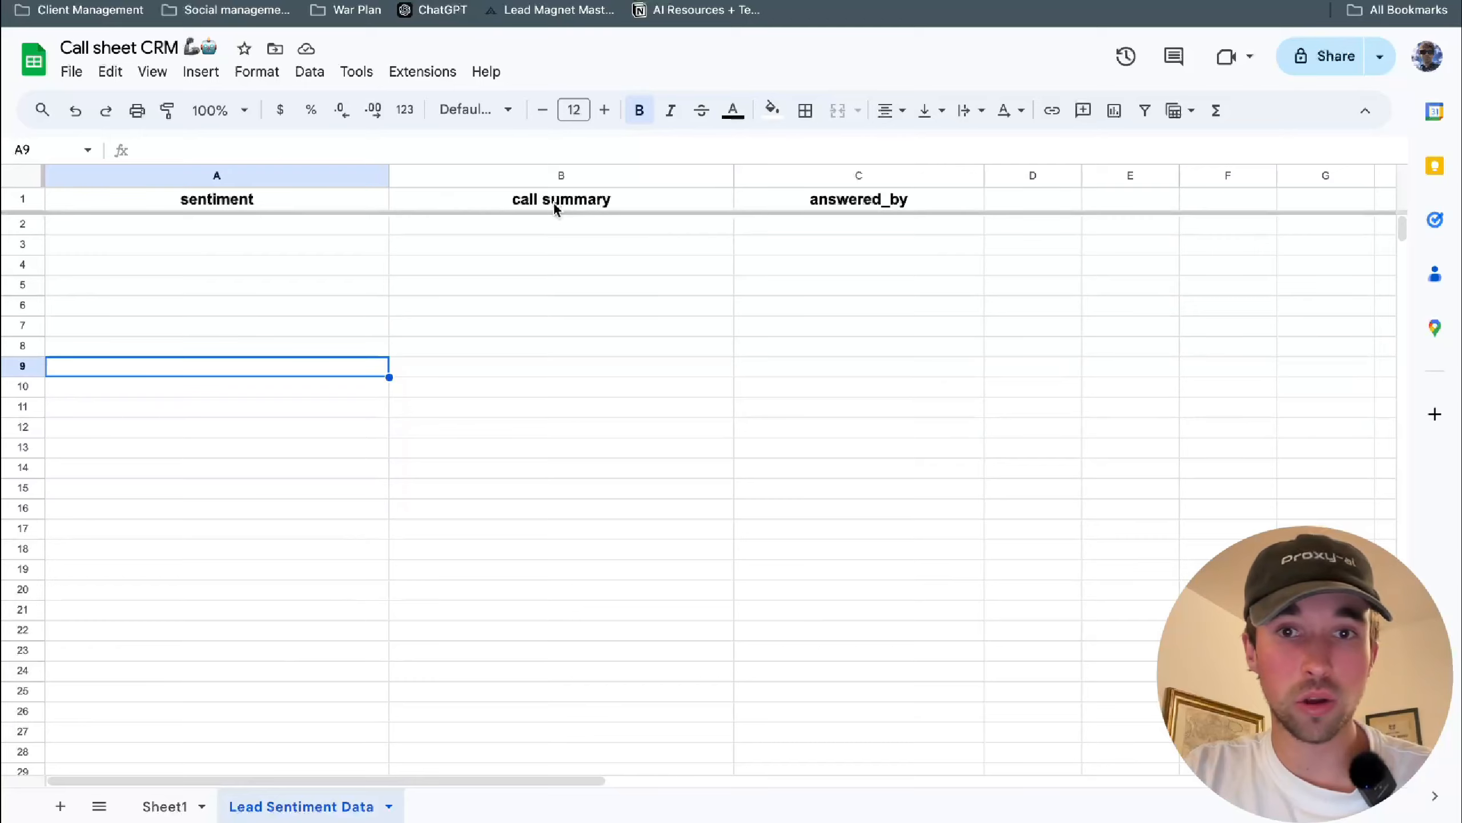
pyautogui.click(550, 410)
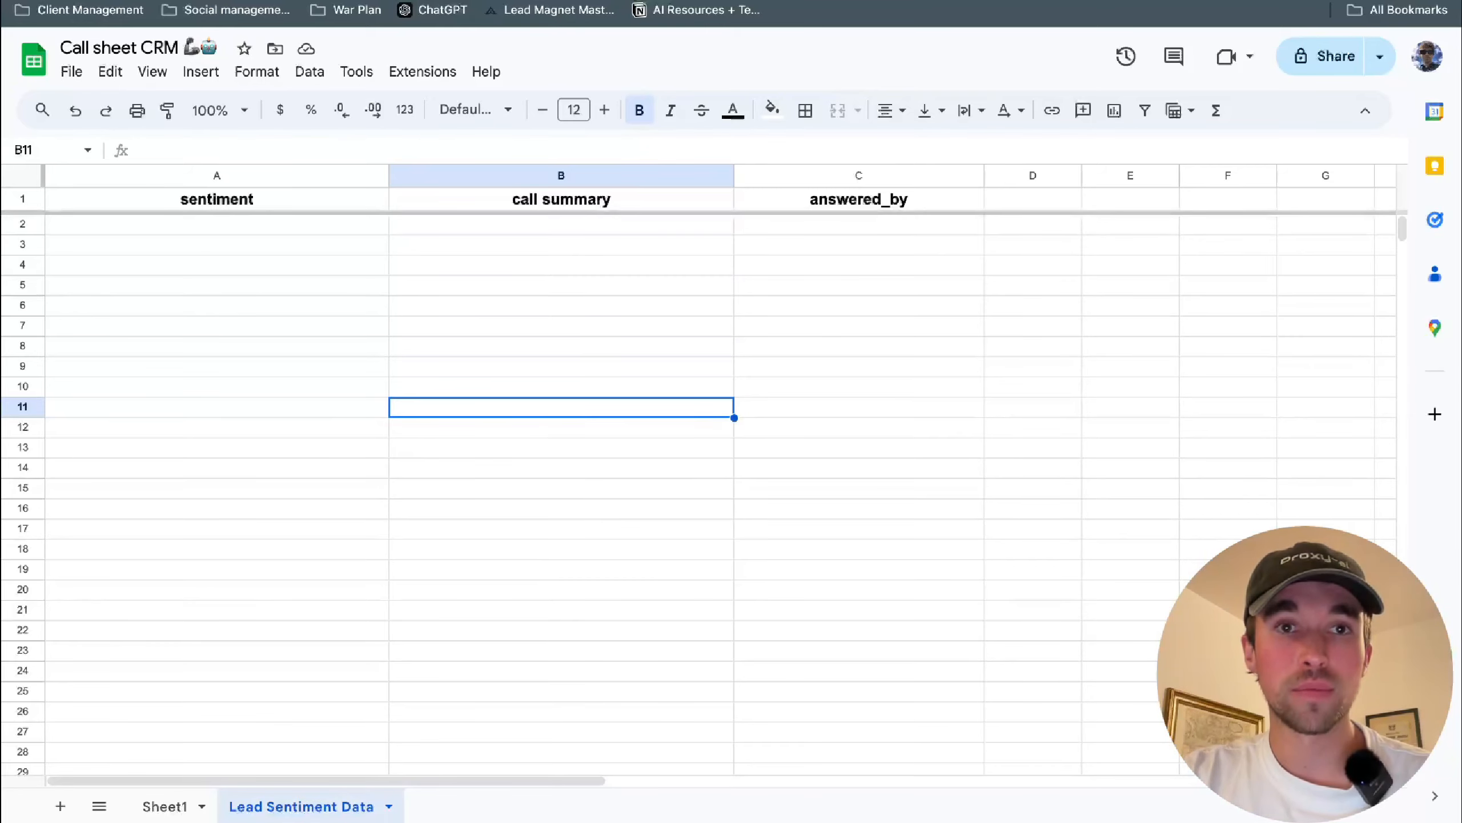
pyautogui.click(383, 262)
pyautogui.click(302, 434)
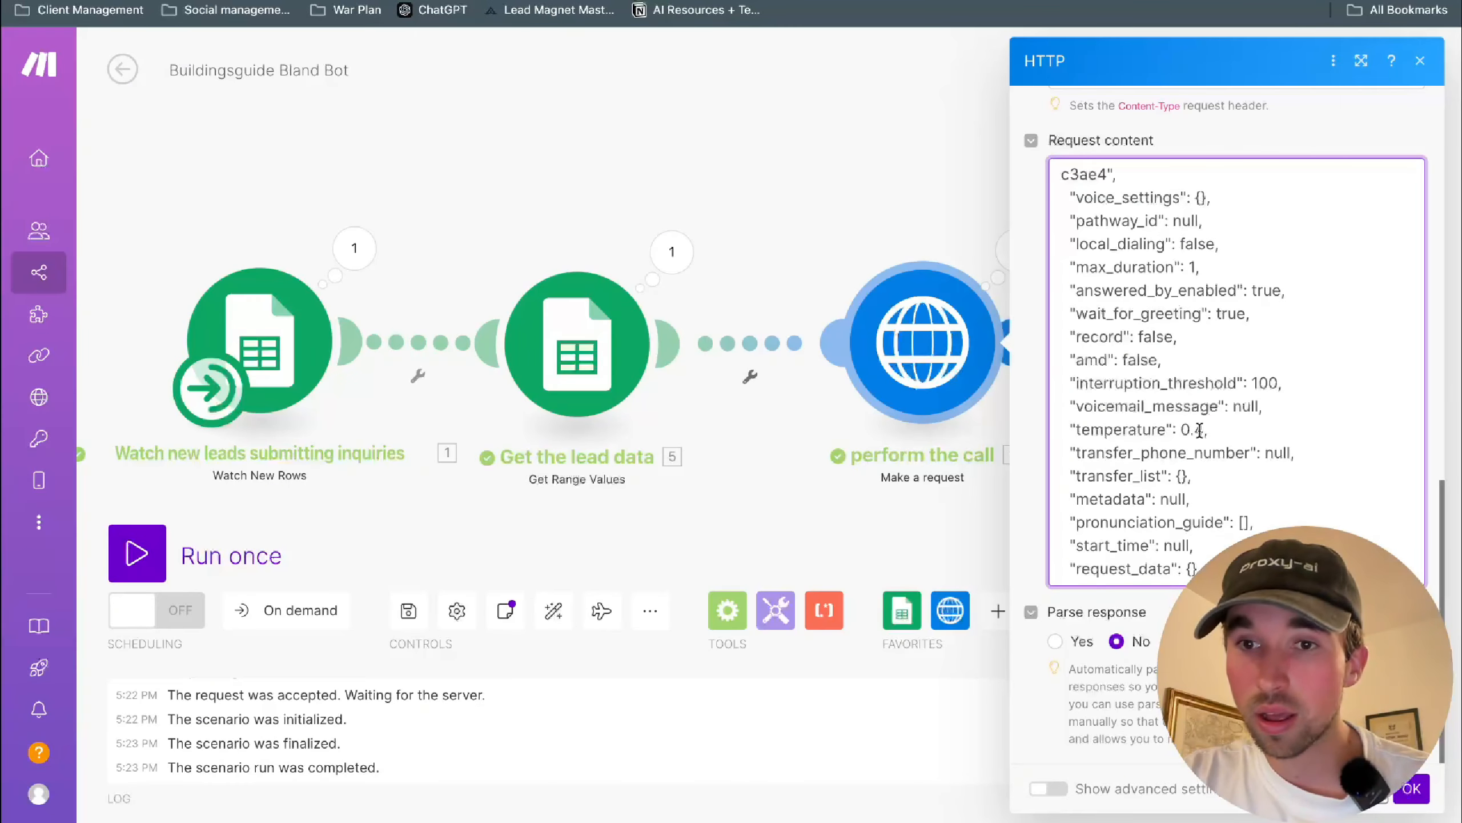
# - Return to Make's HTTP module and examine the "answered_by_enabled" parameter in the Request content
pyautogui.scroll(1, 1196, 430)
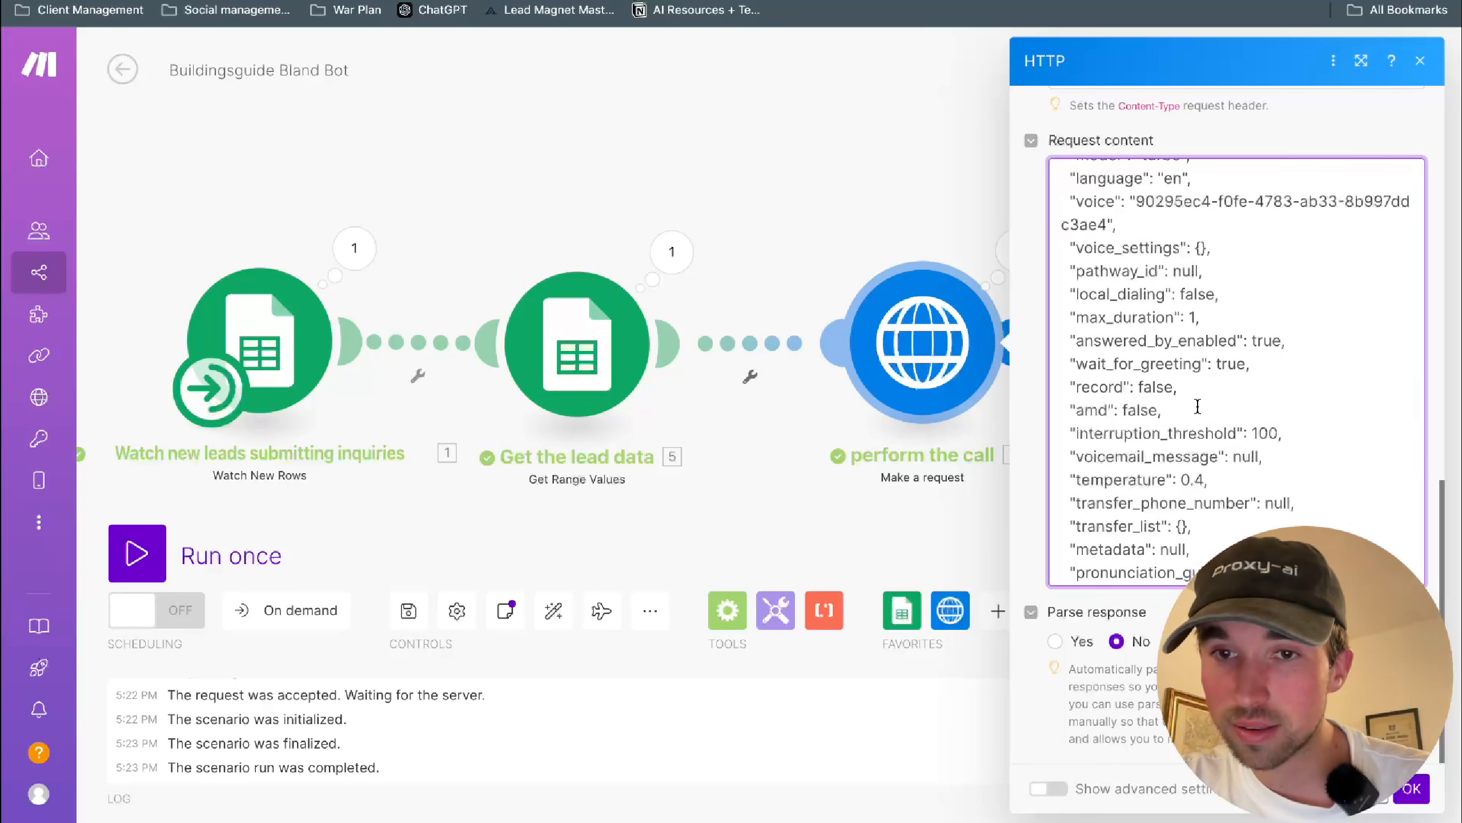
pyautogui.scroll(-1, 1142, 344)
pyautogui.moveTo(1071, 324); pyautogui.dragTo(1319, 329)
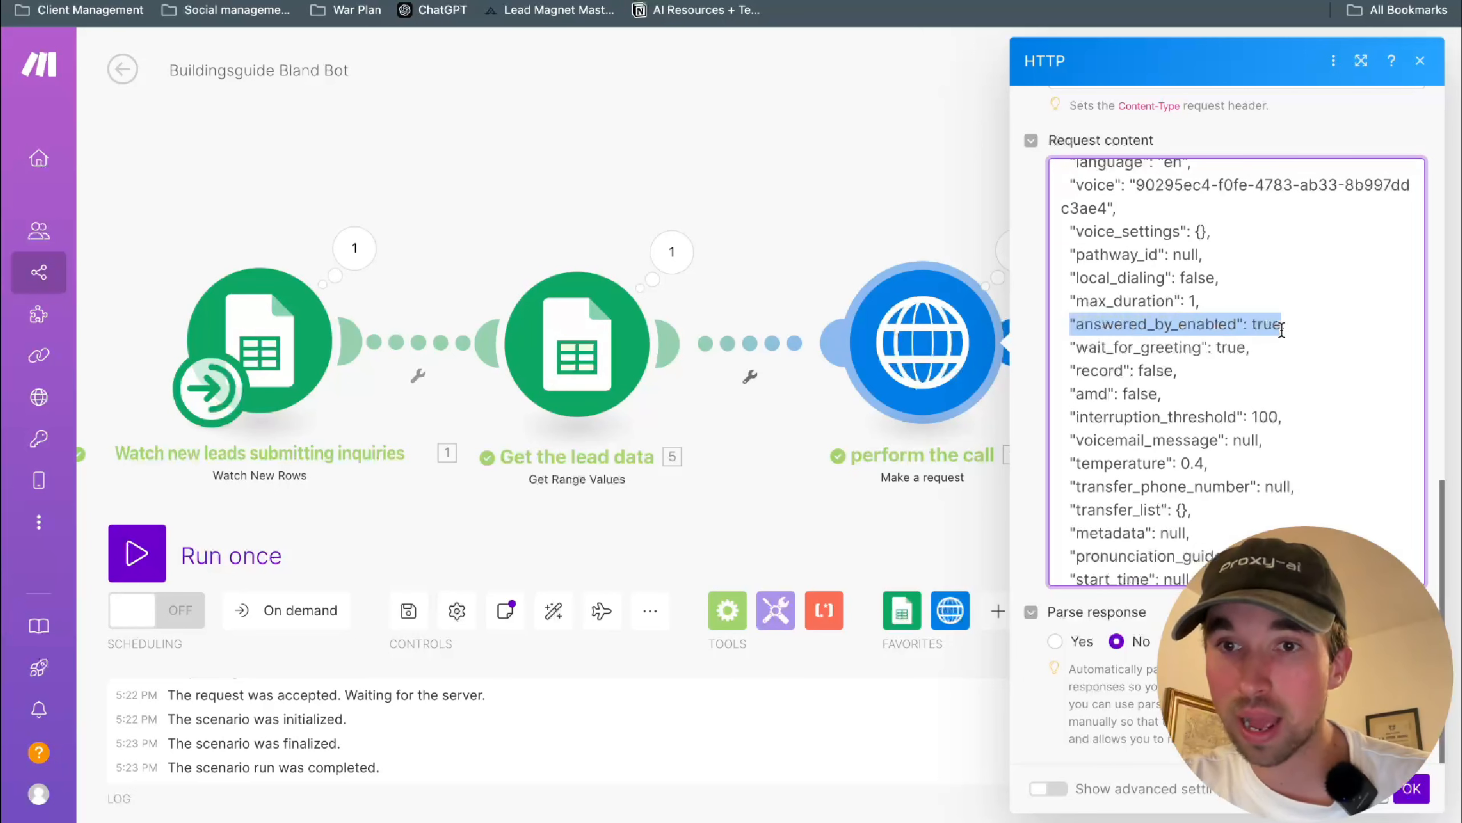
pyautogui.click(1318, 329)
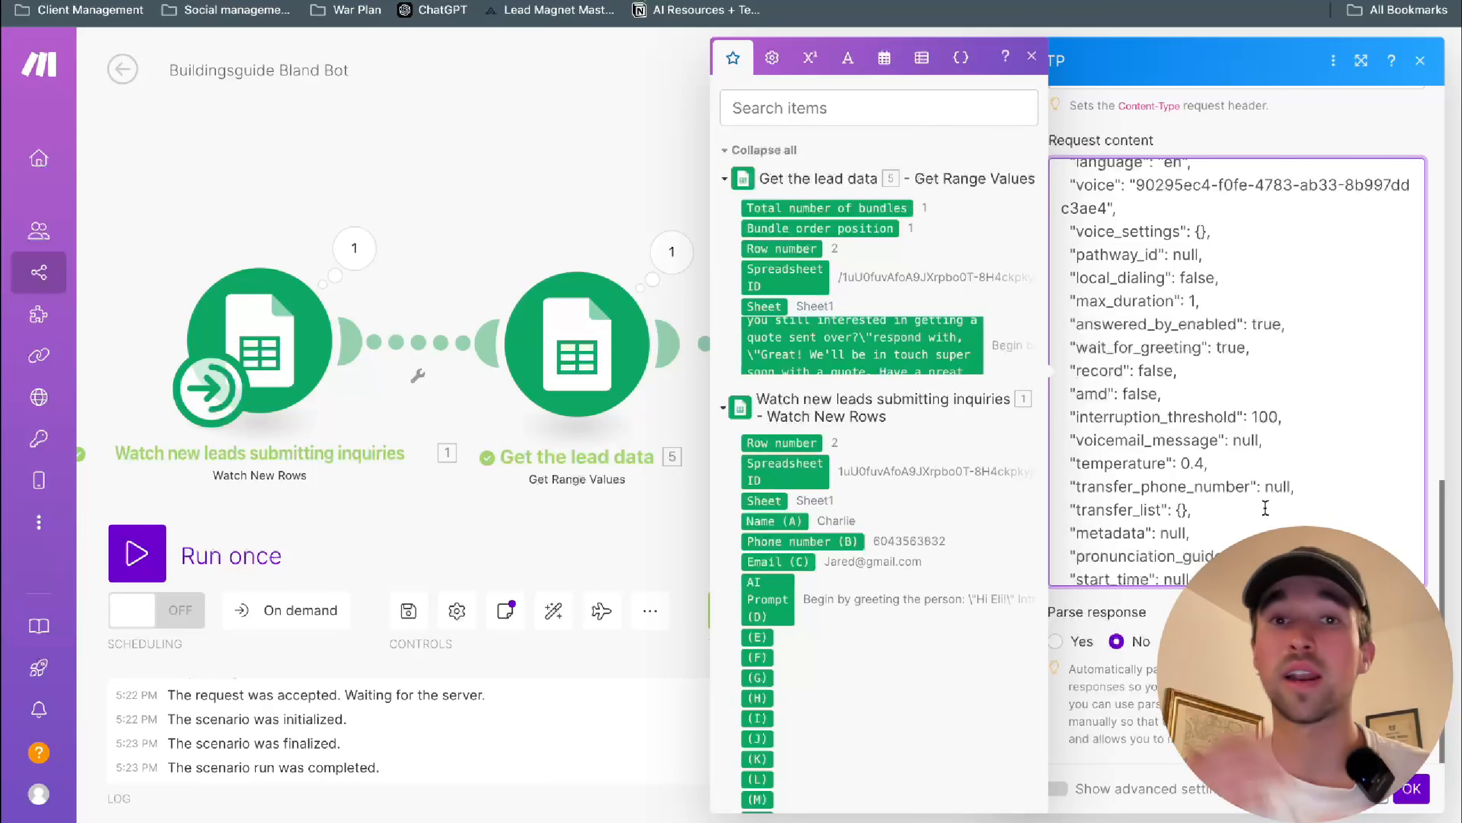
# - Examine the "amd" and "interruption_threshold" parameters in the Request content
pyautogui.moveTo(1076, 394); pyautogui.dragTo(1117, 397)
pyautogui.click(1105, 398)
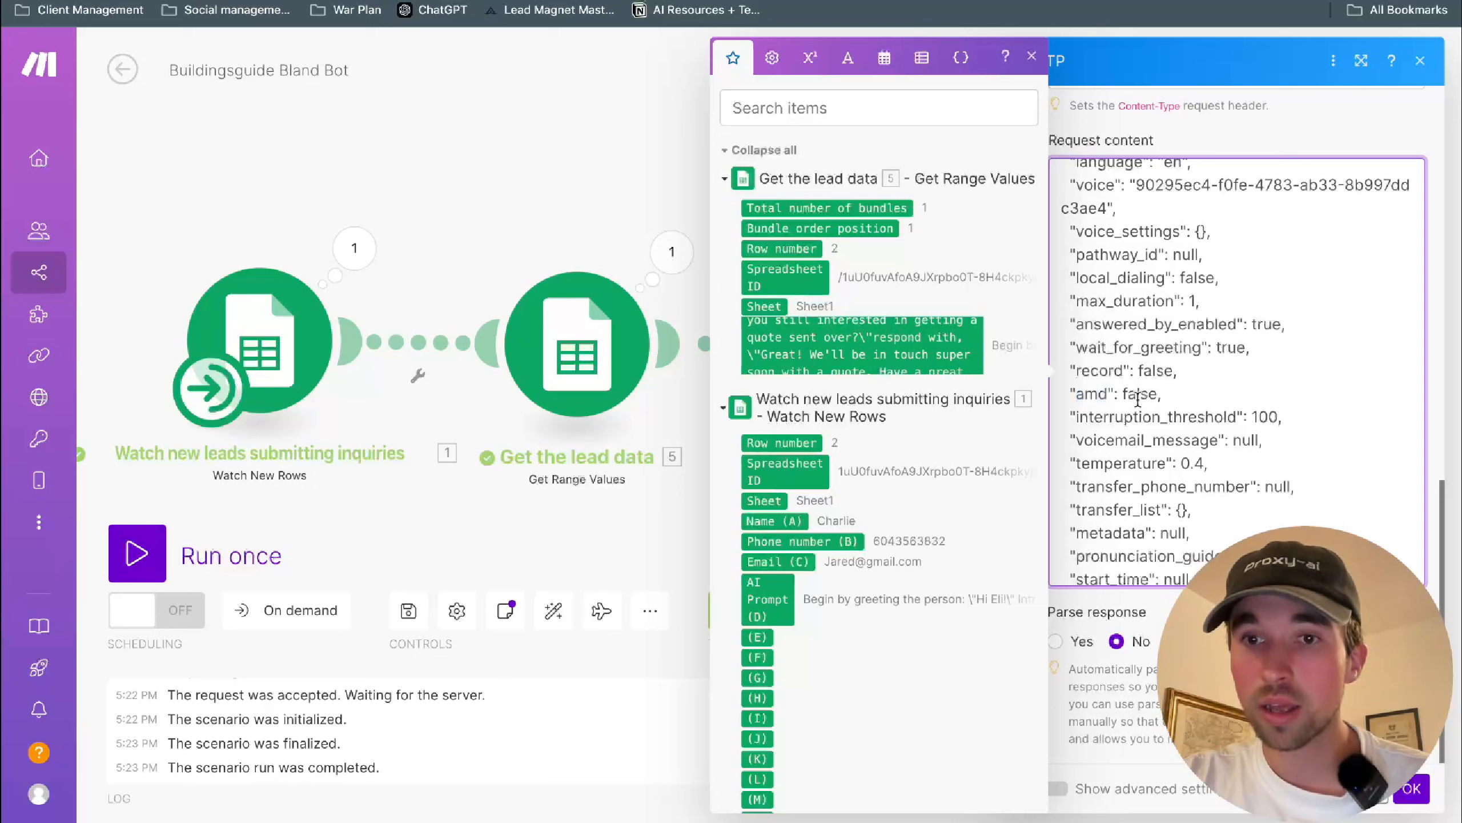
pyautogui.scroll(-2, 1223, 429)
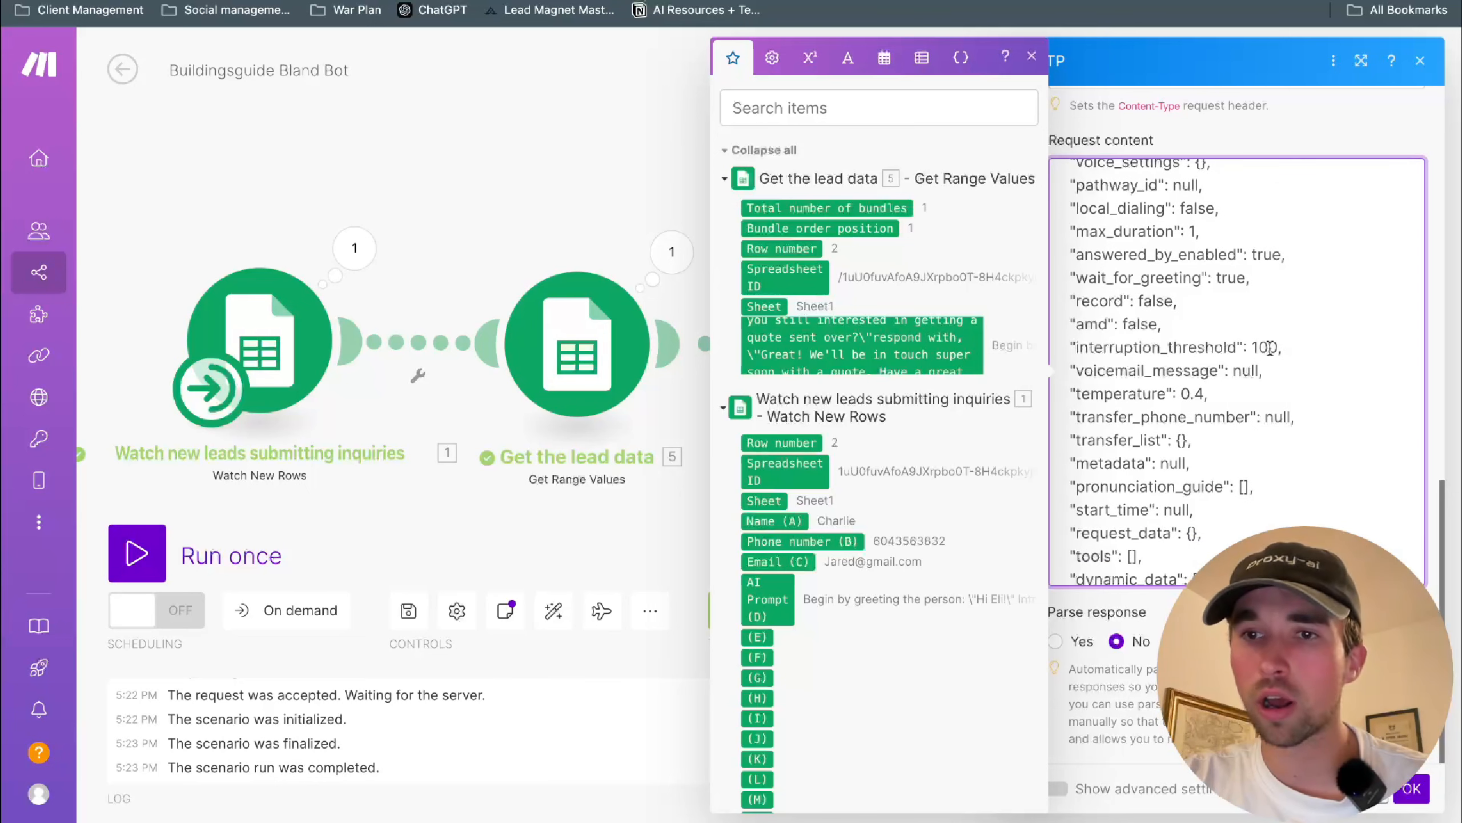
pyautogui.scroll(-2, 1296, 460)
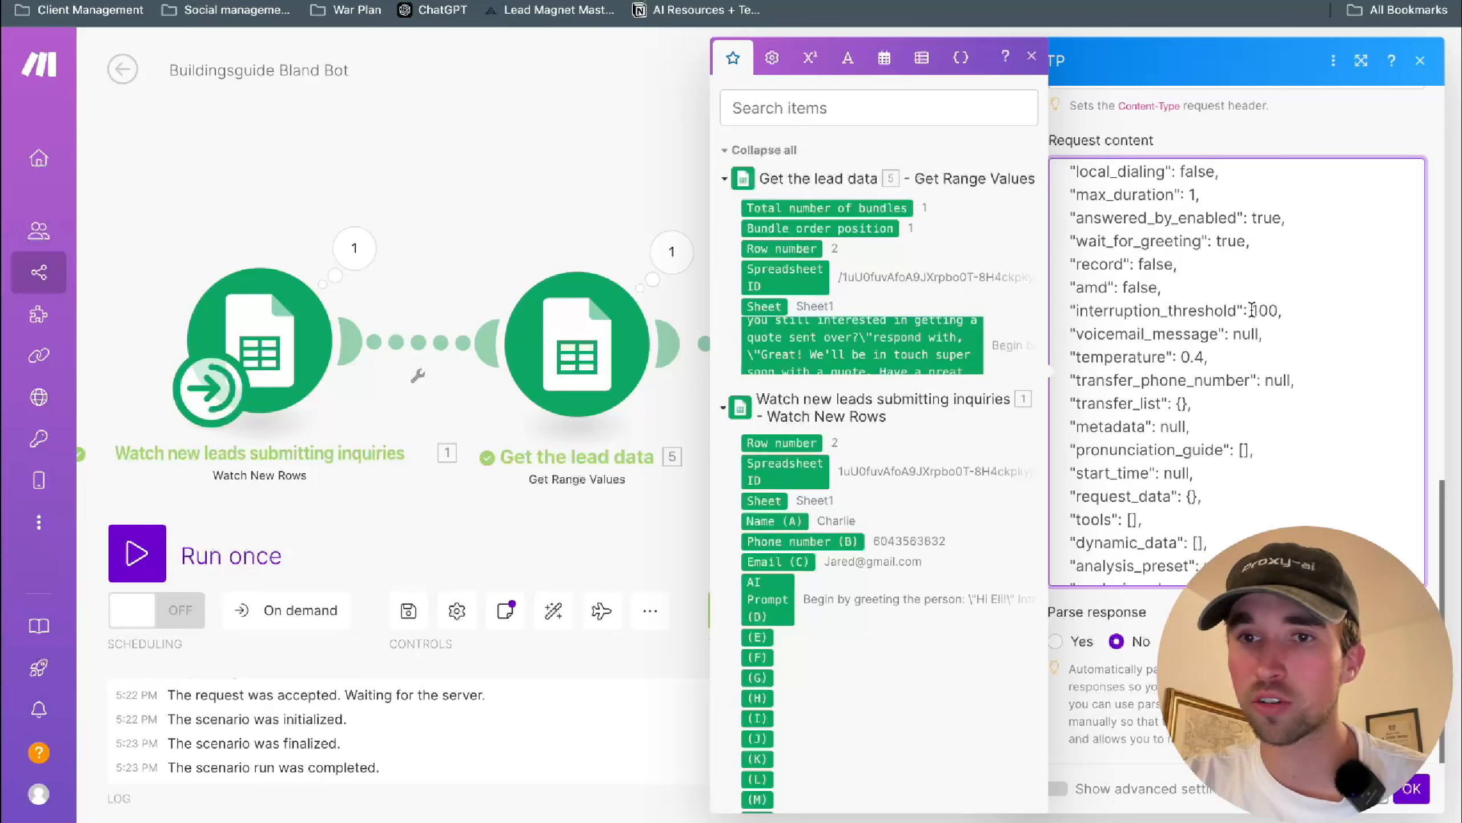
# - Set the "temperature" value in the Request content to 0.5
pyautogui.scroll(-1, 1263, 386)
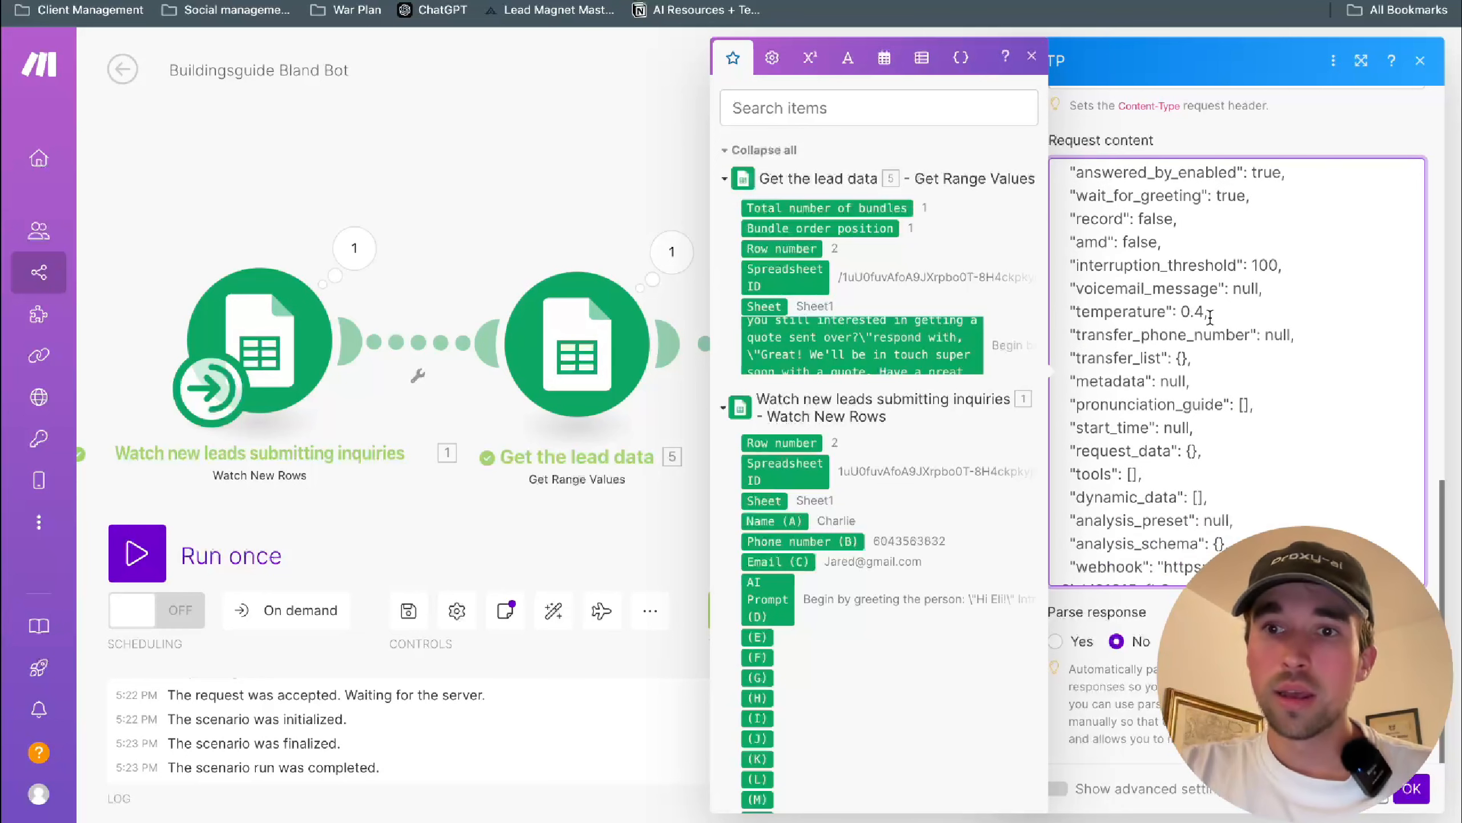
pyautogui.press('BackSpace')
pyautogui.write('5')
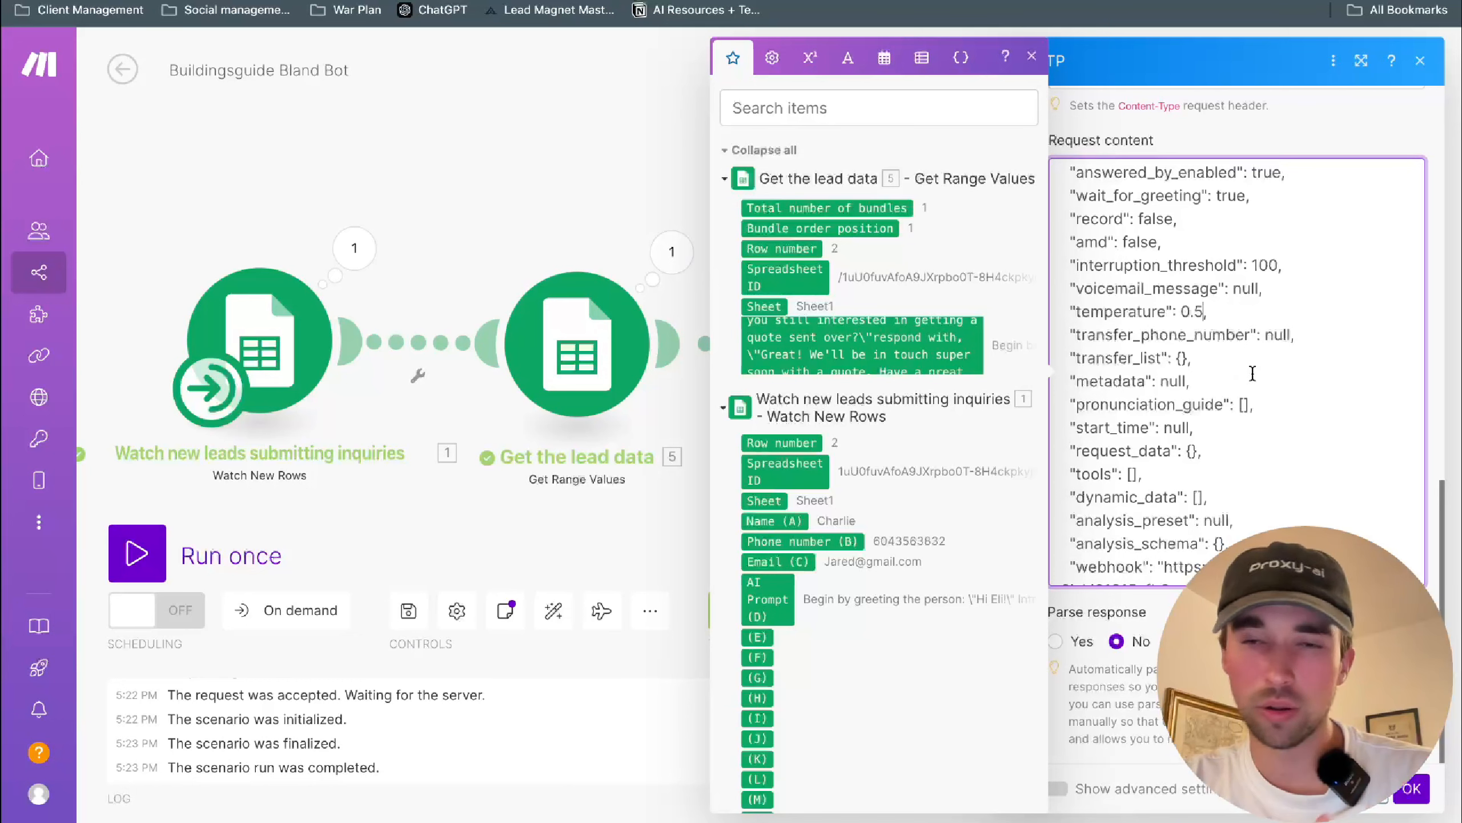
# - Review the remaining request parameters and examine the "voicemail_message" value in the Request content
pyautogui.scroll(-2, 1319, 428)
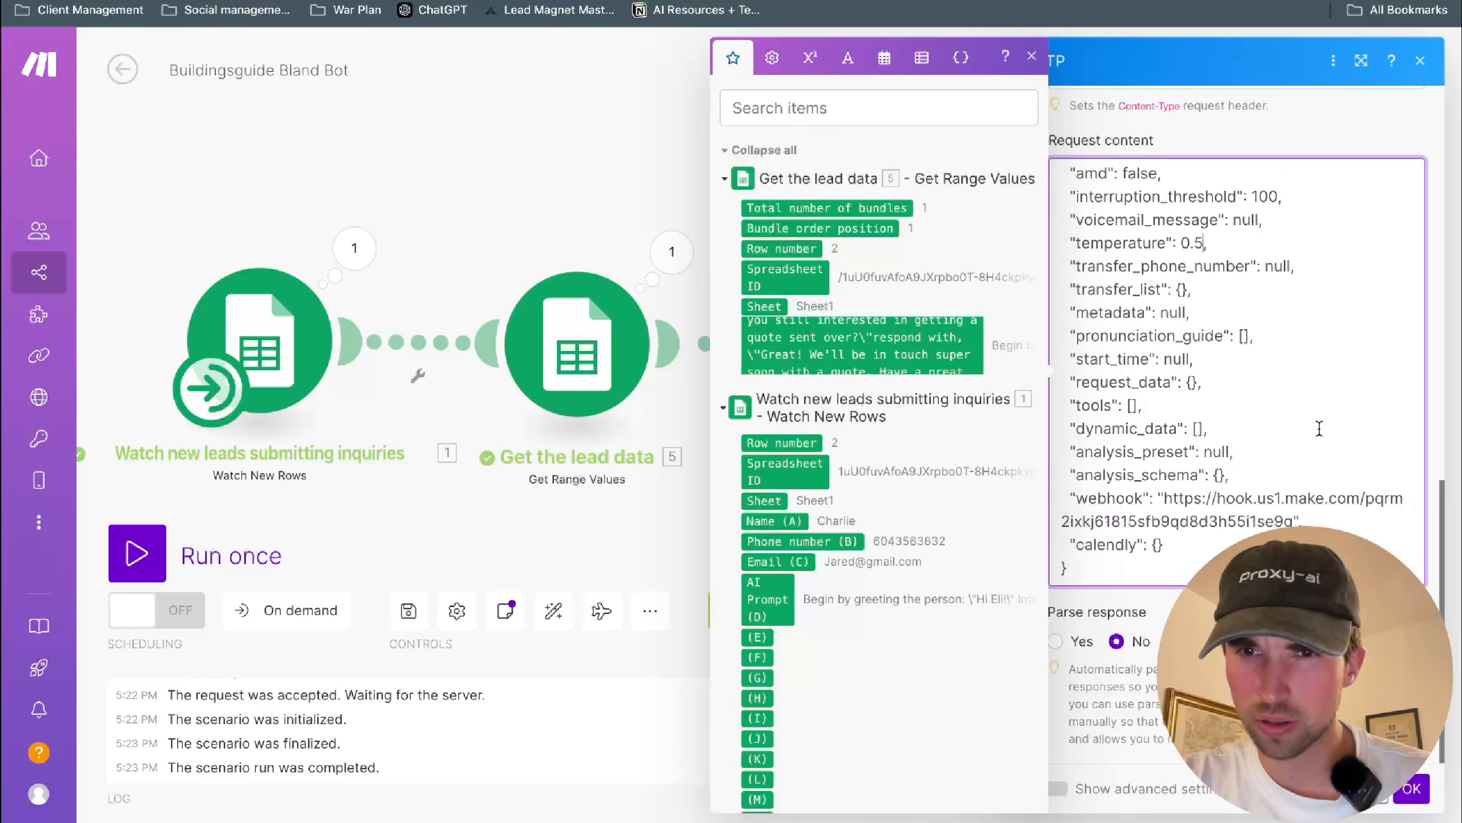
pyautogui.scroll(1, 1319, 428)
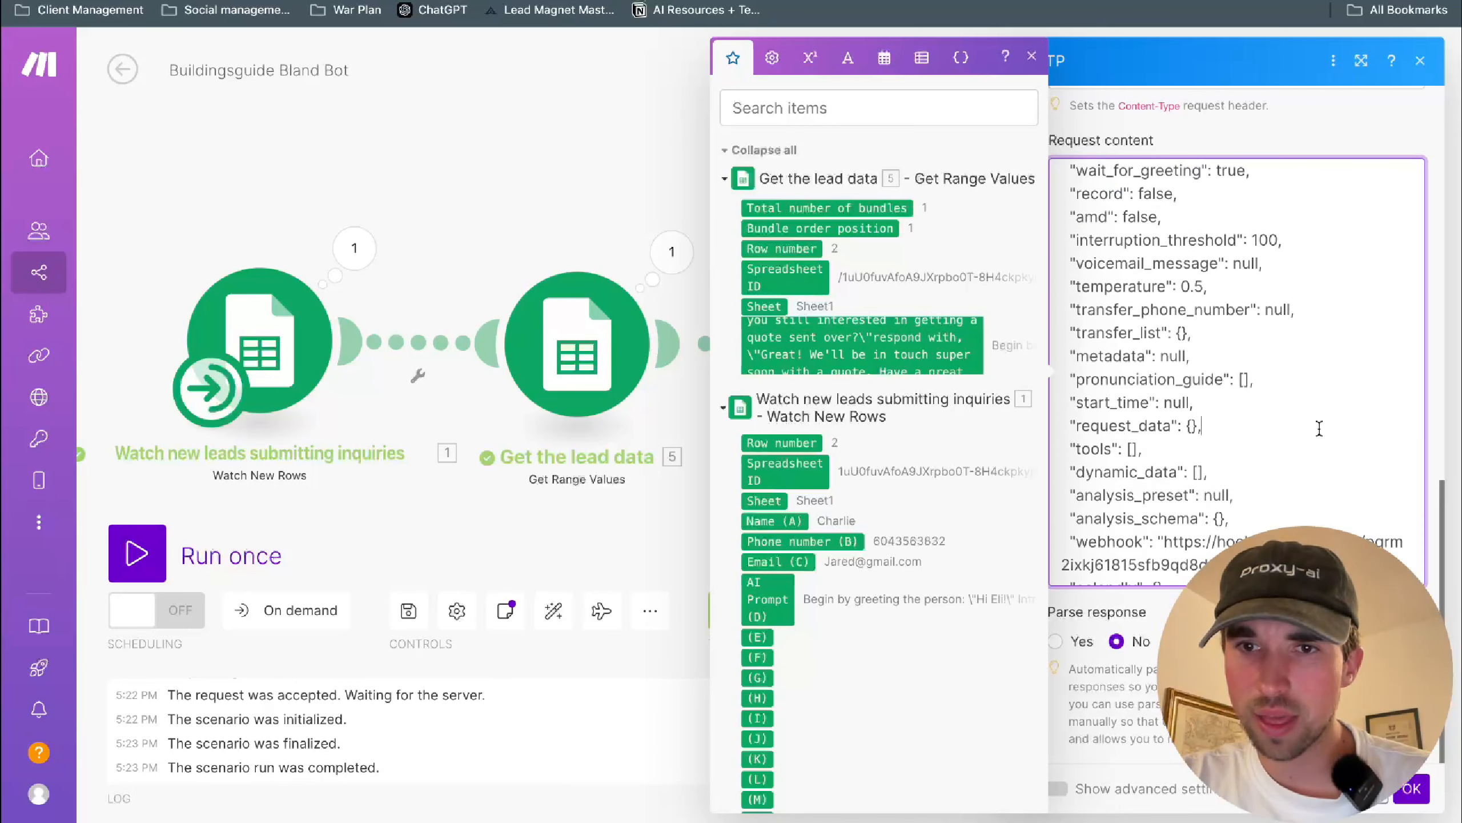
pyautogui.scroll(2, 1319, 428)
pyautogui.scroll(2, 1319, 428)
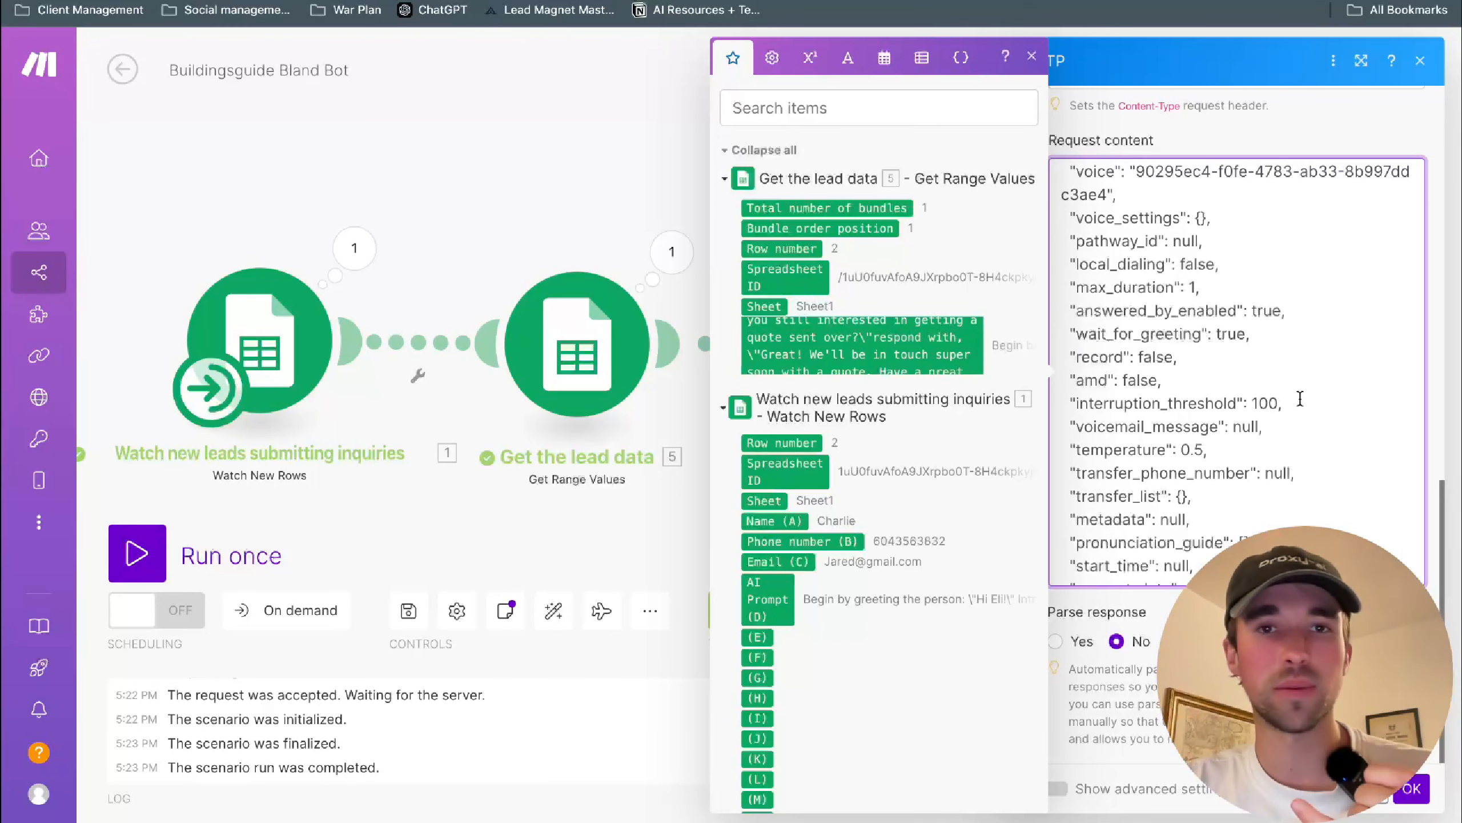
pyautogui.scroll(-1, 1243, 397)
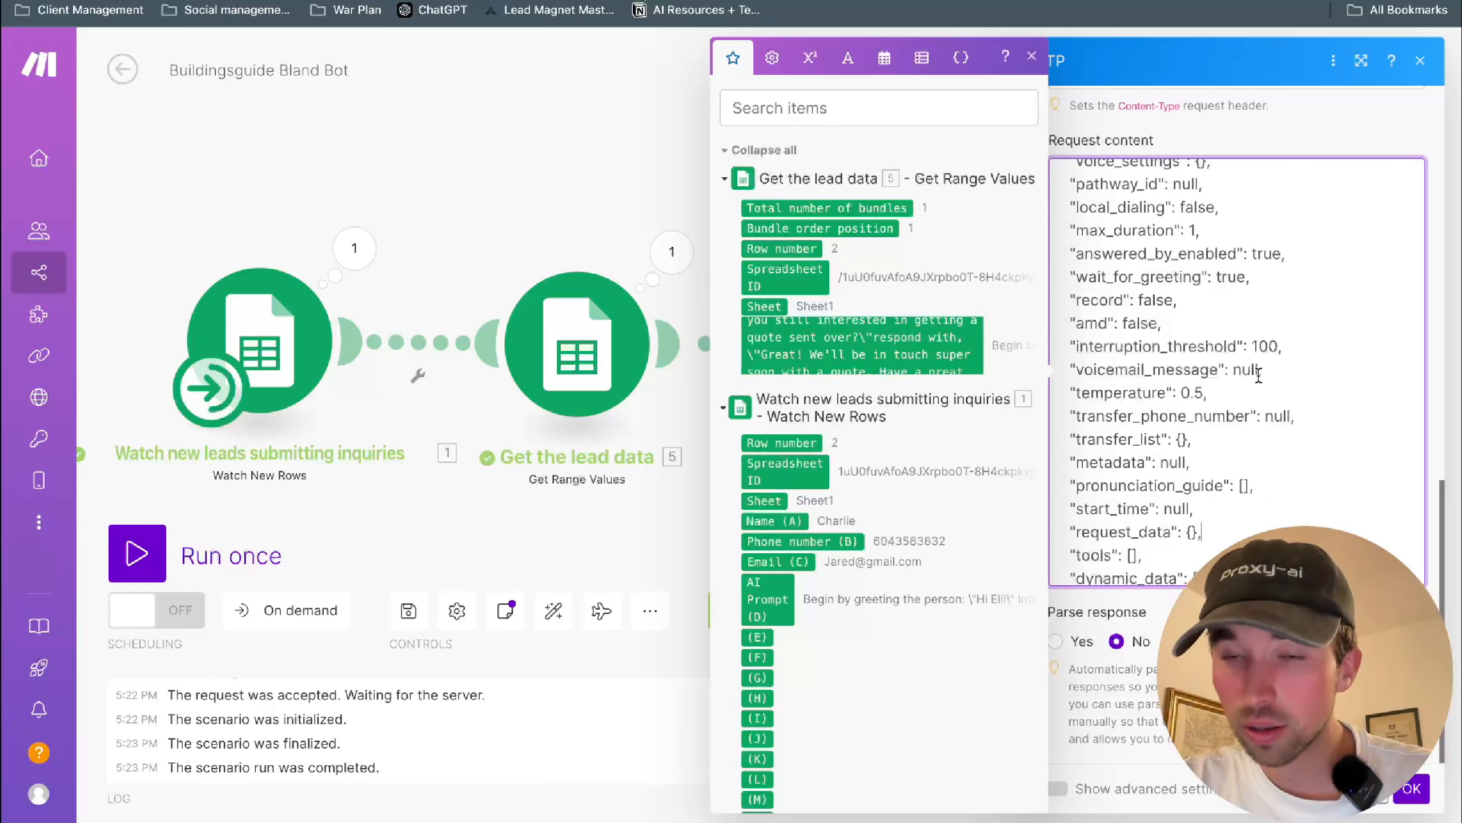
pyautogui.moveTo(1234, 378); pyautogui.dragTo(1254, 379)
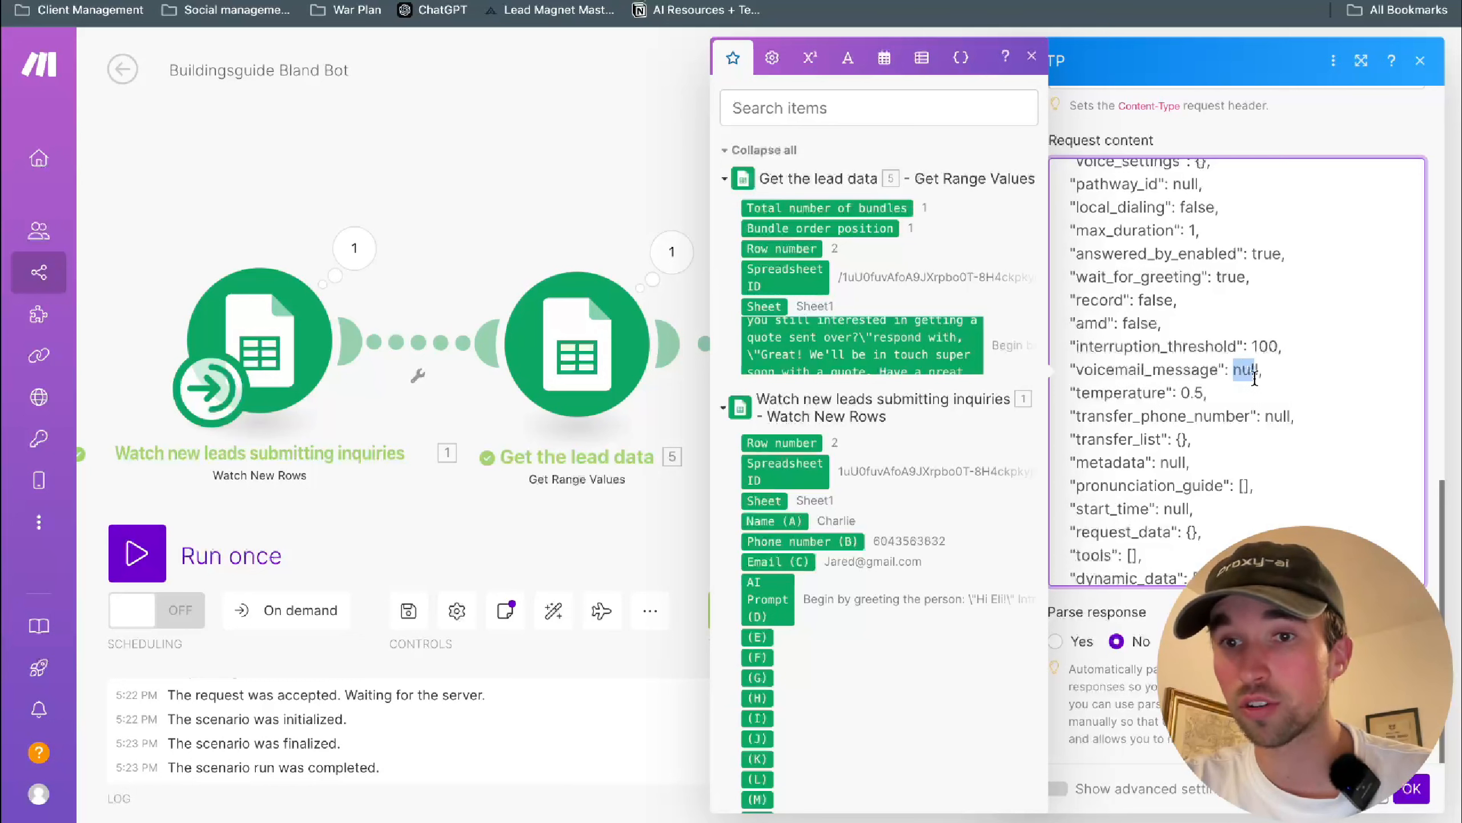
pyautogui.click(1272, 379)
# - Examine the "webhook" URL near the end of the Request content
pyautogui.scroll(-3, 1225, 426)
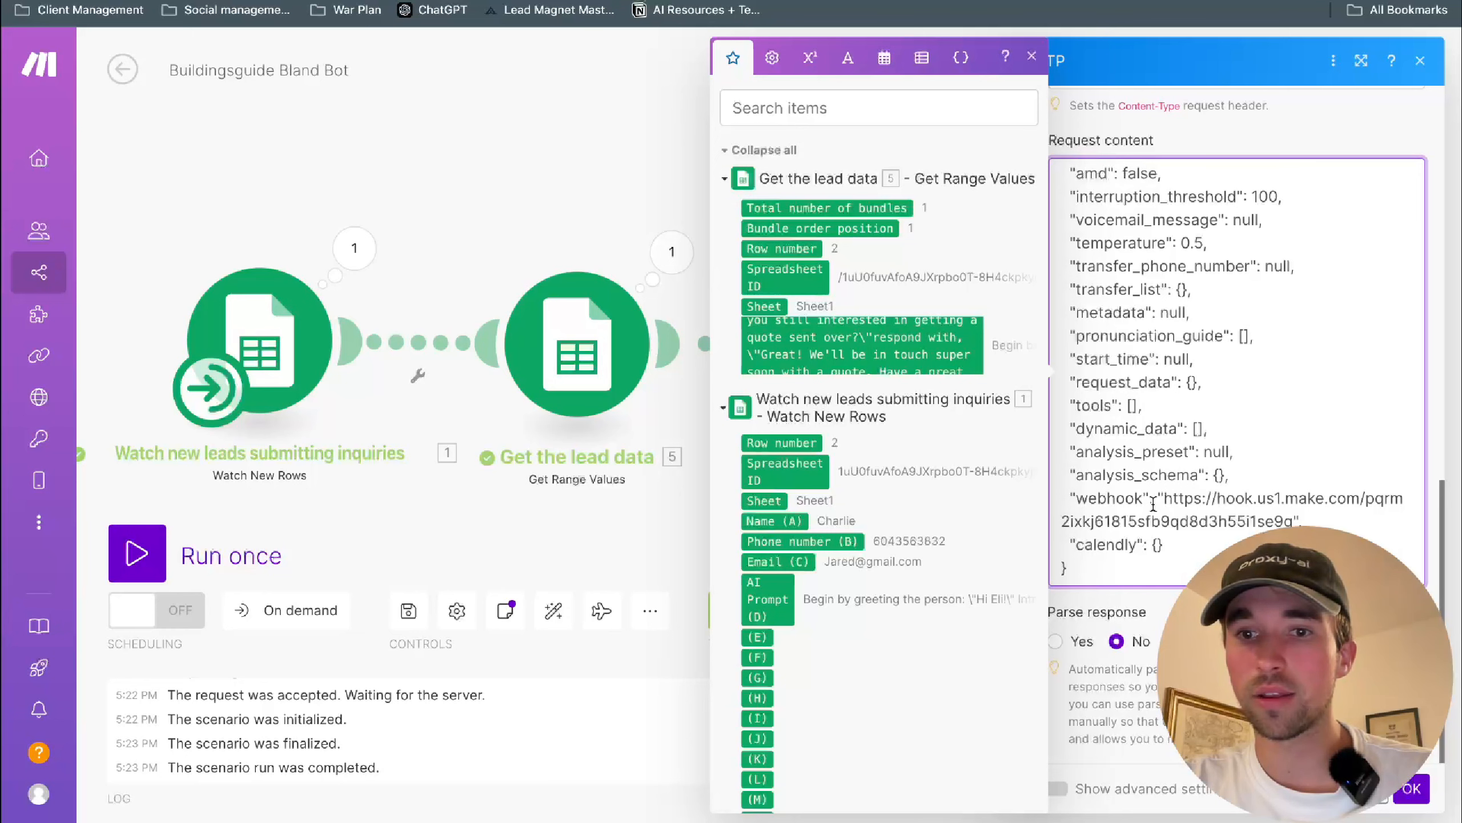
pyautogui.moveTo(1164, 499); pyautogui.dragTo(1163, 544)
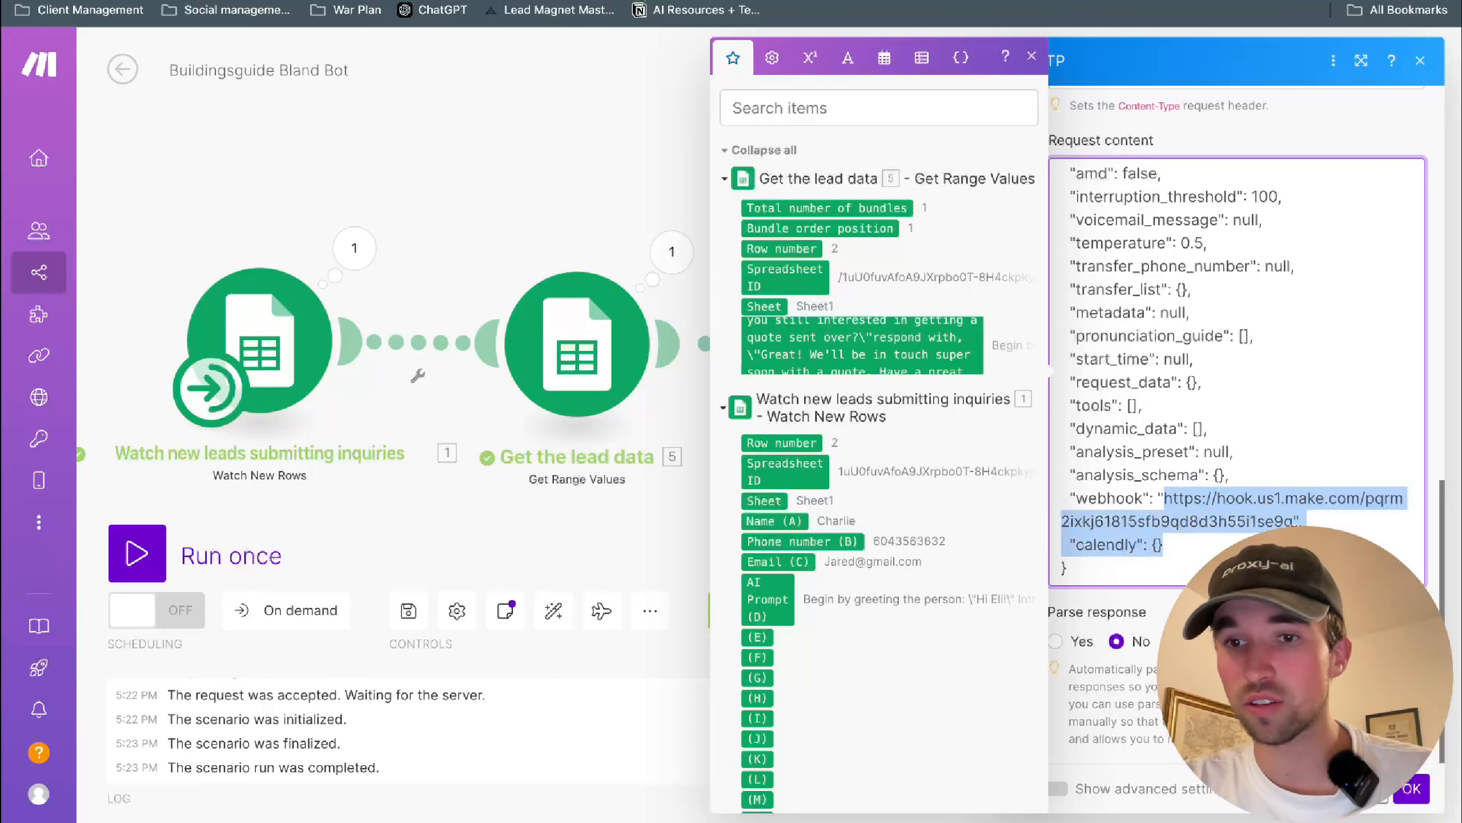
pyautogui.click(1250, 543)
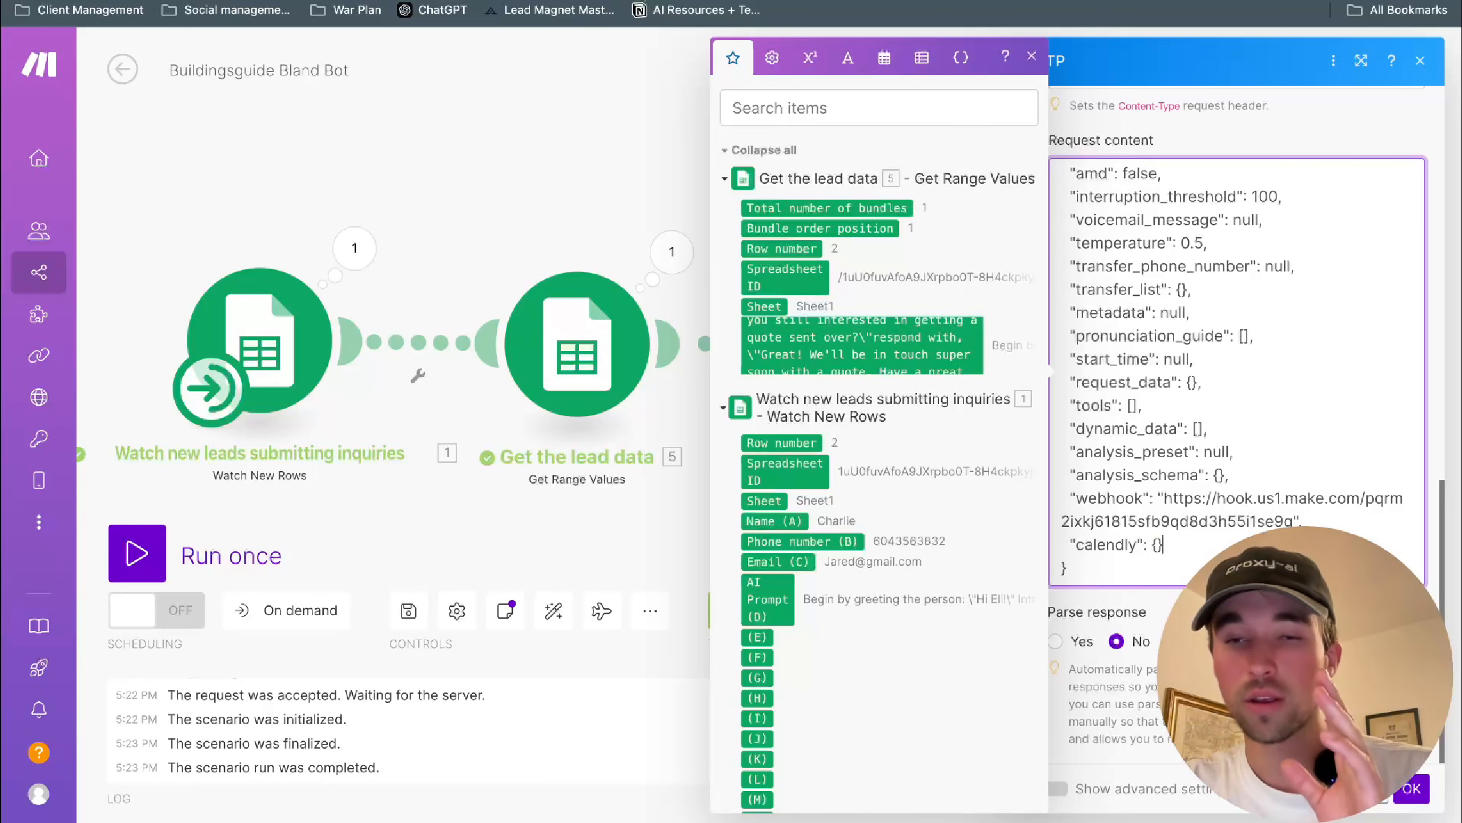
# - Confirm the HTTP module's settings and return to the scenario canvas at the "perform the call" module
pyautogui.click(1412, 789)
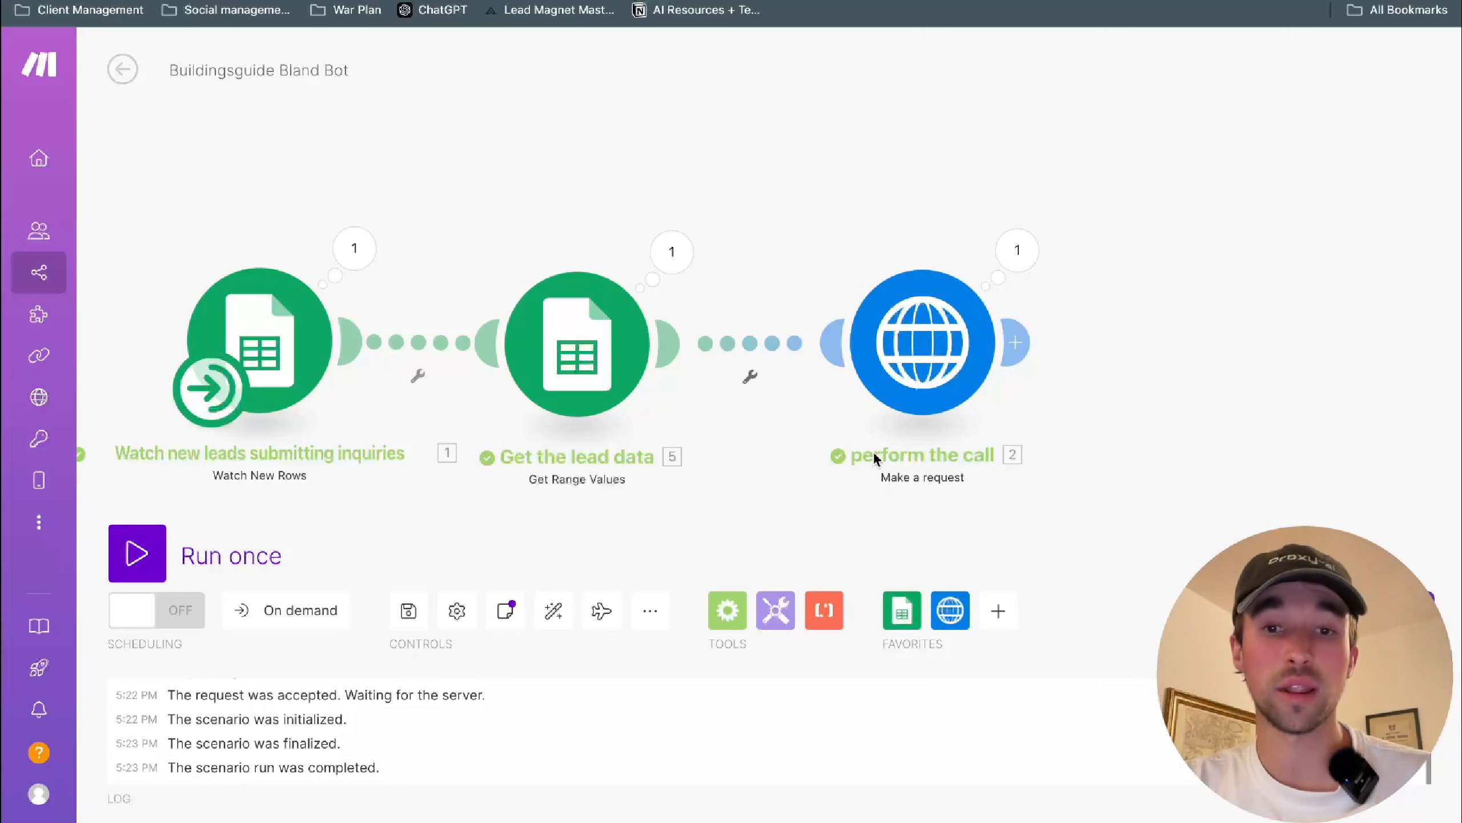
pyautogui.scroll(2, 850, 460)
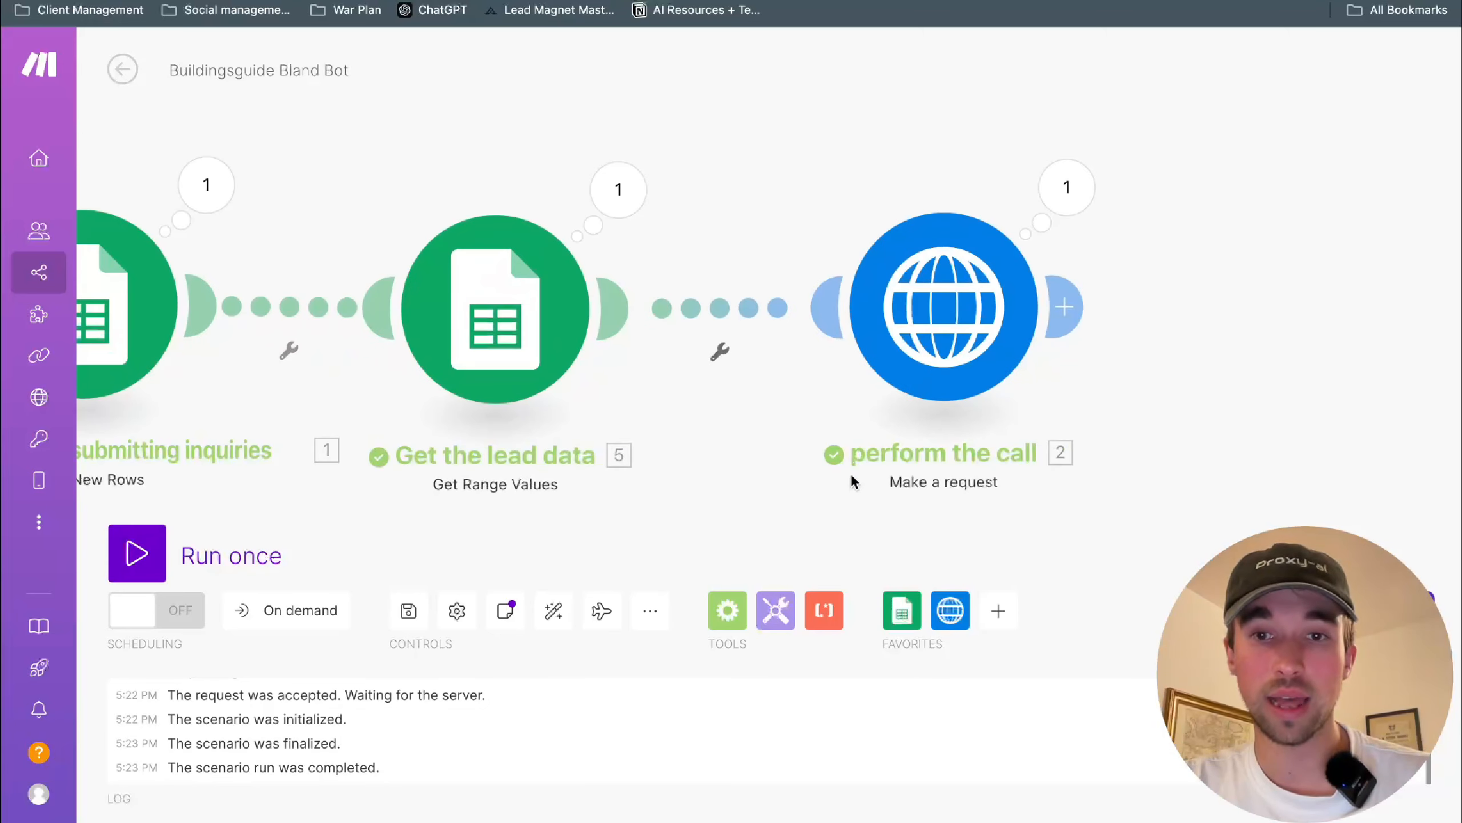
pyautogui.scroll(-3, 818, 444)
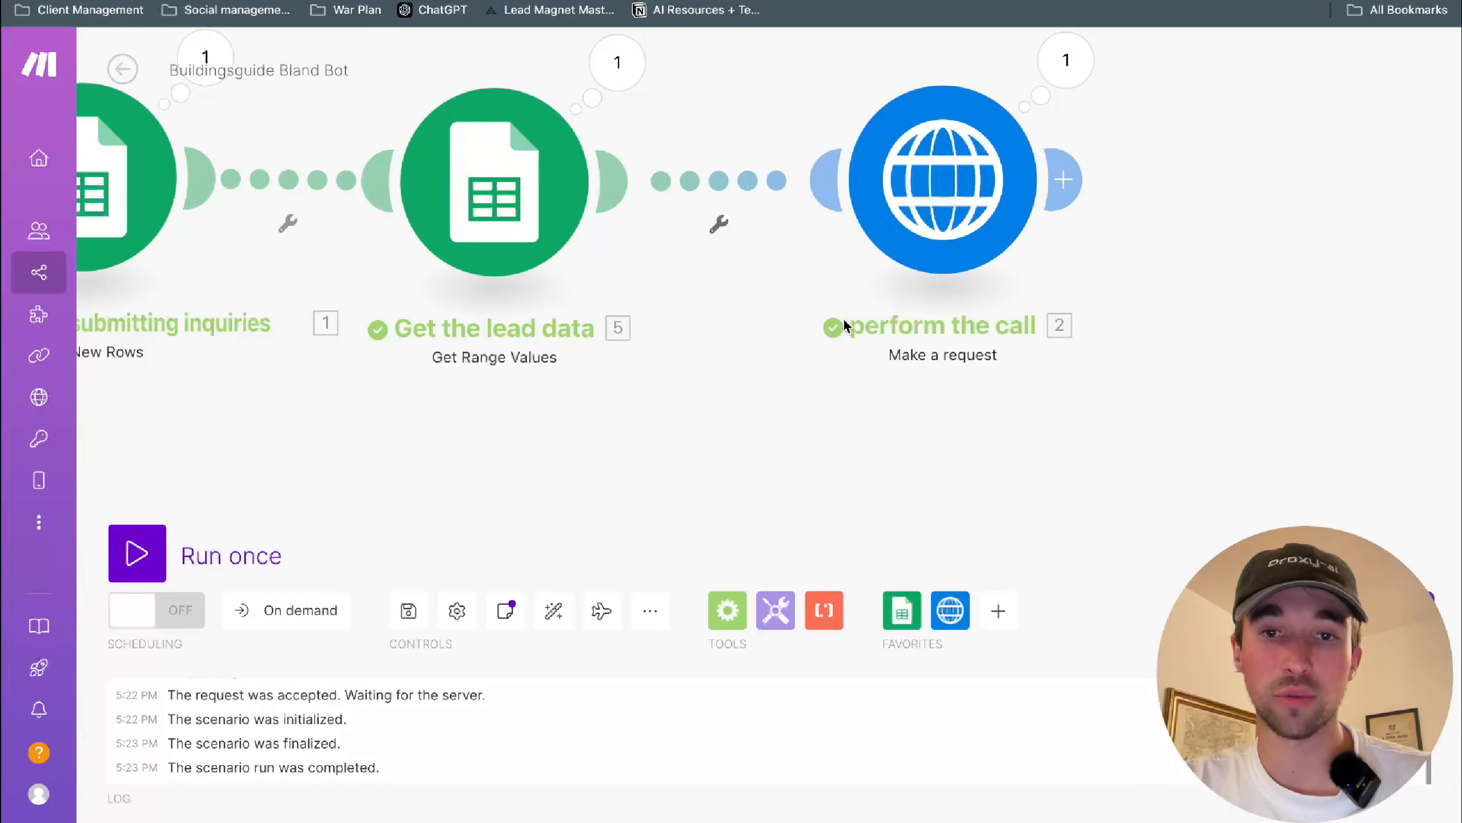
# - Switch to the "BG AI caller part.2" scenario and open it in the scenario editor
pyautogui.scroll(-3, 853, 400)
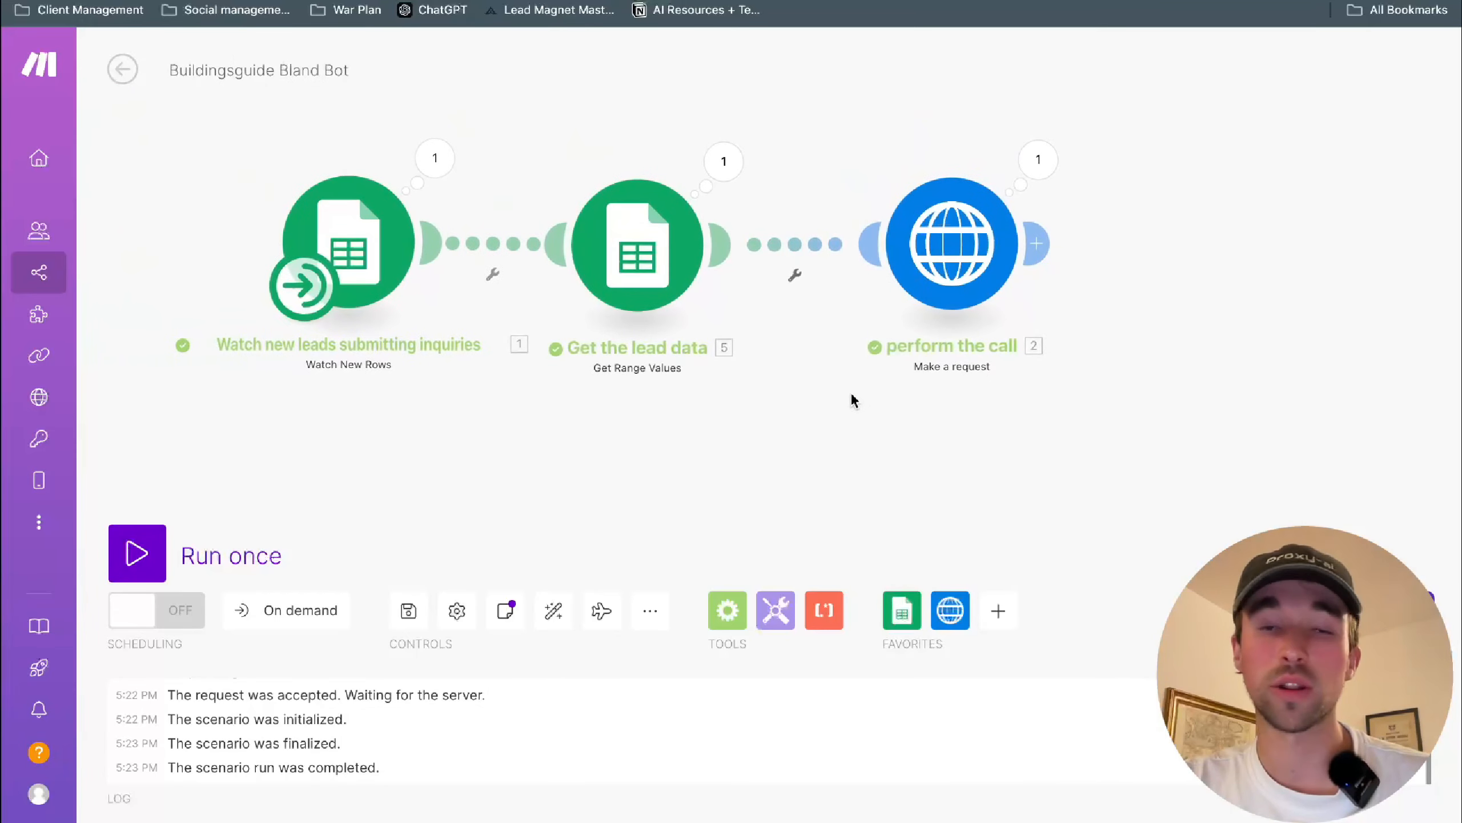
pyautogui.moveTo(853, 400); pyautogui.dragTo(851, 434)
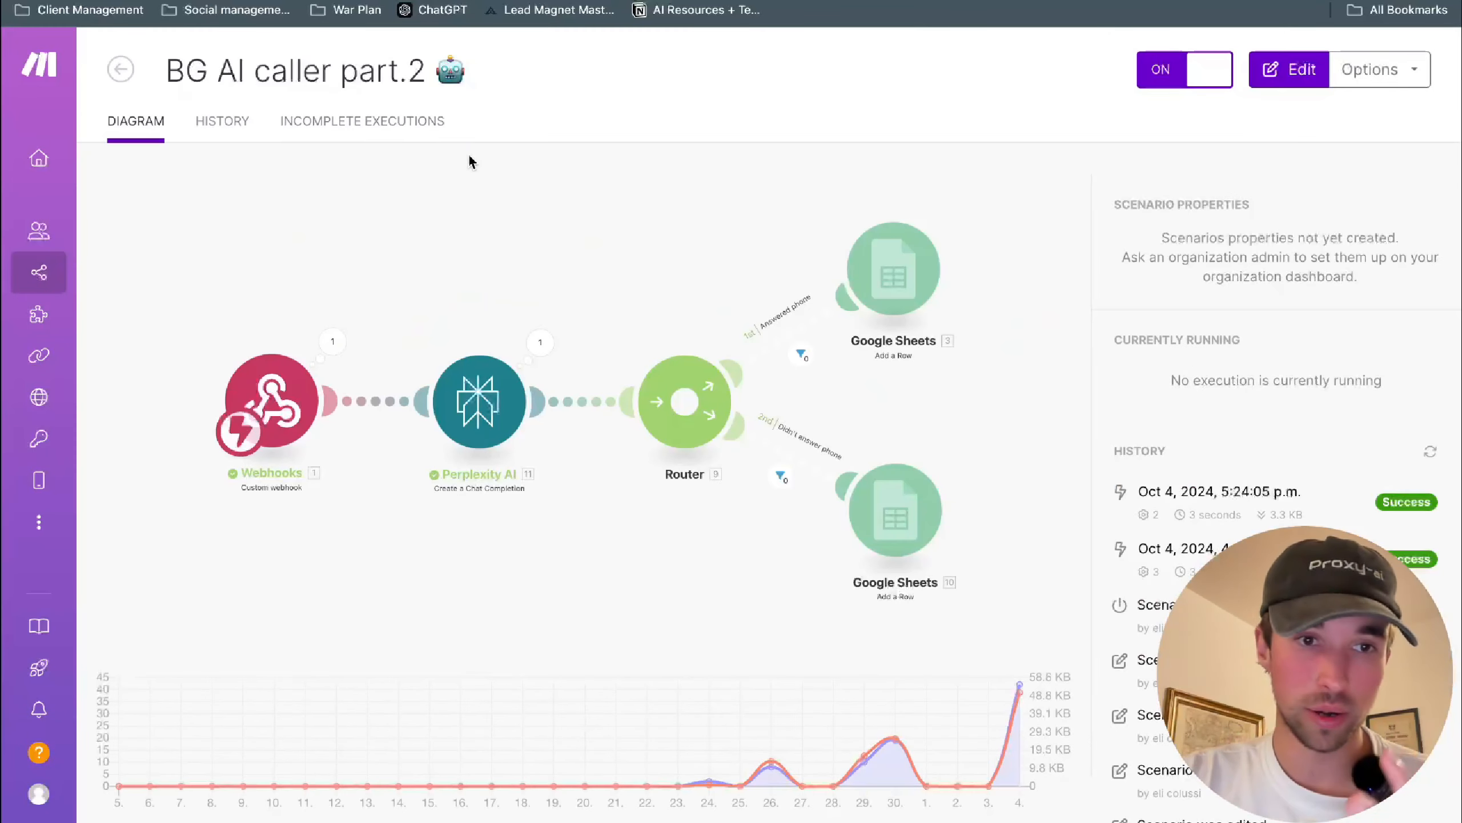
pyautogui.moveTo(485, 263); pyautogui.dragTo(569, 231)
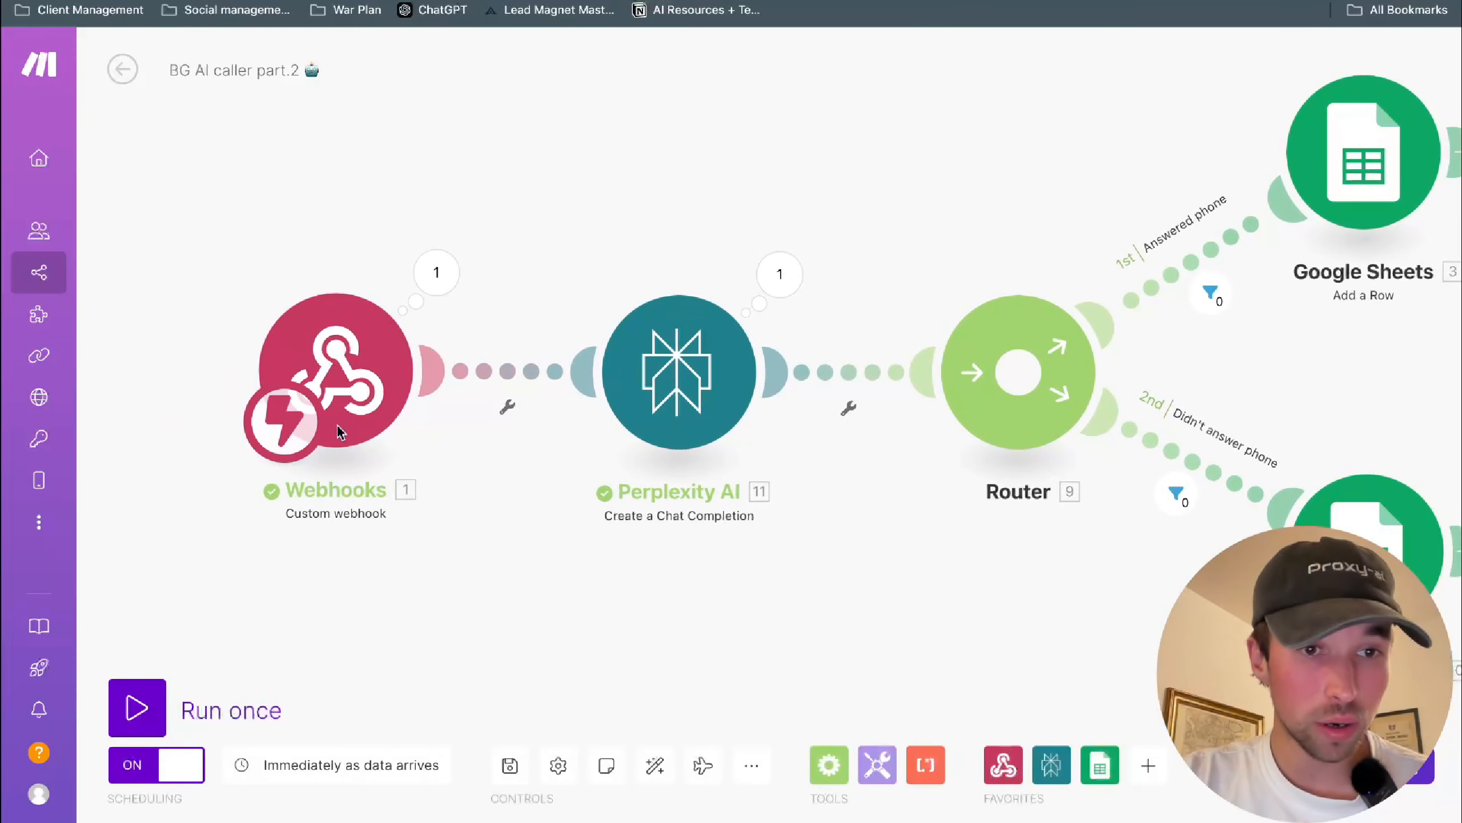
pyautogui.rightClick(325, 205)
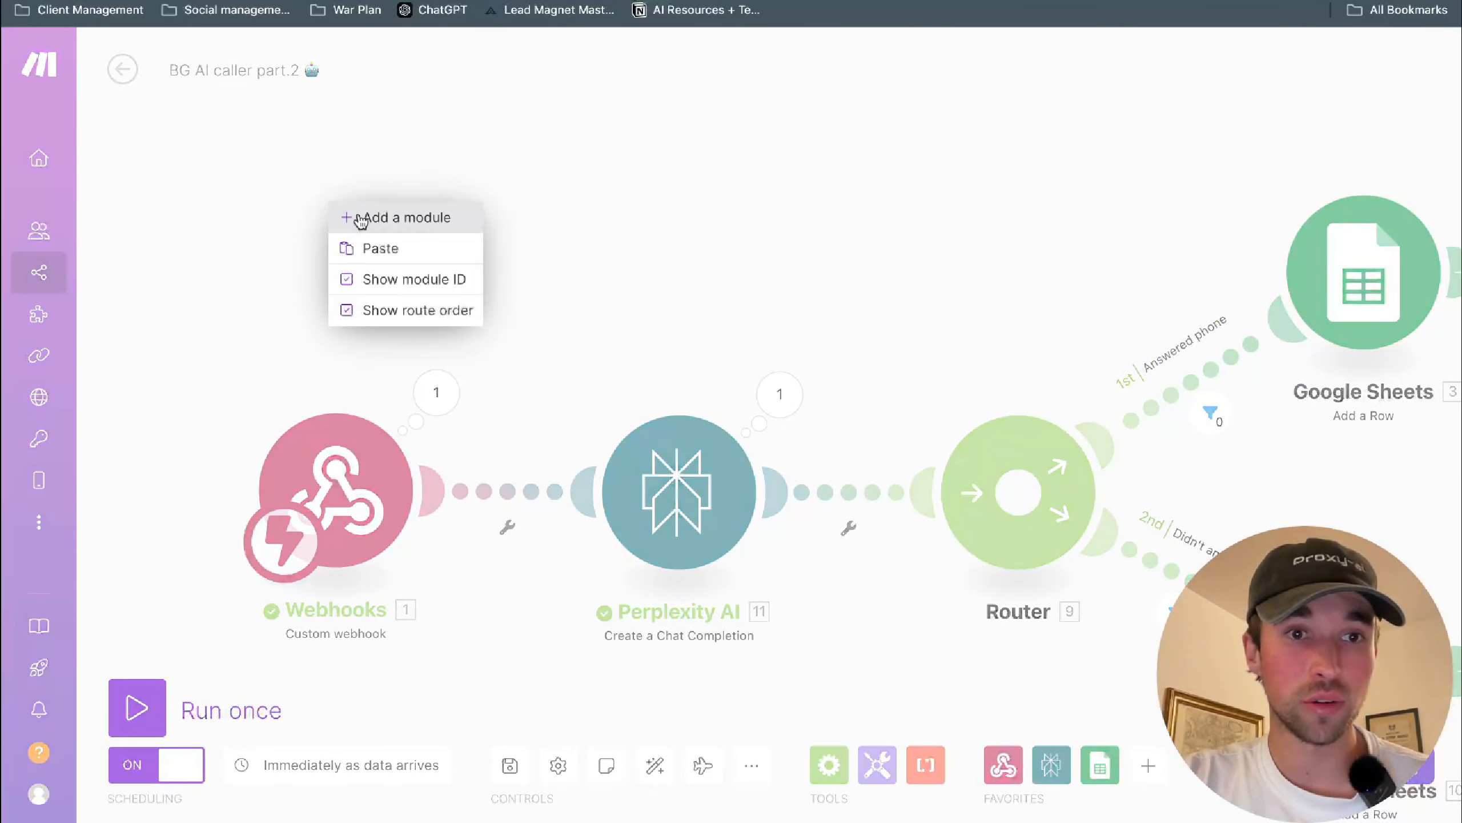
pyautogui.click(397, 216)
pyautogui.click(401, 232)
pyautogui.click(500, 121)
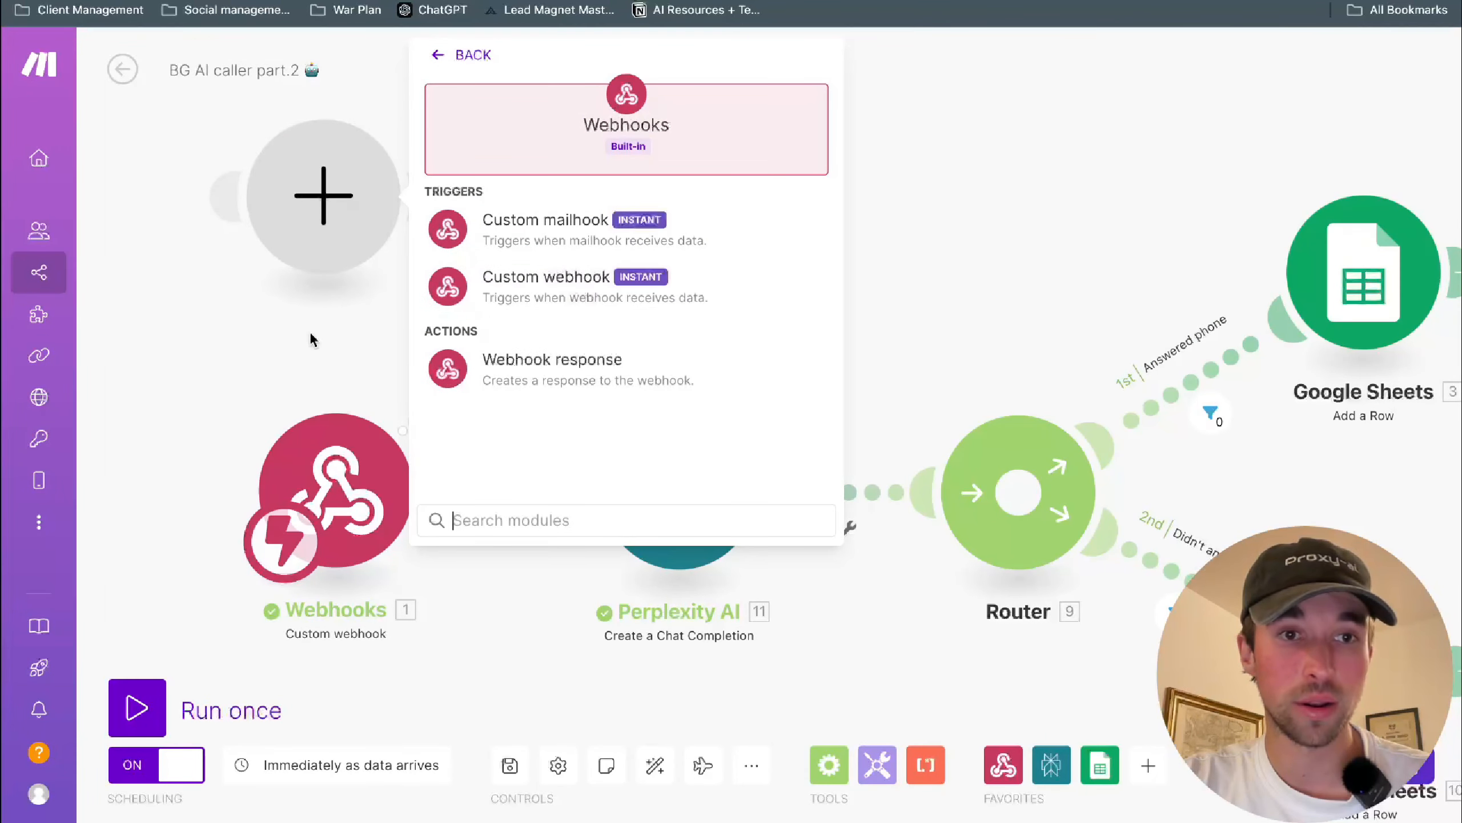
pyautogui.rightClick(326, 236)
pyautogui.click(397, 284)
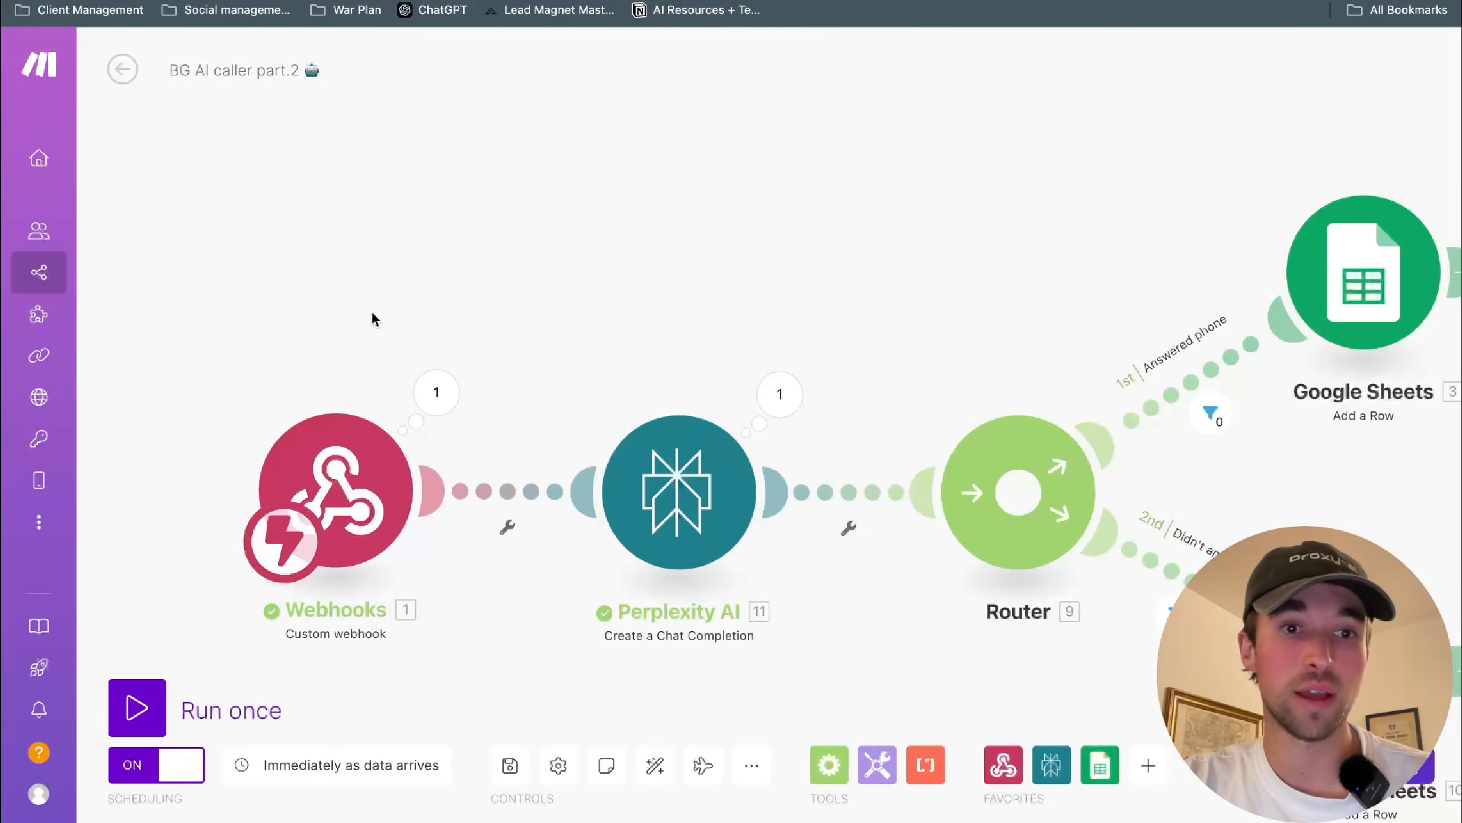
# - Open the Webhooks trigger module and copy its webhook address to the clipboard
pyautogui.click(356, 468)
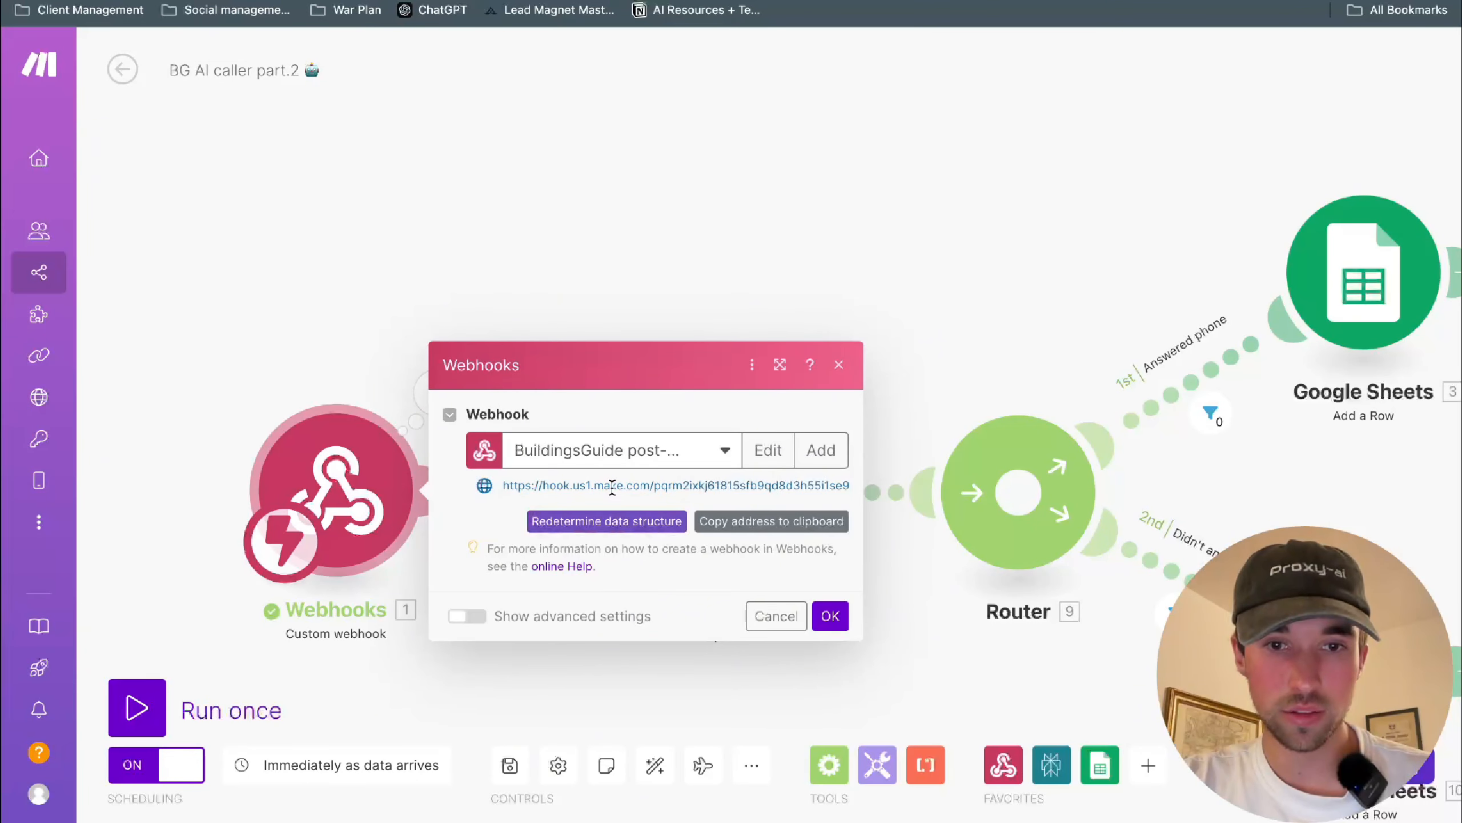
pyautogui.click(743, 524)
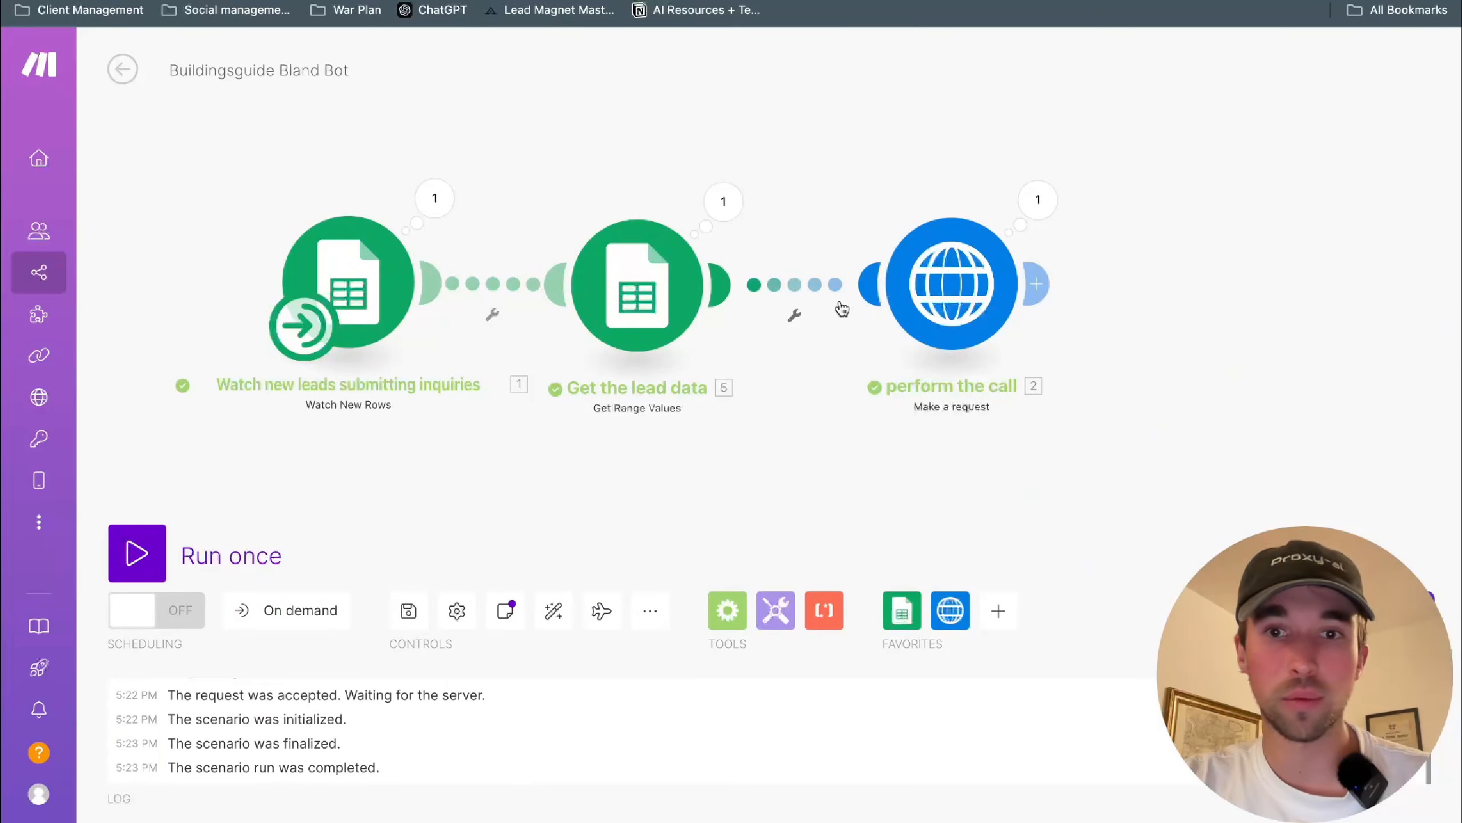
# - Examine the "webhook" URL in the "perform the call" module's Request content in the Buildingsguide Bland Bot scenario, then close both module dialogs
pyautogui.click(933, 294)
pyautogui.scroll(-10, 1134, 501)
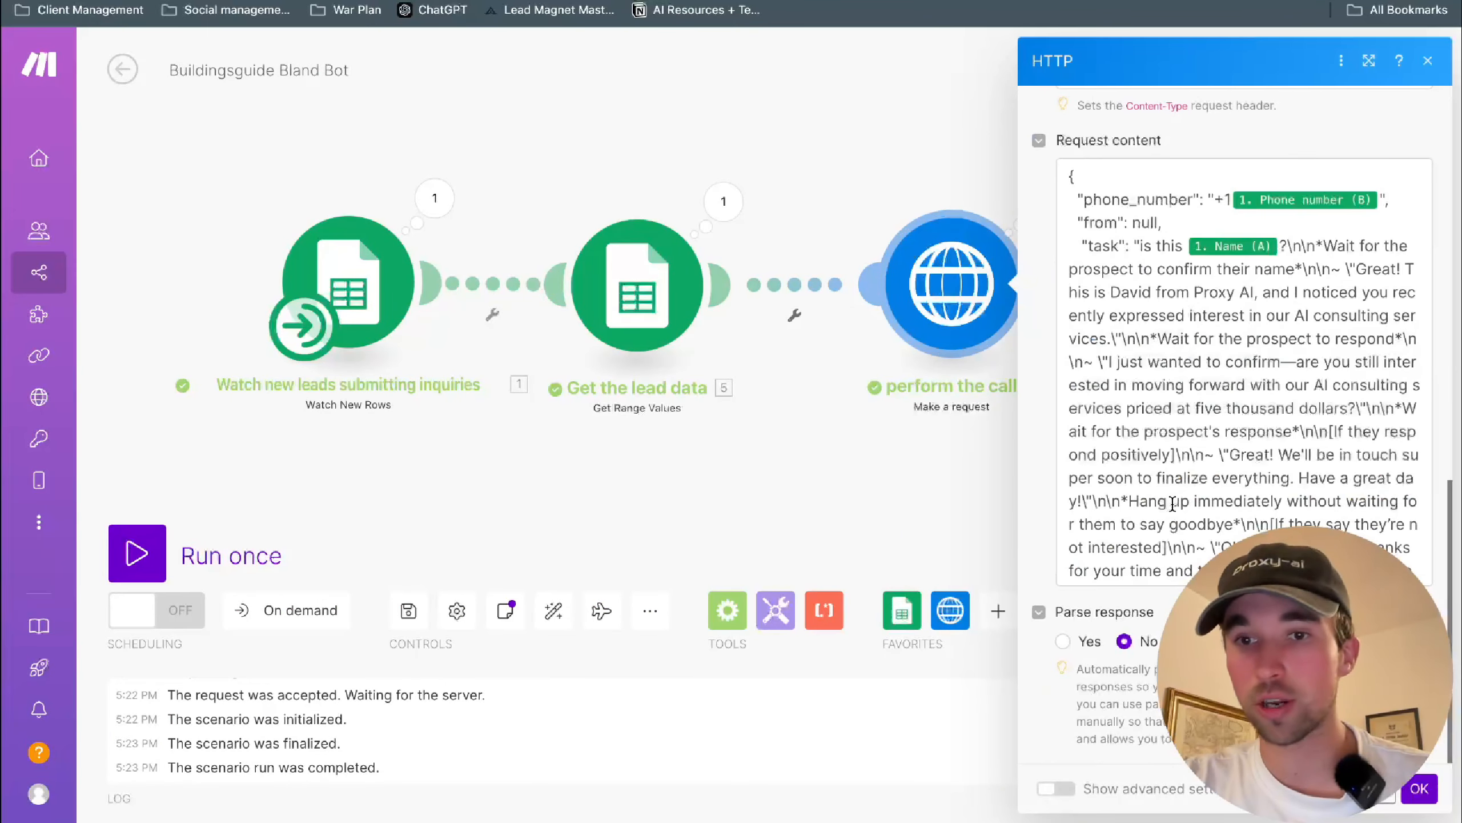
pyautogui.scroll(-10, 1191, 519)
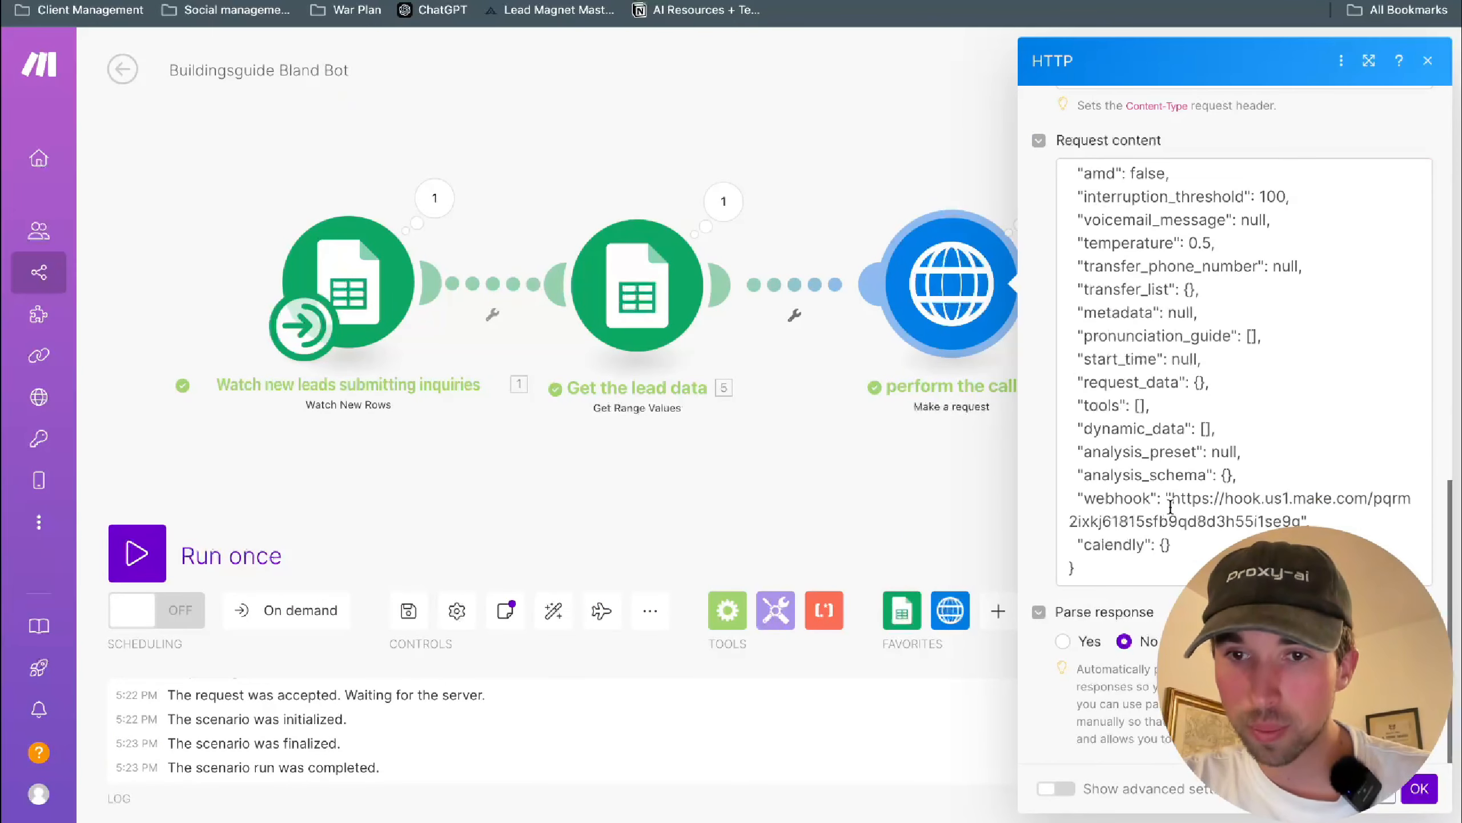
pyautogui.moveTo(1171, 507); pyautogui.dragTo(1281, 522)
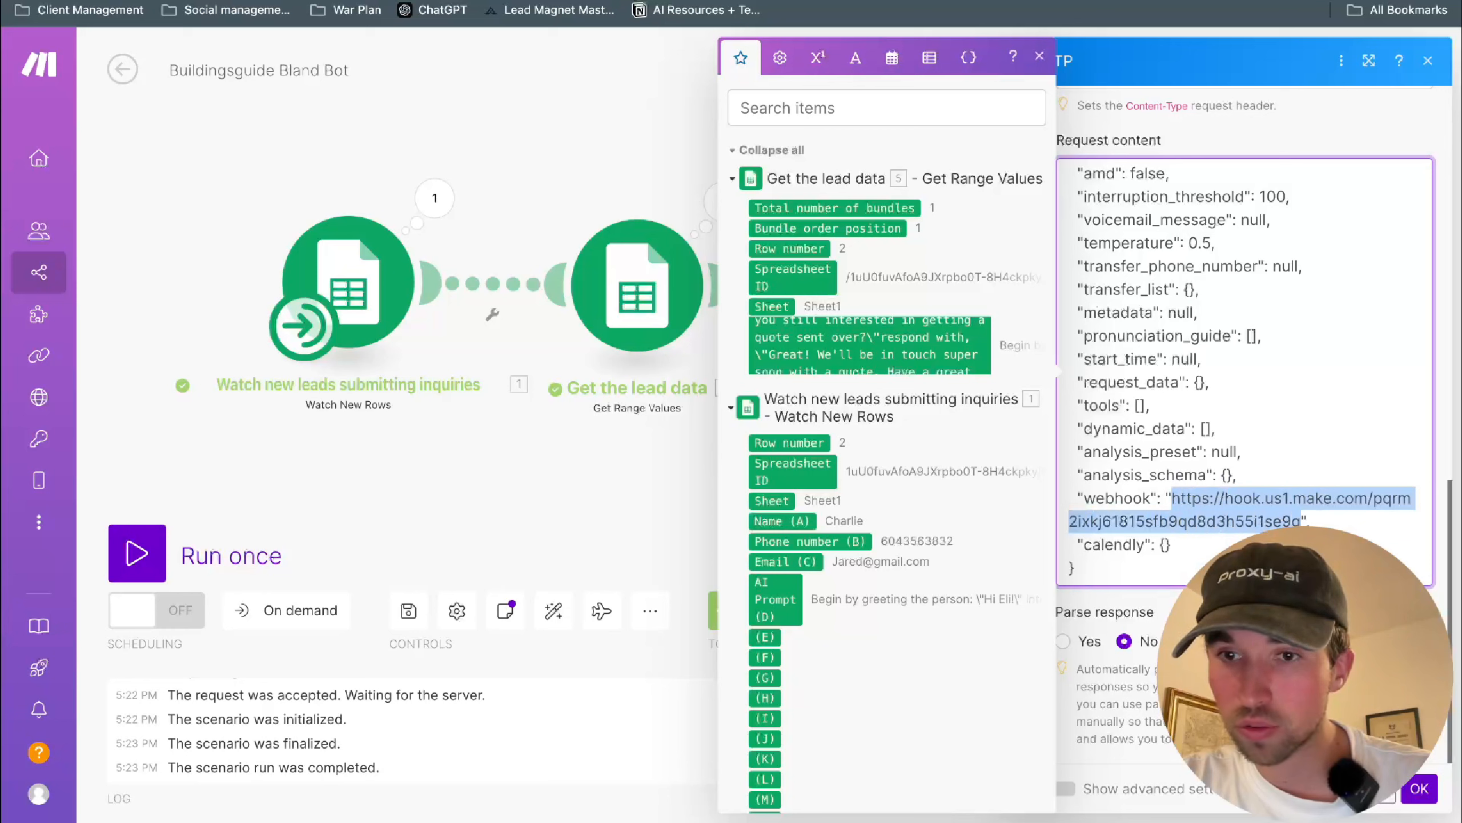
pyautogui.click(1172, 545)
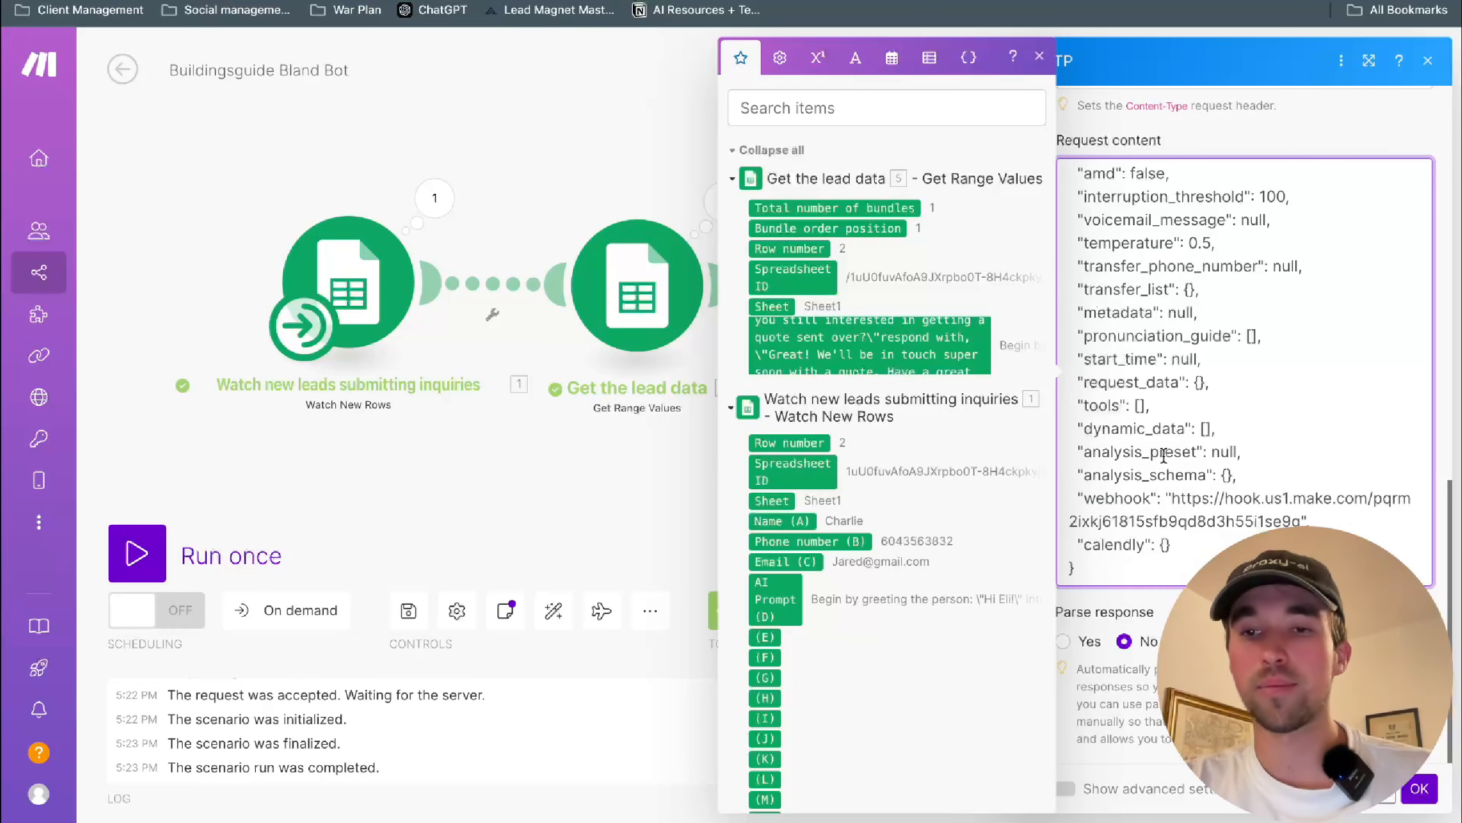
pyautogui.moveTo(1171, 505); pyautogui.dragTo(1302, 537)
pyautogui.click(1303, 537)
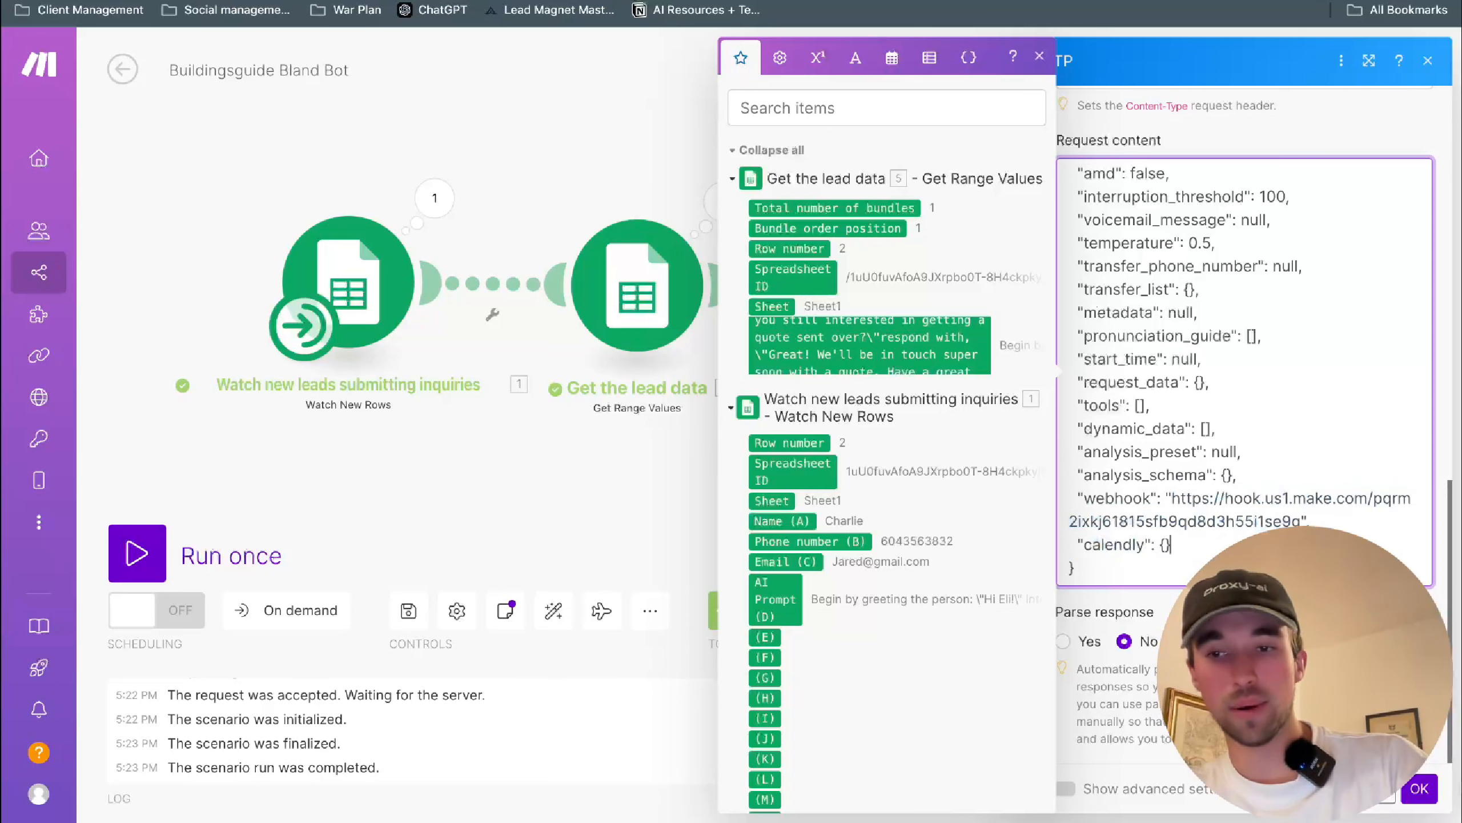
pyautogui.click(1418, 789)
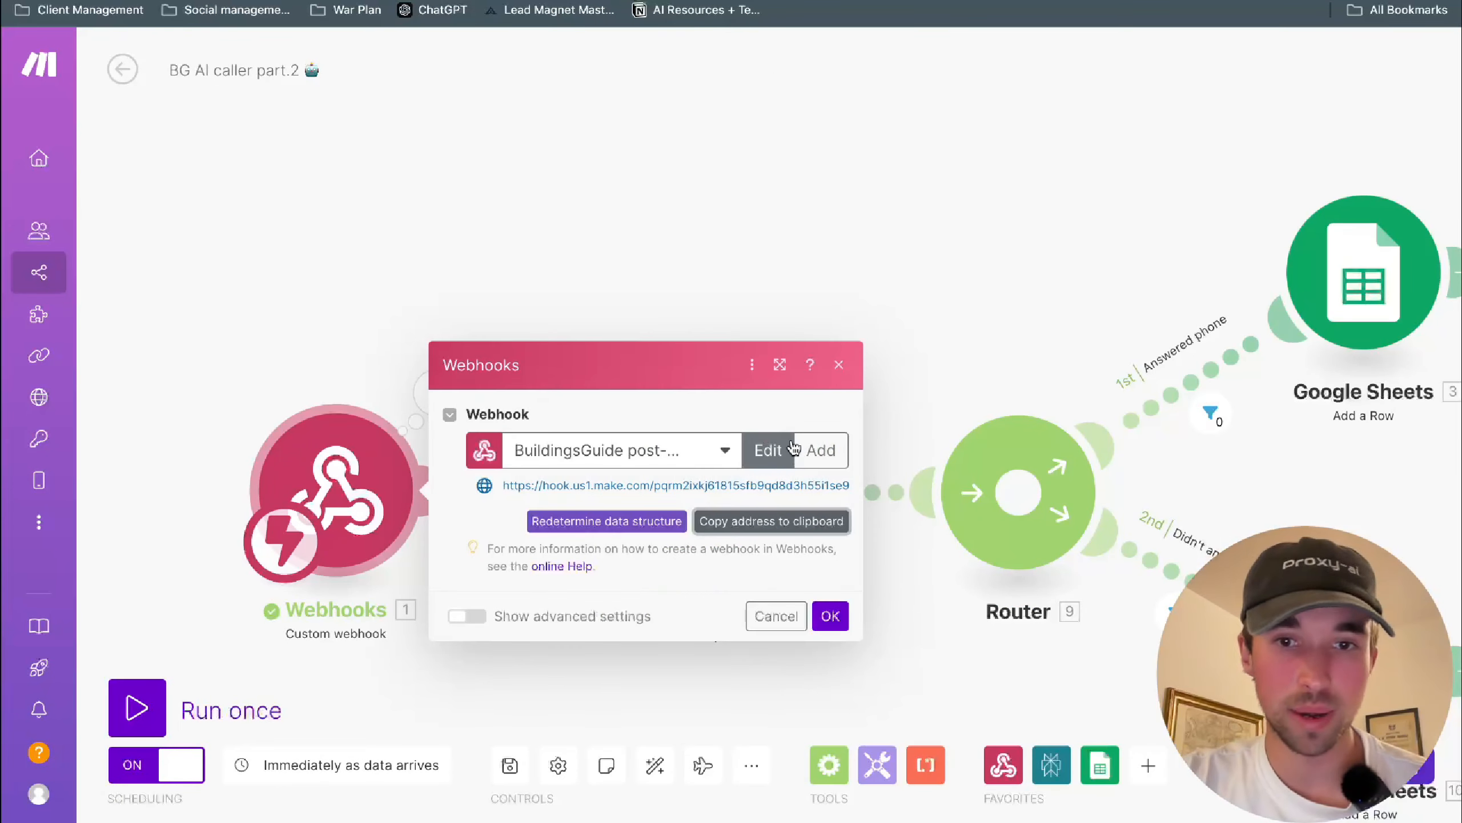
pyautogui.click(836, 371)
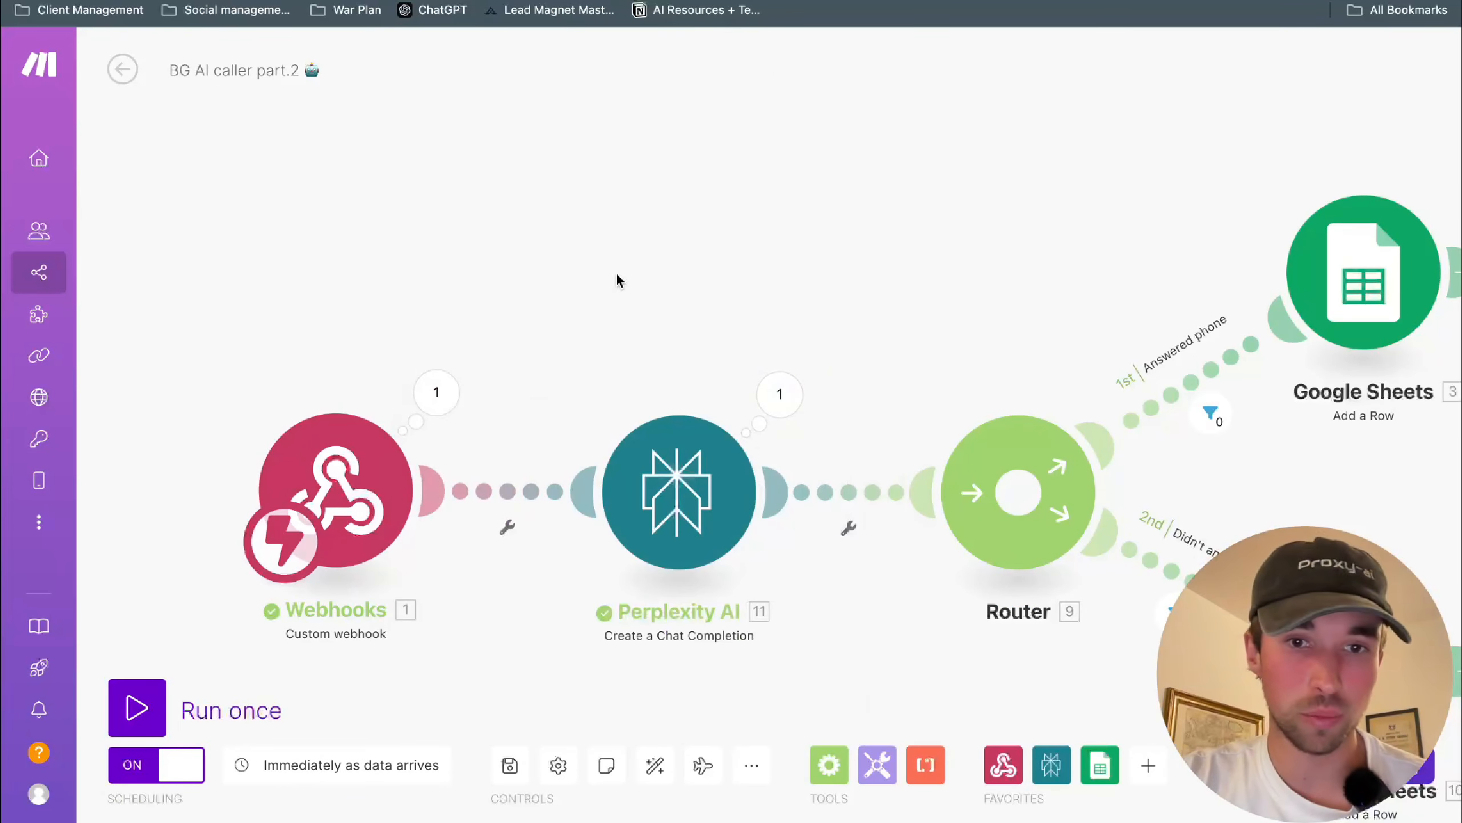
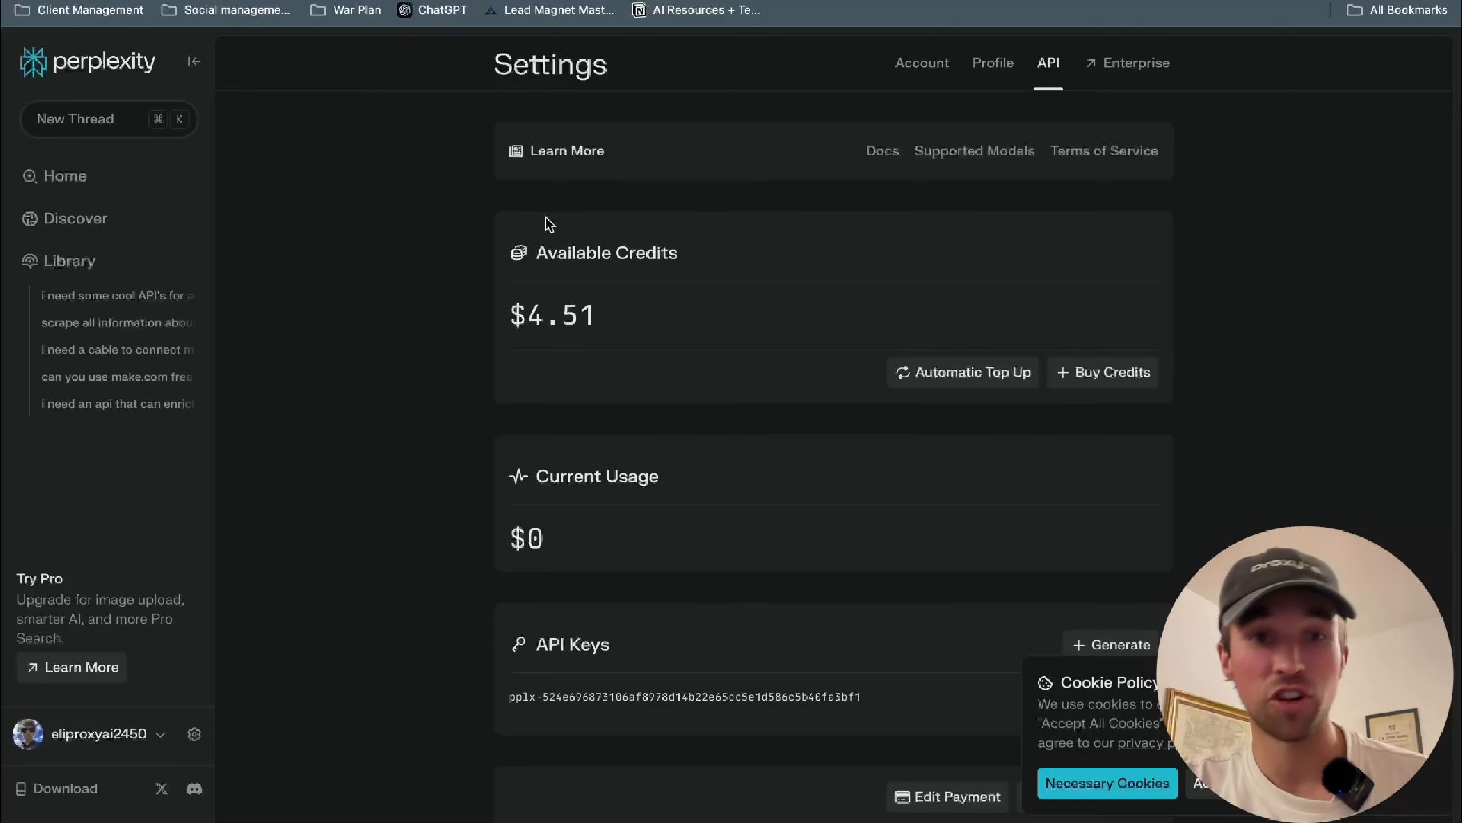
# - Switch to Perplexity's API settings and examine the credits, the credit purchase form, the usage and the API Keys section
pyautogui.scroll(-1, 394, 334)
pyautogui.scroll(1, 1034, 350)
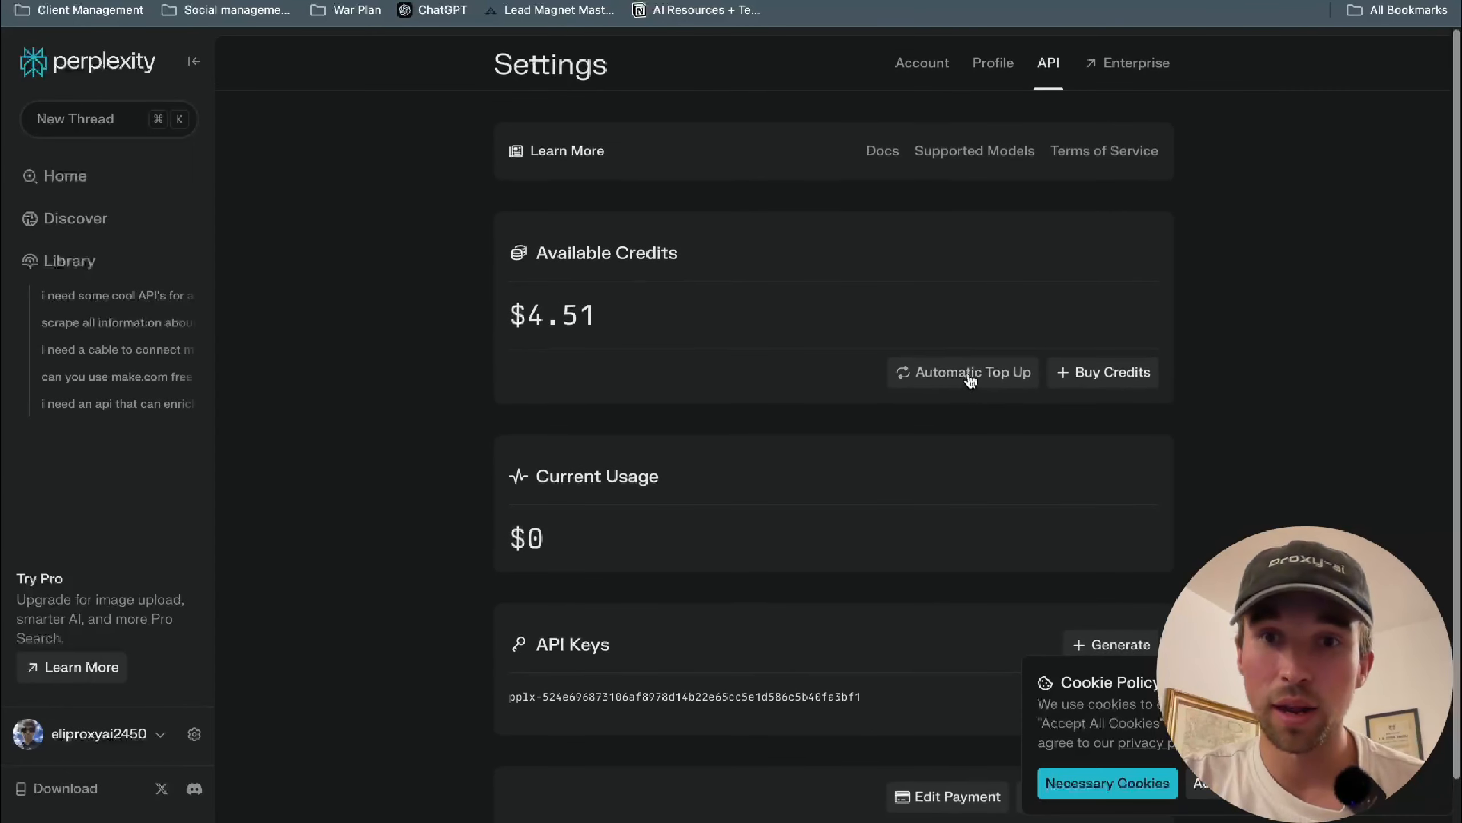
pyautogui.click(1113, 373)
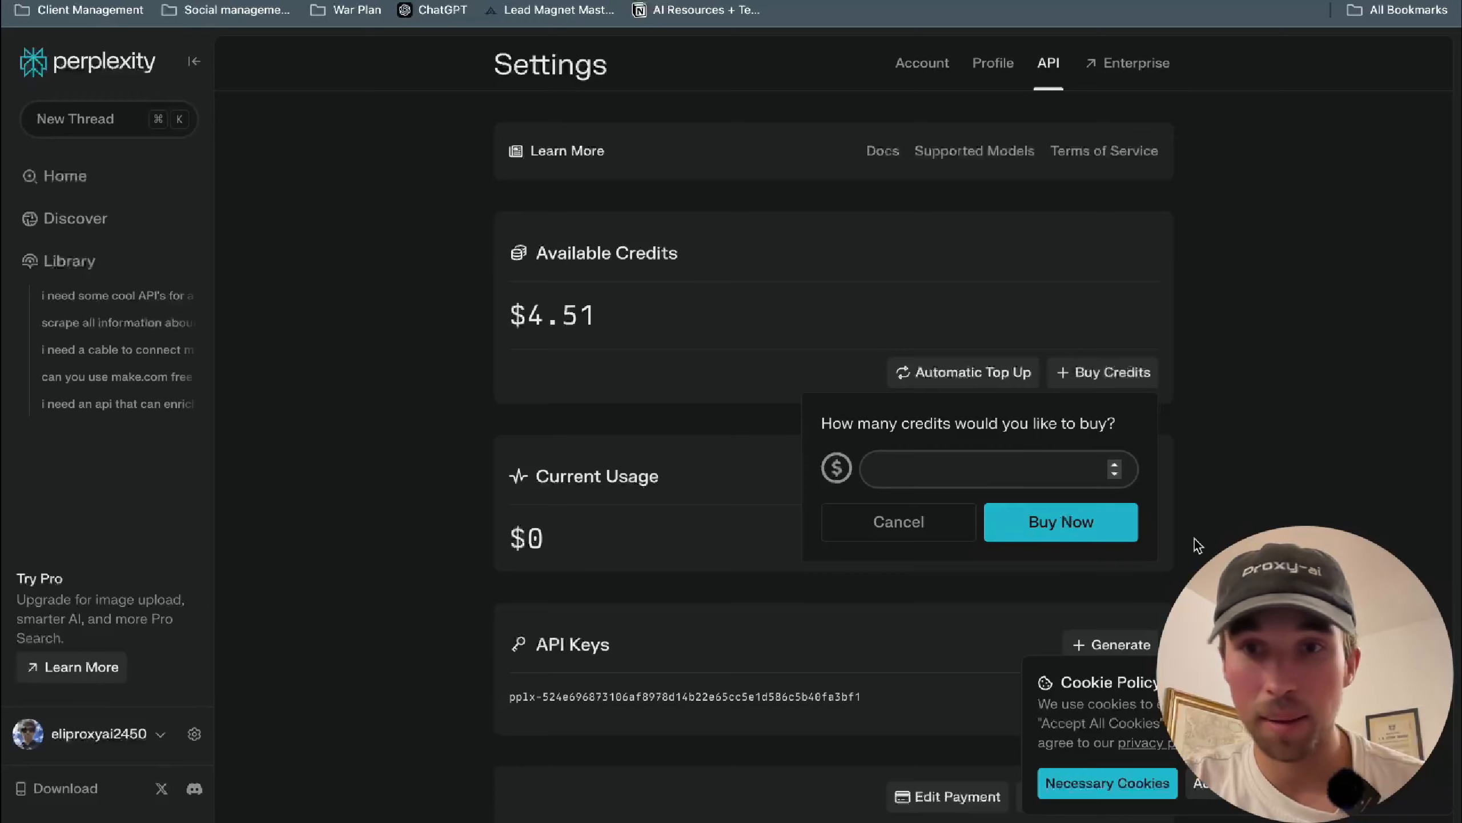
pyautogui.click(937, 531)
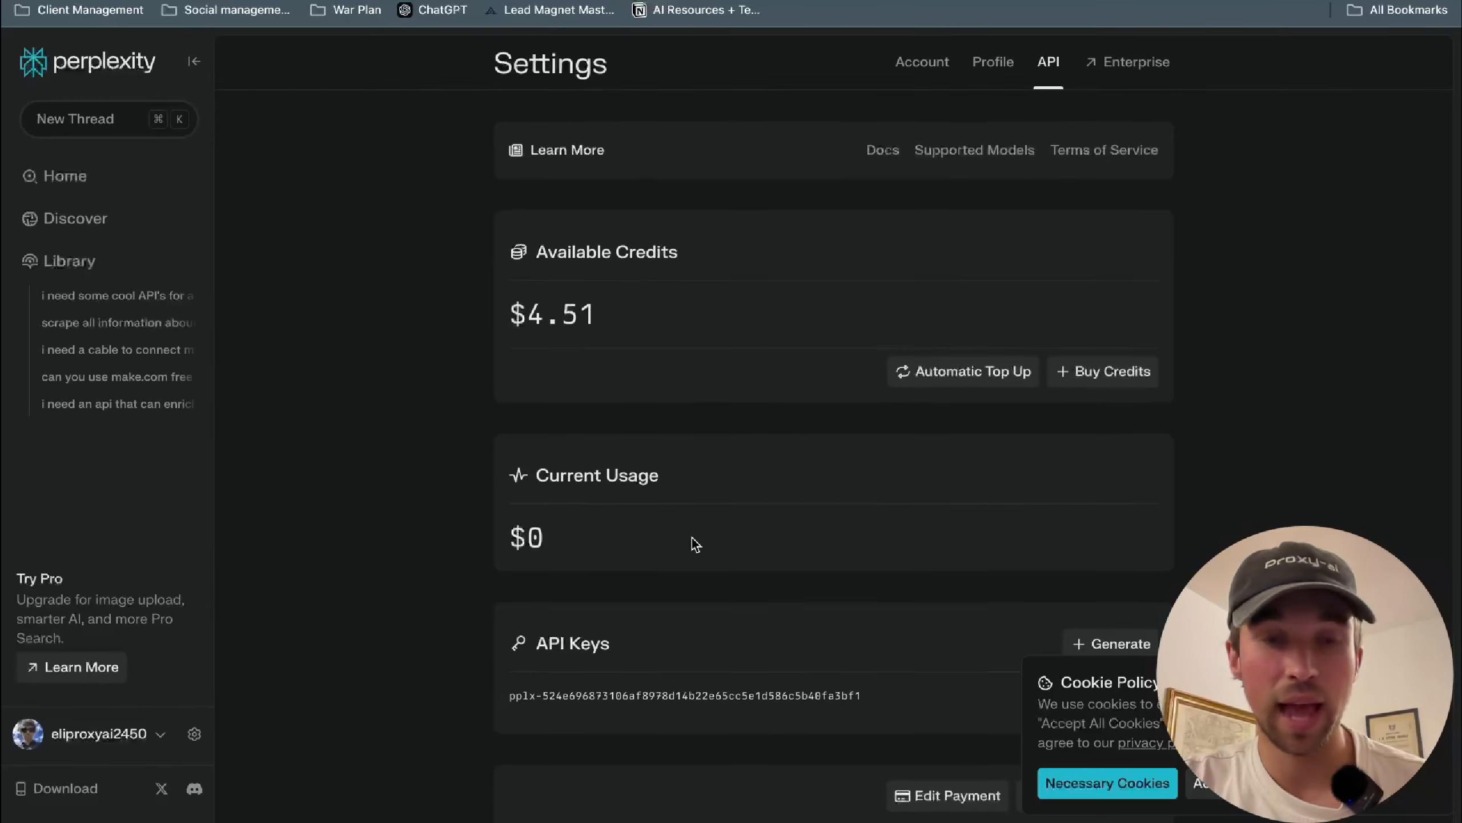
pyautogui.scroll(-1, 692, 546)
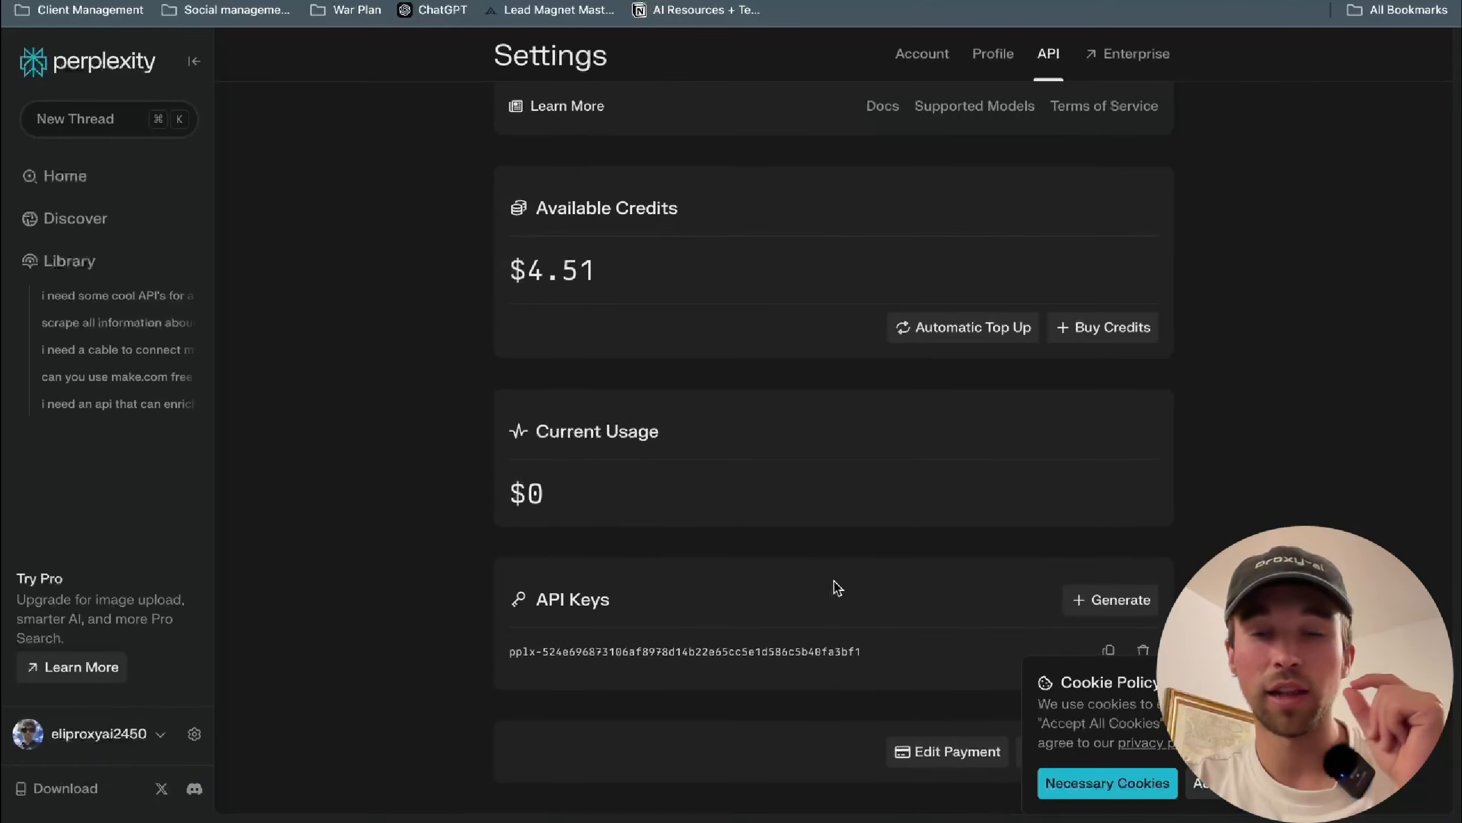
pyautogui.scroll(1, 837, 588)
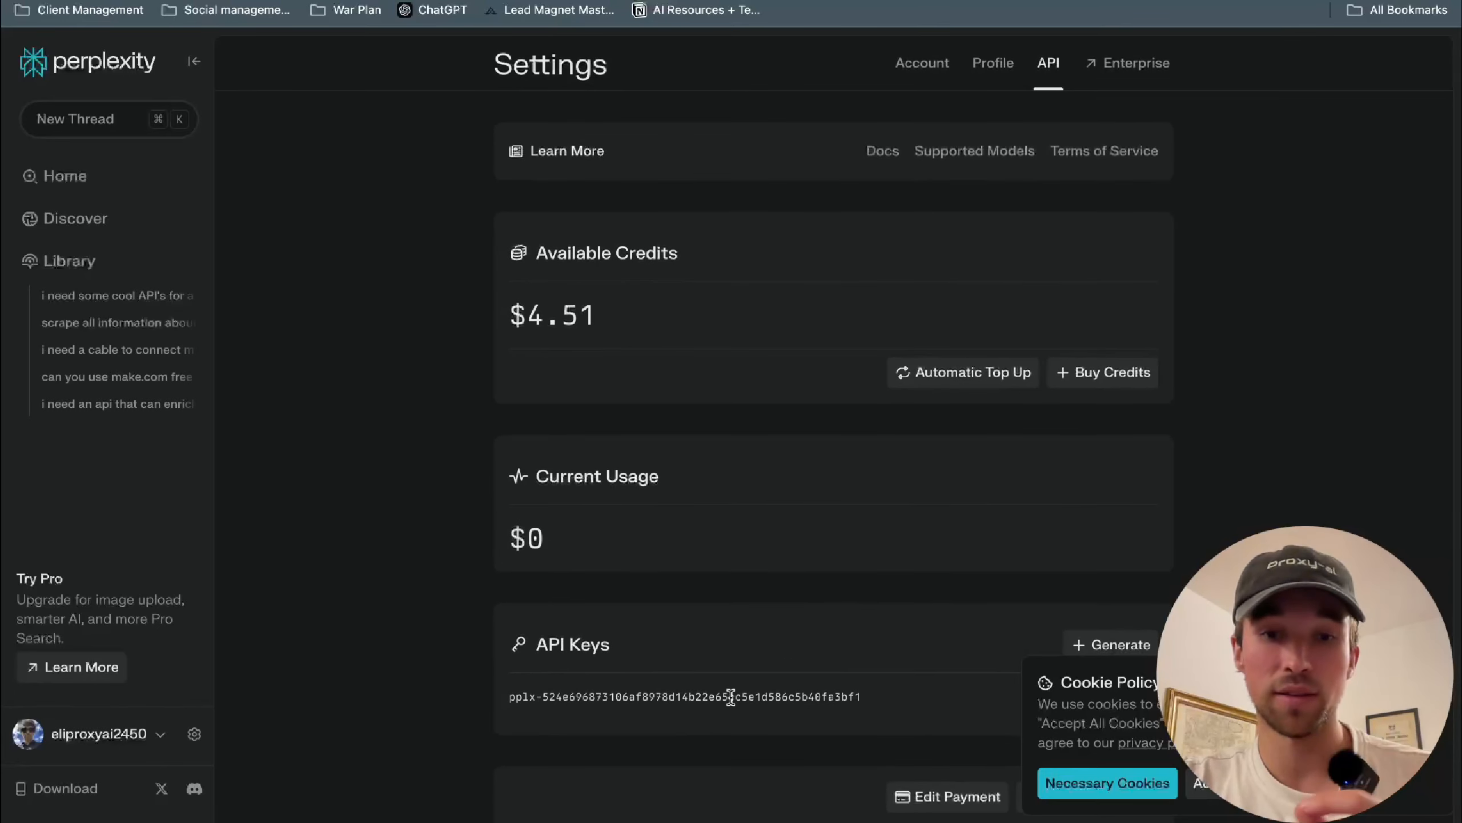
pyautogui.scroll(-1, 730, 697)
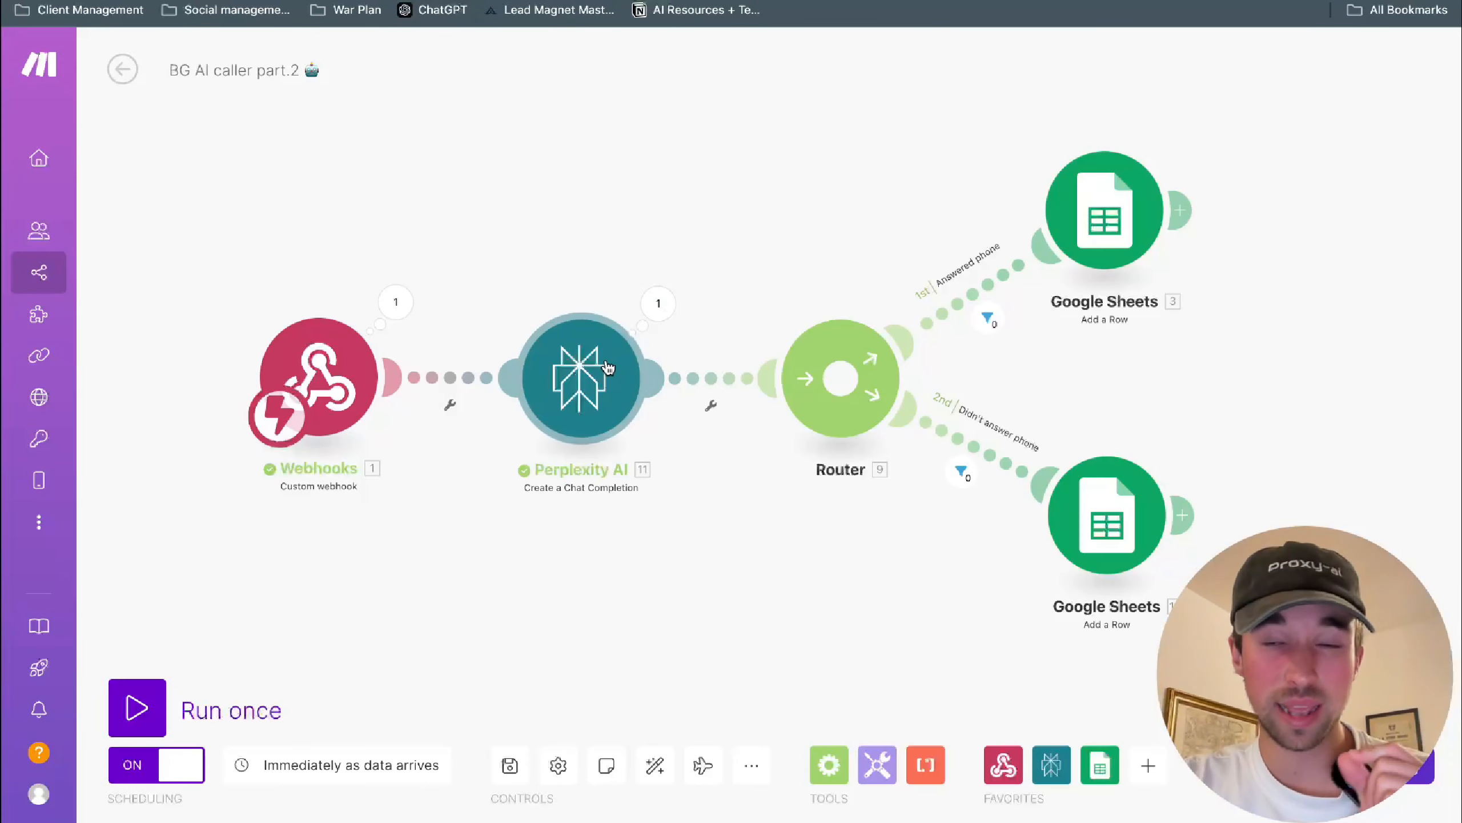
# - Open the Perplexity AI module in the "BG AI caller part.2" scenario and examine its connection, model and message content
pyautogui.click(608, 367)
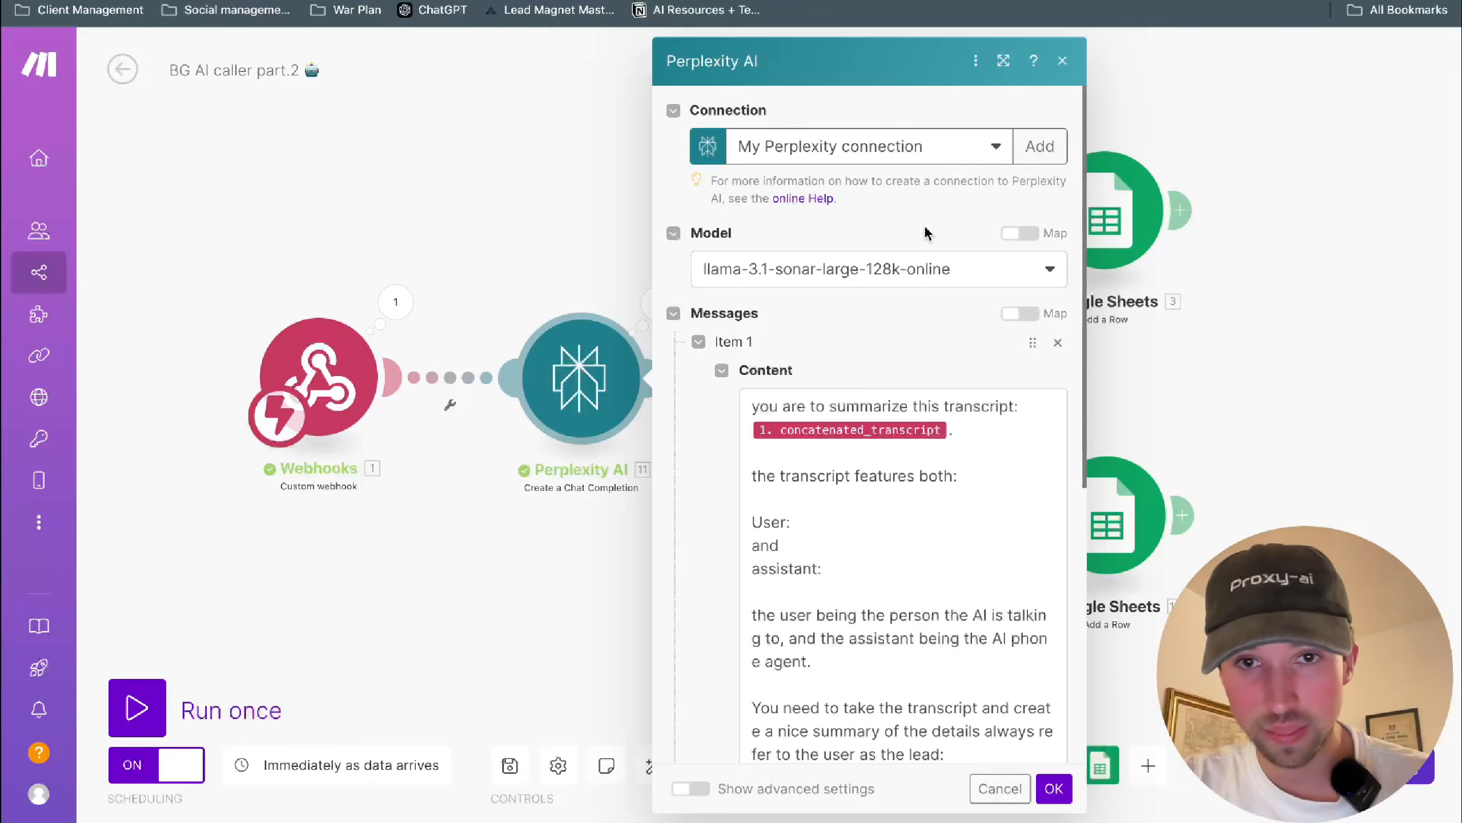
pyautogui.scroll(-3, 907, 287)
pyautogui.scroll(1, 806, 242)
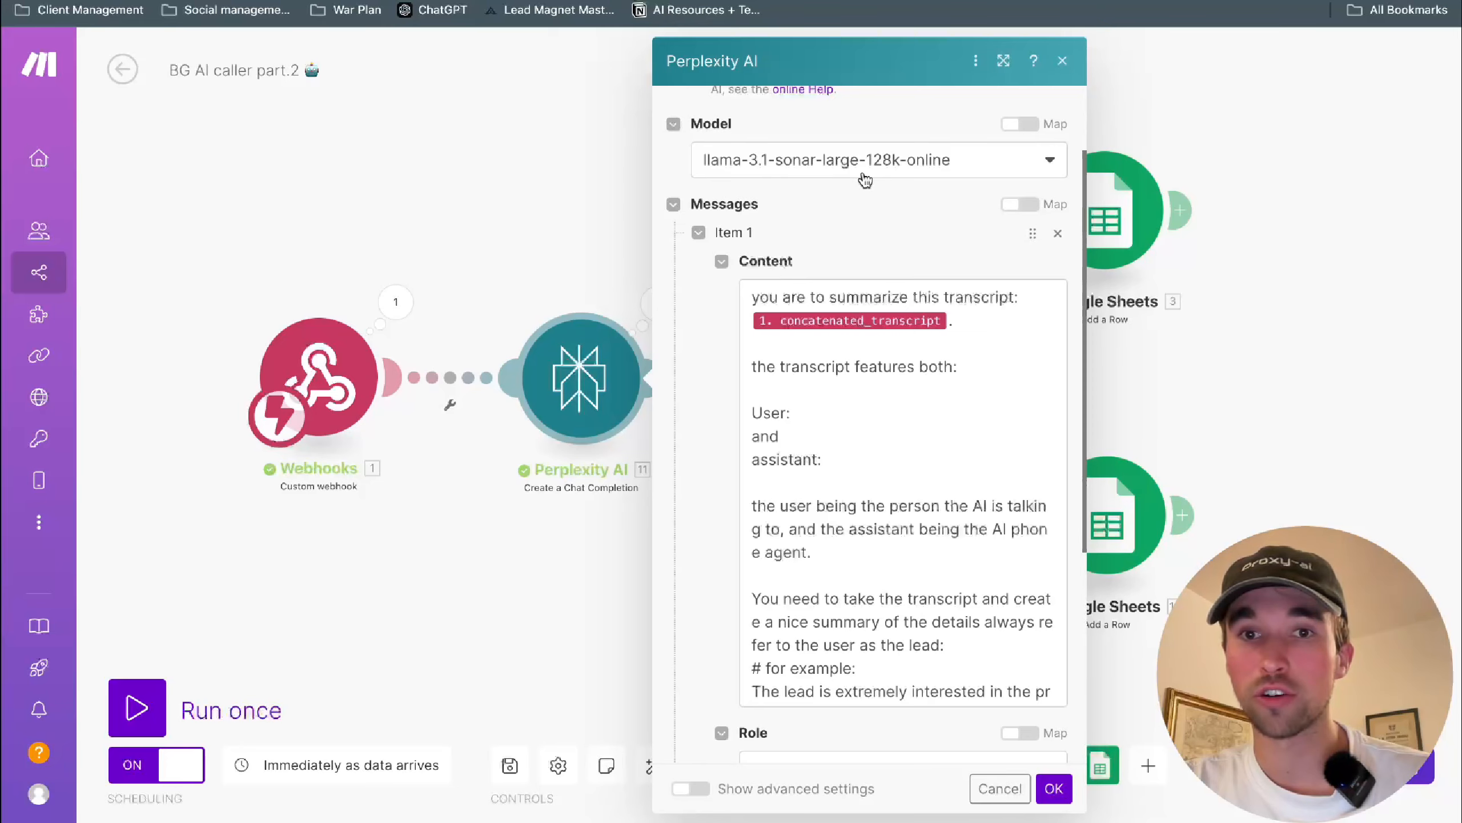
pyautogui.scroll(-1, 906, 251)
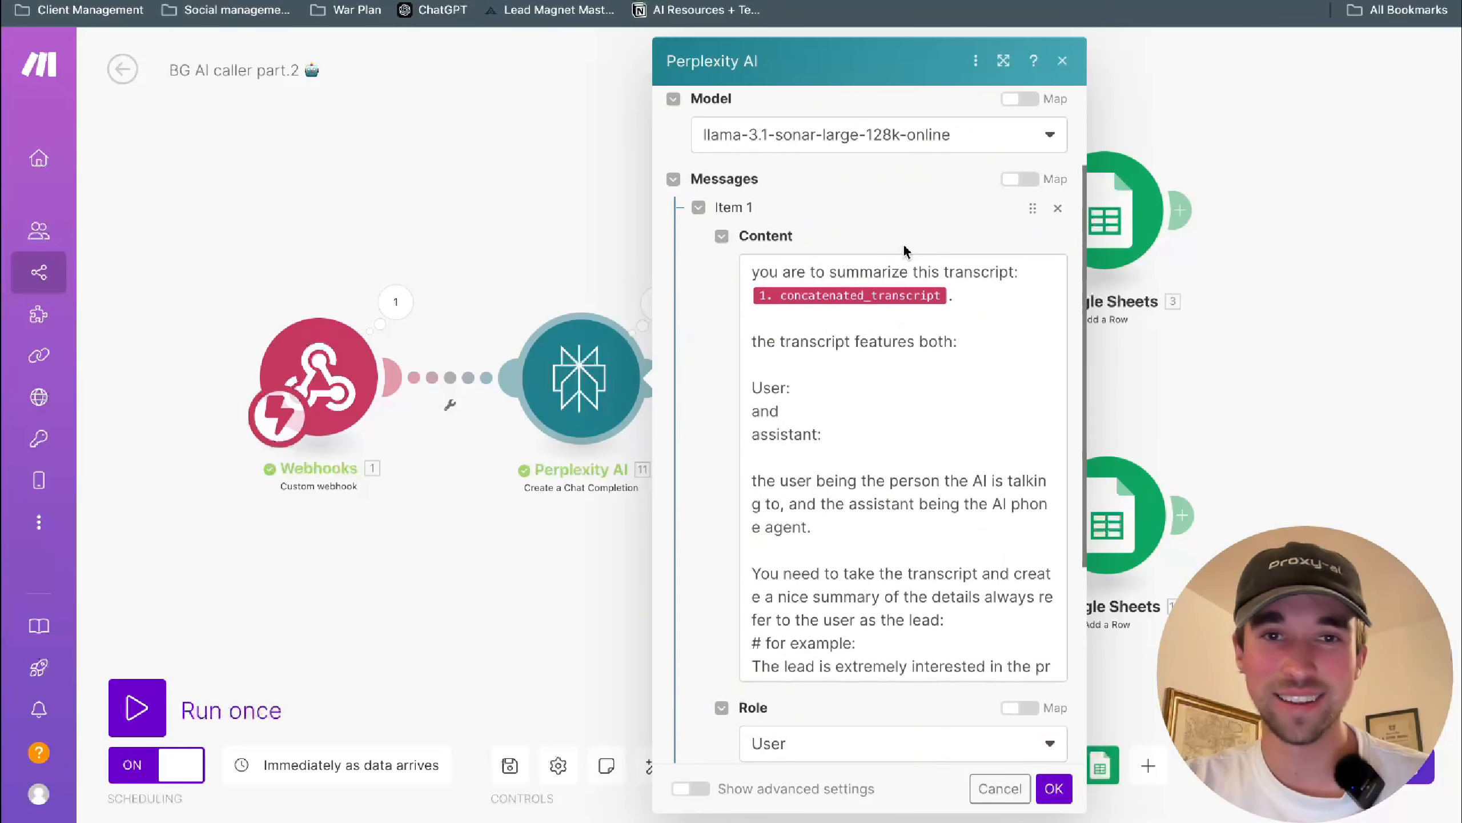
pyautogui.scroll(-2, 904, 251)
pyautogui.scroll(-1, 898, 265)
pyautogui.scroll(1, 824, 312)
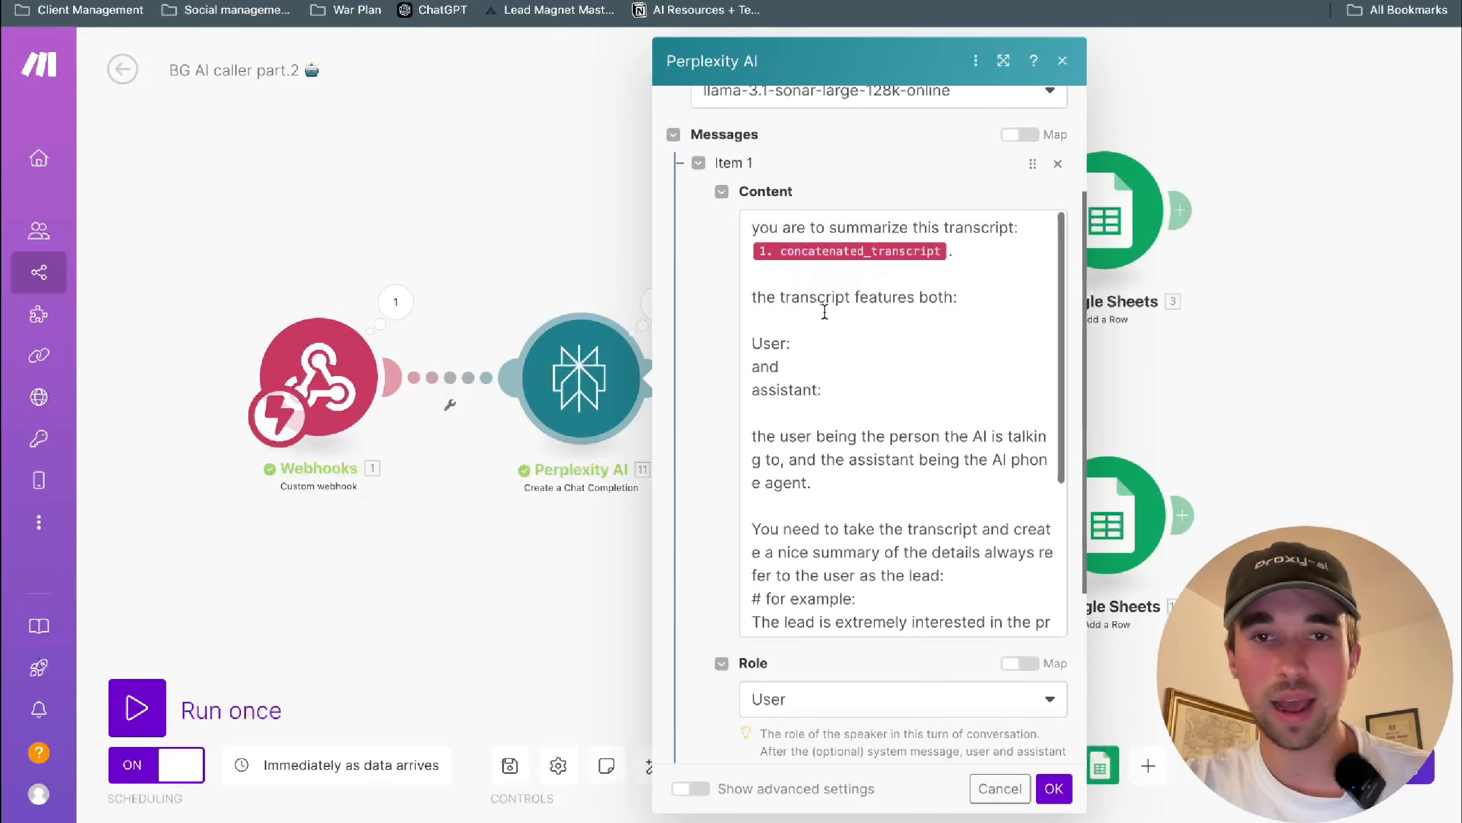
pyautogui.scroll(-2, 858, 169)
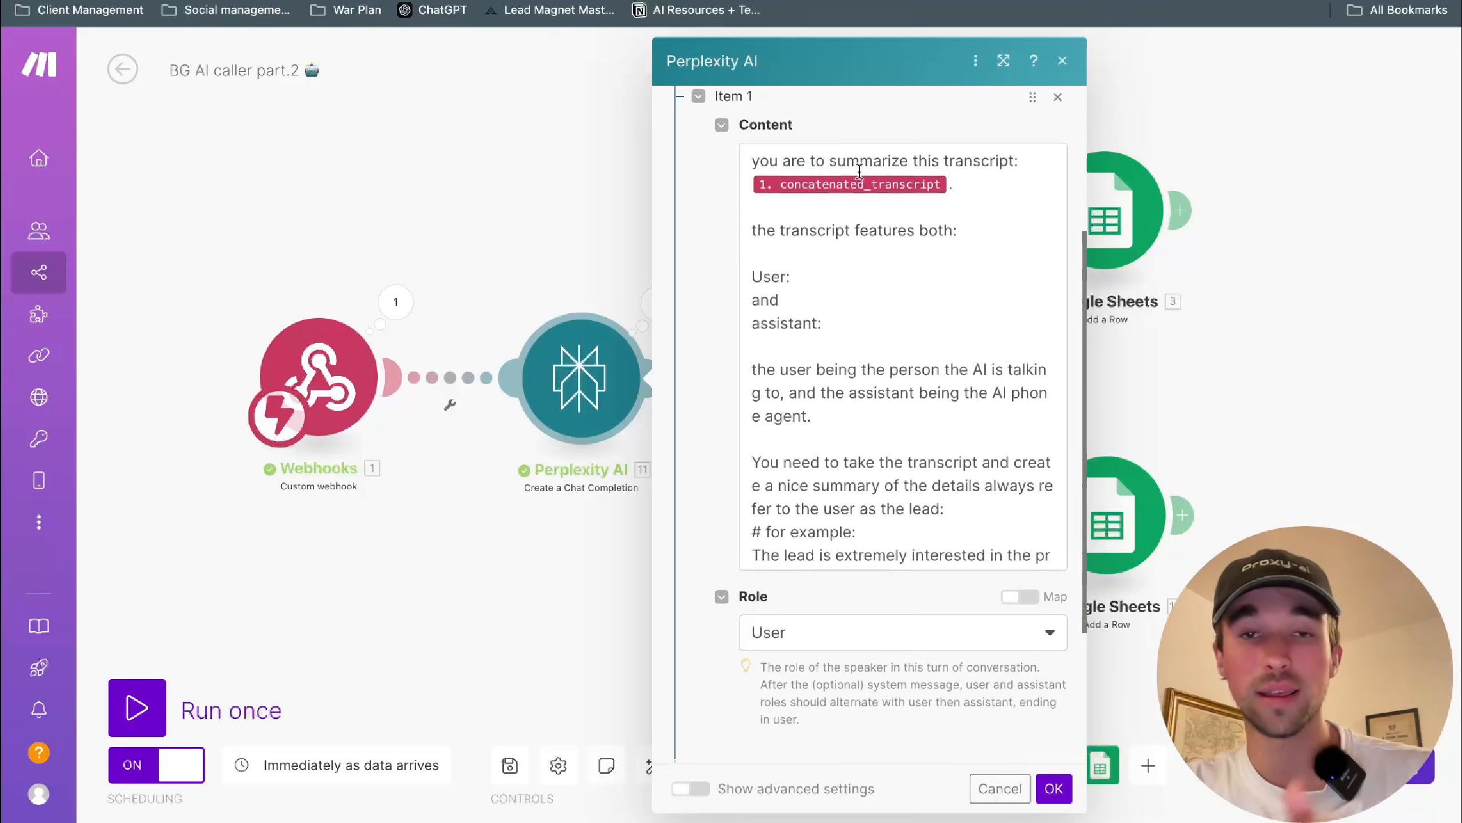
# - Examine the opening of the summary prompt with its concatenated_transcript variable and the list of variables supplied by the webhook
pyautogui.moveTo(747, 159); pyautogui.dragTo(937, 274)
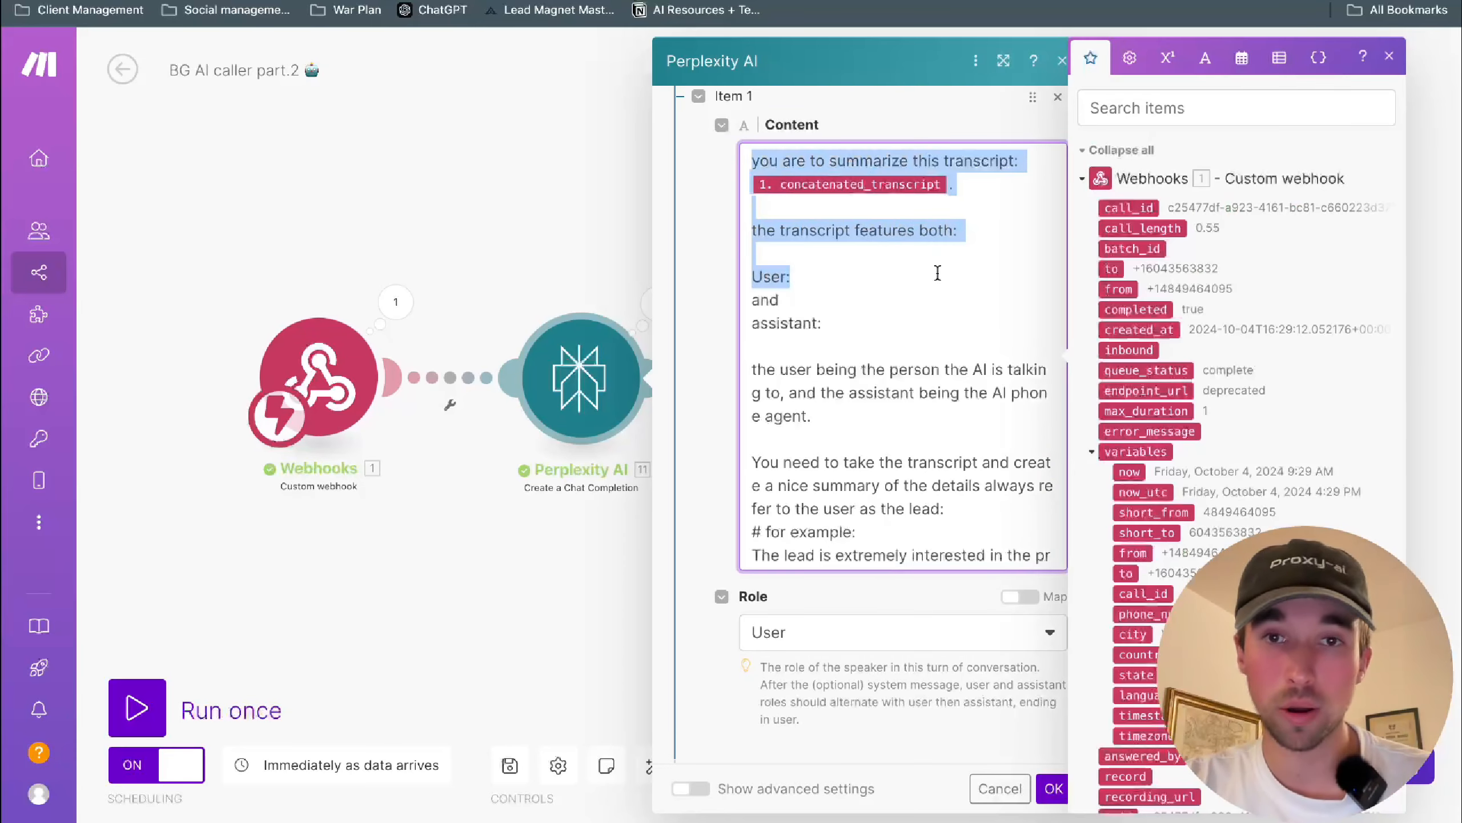
pyautogui.click(938, 275)
pyautogui.scroll(-1, 918, 214)
pyautogui.scroll(1, 917, 213)
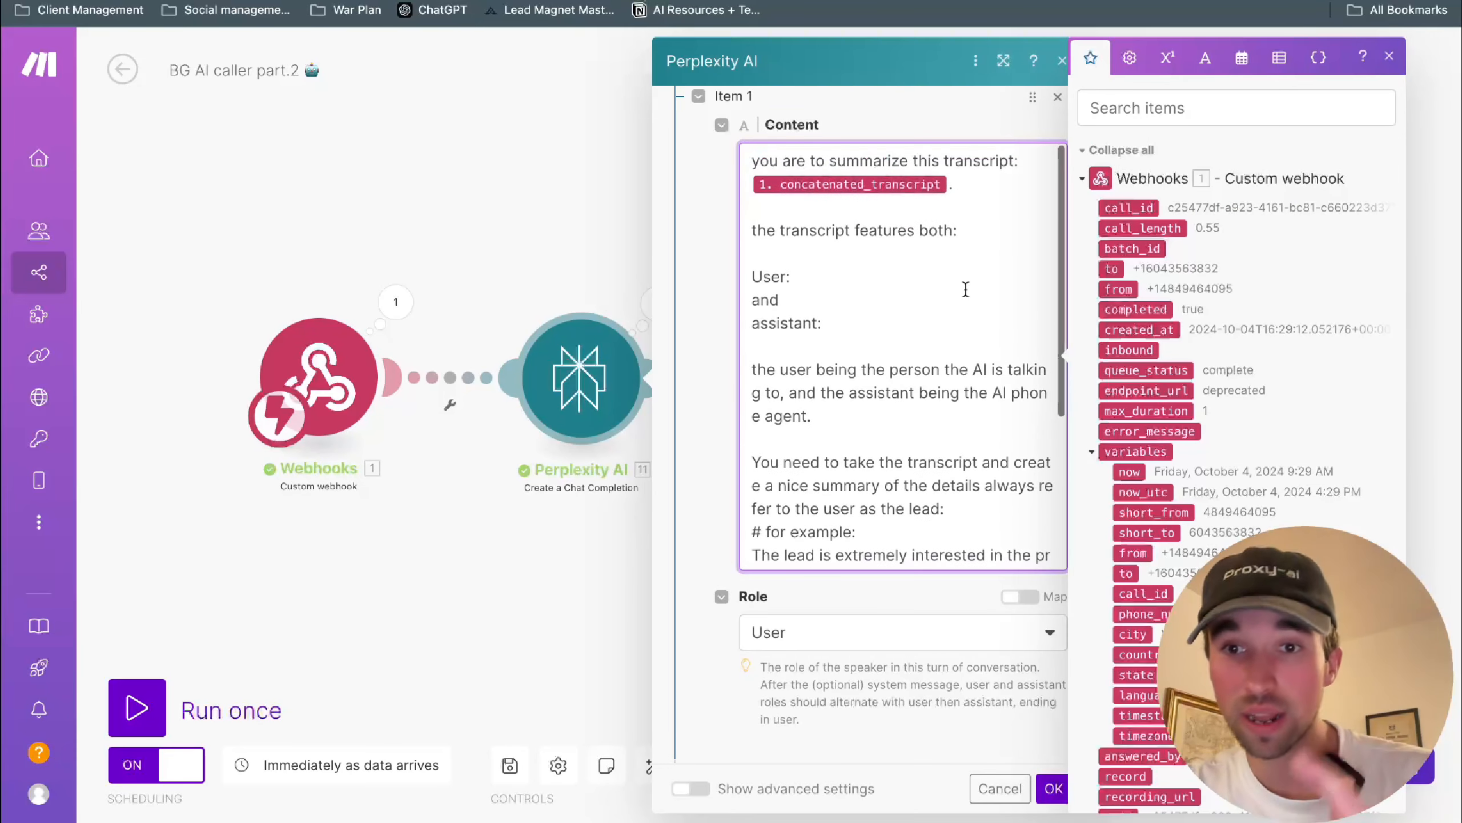
pyautogui.scroll(-2, 1279, 369)
pyautogui.scroll(-5, 1280, 369)
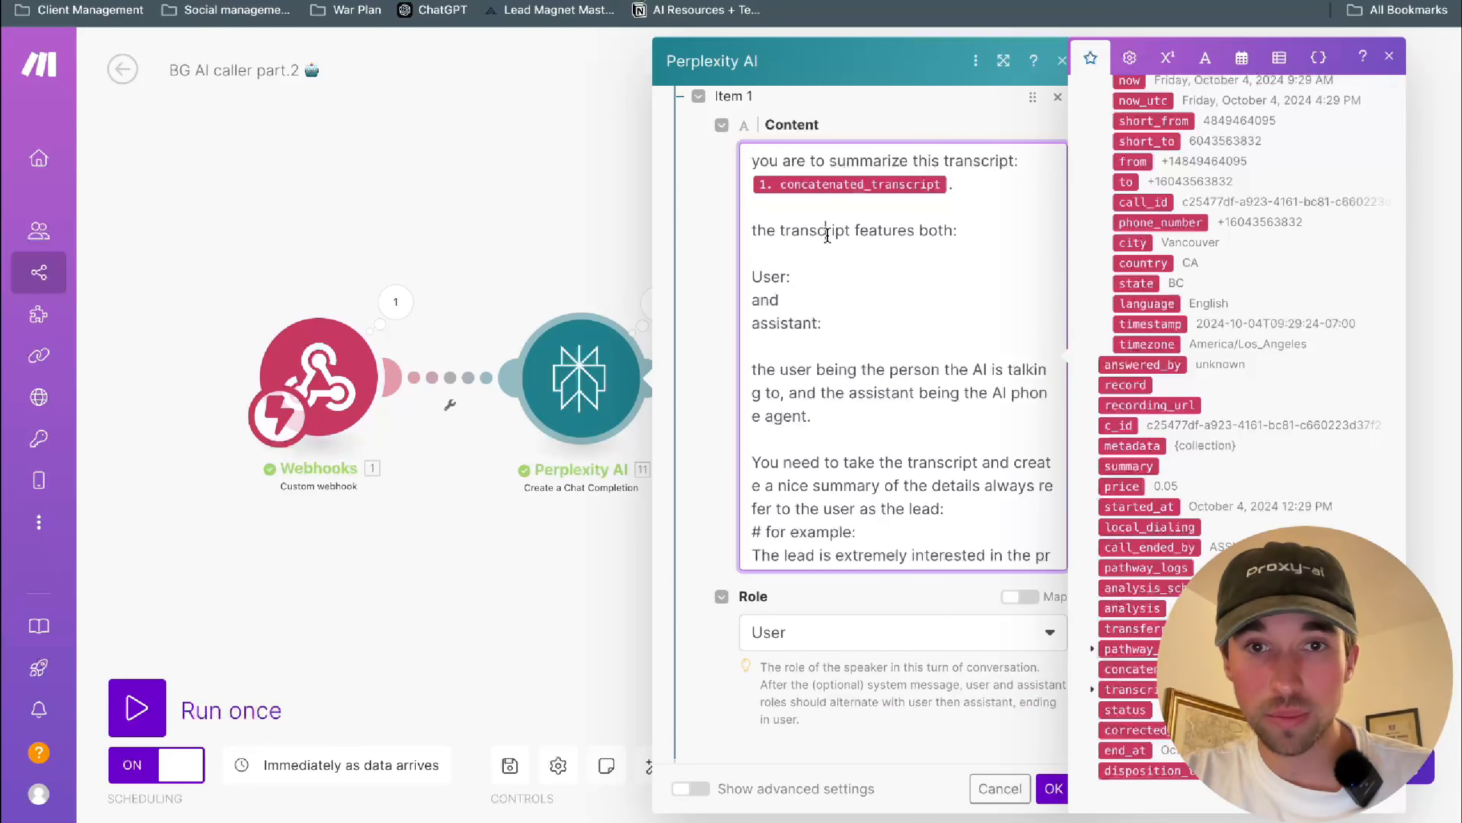
# - Read the prompt's user and assistant roles, example summary and empty-transcript rule, and examine the Role, Max Tokens and Temperature settings
pyautogui.moveTo(752, 288); pyautogui.dragTo(825, 339)
pyautogui.click(836, 349)
pyautogui.scroll(-3, 864, 334)
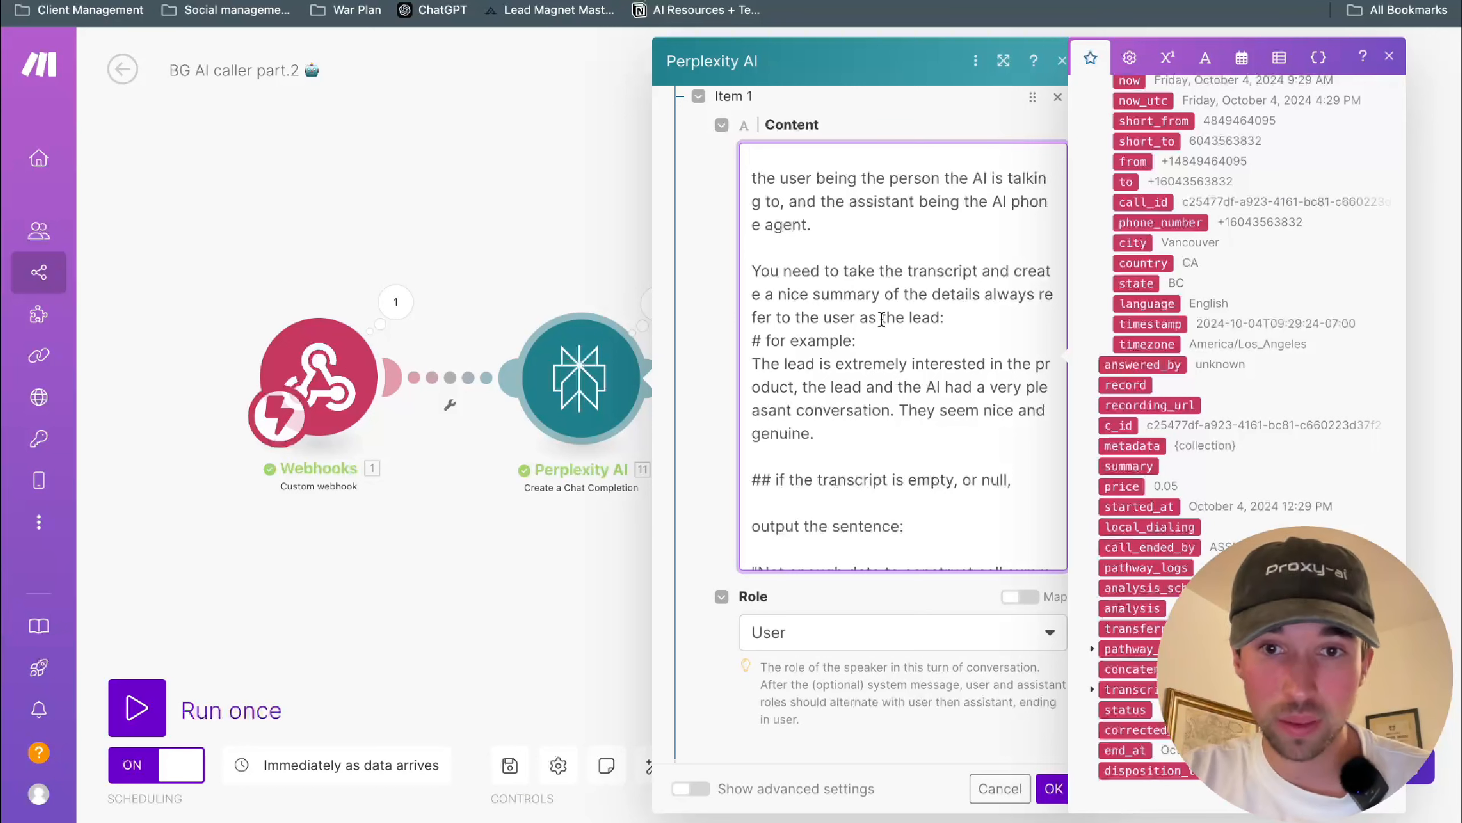
pyautogui.scroll(-1, 882, 320)
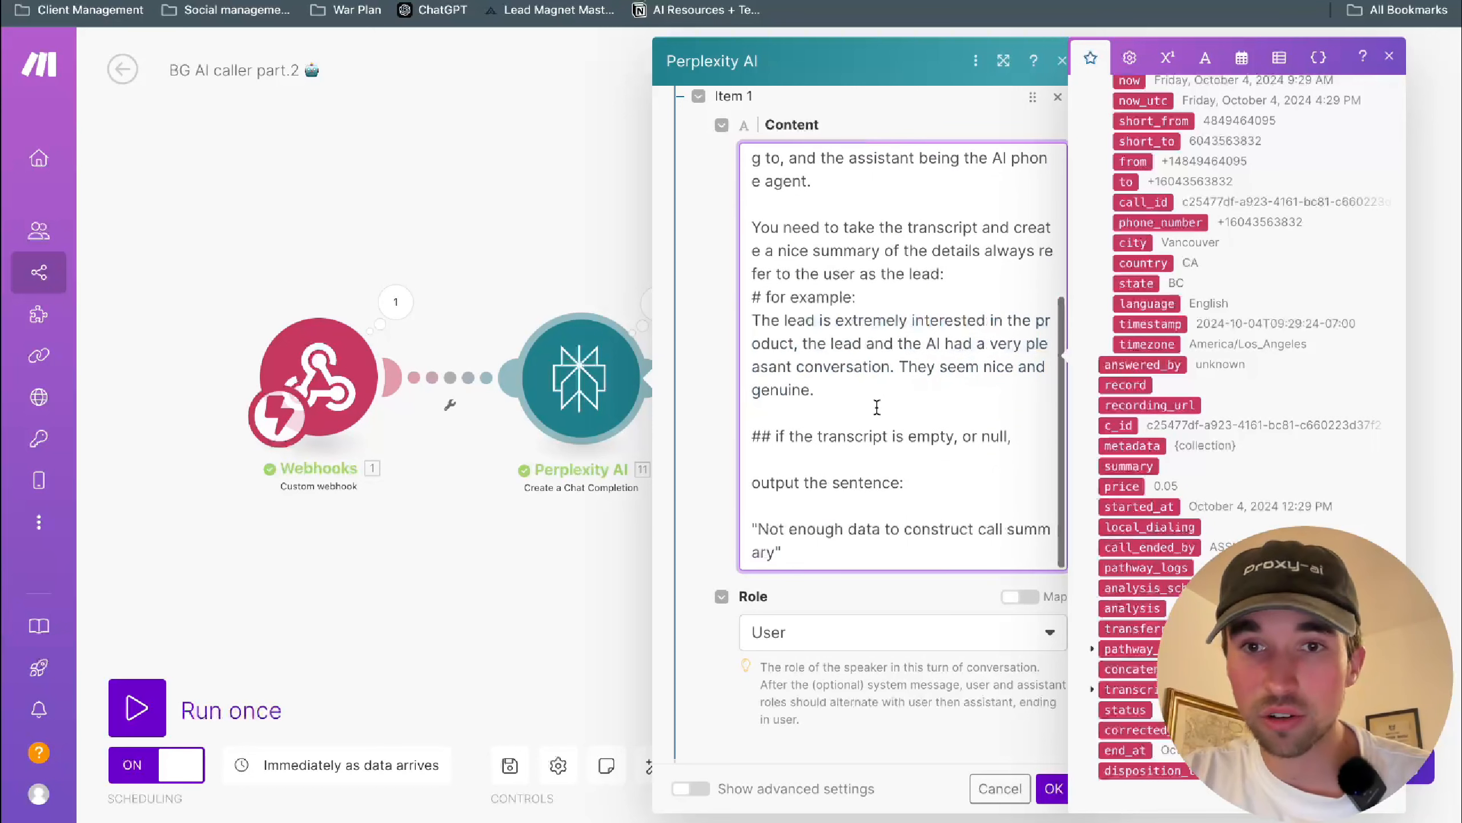
pyautogui.scroll(-2, 917, 471)
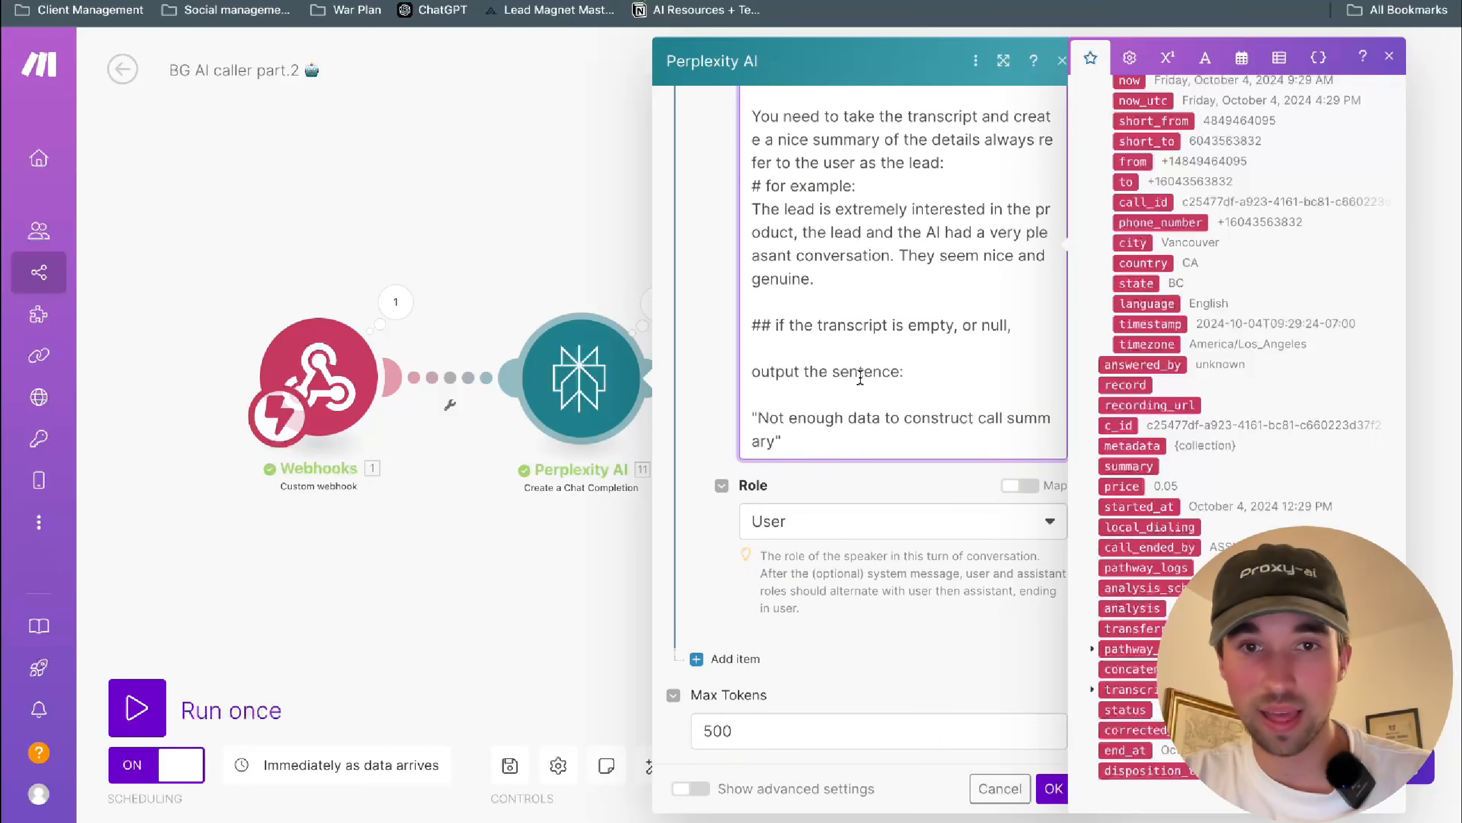
pyautogui.click(994, 363)
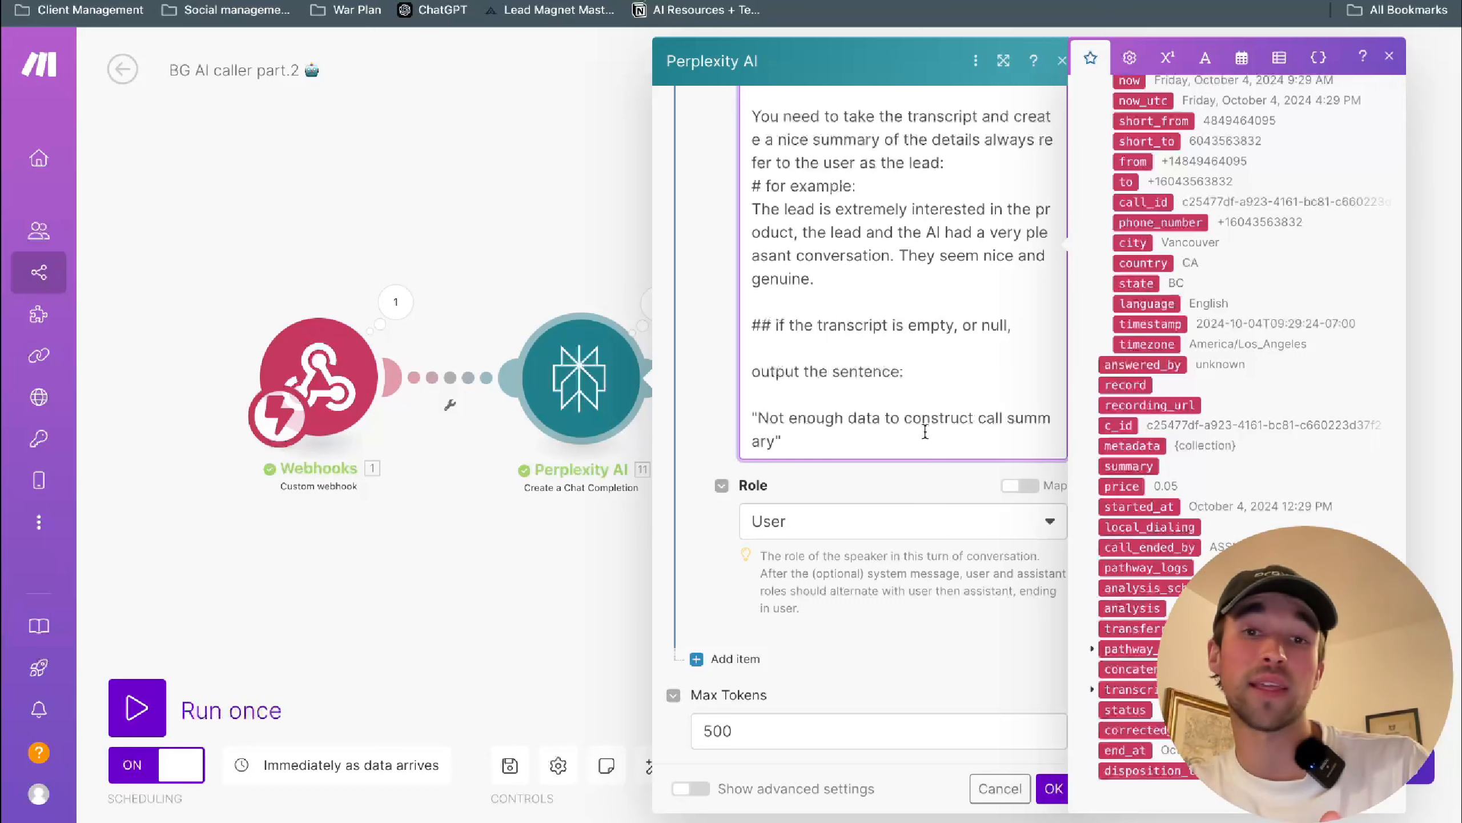
pyautogui.scroll(-3, 926, 431)
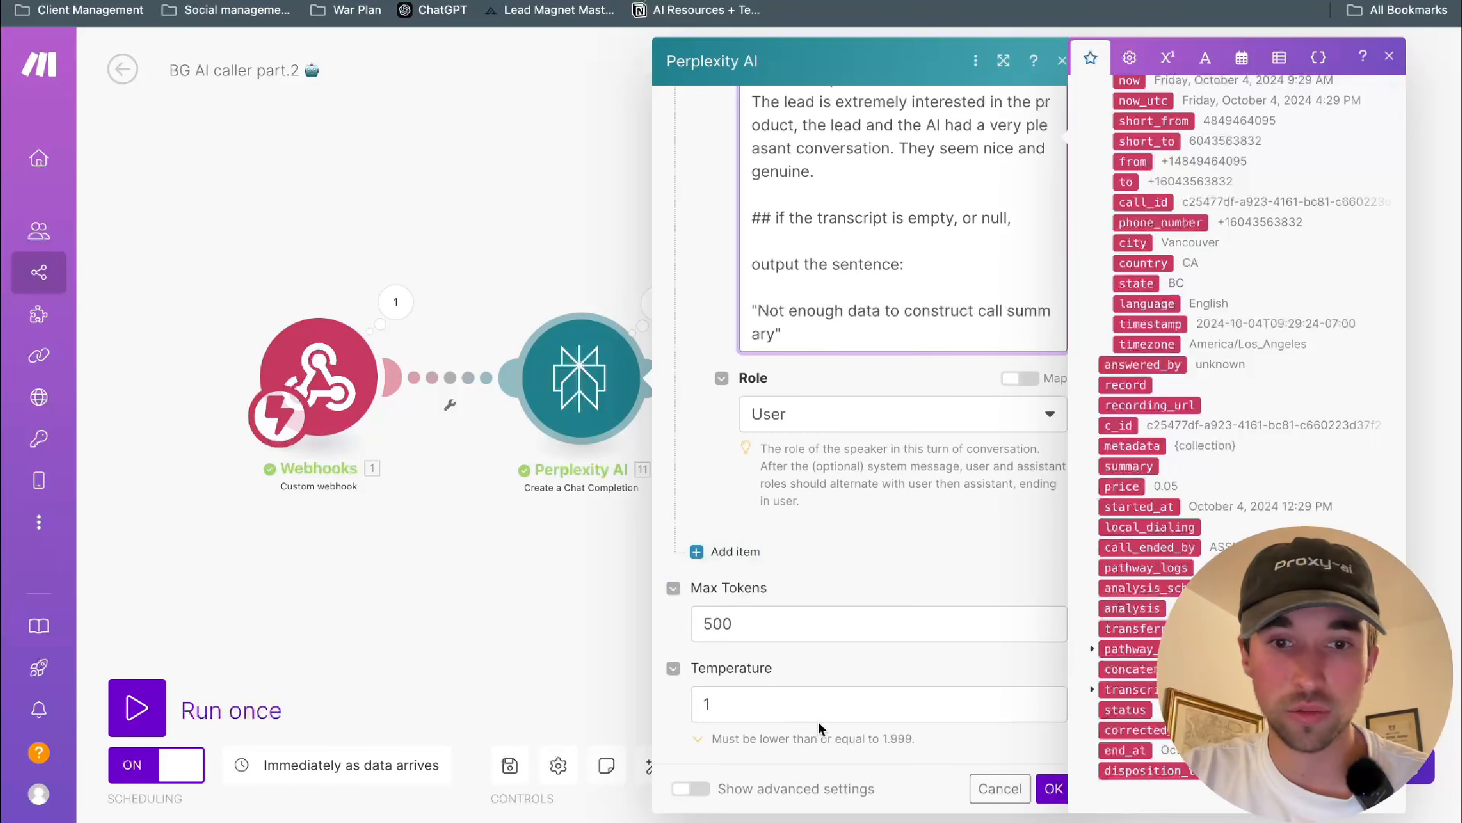
# - Confirm the Perplexity AI settings and examine the "Answered phone" filter's answered_by conditions and the webhook variables available to it
pyautogui.click(1053, 788)
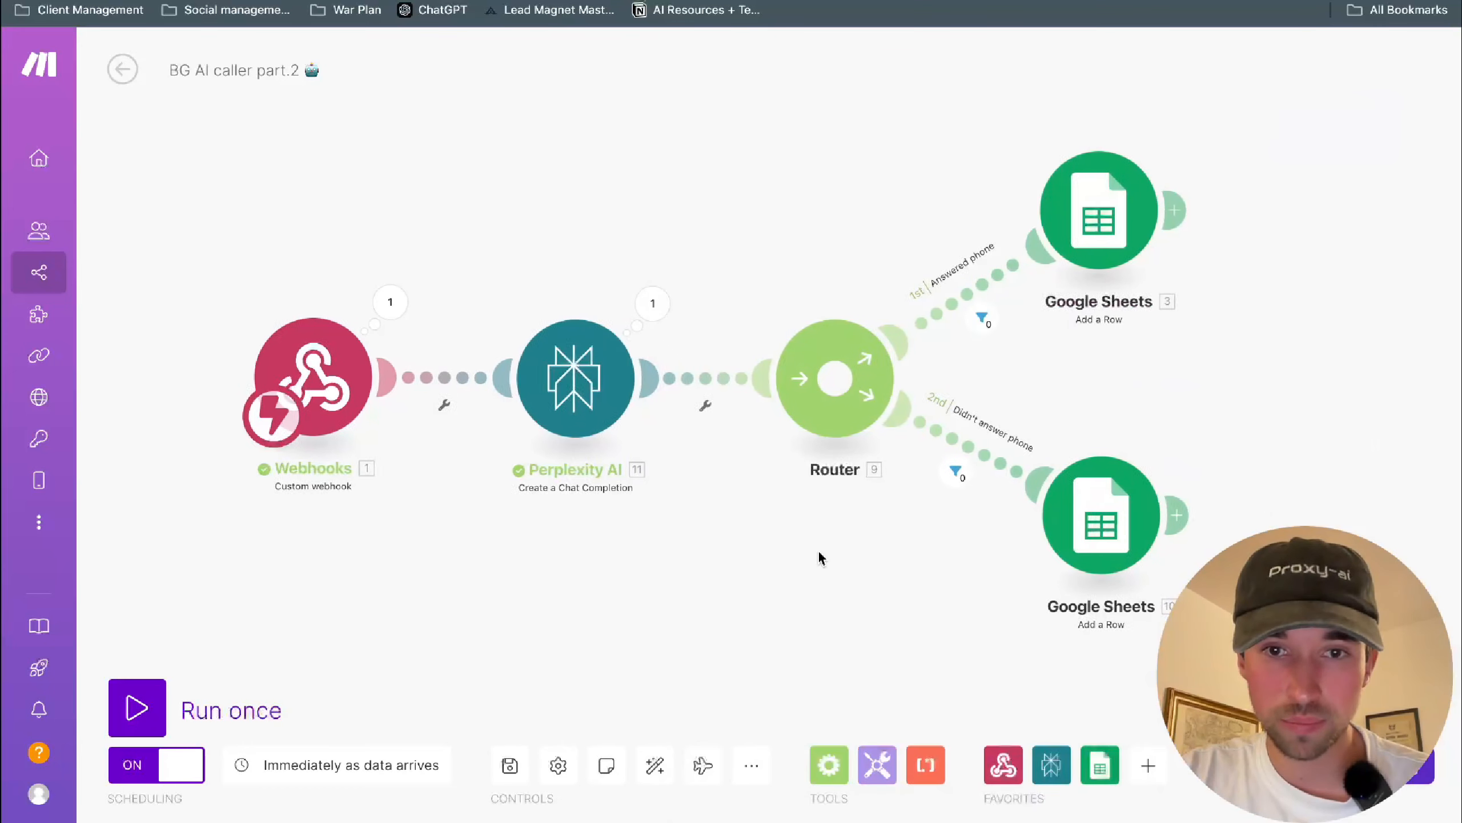
pyautogui.moveTo(821, 557); pyautogui.dragTo(727, 560)
pyautogui.moveTo(734, 655); pyautogui.dragTo(669, 654)
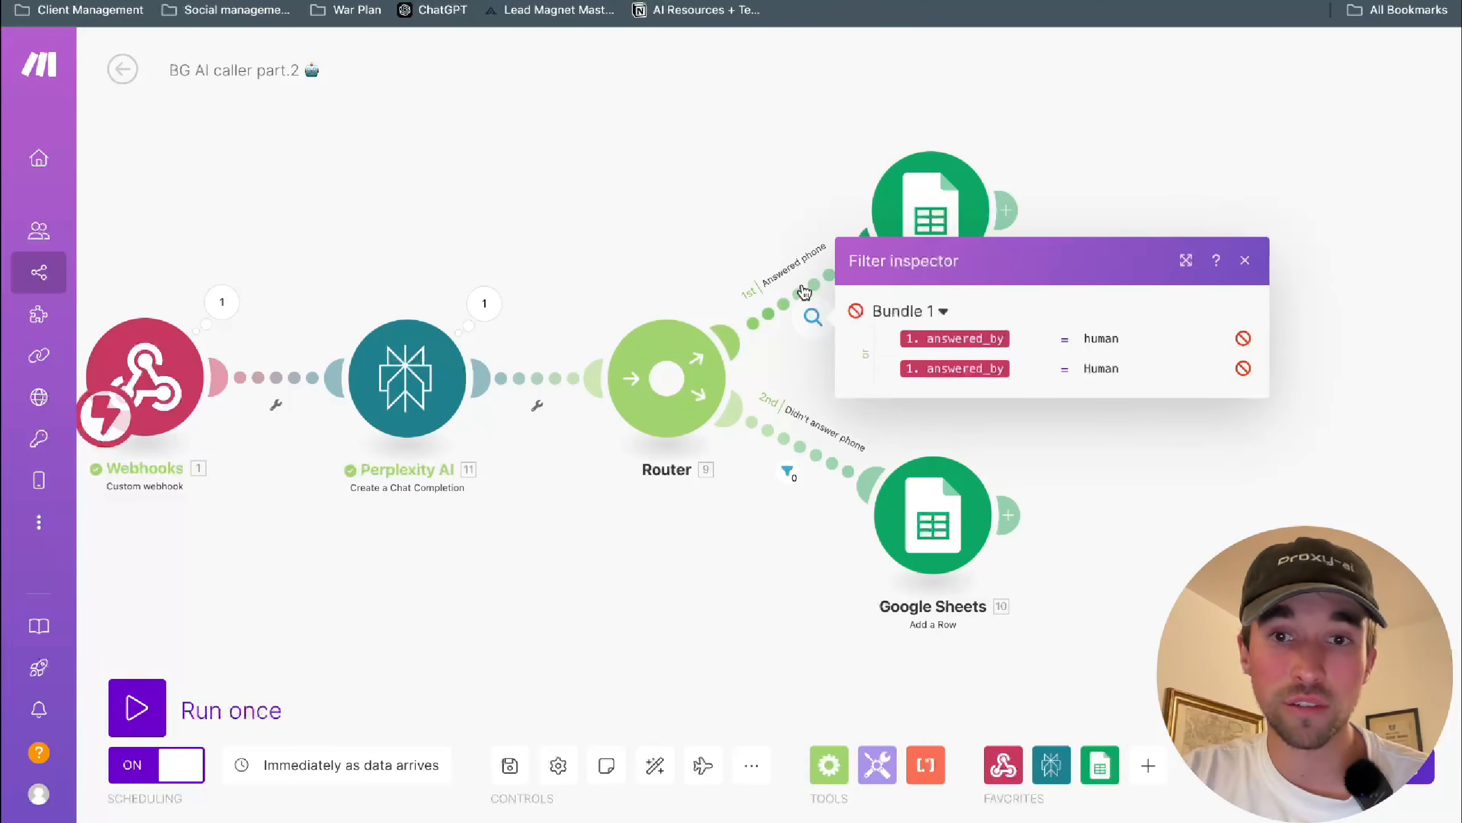
pyautogui.click(800, 297)
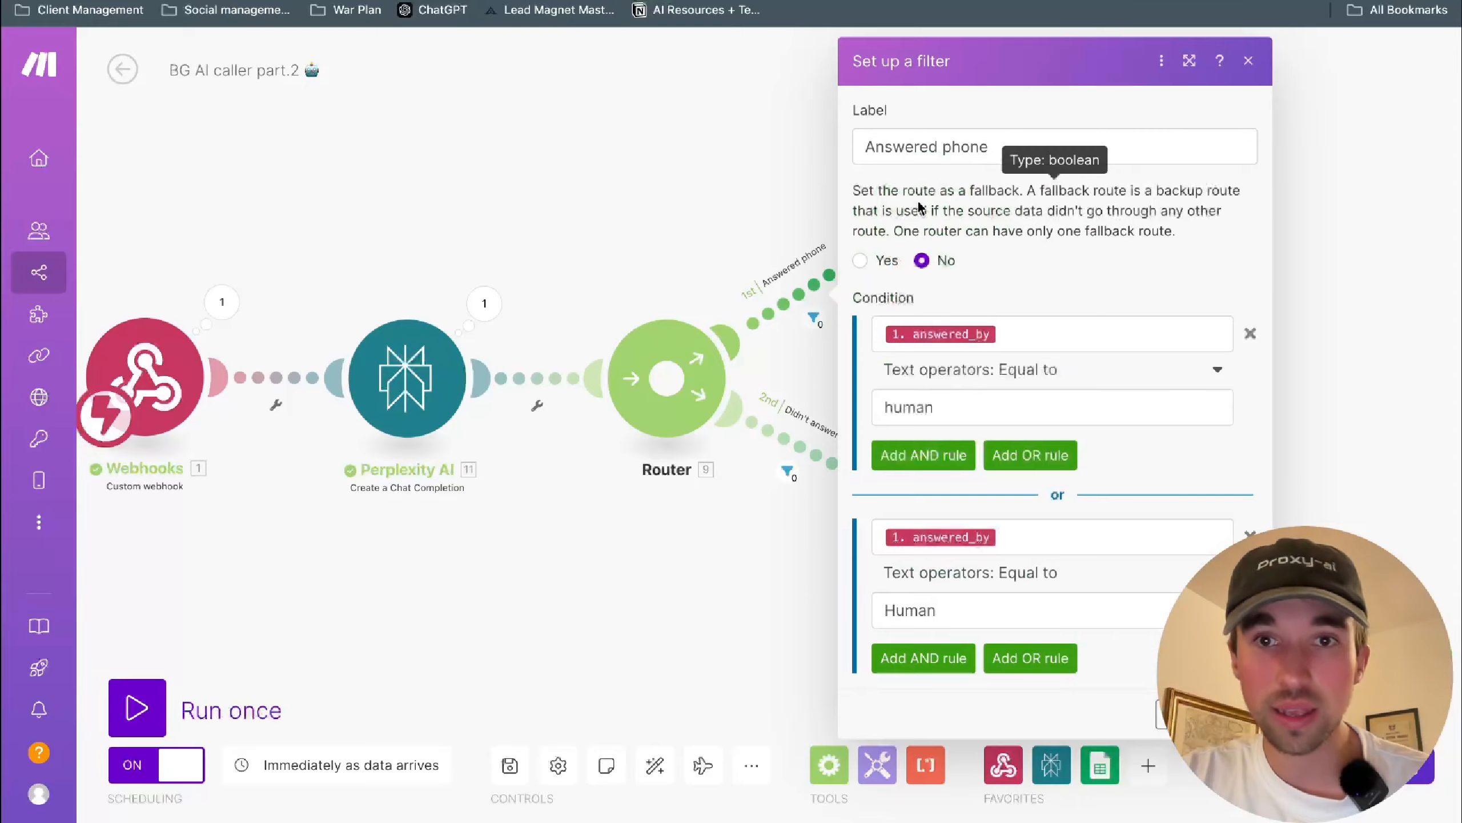
pyautogui.click(1015, 332)
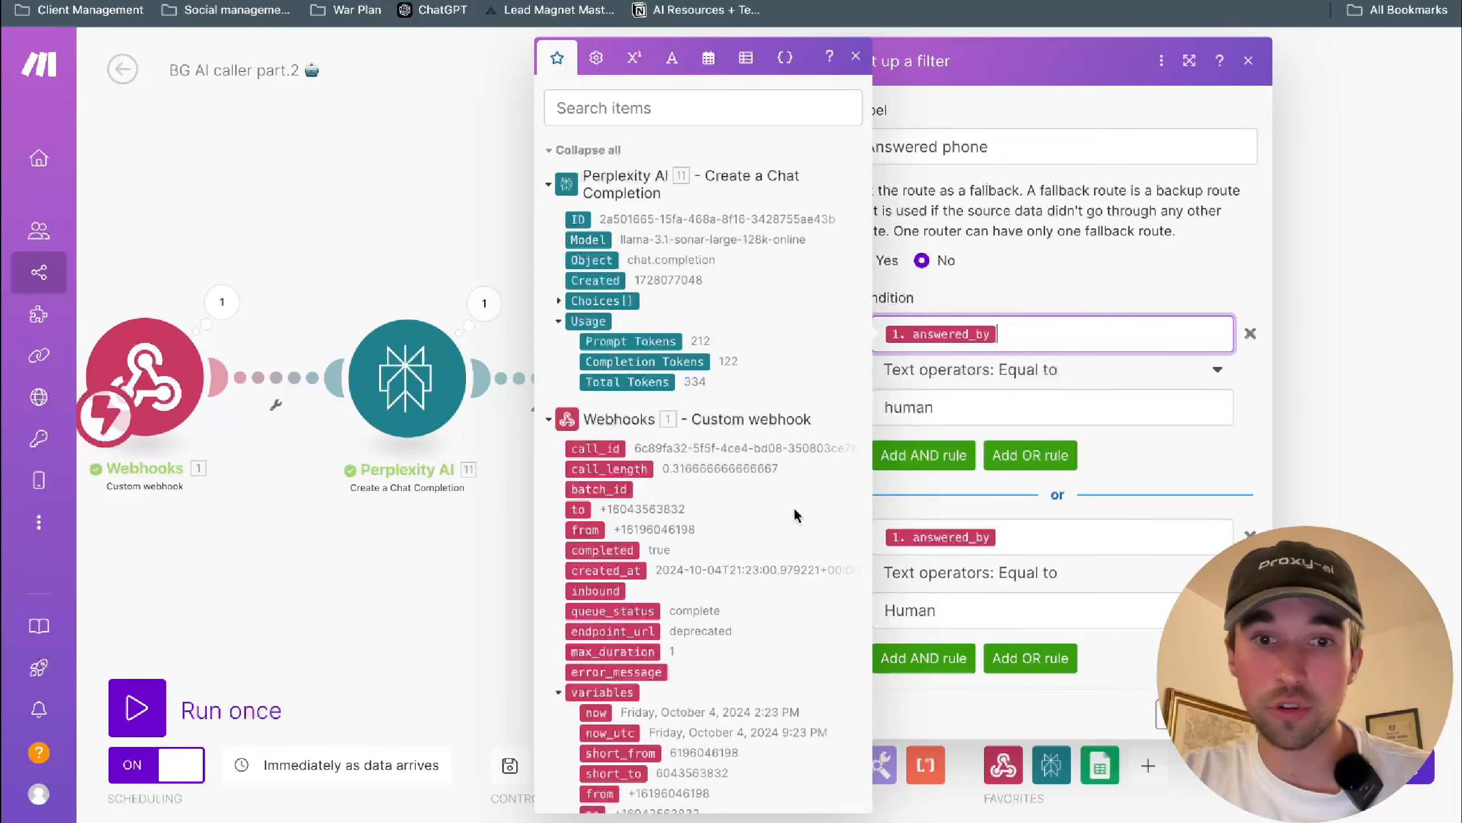
pyautogui.scroll(-5, 748, 542)
pyautogui.scroll(-5, 747, 542)
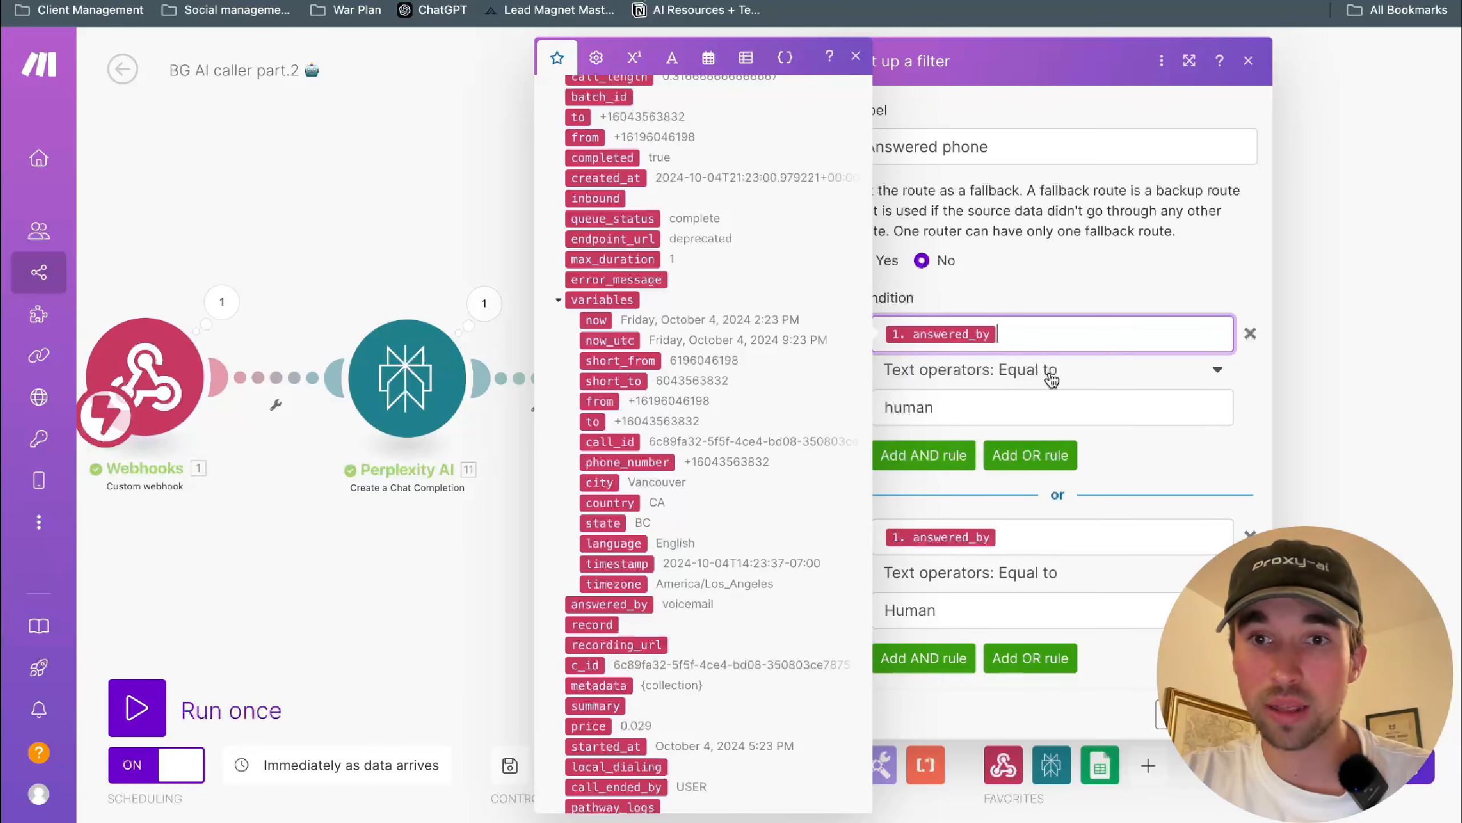
pyautogui.click(955, 407)
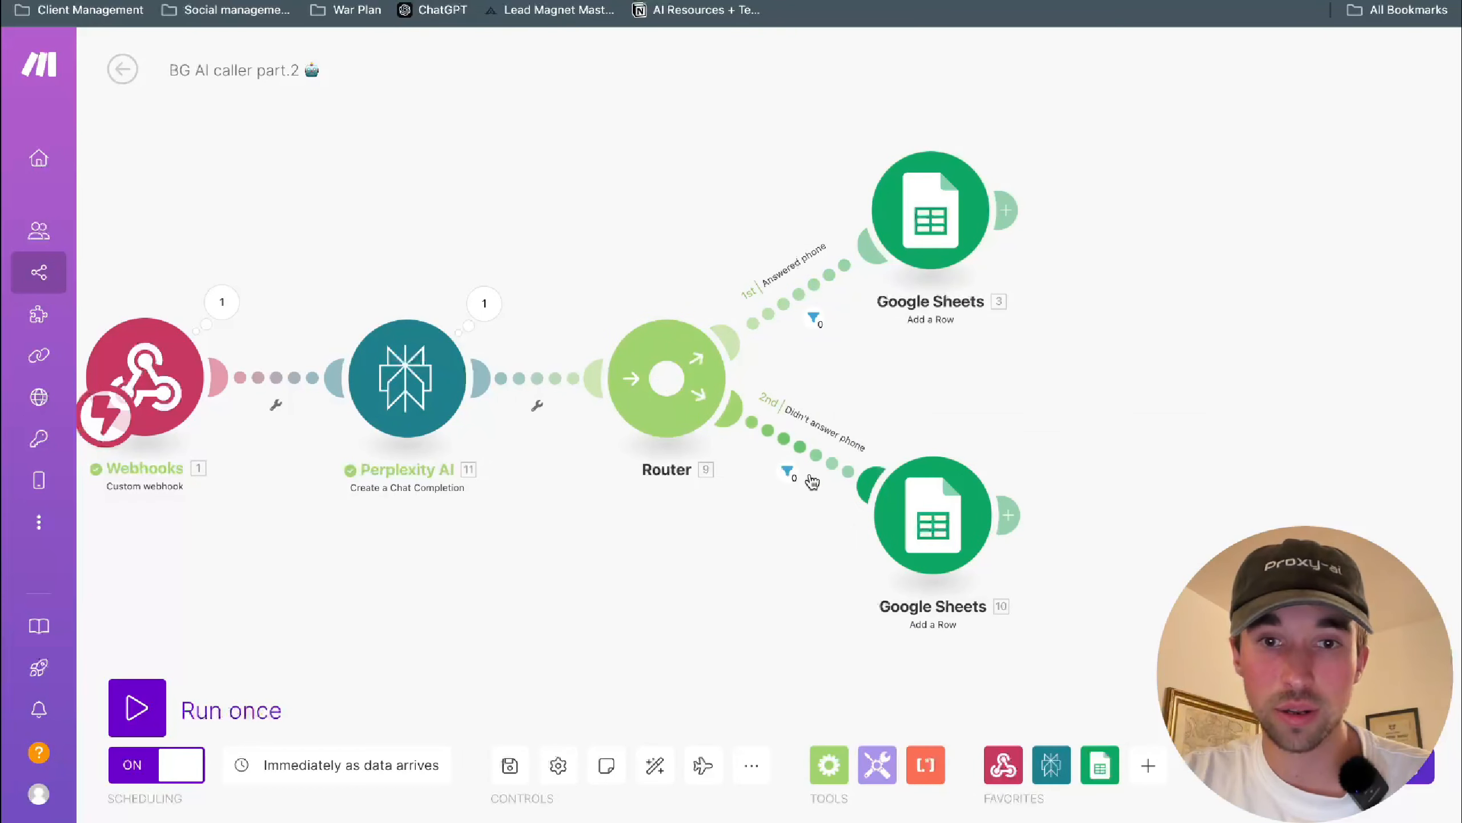
# - Add an OR rule to the "Didn't answer phone" filter where answered_by equals voicemail, and save the scenario
pyautogui.click(813, 448)
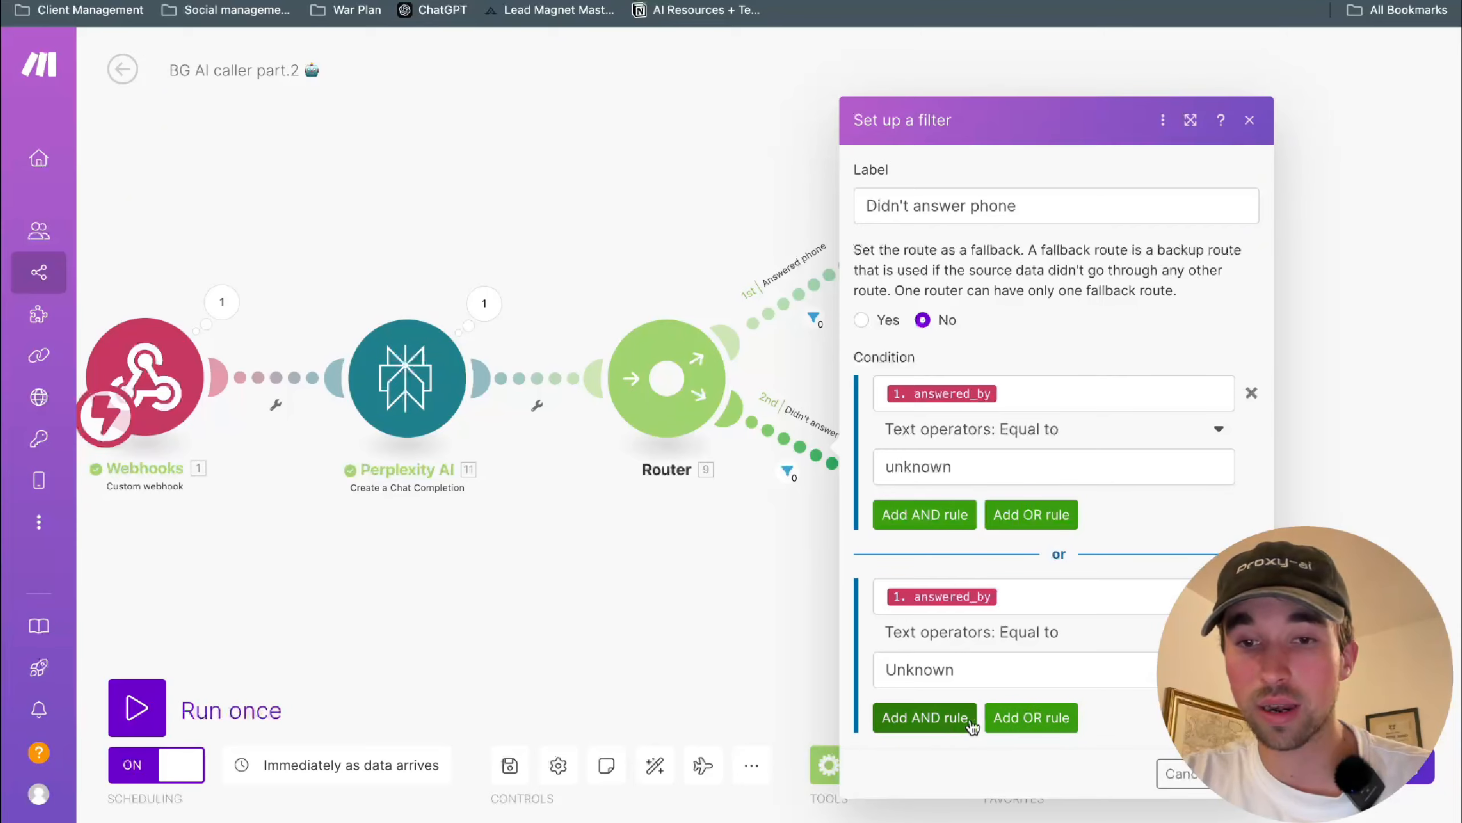
pyautogui.click(1030, 717)
pyautogui.click(1017, 722)
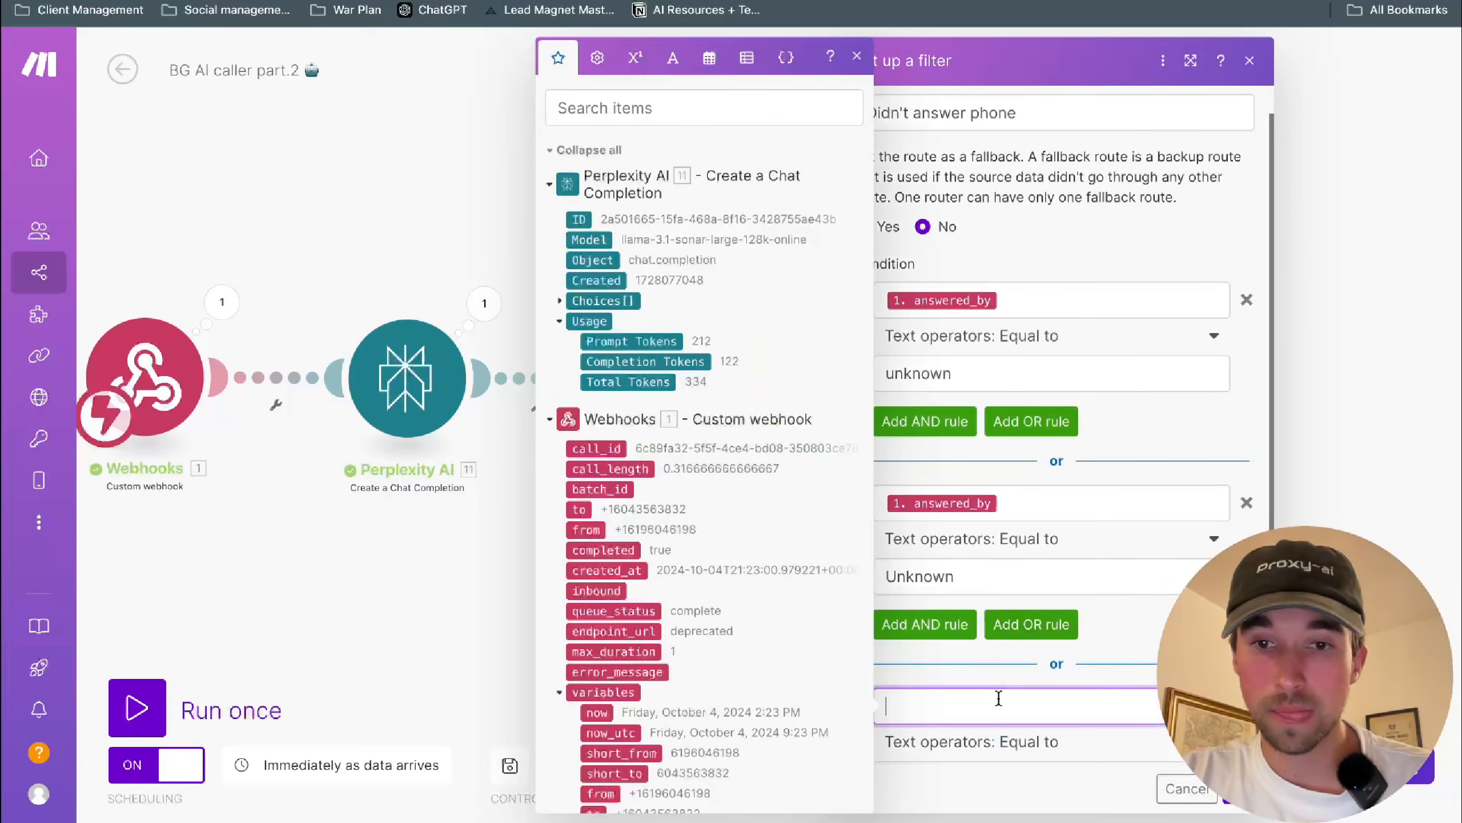
pyautogui.scroll(-2, 686, 745)
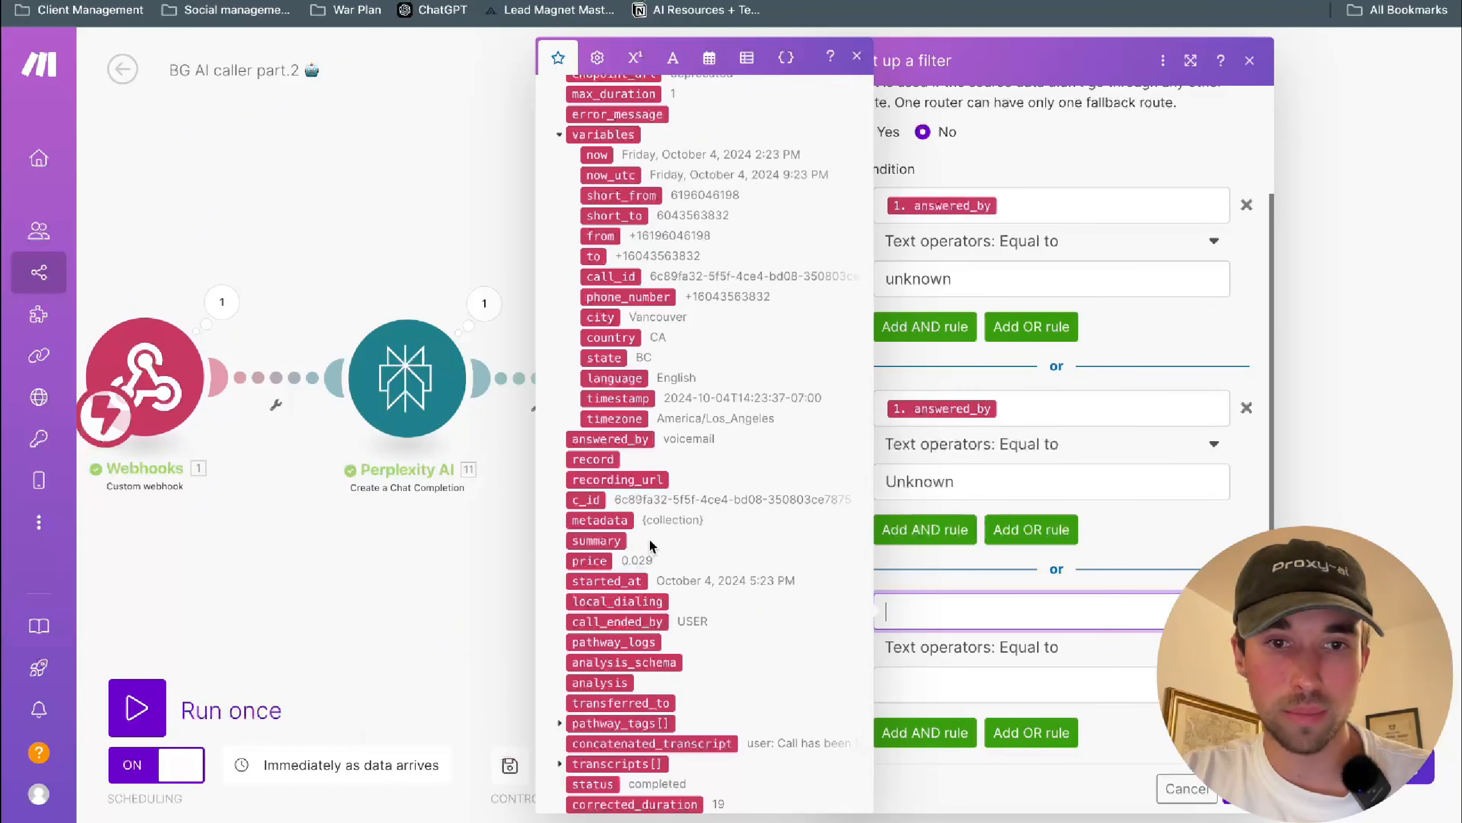
pyautogui.scroll(-1, 645, 519)
pyautogui.click(633, 365)
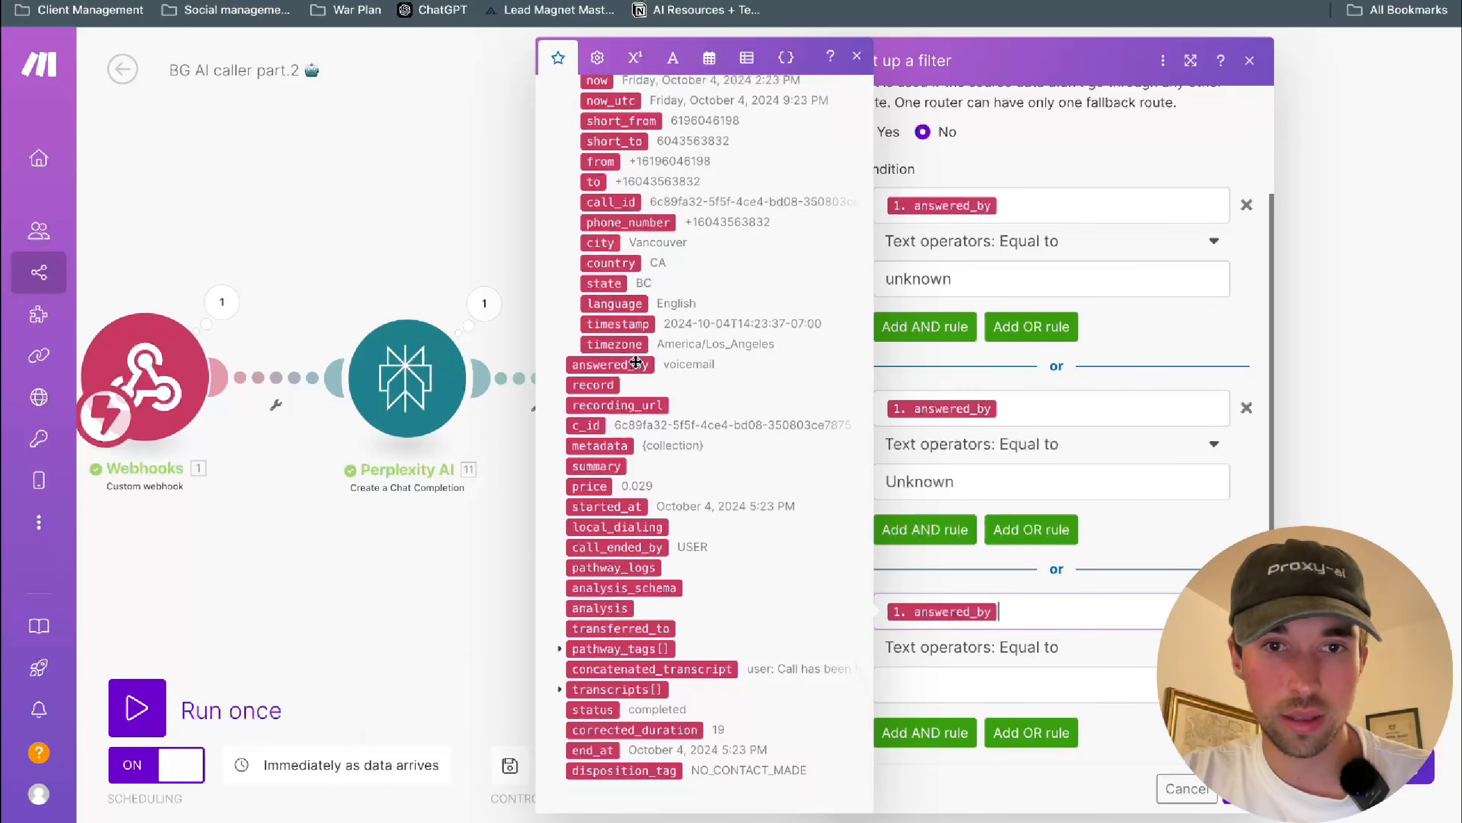
pyautogui.click(1051, 677)
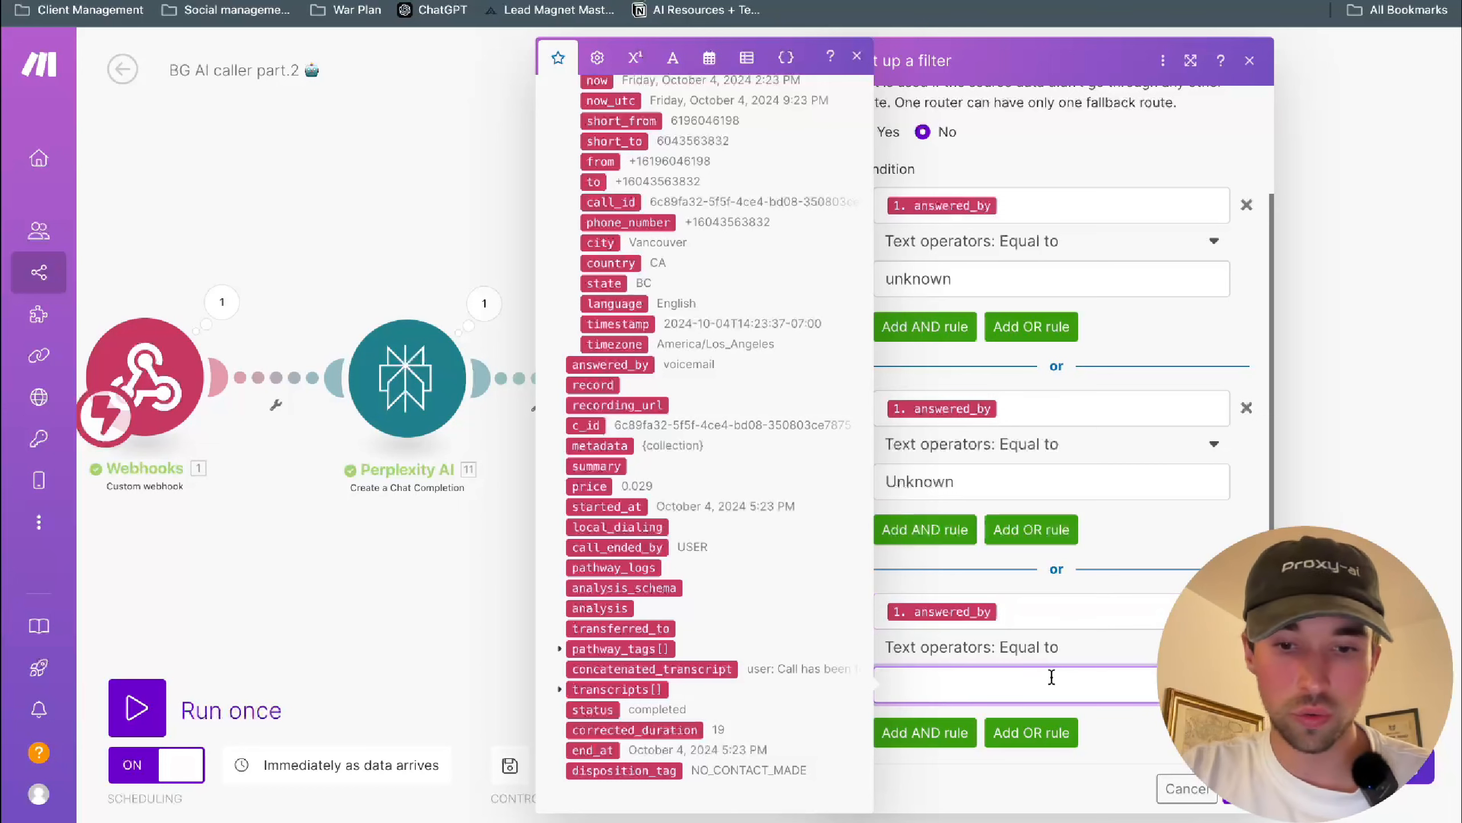
pyautogui.write('voicemail')
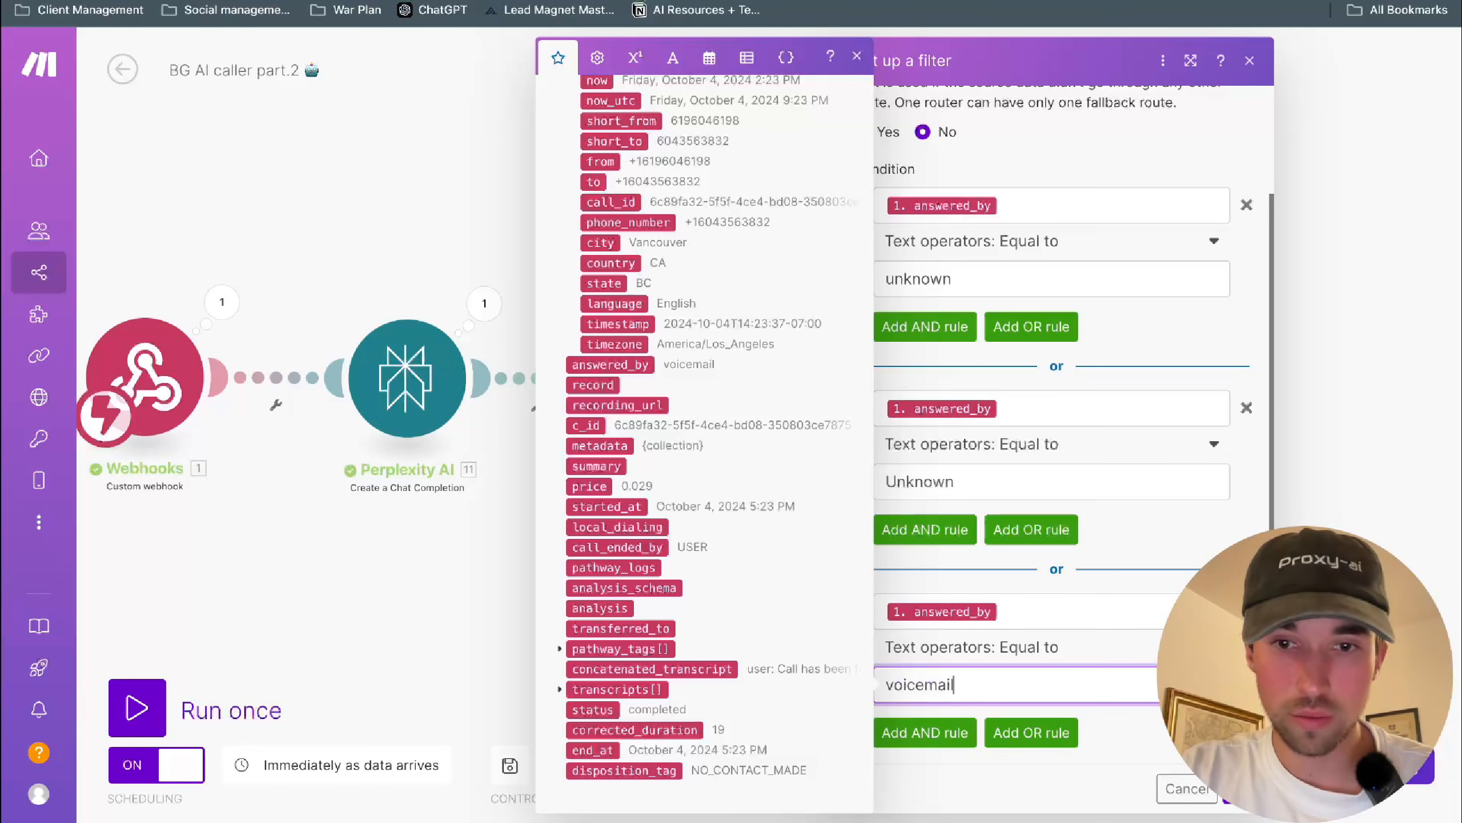
pyautogui.click(1247, 789)
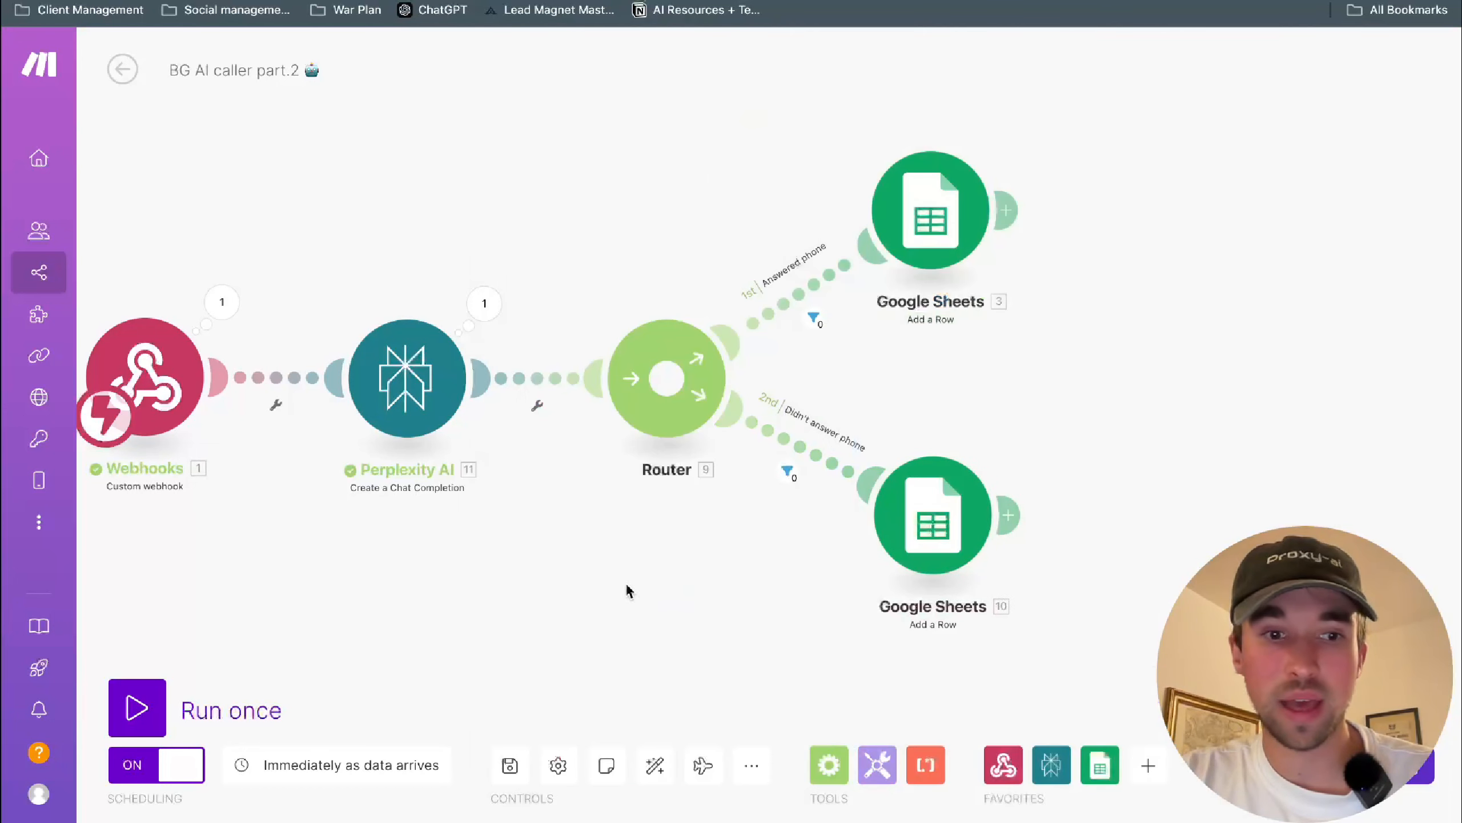
pyautogui.click(509, 766)
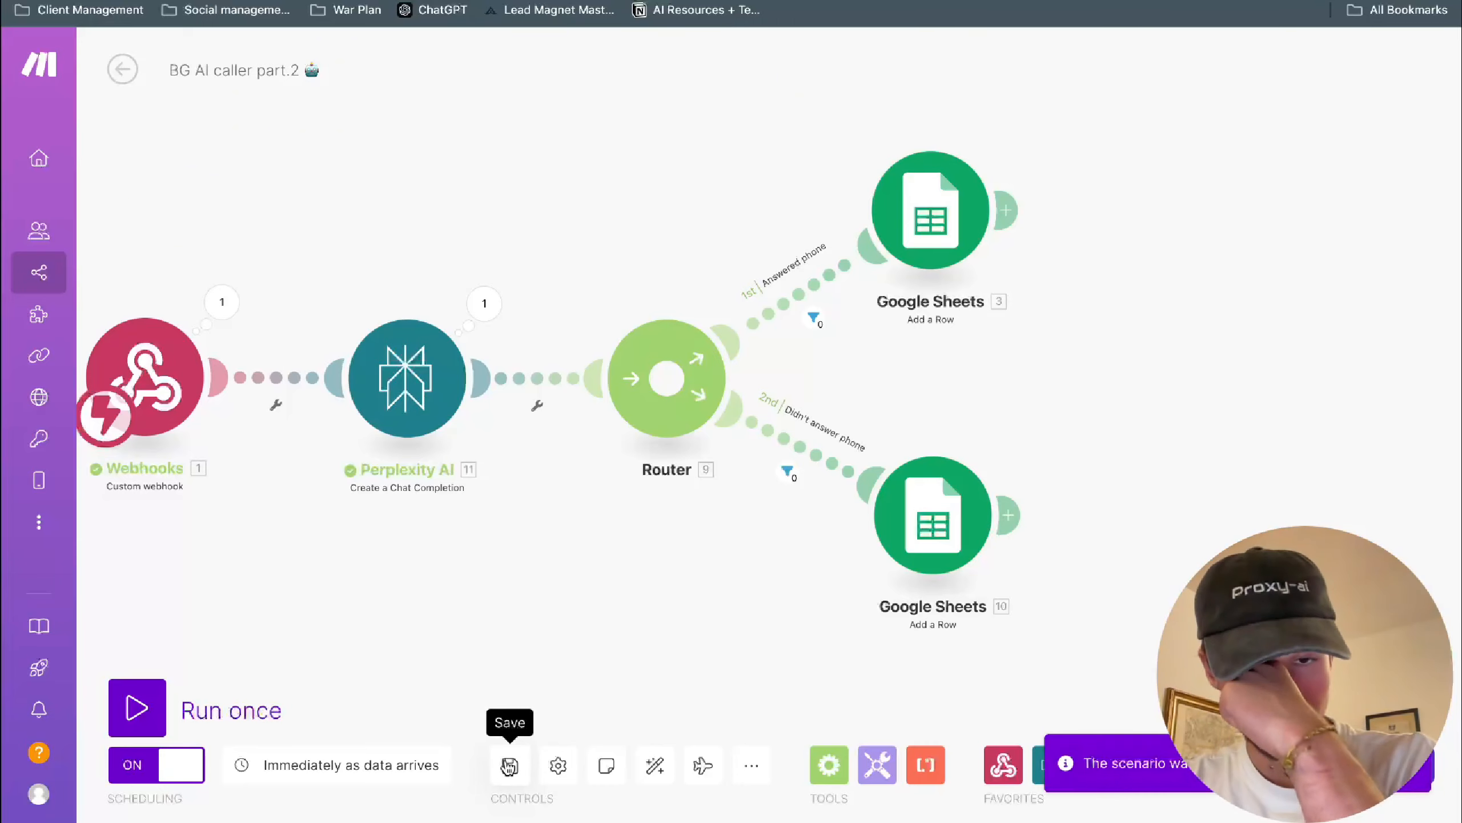
# - Open the Google Sheets module on the "Answered phone" route and examine its column mappings and Lead Sentiment Data sheet selection
pyautogui.click(961, 239)
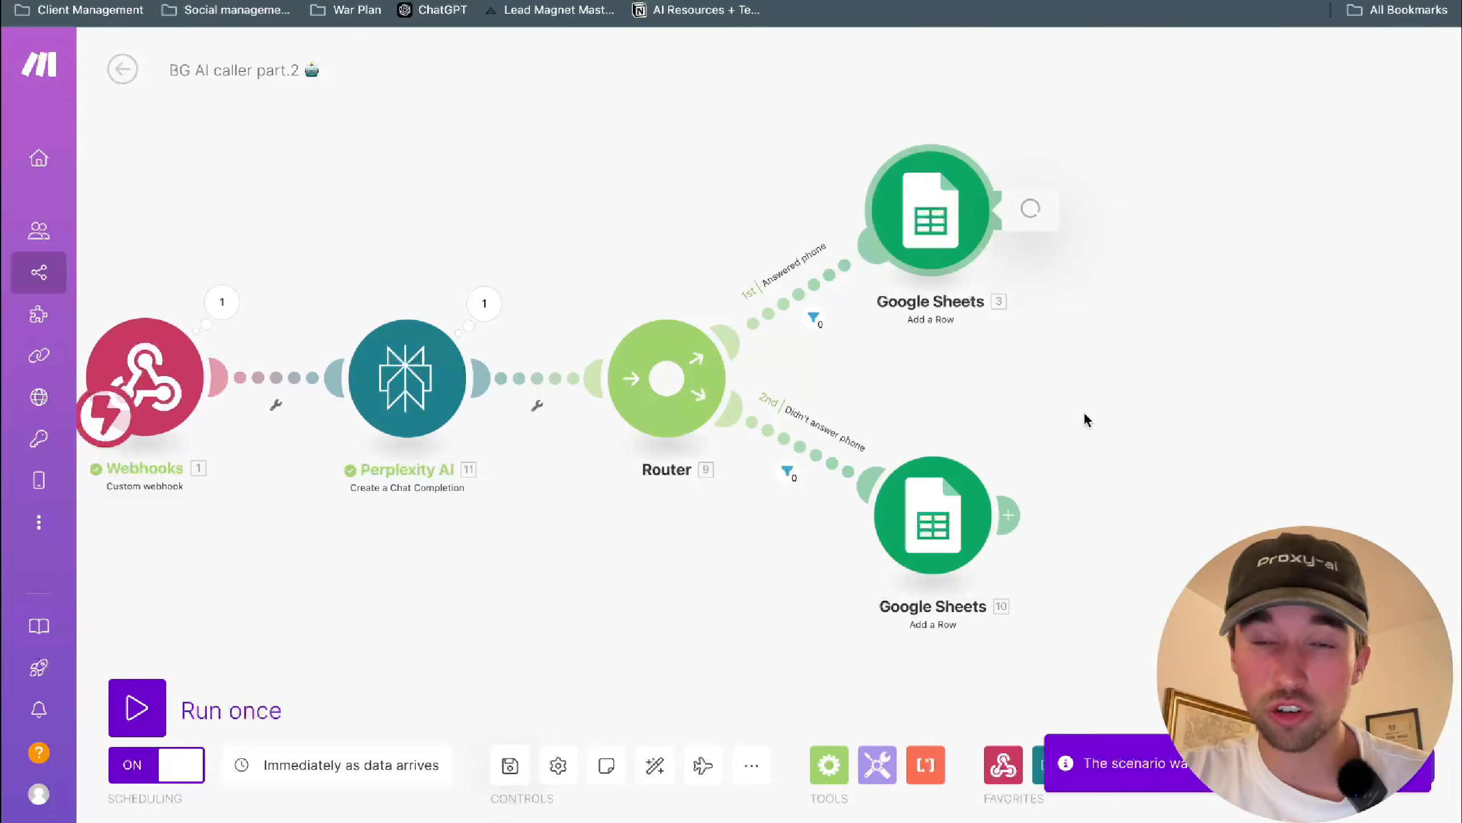
pyautogui.scroll(-5, 1168, 520)
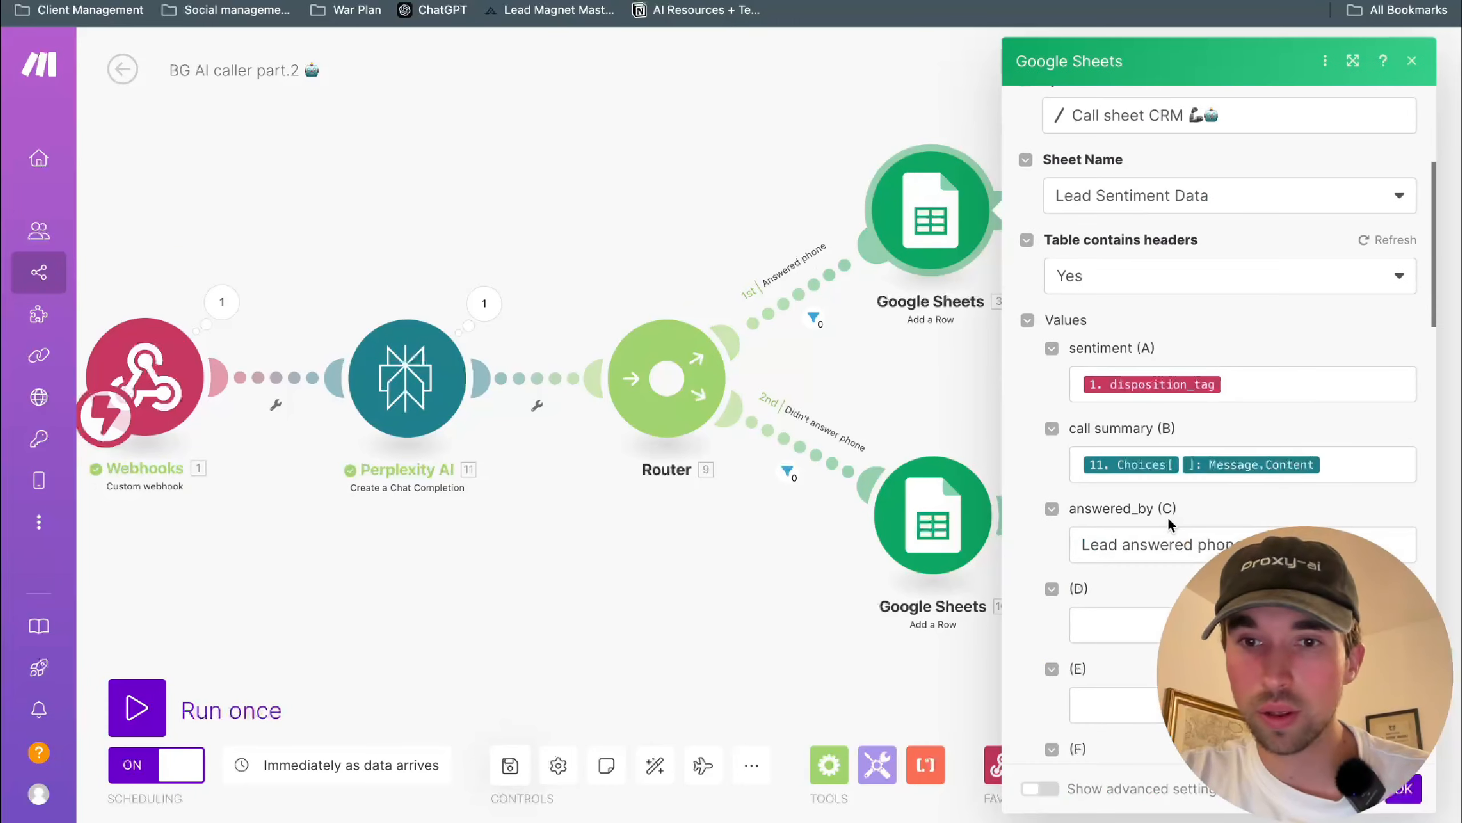
pyautogui.click(1262, 384)
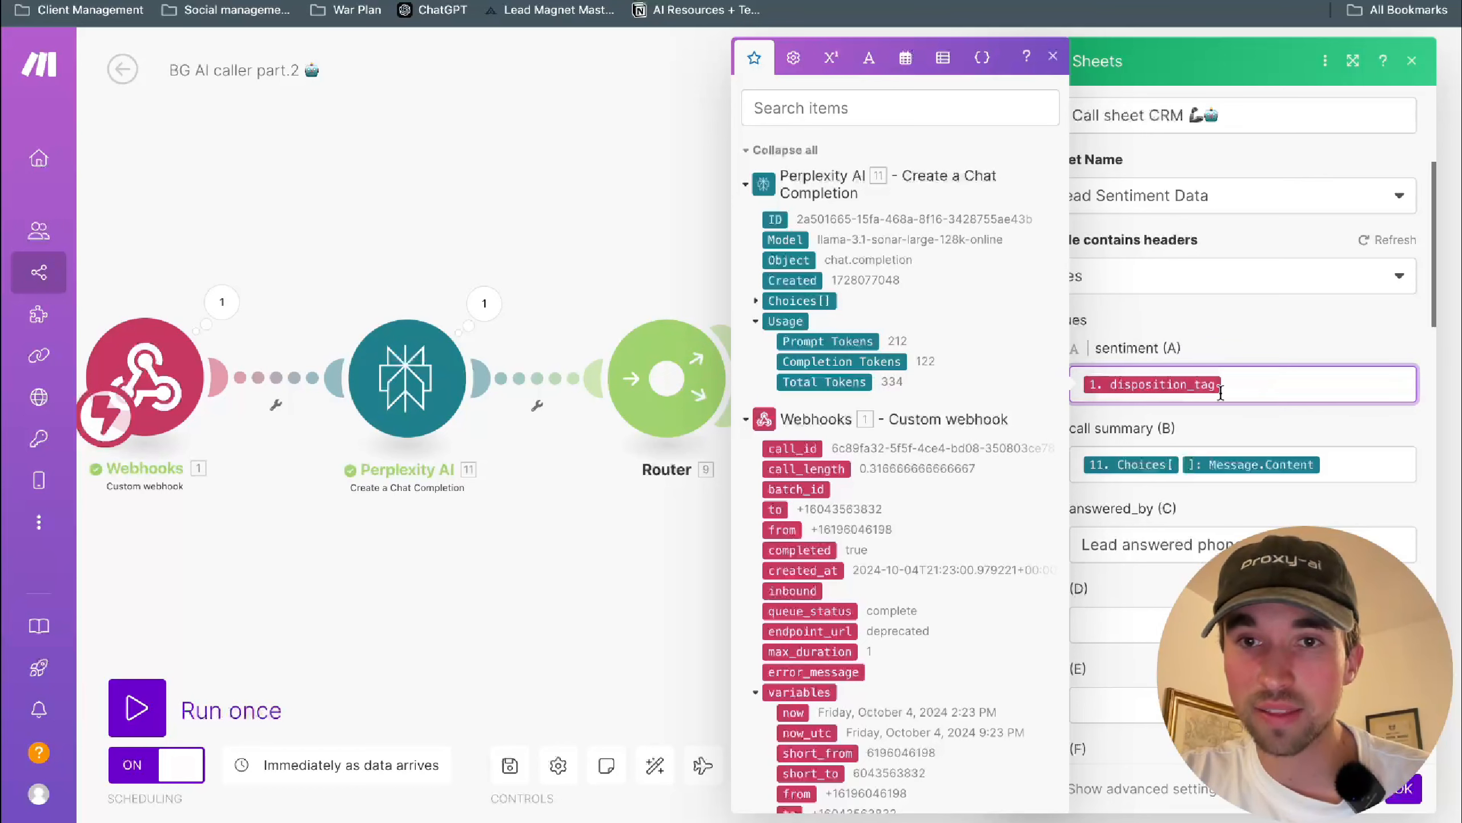
pyautogui.click(1195, 343)
pyautogui.scroll(1, 1129, 288)
pyautogui.click(1128, 248)
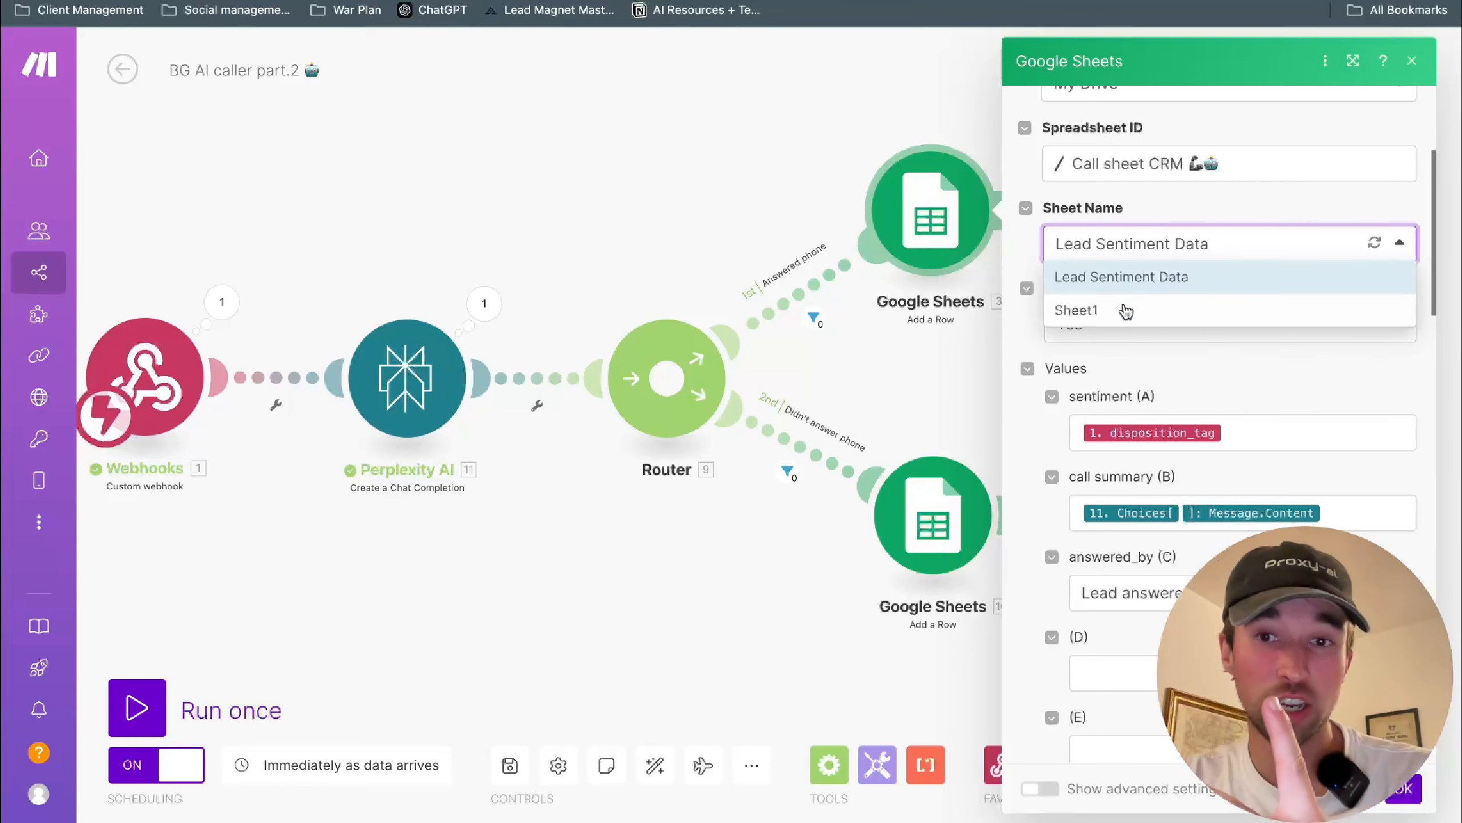
pyautogui.click(1129, 286)
# - Switch to the Call sheet CRM spreadsheet, compare Sheet1 with Lead Sentiment Data, and return to the Make scenario
pyautogui.hotkey('ctrl', 'Tab')
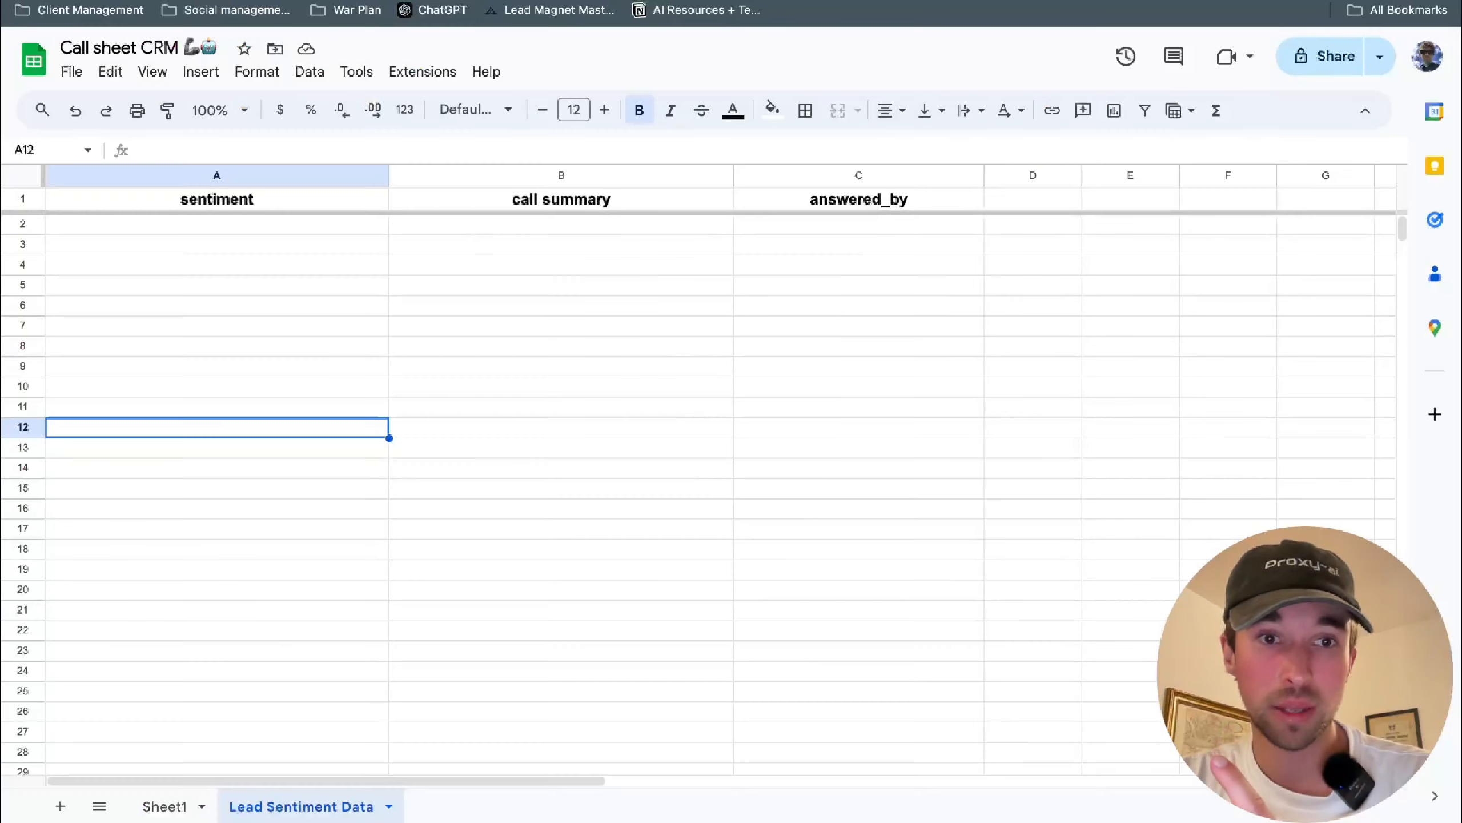
pyautogui.click(167, 806)
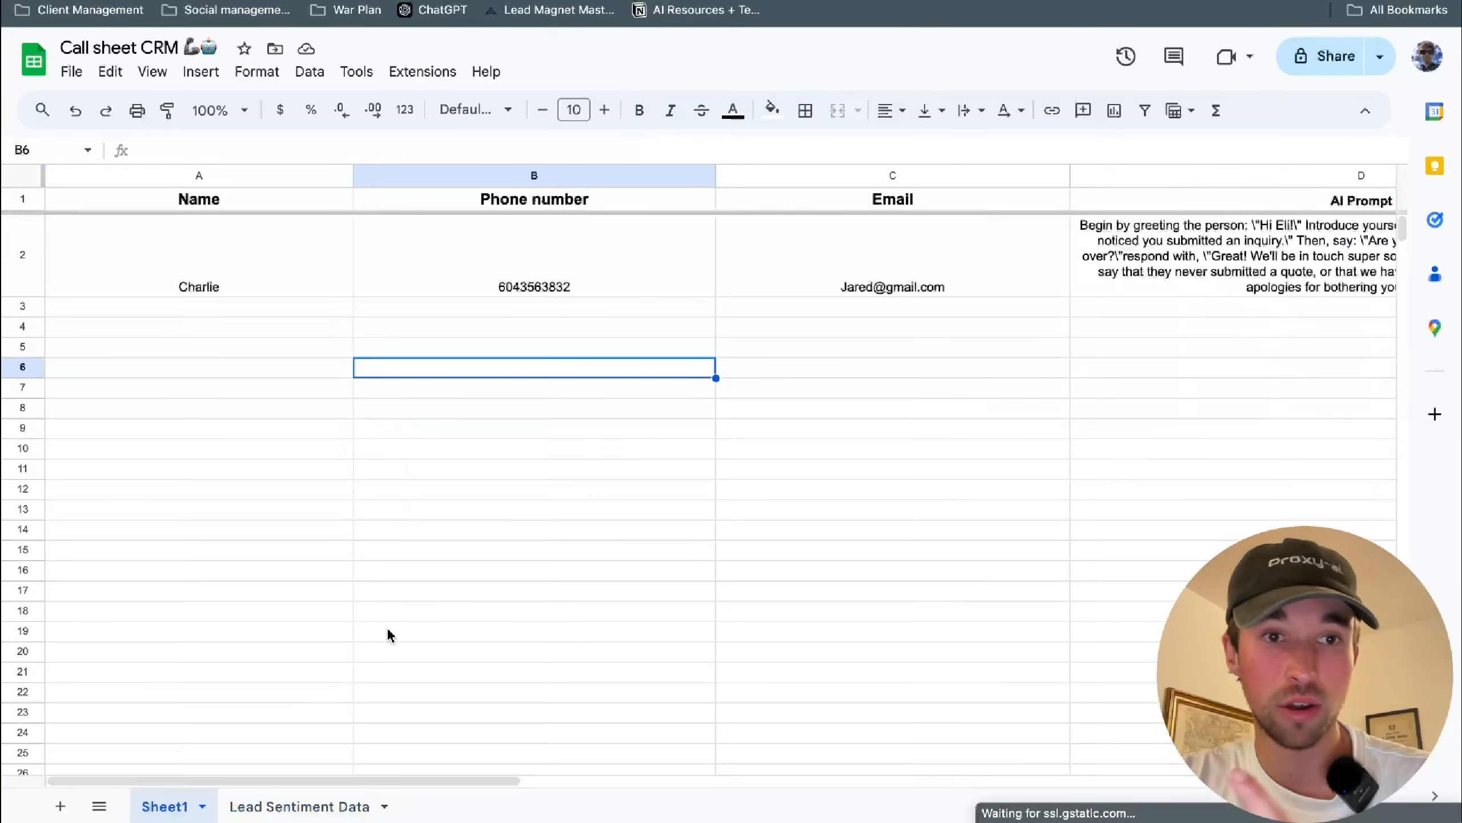
pyautogui.click(299, 806)
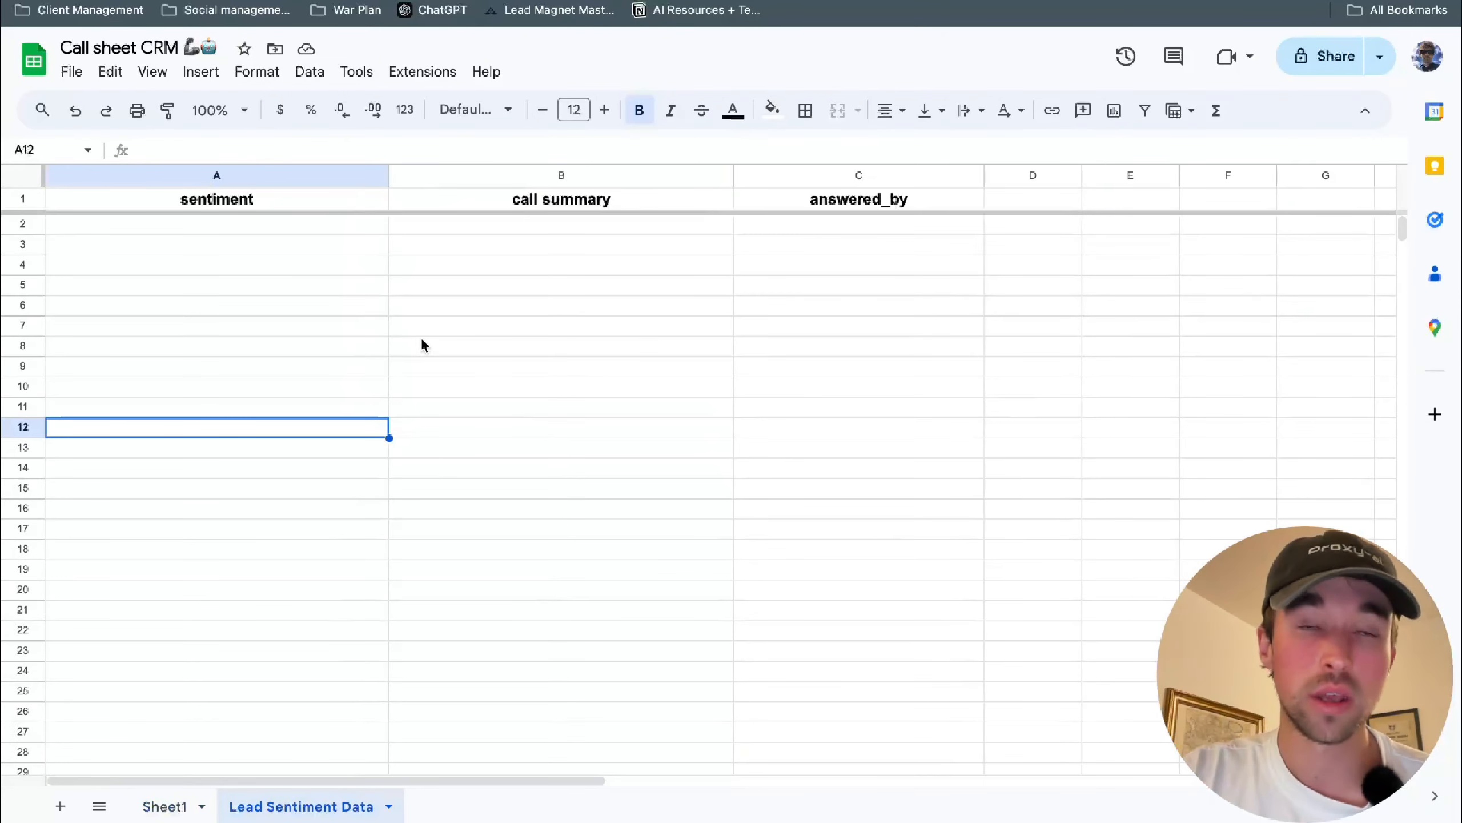
pyautogui.hotkey('ctrl', 'Left')
pyautogui.hotkey('ctrl', 'Right')
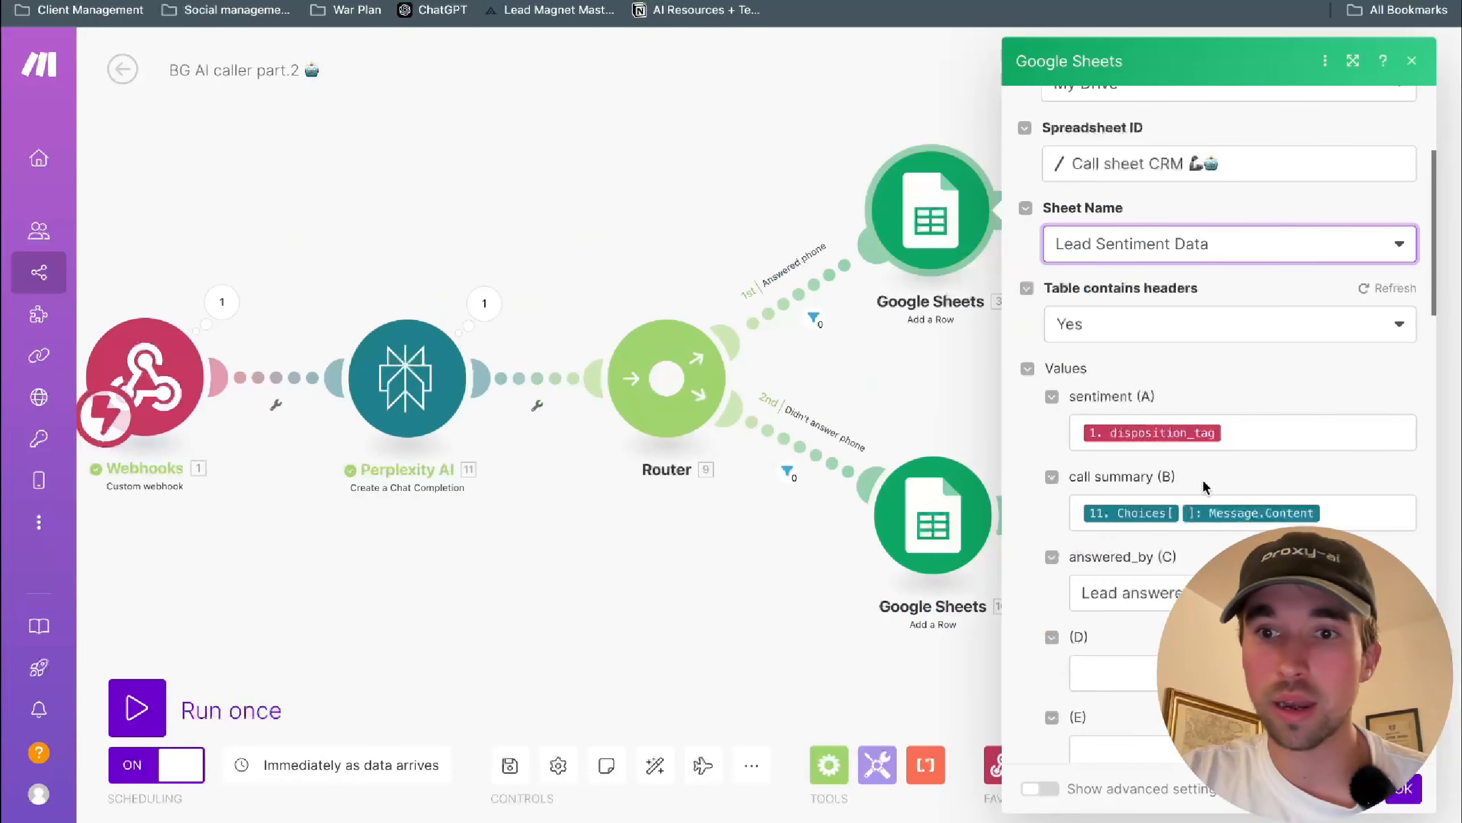
# - Examine the disposition_tag variable mapped to sentiment and the Perplexity Choices message content mapped to call summary
pyautogui.click(1205, 438)
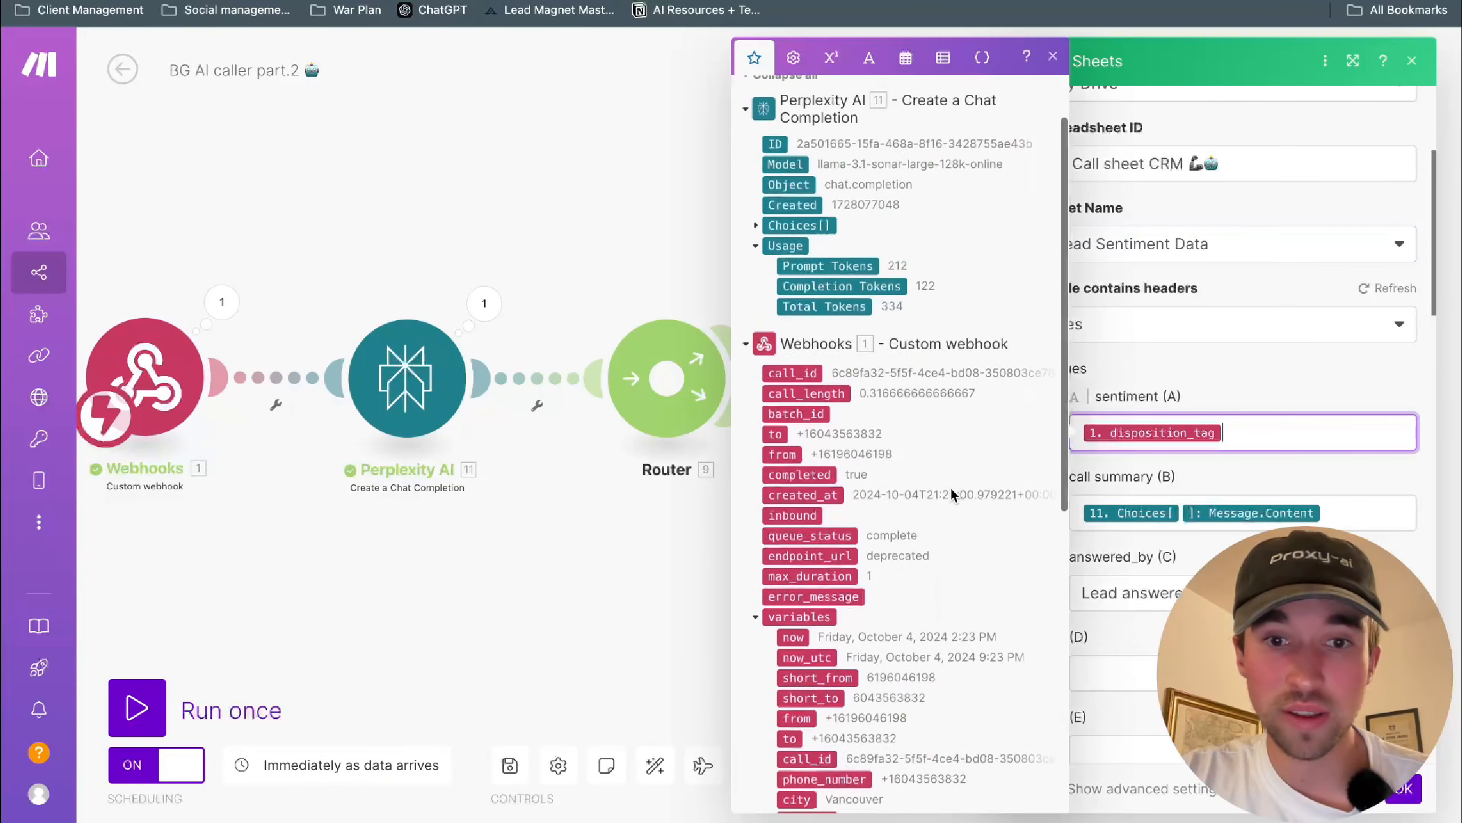
pyautogui.scroll(-3, 846, 574)
pyautogui.scroll(-10, 847, 574)
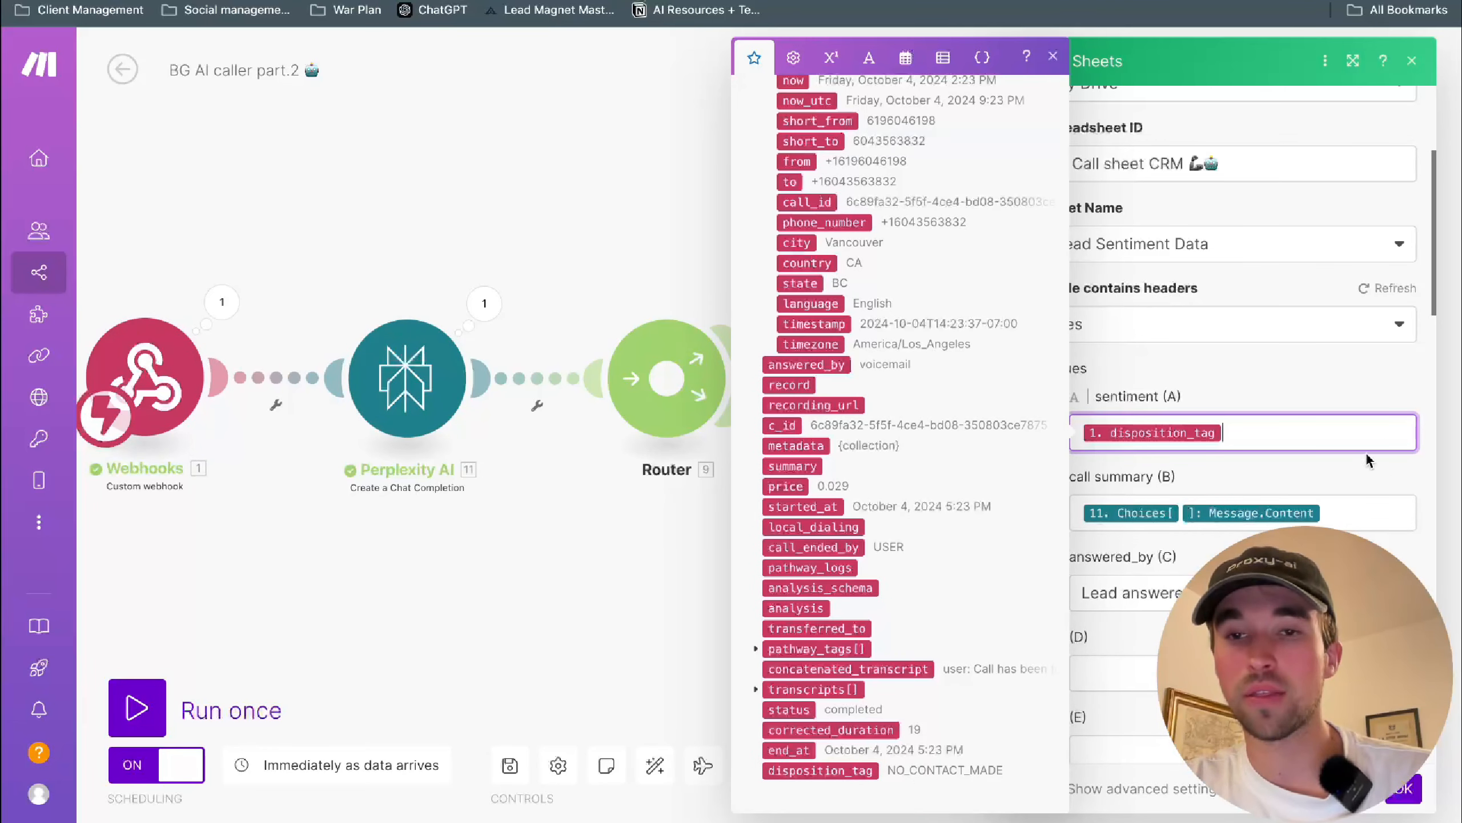
pyautogui.click(1379, 513)
pyautogui.scroll(10, 788, 521)
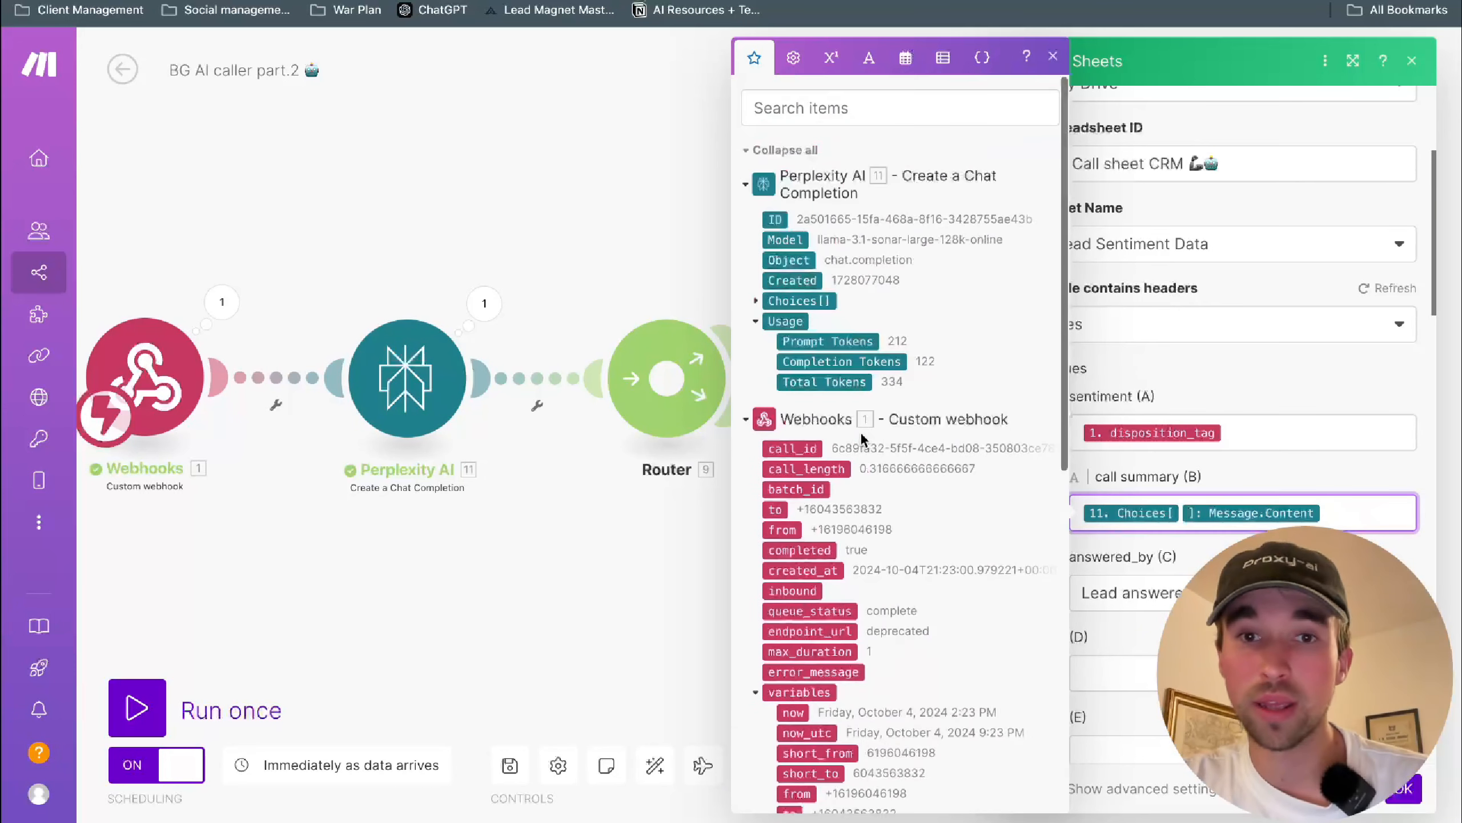
pyautogui.click(755, 300)
pyautogui.click(770, 361)
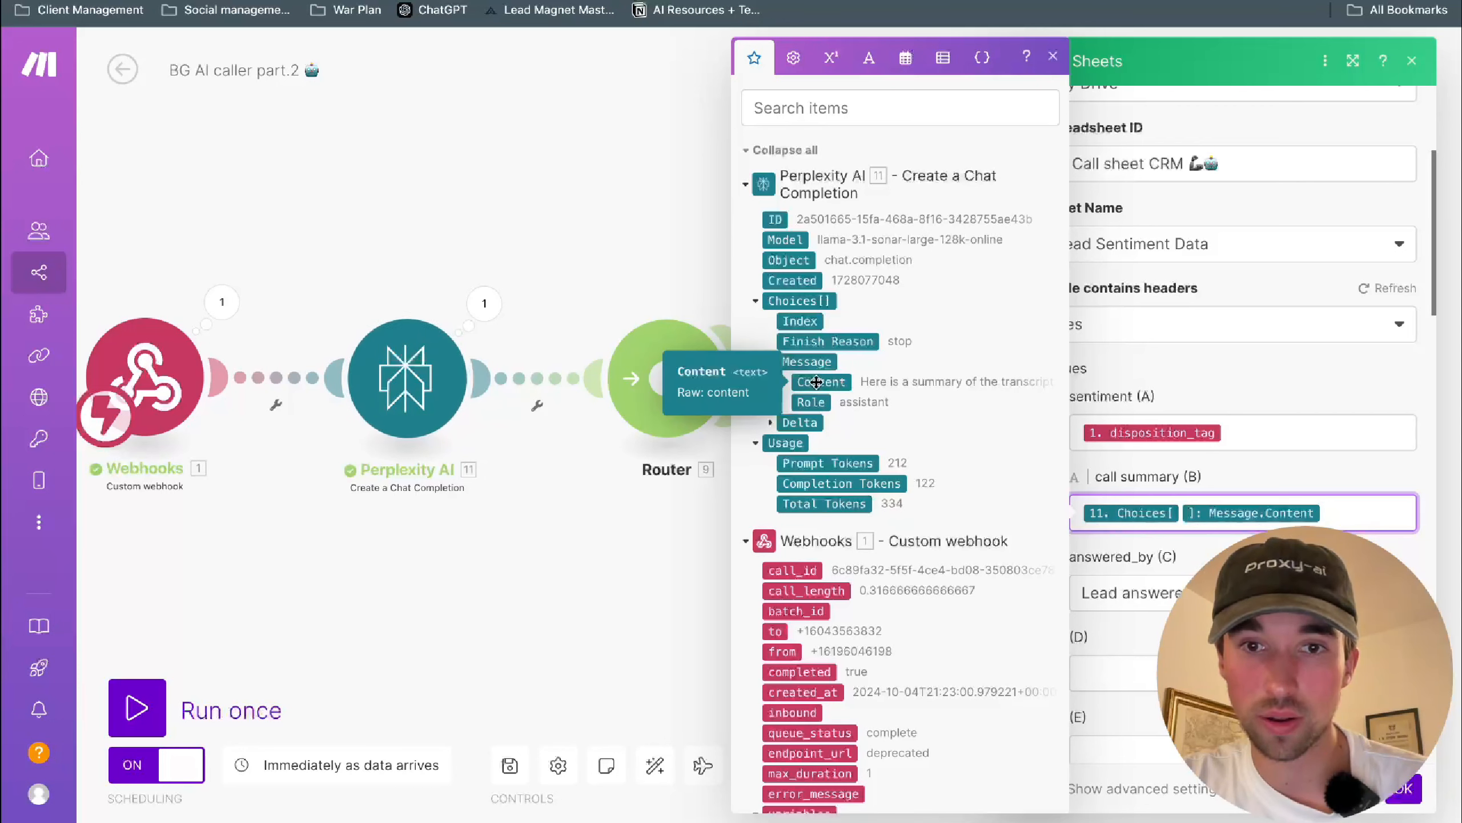
pyautogui.scroll(-1, 1178, 574)
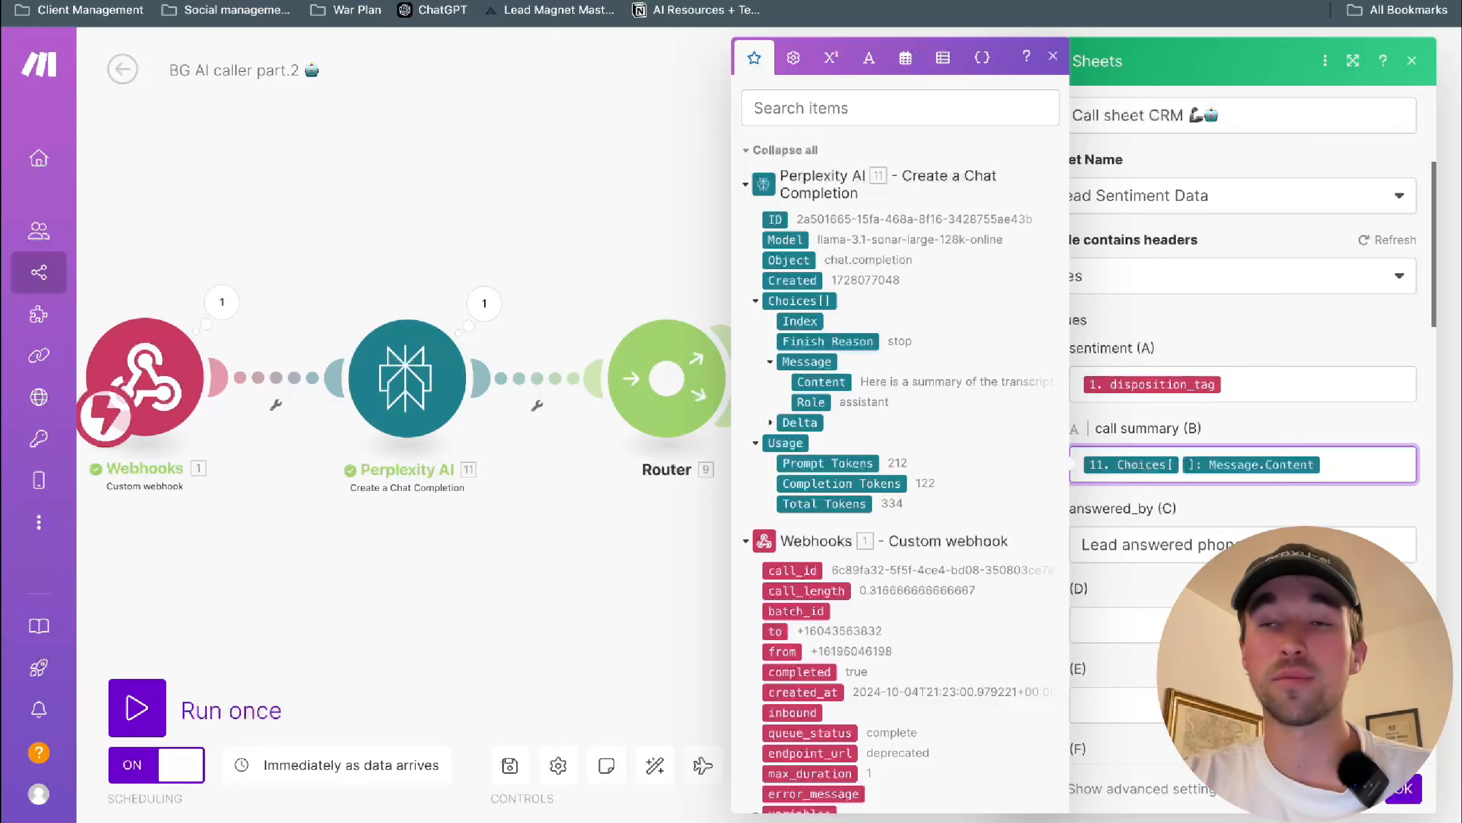
# - Examine the fixed text in the answered_by column of the "Answered phone" row and confirm the module settings
pyautogui.click(1108, 541)
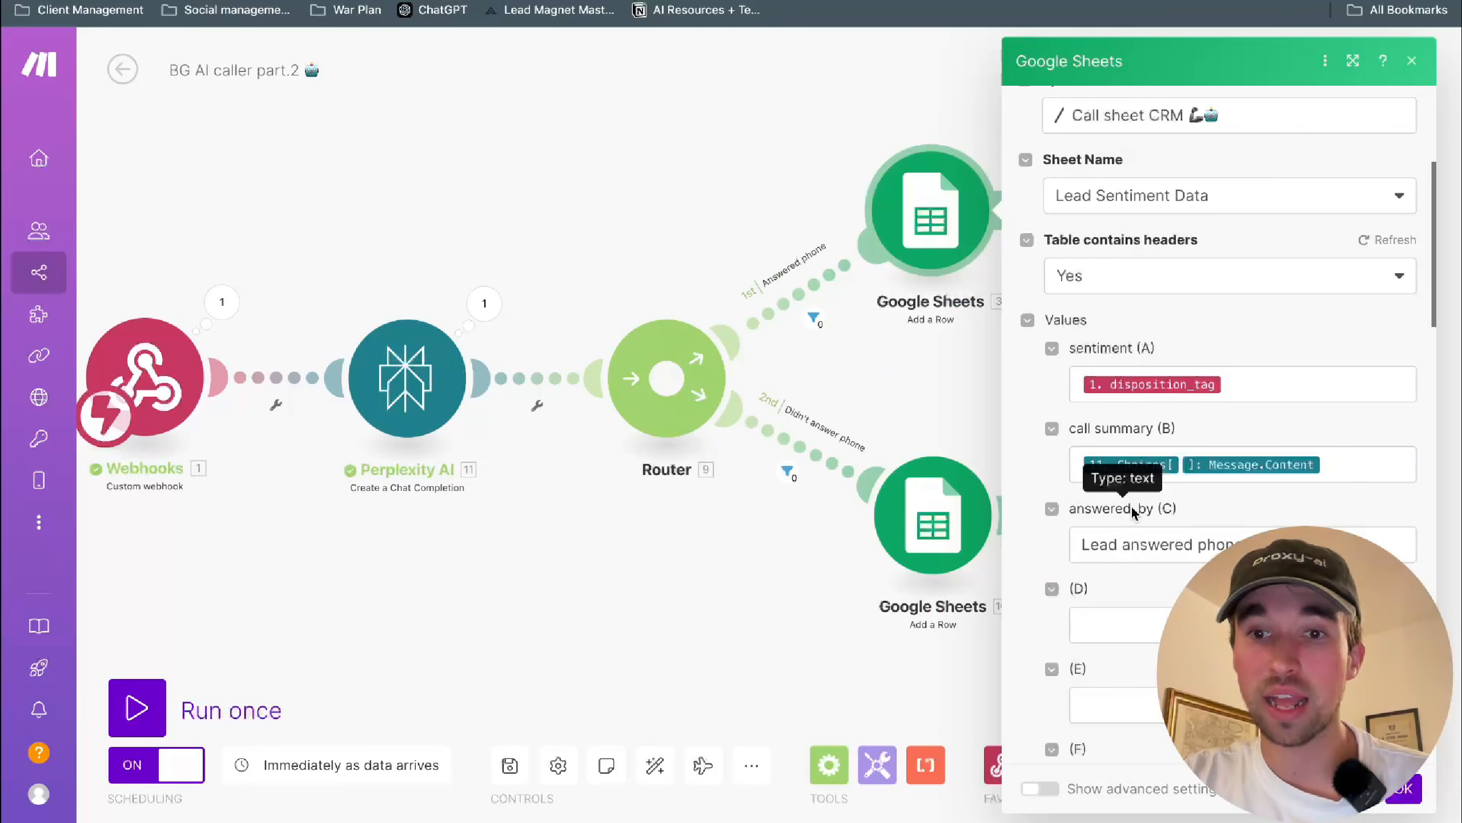
pyautogui.moveTo(1101, 544); pyautogui.dragTo(1443, 550)
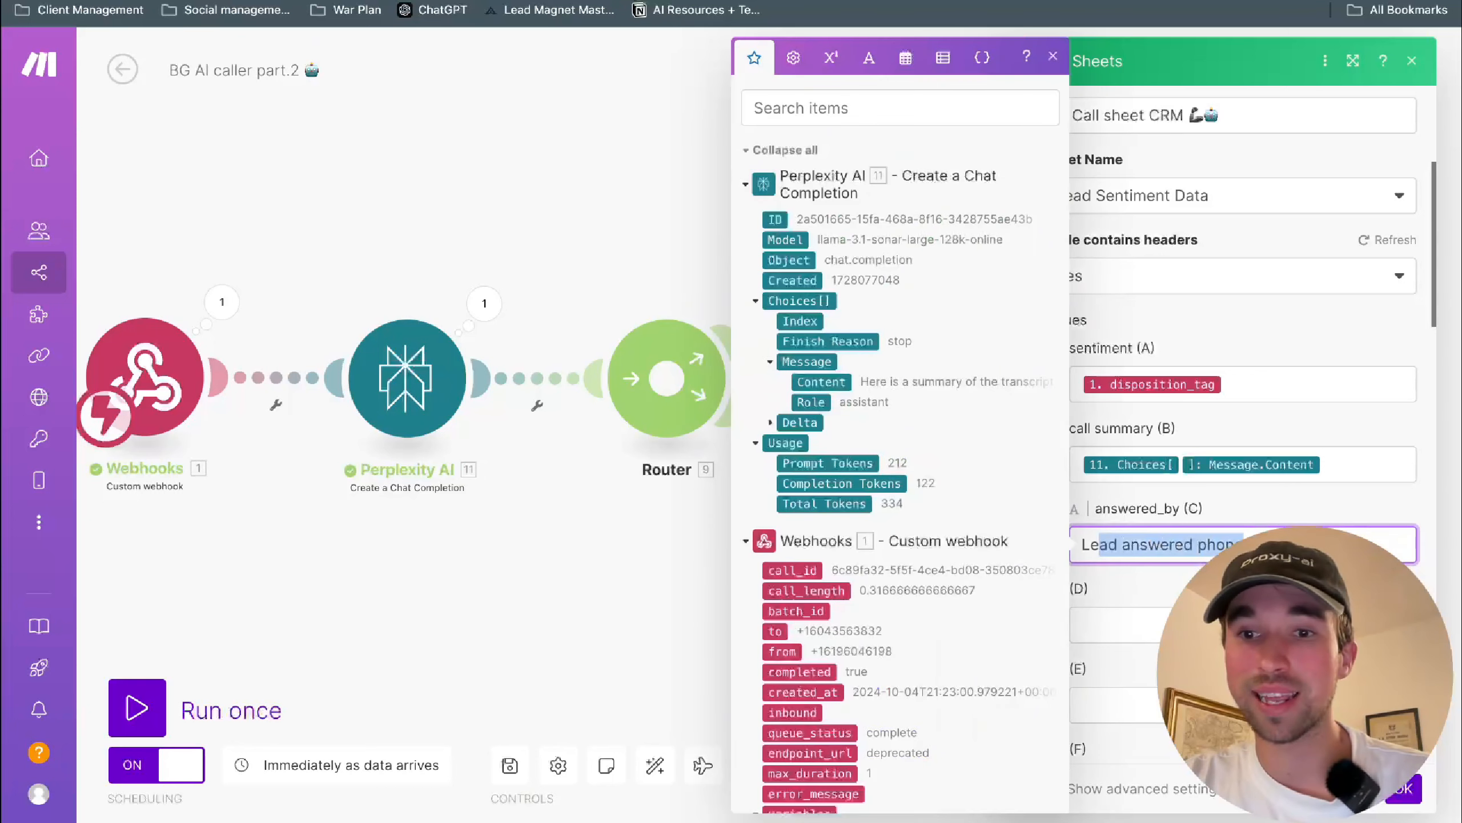
pyautogui.click(1290, 545)
pyautogui.click(1267, 508)
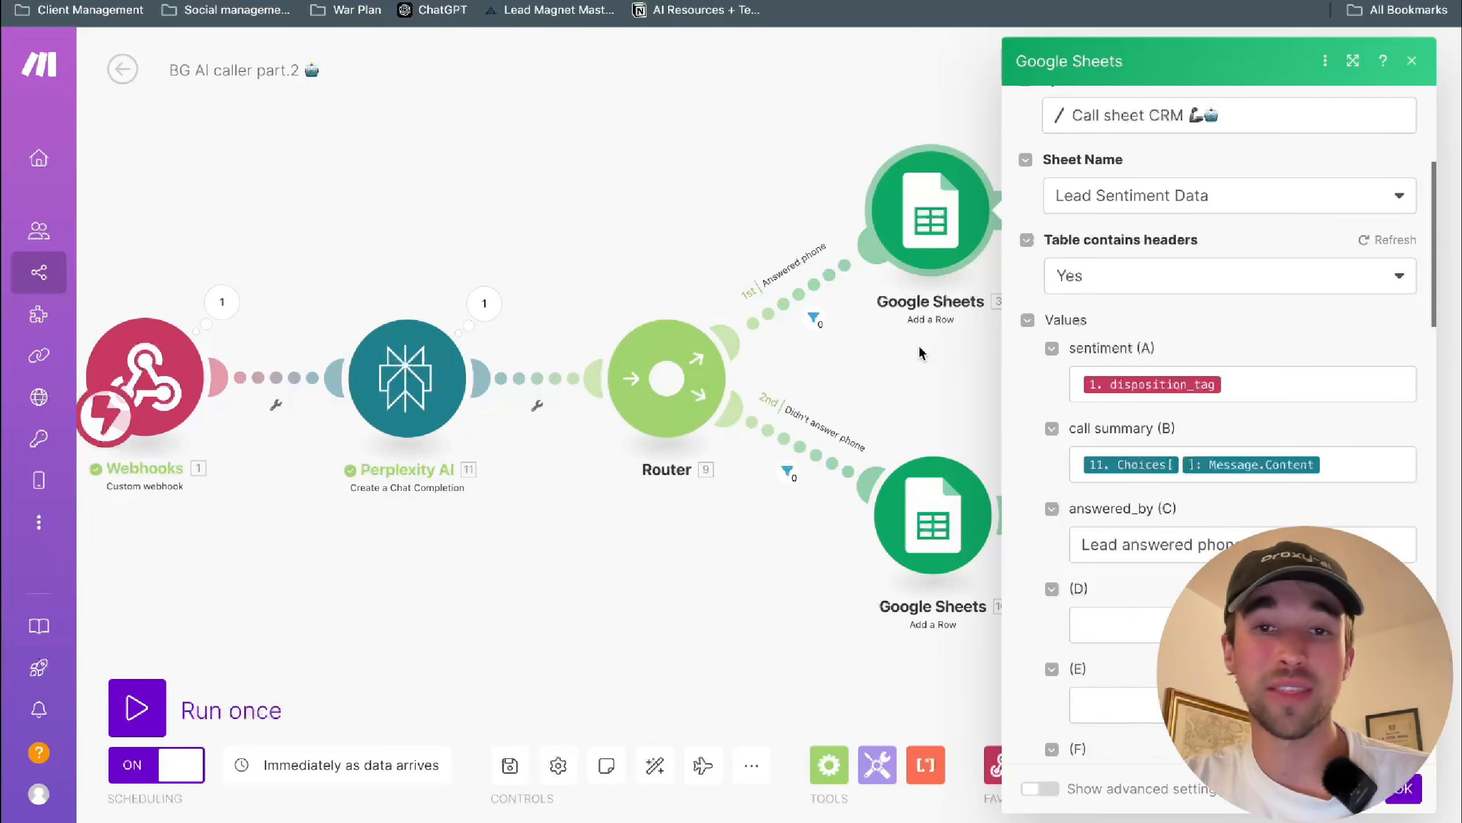
pyautogui.click(1405, 789)
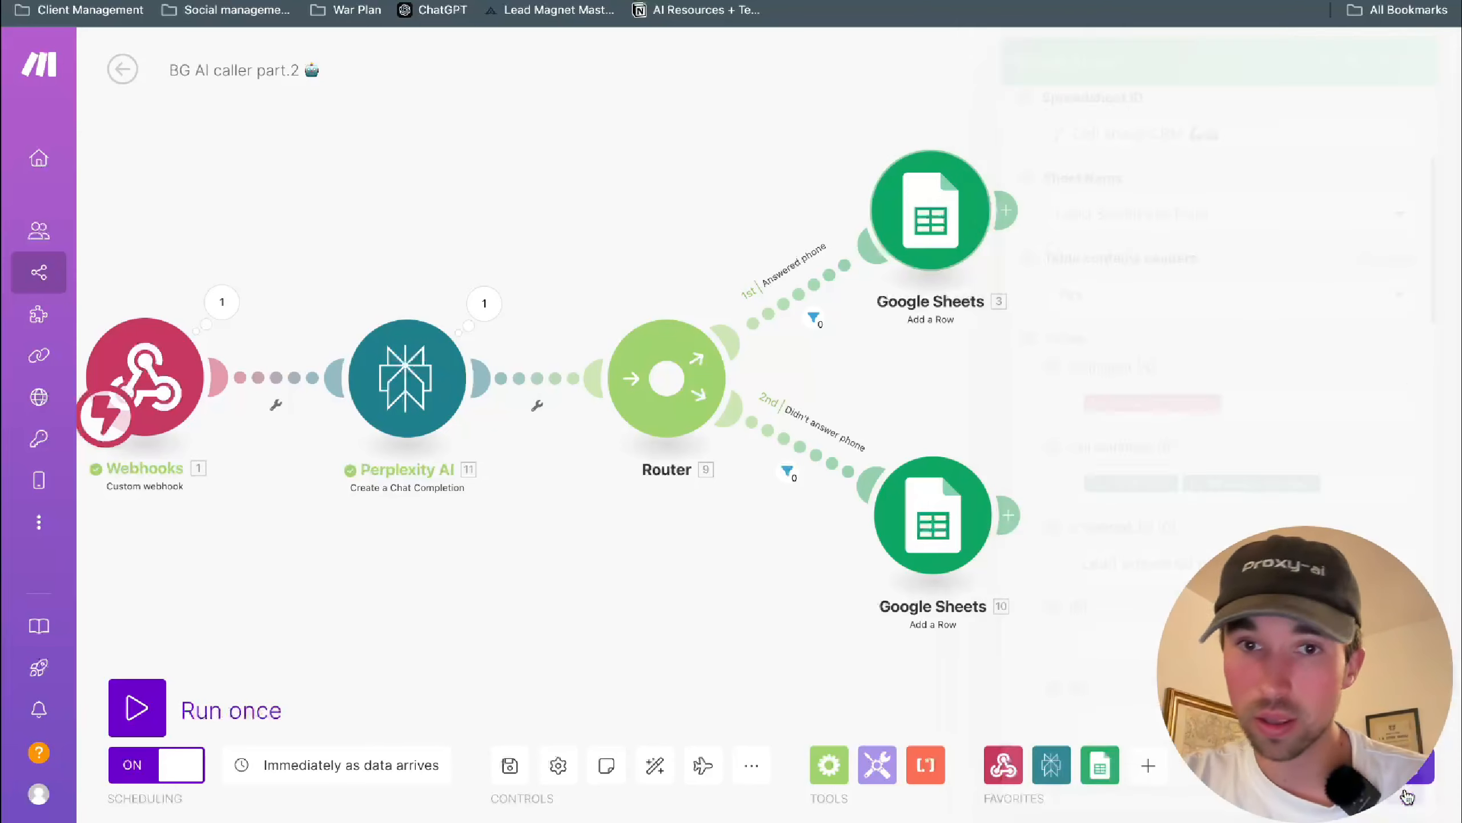
# - Reopen the "Answered phone" Google Sheets module, locate disposition_tag among the webhook variables for sentiment, and close the settings
pyautogui.click(939, 230)
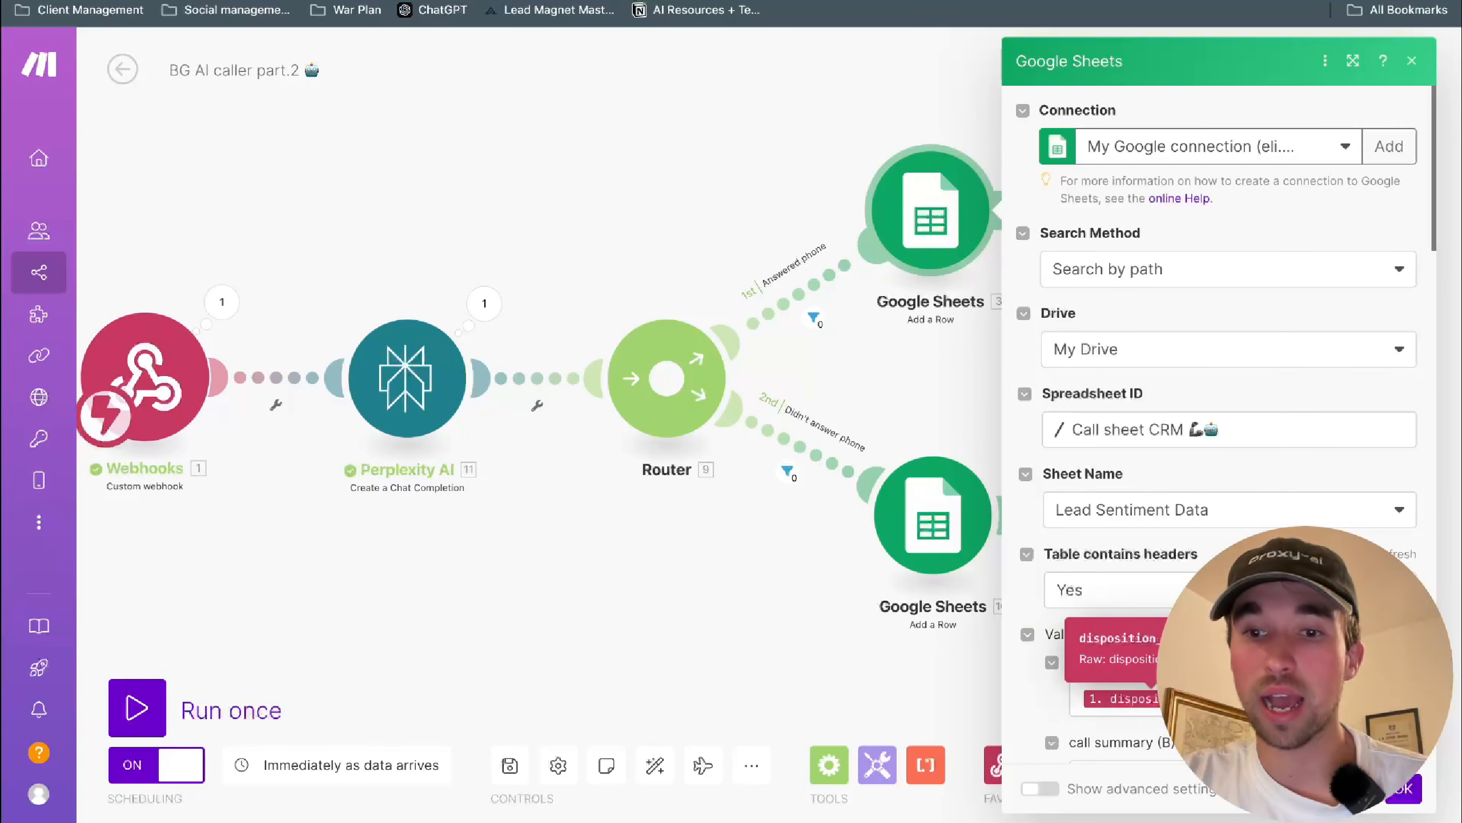
pyautogui.click(1198, 699)
pyautogui.scroll(-10, 848, 504)
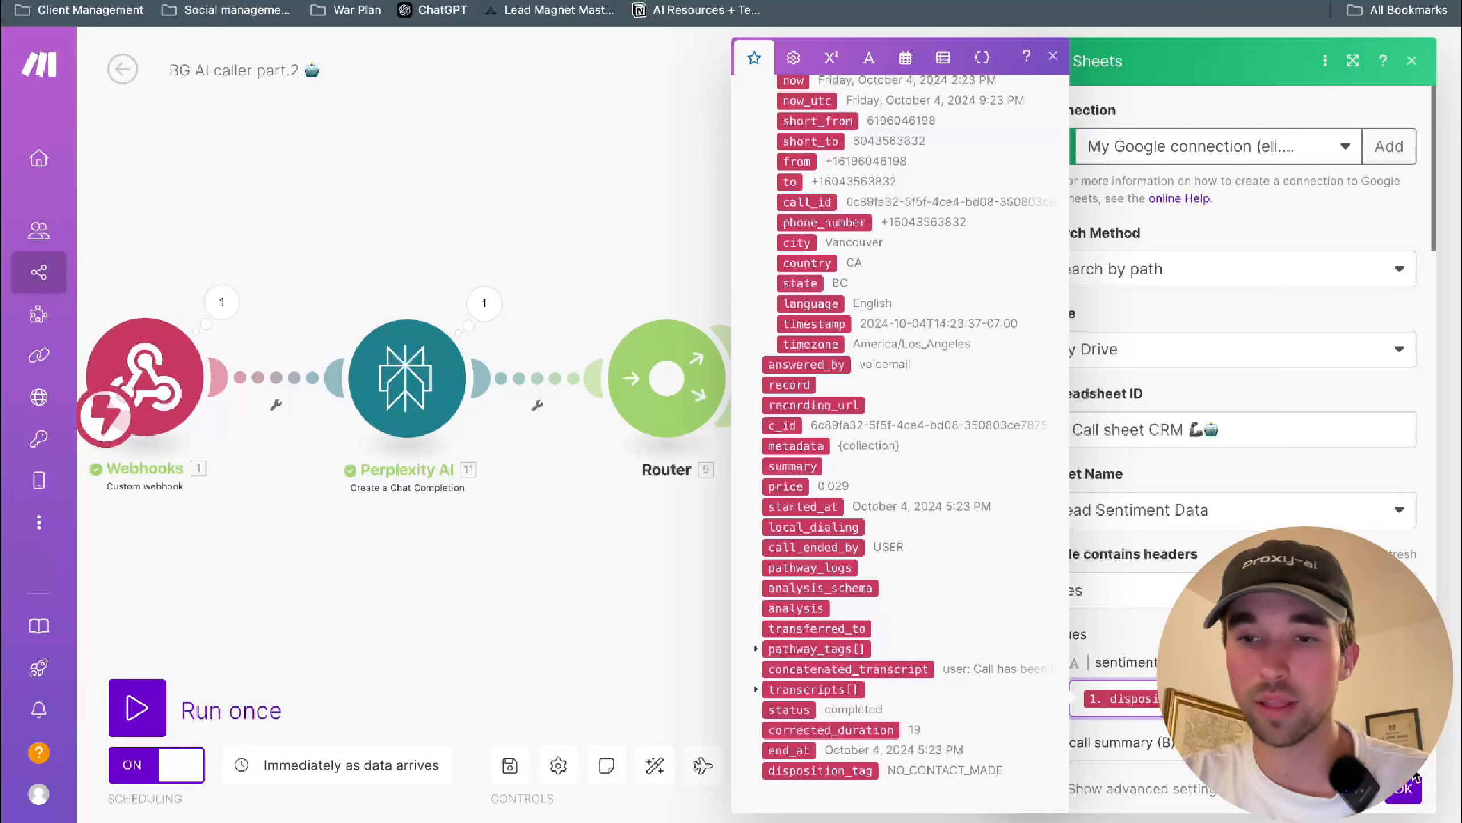
pyautogui.click(1405, 787)
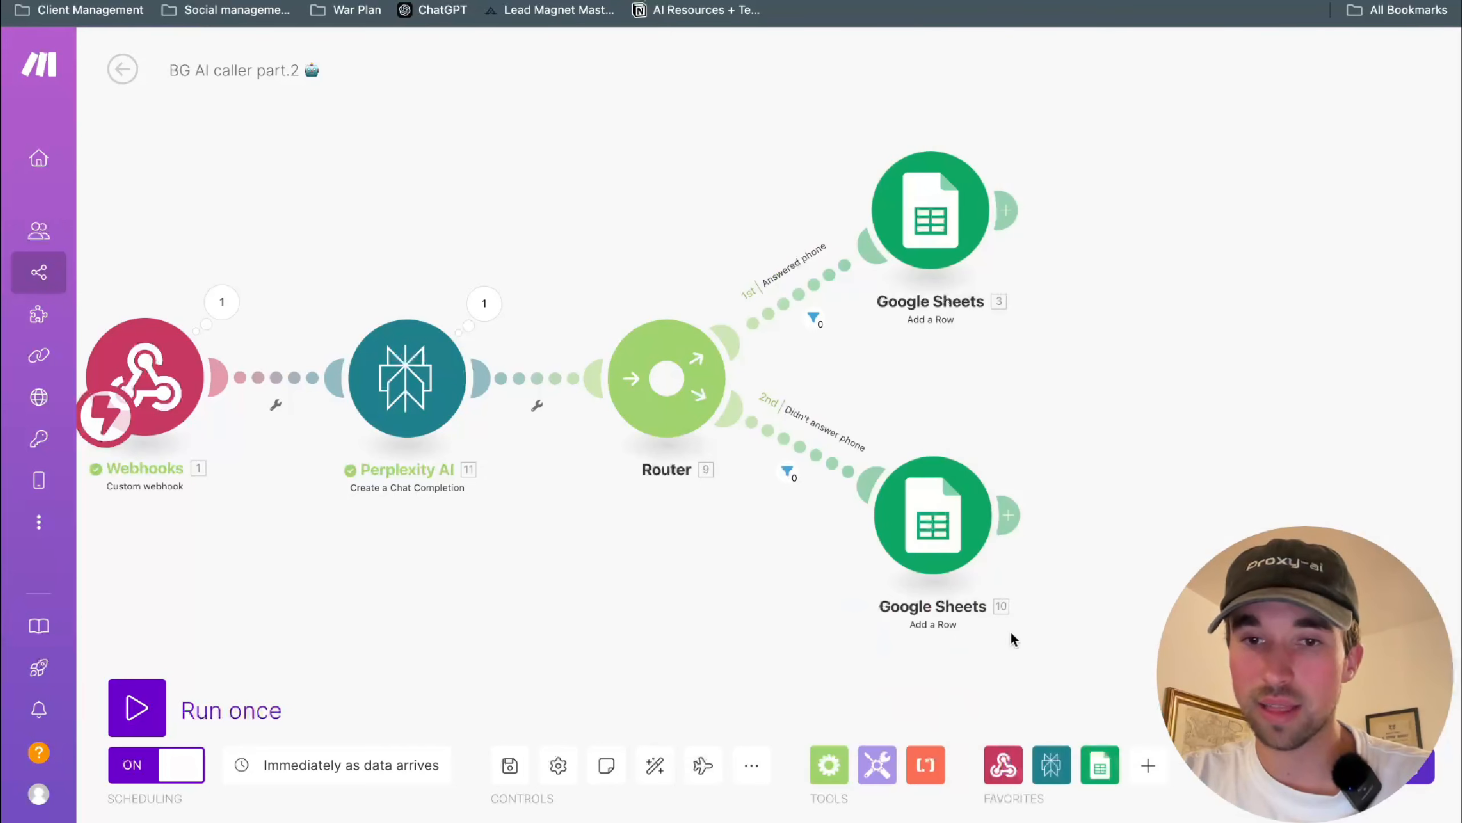
# - Examine the fixed answered_by text in the "Didn't answer phone" Google Sheets module and confirm its settings
pyautogui.click(949, 524)
pyautogui.scroll(-5, 1227, 403)
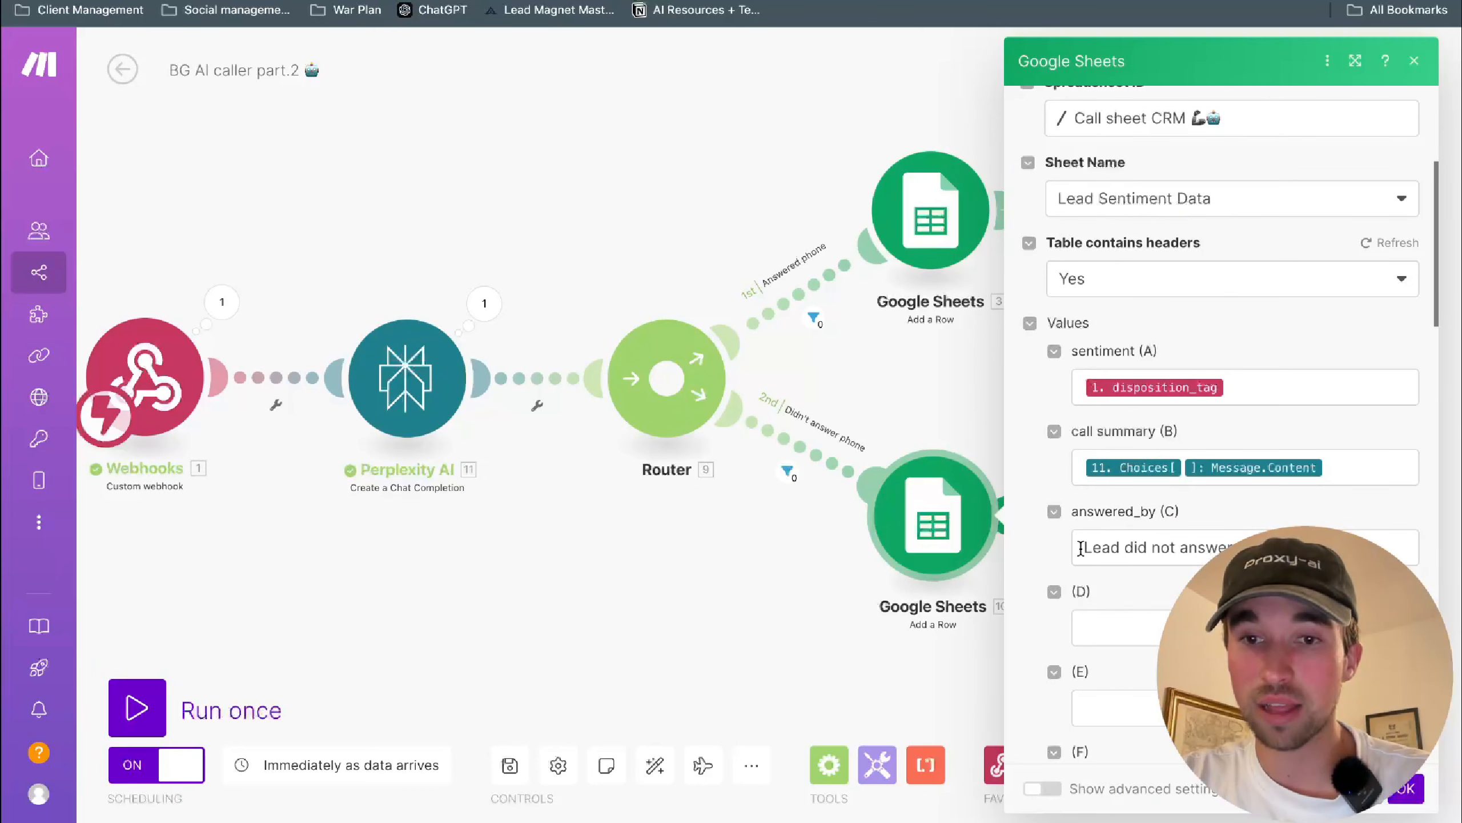
pyautogui.moveTo(1081, 547); pyautogui.dragTo(1261, 549)
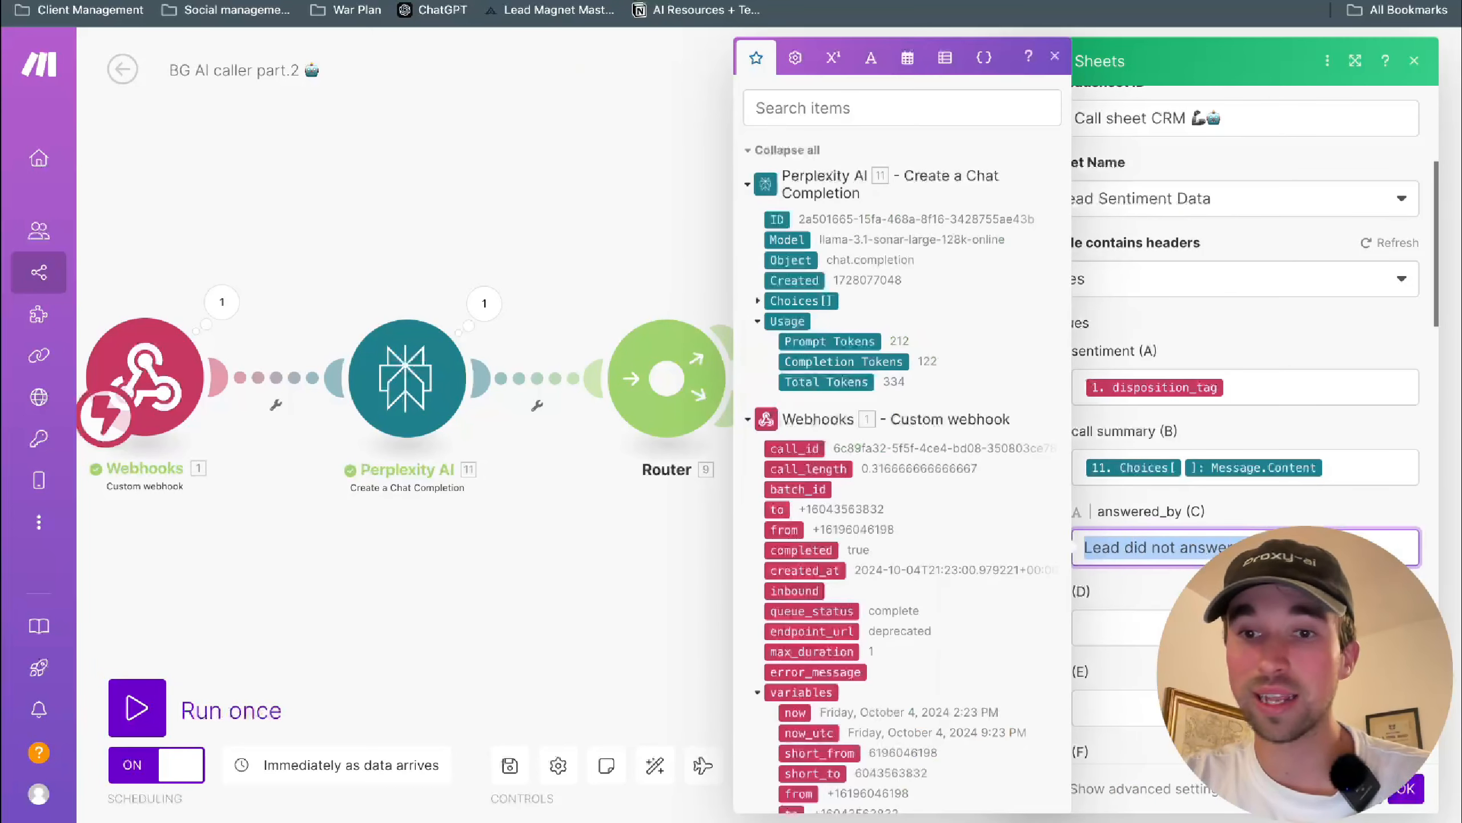
pyautogui.click(1413, 798)
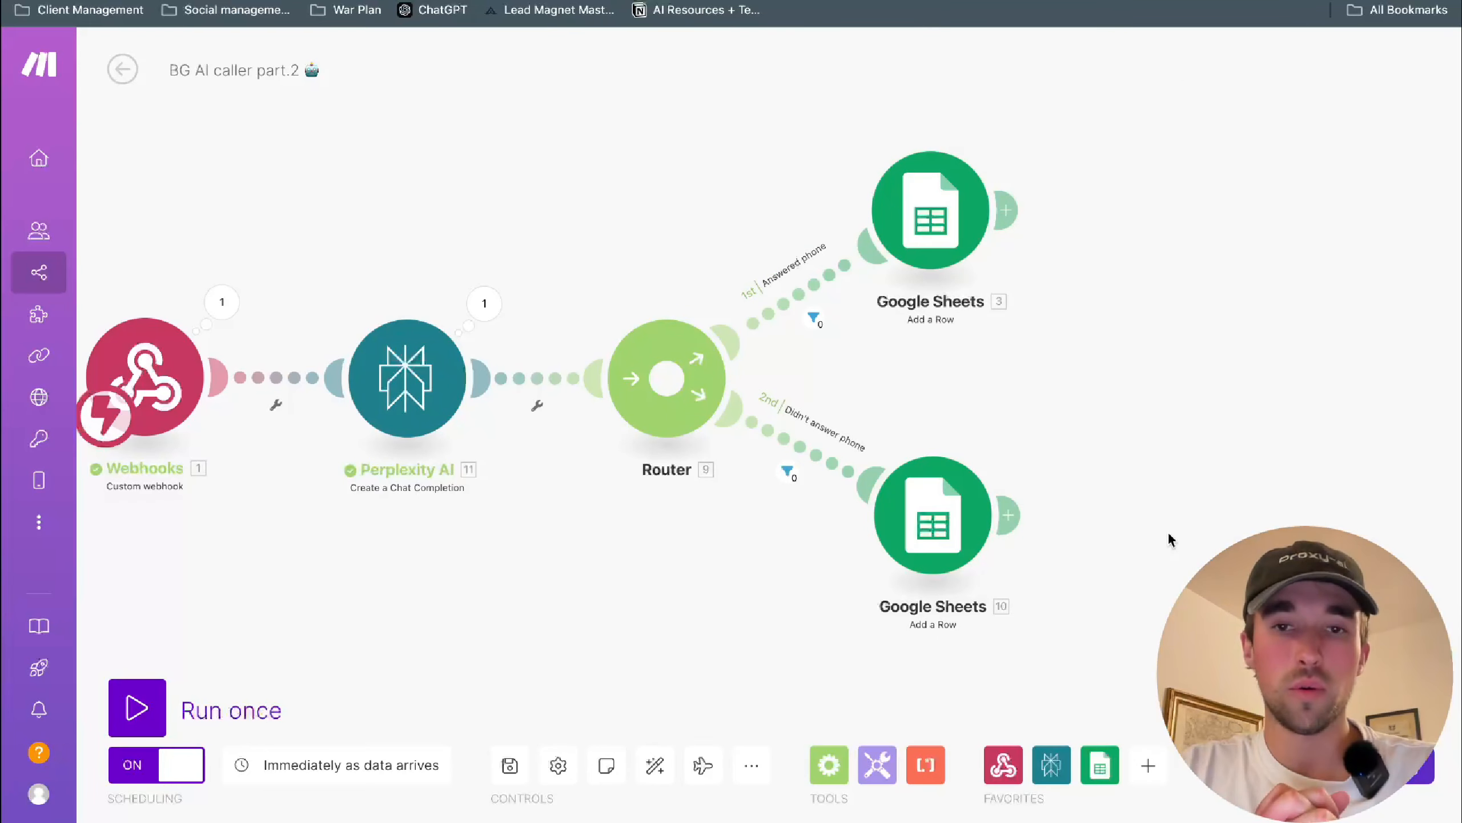
pyautogui.moveTo(1170, 534); pyautogui.dragTo(1192, 535)
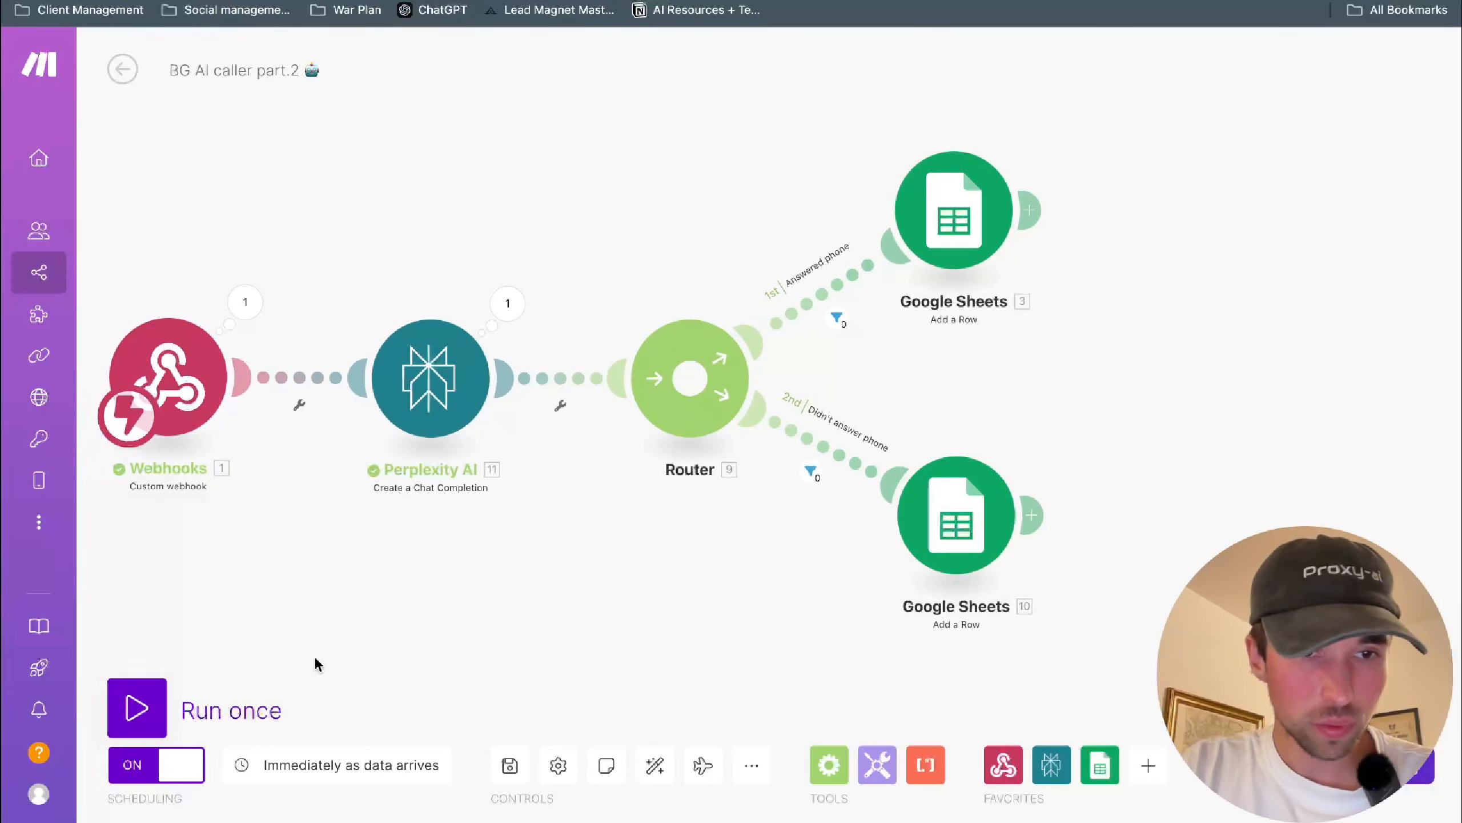
pyautogui.moveTo(315, 659); pyautogui.dragTo(367, 639)
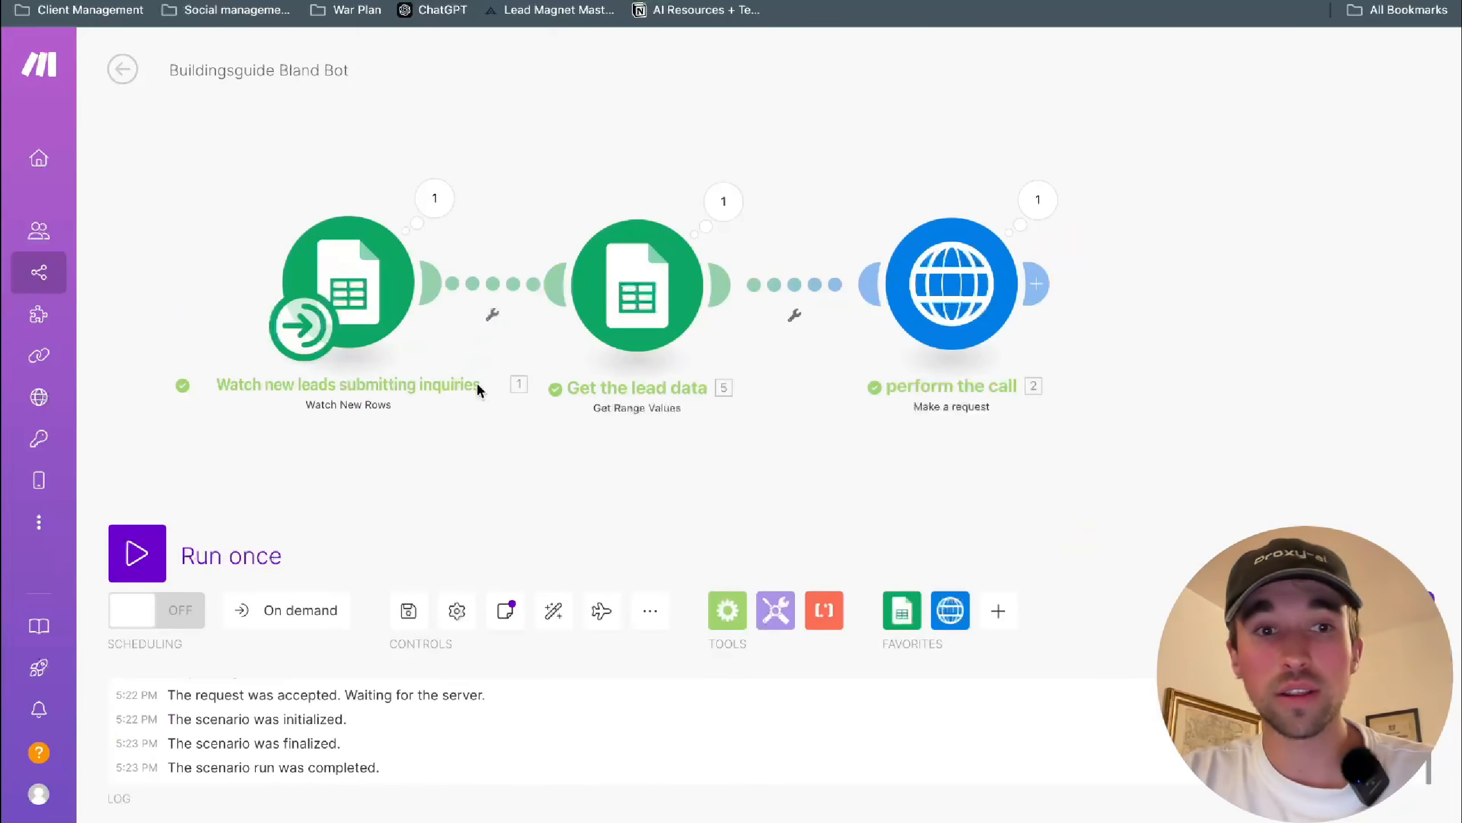
# - Set the "Watch new leads submitting inquiries" trigger of the Buildingsguide Bland Bot scenario to start from all rows and run it once
pyautogui.rightClick(401, 314)
pyautogui.click(473, 398)
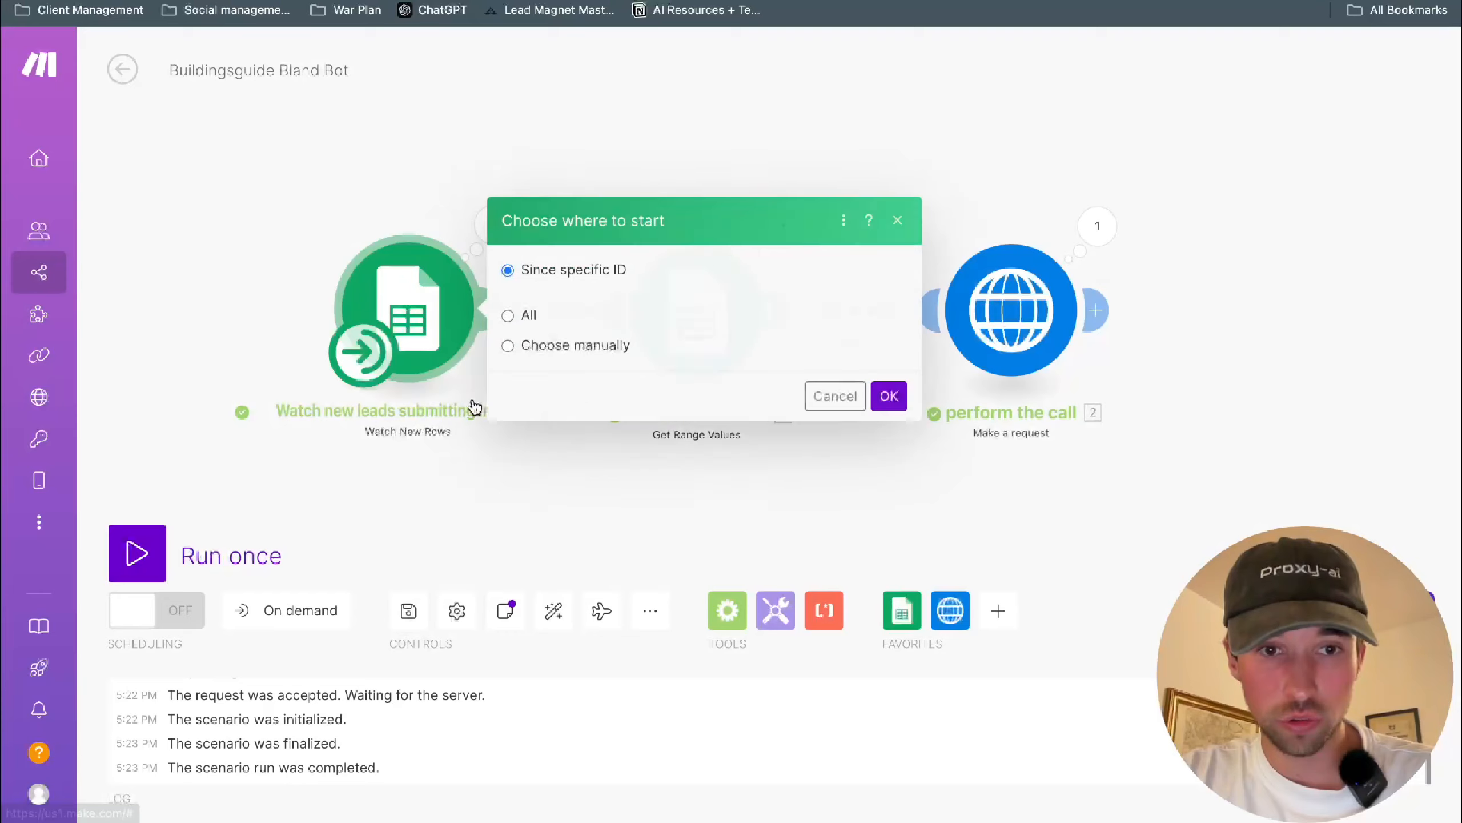
pyautogui.click(502, 346)
pyautogui.click(888, 344)
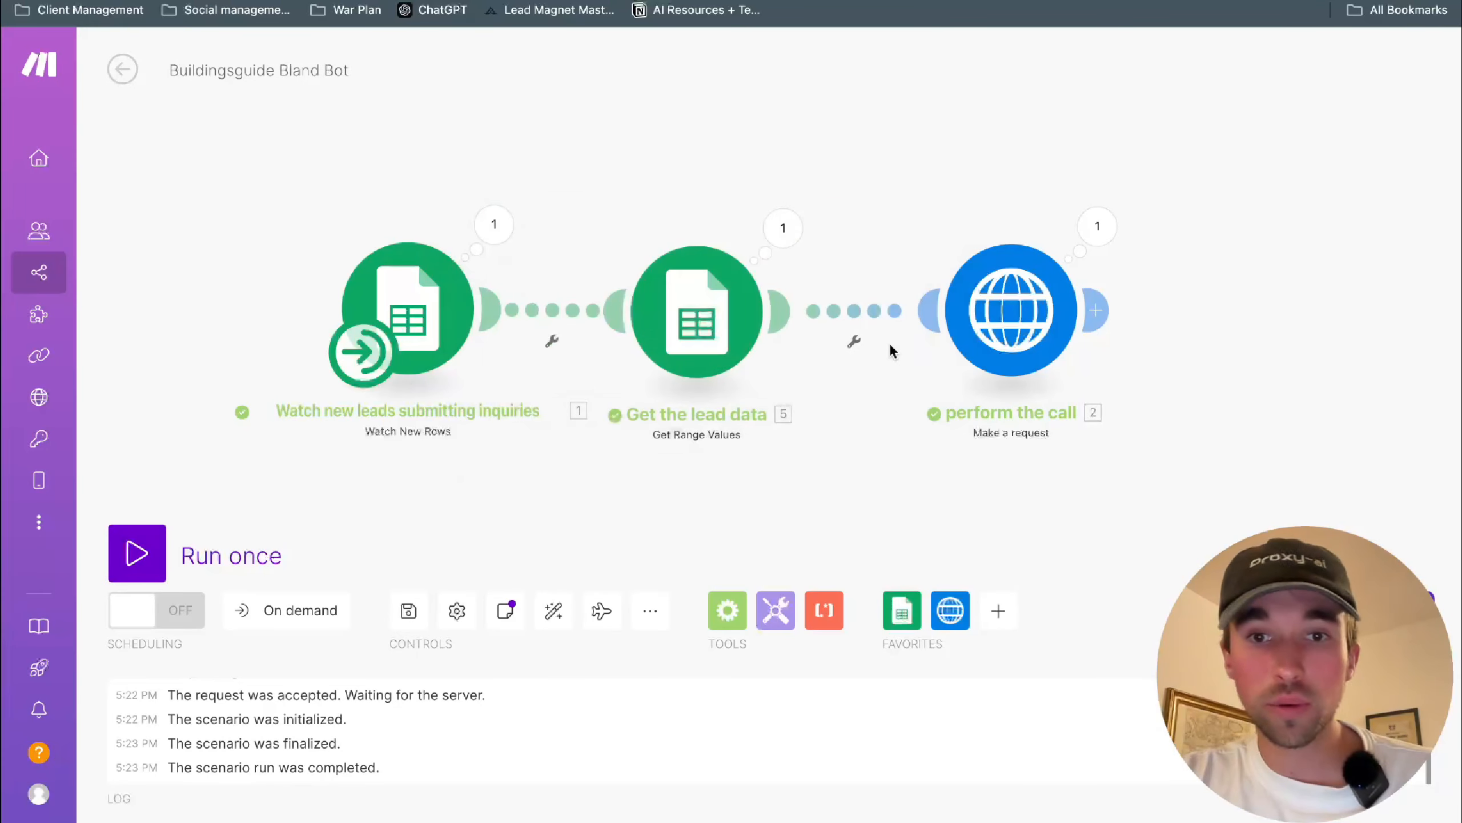
pyautogui.click(135, 556)
pyautogui.scroll(3, 438, 161)
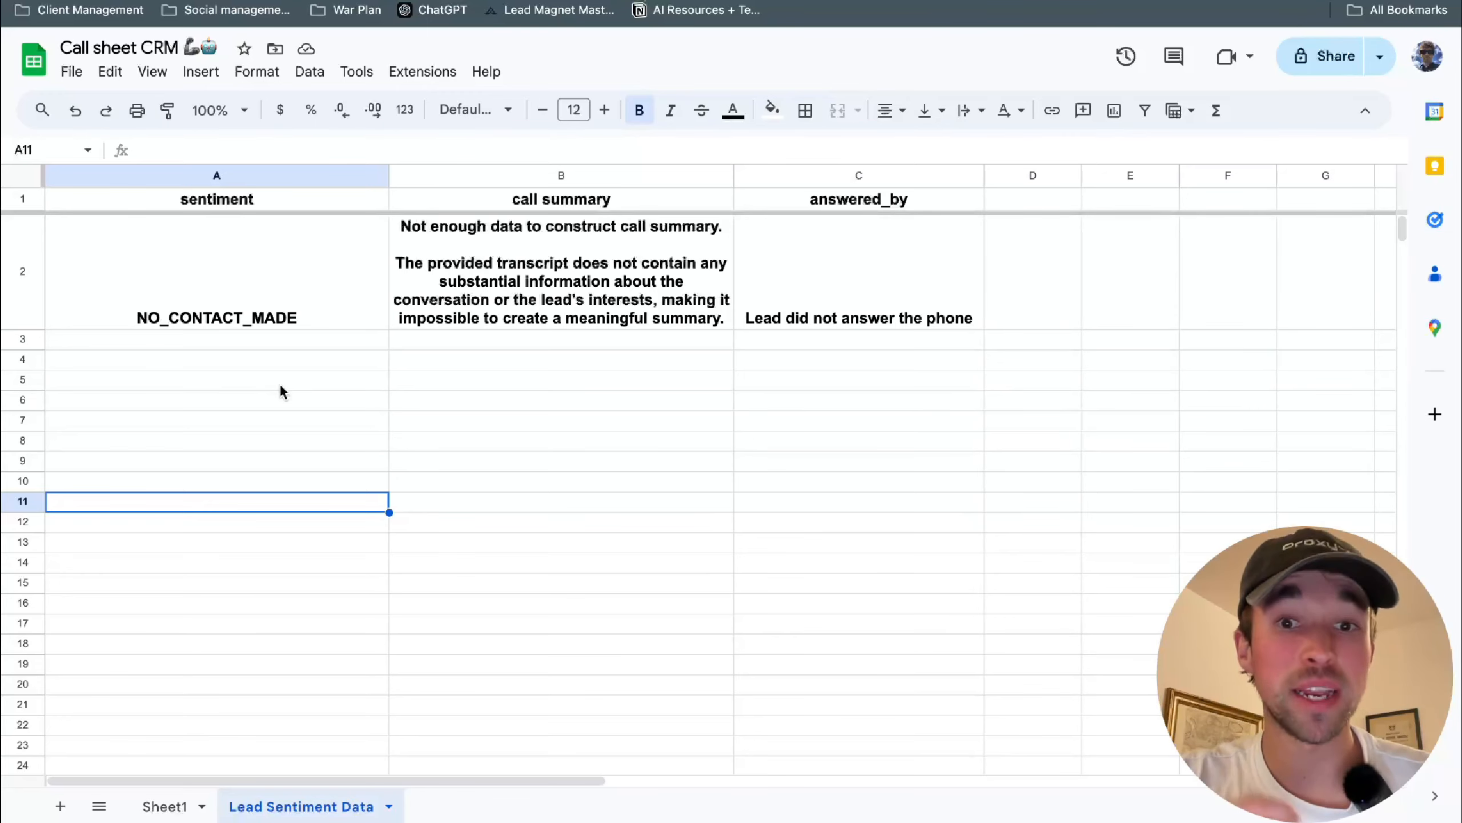
# - In the Call sheet CRM's Lead Sentiment Data sheet, examine the sentiment, call summary and answered_by entries of row 2
pyautogui.click(229, 295)
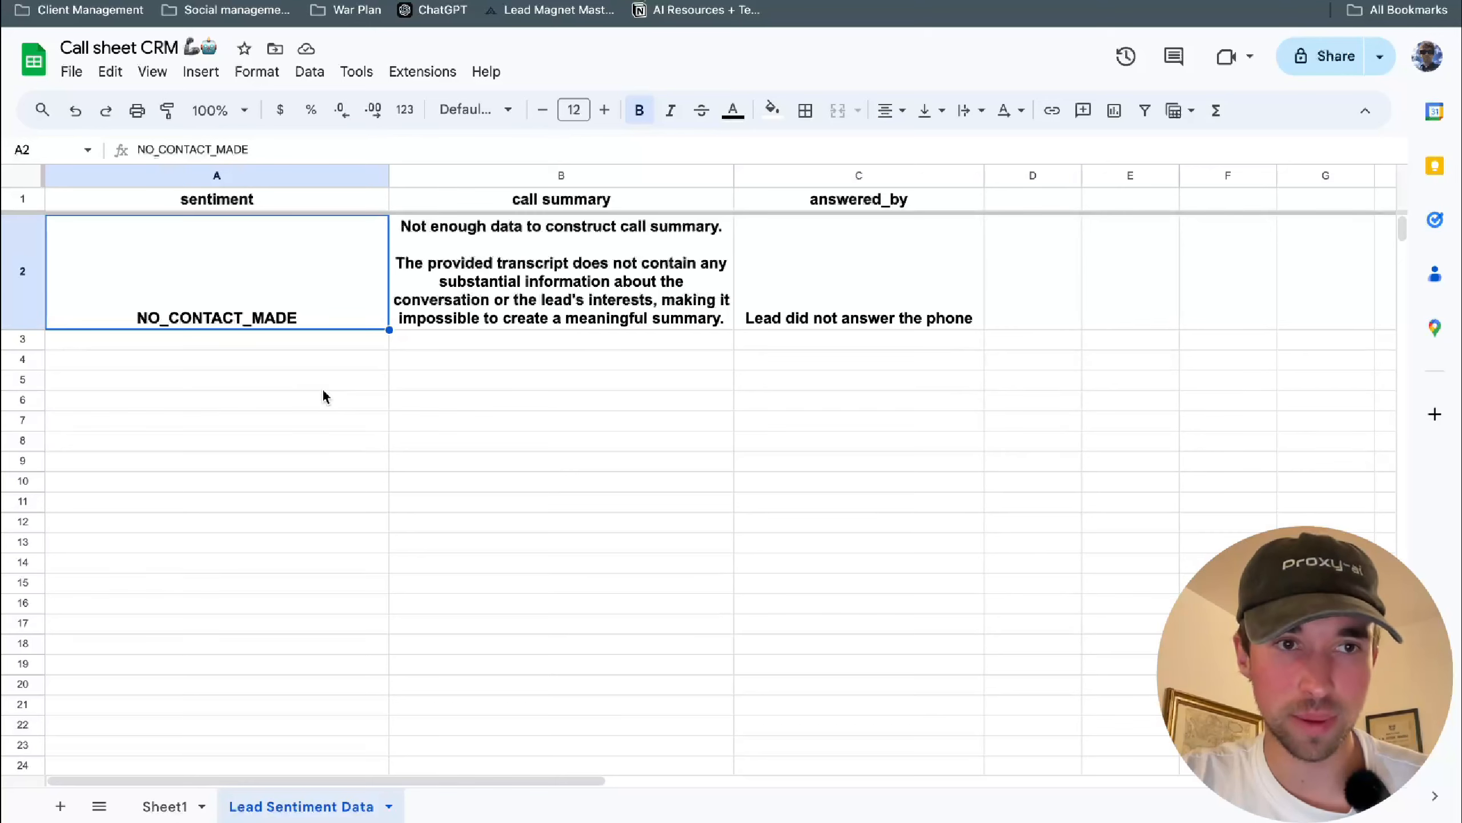
pyautogui.click(501, 308)
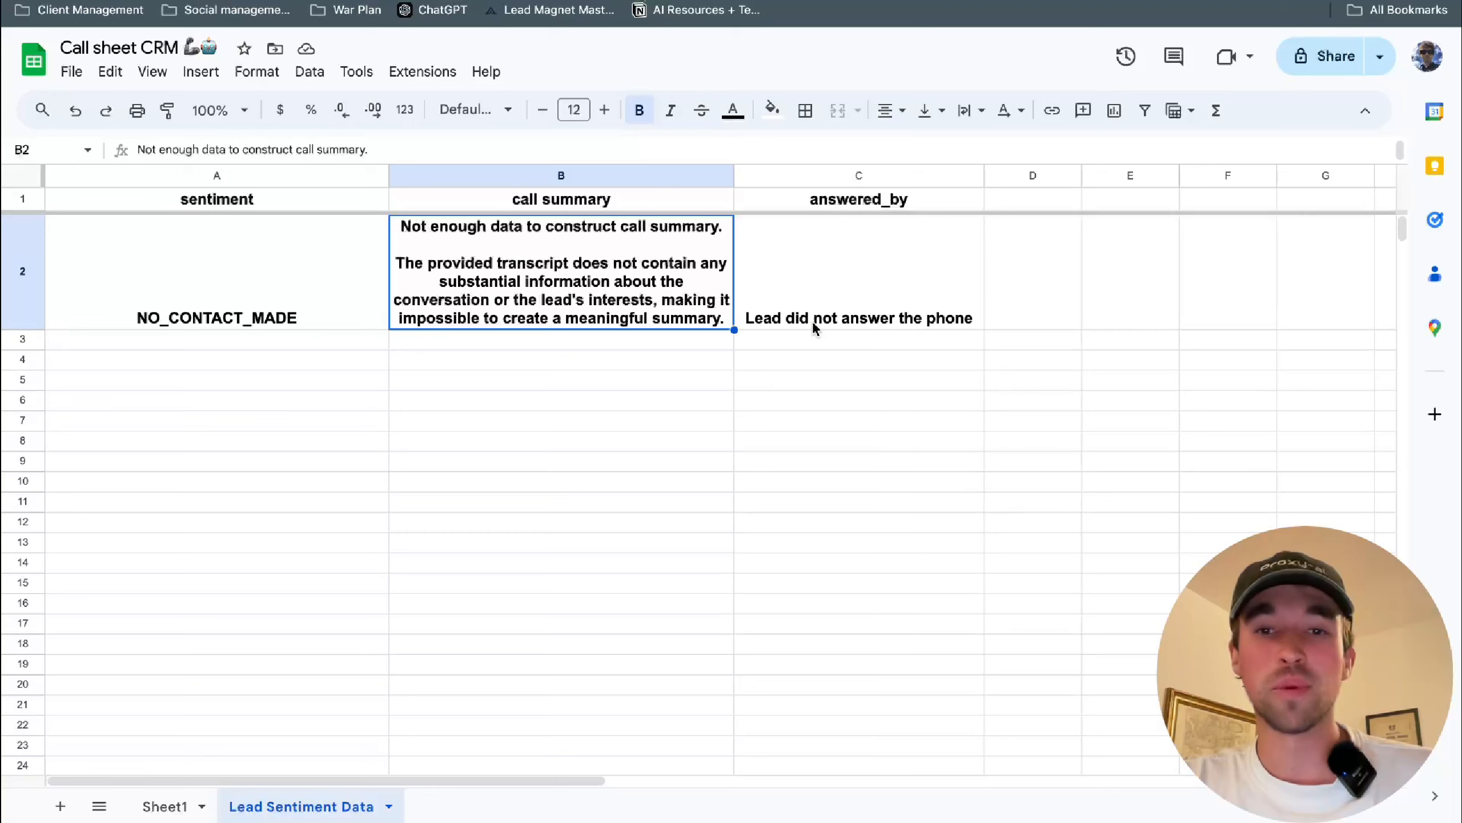
pyautogui.click(823, 304)
pyautogui.click(724, 397)
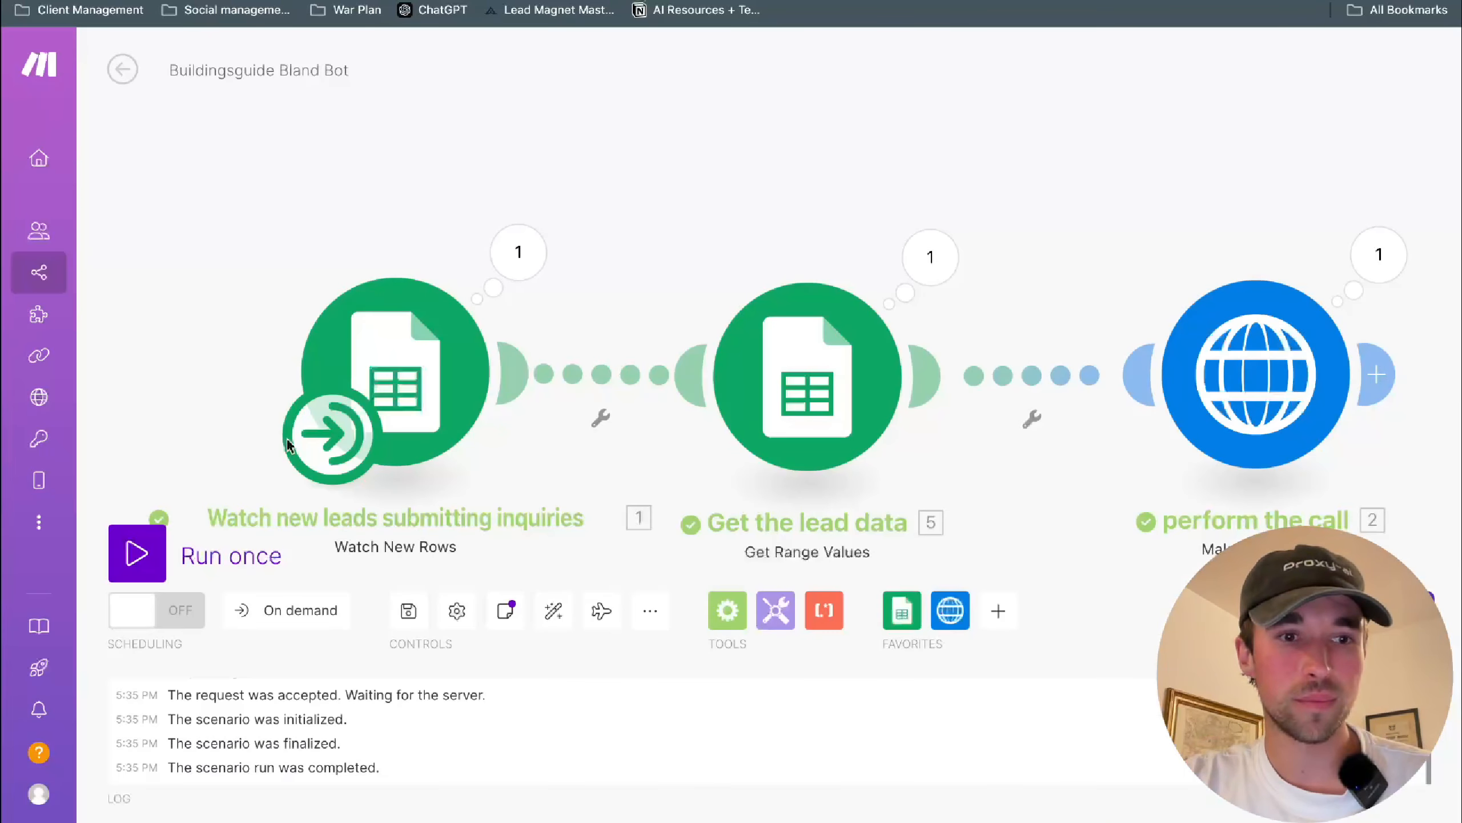
# - Return to the Buildingsguide Bland Bot scenario, reset its lead trigger to start from all rows and run it for a second test call
pyautogui.rightClick(397, 386)
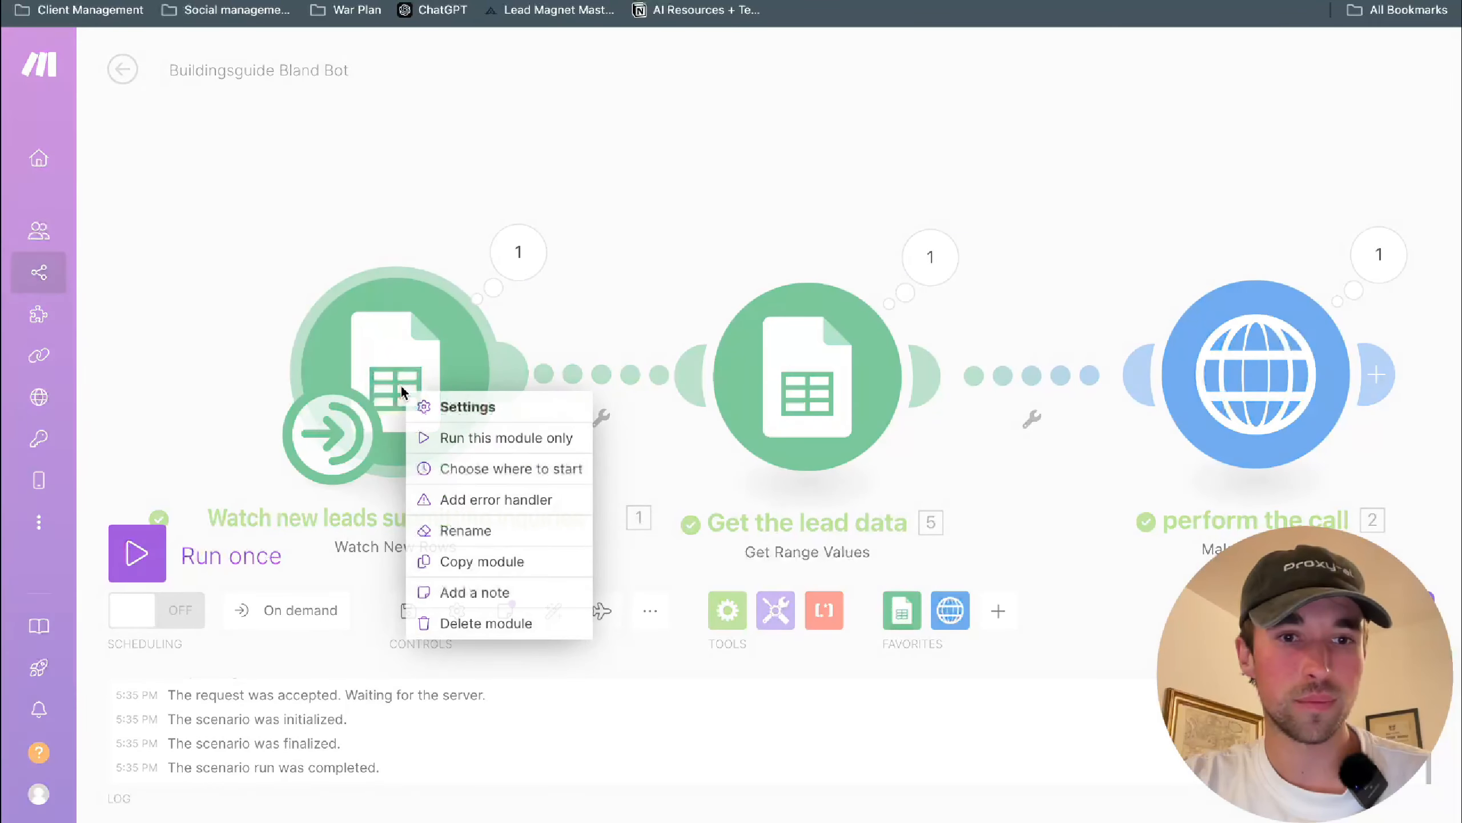
pyautogui.click(461, 469)
pyautogui.click(531, 418)
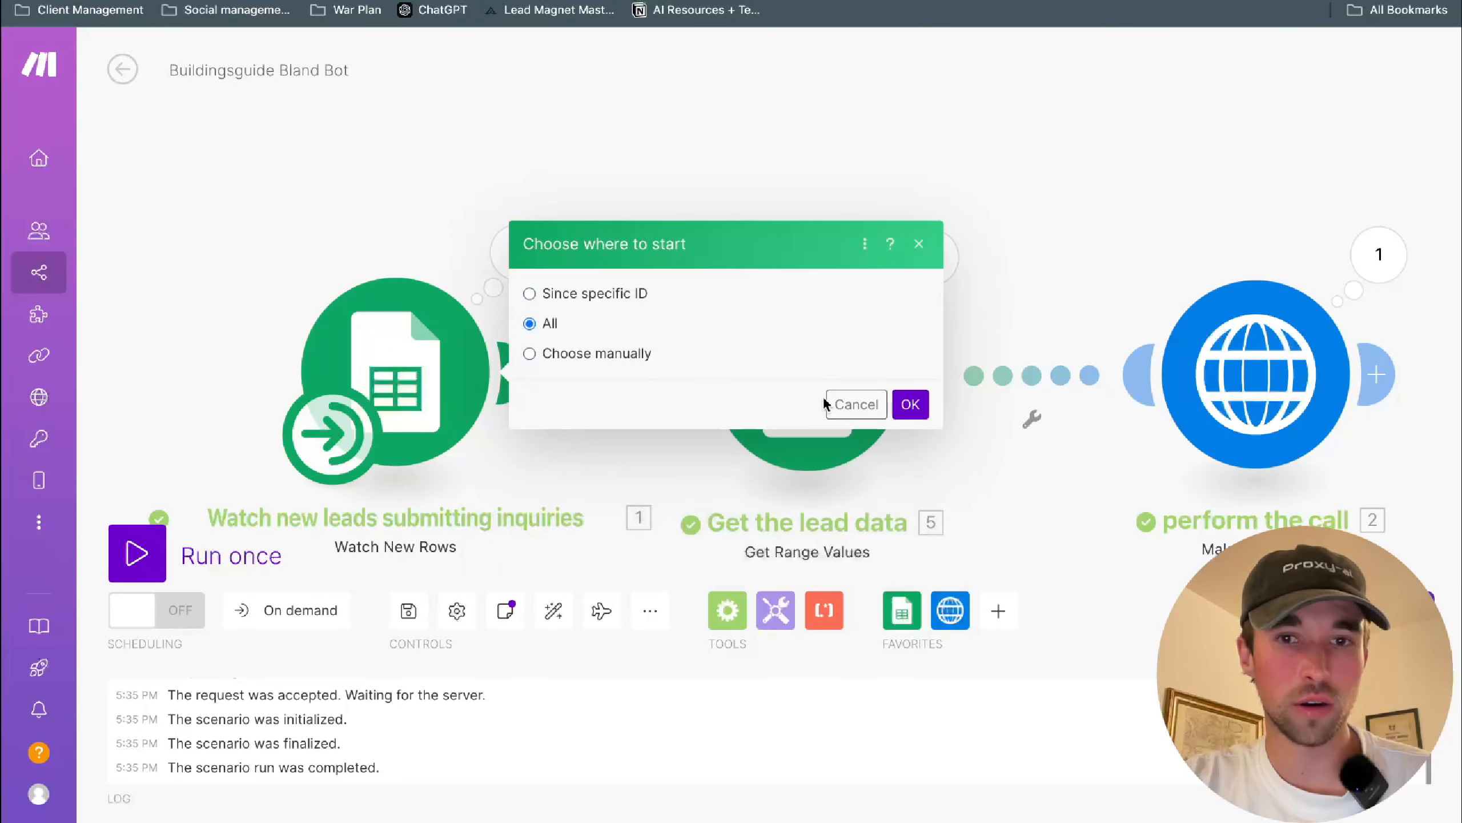
pyautogui.click(908, 404)
pyautogui.click(136, 554)
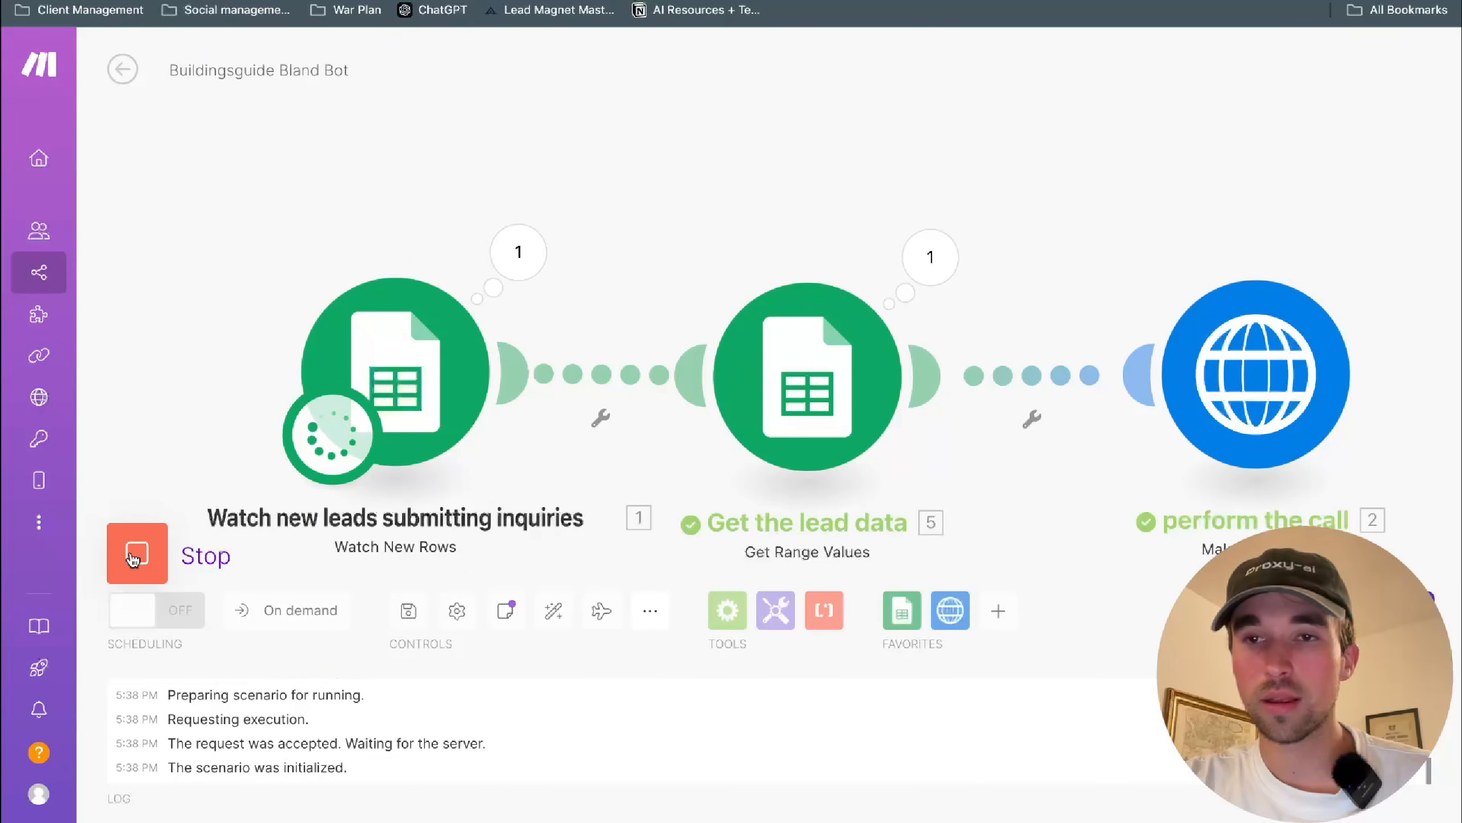
pyautogui.moveTo(756, 195); pyautogui.dragTo(630, 183)
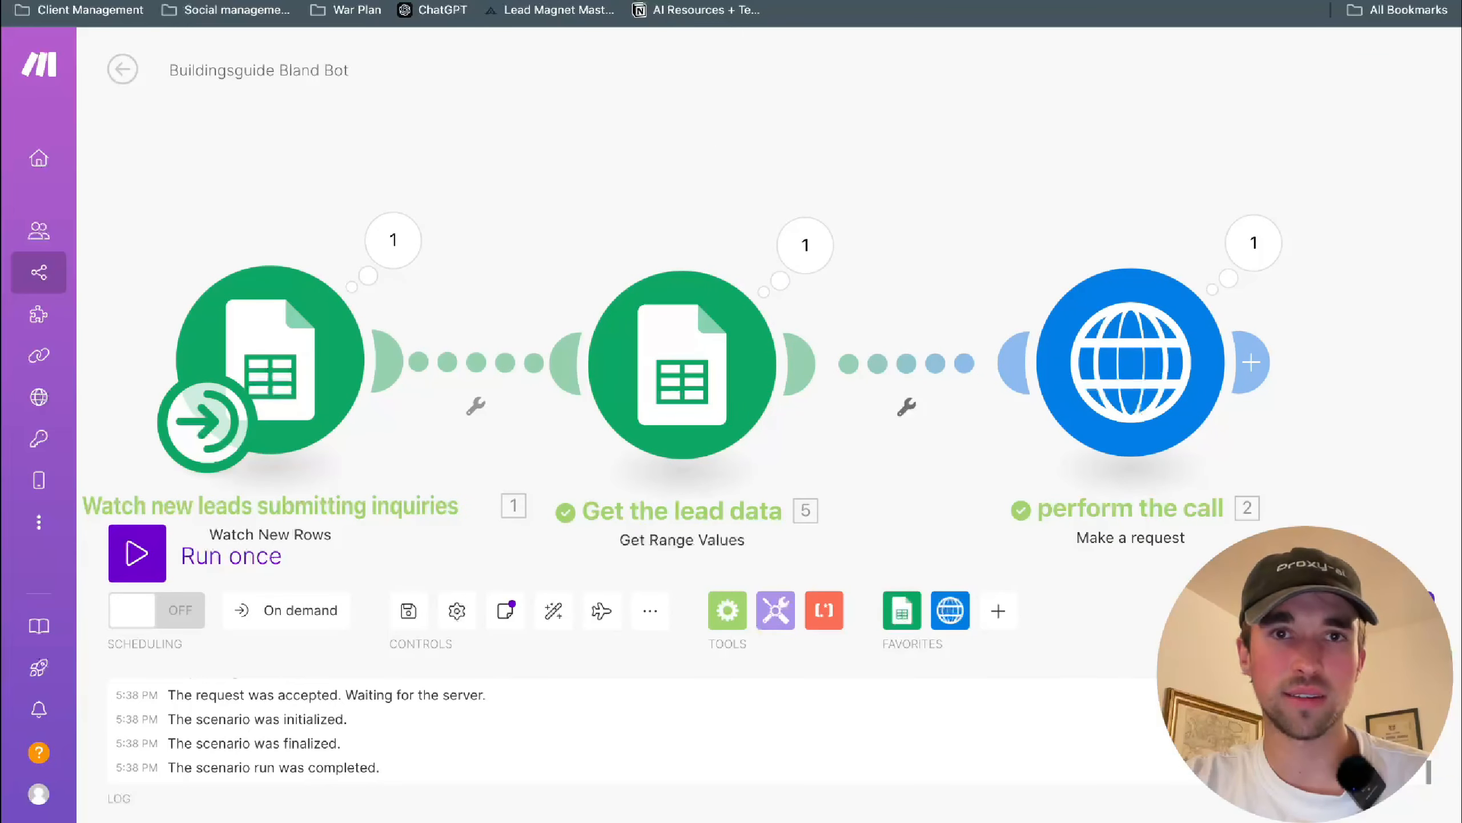
# - Switch to the Lead Sentiment Data sheet and watch for the row logged by the second test call
pyautogui.hotkey('ctrl', 'Tab')
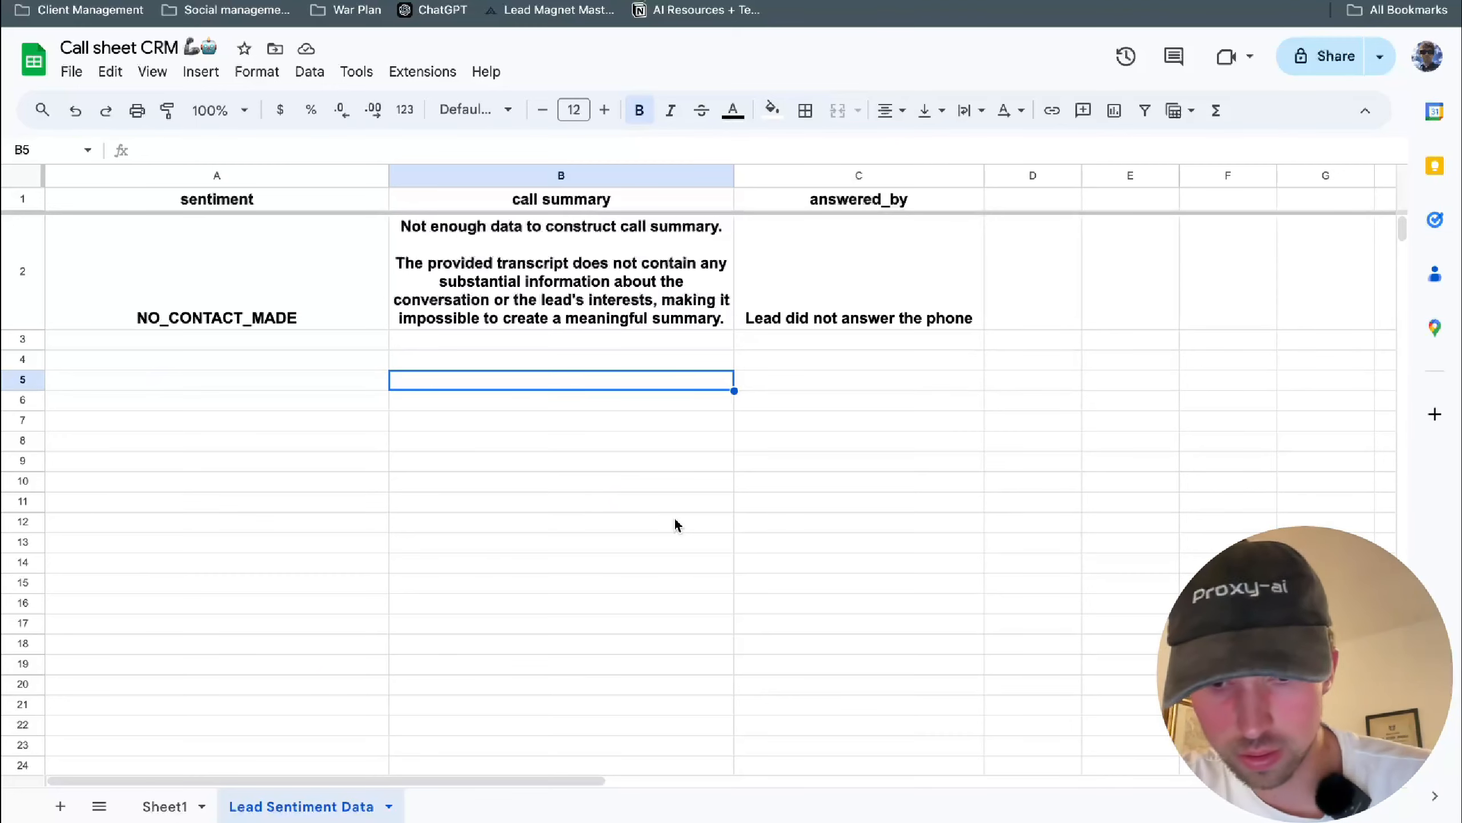
pyautogui.press('Return')
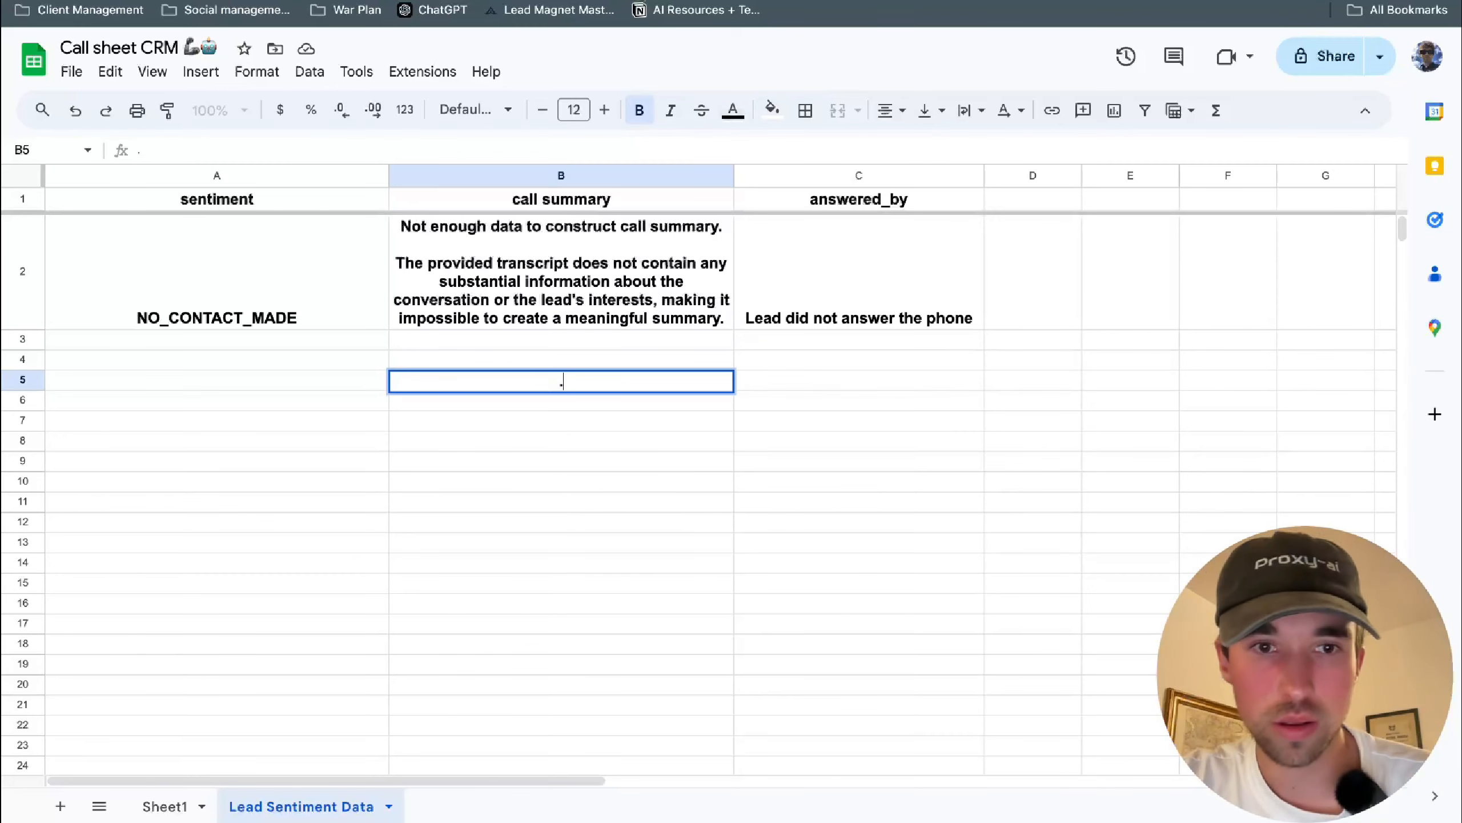
pyautogui.click(691, 629)
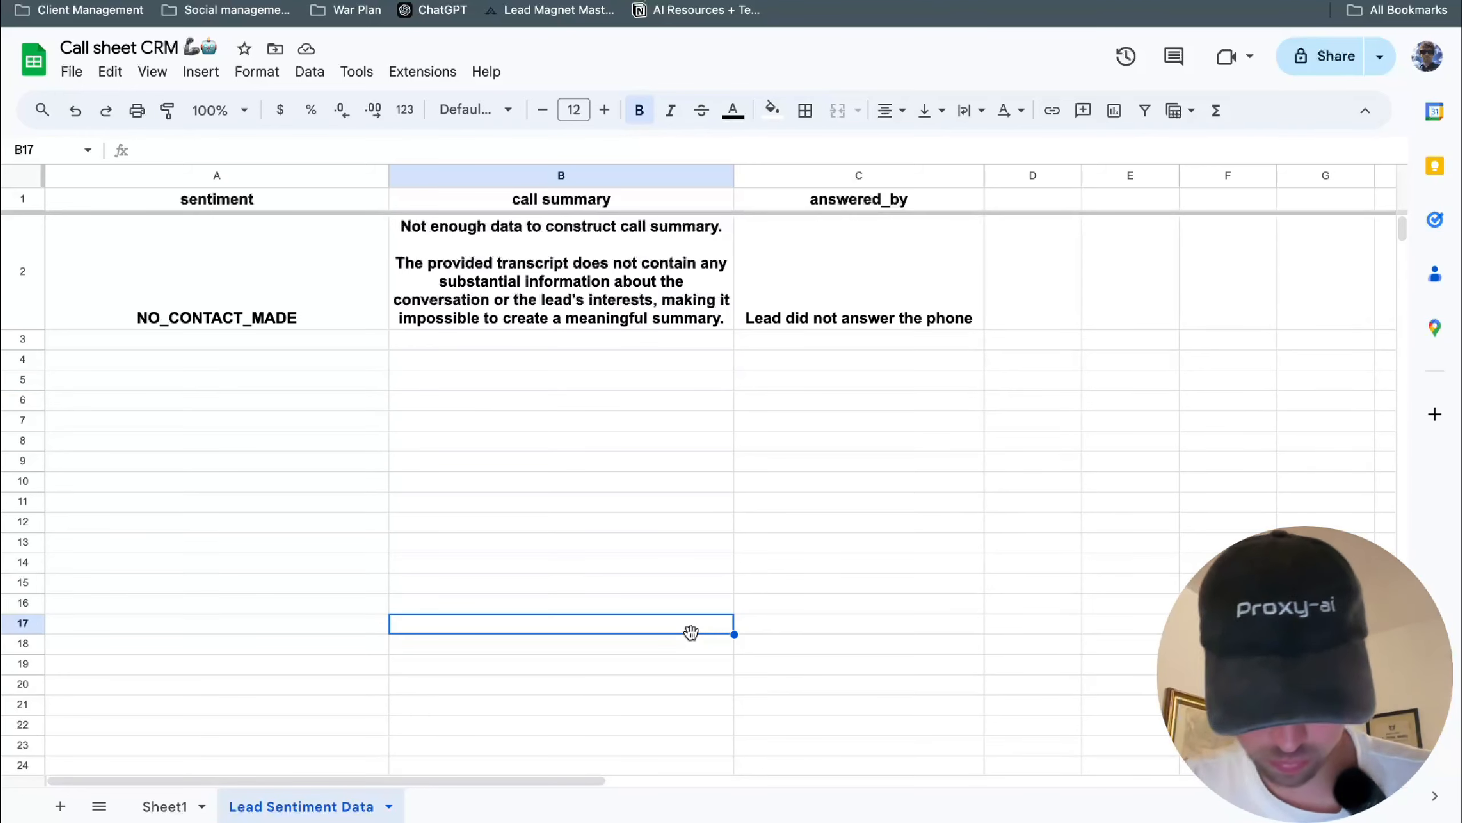
pyautogui.moveTo(425, 821)
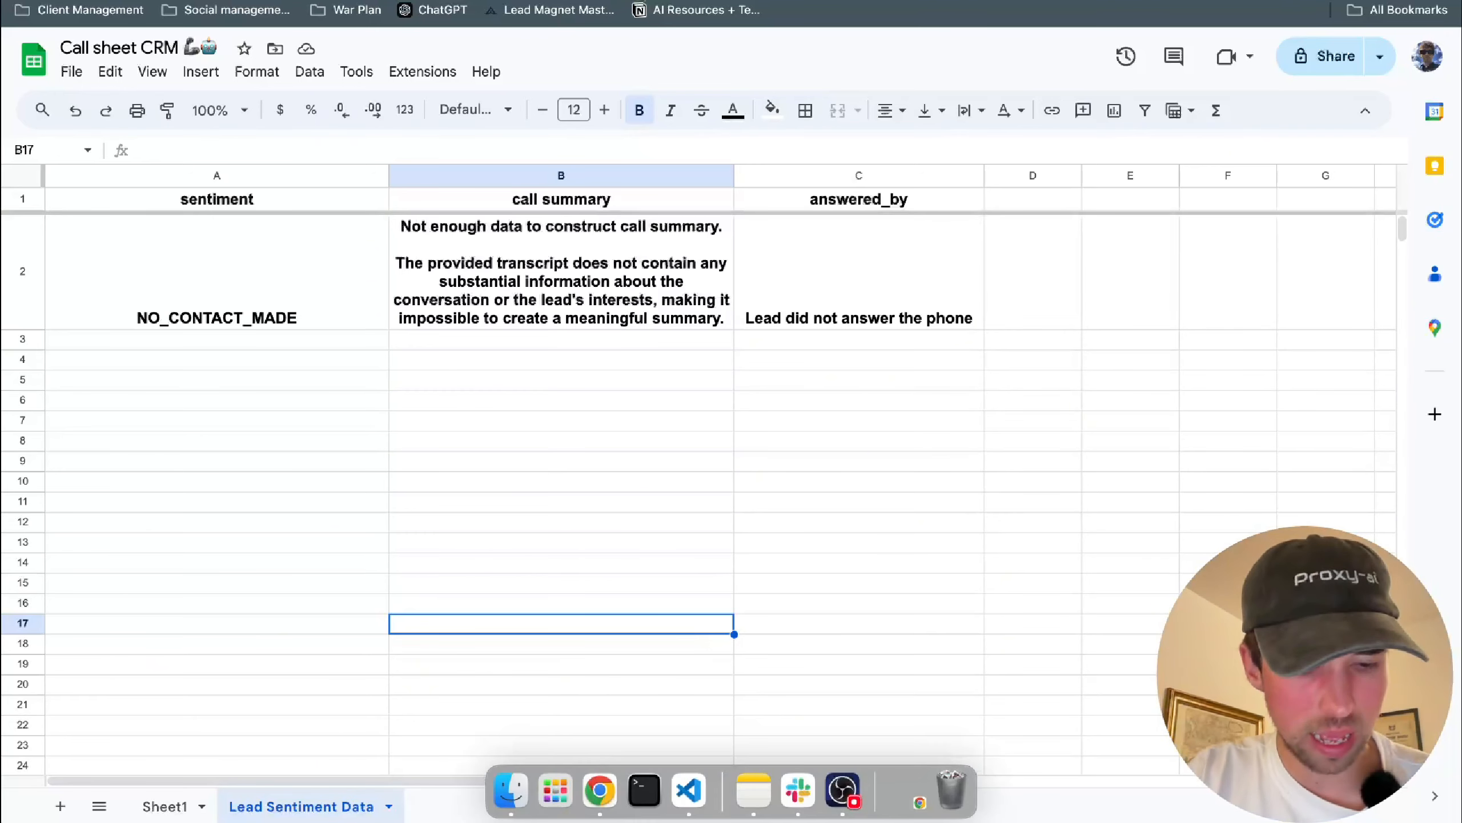
pyautogui.click(1074, 619)
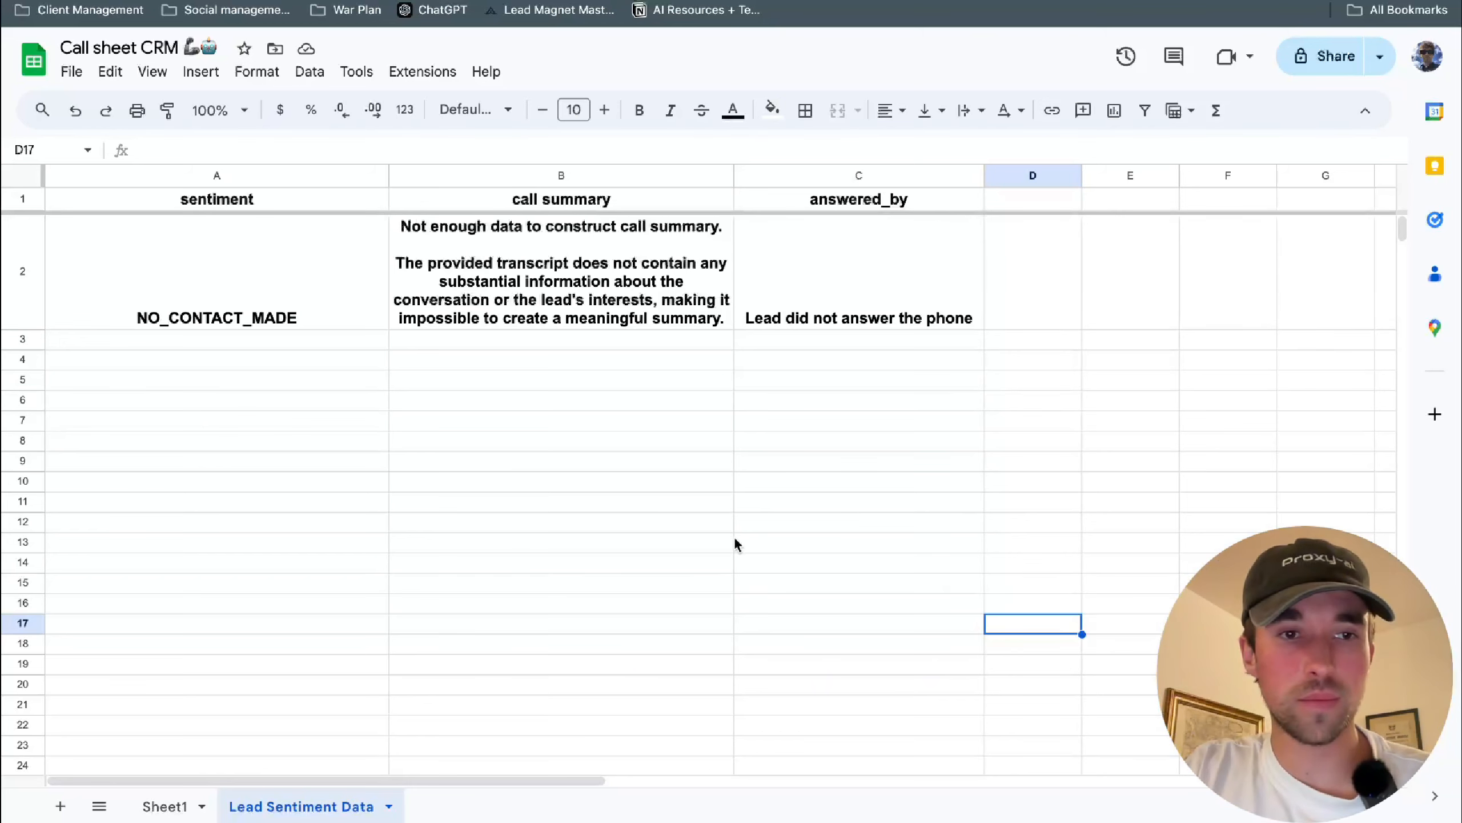
pyautogui.click(304, 422)
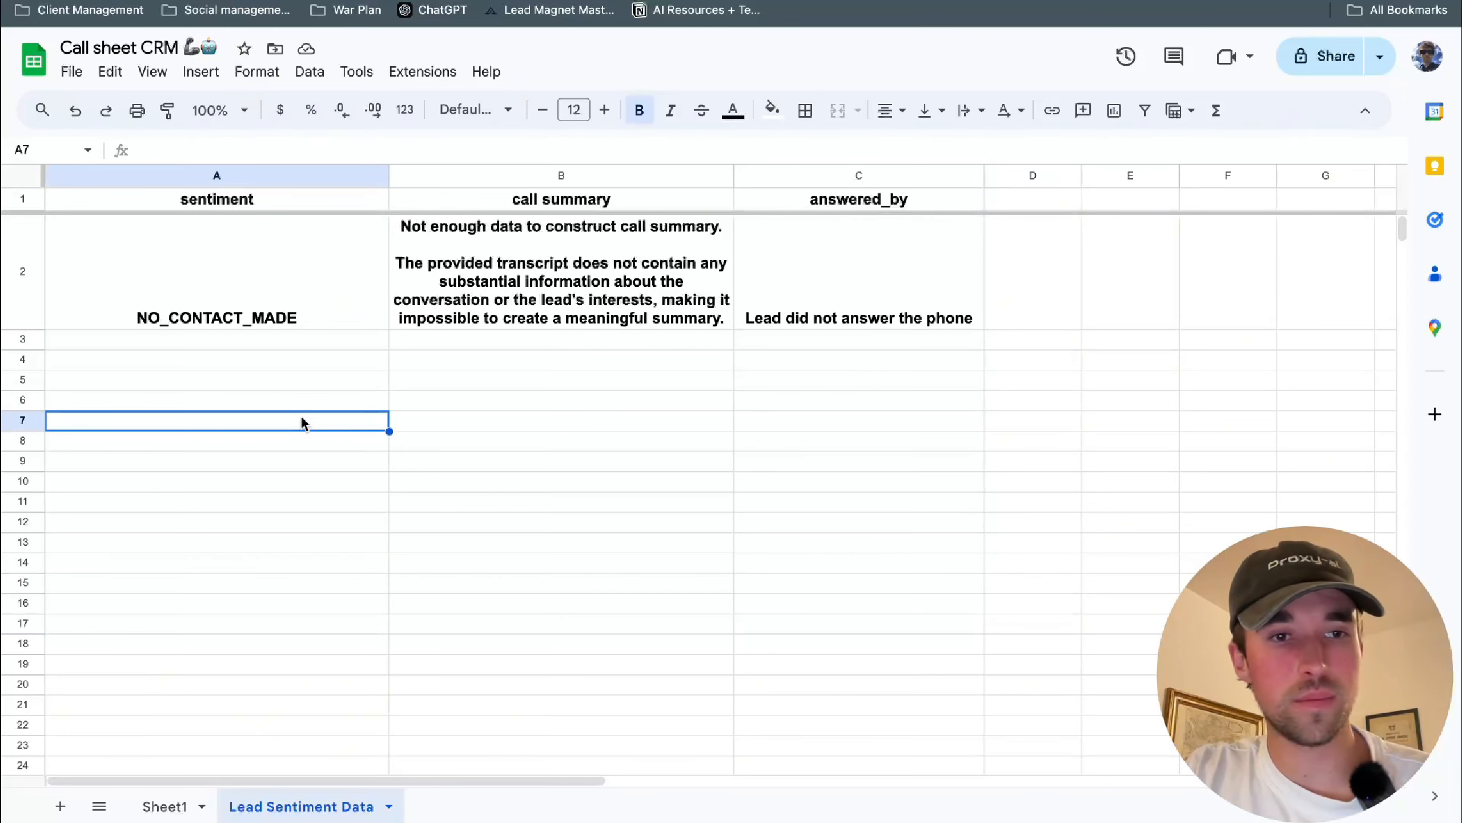
pyautogui.click(484, 570)
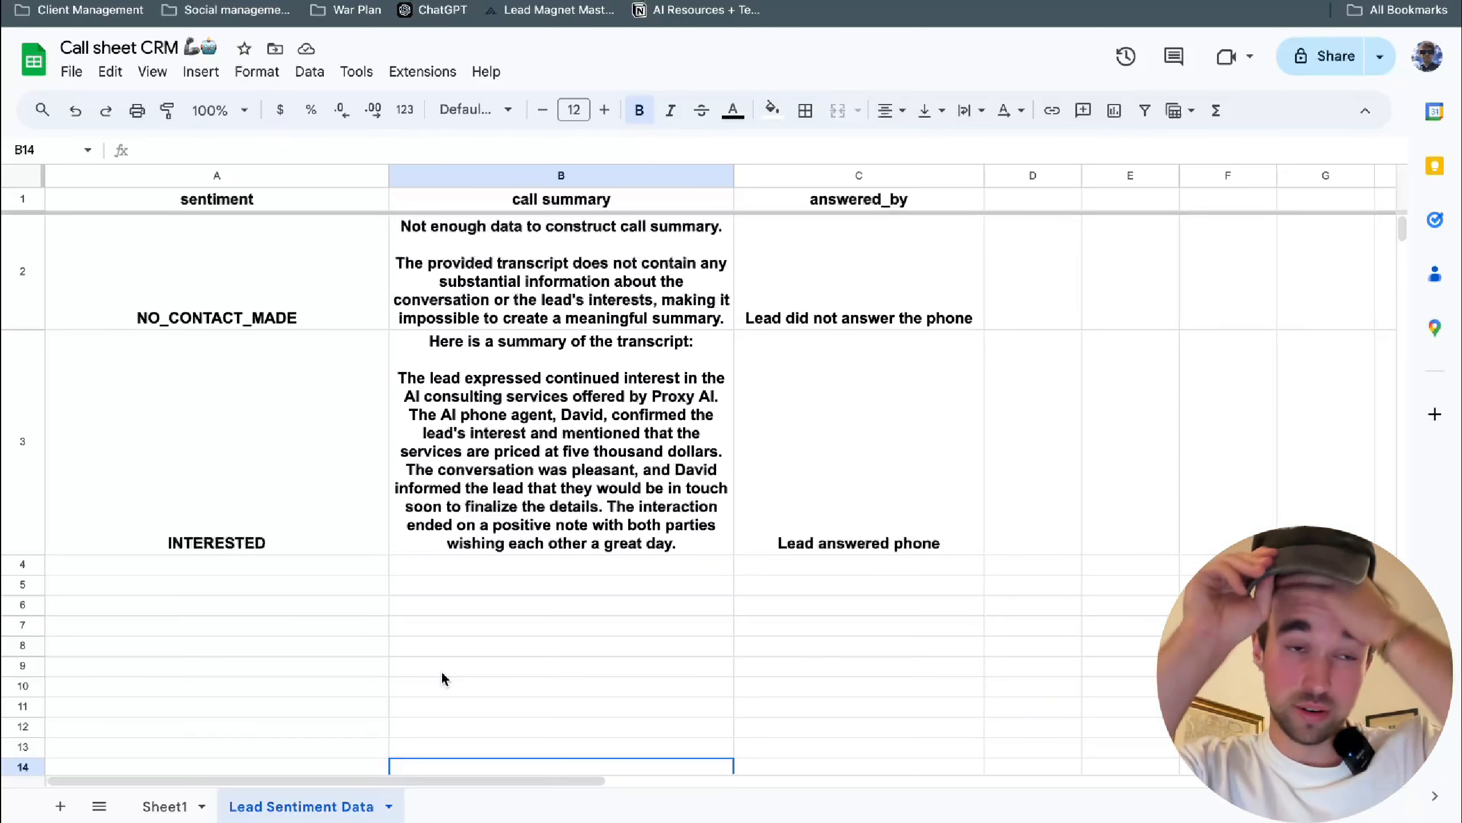
# - Examine the sentiment, call summary and answered_by entries of row 3, logged for the answered call
pyautogui.click(244, 486)
pyautogui.click(257, 619)
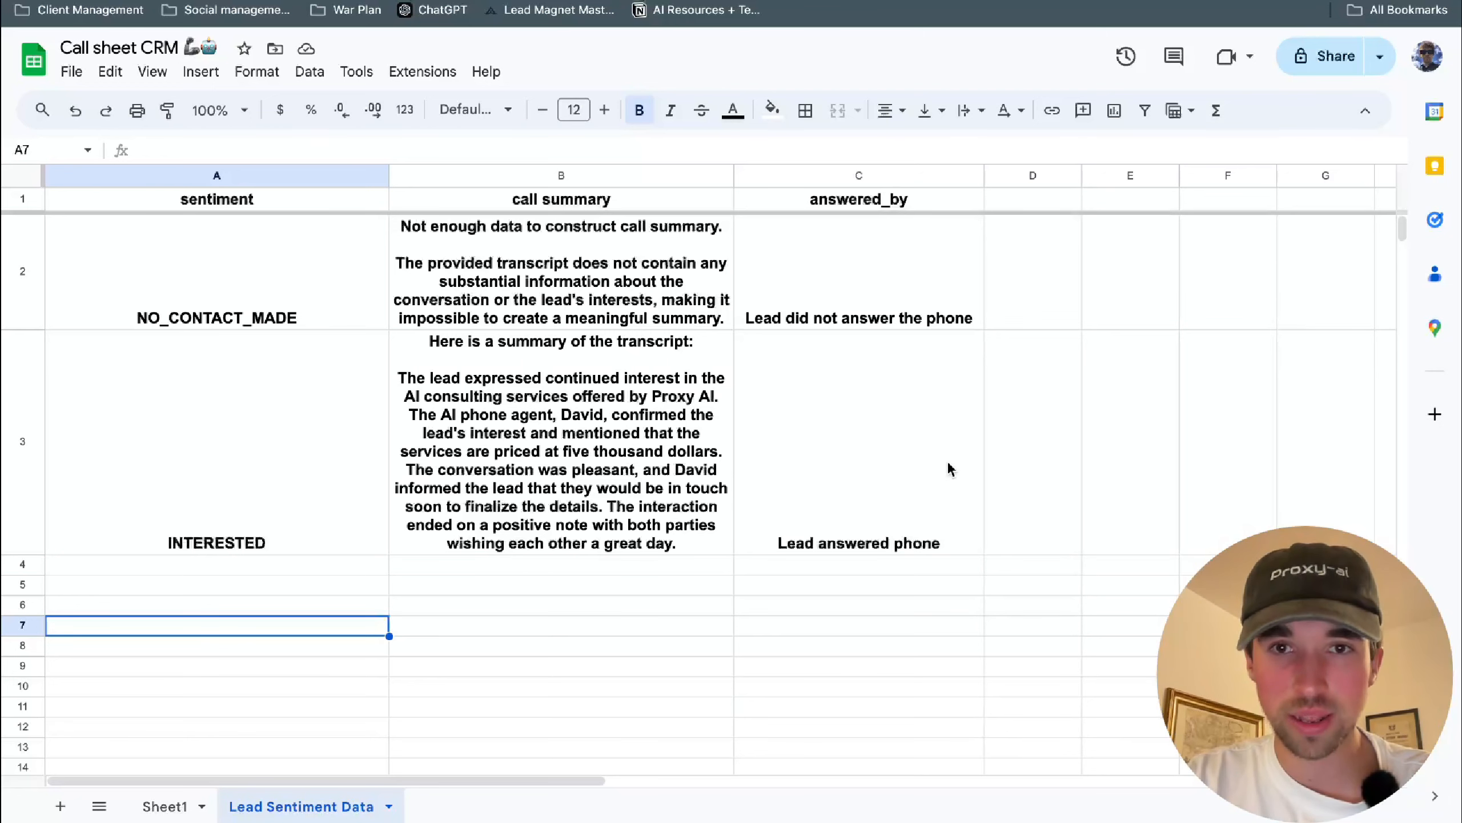
pyautogui.click(901, 442)
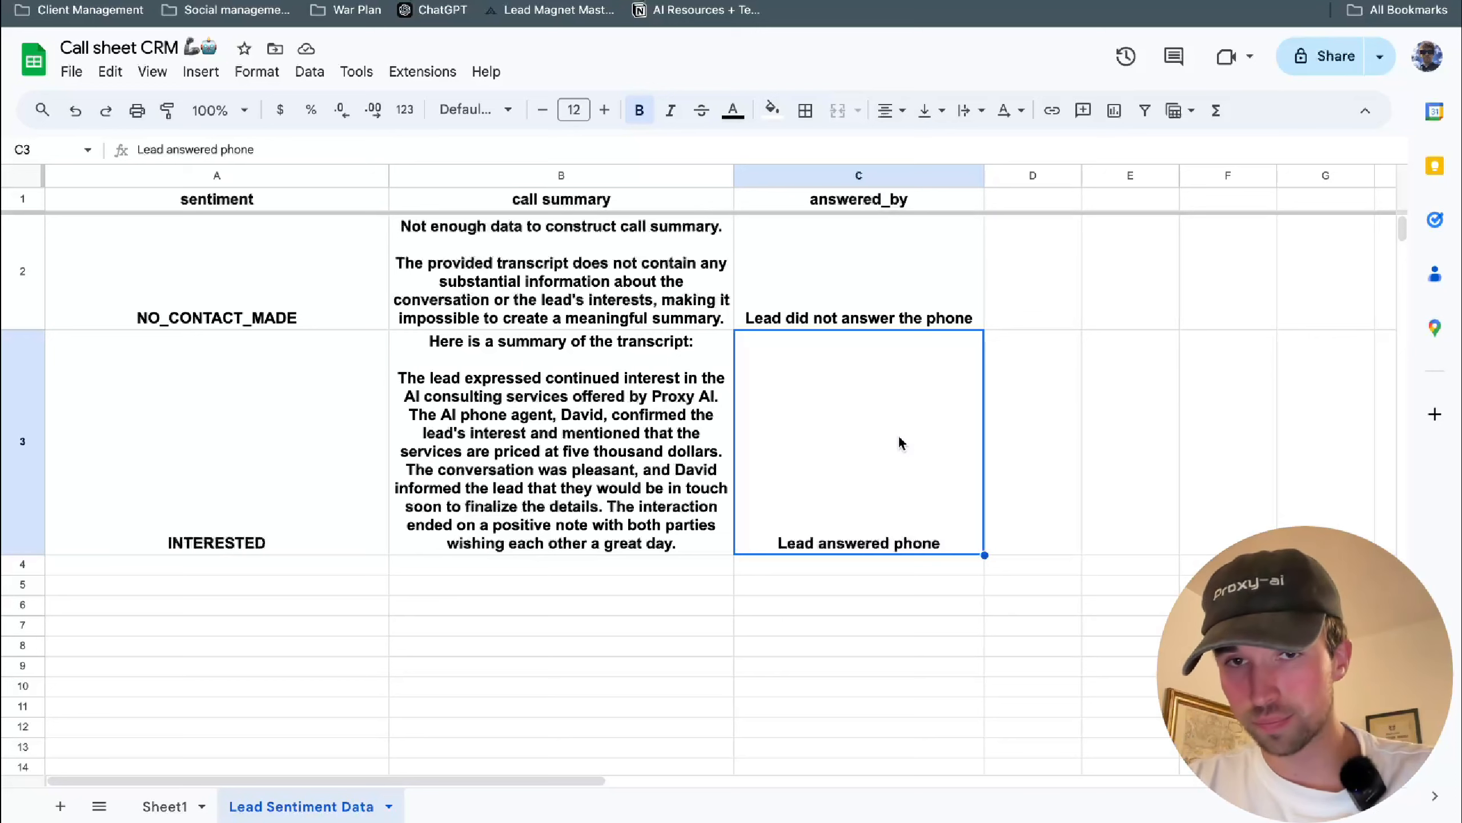
pyautogui.click(564, 687)
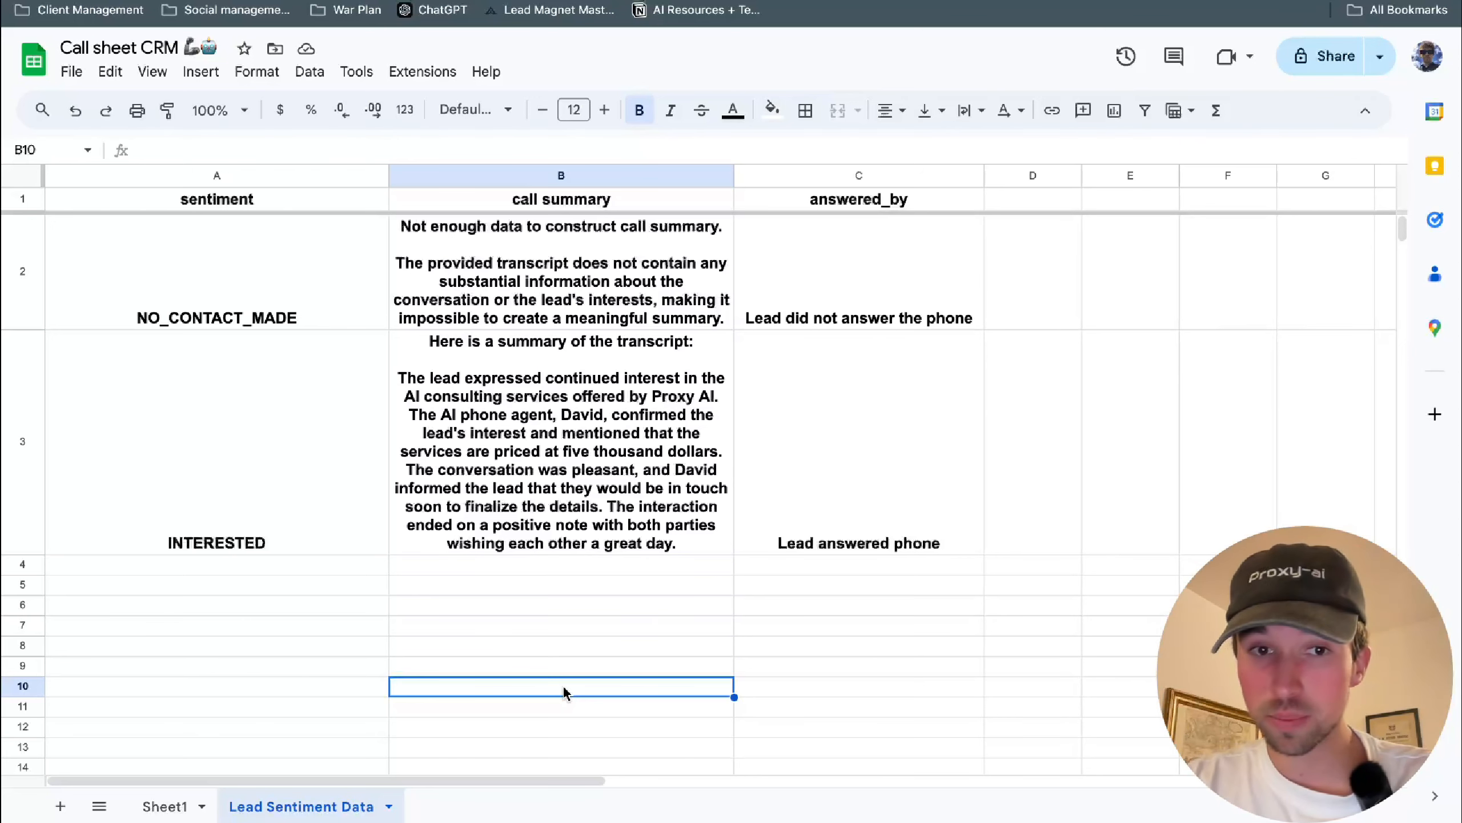
# - Look over the empty columns D and E beside answered_by, comparing them with the two logged call rows
pyautogui.click(1032, 492)
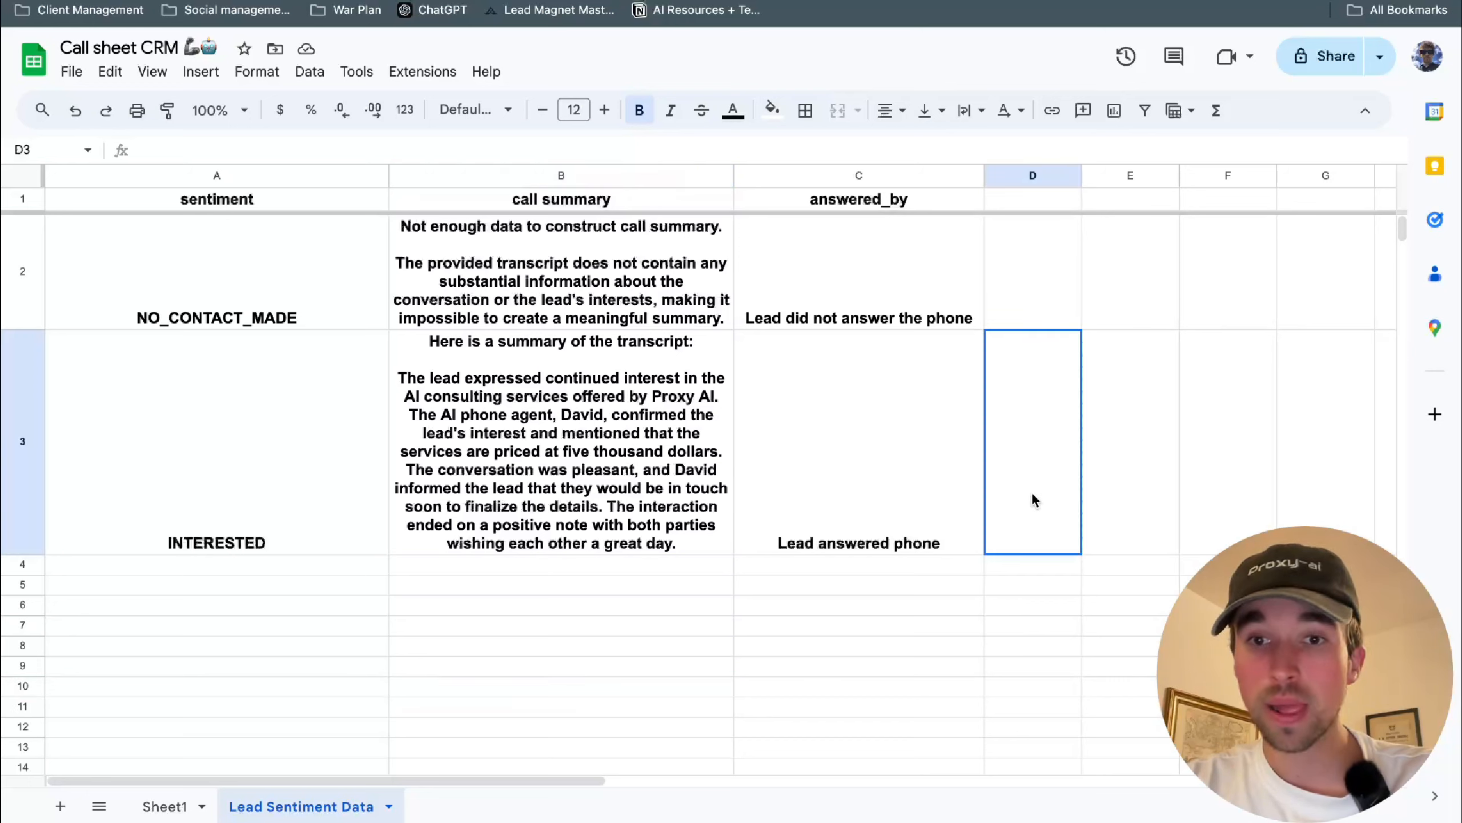
pyautogui.click(1039, 276)
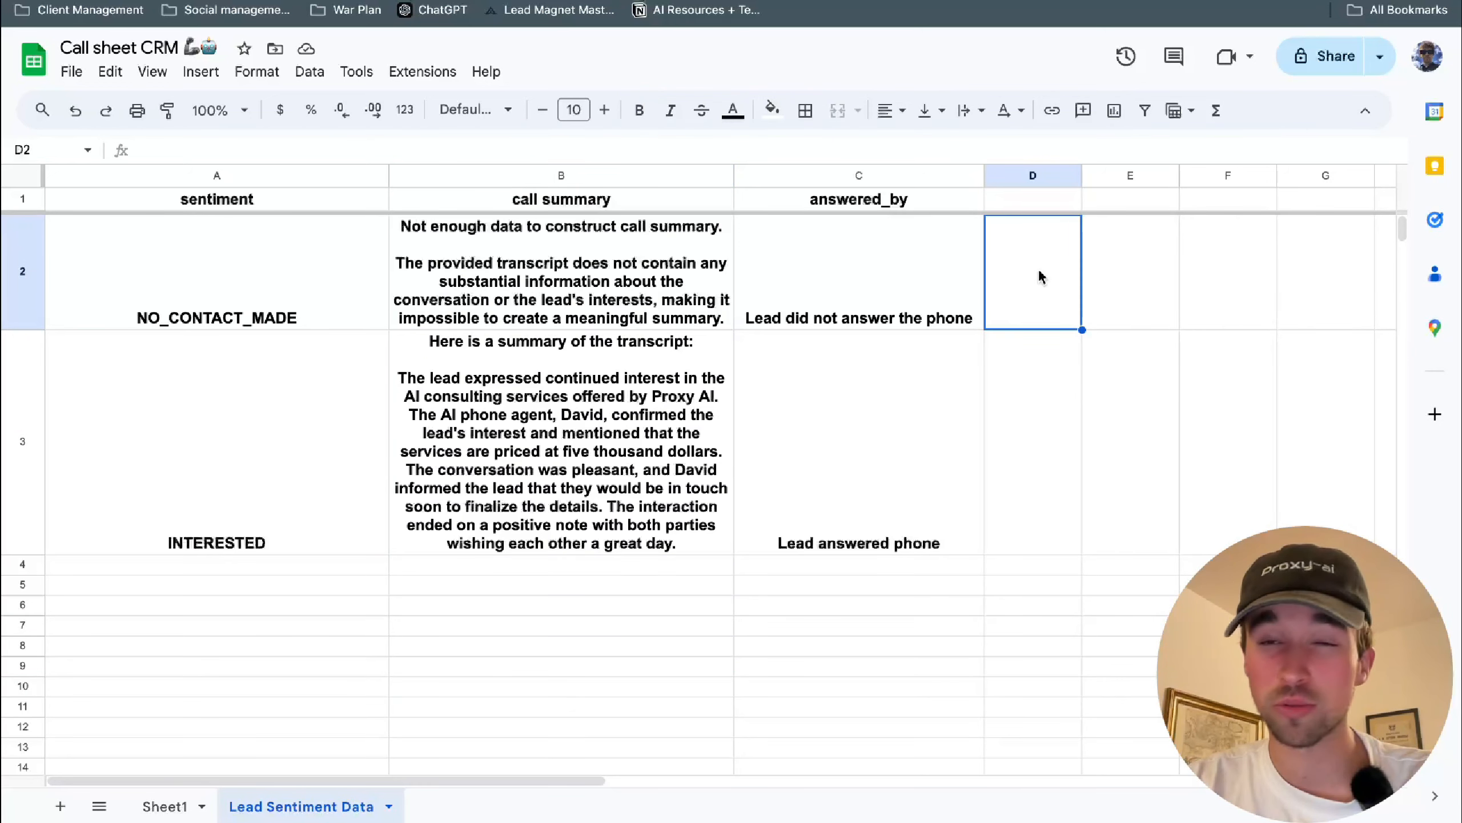
pyautogui.click(1041, 203)
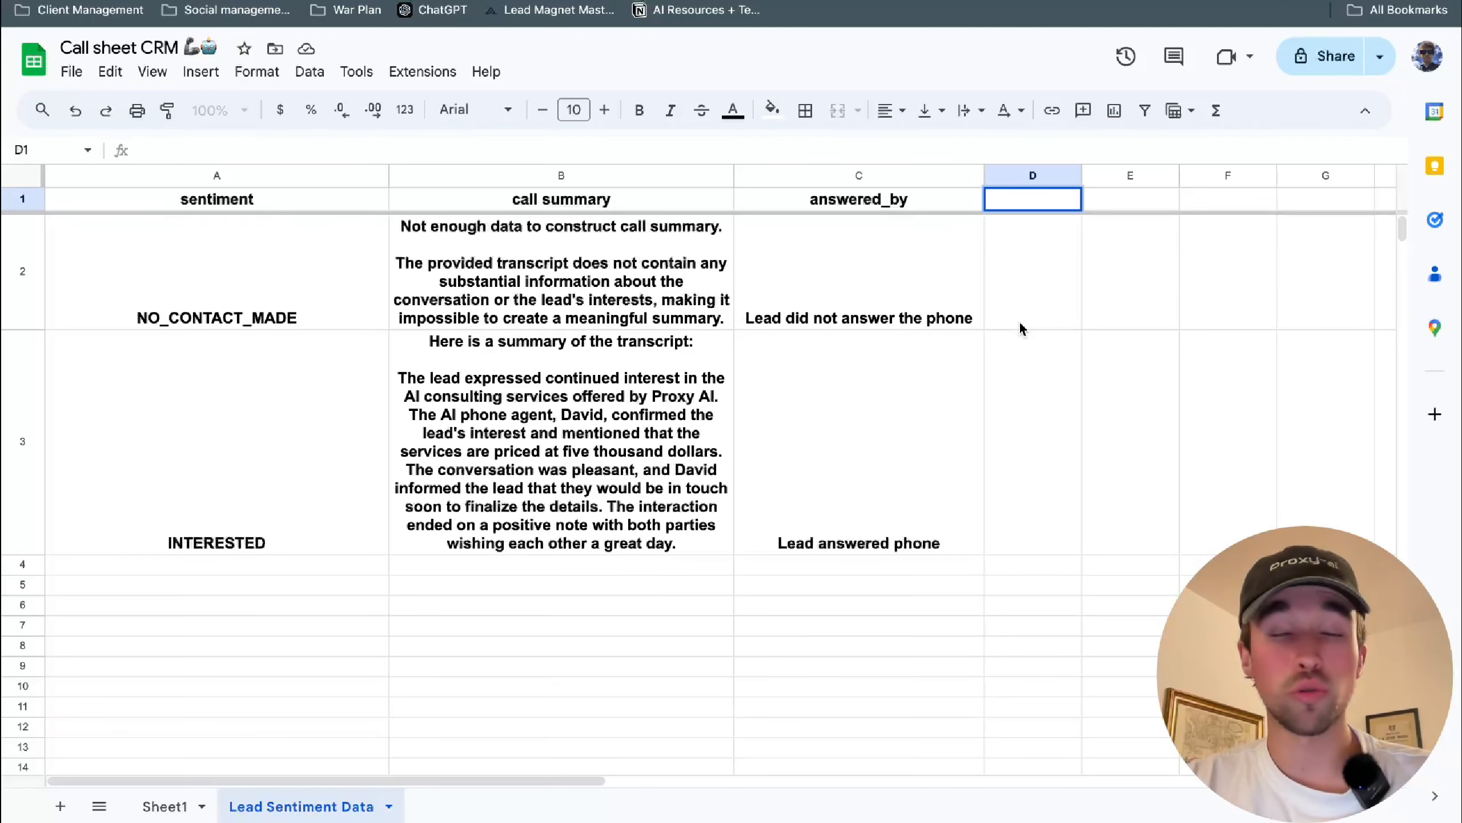
pyautogui.click(915, 401)
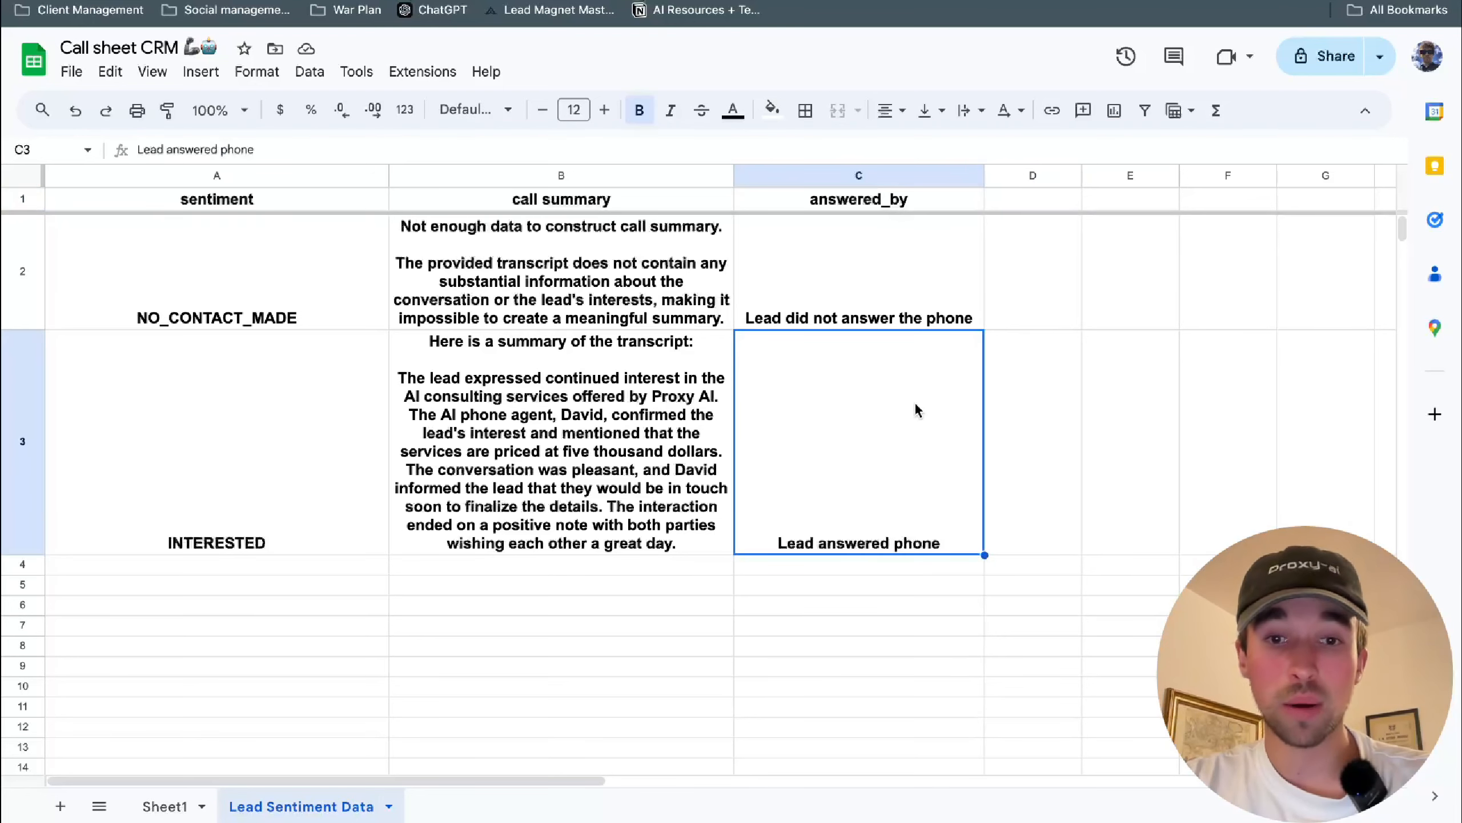
pyautogui.click(1035, 429)
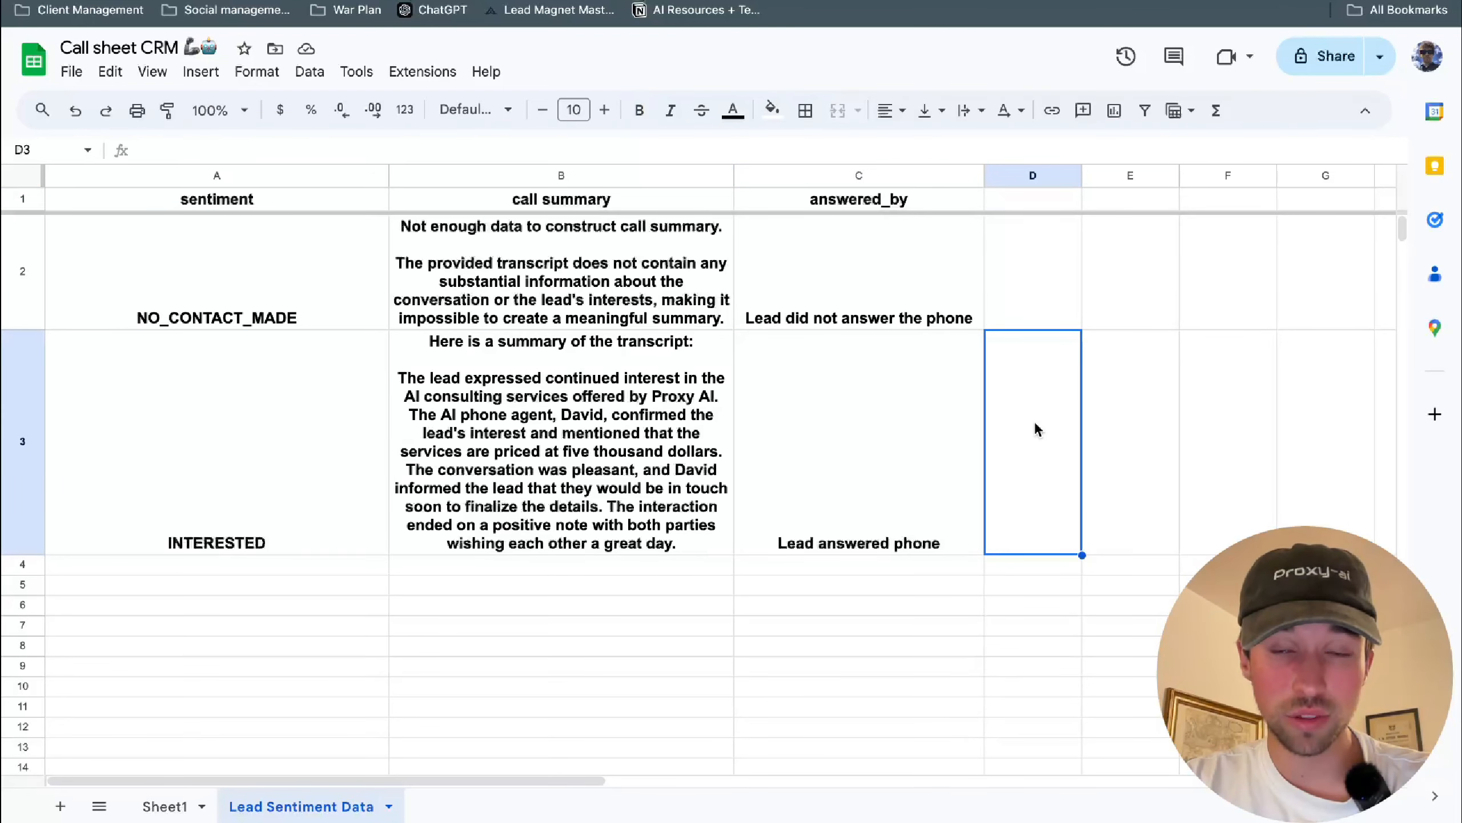
pyautogui.click(1137, 431)
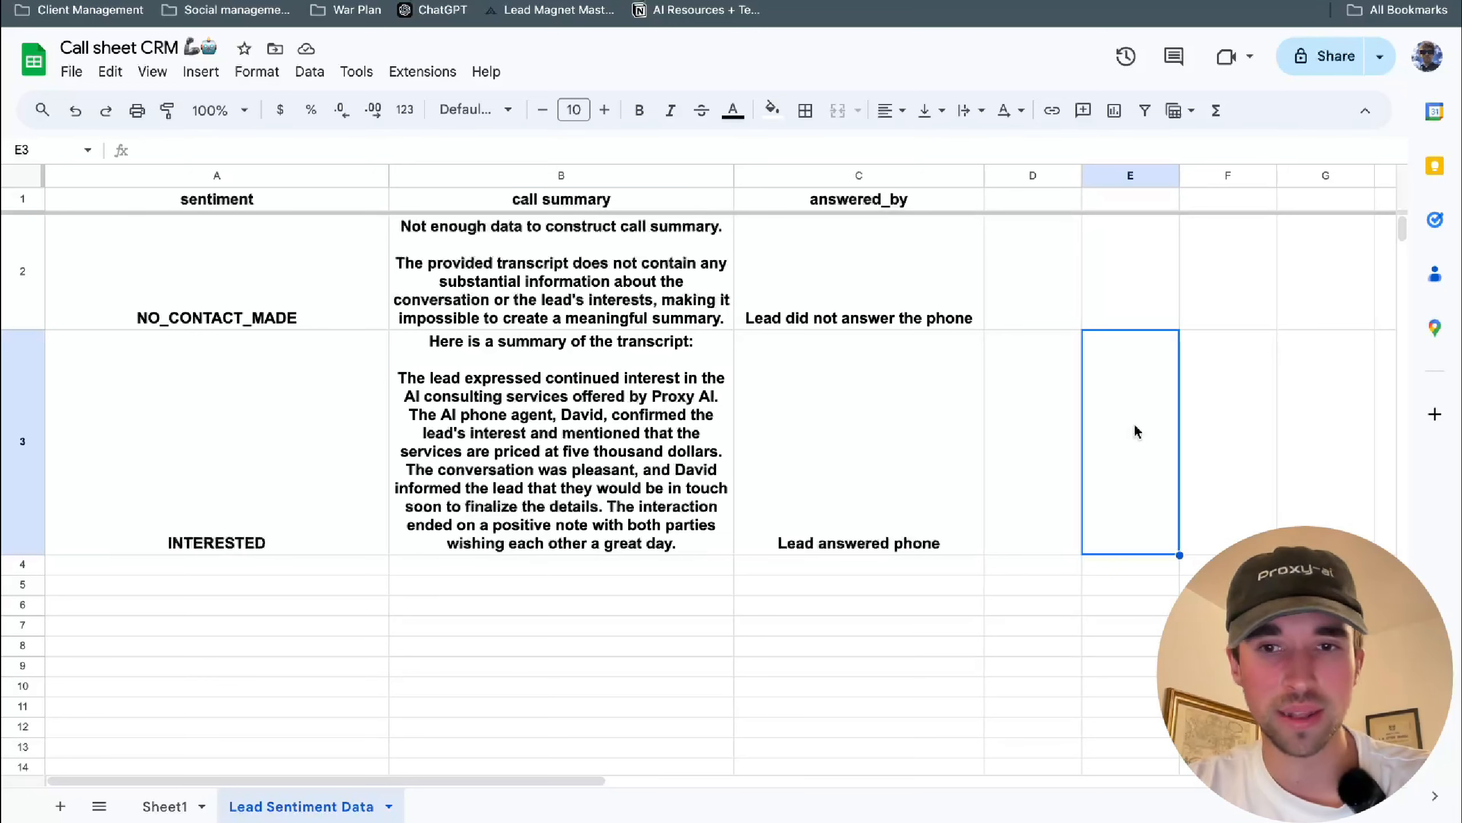
pyautogui.click(1070, 442)
# - Return to the Buildingsguide Bland Bot scenario in Make and look over its complete module chain
pyautogui.click(988, 672)
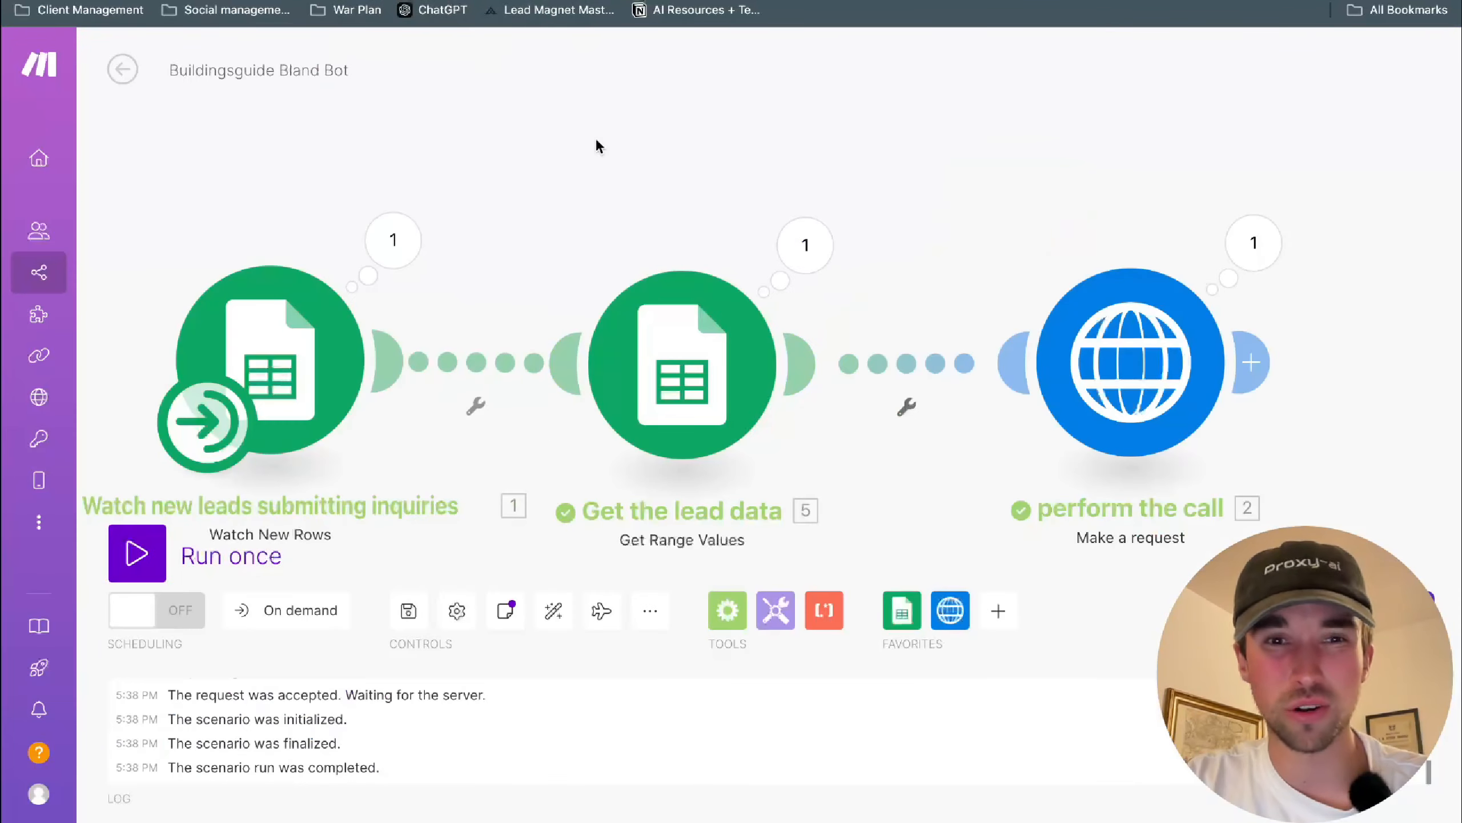
pyautogui.moveTo(596, 140); pyautogui.dragTo(606, 102)
pyautogui.scroll(-3, 662, 104)
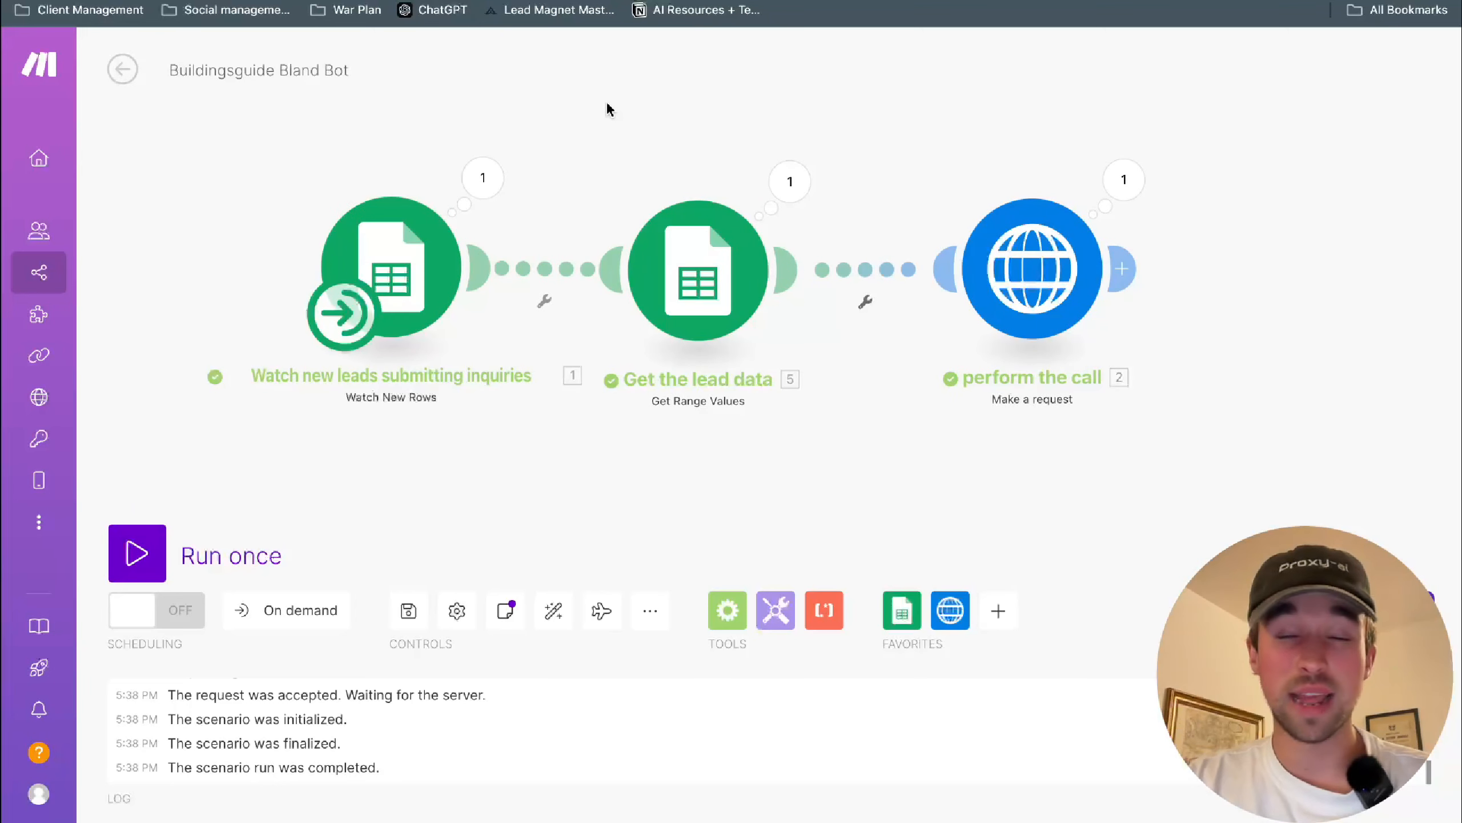